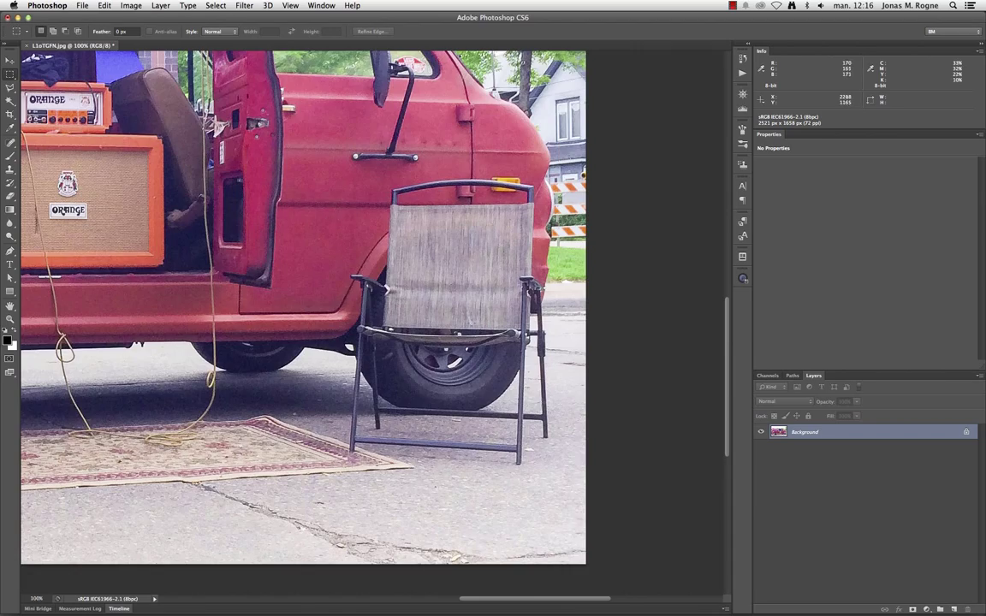
- Add an empty Layer 1 and pick the Polygonal Lasso to outline the rear MPLS wheel arch
scroll(505, 147, "up", 2)
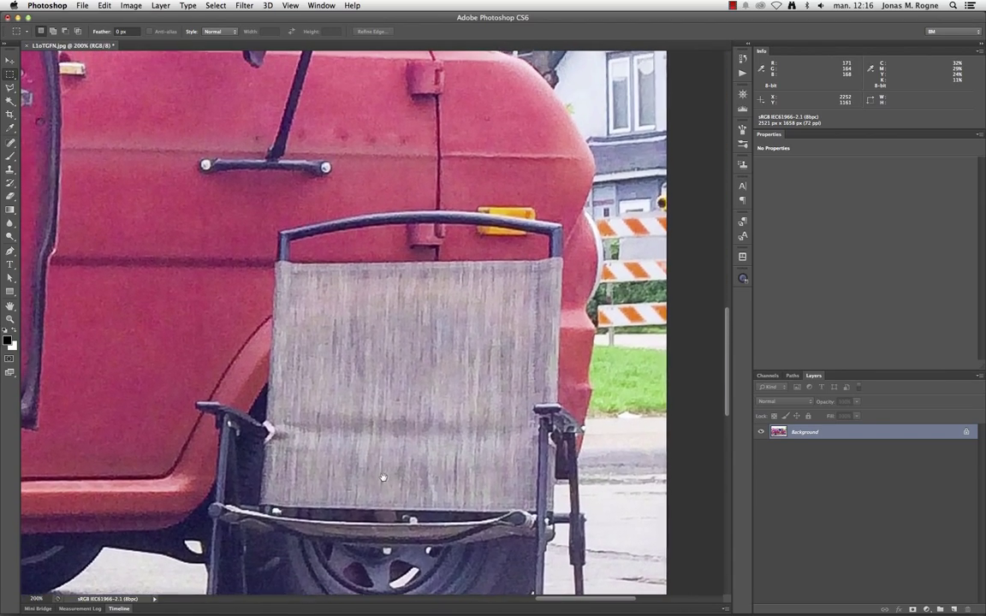
key("ctrl+shift+alt+n")
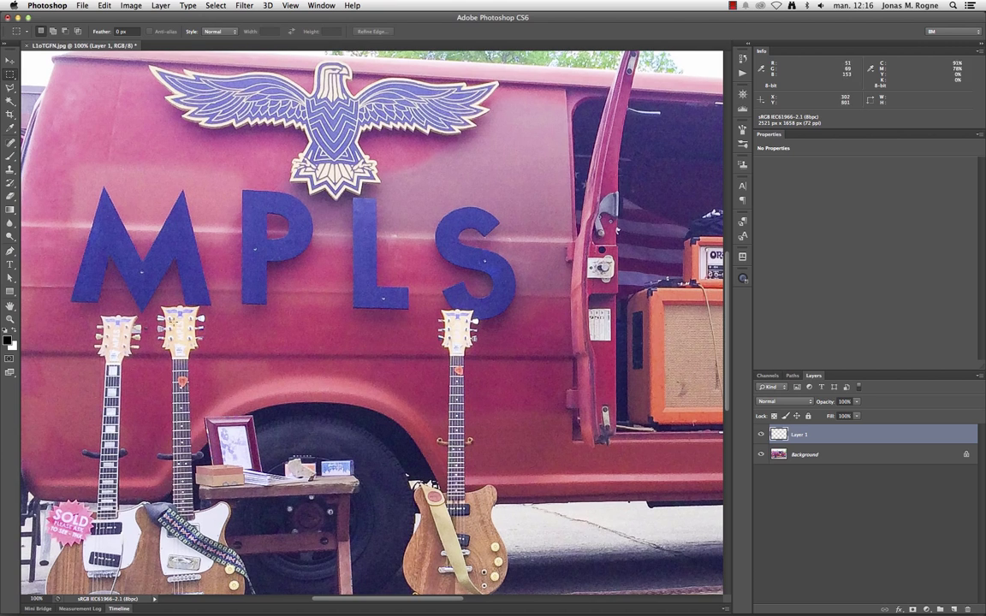
left_click(10, 87)
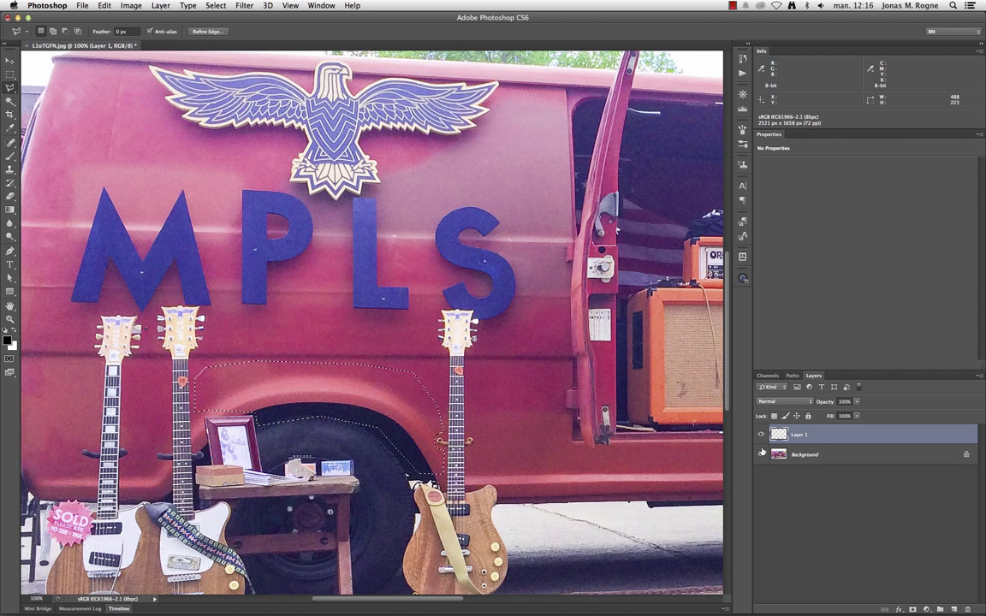
- Alt-drag a copy of the rear wheel-arch patch onto Layer 1 over the front wheel
left_click_drag(353, 474, 614, 435)
scroll(614, 434, "right", 5)
scroll(513, 385, "right", 3)
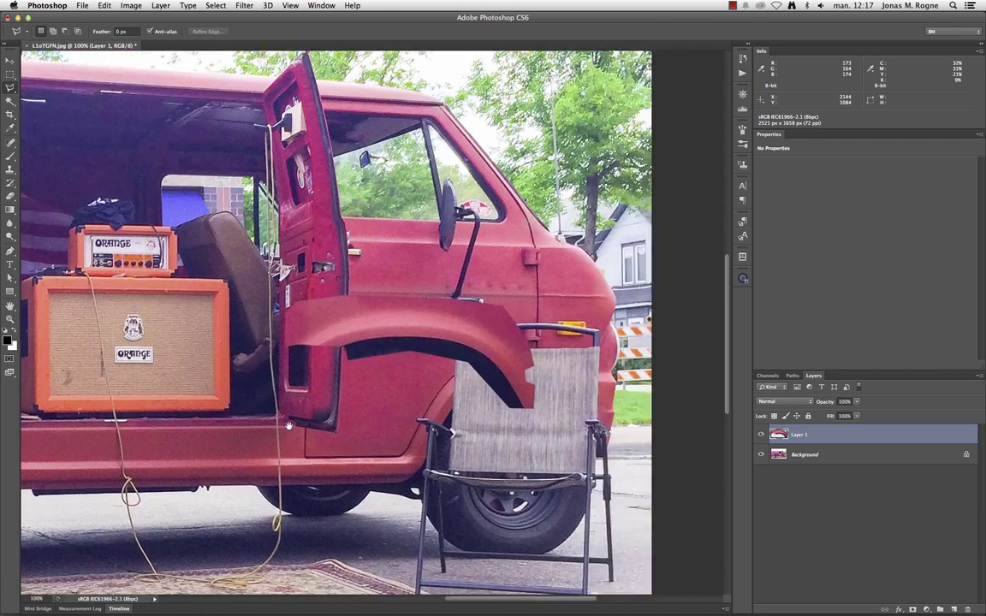
scroll(411, 333, "right", 5)
scroll(322, 285, "right", 2)
key("ctrl+plus")
scroll(330, 457, "down", 5)
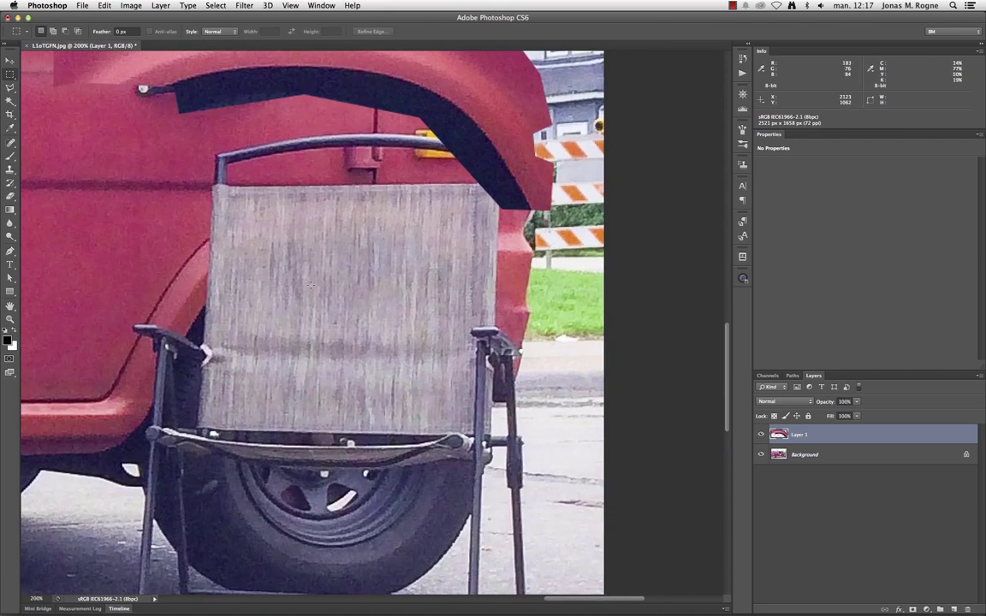
key("p")
key("ctrl+minus")
- Set Layer 1's blend mode to Multiply and start a free transform of the patch
key("m")
key("ctrl+plus")
scroll(712, 367, "up", 1)
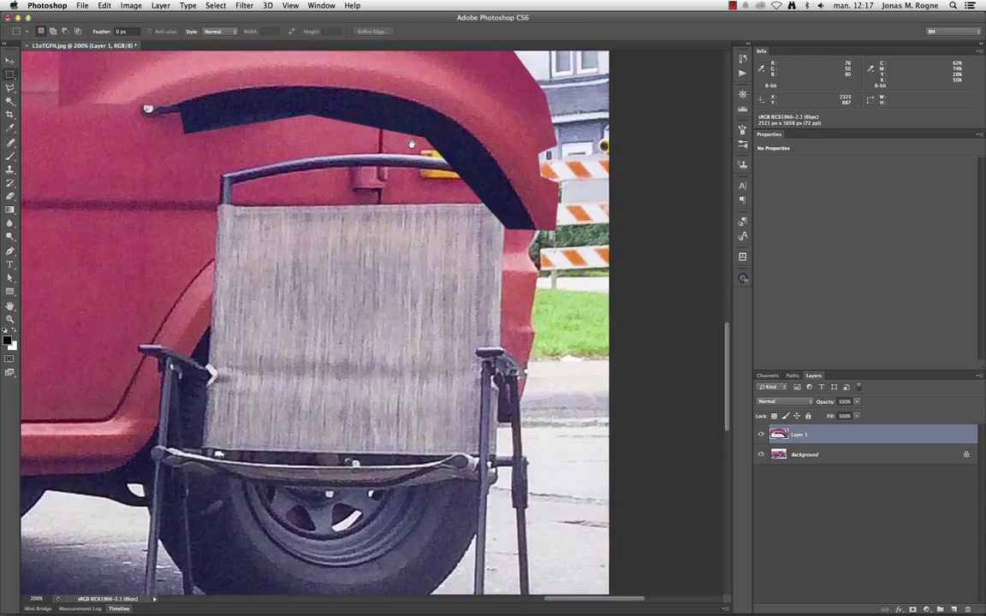
scroll(713, 366, "up", 5)
scroll(713, 367, "up", 5)
left_click(783, 401)
left_click(770, 418)
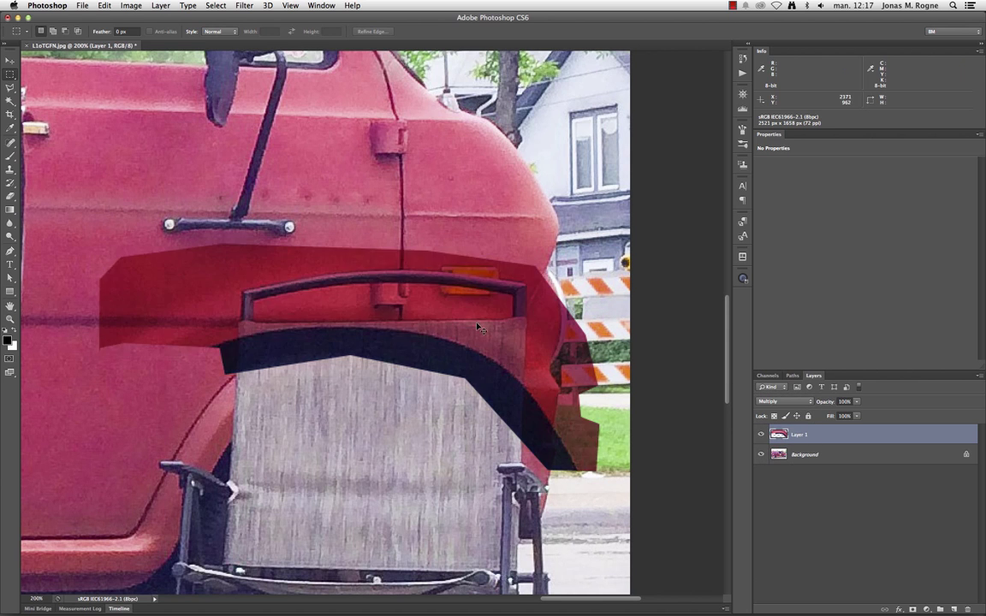
key("ctrl+t")
- Move the patch up-left over the arch, narrow it to about 80% width, and switch to Warp
left_click_drag(572, 411, 530, 379)
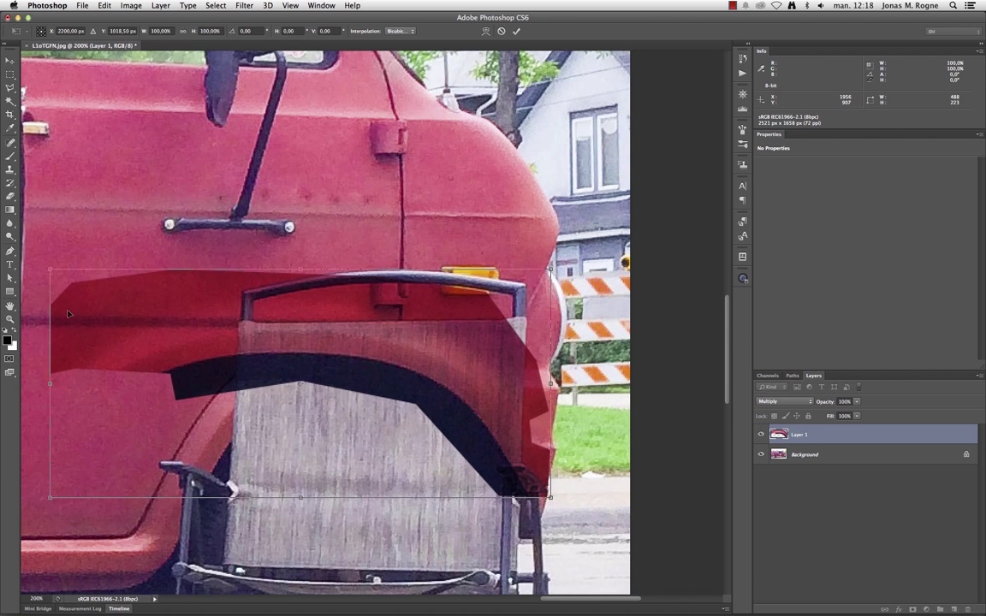
mouse_move(48, 384)
left_mouse_down()
mouse_move(156, 373)
mouse_move(146, 373)
left_mouse_up()
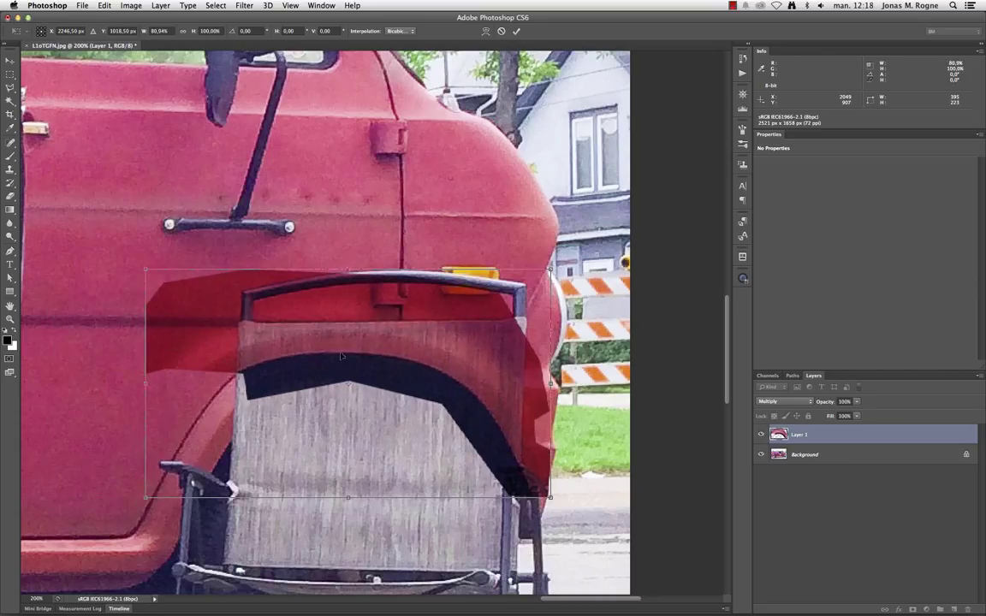
right_click(484, 348)
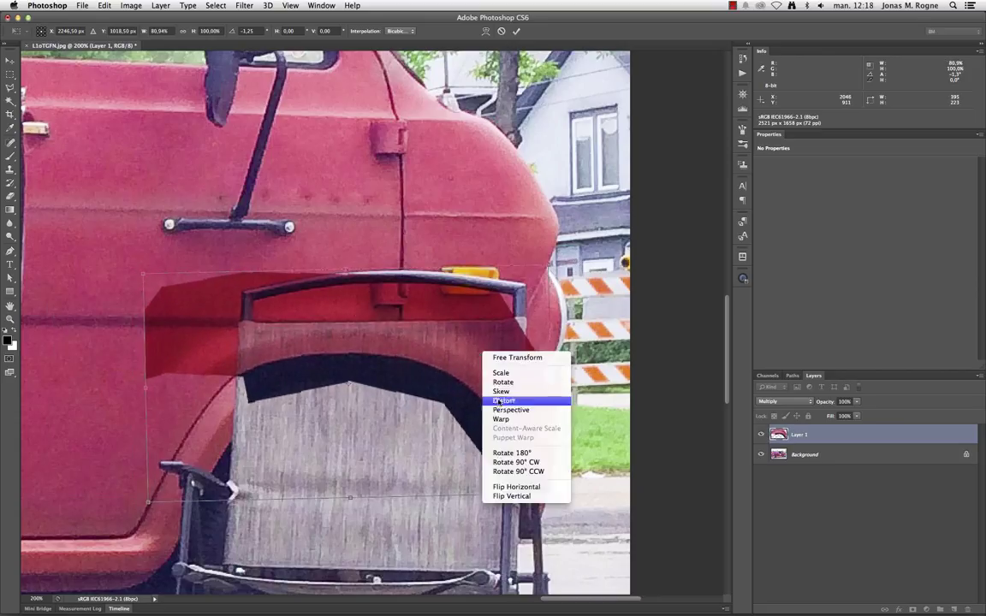
left_click(513, 398)
- Warp the patch's corners and dark band to follow the front arch curve and commit it
left_click_drag(257, 375, 258, 404)
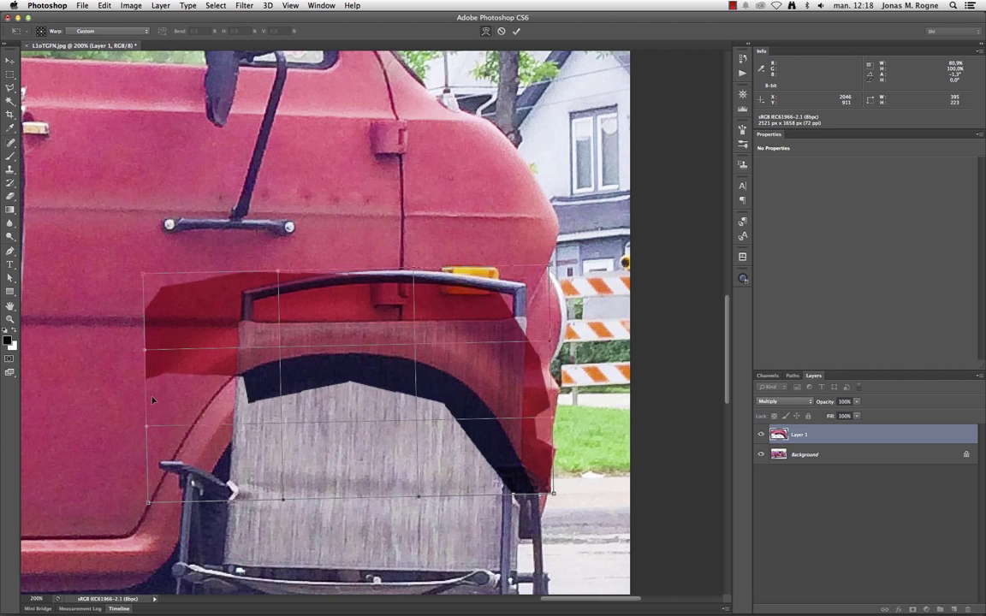
left_click_drag(143, 273, 147, 330)
left_click_drag(140, 458, 159, 542)
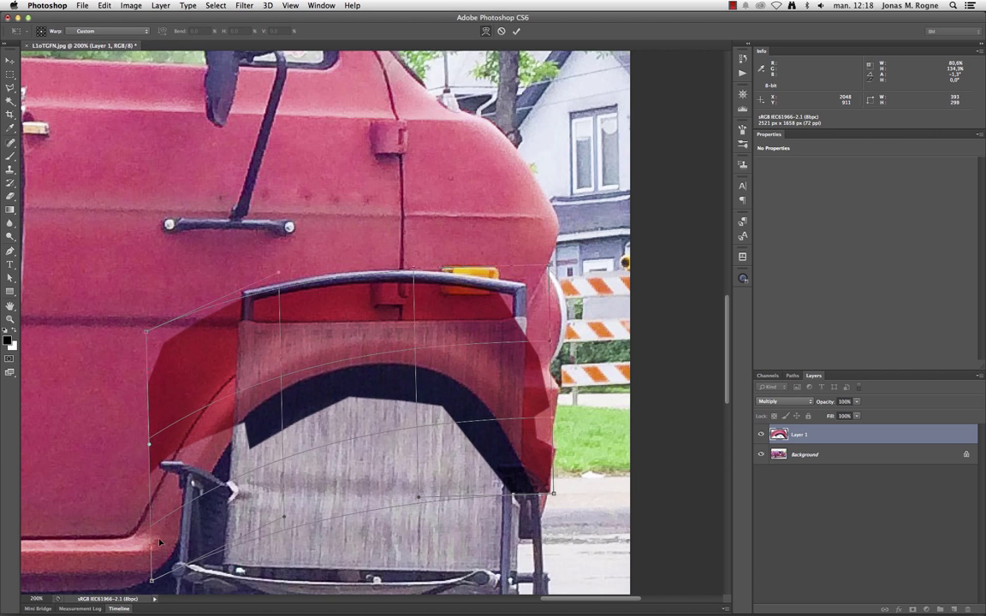
left_click_drag(214, 447, 188, 406)
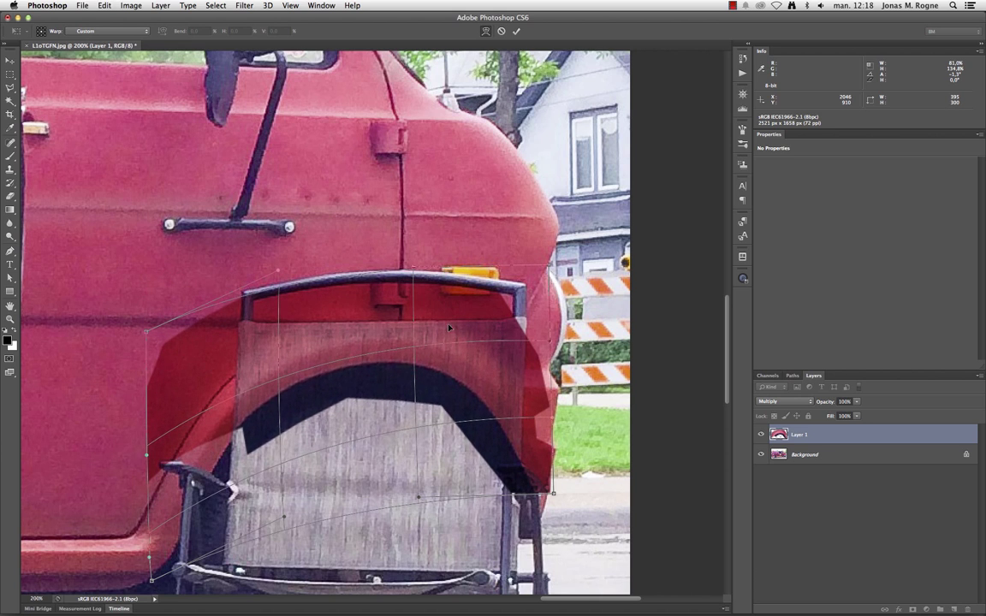
left_click_drag(403, 291, 470, 344)
left_click_drag(221, 459, 199, 418)
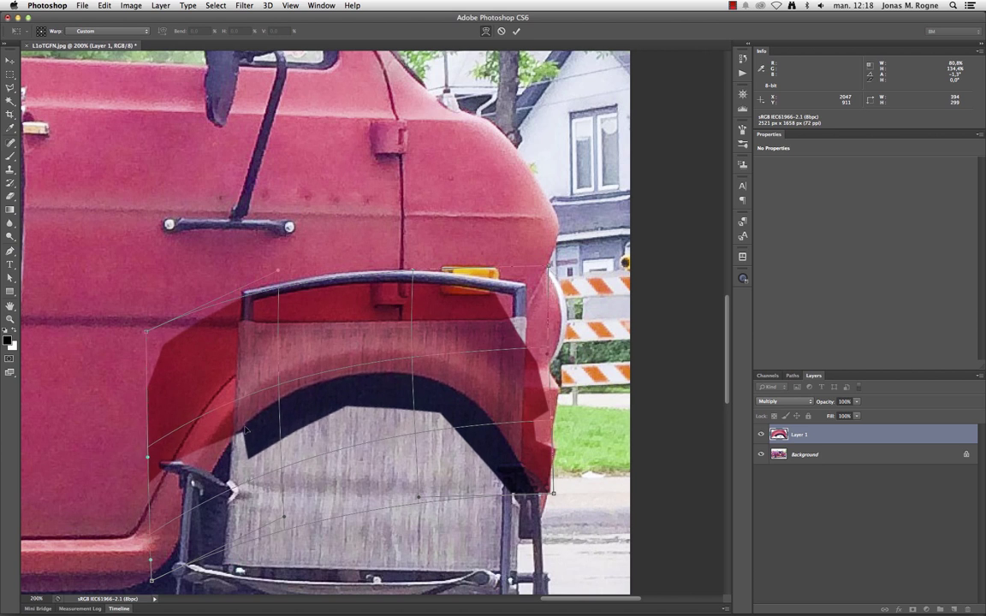
key("super+minus")
left_click_drag(422, 327, 419, 332)
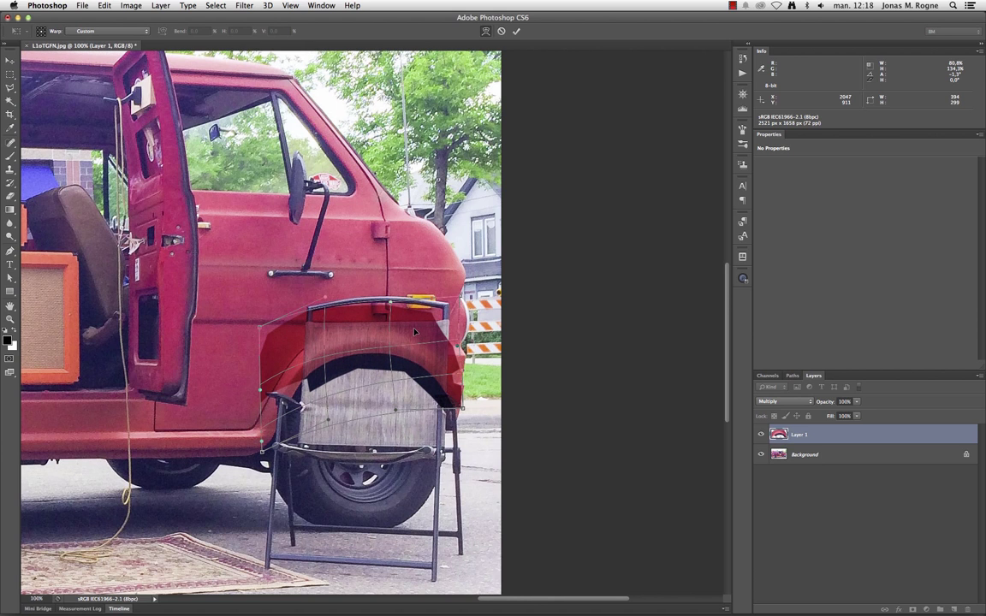
key("Return")
left_click_drag(233, 417, 556, 394)
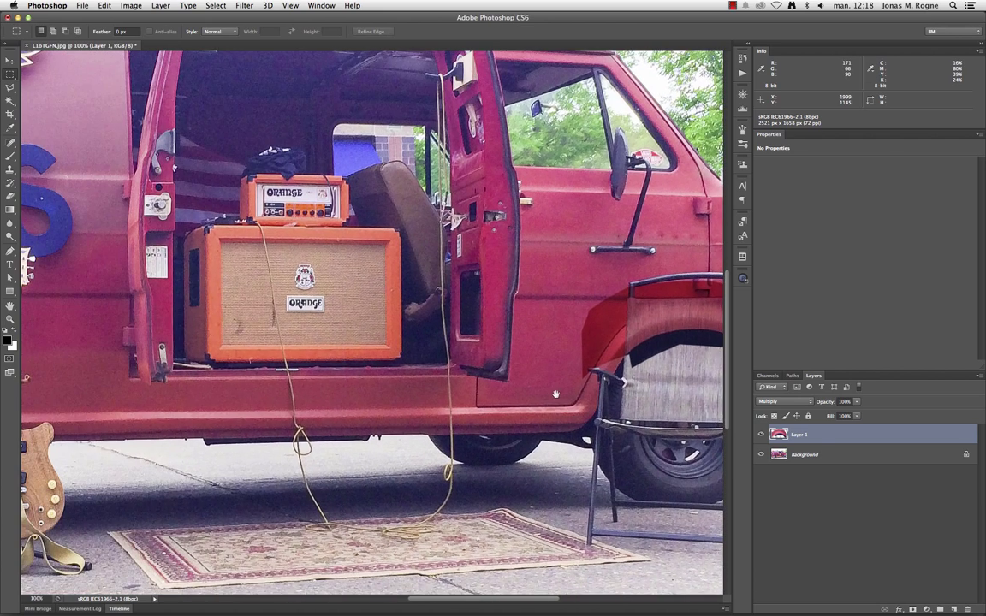
- Return Layer 1 to Normal blending and compare it on and off, zoomed into the arch
left_click(784, 401)
left_click(773, 375)
key("super+minus")
key("super+minus")
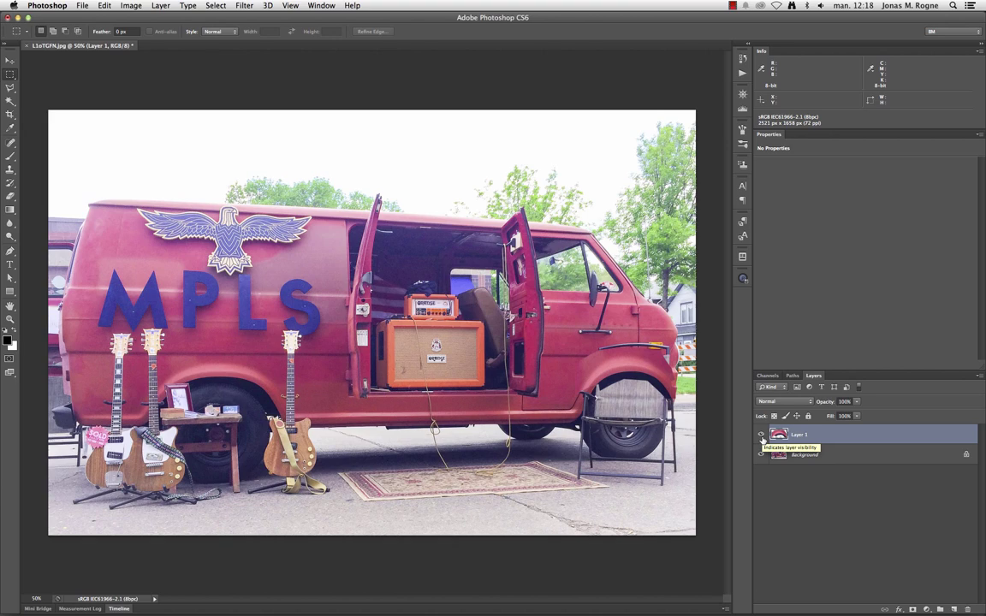
key("super+plus")
key("super+plus")
scroll(670, 424, "down", 2)
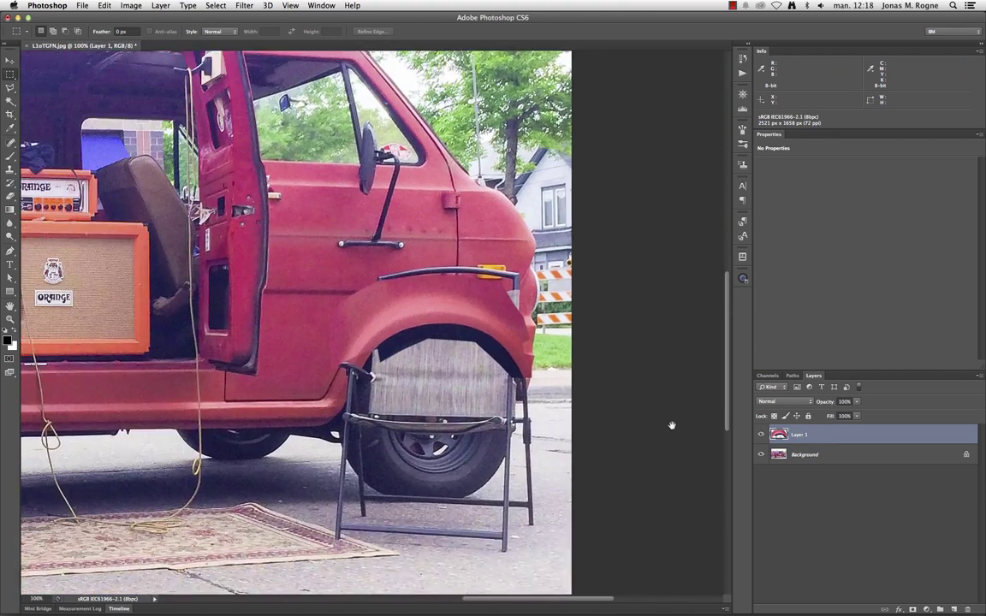
key("super+plus")
scroll(569, 302, "right", 5)
left_click(760, 435)
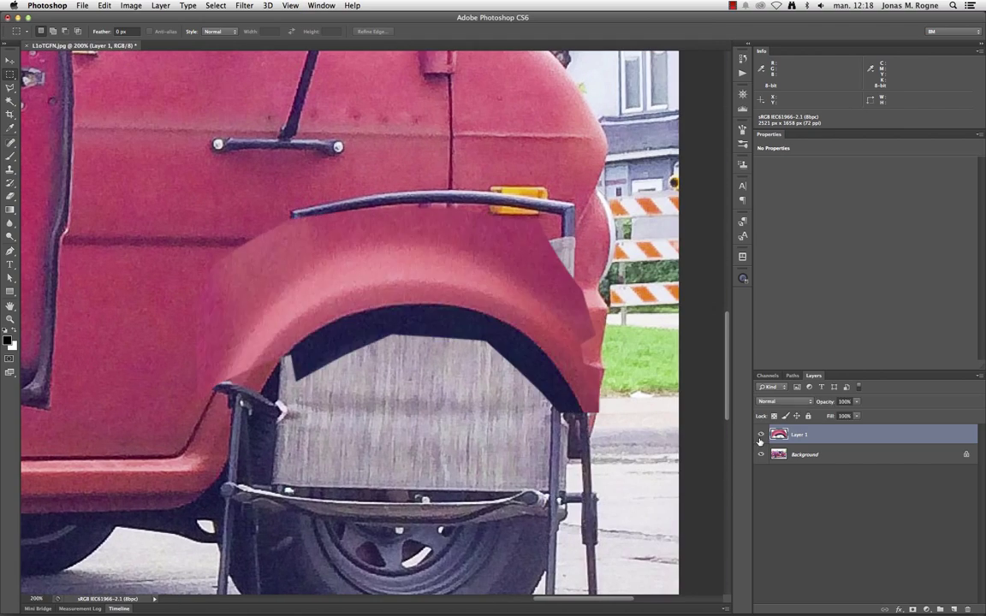
left_click(761, 435)
left_click(761, 435)
- Clone-stamp the dark band over the light grey strip along the arch edge
key("s")
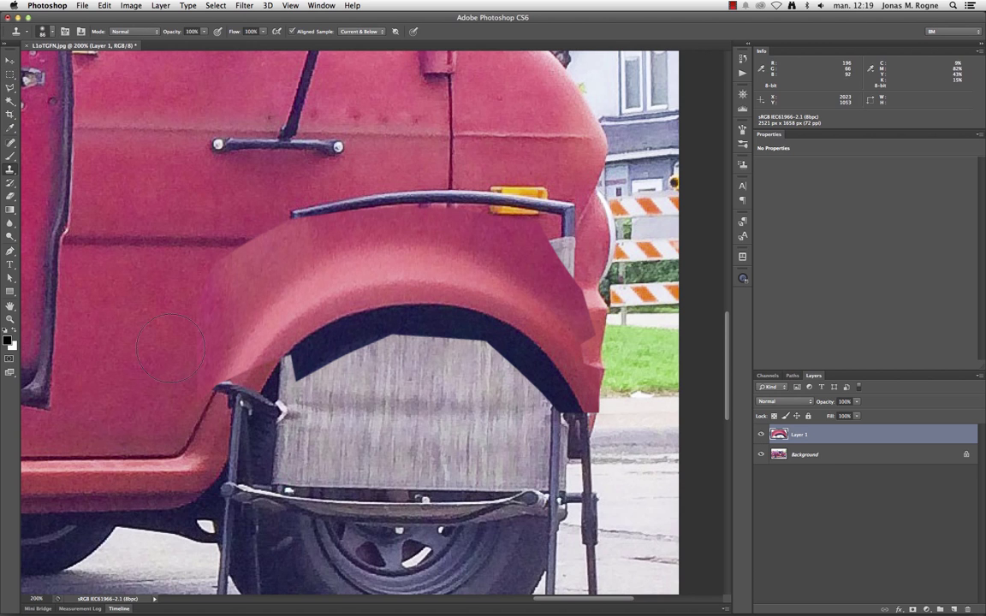
key("super+plus")
key("super+plus")
key("super+plus")
right_click(562, 366)
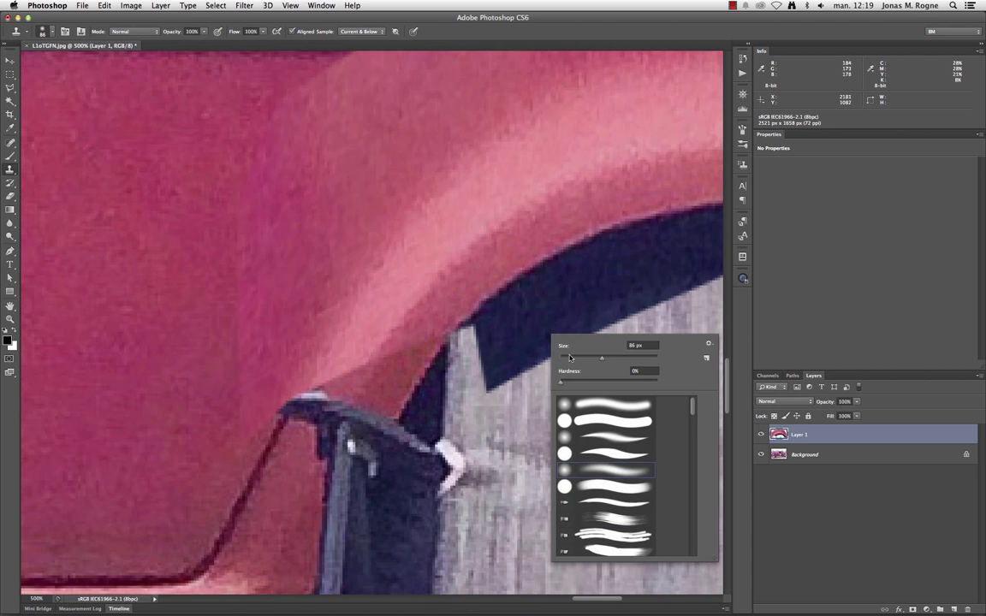
left_click(504, 319)
key("Return")
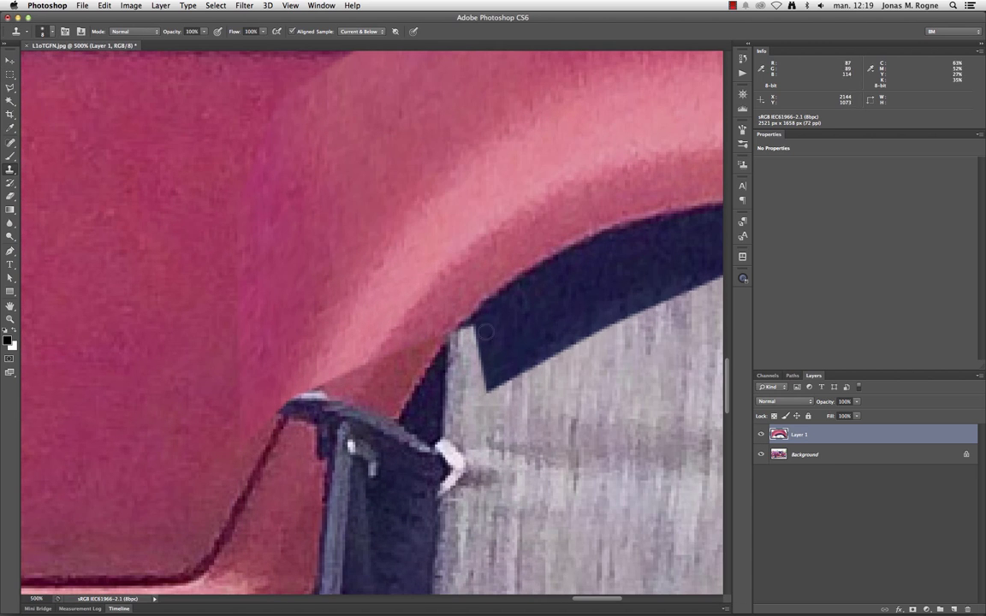
left_click(512, 346, "alt")
mouse_move(470, 334)
left_mouse_down()
mouse_move(442, 374)
mouse_move(458, 325)
left_mouse_up()
left_click(489, 301, "alt")
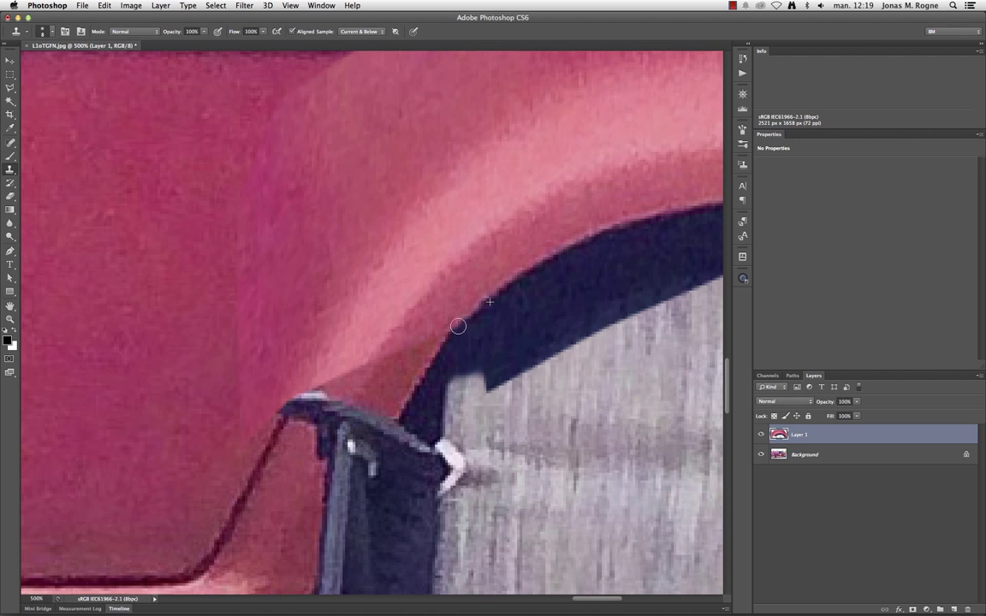
key("super+minus")
key("super+minus")
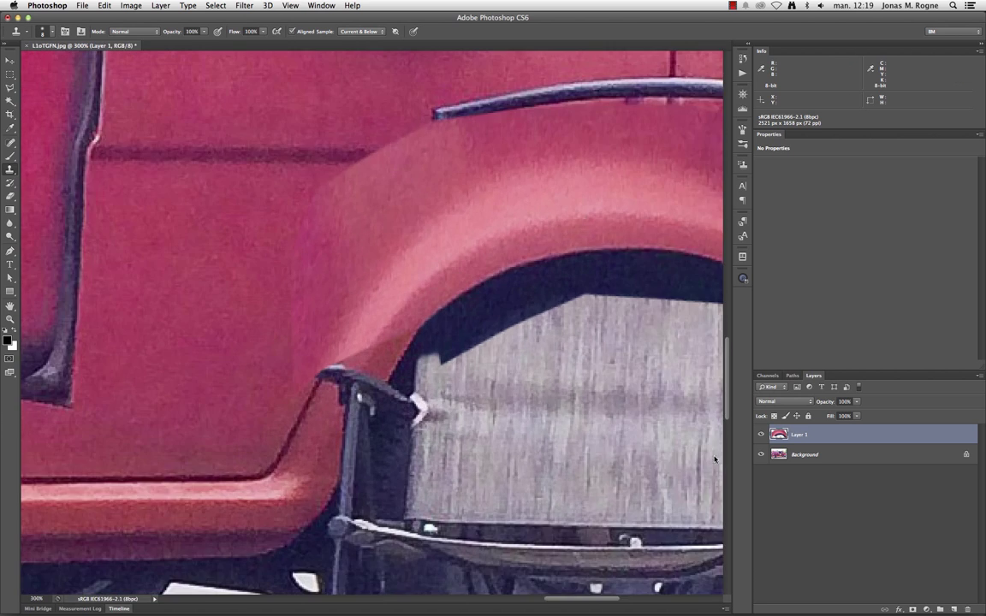
key("super+minus")
- Add an inverted layer mask to Layer 1 and paint the fender back in with white
left_click(912, 610)
key("b")
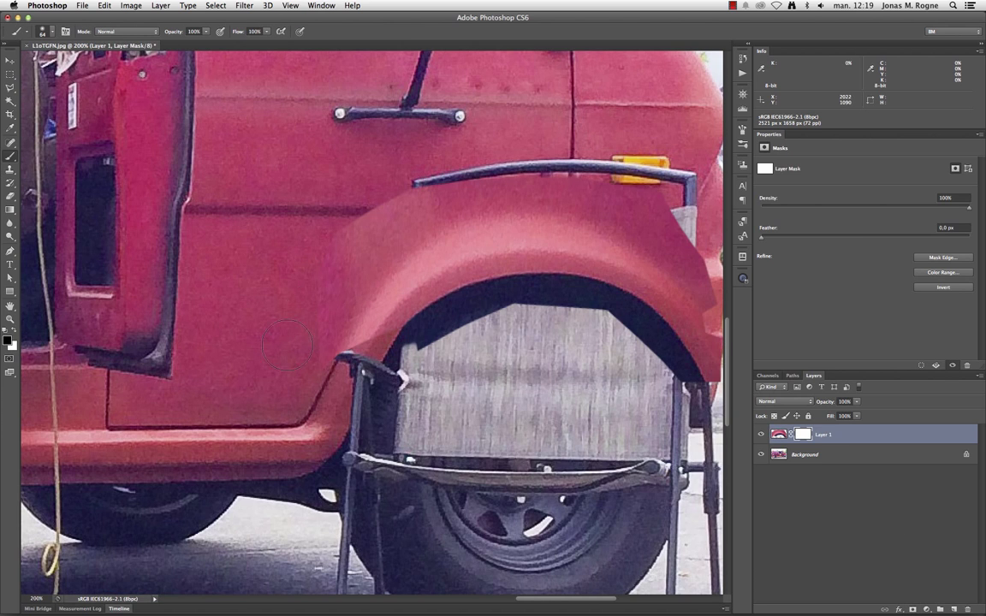
key("super+i")
right_click(372, 274)
double_click(402, 376)
key("x")
mouse_move(355, 355)
left_mouse_down()
mouse_move(425, 269)
mouse_move(472, 301)
mouse_move(605, 240)
mouse_move(619, 298)
mouse_move(659, 337)
mouse_move(676, 259)
mouse_move(609, 214)
mouse_move(560, 208)
mouse_move(447, 226)
mouse_move(511, 232)
left_mouse_up()
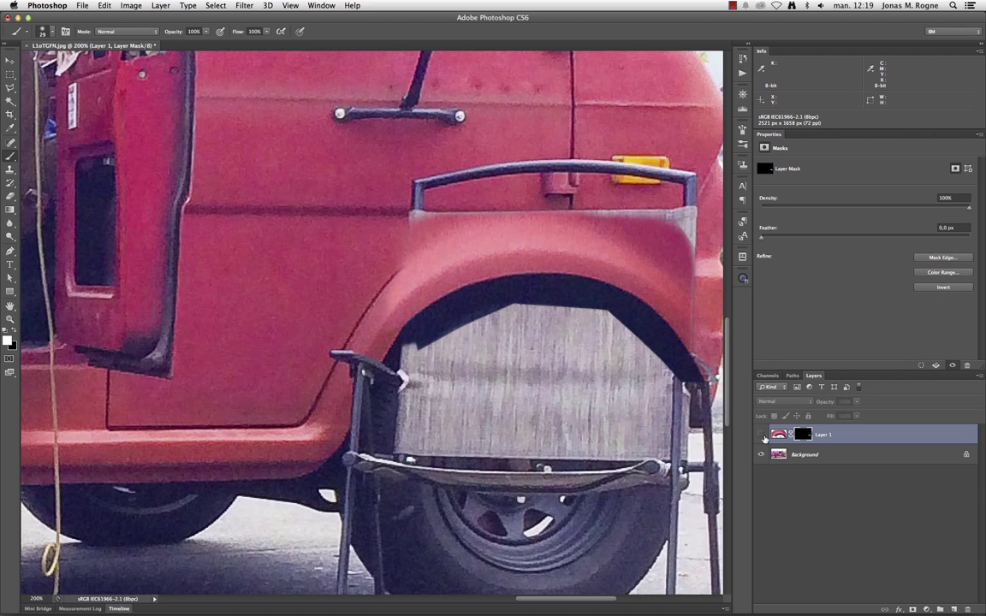
- Toggle Layer 1 to compare, then zoom out to 100% to view the whole van
left_click(761, 435)
left_click(761, 435)
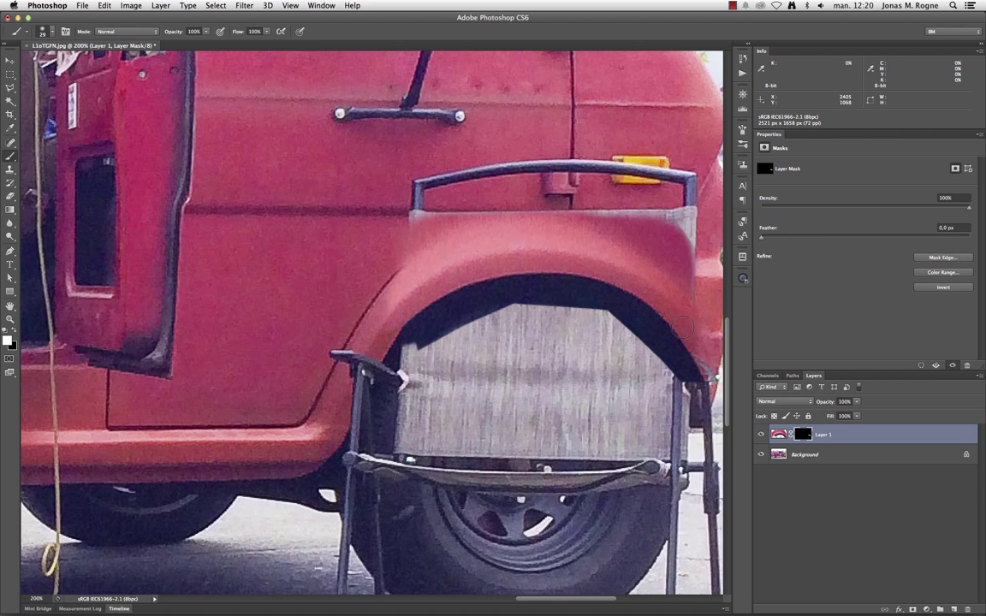
key("ctrl+minus")
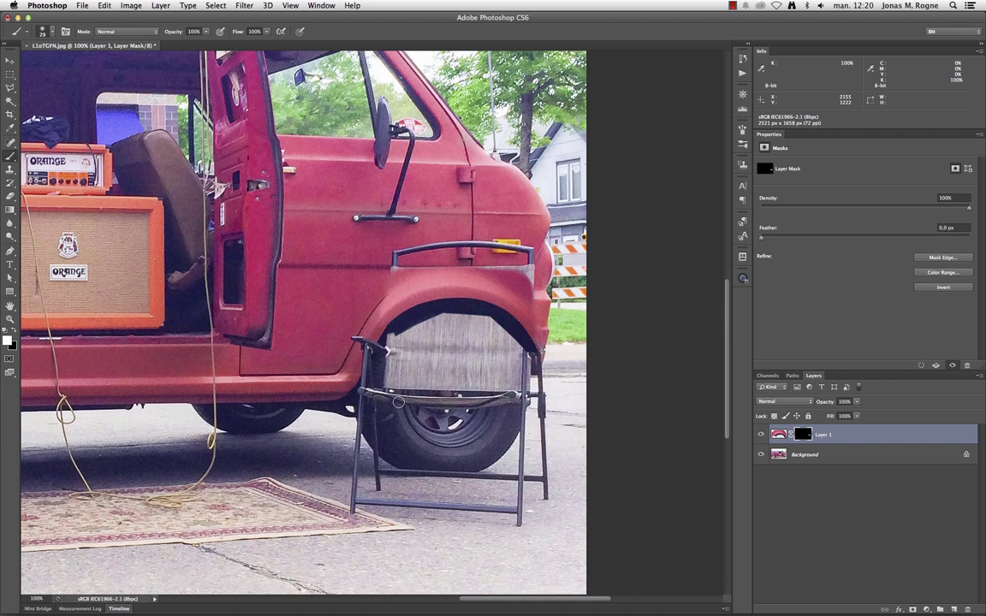
key("ctrl+plus")
key("ctrl+minus")
- Make a diagonal gradient quick-mask selection and add a slightly darkening Curves adjustment
key("g")
key("q")
left_click_drag(402, 402, 547, 556)
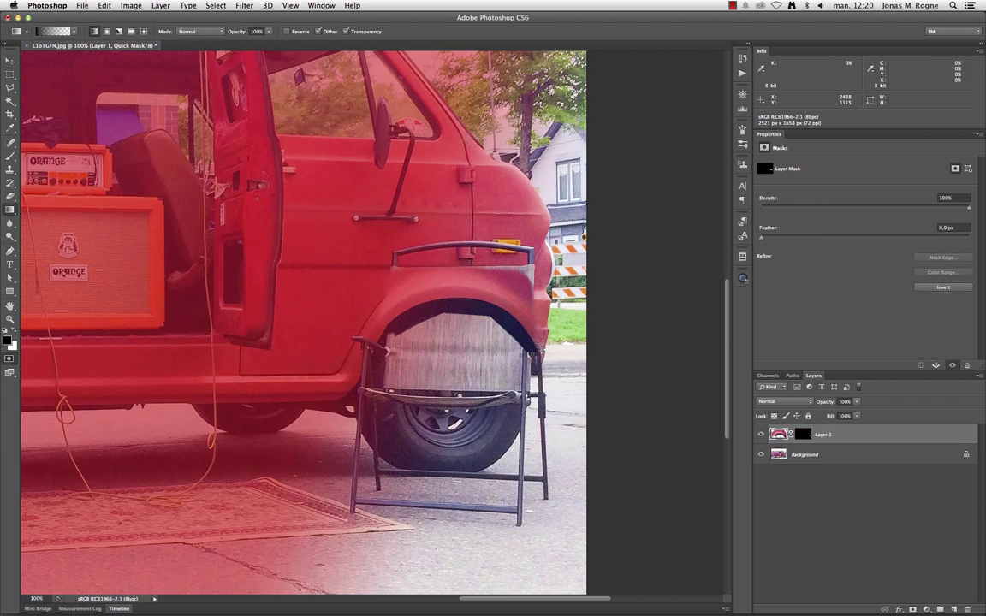
key("q")
left_click(926, 610)
left_click(934, 486)
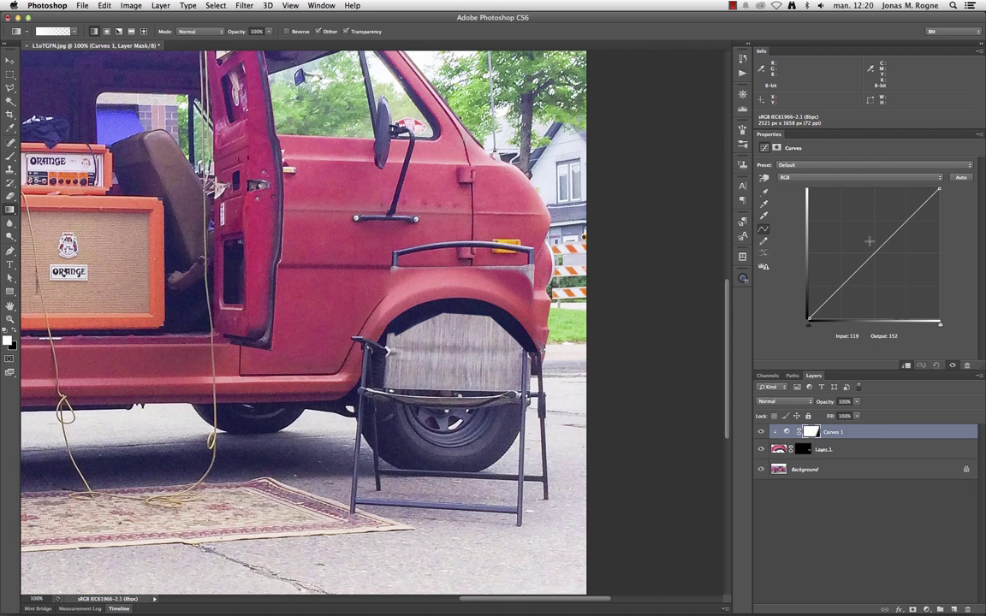
left_click_drag(868, 241, 878, 257)
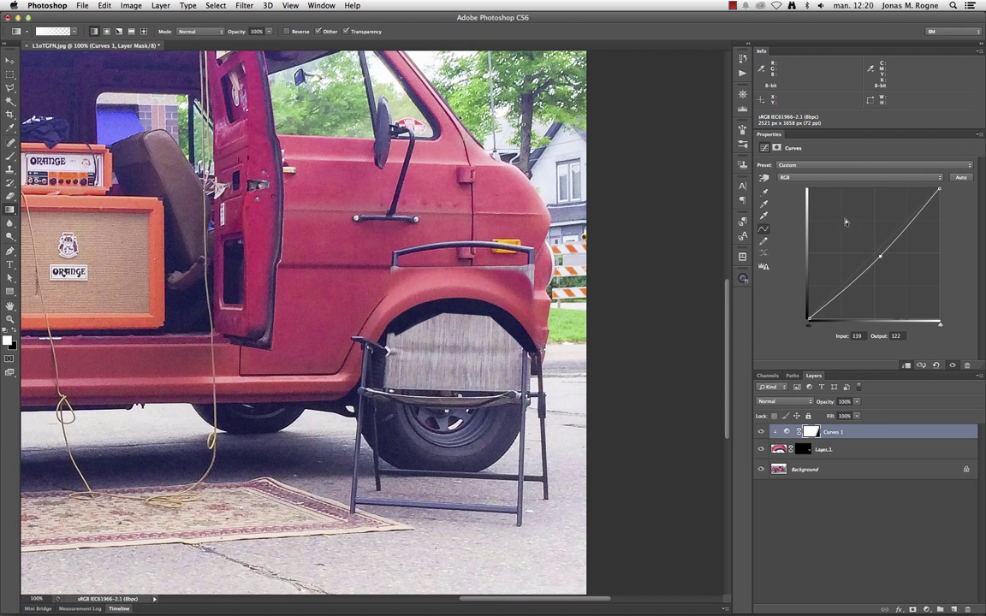
- Raise the Blue curve slightly, lower the RGB highlight point, and add a midtone anchor
left_click(860, 177)
left_click(787, 199)
left_click_drag(869, 260, 741, 279)
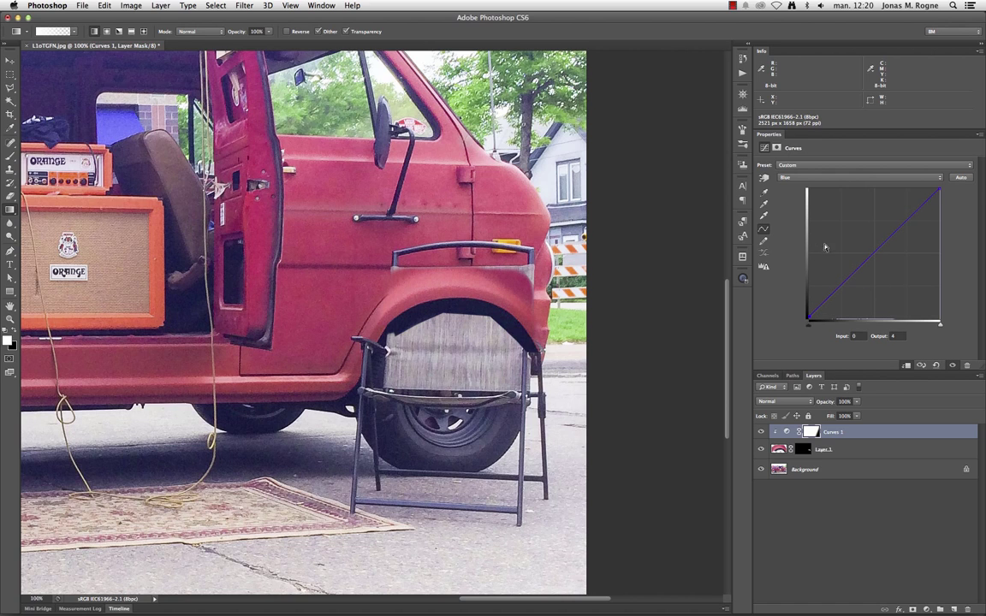
left_click(837, 177)
left_click(834, 139)
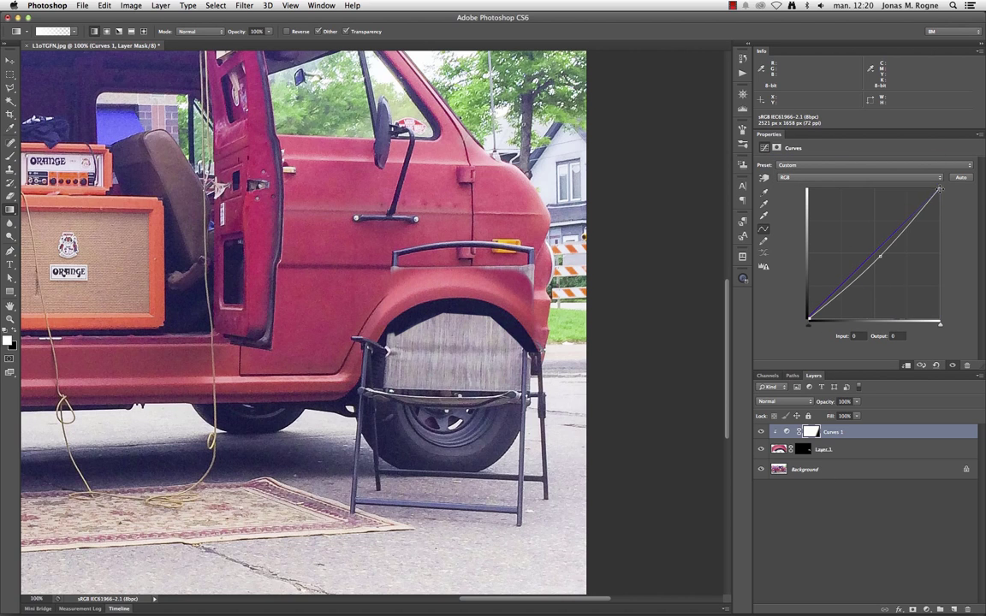
left_click_drag(939, 190, 939, 202)
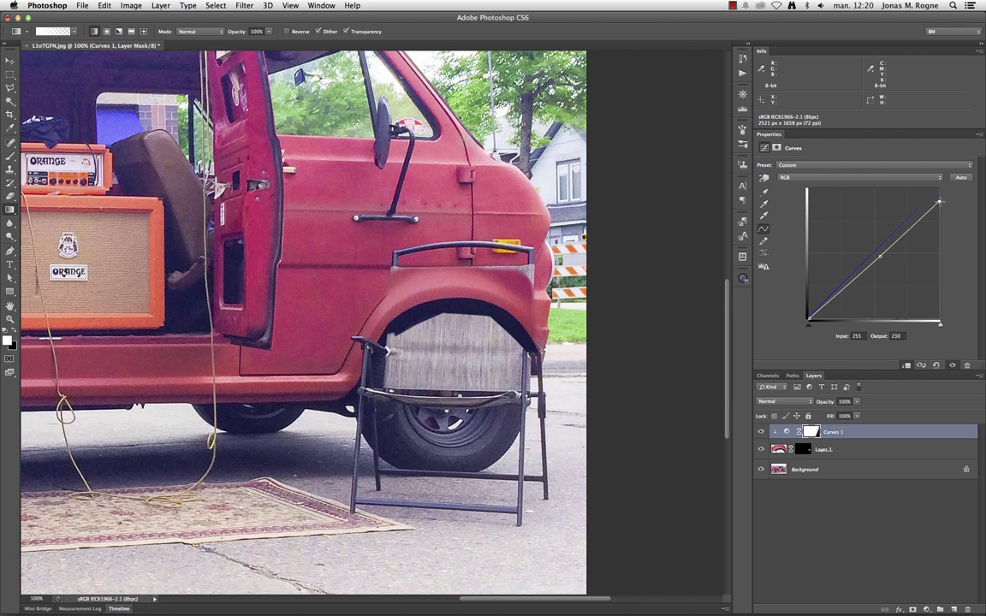
left_click(879, 254)
- Toggle Curves 1 off and on to compare, then add an empty Layer 2
left_click(760, 431)
left_click(760, 431)
left_click(760, 431)
left_click(954, 609)
- With a 22 px Clone Stamp, cover the bar's left post with red door paint
key("super+plus")
key("super+plus")
key("s")
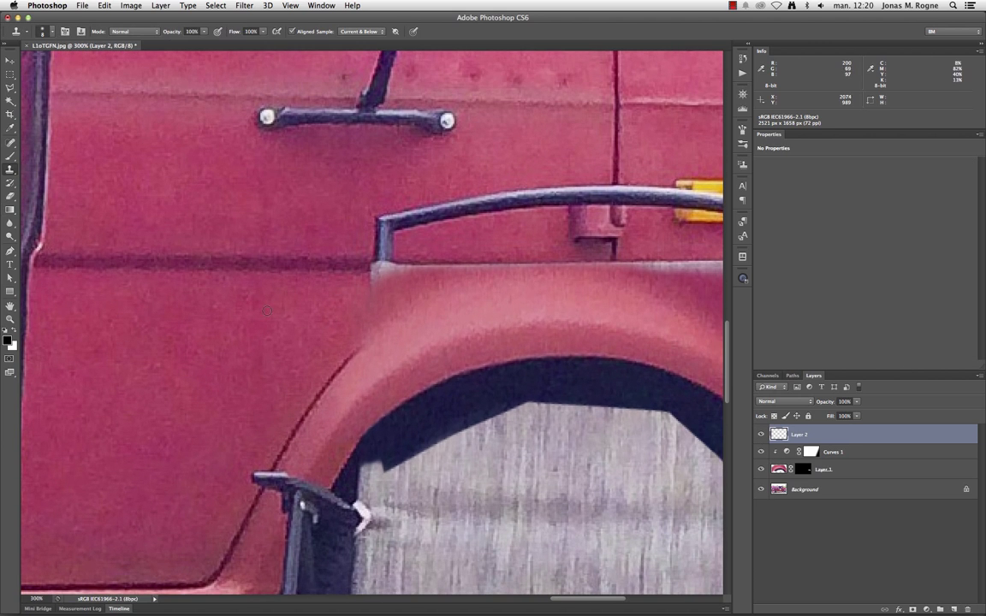
right_click(377, 297)
key("Return")
left_click_drag(330, 287, 374, 304)
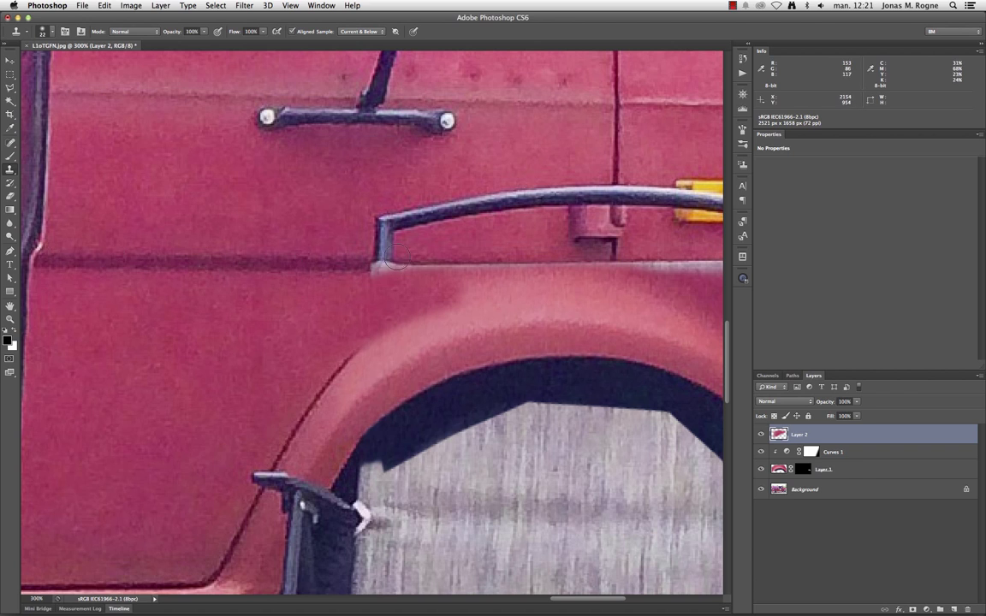
mouse_move(396, 256)
left_mouse_down()
mouse_move(383, 224)
mouse_move(436, 208)
left_mouse_up()
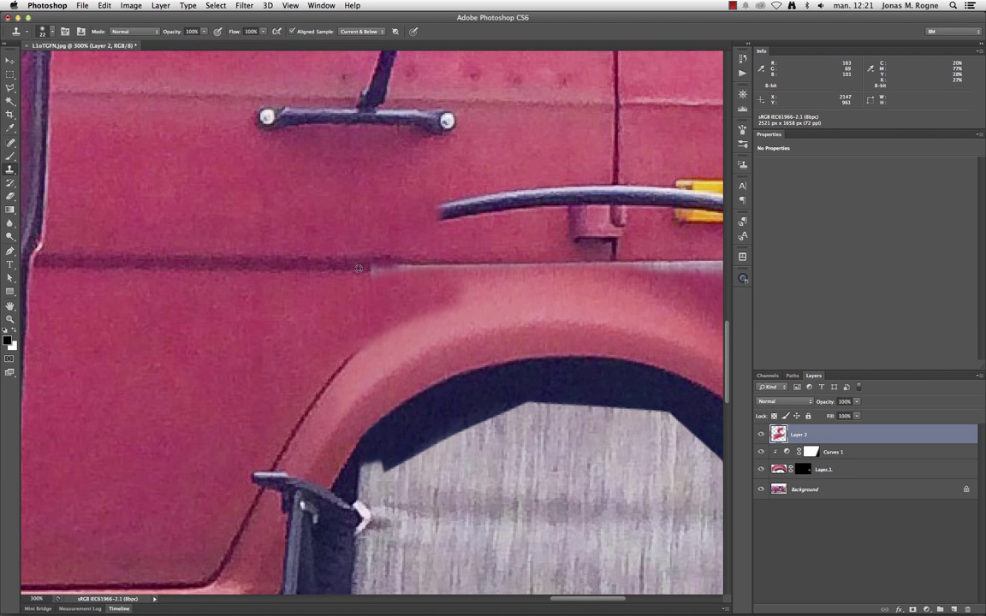
scroll(359, 268, "right", 5)
scroll(321, 293, "right", 5)
- Spot-heal the bar's left end and extend the dark trim line using the Healing Brush
key("j")
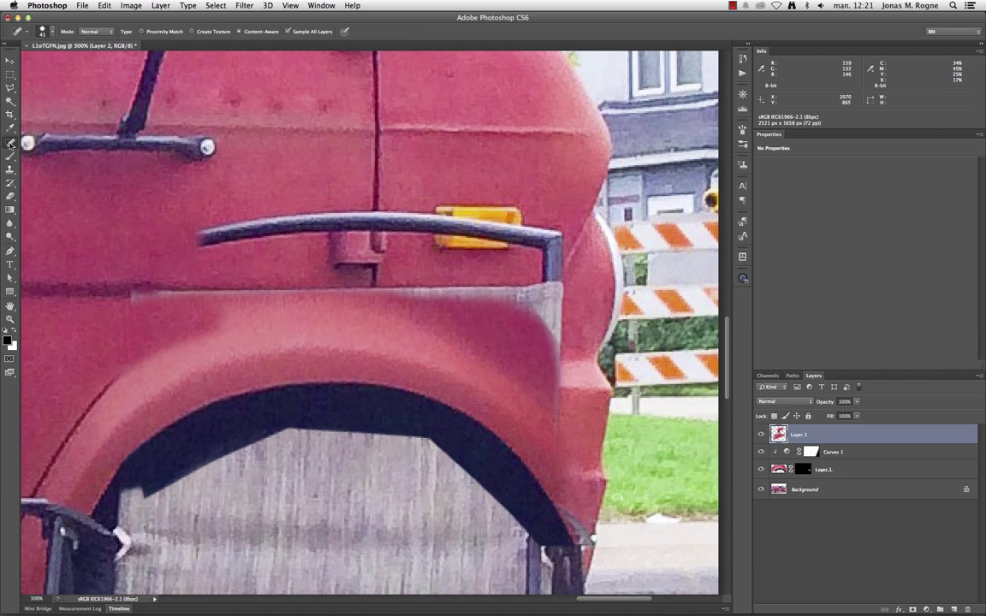
left_click_drag(201, 236, 301, 224)
scroll(523, 238, "left", 7)
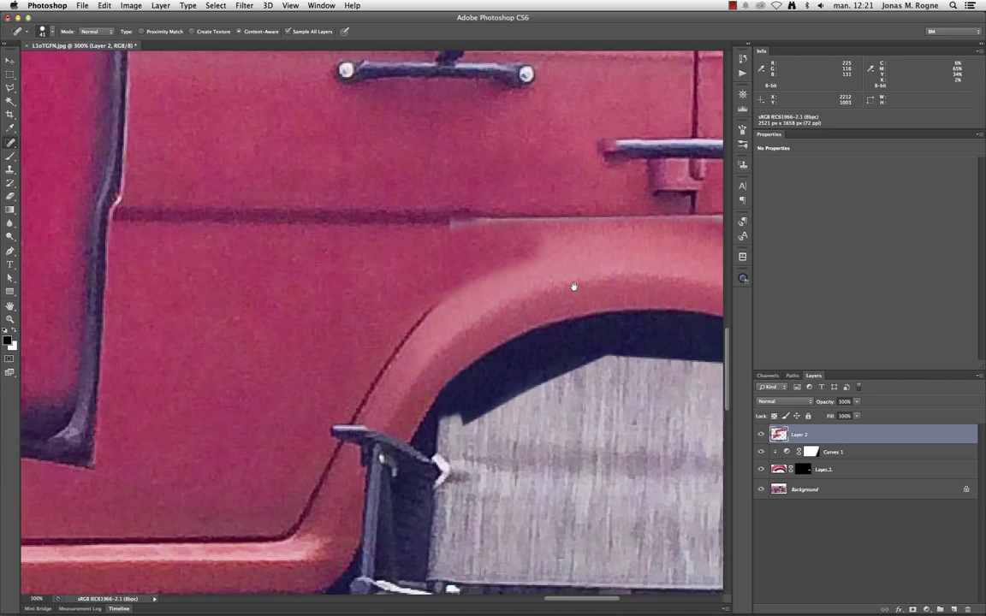
scroll(572, 286, "right", 2)
key("s")
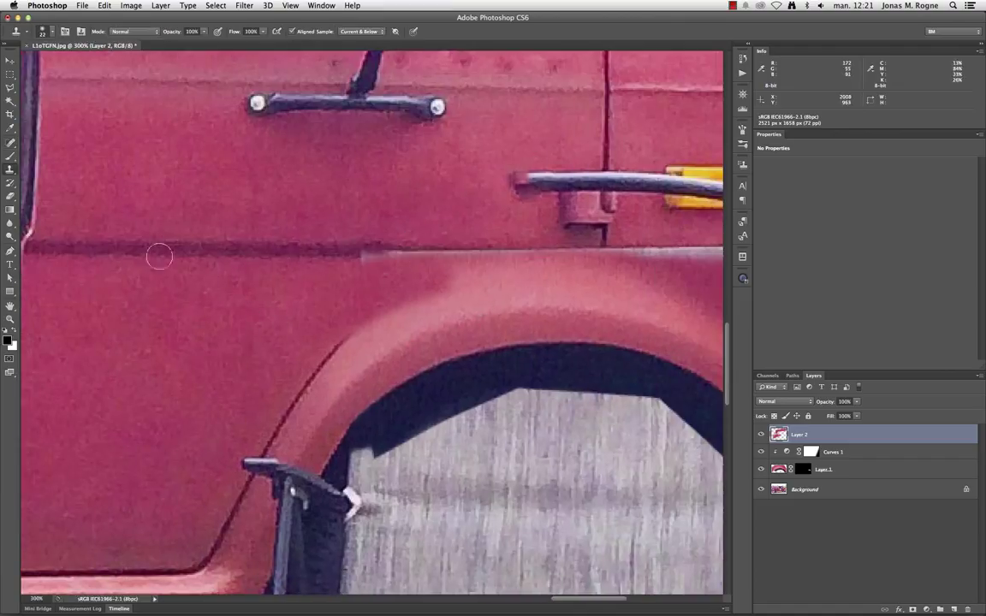
right_click(109, 237)
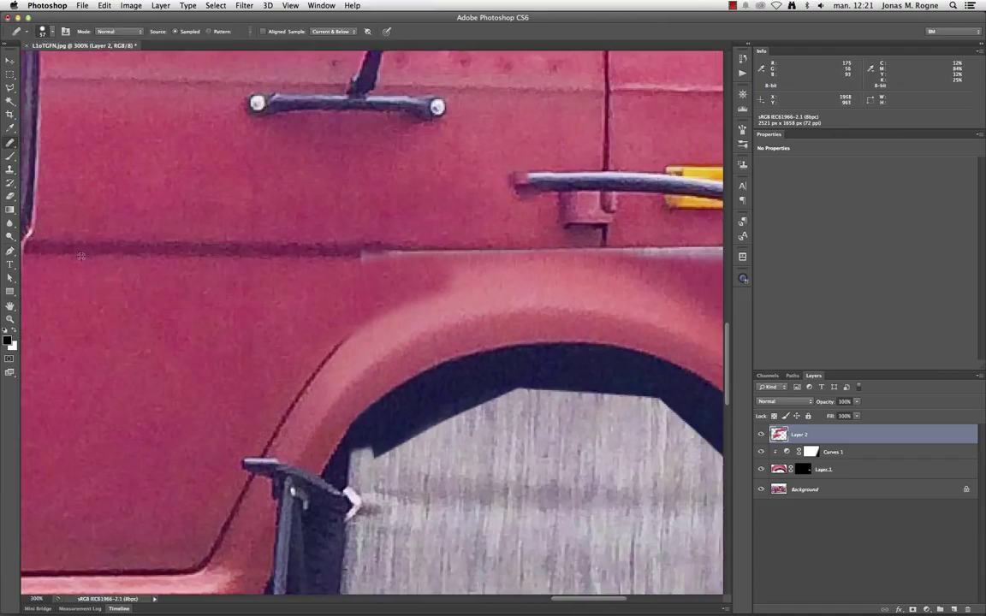
key("shift+j")
left_click_drag(364, 254, 573, 259)
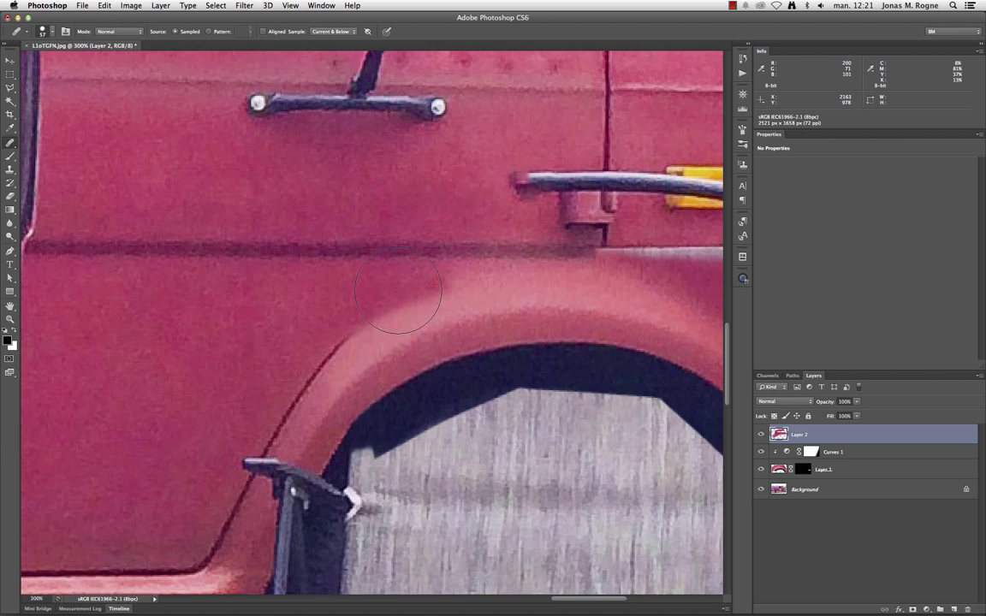
- Set a 12 px Clone Stamp and paint red over the dark bar beside the yellow reflector
key("s")
right_click(231, 328)
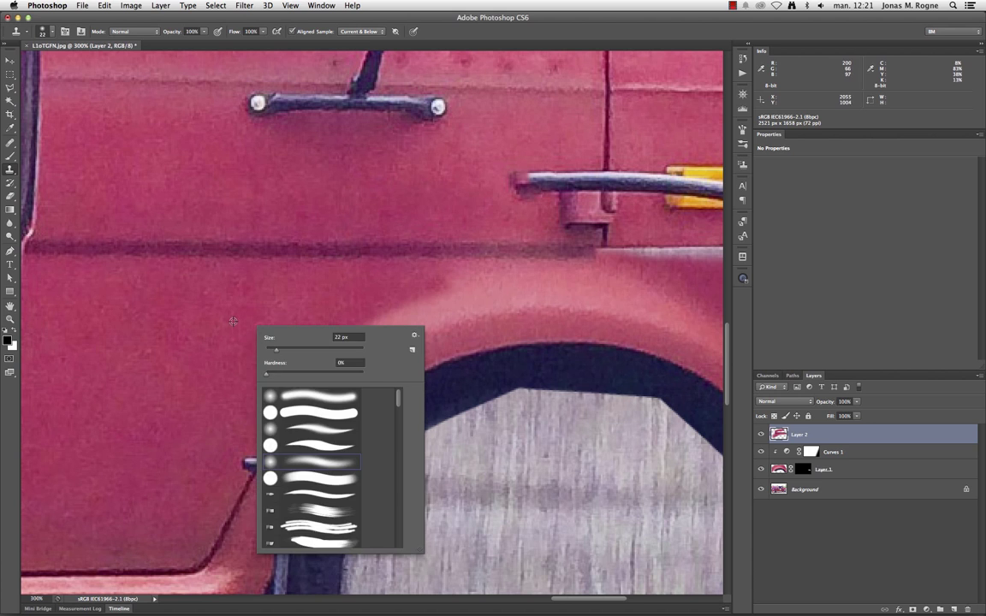
key("Escape")
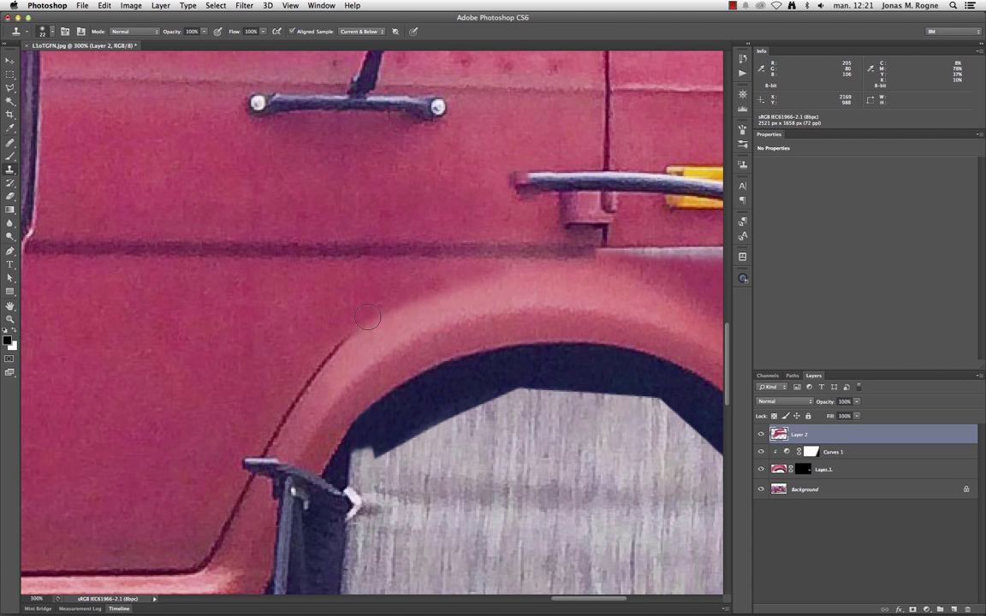
left_click_drag(656, 313, 384, 427)
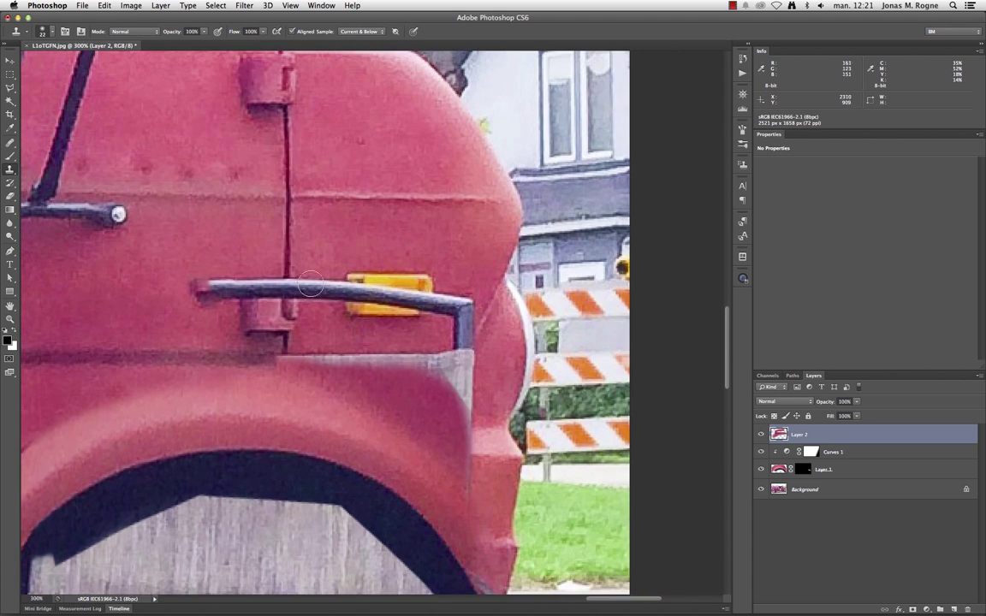
right_click(339, 254)
type("12")
key("Tab")
key("Return")
left_click_drag(314, 290, 336, 292)
mouse_move(447, 285)
left_mouse_down()
mouse_move(442, 304)
mouse_move(464, 309)
left_mouse_up()
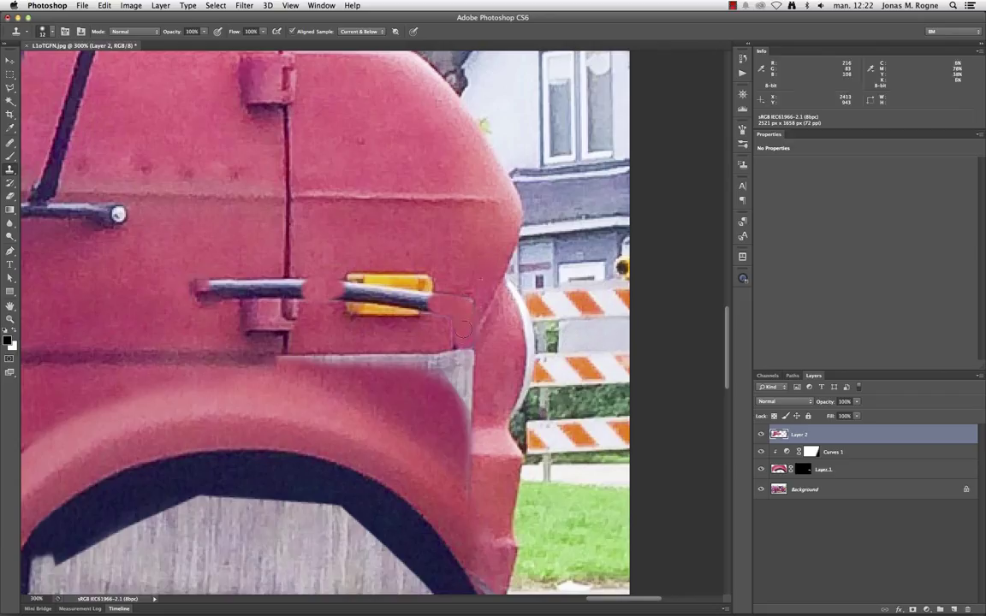
- Reshape the fender edge and cover the grey trim stub at the fender front with red
scroll(478, 315, "down", 4)
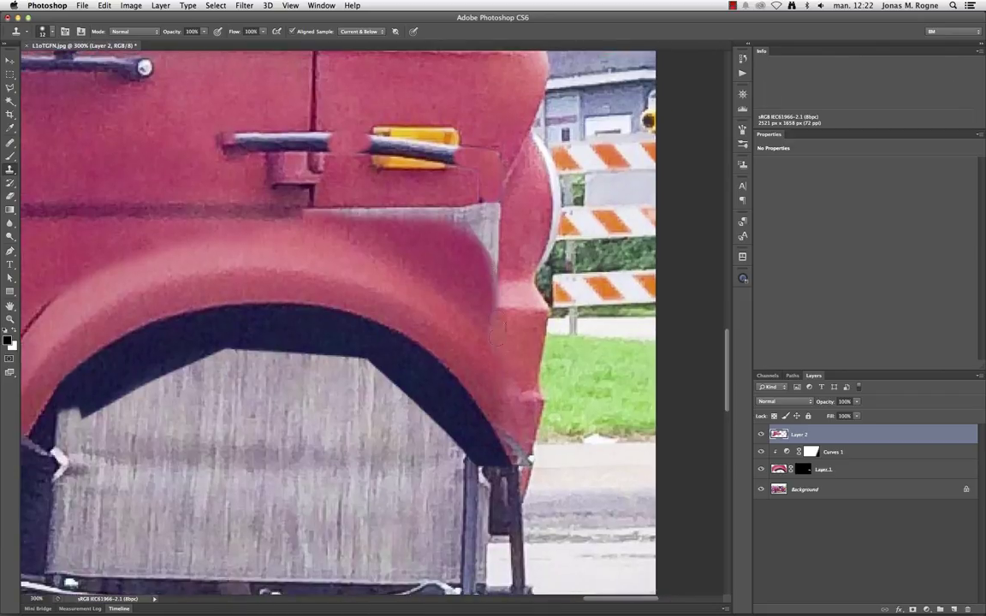
left_click_drag(485, 308, 495, 208)
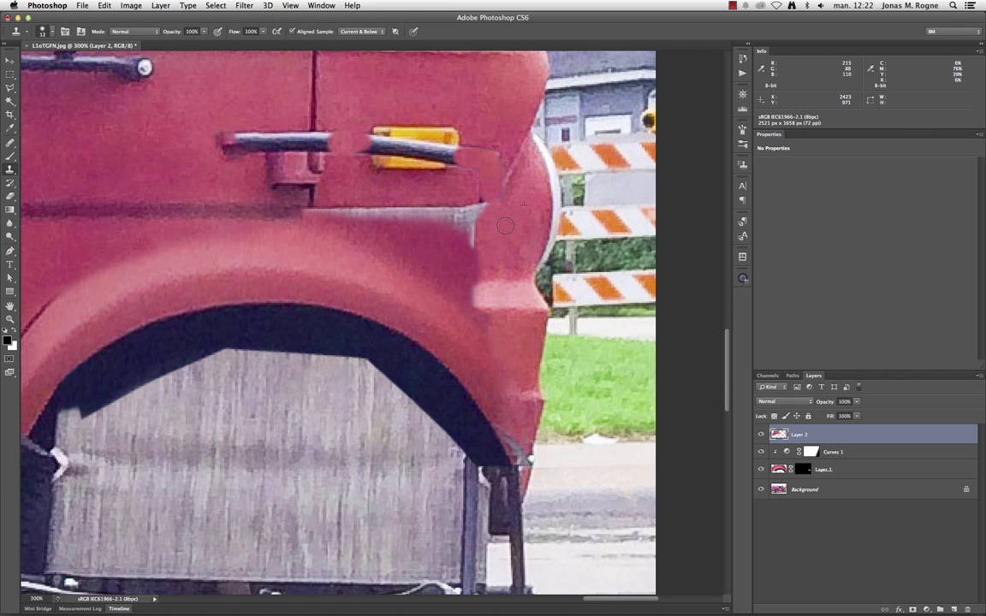
left_click_drag(499, 269, 468, 220)
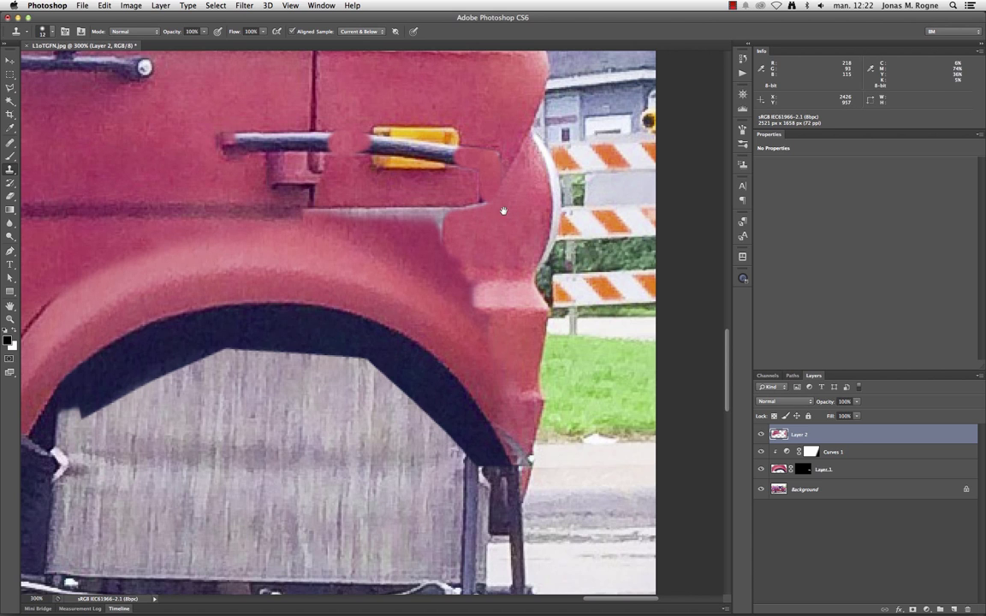
- At 400%, clone red body paint over the grey bar's right end and knob
scroll(504, 209, "up", 5)
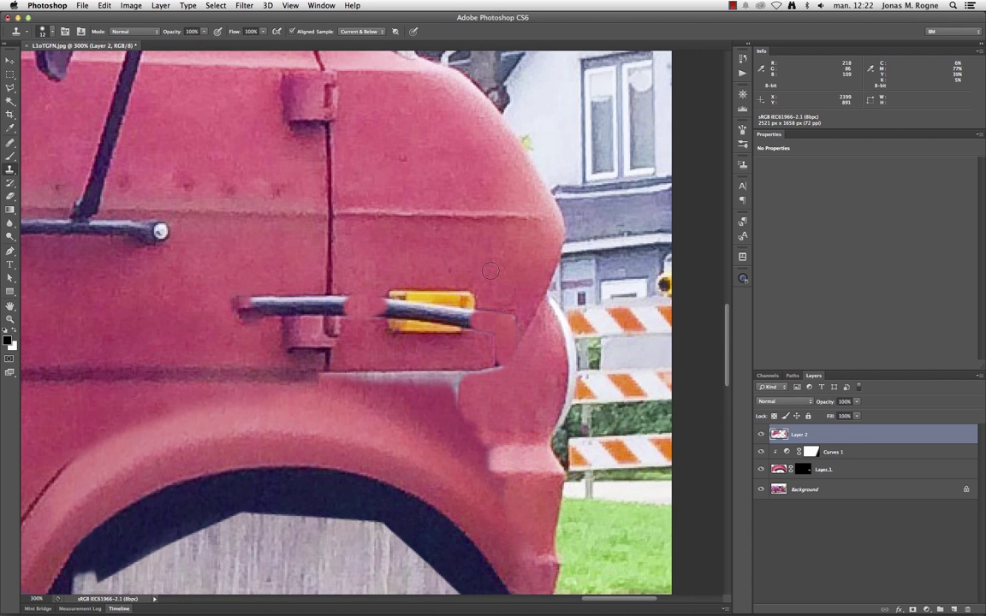
key("ctrl+plus")
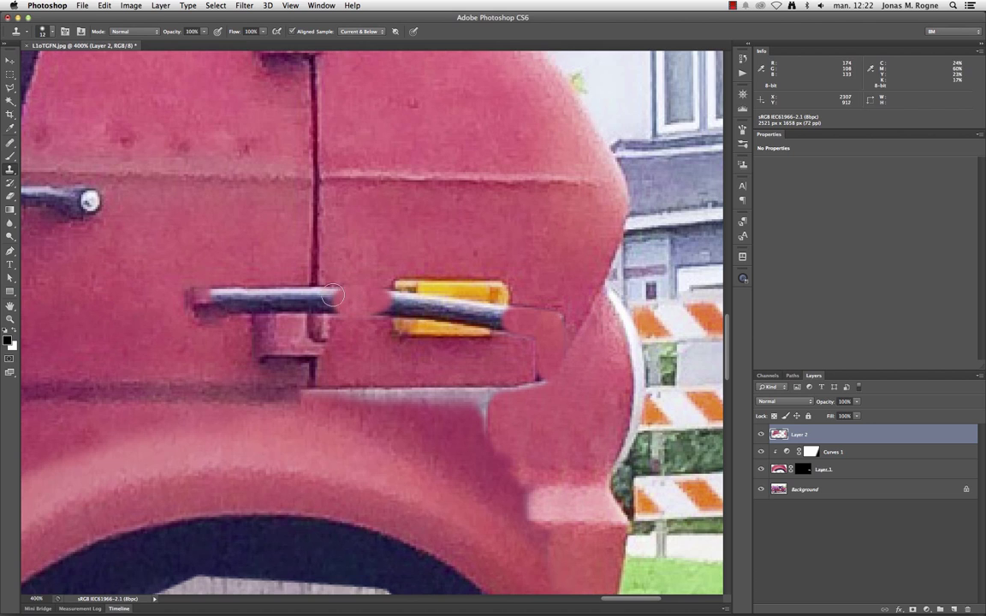
left_click_drag(333, 295, 319, 296)
left_click_drag(241, 303, 264, 292)
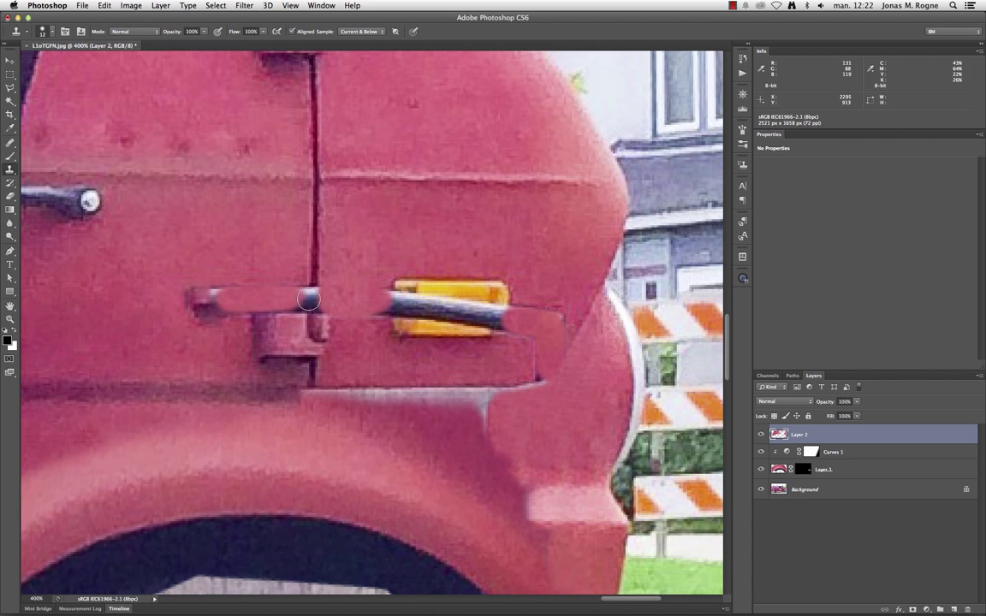
left_click(309, 298)
left_click_drag(310, 298, 310, 302)
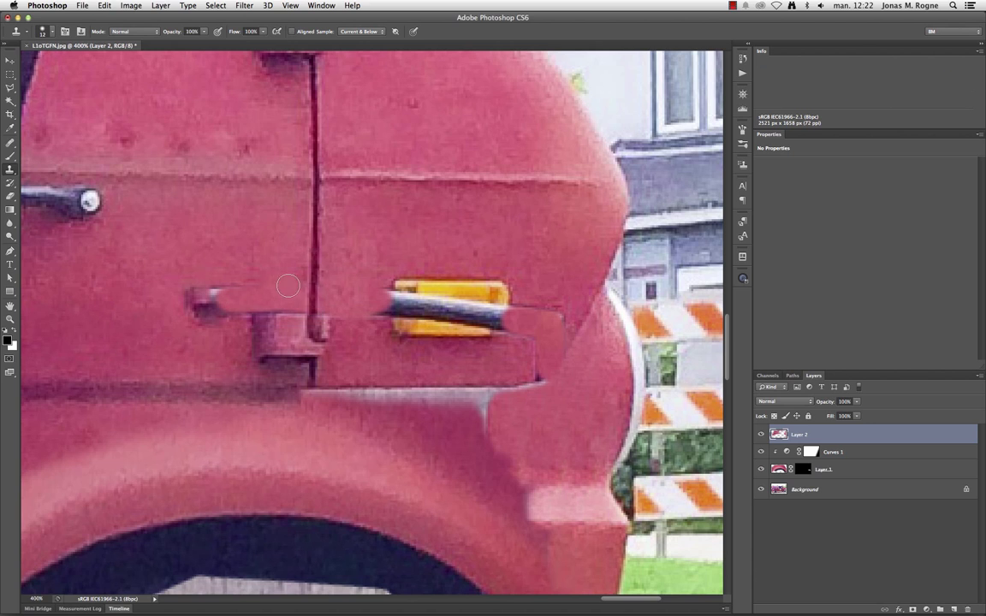
left_click_drag(202, 300, 175, 282)
- Switch to the Healing Brush at 17 px and zoom to 300% on the door area
key("j")
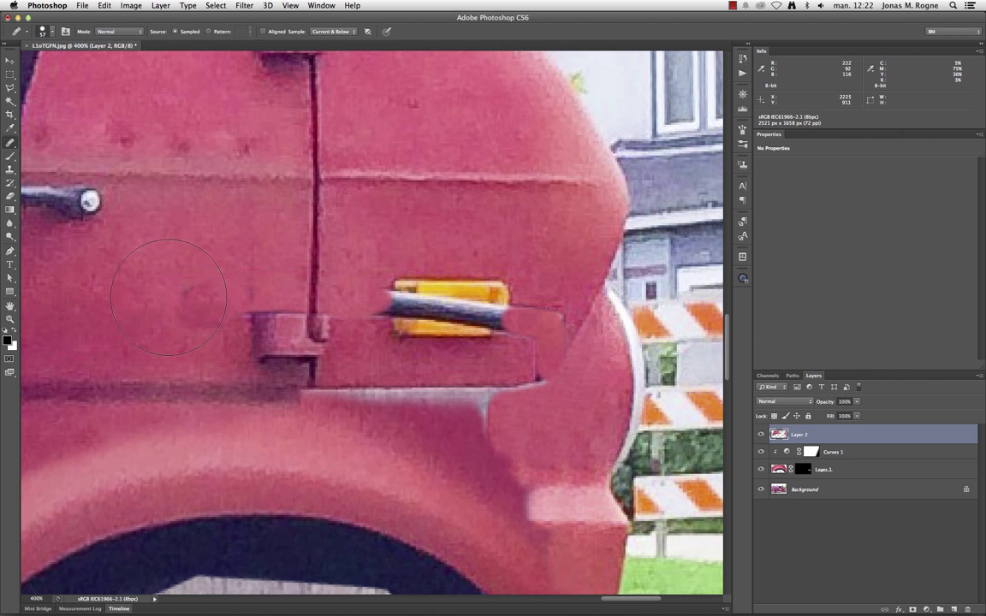
right_click(169, 297)
key("Return")
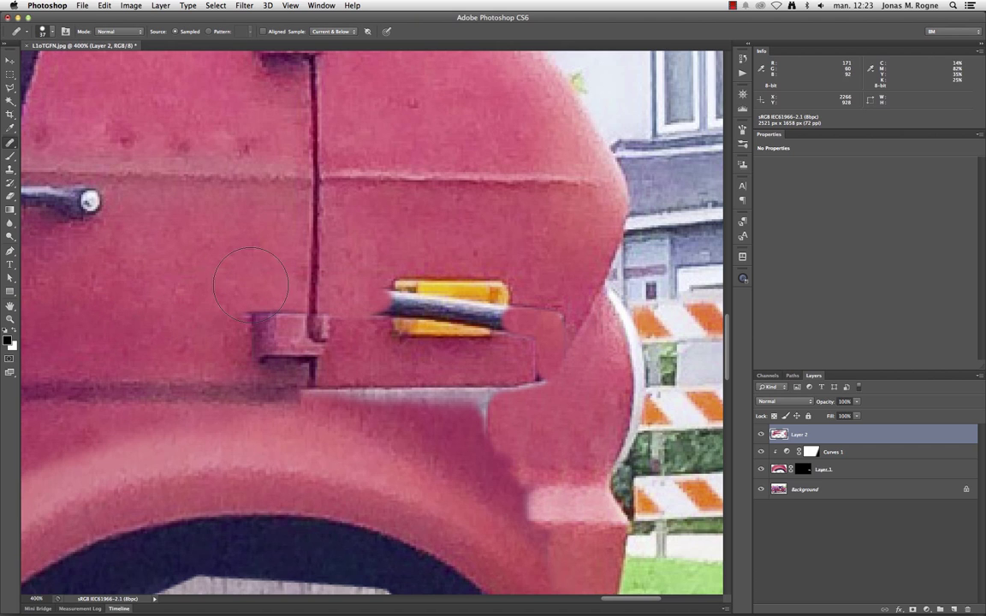
right_click(518, 260)
key("Return")
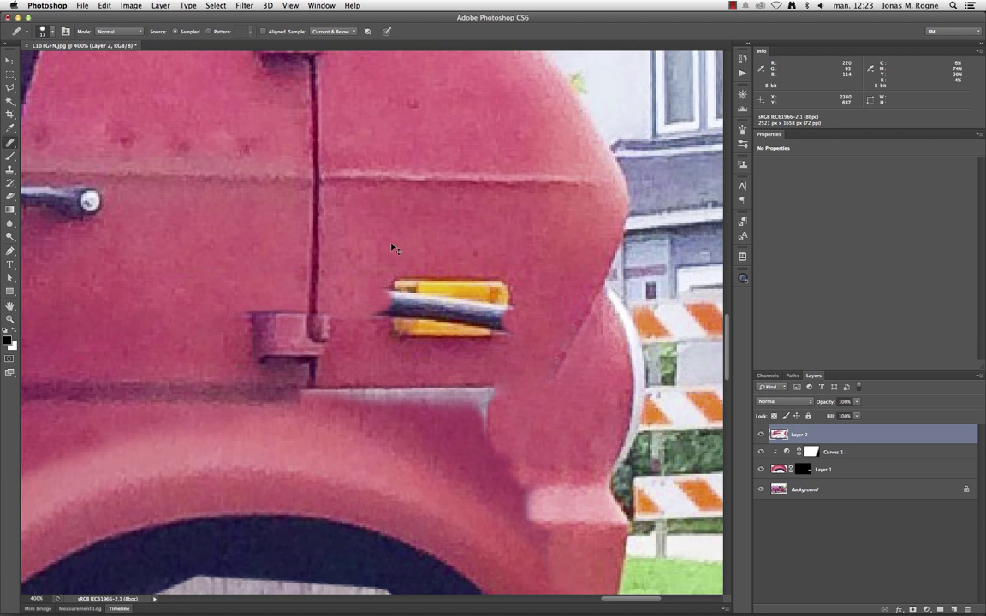
key("super+minus")
key("super+plus")
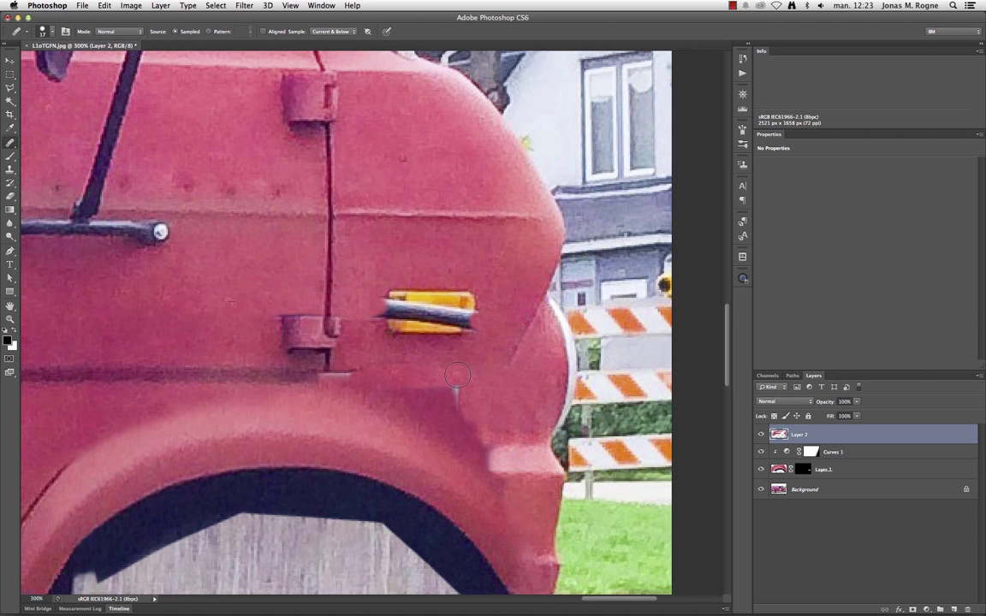
- Heal away the grey band below the door, undoing a bad dab on the fender corner
left_click_drag(342, 375, 437, 382)
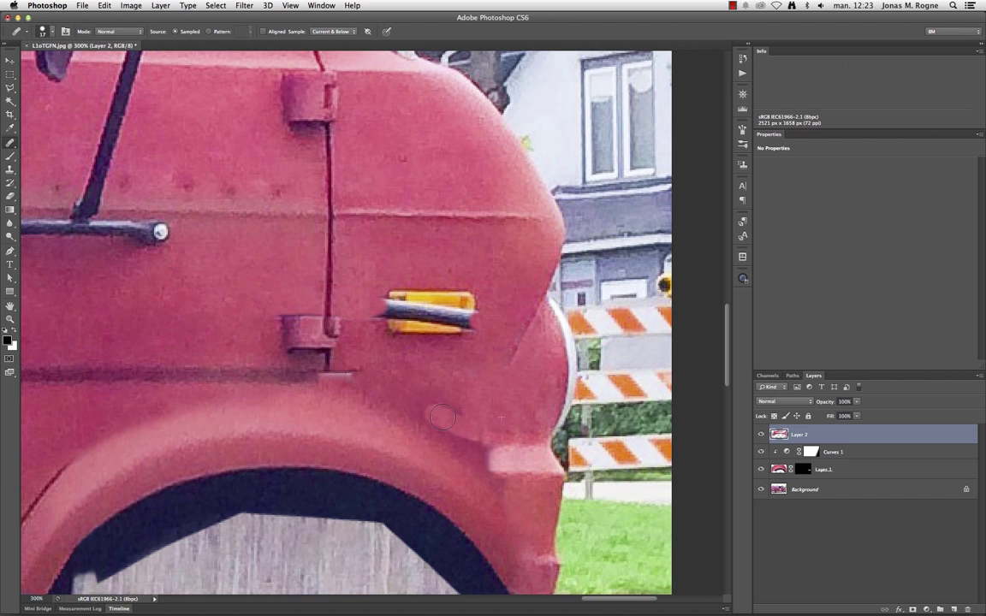
left_click(492, 476)
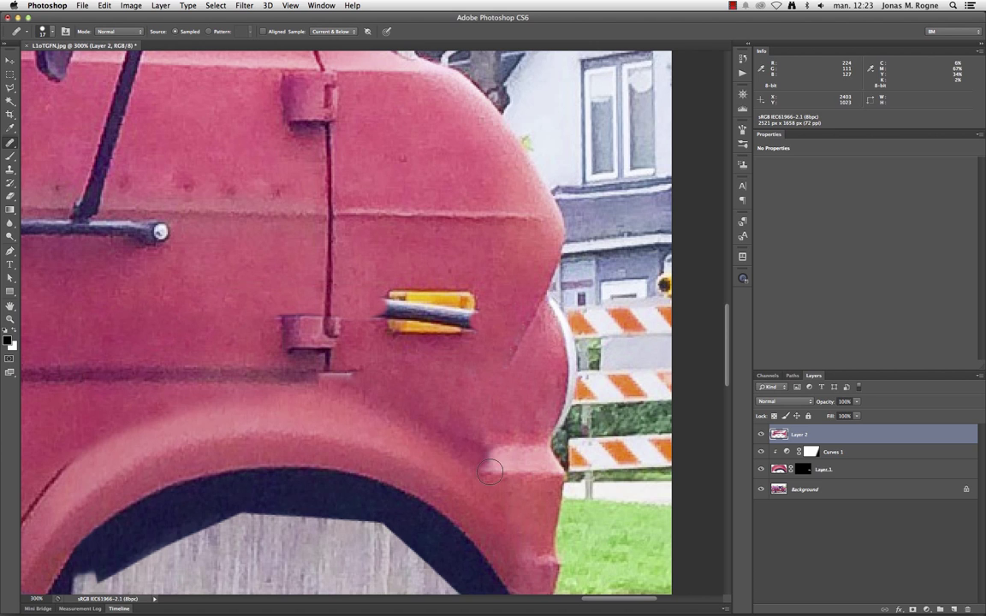
key("ctrl+z")
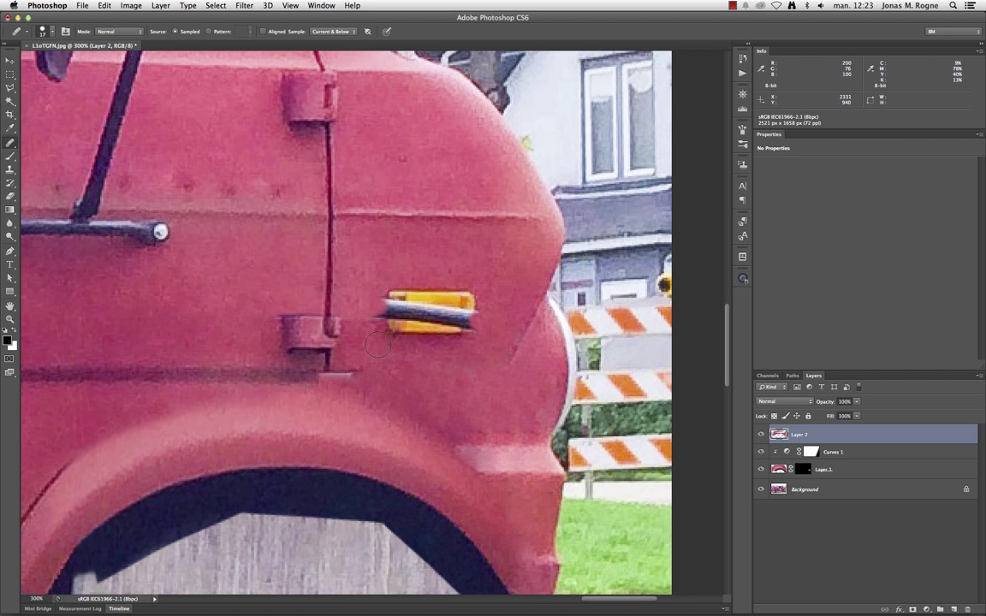
scroll(396, 350, "down", 5)
scroll(371, 383, "up", 5)
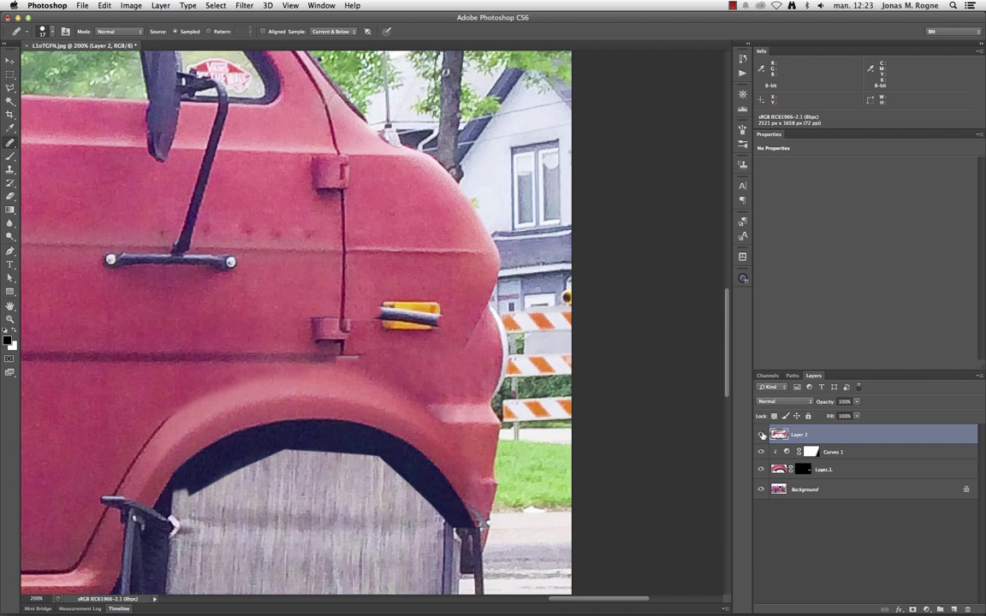
- Clone smooth red paint over the lower front fender crease, then check the fit zoomed out
key("ctrl+plus")
left_click_drag(492, 434, 458, 437)
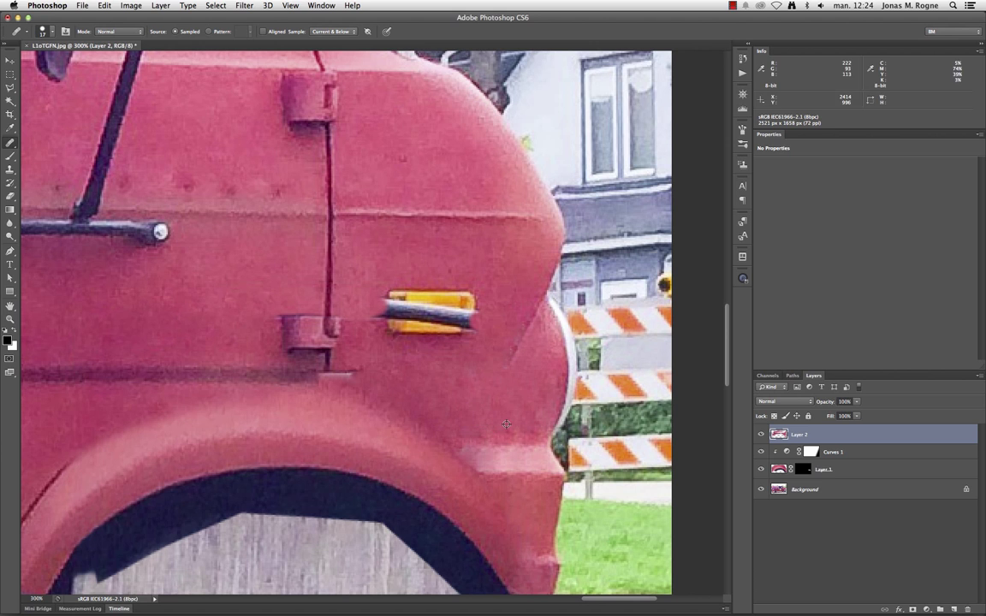
key("s")
key("ctrl+plus")
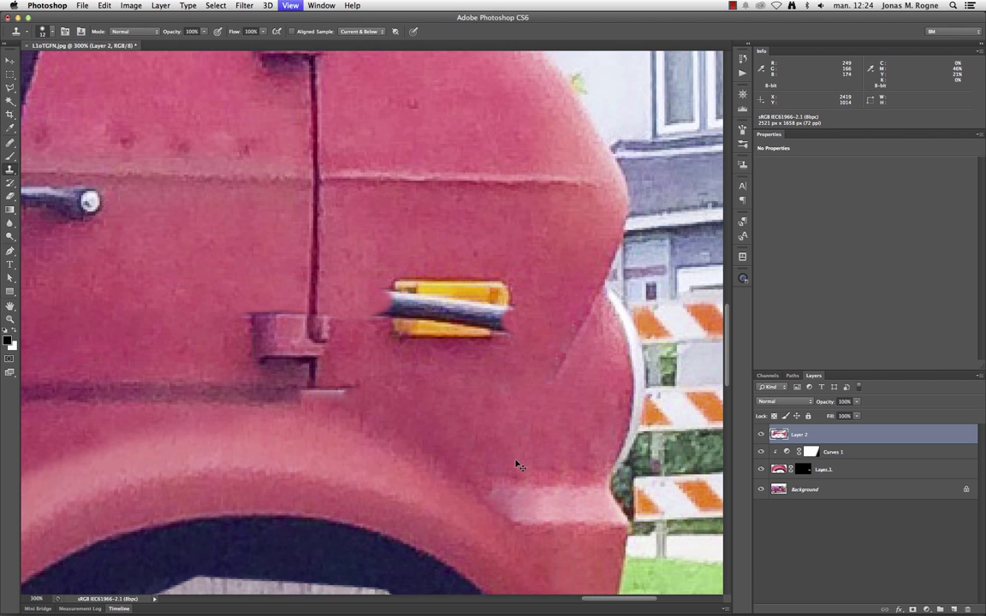
scroll(547, 462, "down", 2)
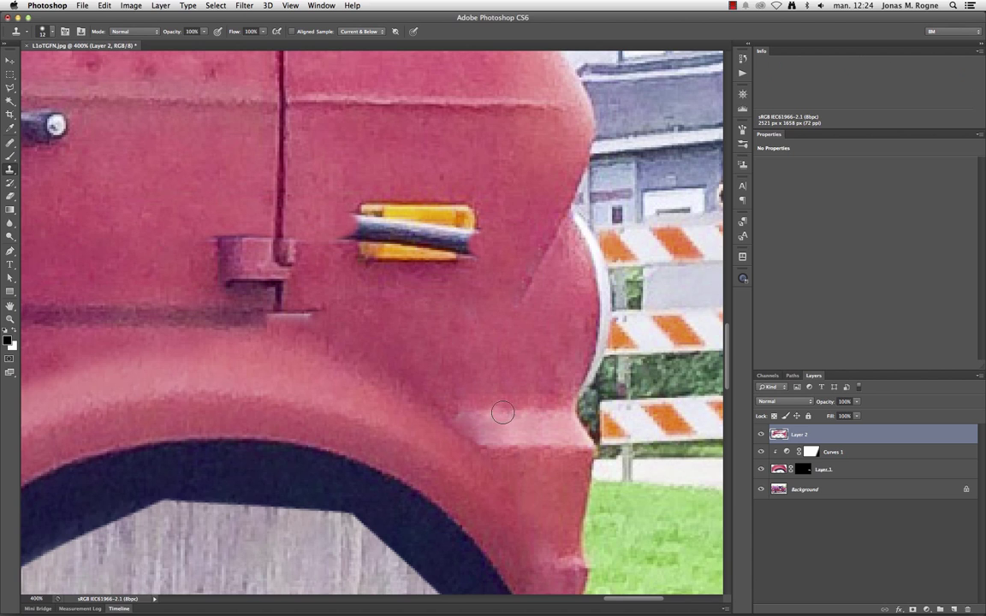
left_click_drag(503, 413, 481, 441)
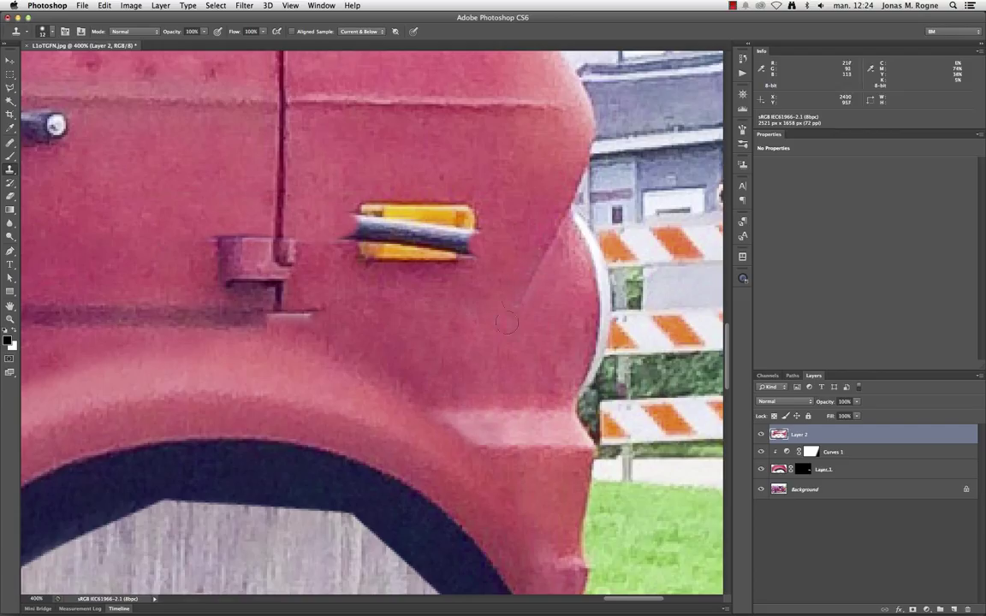
key("ctrl+0")
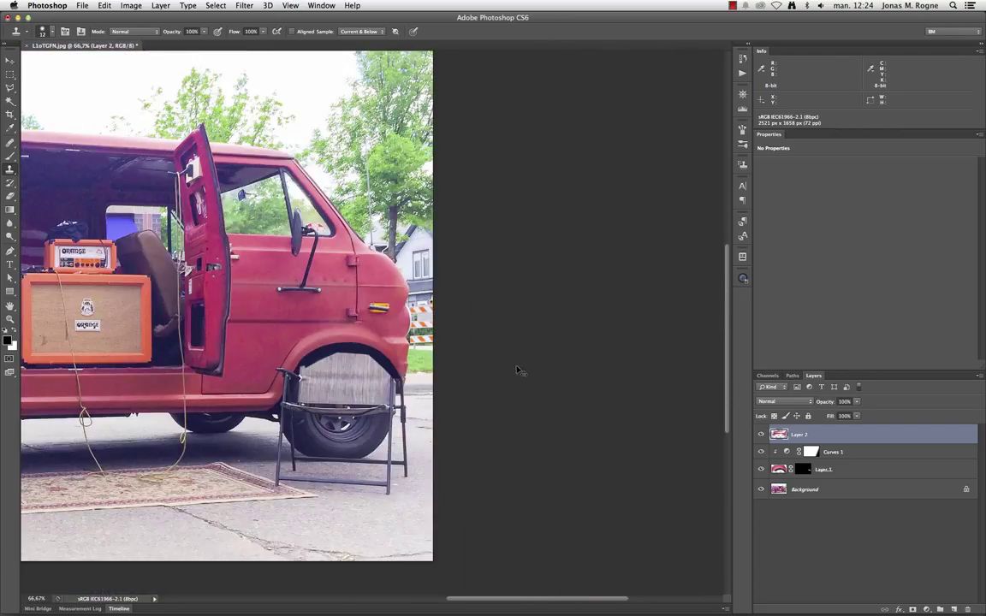
key("ctrl+plus")
key("ctrl+plus")
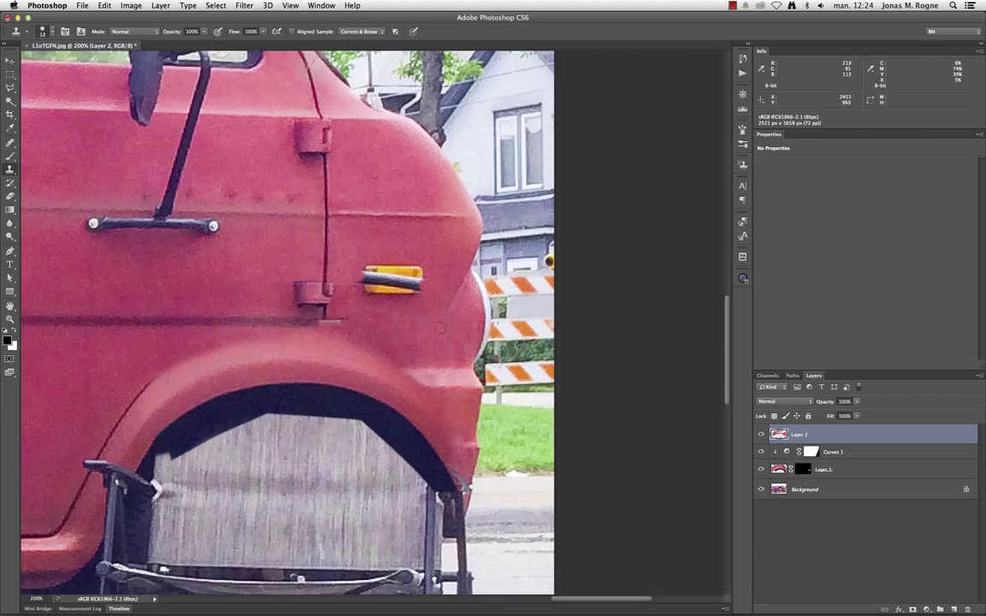
key("ctrl+plus")
- Copy a lassoed piece of the fender edge onto a new layer and shift it down
left_click(10, 87)
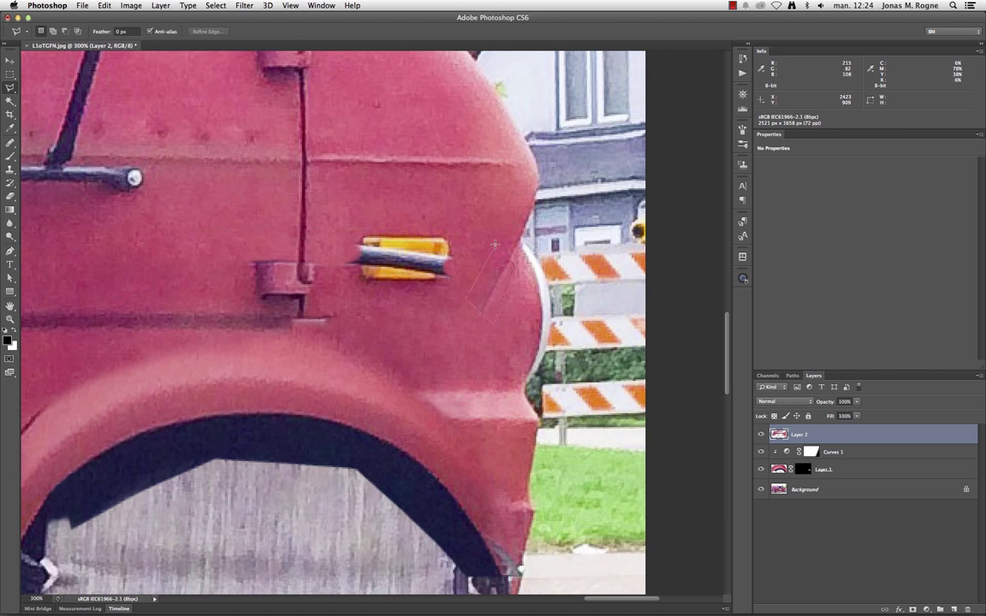
key("ctrl+j")
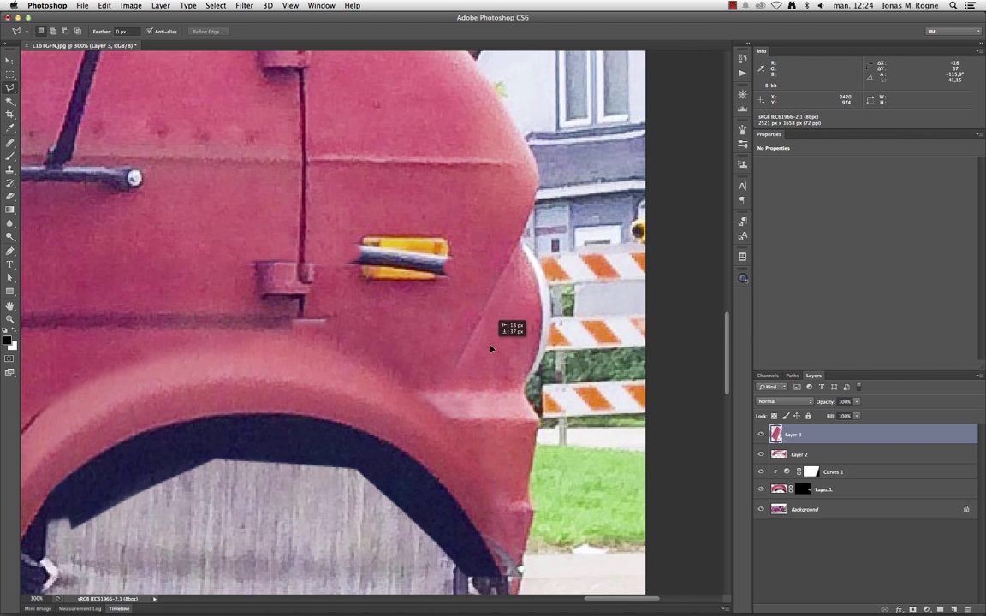
left_click_drag(505, 248, 494, 335)
- Duplicate the fender patch, try moving it and an 18 px eraser, then delete the duplicate
key("ctrl+j")
left_click_drag(567, 356, 563, 394)
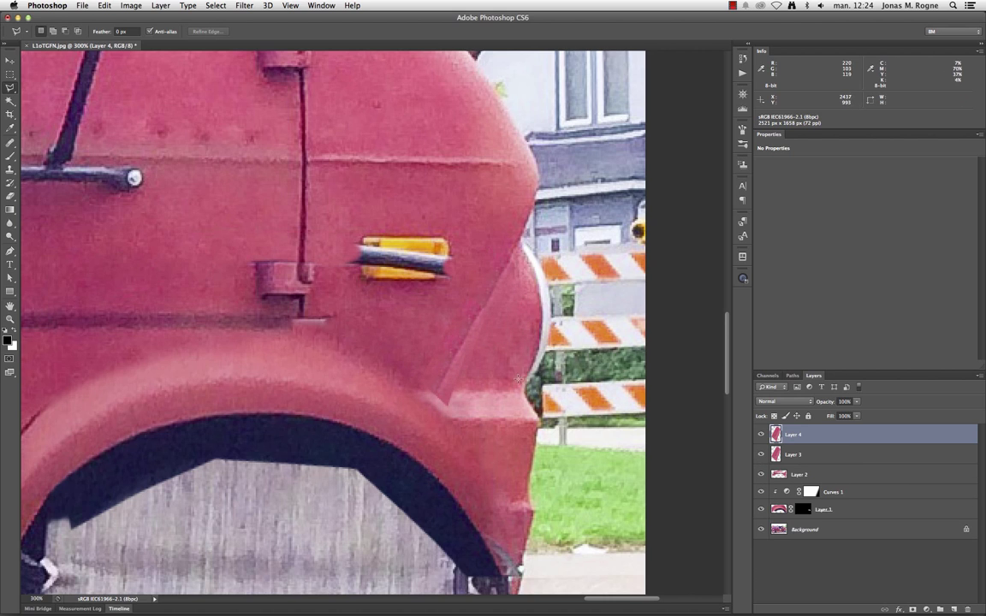
key("e")
right_click(485, 330)
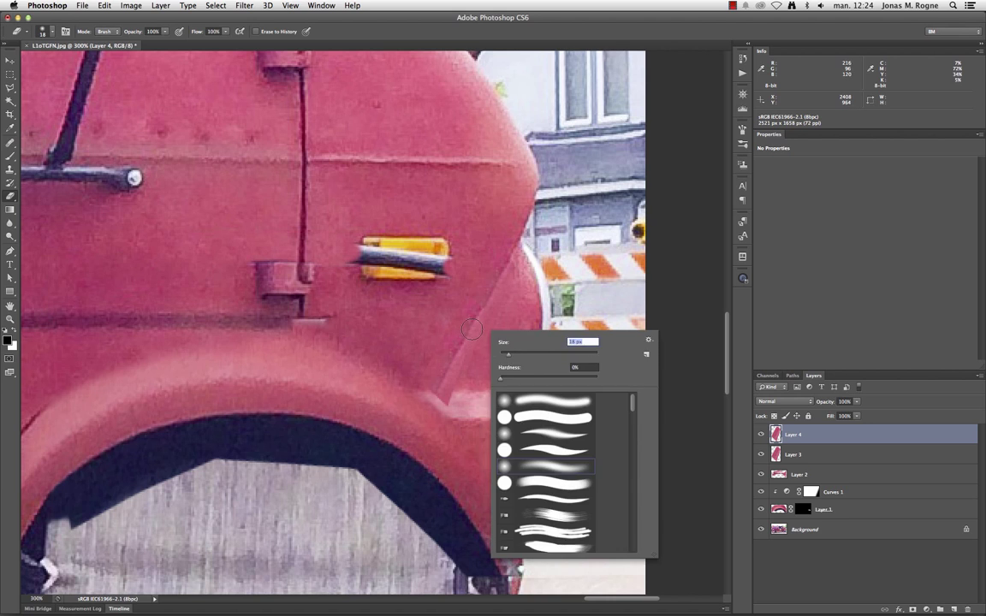
double_click(456, 345)
key("Delete")
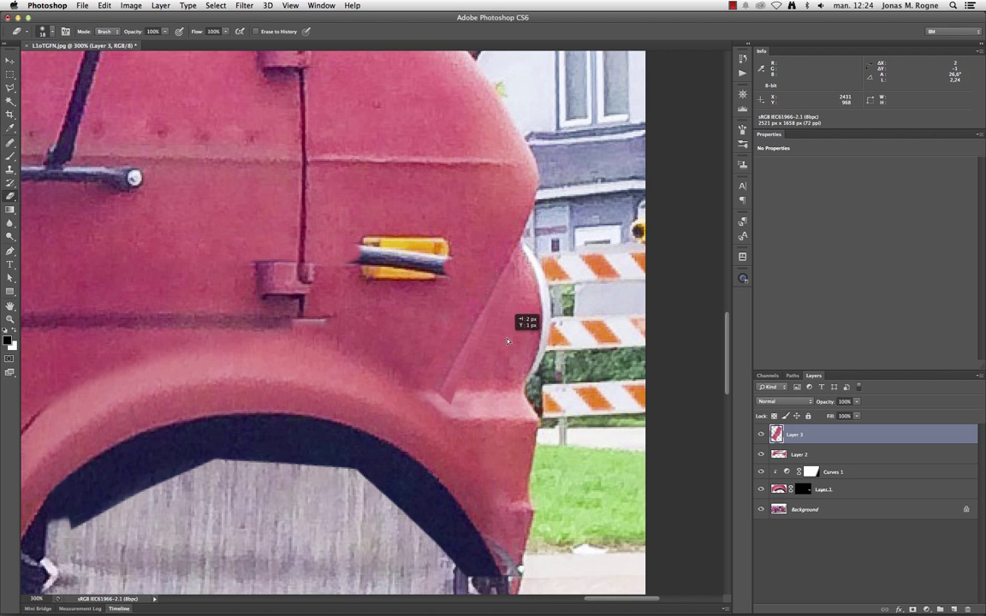
- Open Layer 3's blending options and bring the front fender back into view
key("m")
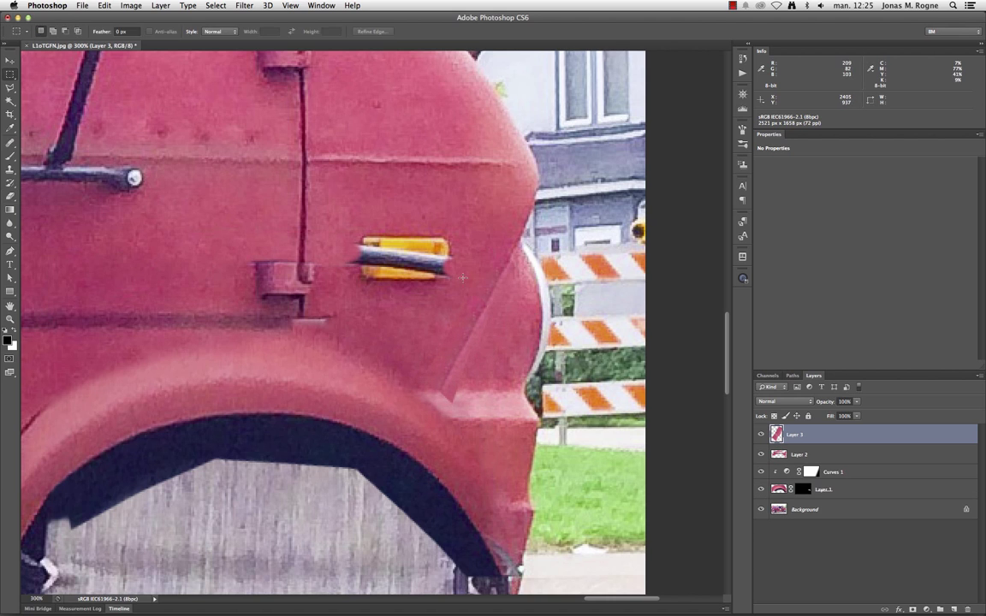
right_click(423, 286)
left_click(384, 324)
scroll(384, 325, "down", 2)
scroll(403, 307, "up", 2)
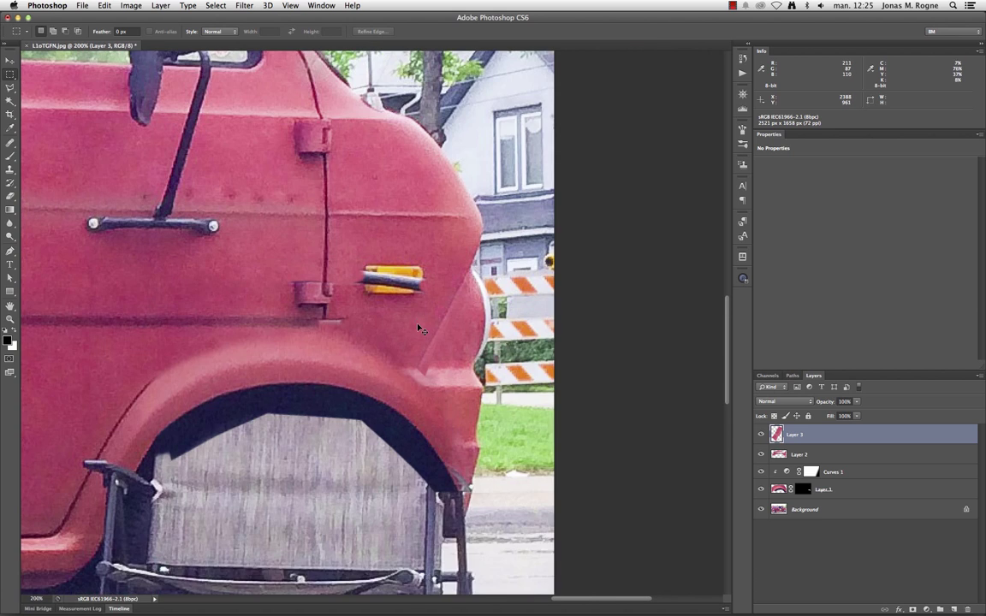
left_click_drag(452, 325, 479, 330)
- Warp Layer 3's fender patch by bending its lower-left corner to follow the curve, then commit
right_click(467, 328)
left_click(496, 338)
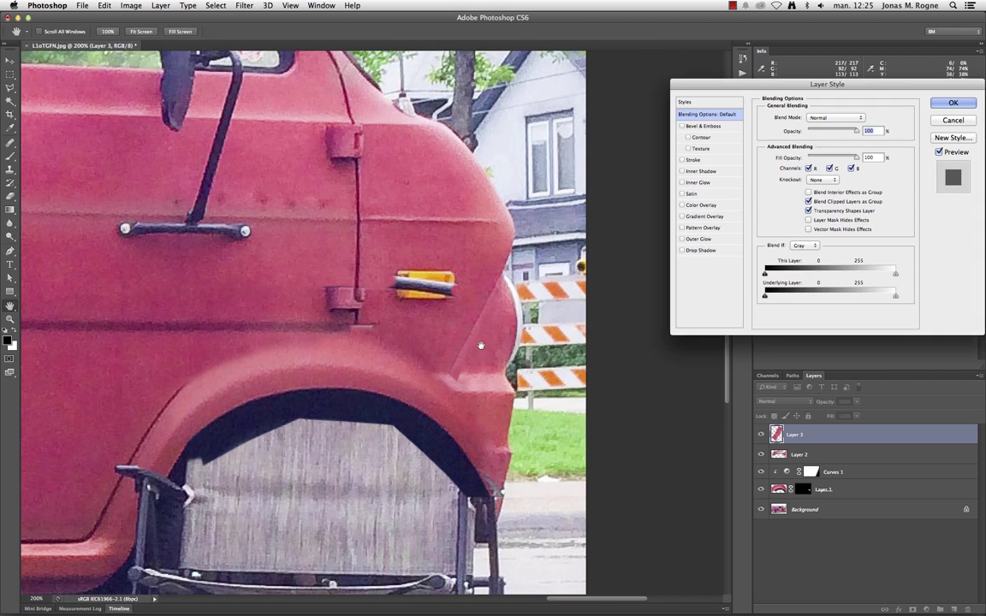
key("Escape")
right_click(467, 328)
left_click(492, 429)
right_click(470, 326)
left_click(486, 392)
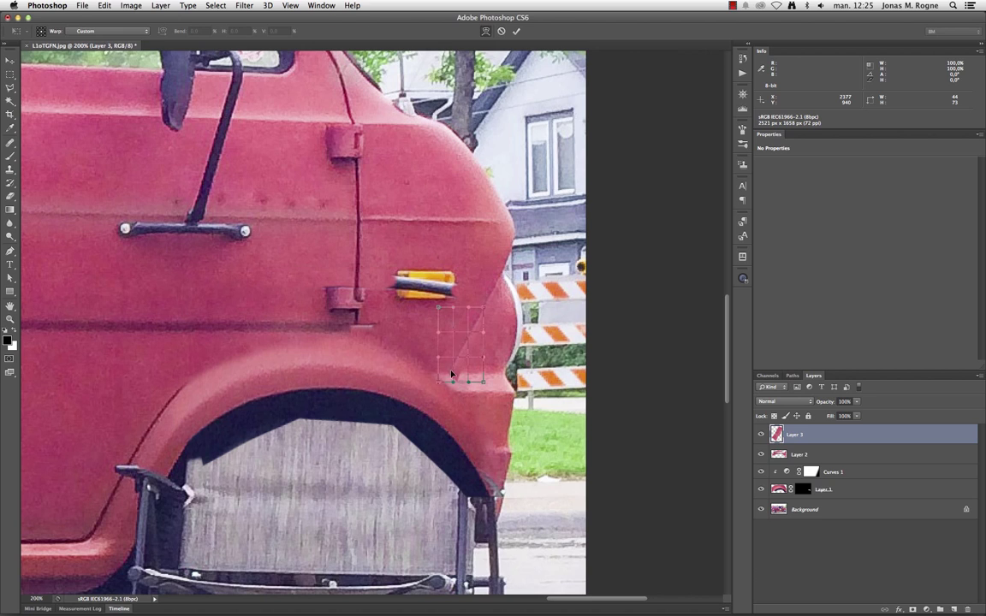
left_click_drag(438, 380, 427, 372)
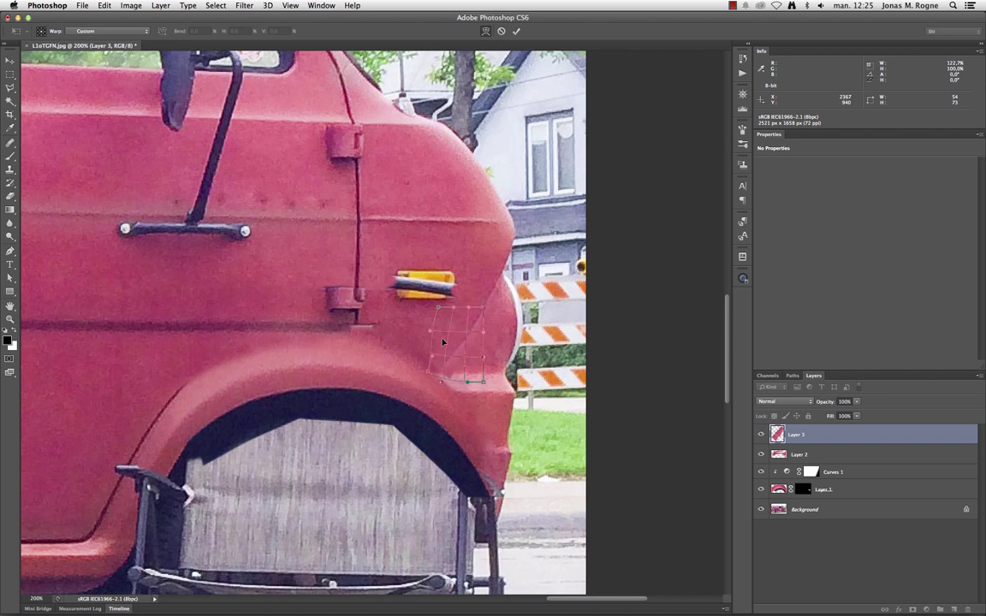
key("Return")
- Soft-erase the fender patch edges so they blend into the surrounding fender
key("m")
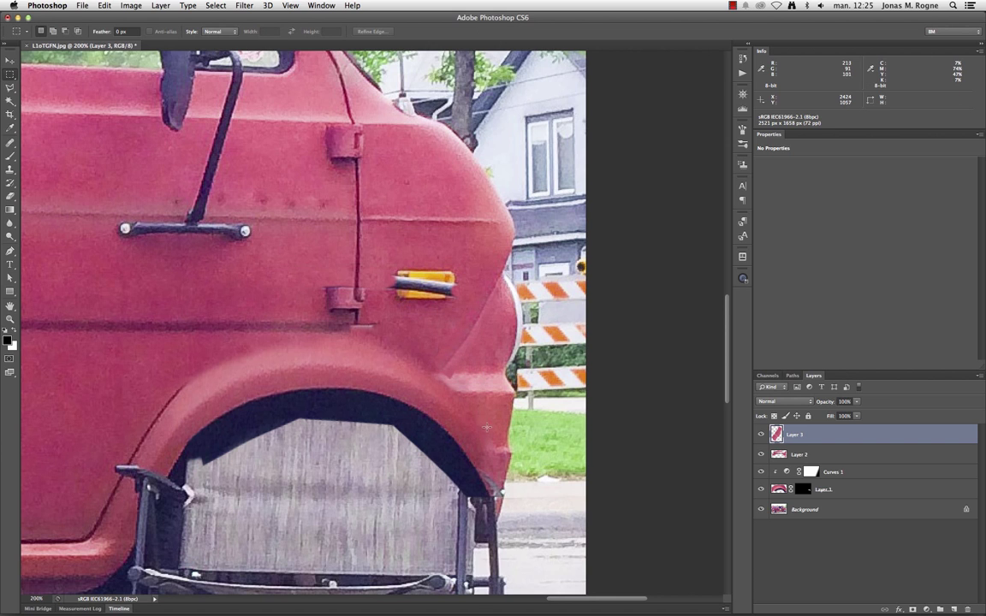
key("ctrl+minus")
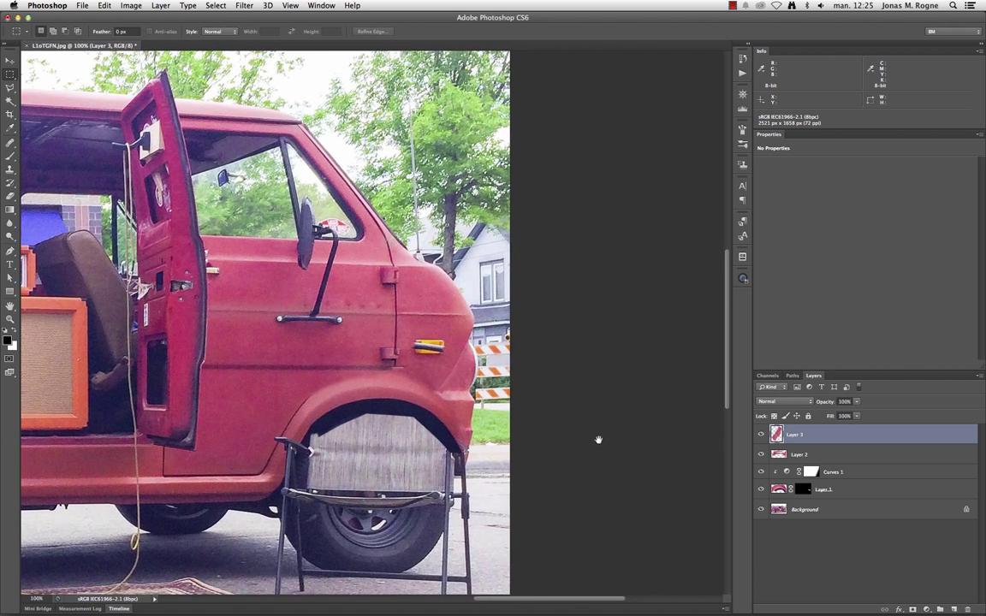
key("ctrl+plus")
key("ctrl+plus")
key("e")
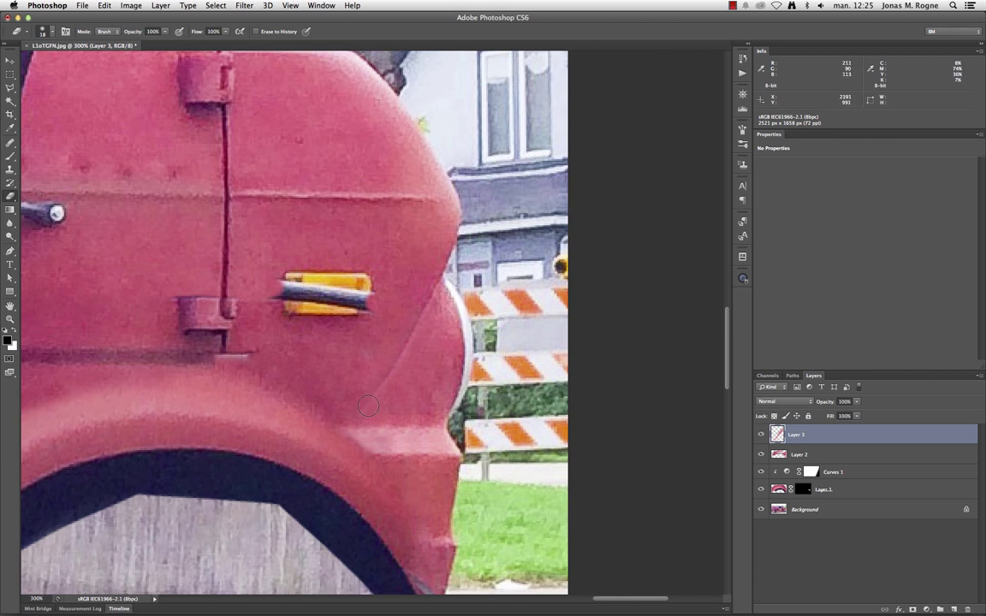
key("super+1")
key("m")
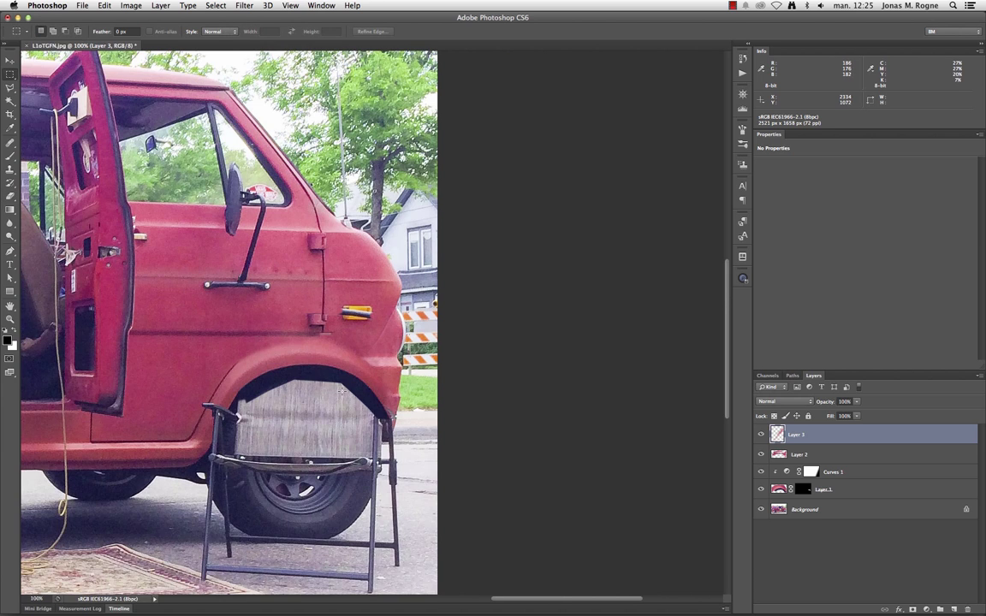
key("super+plus")
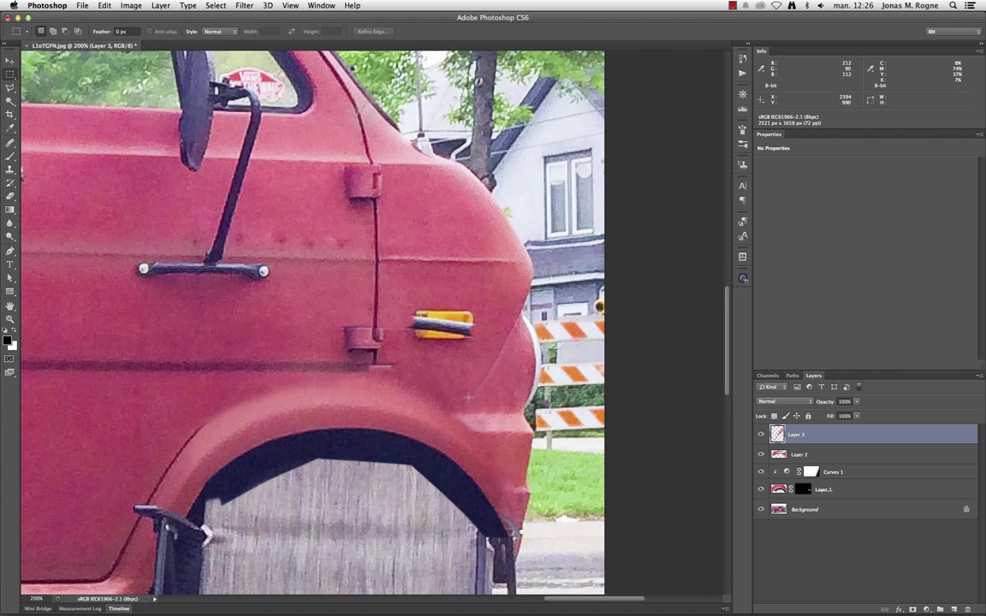
key("e")
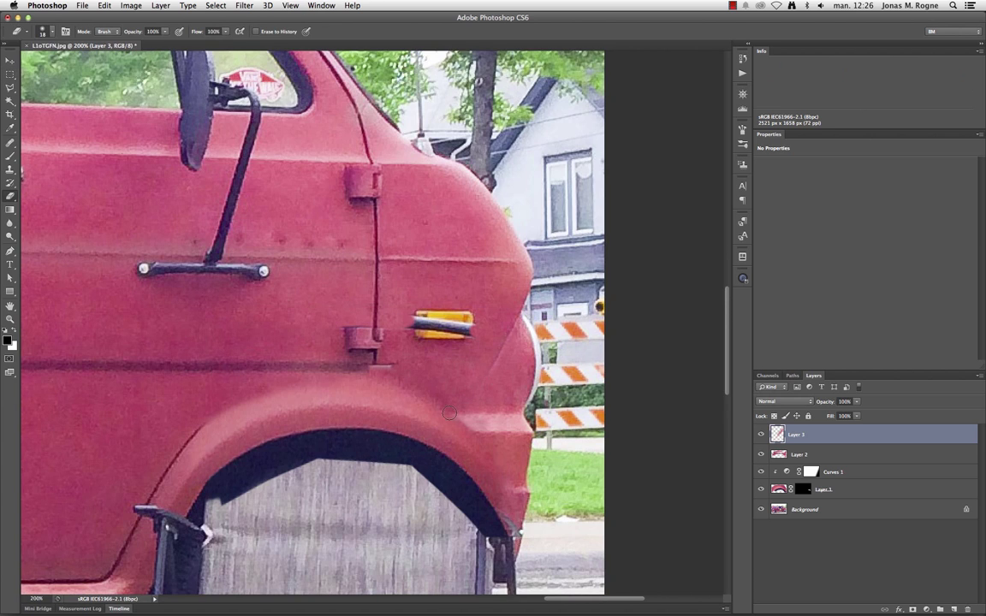
- Stamp all visible retouching into a new merged layer and toggle it to compare with the original
key("j")
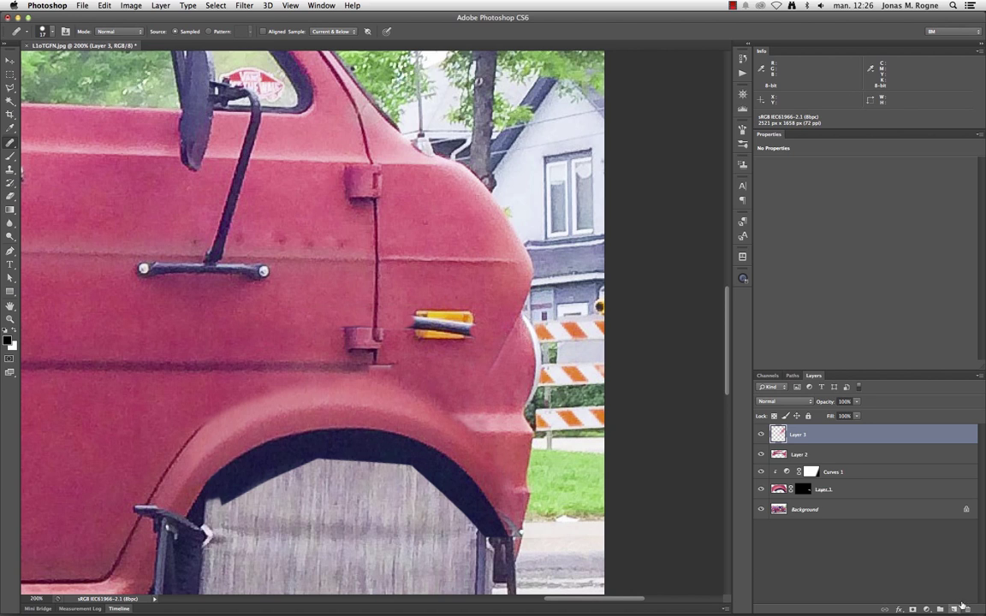
left_click(954, 608)
key("super+alt+shift+e")
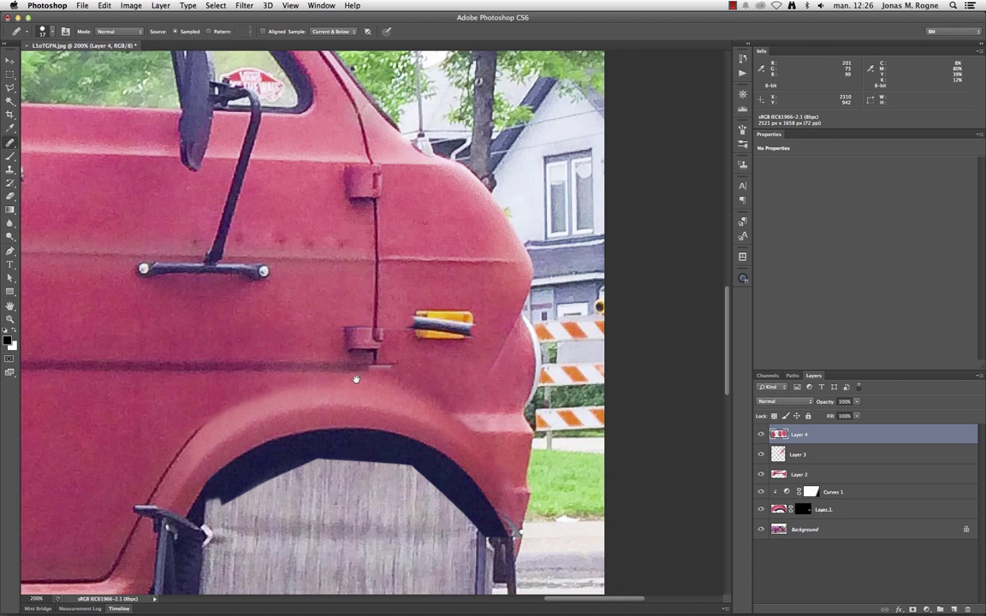
scroll(402, 377, "left", 3)
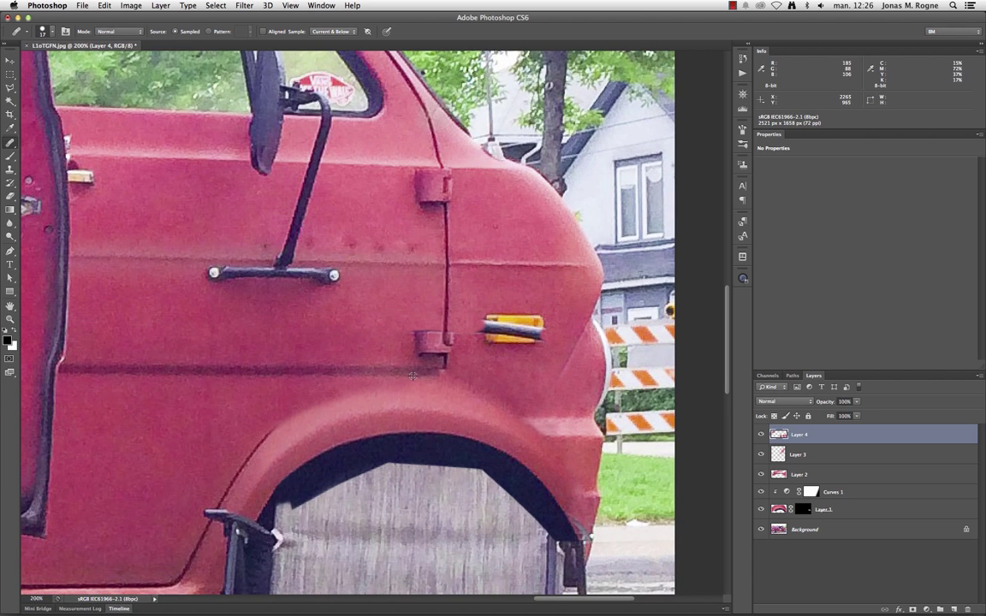
key("super+minus")
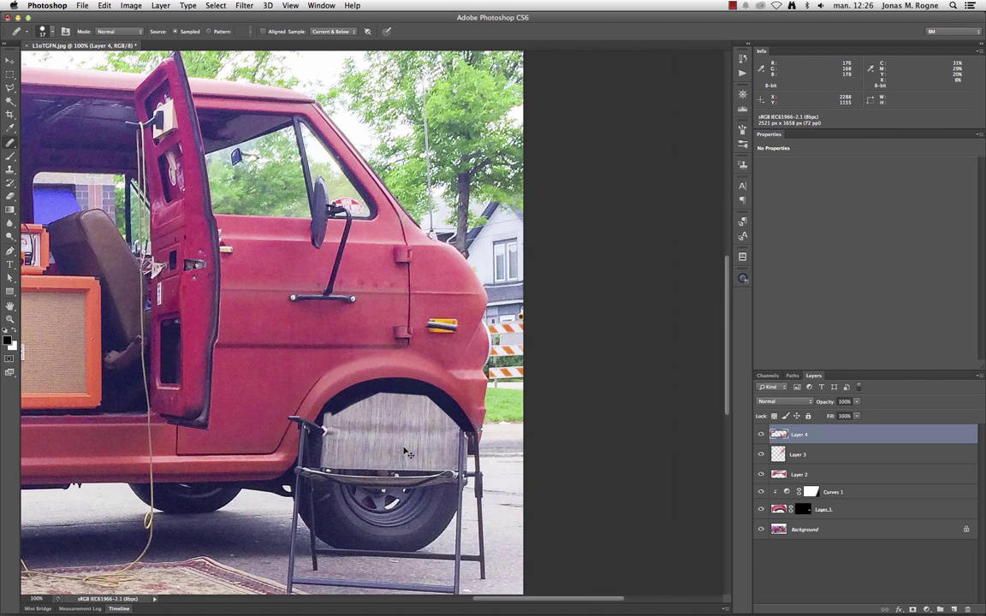
key("super+plus")
key("super+plus")
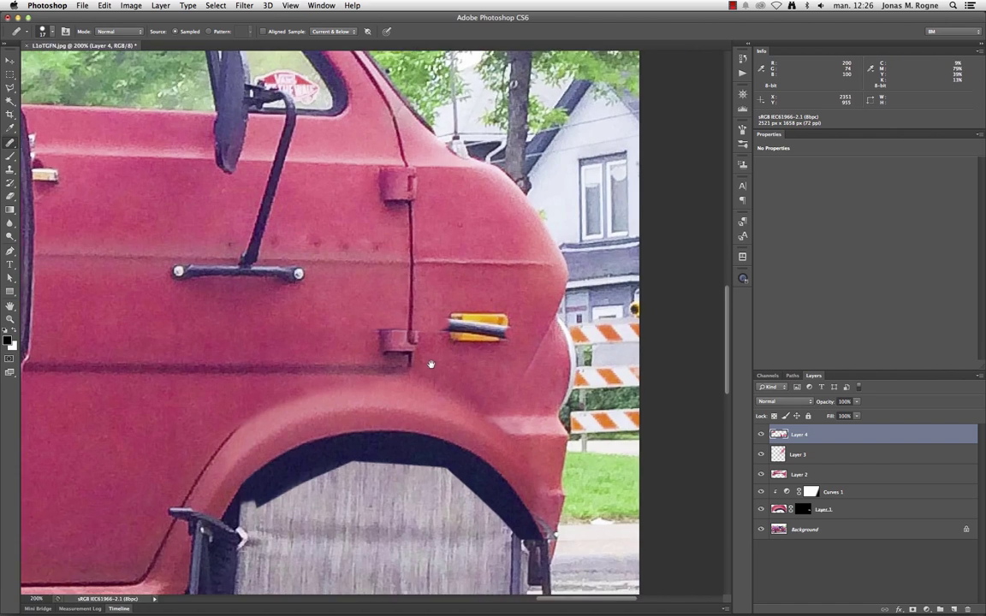
key("super+plus")
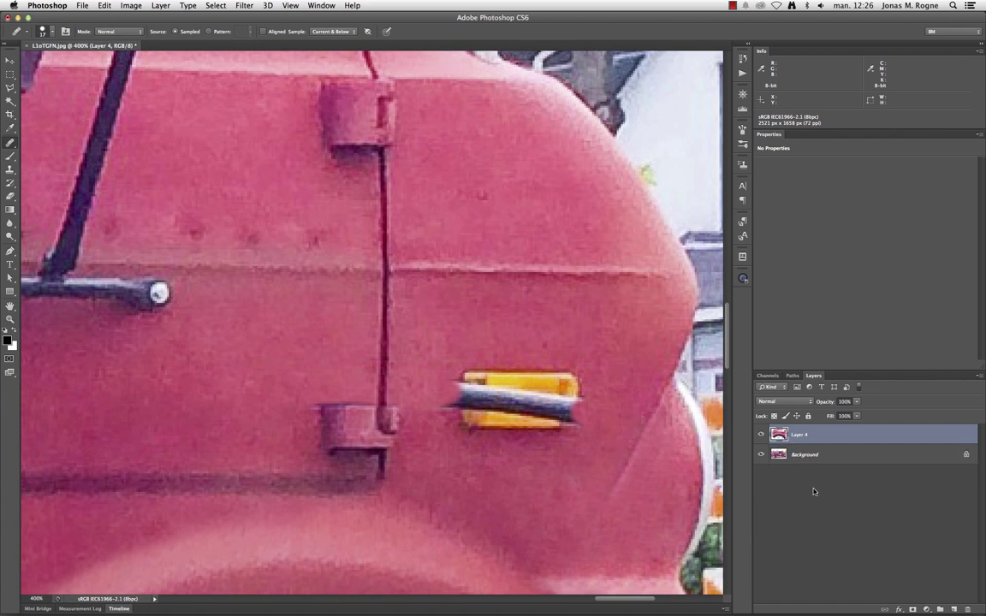
left_click(758, 435)
left_click(758, 435)
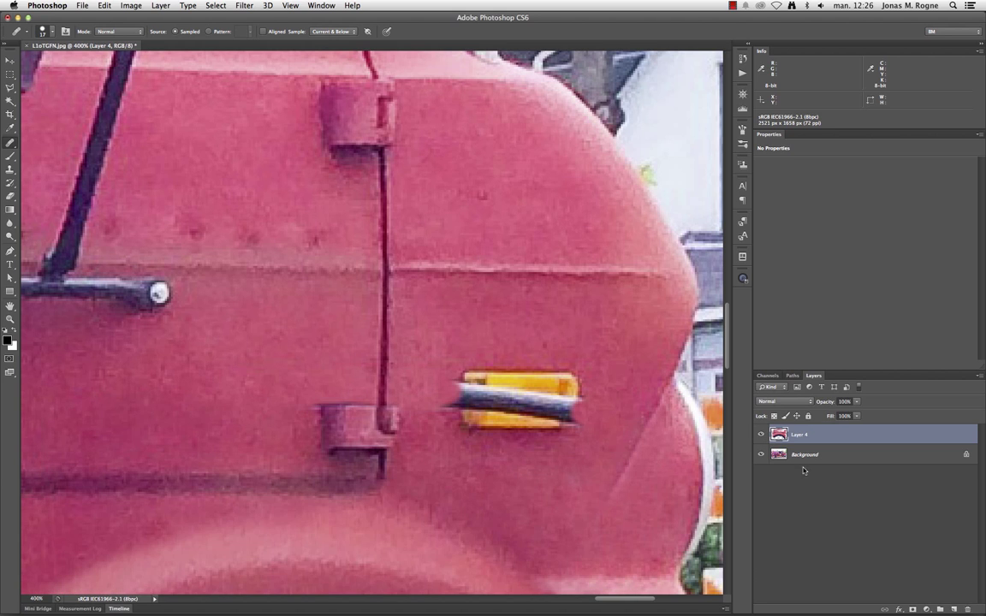
- On a new layer, clone-stamp clean yellow over the reflector's blue stripe, dark edges and corner
left_click(952, 607)
key("s")
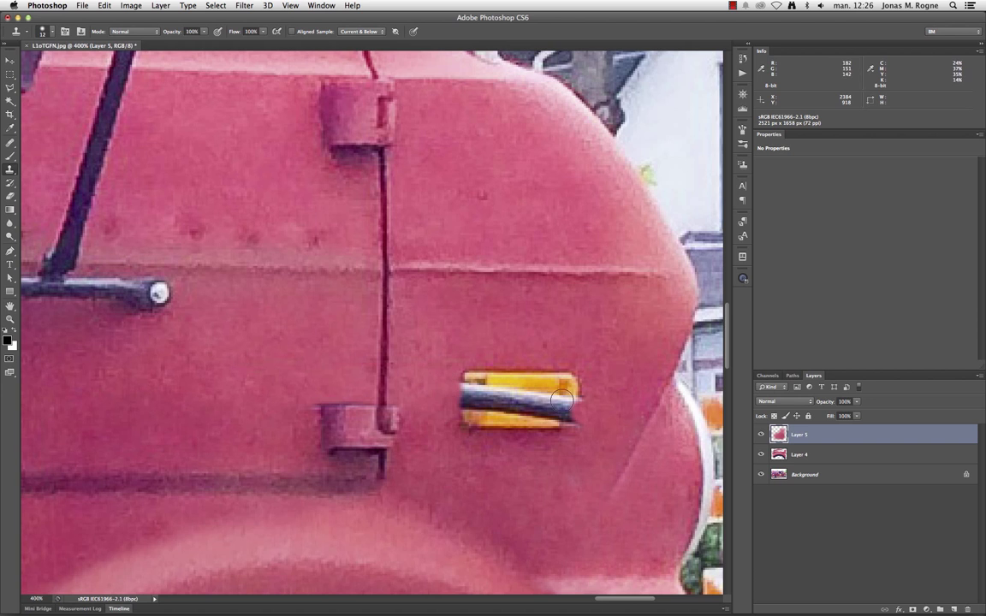
scroll(561, 398, "up", 1)
scroll(558, 376, "up", 1)
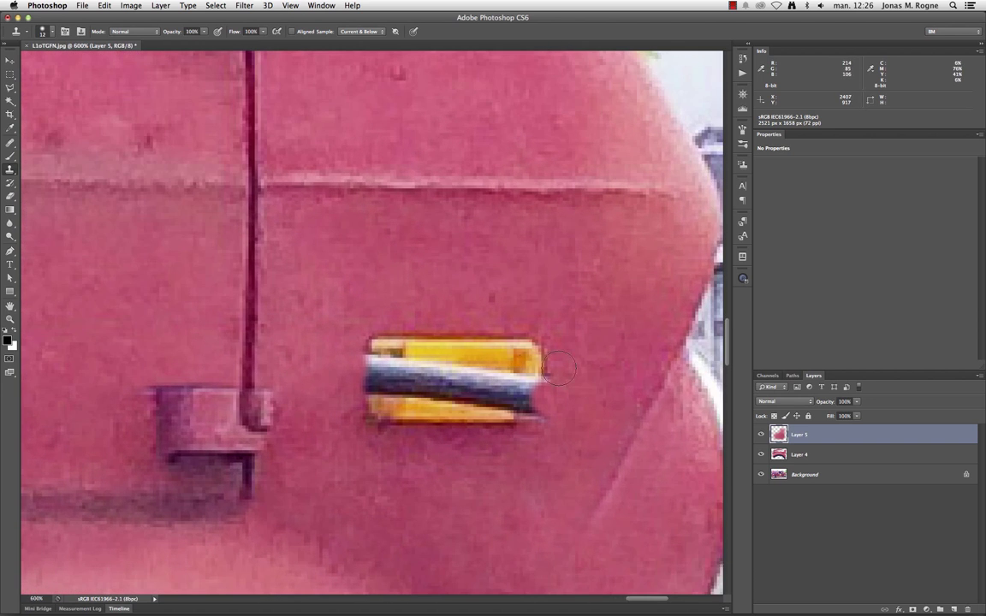
right_click(558, 368)
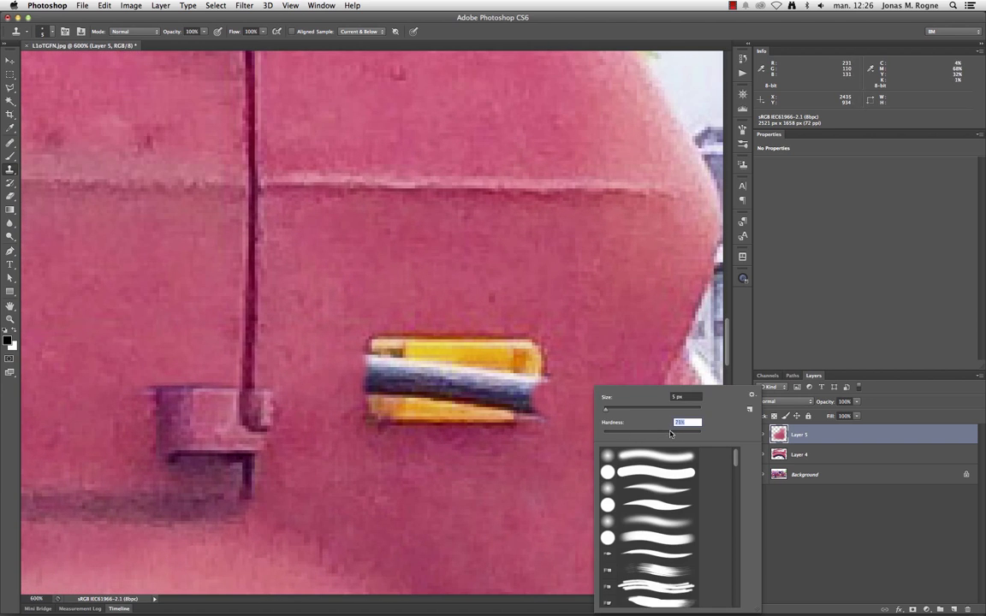
key("Return")
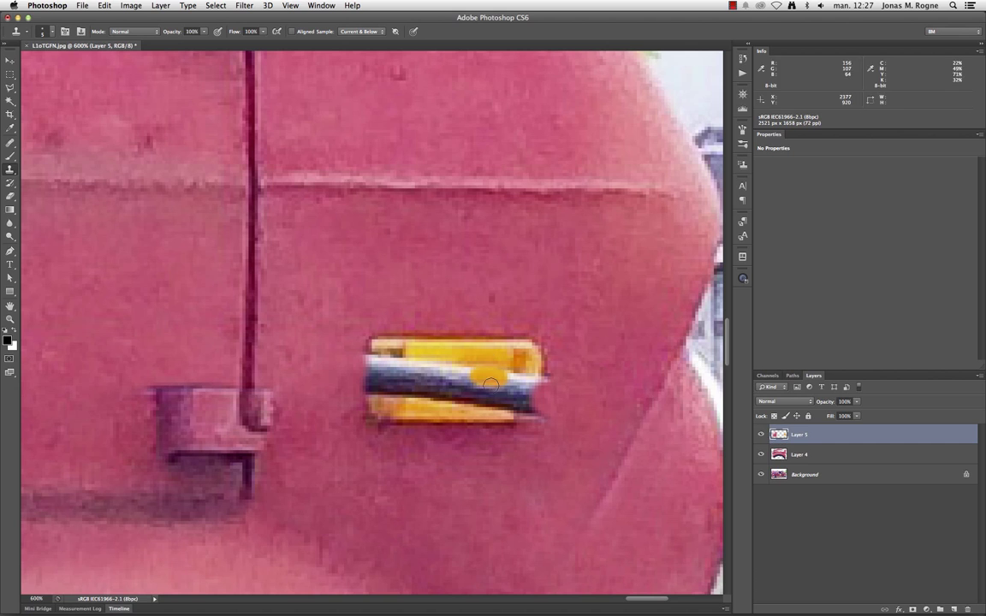
mouse_move(486, 381)
left_mouse_down()
mouse_move(385, 347)
mouse_move(421, 381)
mouse_move(400, 389)
mouse_move(445, 367)
mouse_move(485, 378)
mouse_move(510, 417)
left_mouse_up()
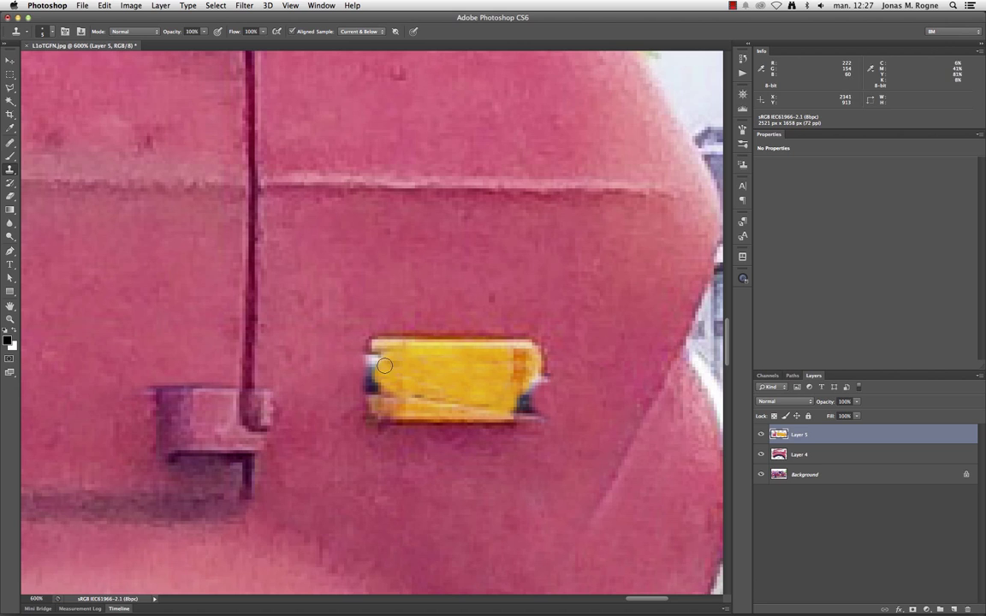
left_click_drag(369, 384, 373, 400)
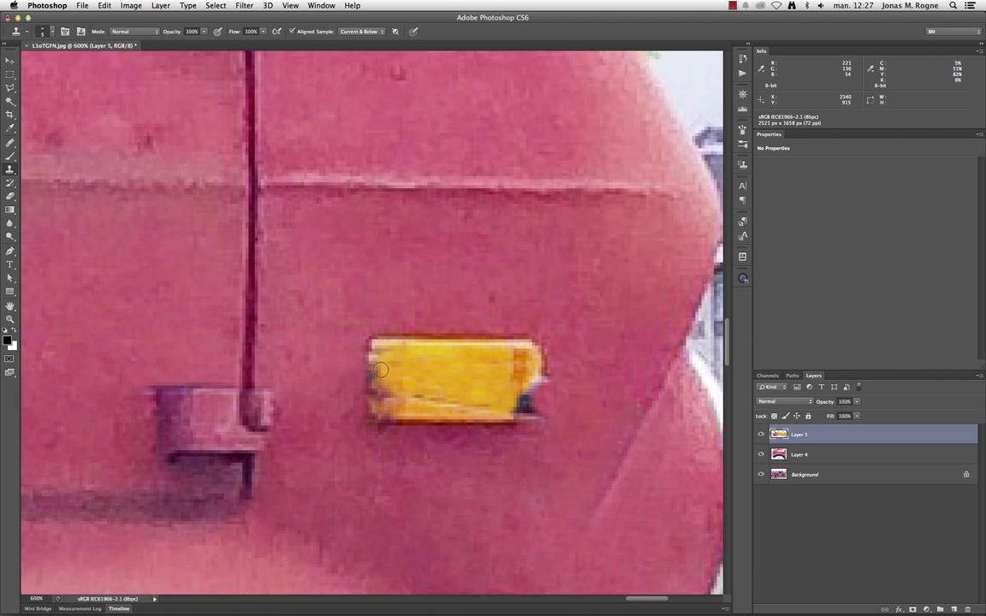
mouse_move(380, 370)
left_mouse_down()
mouse_move(381, 395)
mouse_move(508, 394)
mouse_move(535, 377)
left_mouse_up()
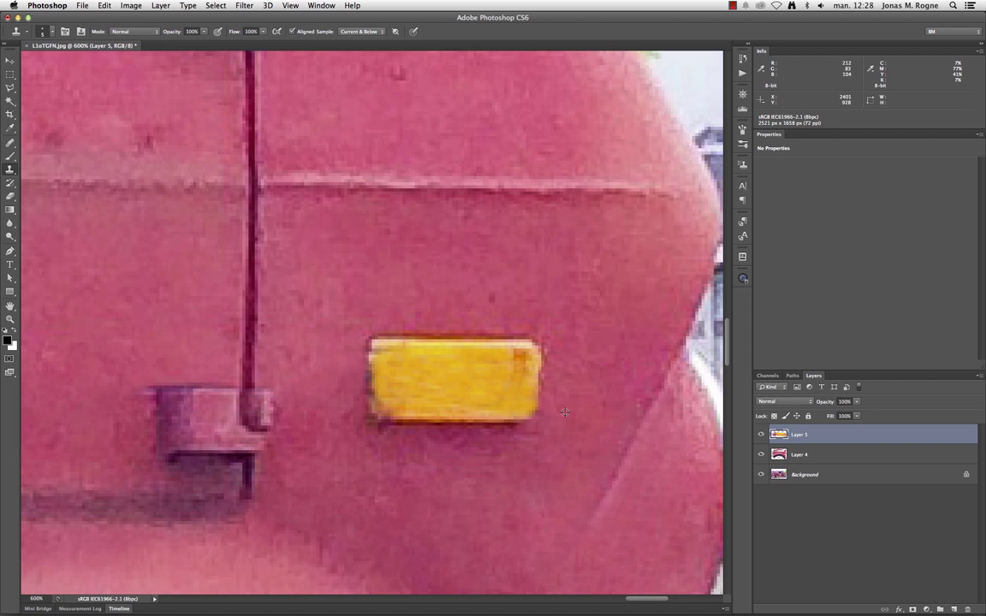
left_click(518, 360)
- Copy the upper door hinge onto a new layer and move it over the lower hinge
key("super+1")
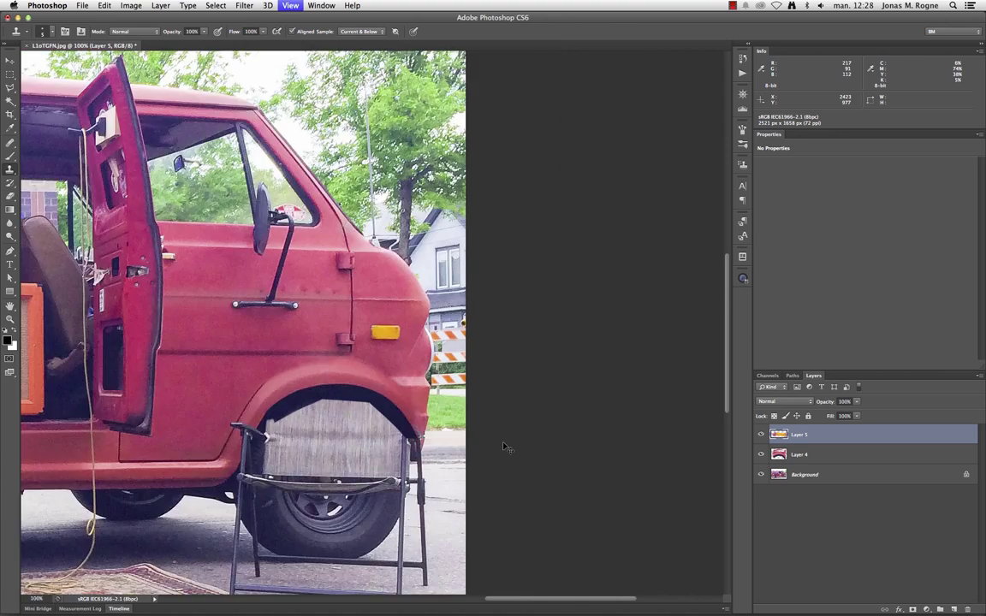
key("super+plus")
key("super+plus")
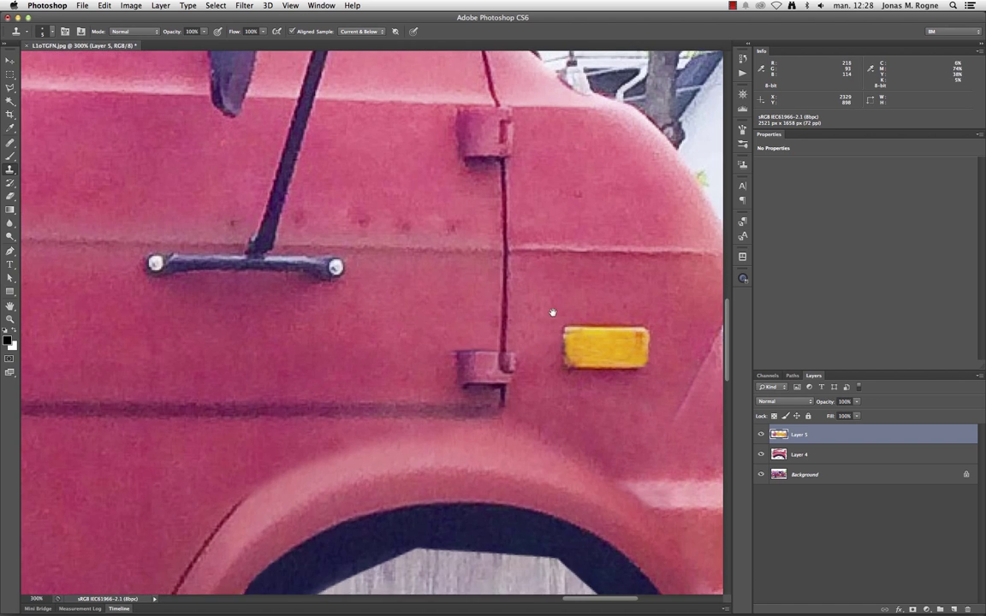
key("m")
left_click_drag(425, 169, 484, 231)
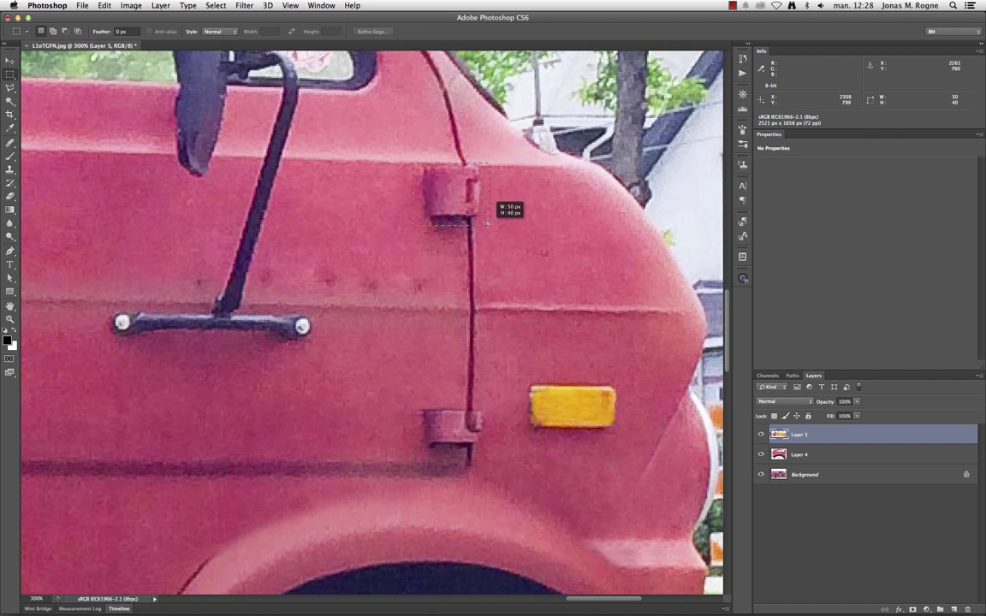
key("super+j")
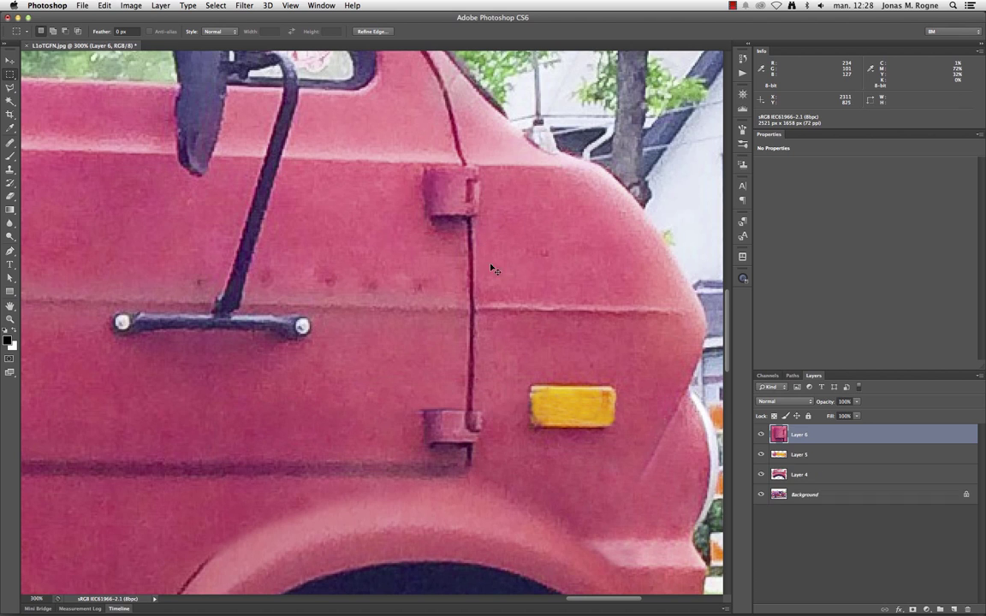
left_click_drag(491, 268, 565, 379)
- Test Multiply blending on the hinge copy, nudge it lower, and return it to Normal
left_click(784, 401)
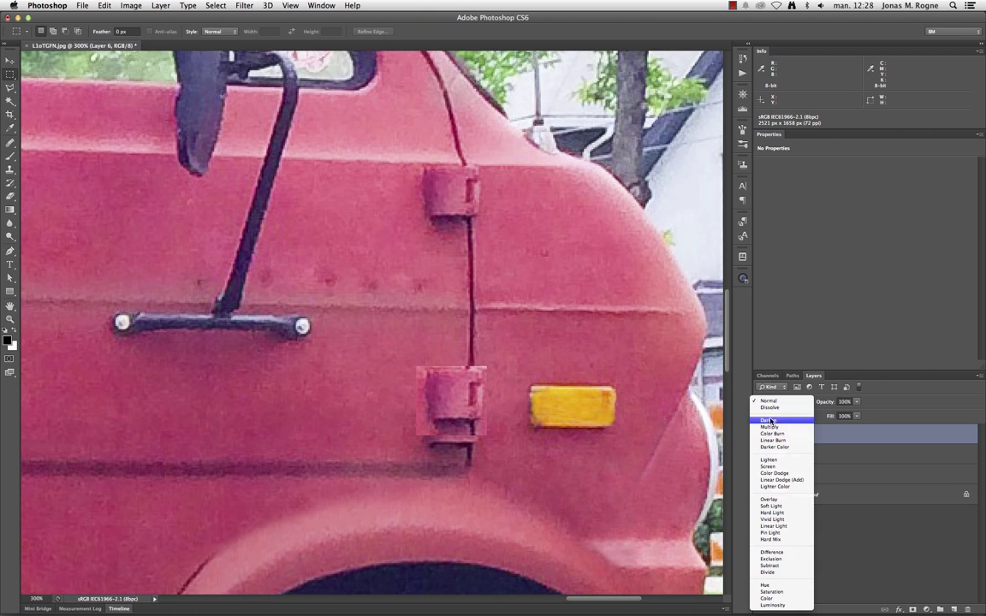
left_click(782, 434)
left_click_drag(447, 413, 444, 438)
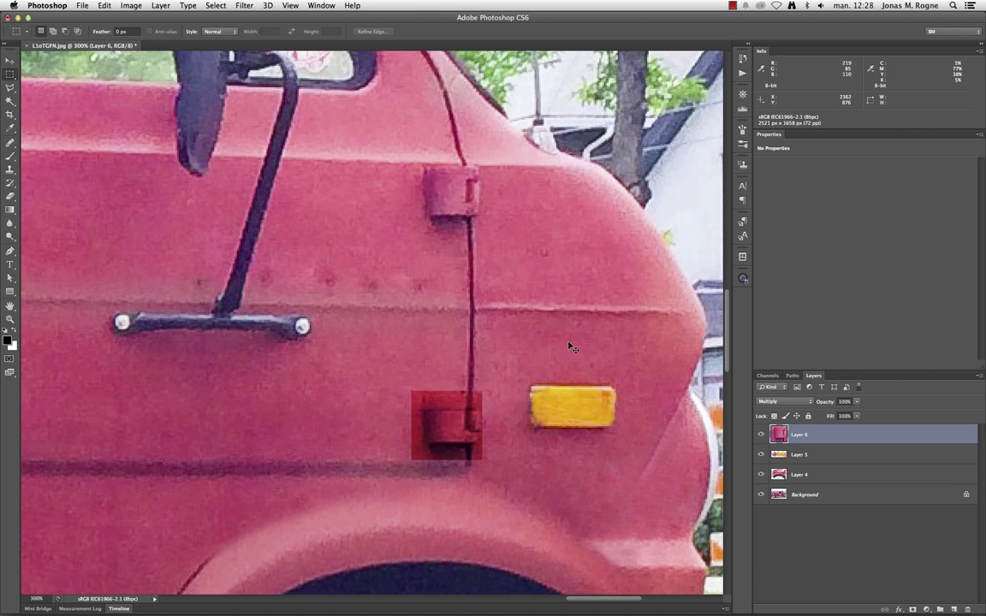
left_click(784, 401)
left_click(775, 378)
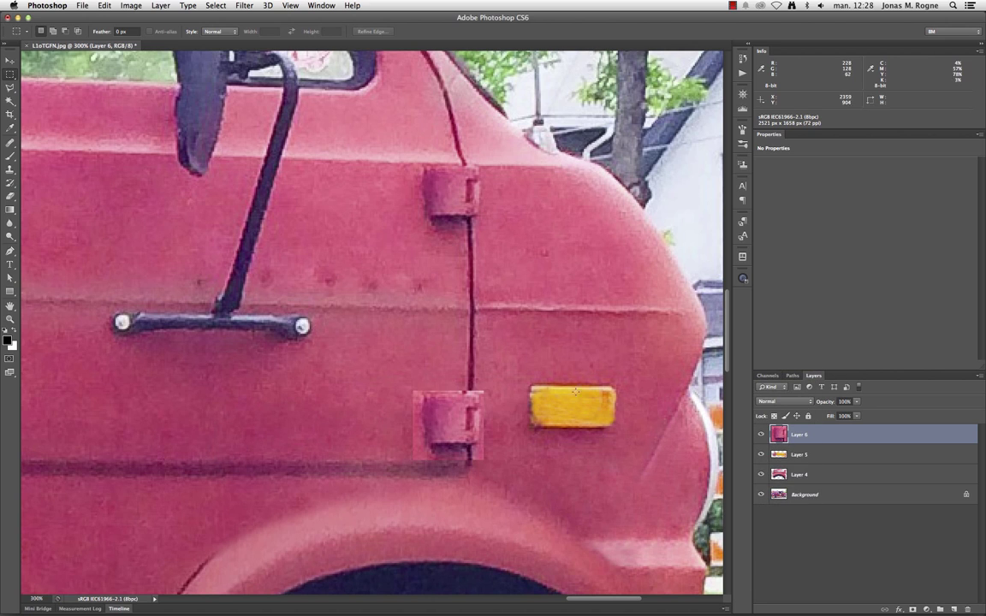
key("super+Tab")
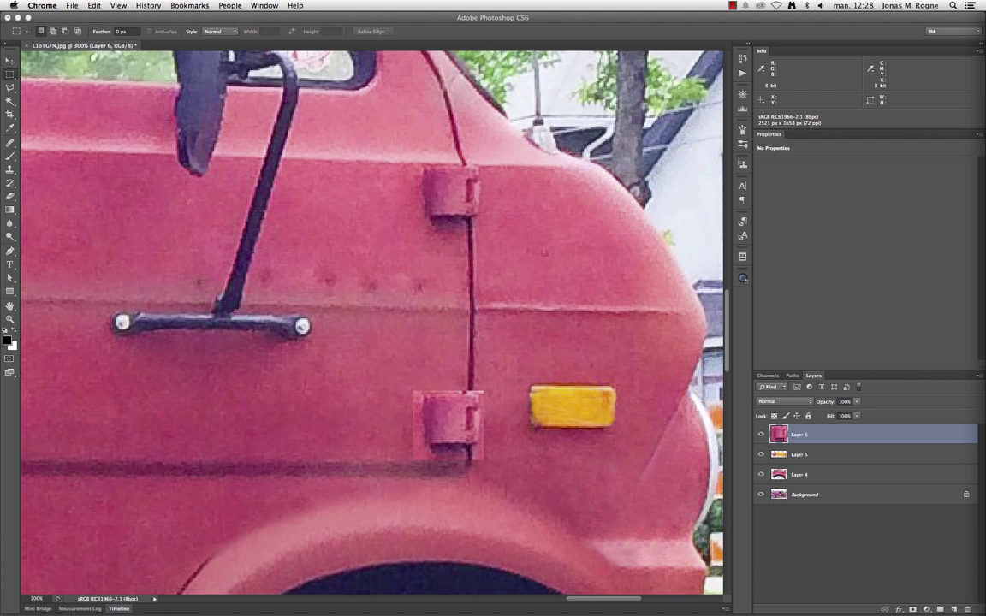
key("super+Tab")
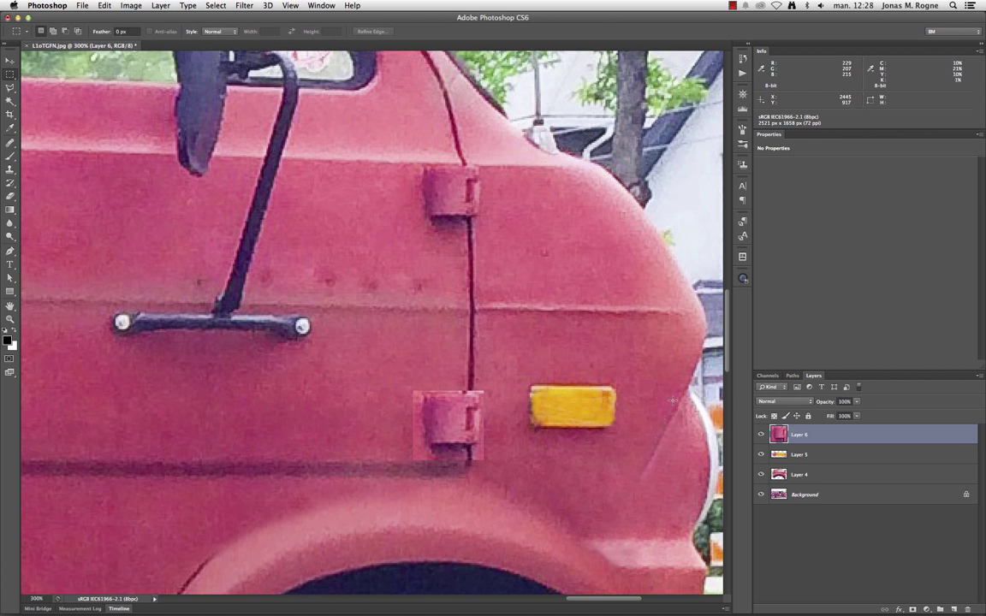
- Add a clipped Curves layer darkening the hinge patch, plus a Vibrance layer at Saturation -10
left_click(926, 610)
left_click(931, 499)
key("ctrl+z")
left_click(926, 610)
left_click(930, 492)
left_click(845, 440, "alt")
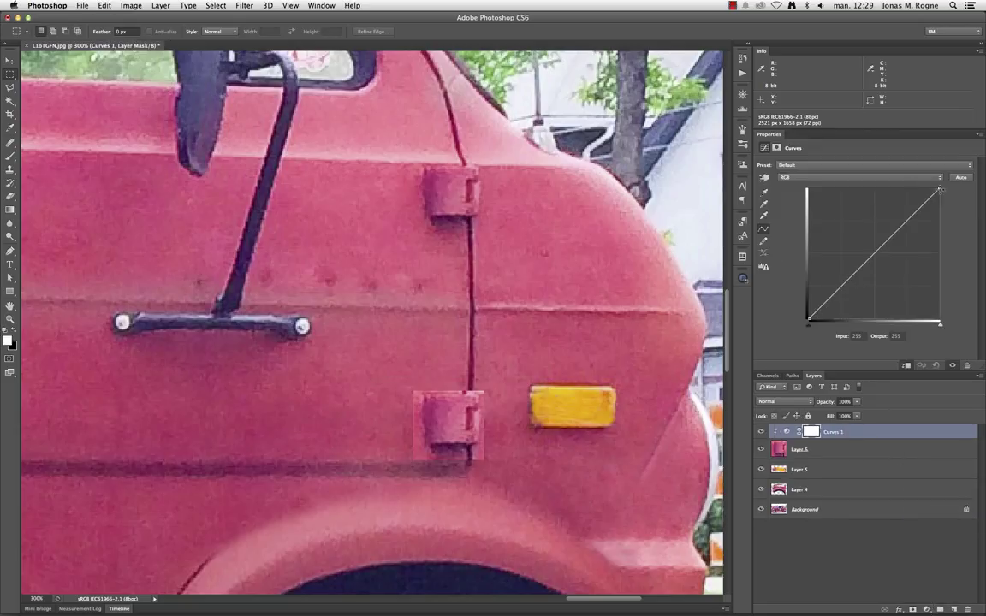
left_click_drag(940, 190, 938, 198)
left_click_drag(888, 272, 882, 255)
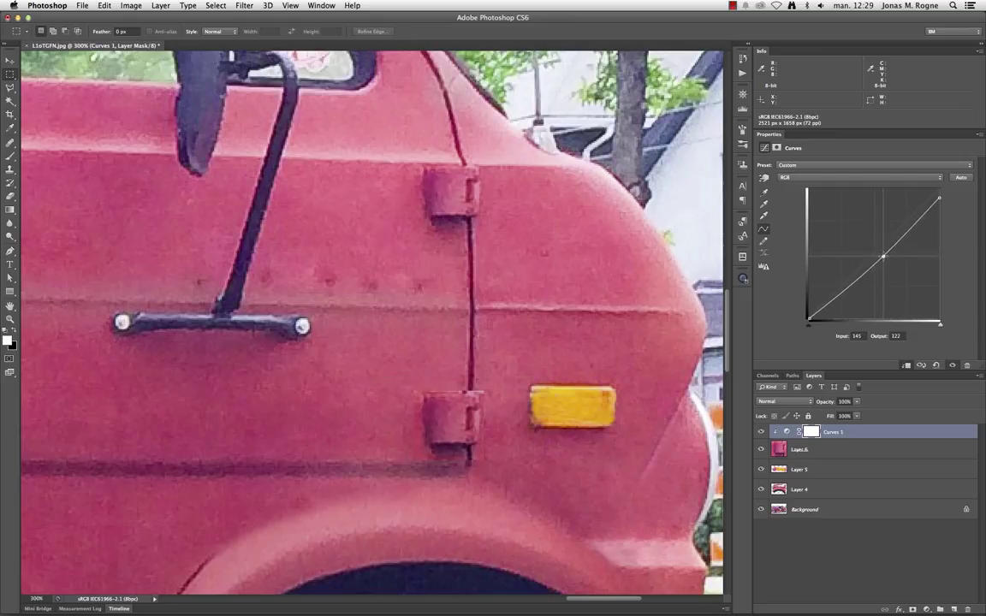
left_click(927, 609)
left_click(934, 512)
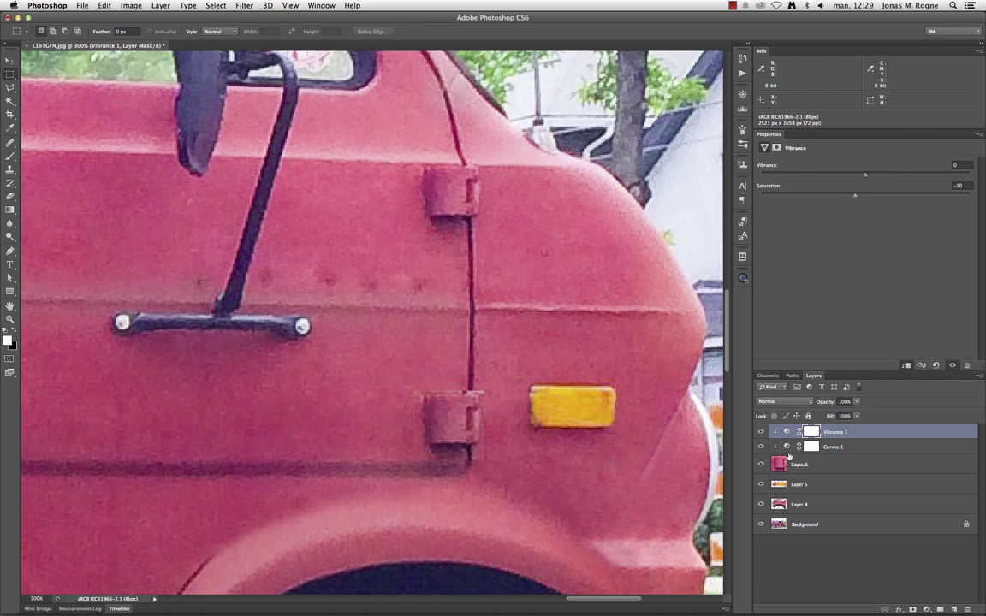
- Add a layer mask to Layer 6 and set a 12 px brush for painting its edges black
left_click(788, 462)
left_click(912, 609)
key("b")
key("ctrl+plus")
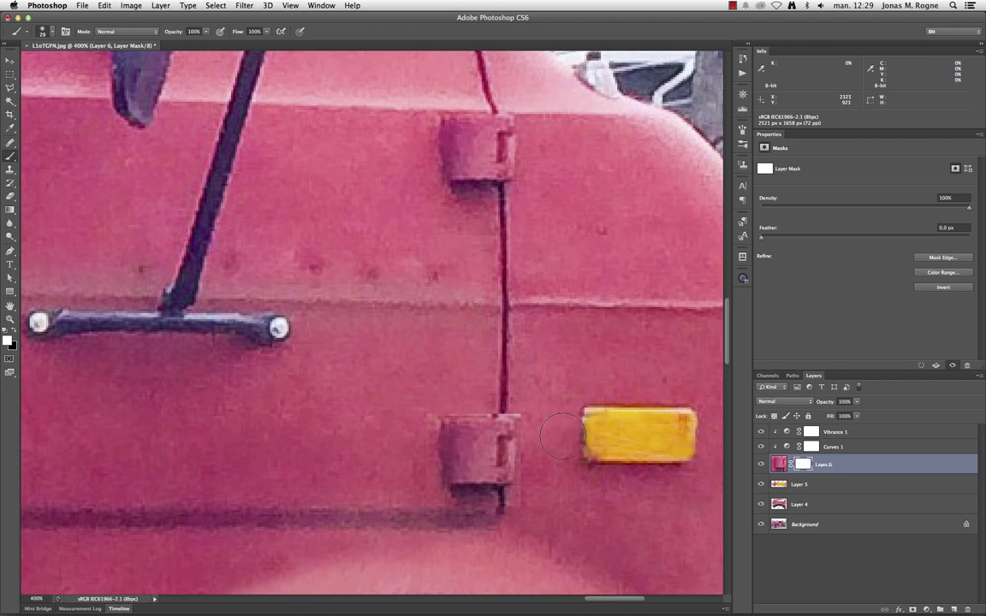
right_click(560, 438)
left_click_drag(511, 372, 497, 372)
key("Return")
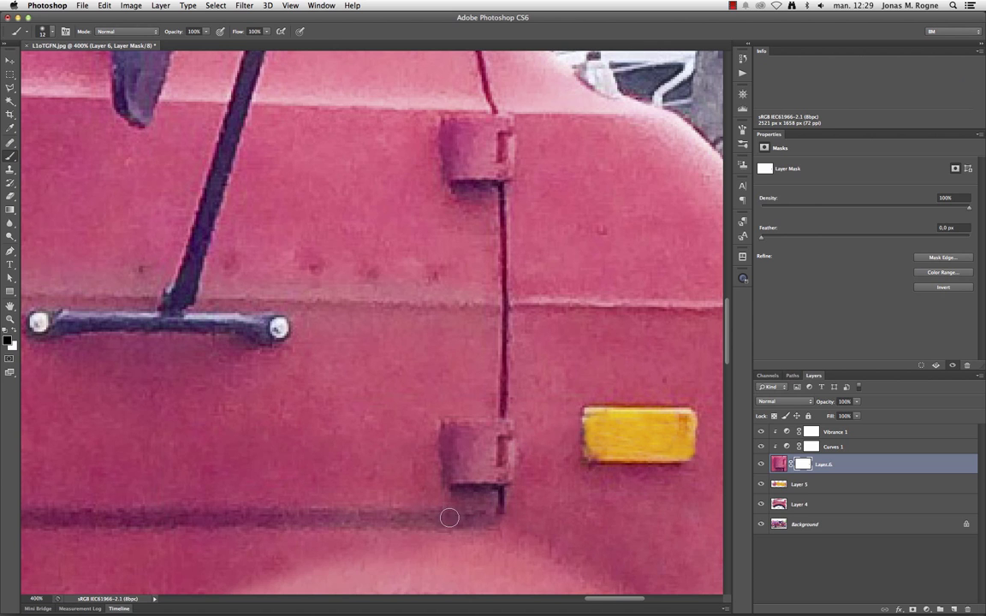
key("ctrl+minus")
key("ctrl+minus")
- Group the retouch layers into Group 1 and toggle its visibility to compare before and after
left_click(804, 504, "shift")
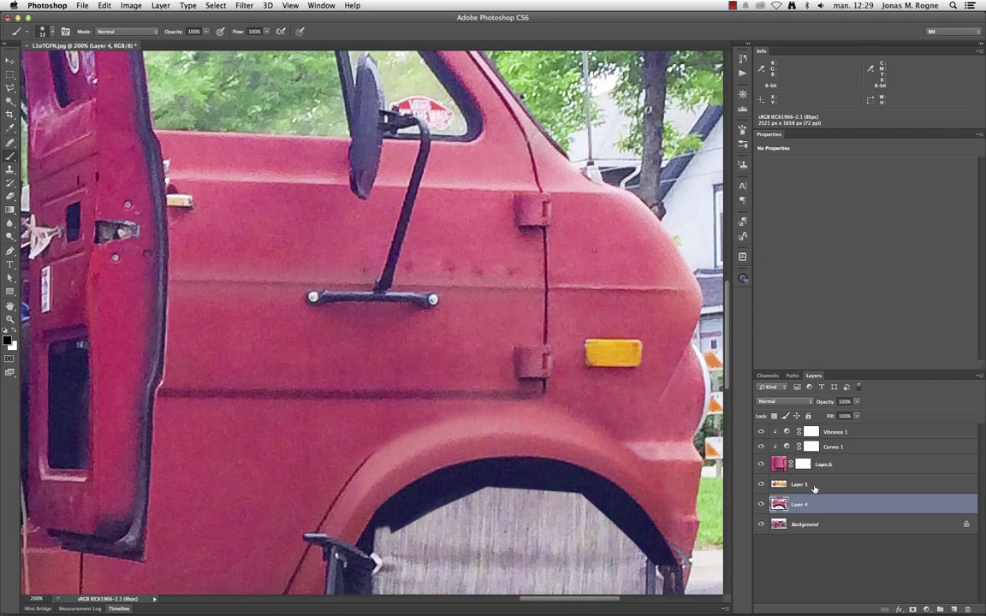
left_click(834, 431, "shift")
key("ctrl+g")
left_click(760, 430)
double_click(760, 431)
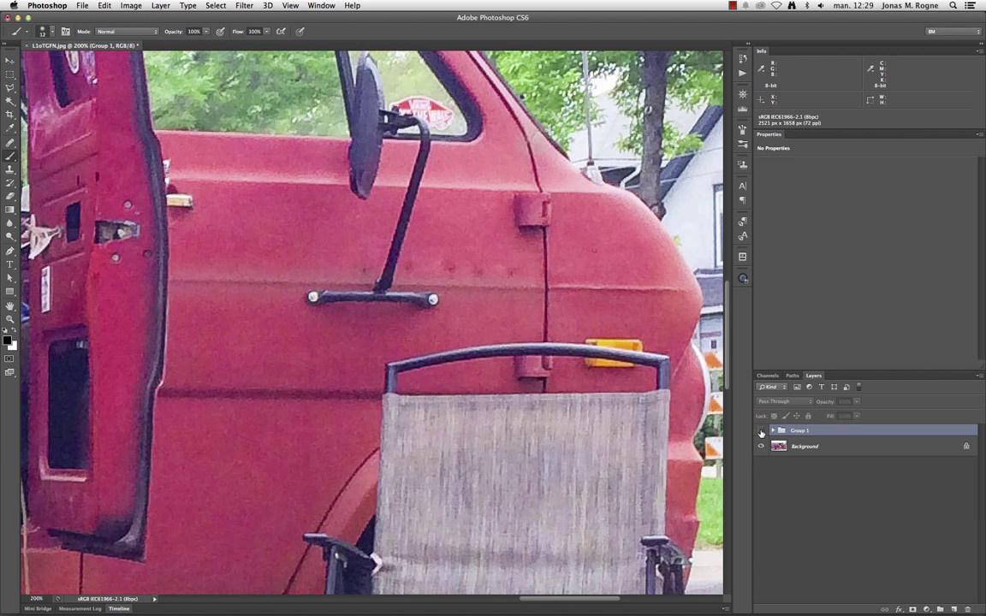
double_click(761, 432)
left_click(760, 431)
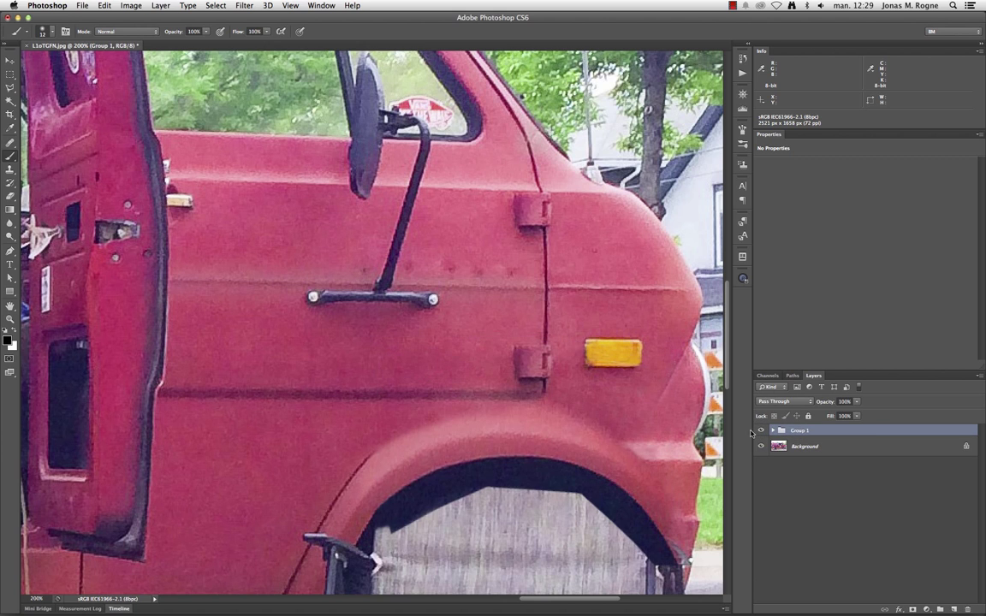
left_click(443, 424)
- Trace a pen path along the fender edge from the wheel arch up to the lower hinge
key("Return")
key("ctrl+plus")
scroll(437, 429, "down", 5)
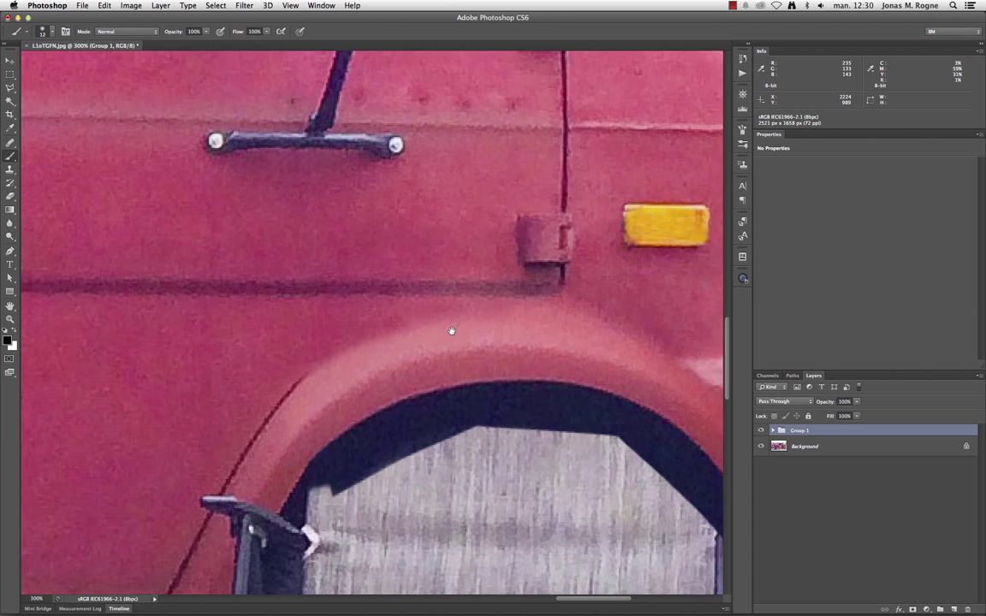
scroll(451, 330, "down", 2)
key("p")
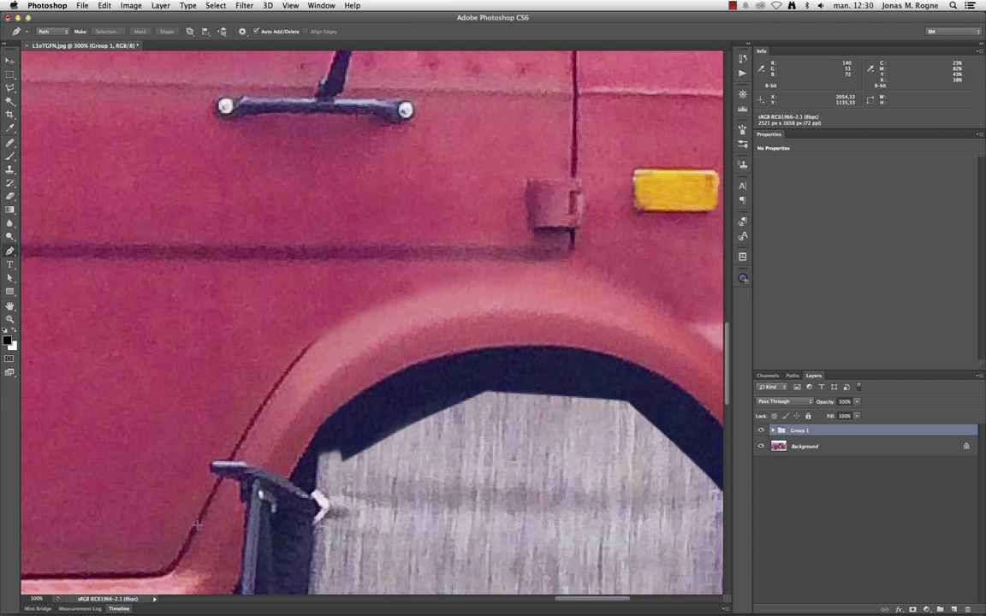
left_click(199, 520)
left_click(235, 451)
left_click(272, 391)
left_click(285, 374)
left_click(298, 358)
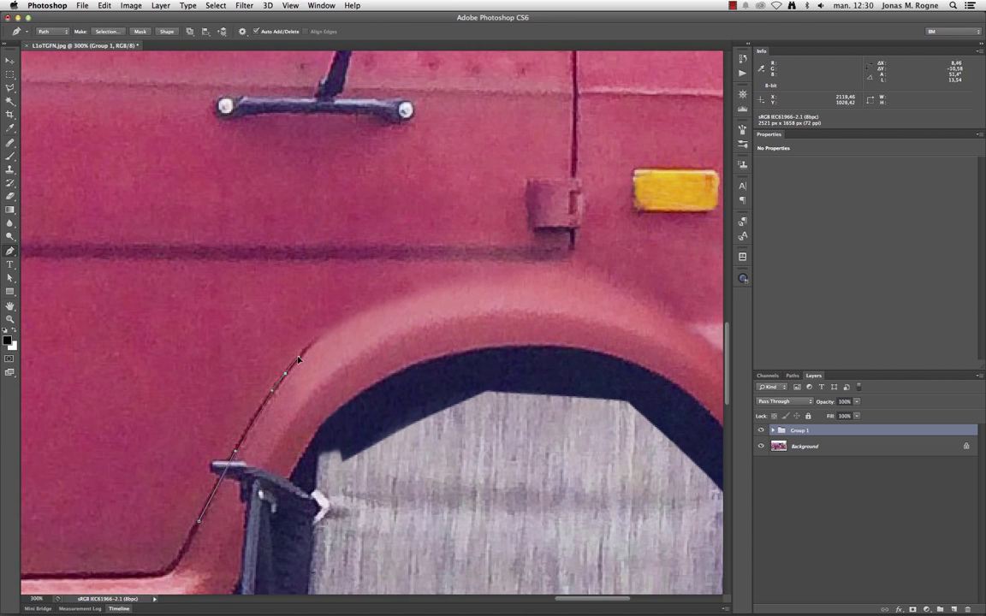
left_click_drag(308, 346, 311, 334)
left_click_drag(442, 281, 543, 260)
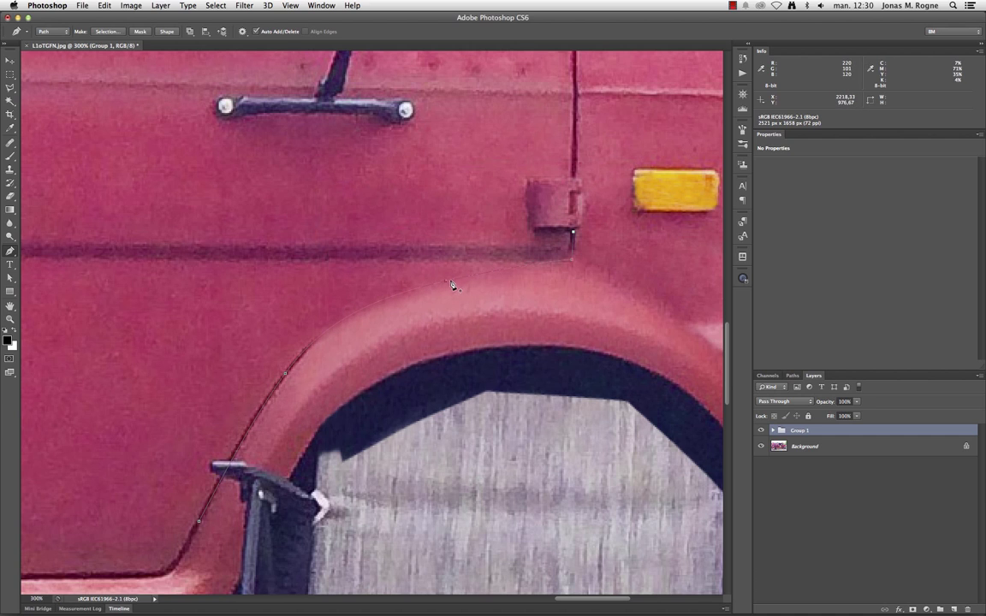
left_click_drag(447, 293, 453, 286)
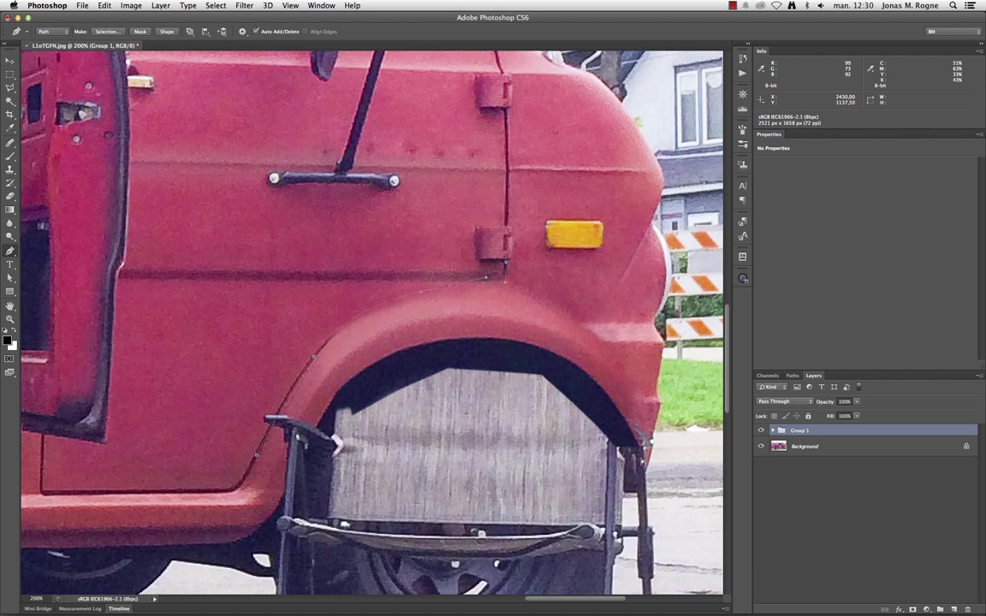
key("super+plus")
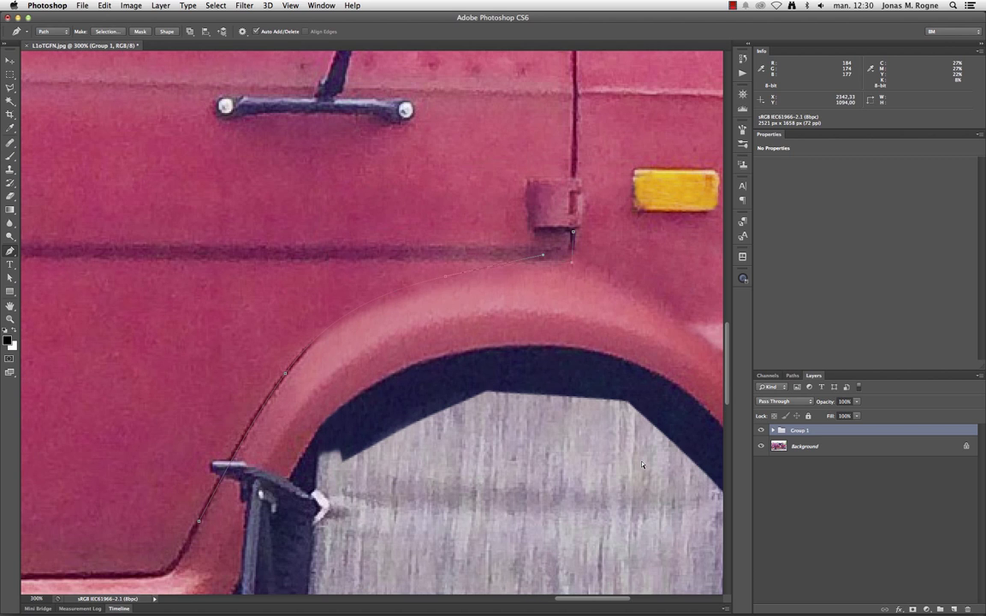
- On new Layer 7, set a 1 px brush at 89% hardness and undo a test stroke
key("b")
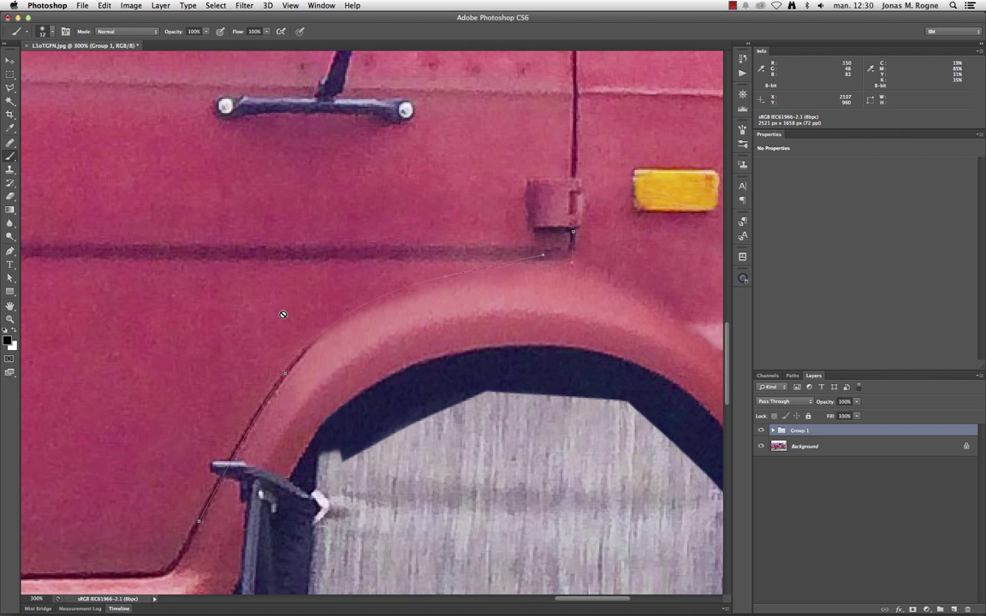
key("super+shift+alt+n")
right_click(308, 384)
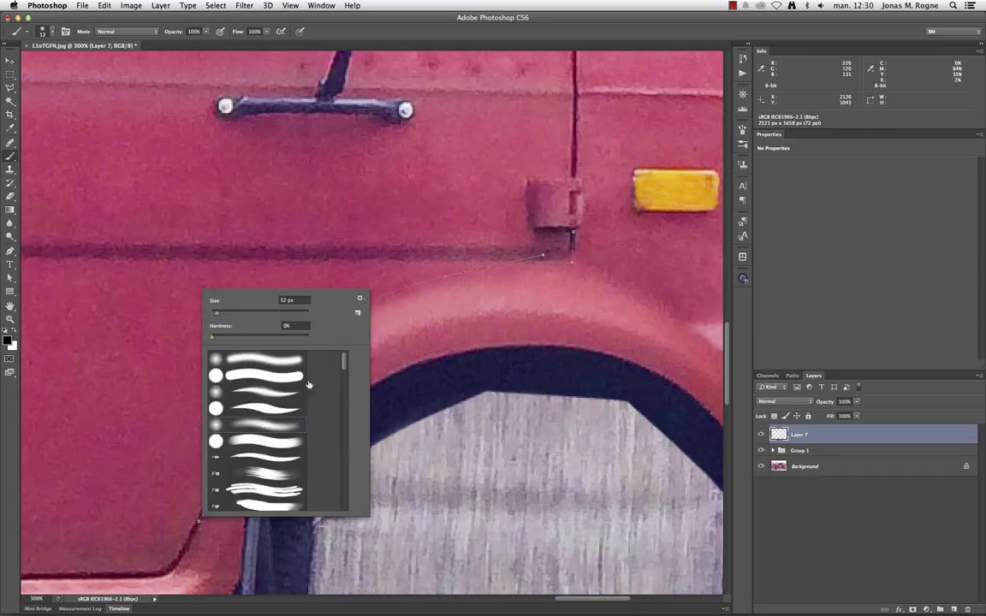
scroll(326, 366, "down", 2)
scroll(334, 372, "down", 2)
scroll(340, 376, "down", 2)
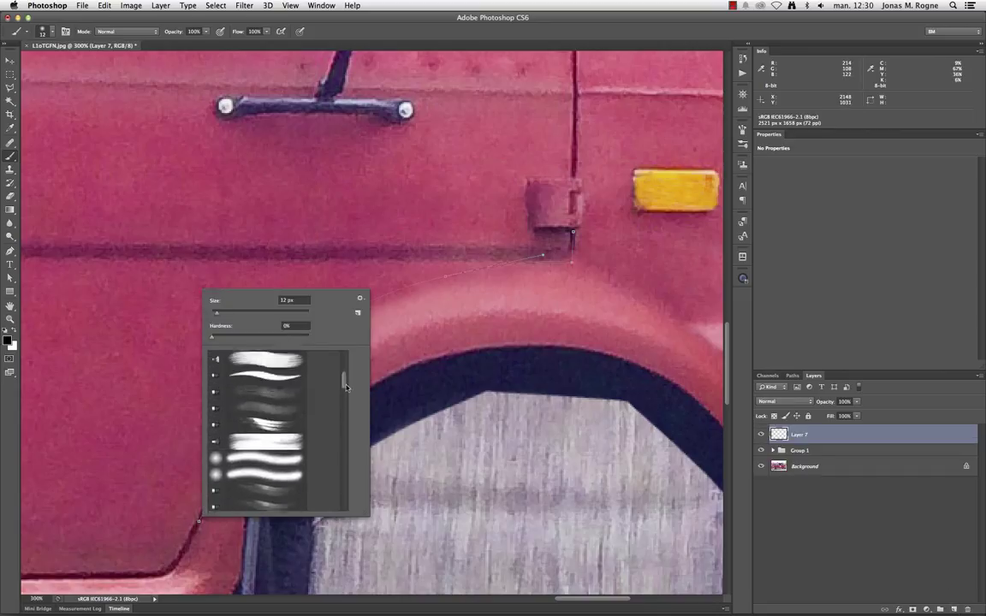
scroll(345, 380, "down", 2)
scroll(345, 380, "up", 5)
scroll(325, 380, "down", 3)
scroll(300, 379, "down", 3)
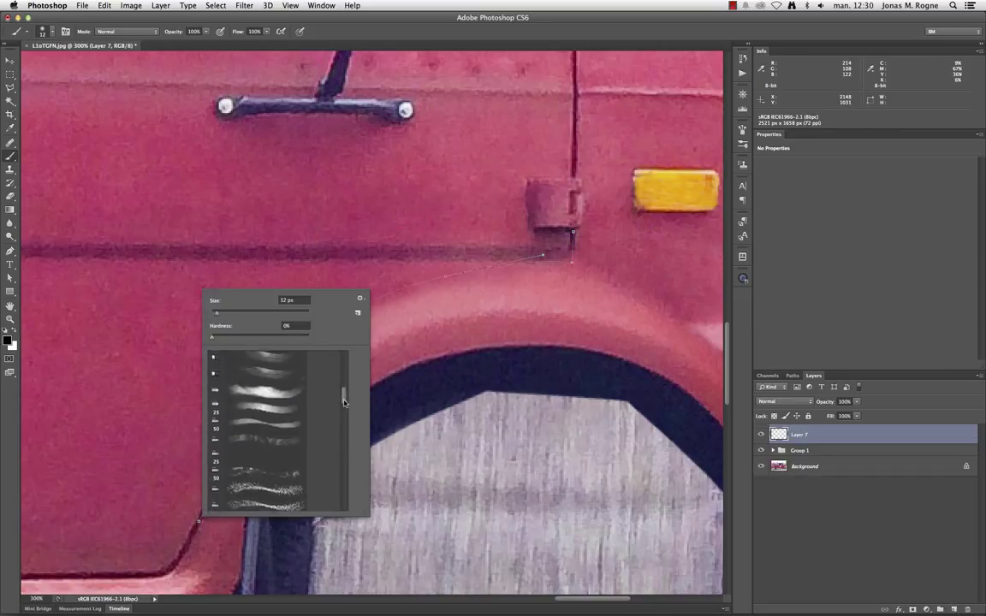
scroll(264, 378, "up", 6)
left_click_drag(213, 337, 299, 336)
left_click_drag(216, 312, 208, 309)
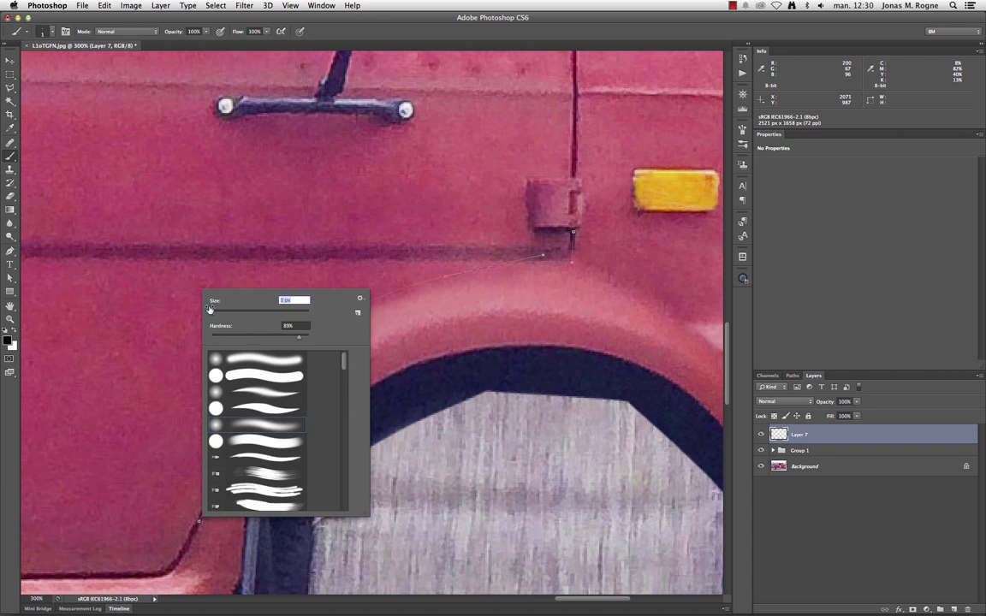
left_click_drag(401, 324, 502, 296)
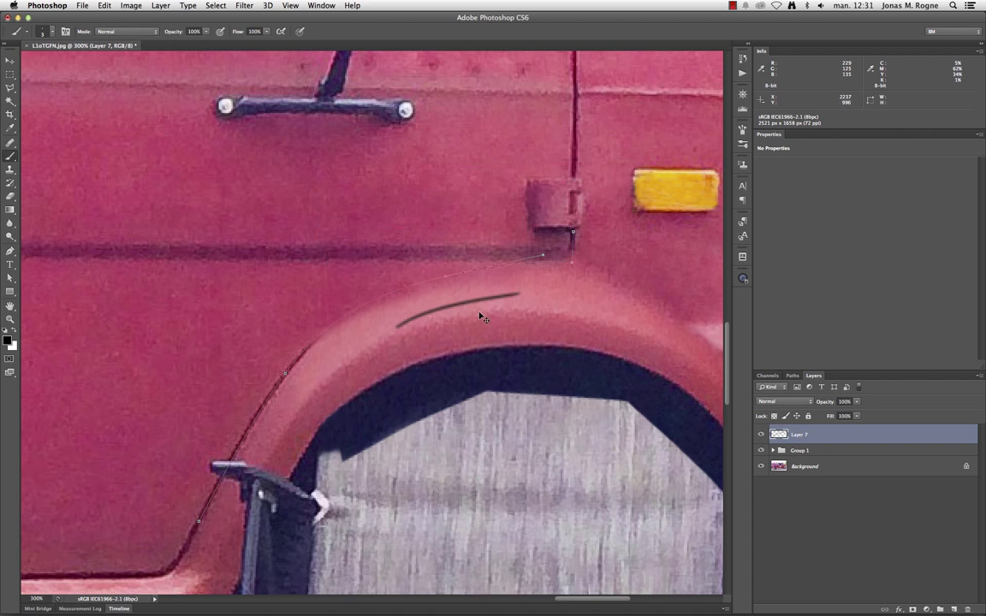
key("ctrl+z")
- Stroke the fender work path with the brush, then hide Layer 7
left_click(793, 376)
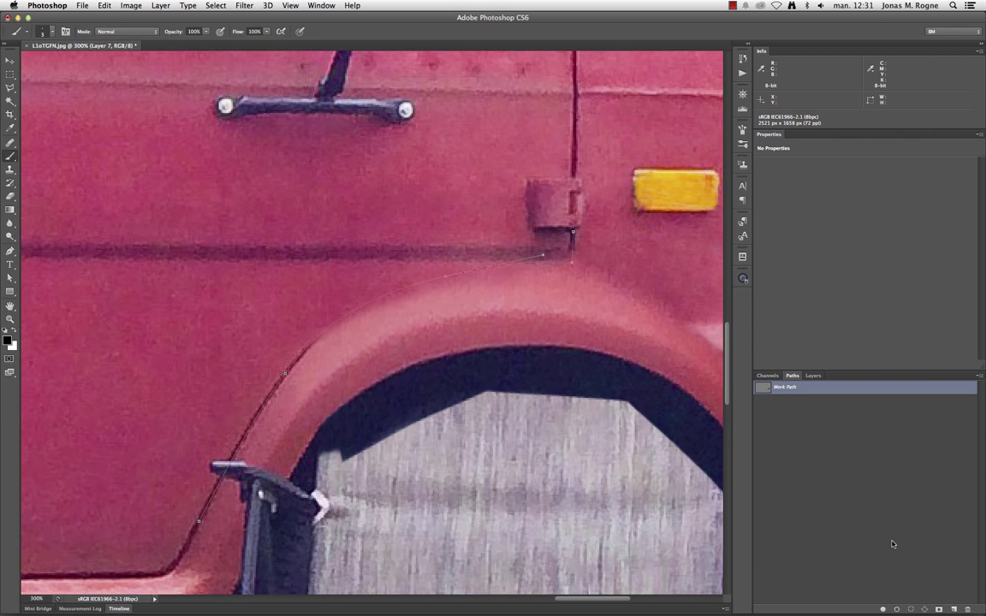
left_click(897, 609)
left_click(779, 411)
left_click(813, 375)
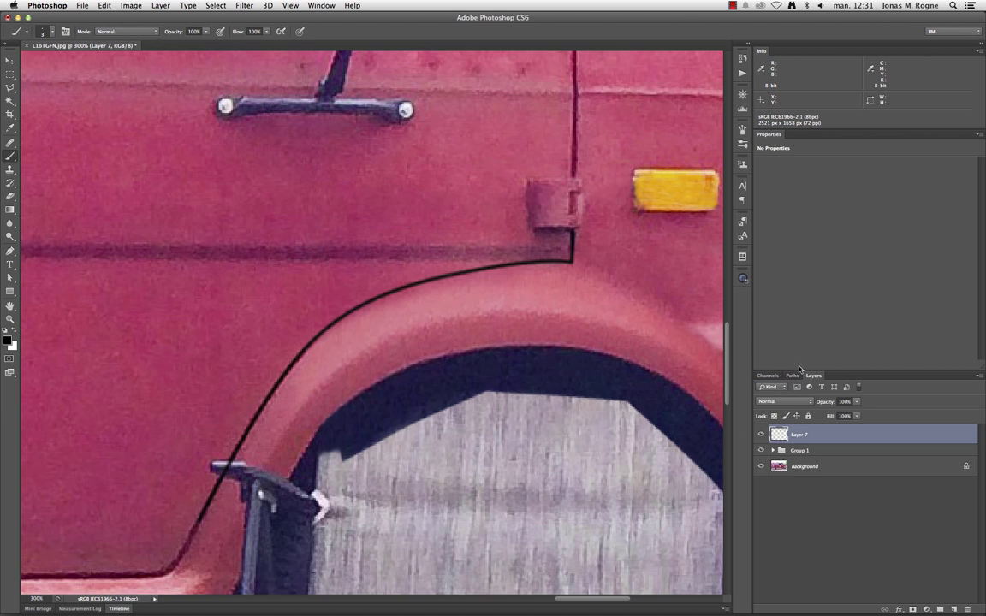
left_click(761, 435)
- Point-sample the van's red and fill Layer 7's line with it, locking transparency
key("i")
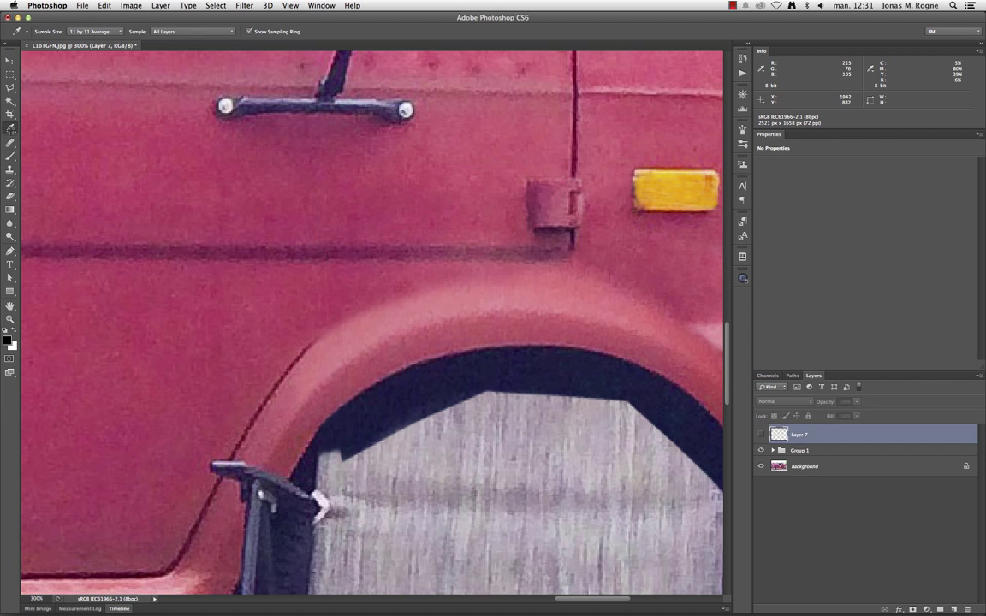
right_click(287, 359)
left_click(318, 366)
left_click(280, 338)
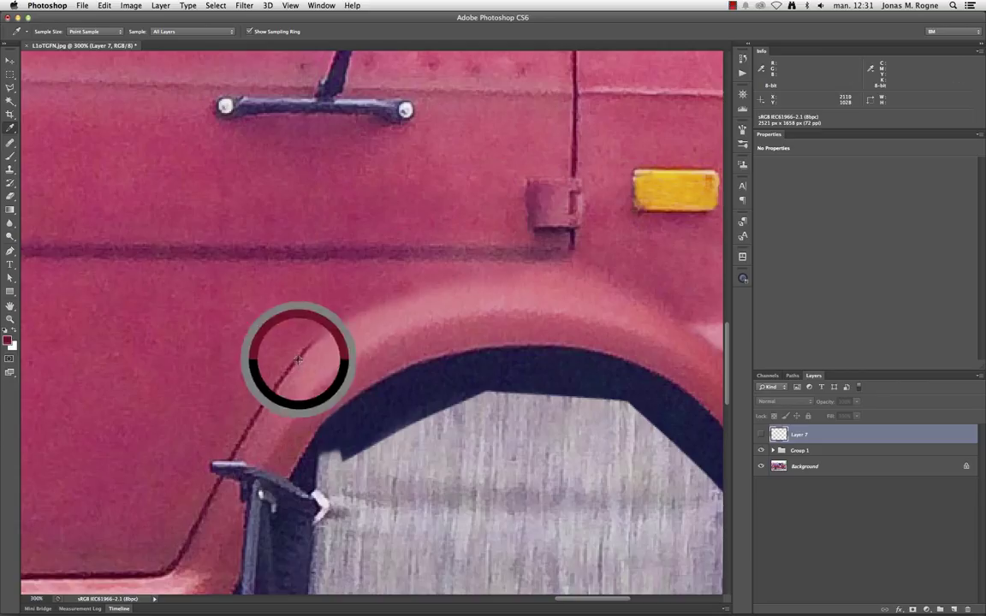
left_click(760, 435)
left_click(773, 416)
key("alt+BackSpace")
- Set Layer 7 to Multiply and add an inverted layer mask that hides the line
left_click(803, 400)
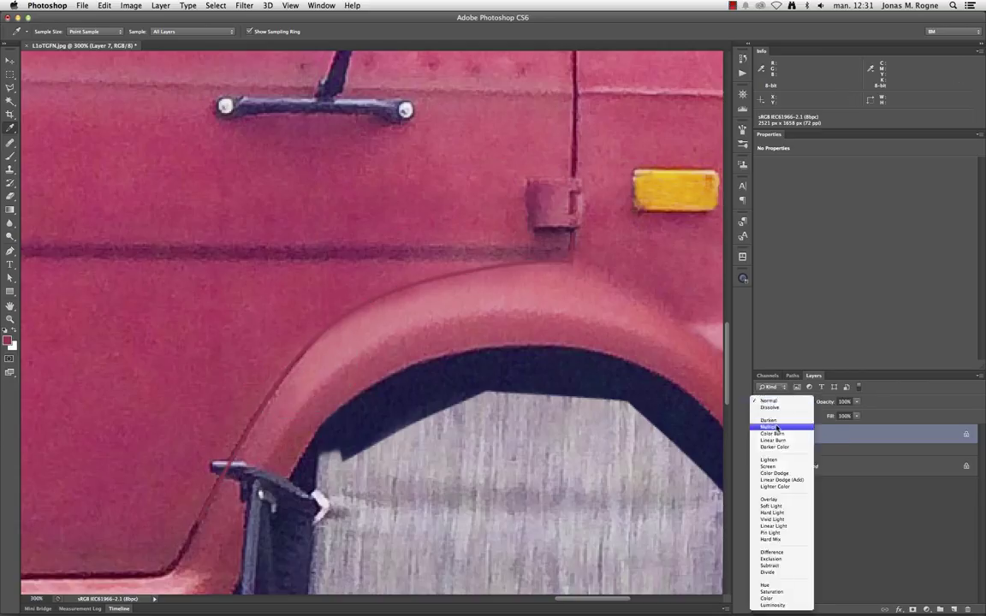
left_click(775, 427)
left_click(760, 435)
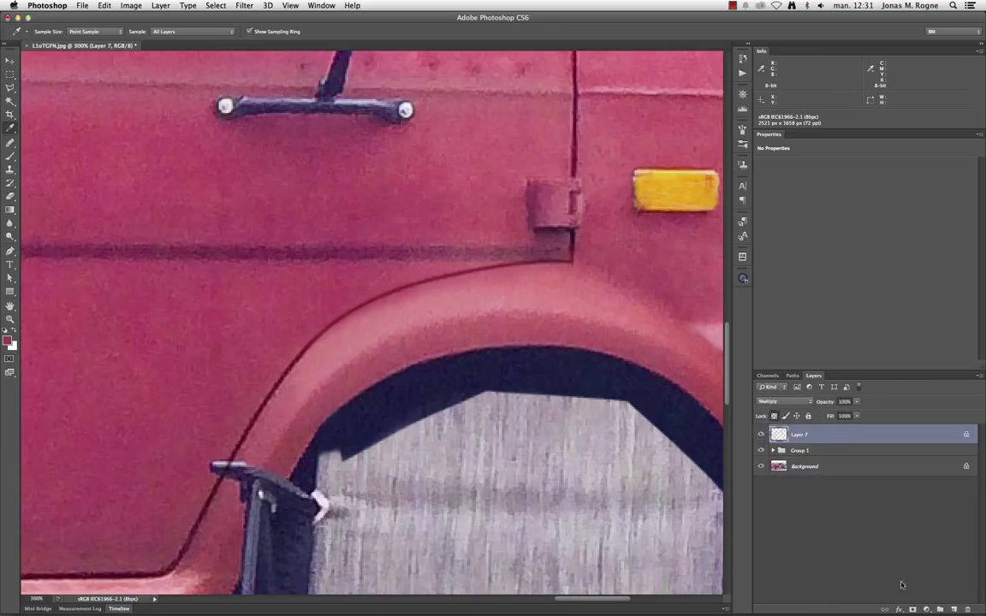
left_click(912, 609)
key("b")
key("ctrl+i")
key("x")
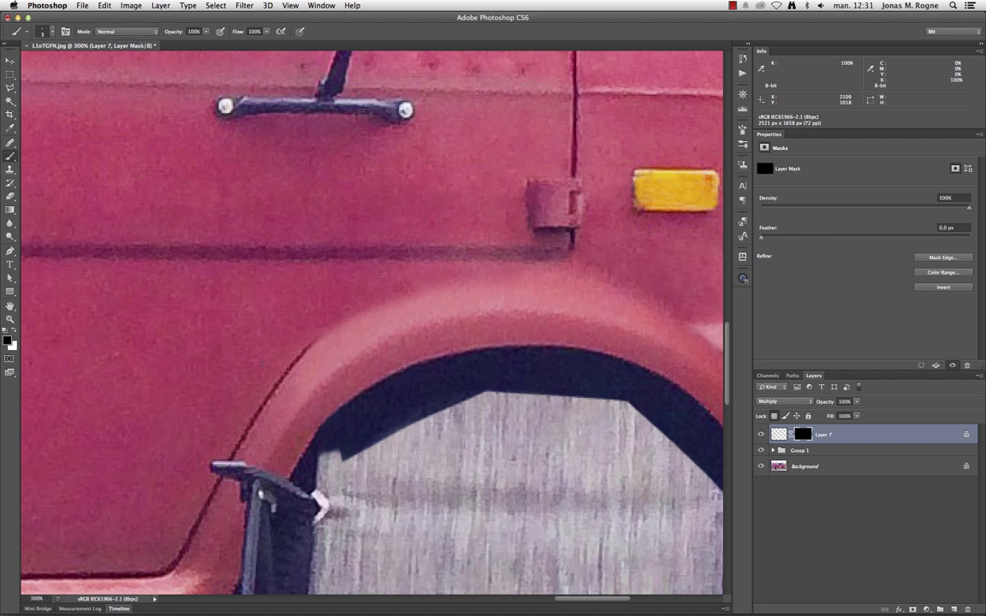
- Paint white on the mask to reveal the red line along the fender edge
right_click(291, 314)
key("Return")
left_click_drag(432, 291, 567, 286)
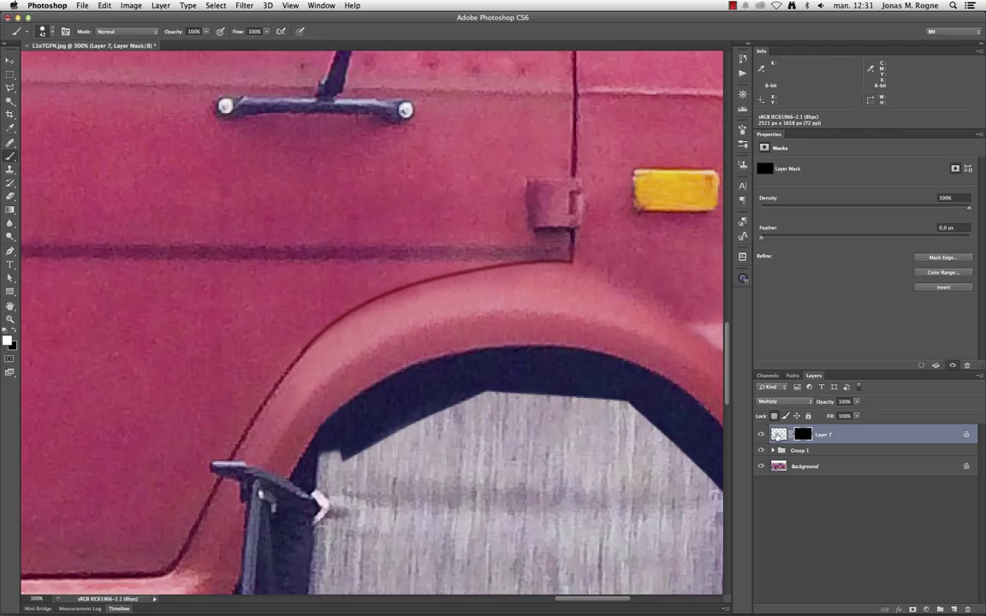
left_click(782, 436)
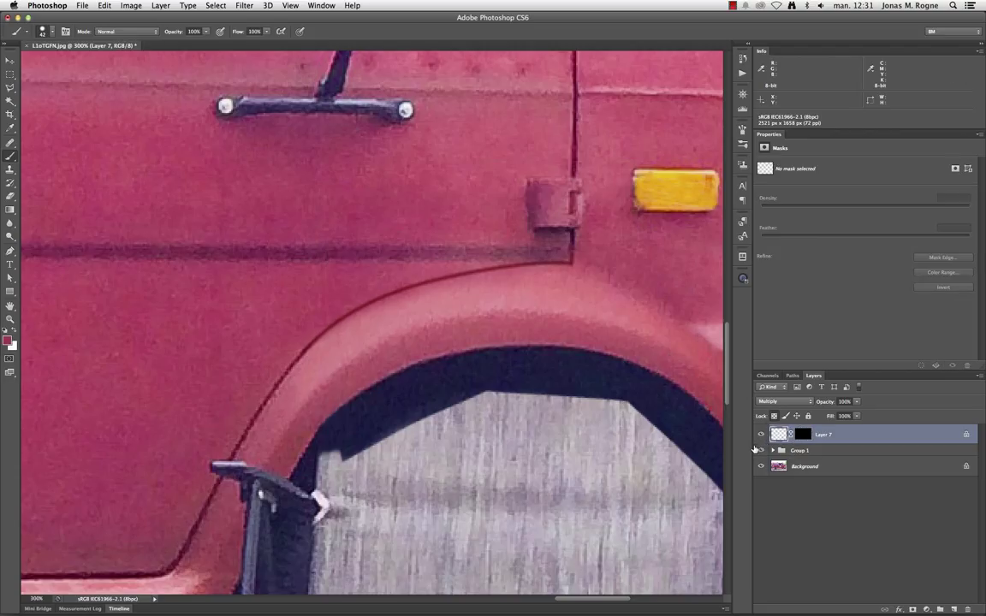
key("super+minus")
key("super+minus")
key("super+minus")
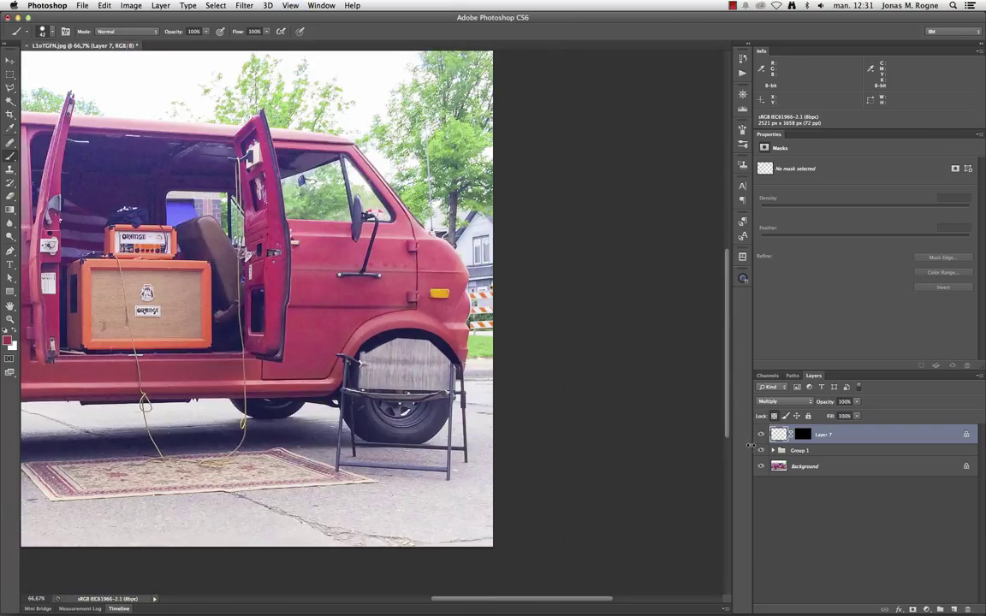
key("super+plus")
key("super+plus")
key("super+plus")
- Delete Layer 7 and reshape the work path near the door seam and wheel arch
left_click_drag(825, 435, 965, 609)
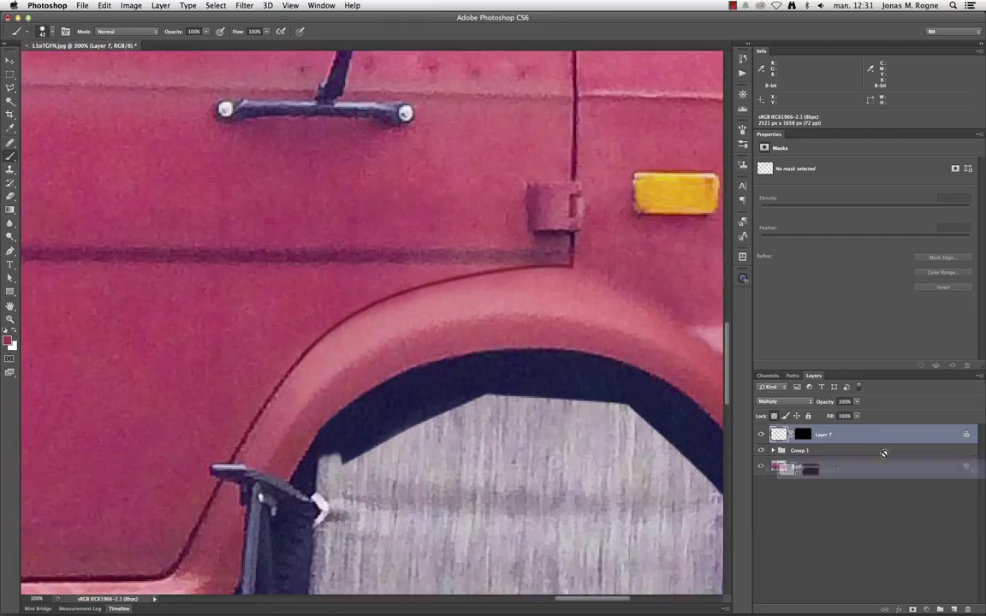
left_click(792, 376)
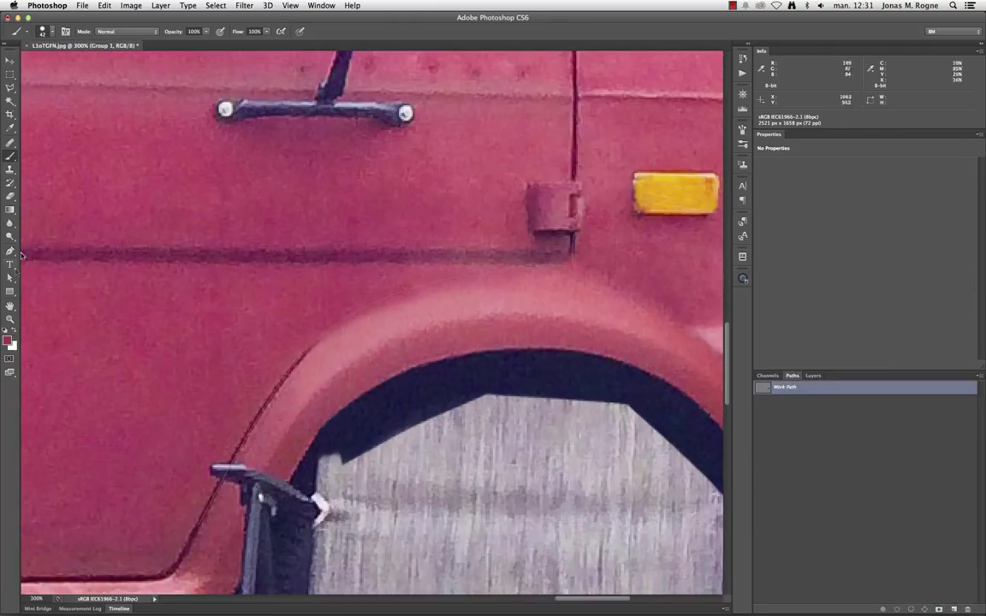
left_click(10, 277)
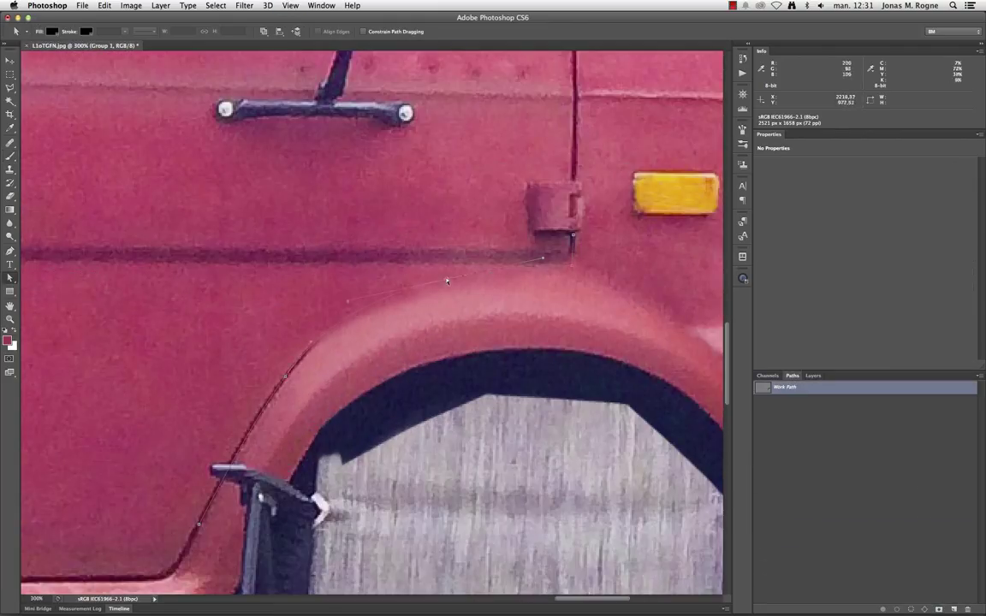
left_click_drag(572, 268, 507, 272)
left_click_drag(343, 308, 354, 307)
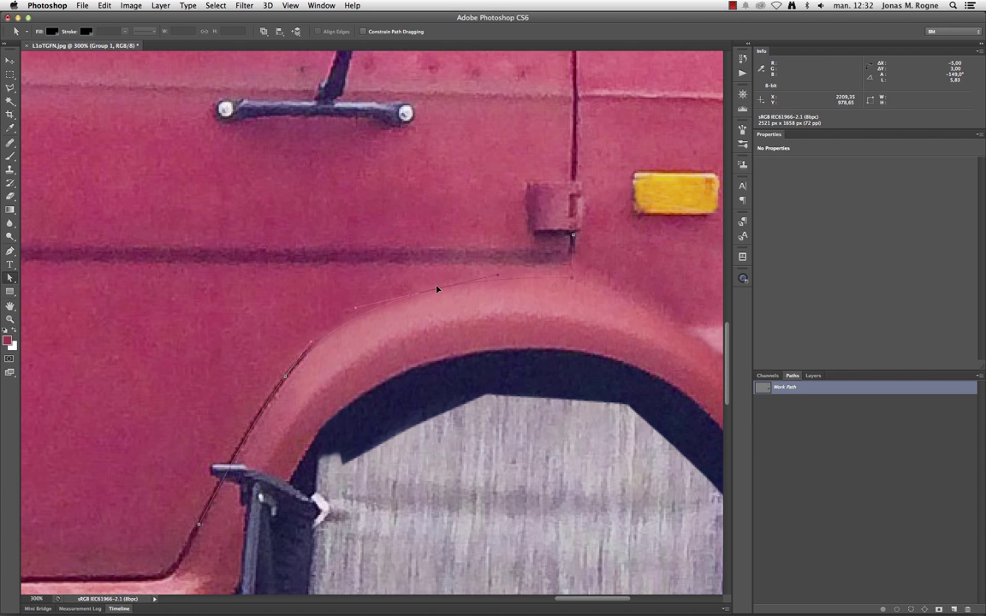
key("ctrl+0")
key("ctrl+1")
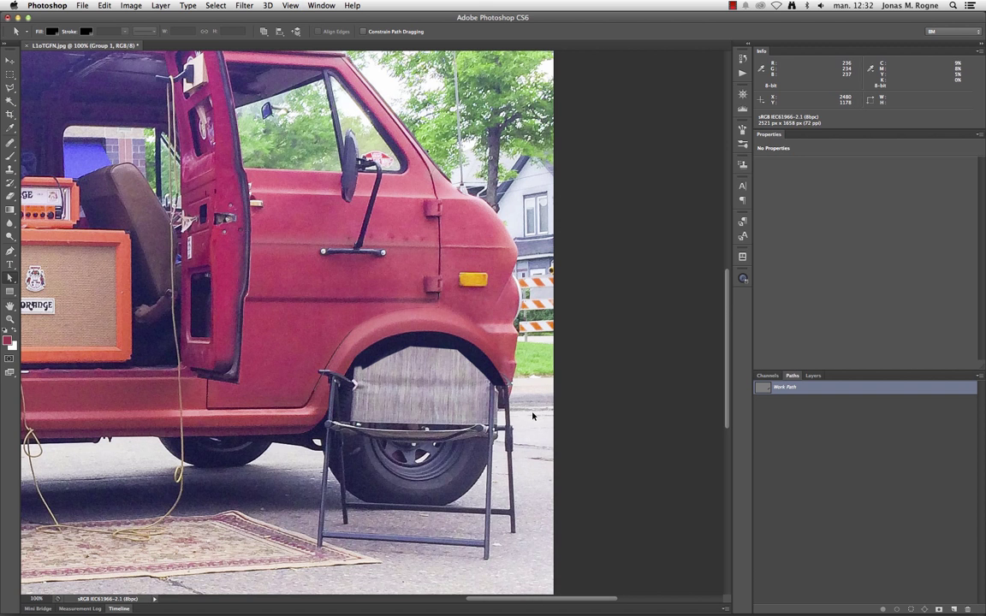
key("ctrl+plus")
key("ctrl+plus")
- Stroke the work path on a new layer with a thinner brush
left_click(812, 376)
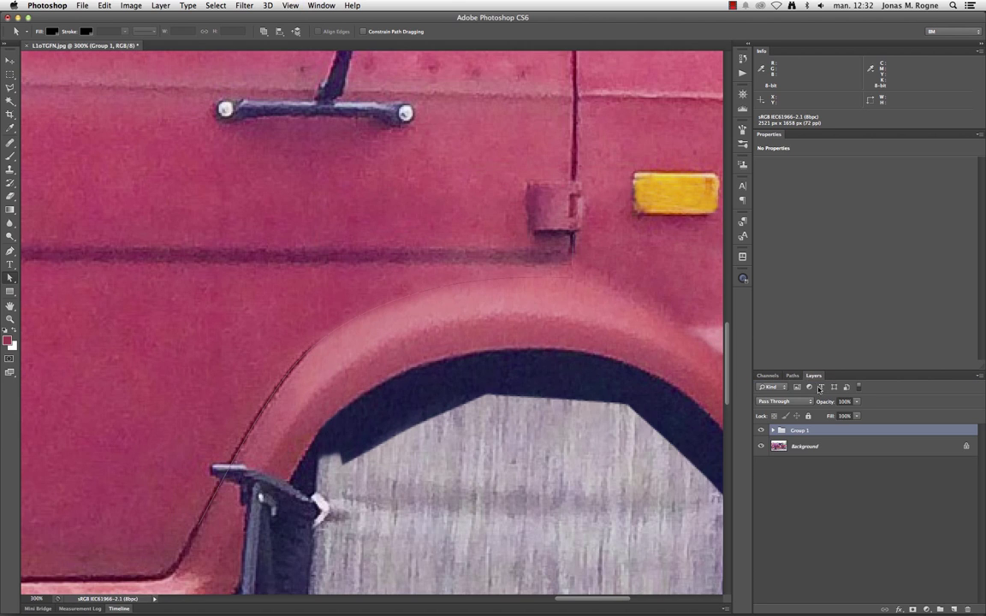
left_click(952, 607)
left_click(792, 375)
left_click(895, 609)
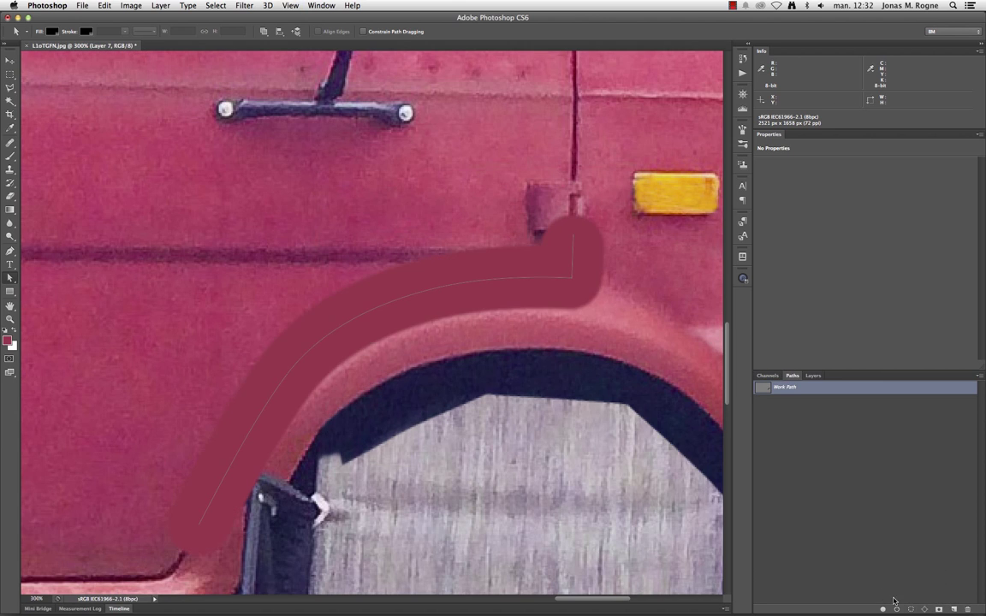
key("ctrl+z")
key("b")
right_click(524, 364)
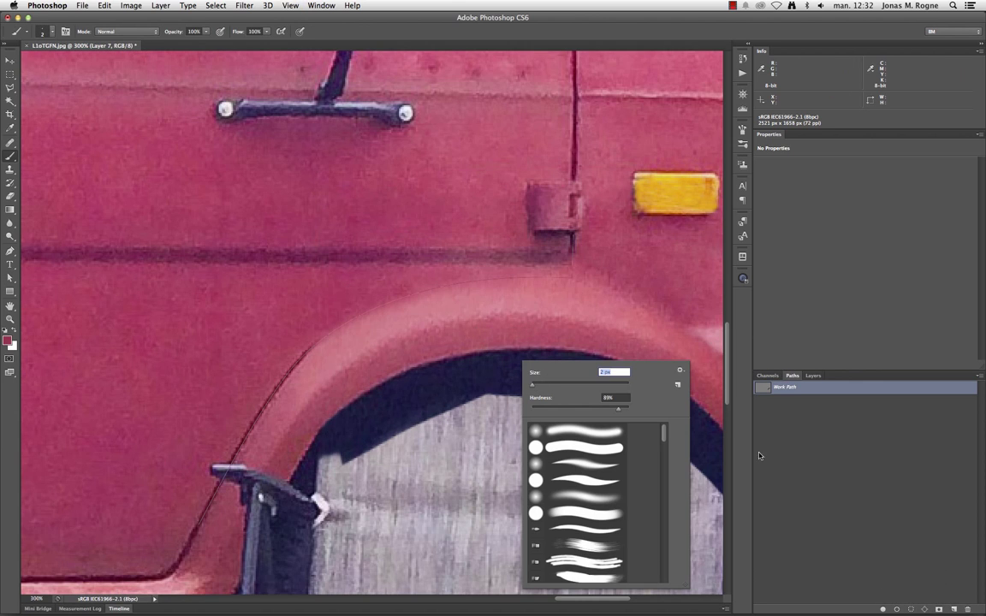
left_click(896, 607)
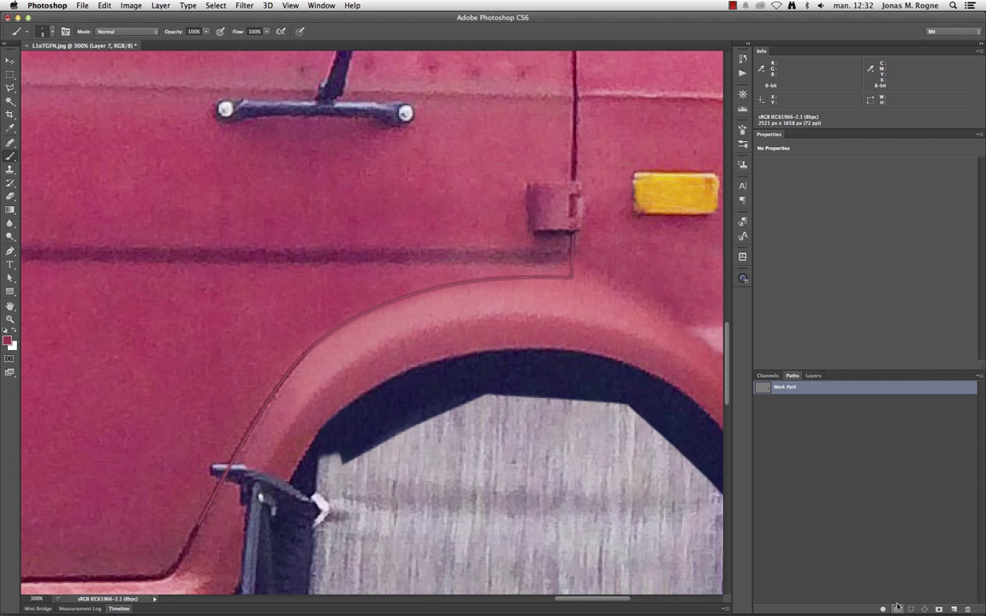
- Load the path as a selection and add a red Solid Color fill layer in Multiply
left_click(813, 376)
left_click(791, 376)
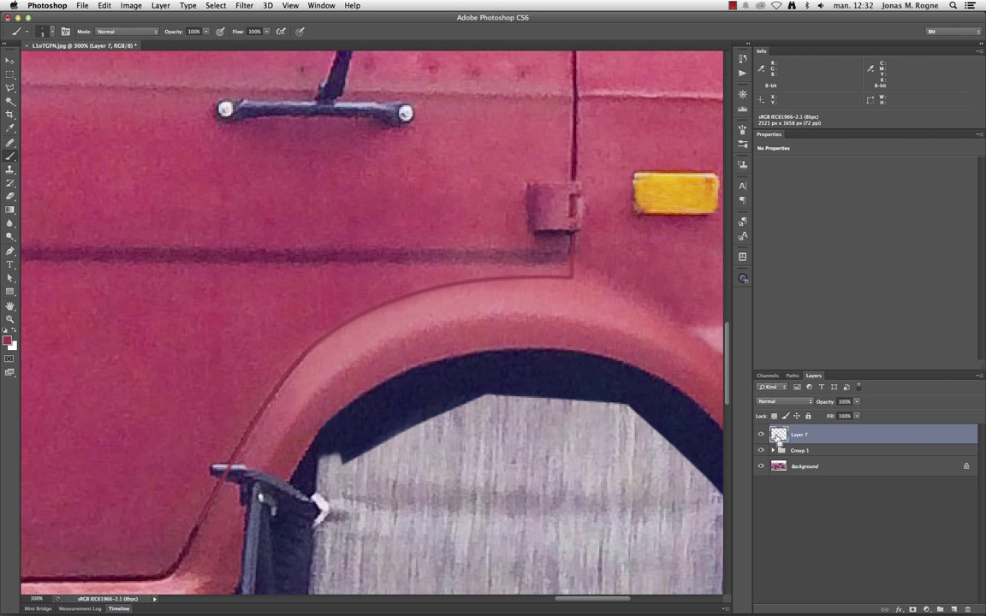
key("ctrl+Return")
left_click(926, 609)
left_click(936, 452)
left_click(934, 162)
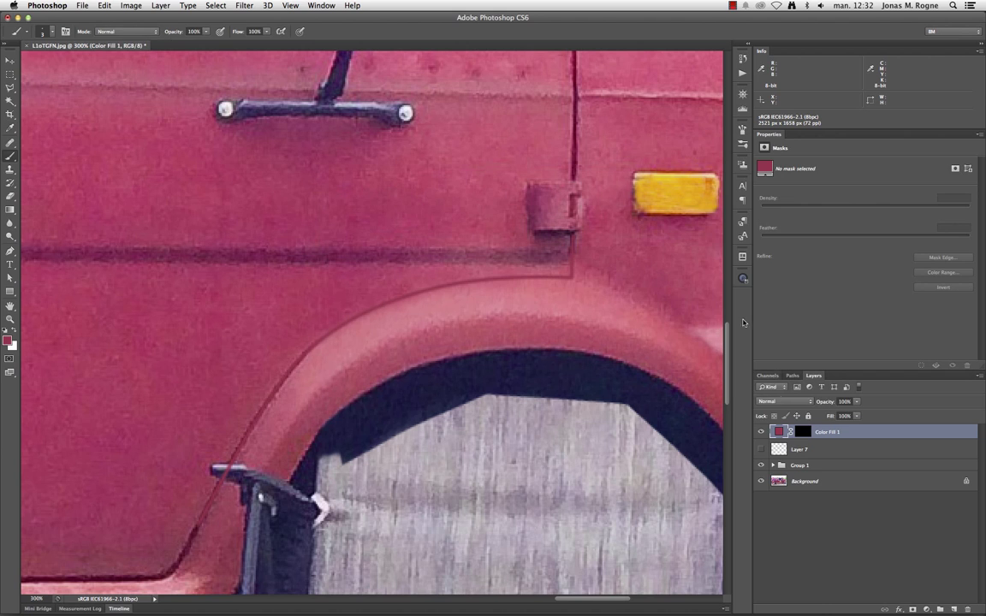
left_click(782, 401)
left_click(774, 428)
- Group the fill layer, mask the group, and set the brush to 47 px
key("ctrl+g")
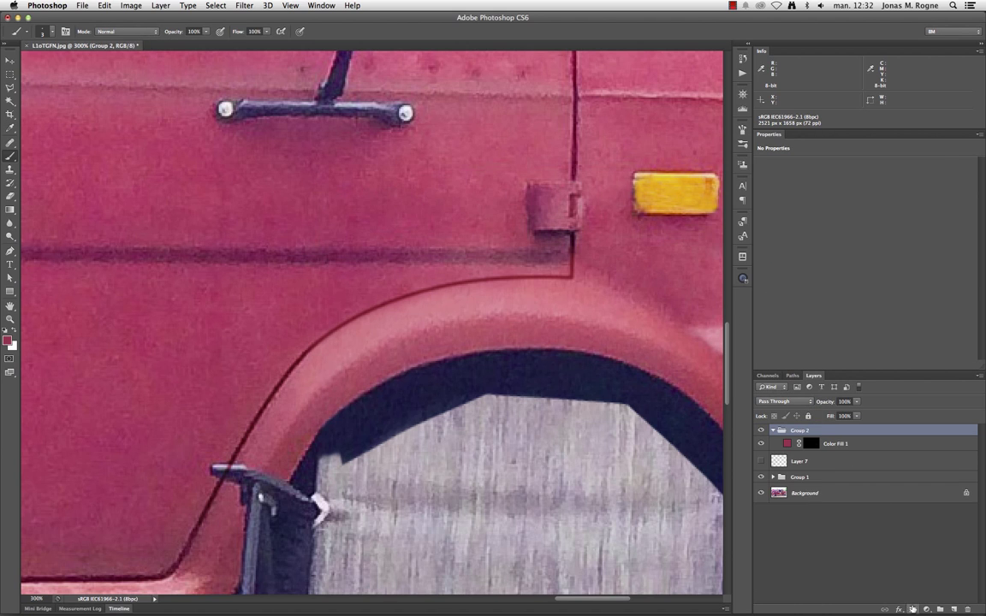
right_click(292, 455)
left_click(292, 455)
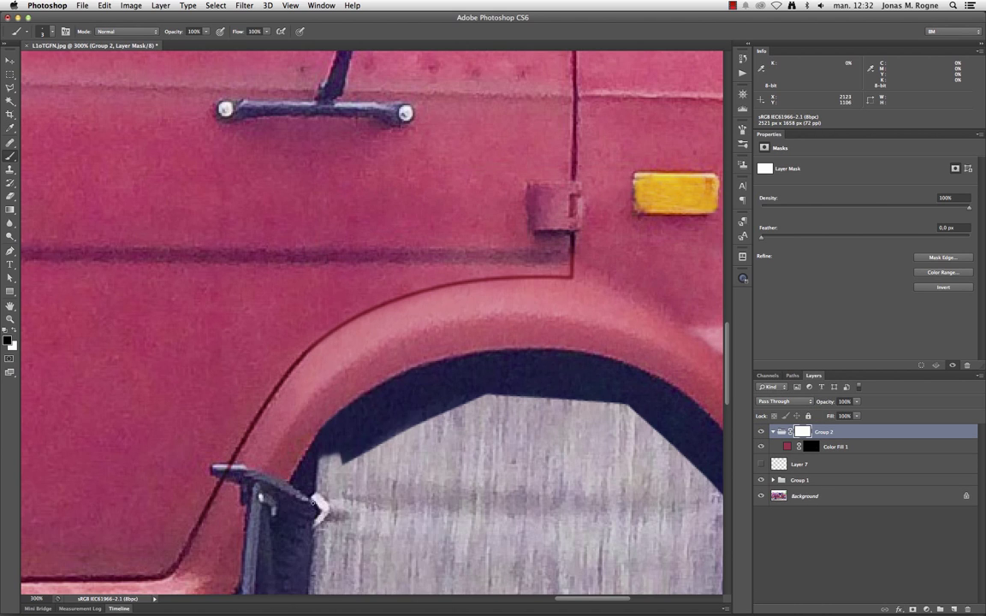
right_click(286, 376)
left_click_drag(290, 409, 343, 409)
key("Return")
key("x")
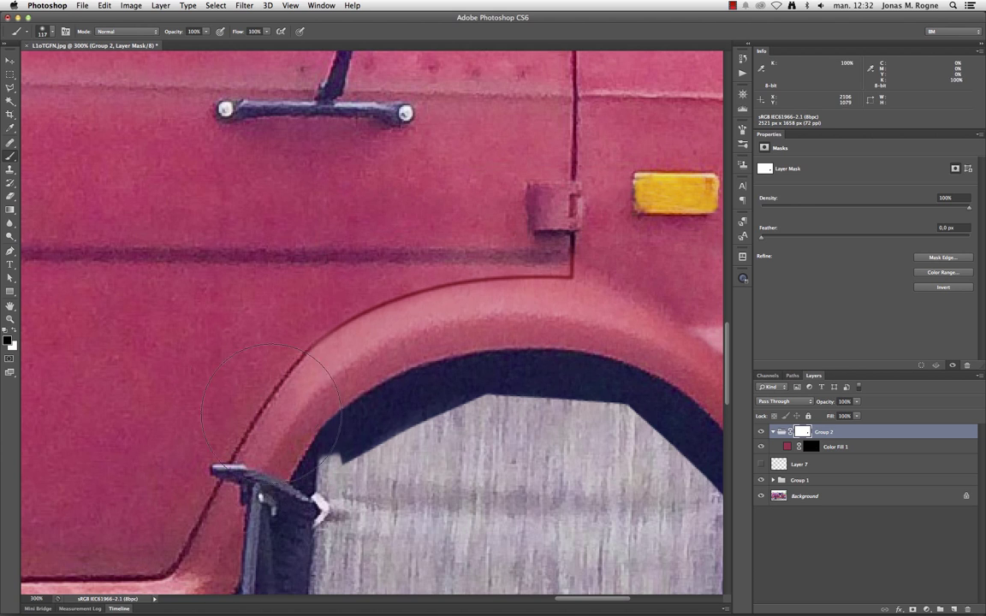
right_click(342, 342)
type("47")
key("Return")
- Apply the Spatter brush-stroke filter to the fill mask
left_click(243, 6)
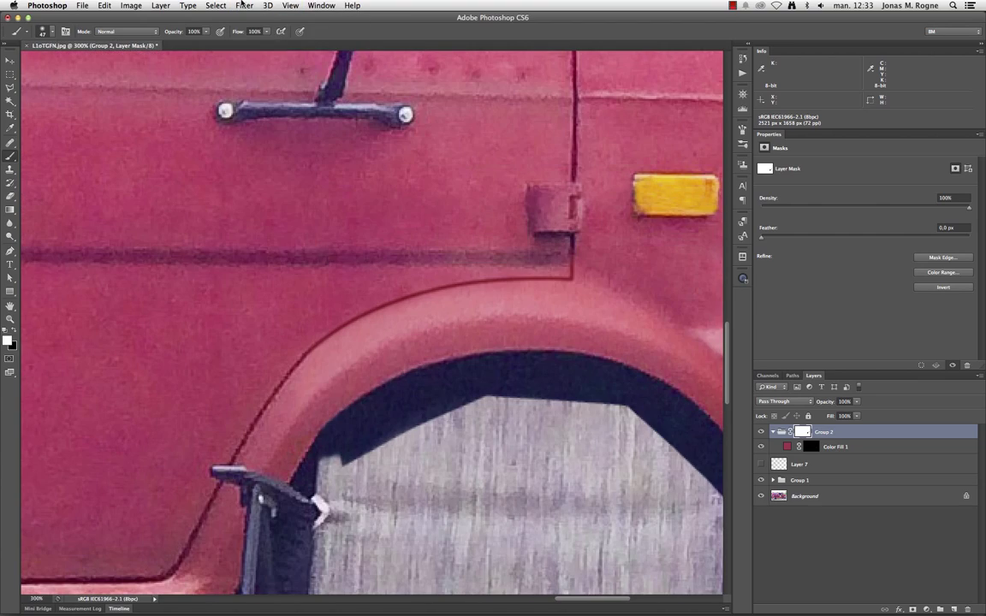
left_click(243, 6)
left_click(257, 52)
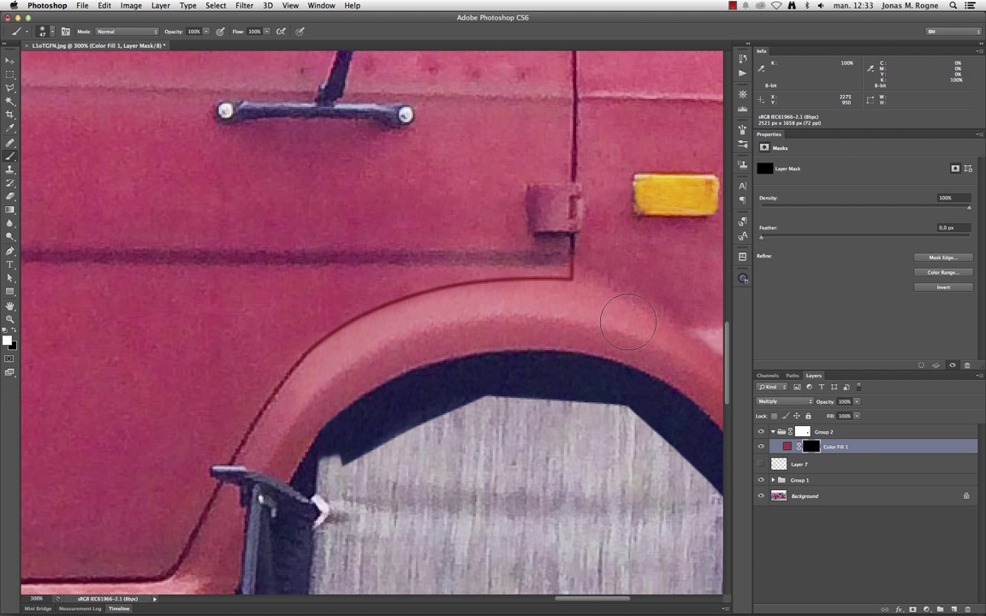
left_click(244, 6)
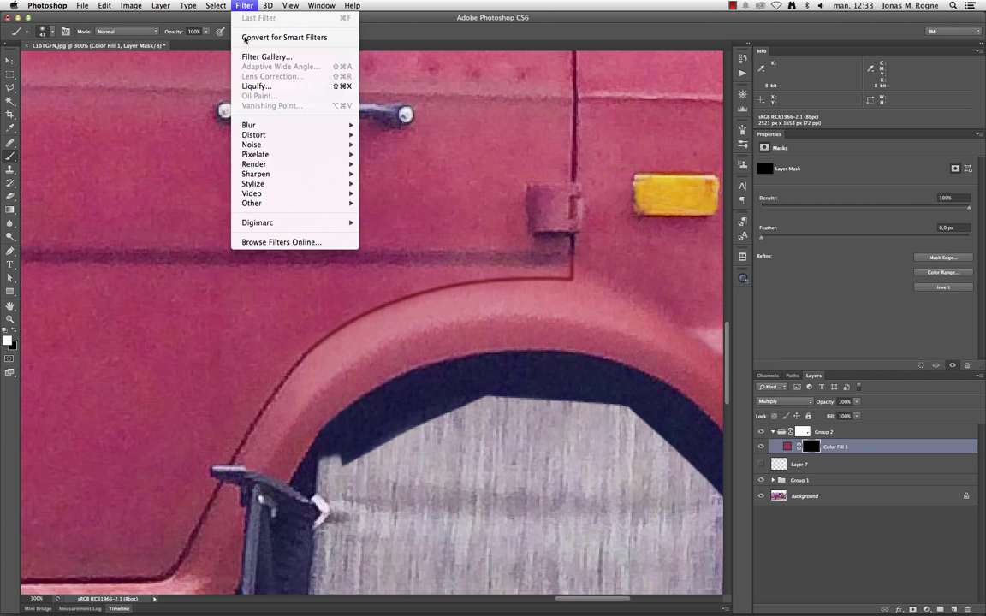
left_click(261, 57)
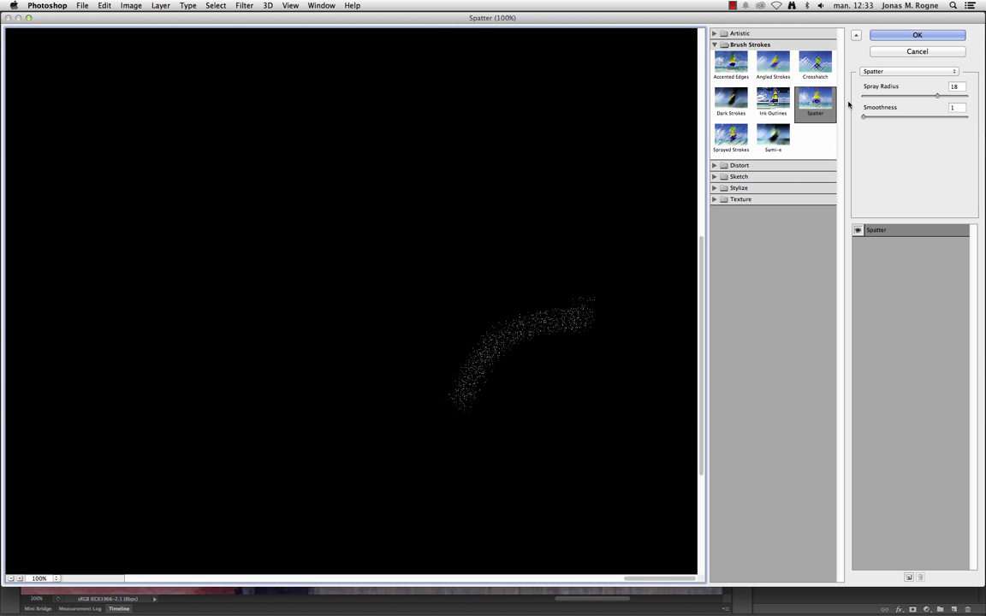
type("1")
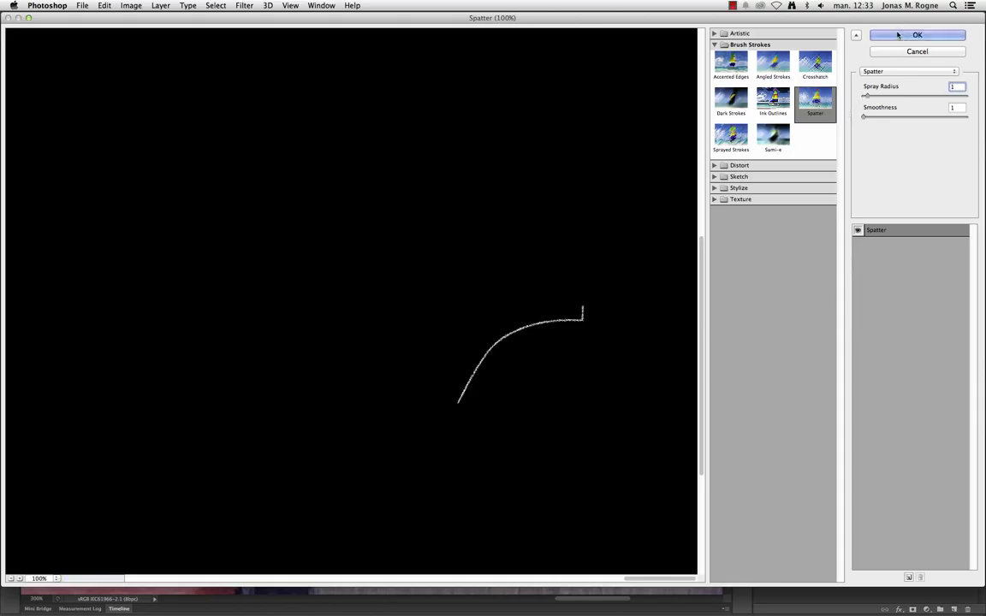
left_click(897, 34)
- Fade the Spatter effect to 25% and open Color Fill 1's fill colour
left_click(104, 6)
left_click(102, 48)
type("50")
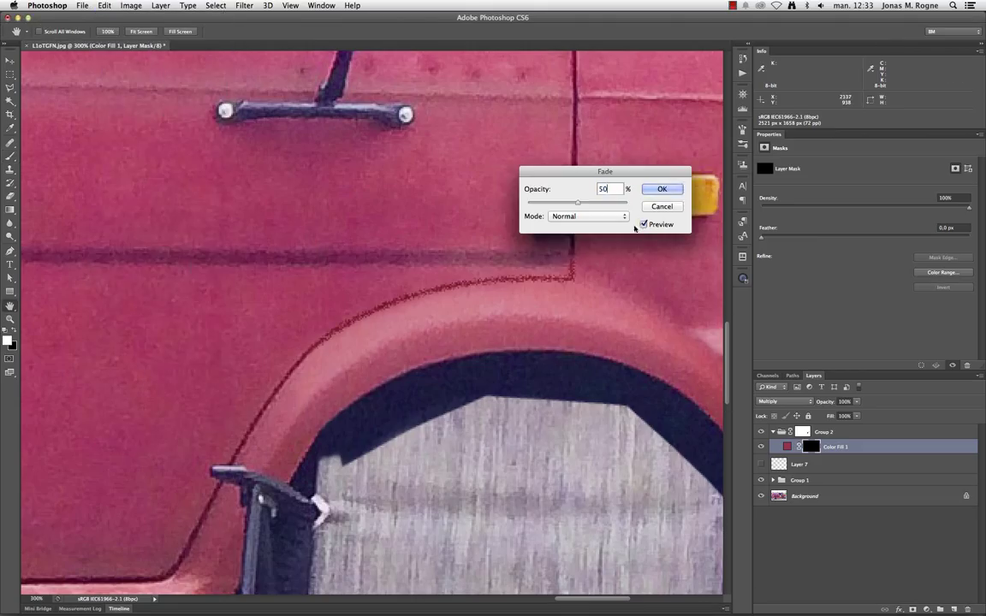
left_click_drag(578, 202, 550, 202)
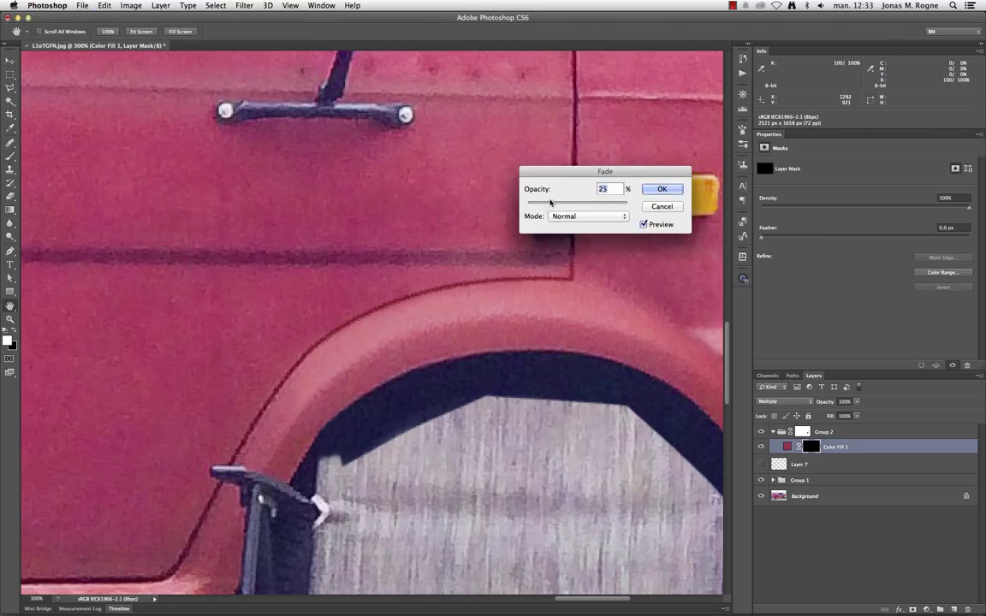
key("Return")
double_click(787, 445)
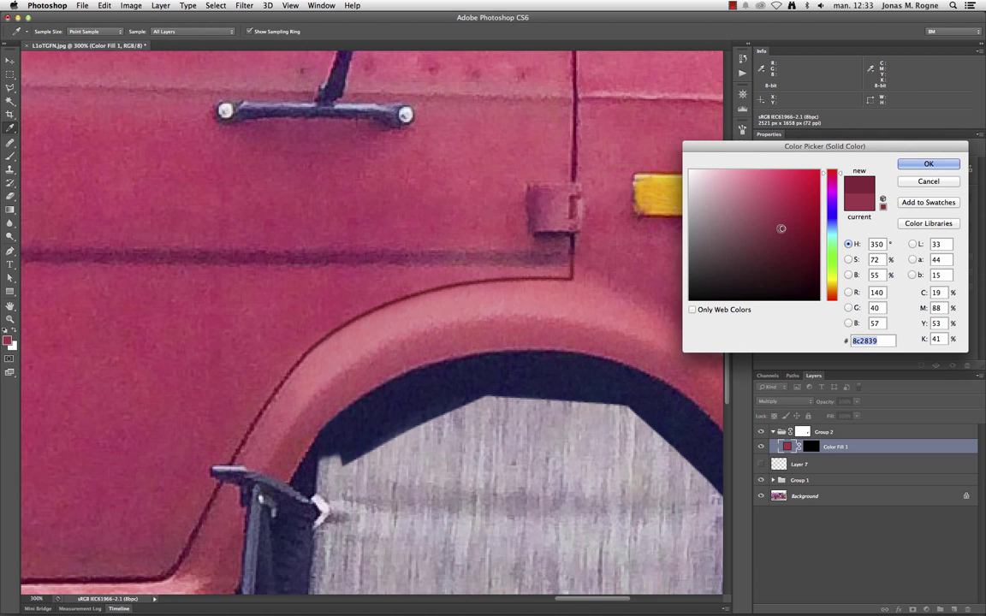
- Add a pink Outer Glow to Color Fill 1 in Linear Dodge (Add) at 34% opacity
key("Return")
left_click(899, 609)
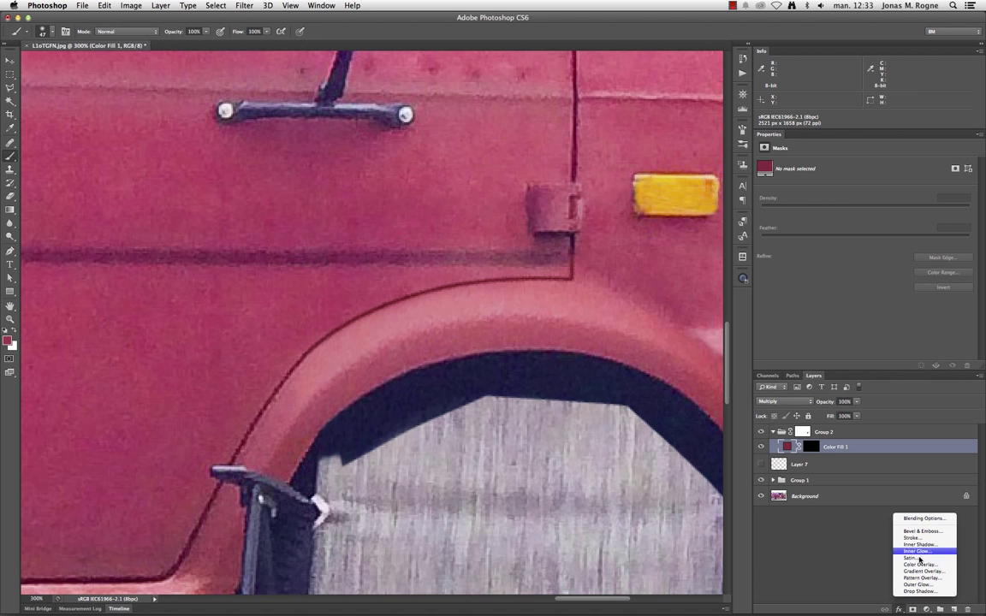
left_click(918, 585)
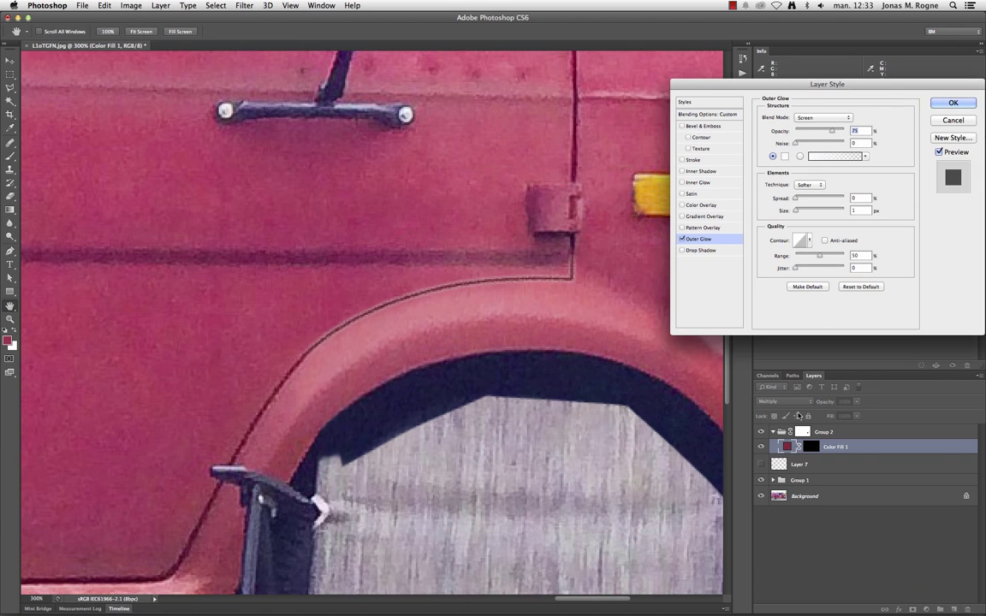
left_click(822, 118)
left_click(818, 136)
left_click(836, 156)
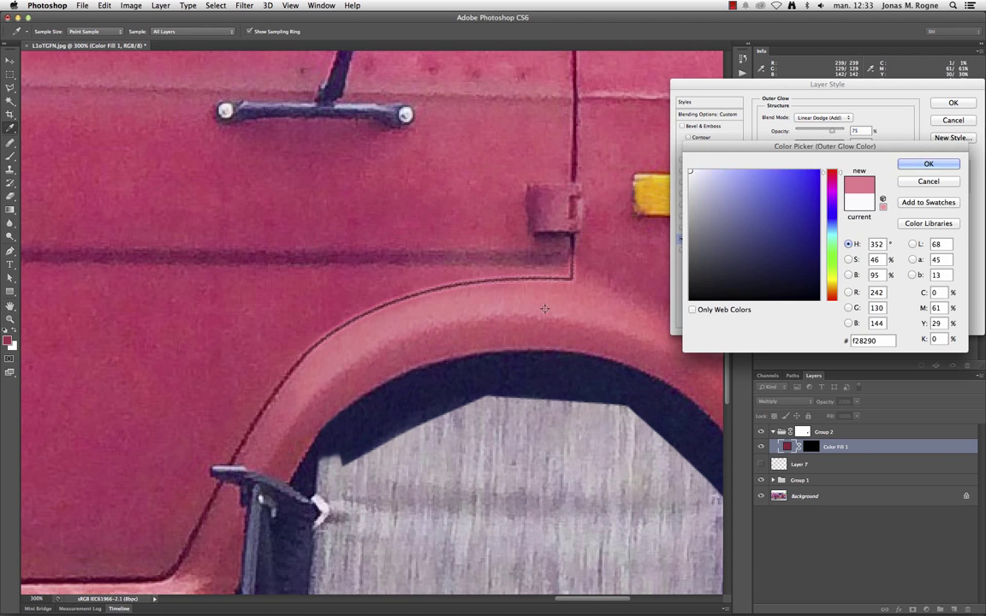
key("Return")
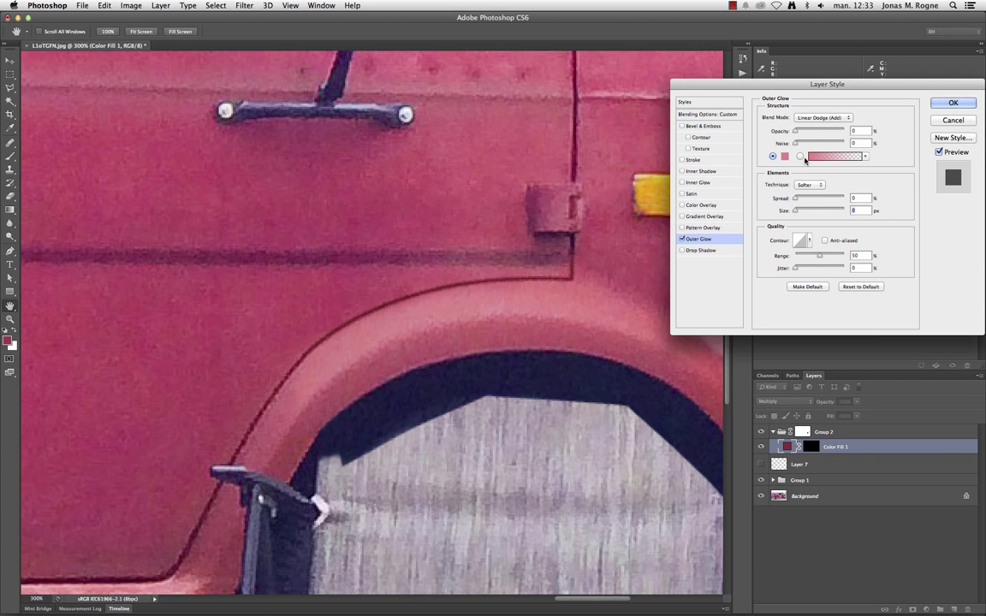
left_click_drag(794, 131, 813, 131)
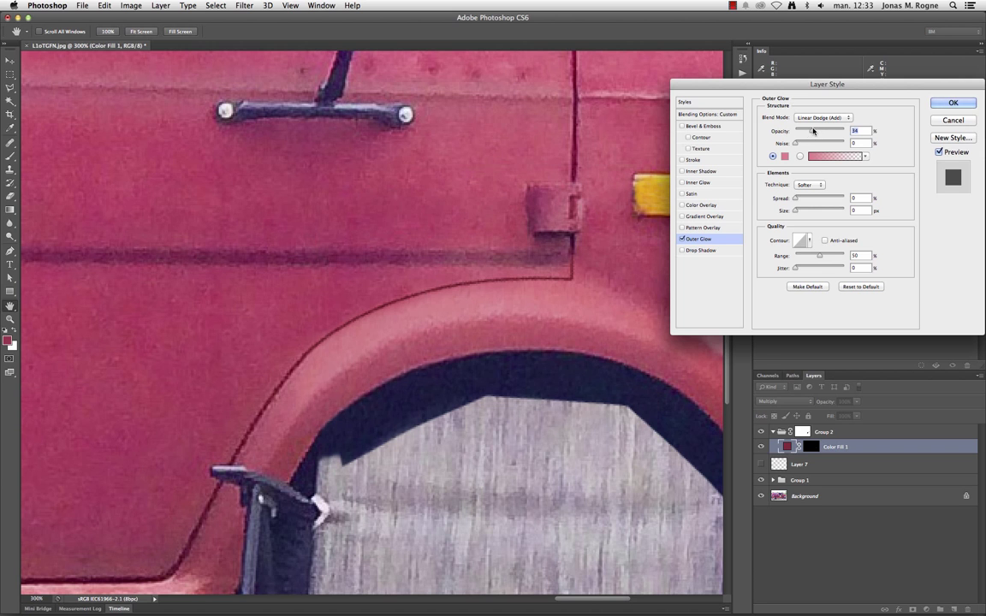
key("Return")
key("m")
key("super+minus")
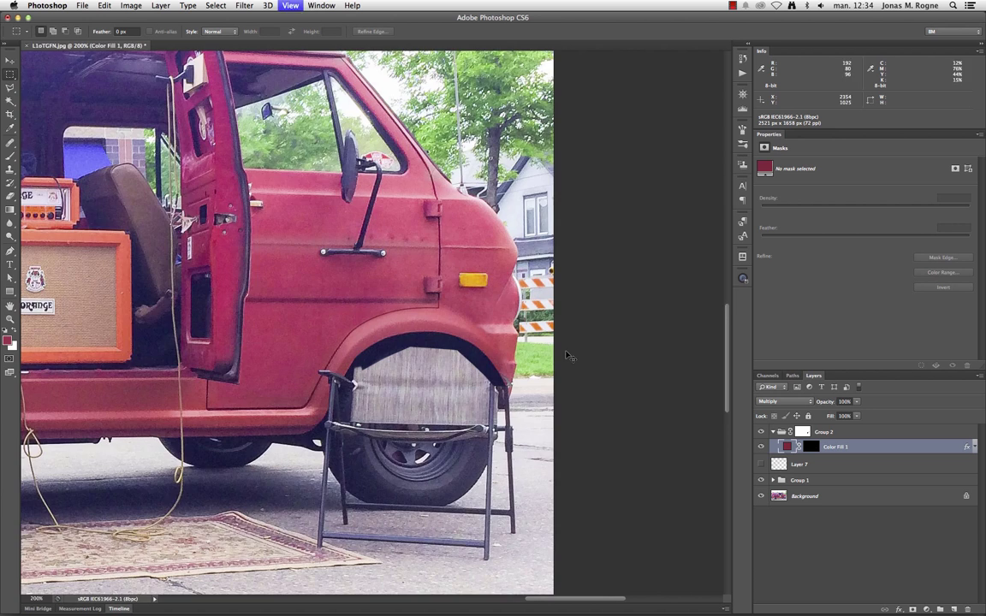
key("super+minus")
key("super+minus")
key("super+minus")
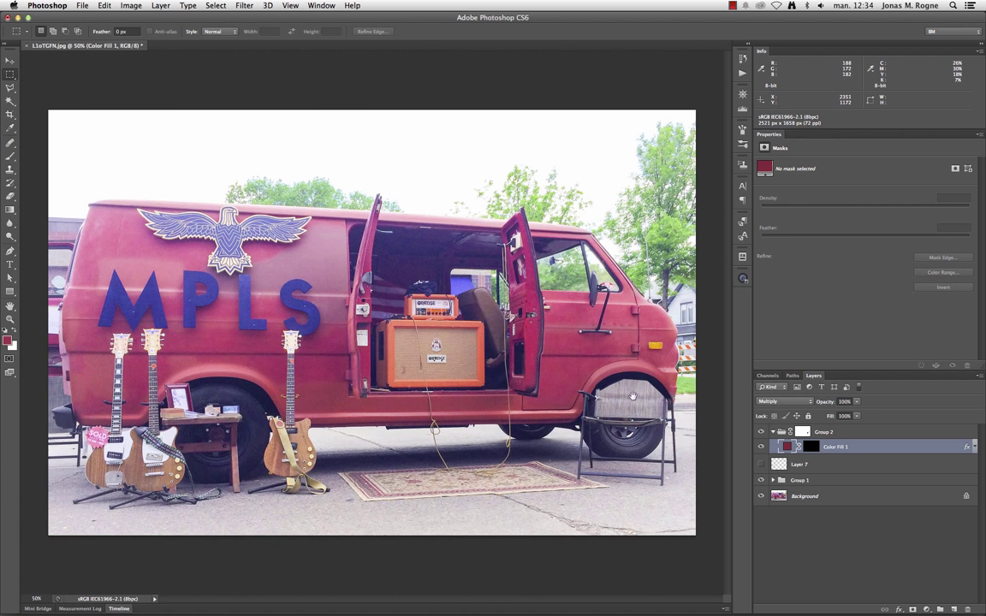
key("super+plus")
key("super+plus")
key("super+plus")
key("super+plus")
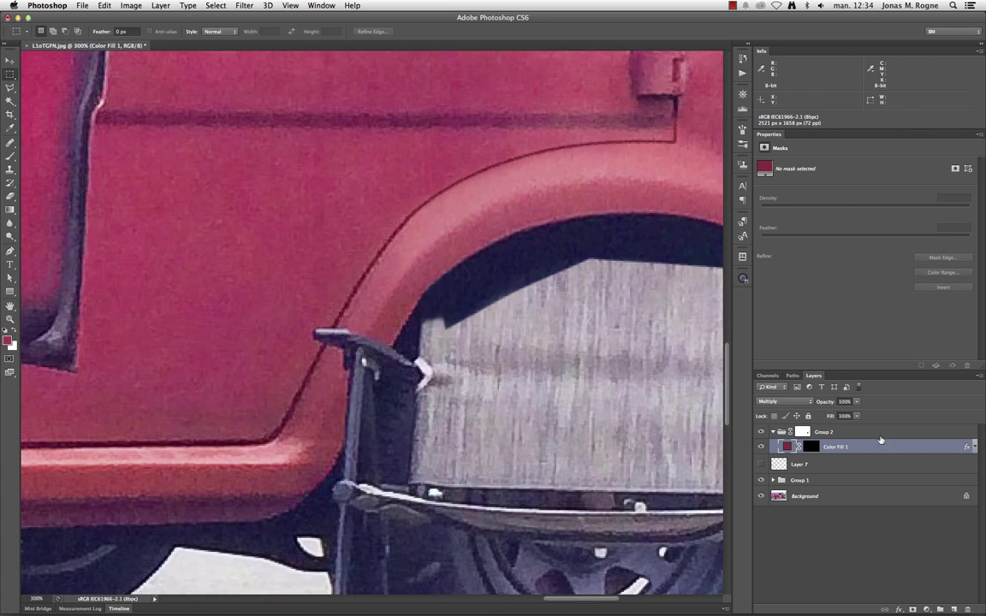
- Create a new empty layer and switch to the Clone Stamp brush
key("alt+shift+super+n")
key("s")
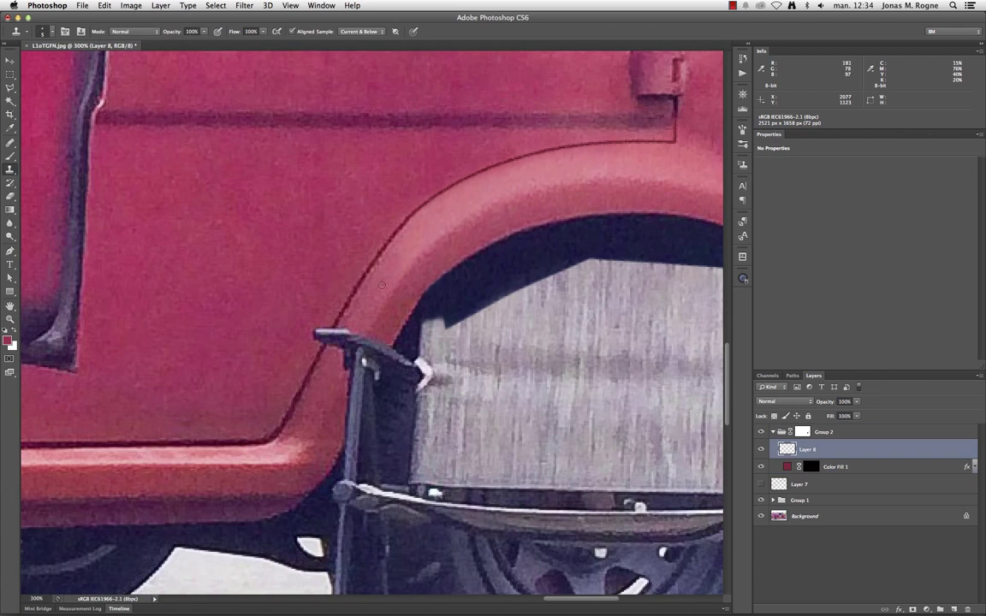
right_click(330, 275)
key("Return")
- Merge Group 2 through Group 1 into one layer and add an empty layer on top
left_click(821, 431)
left_click(846, 499, "shift")
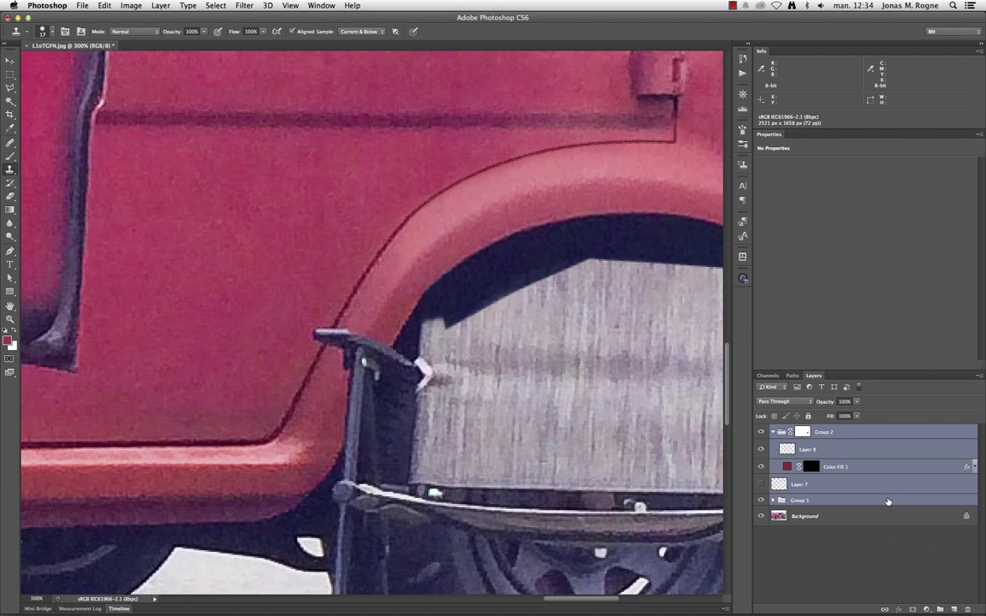
key("super+e")
key("super+z")
key("super+z")
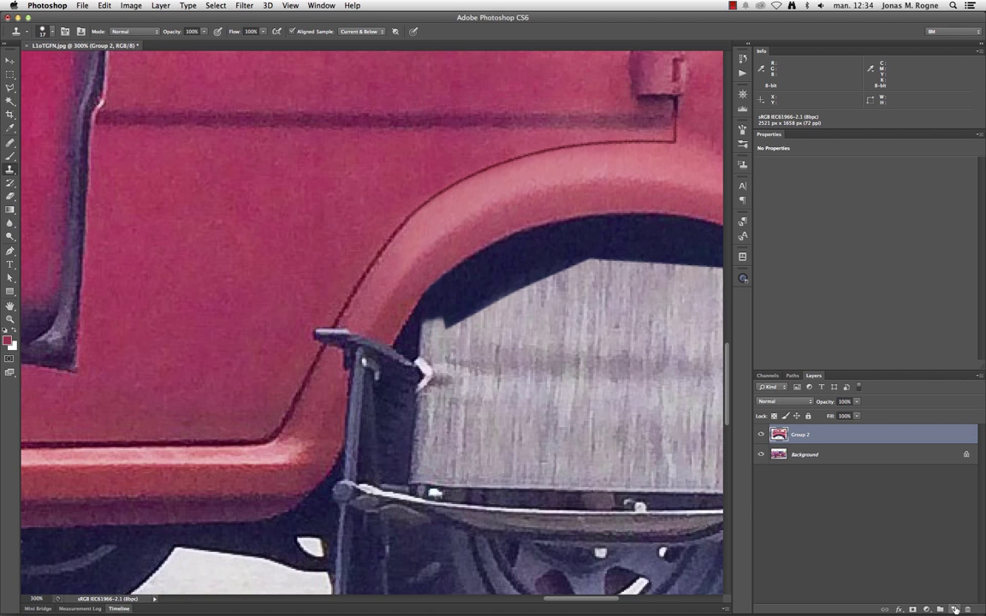
left_click(955, 609)
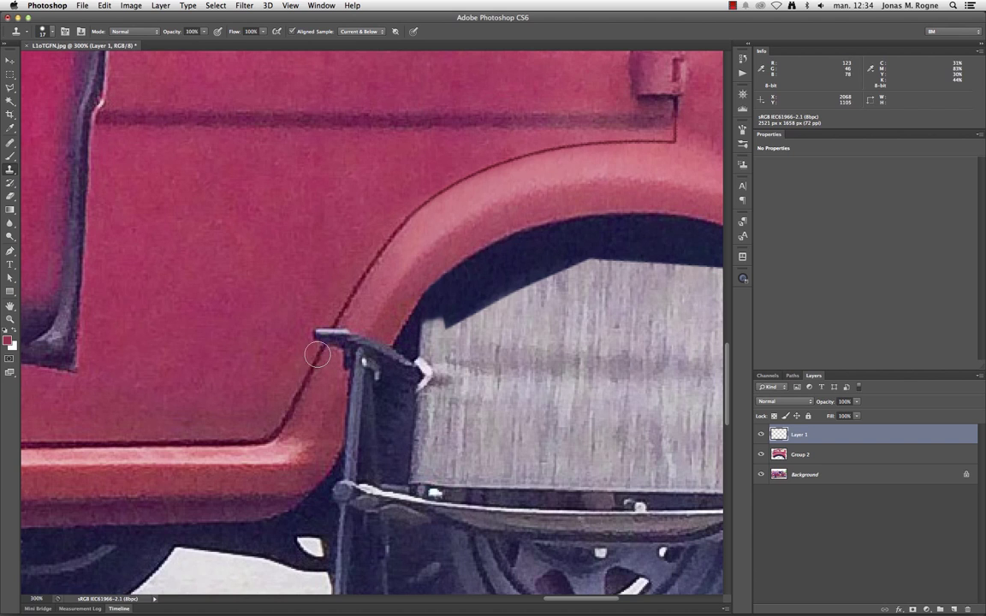
- Clone fender red over the chair's top bar with a 14 px stamp, then heal it
left_click_drag(318, 335, 359, 342)
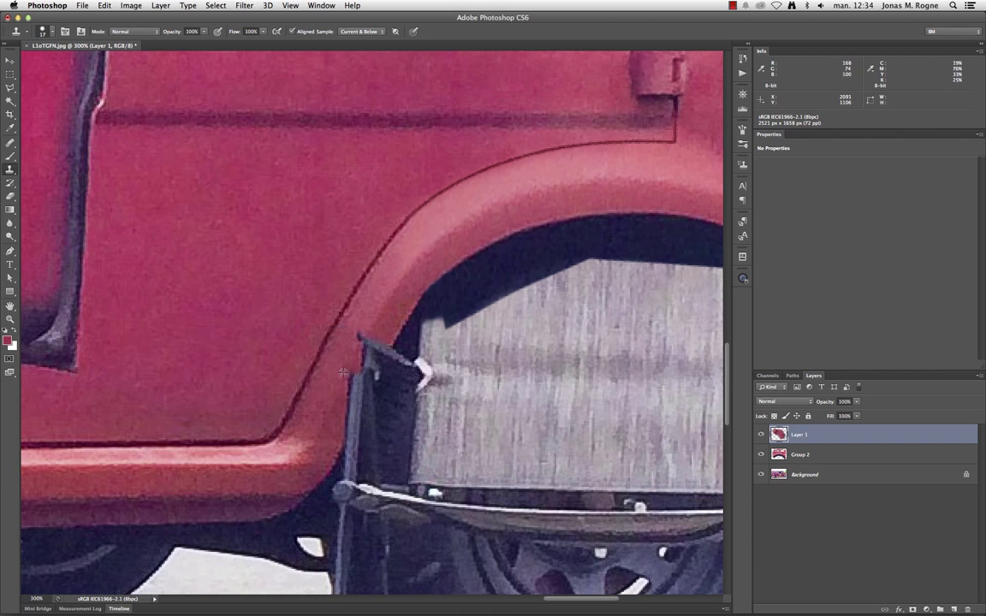
right_click(342, 372)
key("Return")
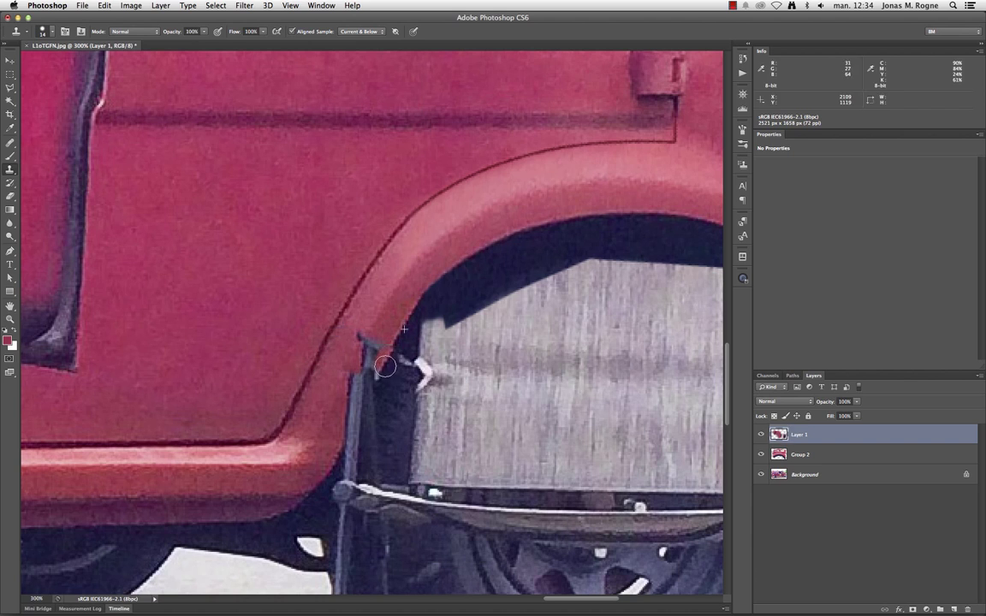
left_click_drag(353, 385, 376, 354)
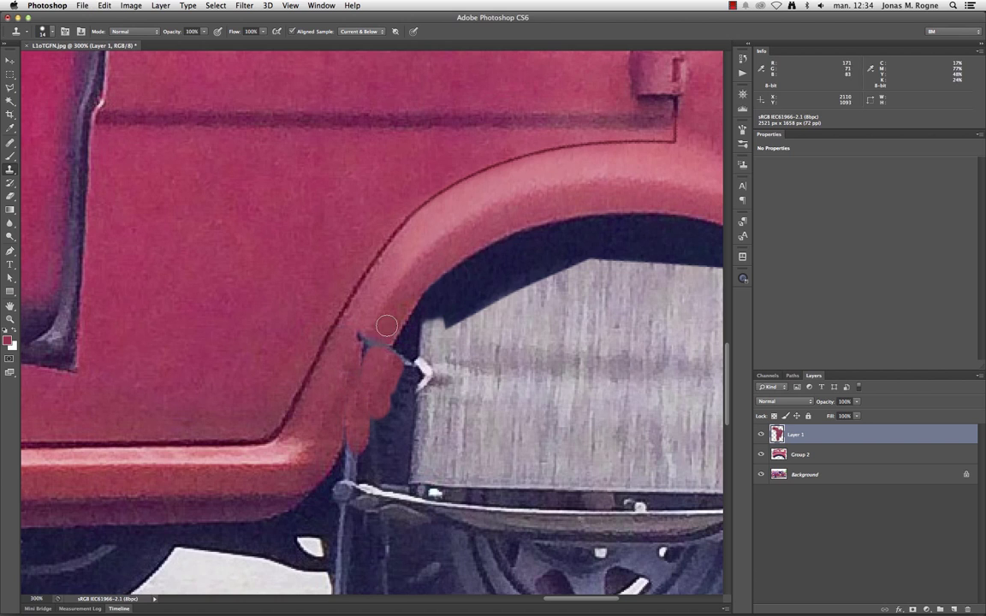
key("j")
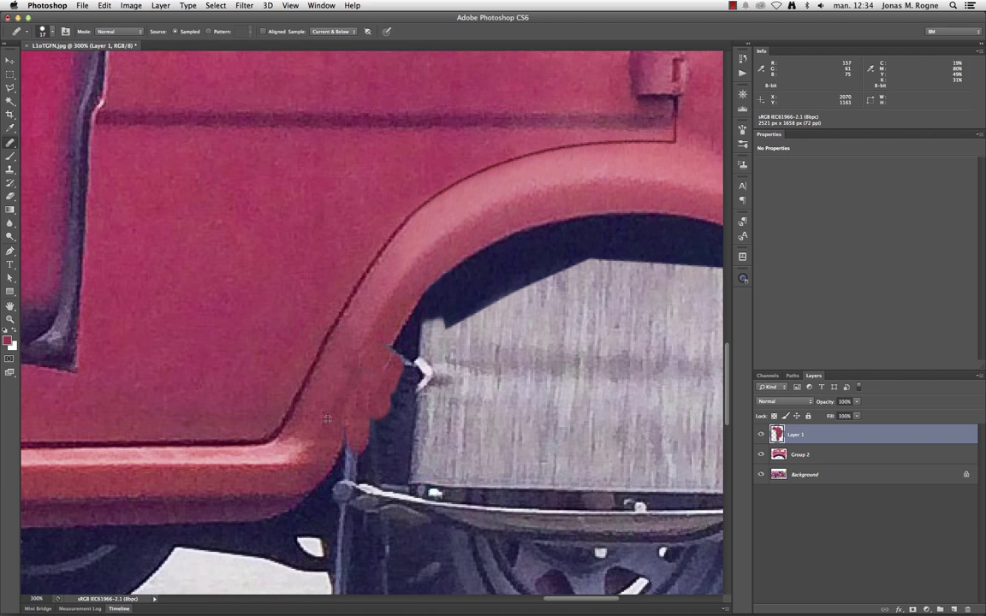
mouse_move(329, 409)
left_mouse_down()
mouse_move(348, 428)
mouse_move(381, 396)
left_mouse_up()
- Rebuild the fender edge along its curve and shade the bumper–chair-leg junction
key("s")
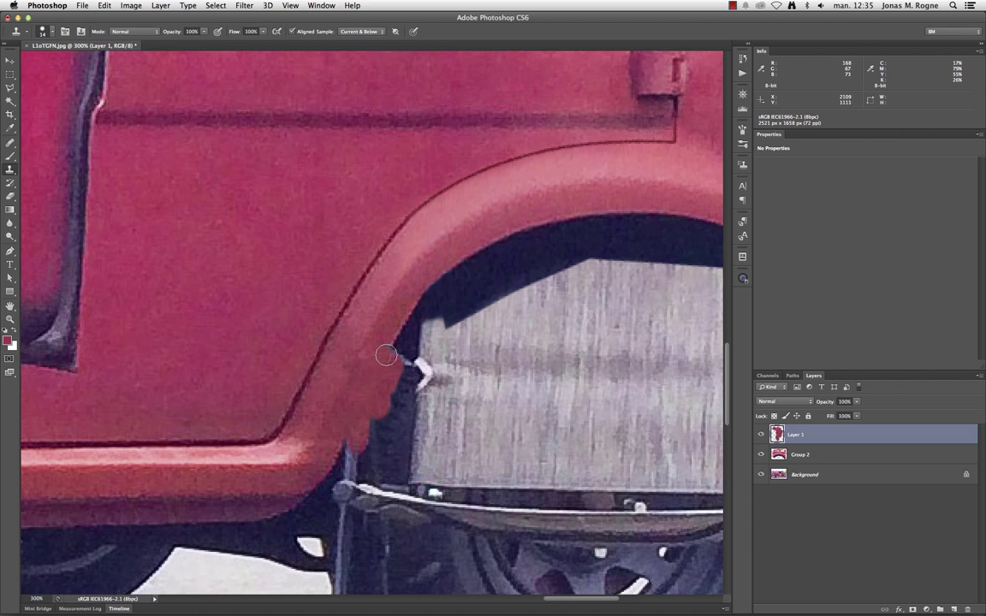
left_click_drag(385, 355, 347, 422)
key("j")
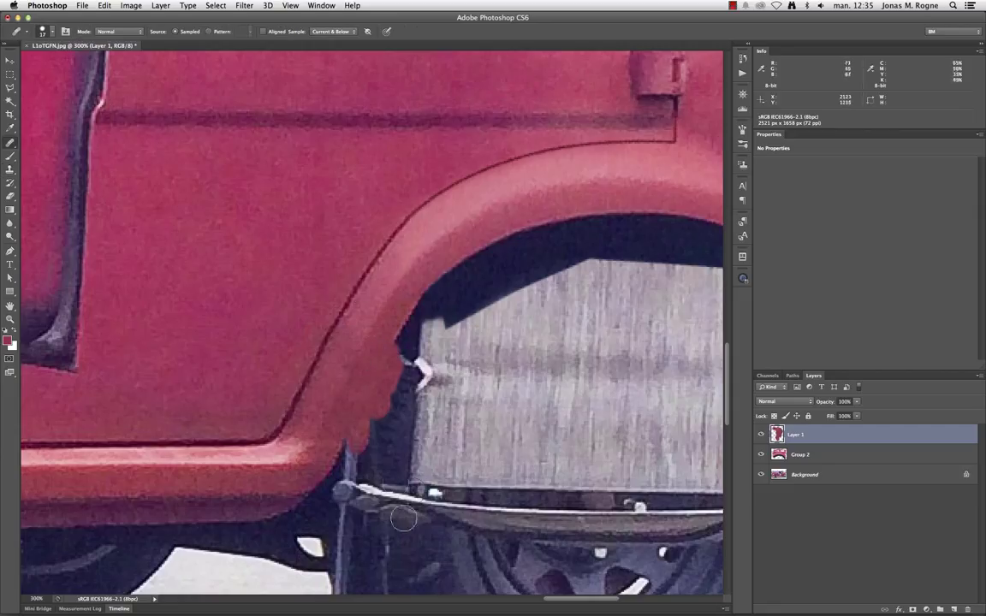
scroll(403, 518, "down", 5)
key("s")
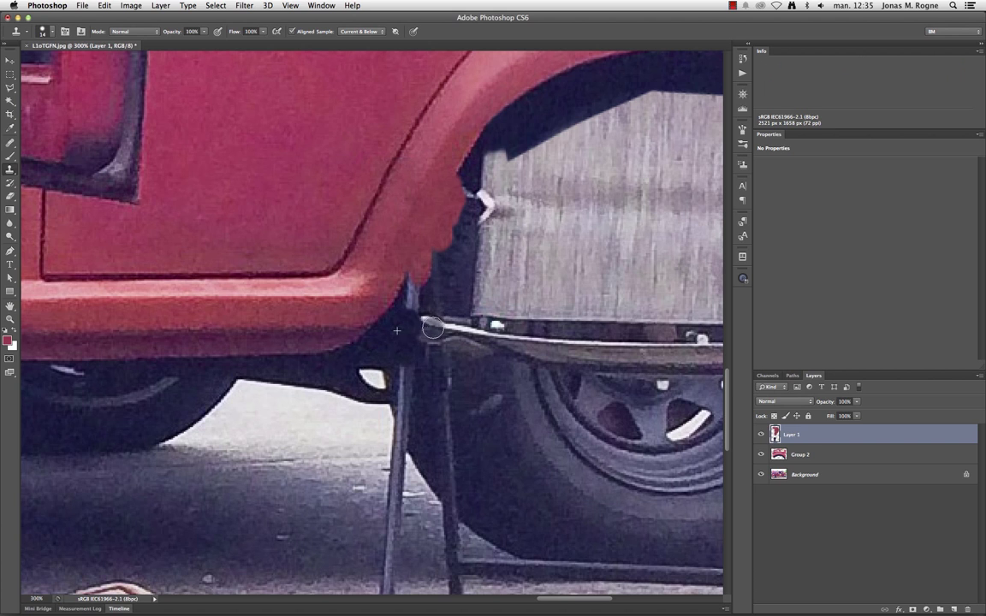
left_click_drag(432, 324, 408, 371)
- Undo the last clone patch and erase stray clone pixels along the arch edge
key("ctrl+s")
key("Escape")
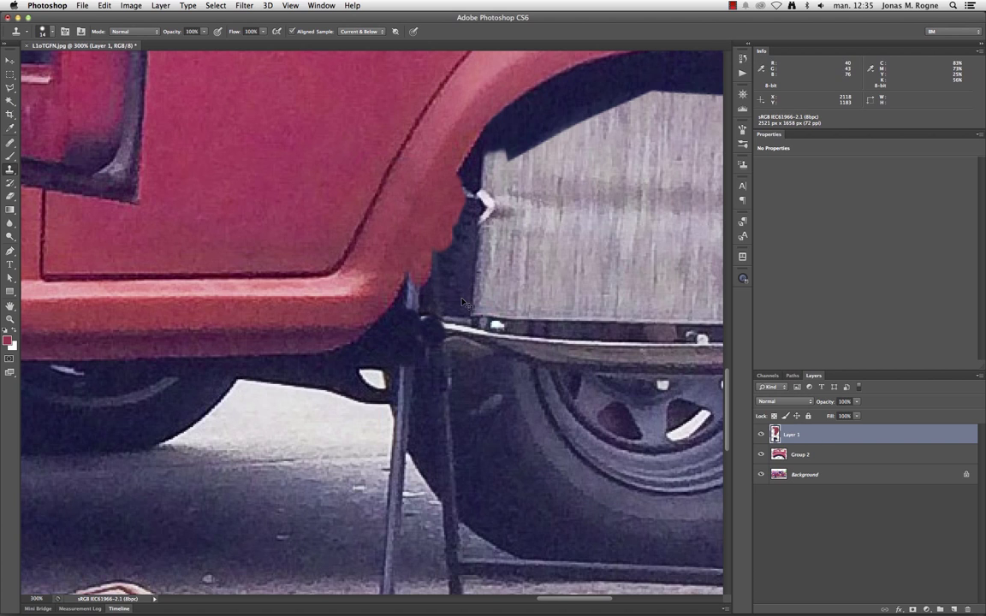
key("ctrl+z")
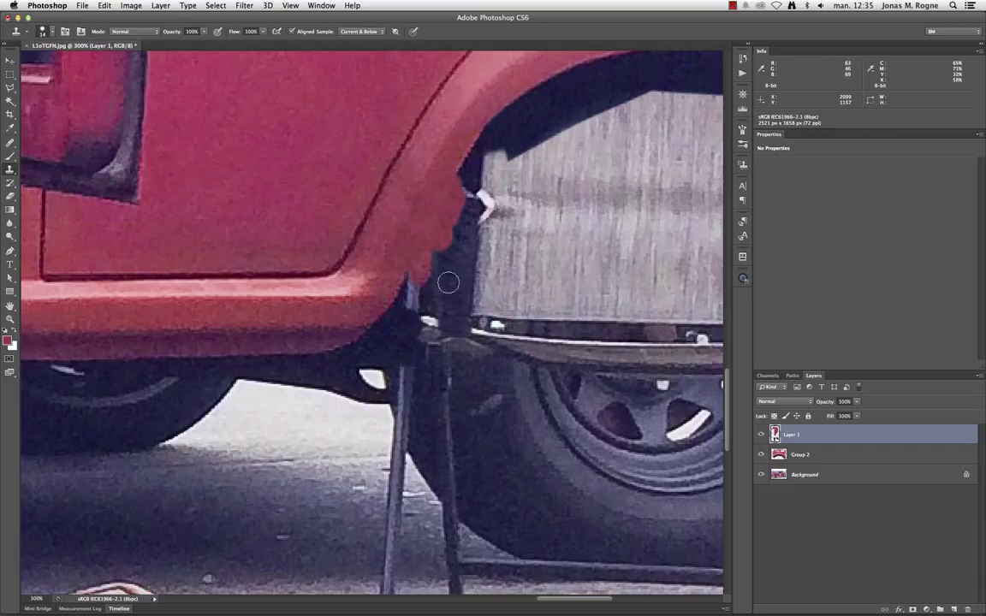
scroll(441, 282, "up", 3)
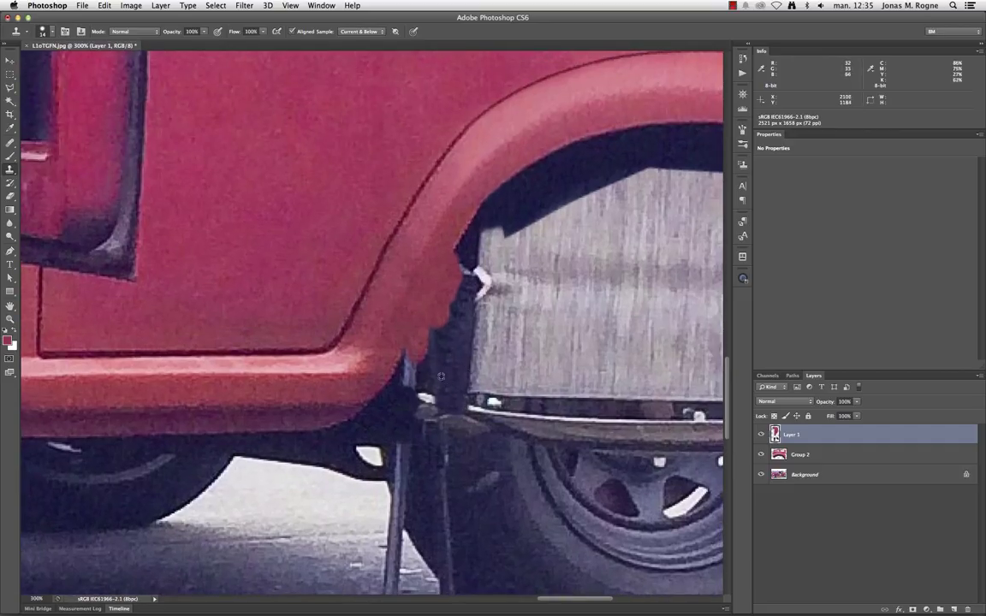
left_click(760, 434)
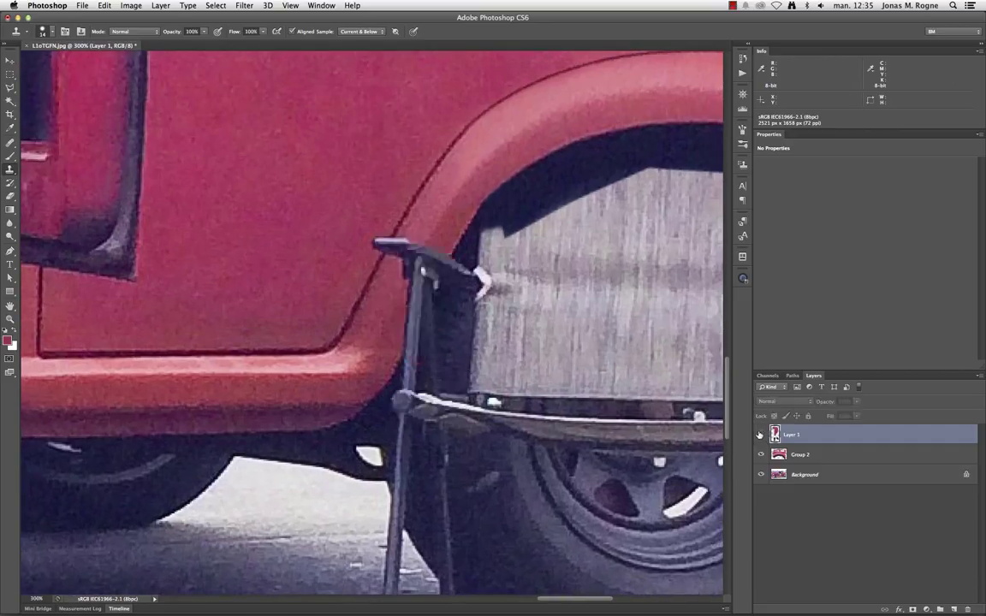
left_click(761, 434)
key("e")
mouse_move(449, 320)
left_mouse_down()
mouse_move(448, 299)
mouse_move(450, 420)
left_mouse_up()
- Lasso a piece of fender beside the arch and copy it to a new layer
key("m")
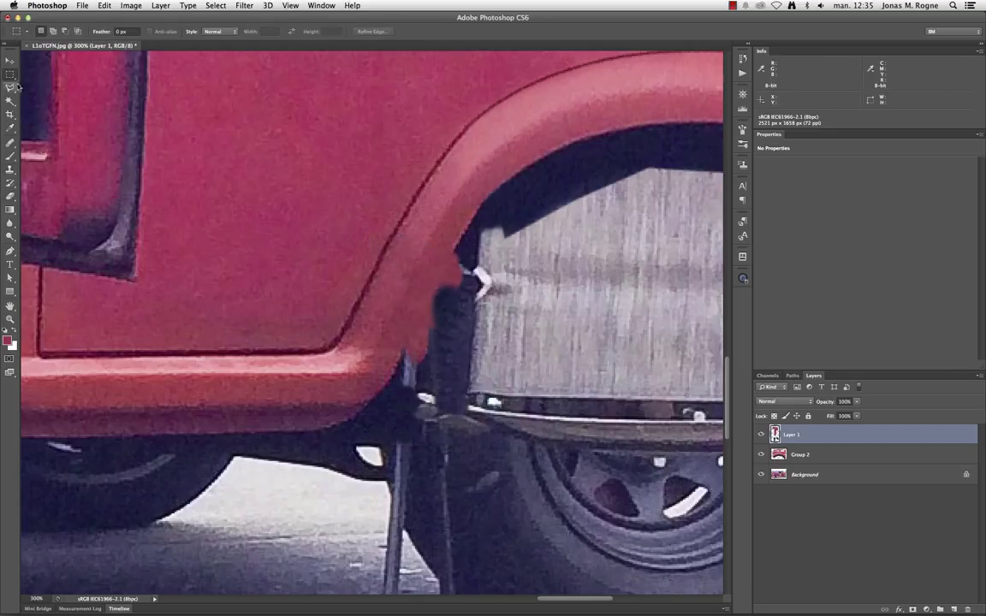
scroll(495, 203, "up", 3)
scroll(494, 202, "right", 3)
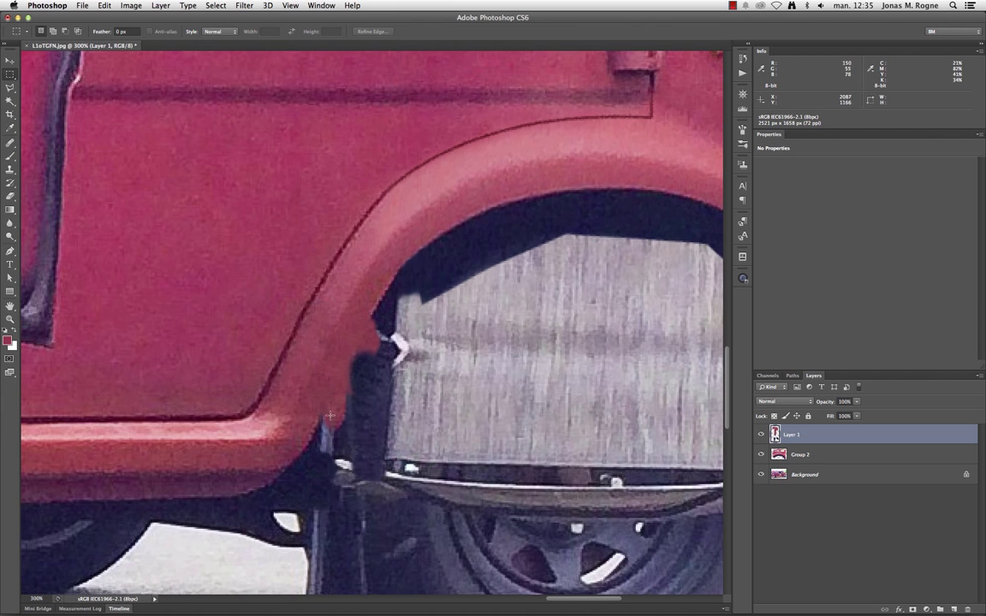
scroll(482, 207, "right", 5)
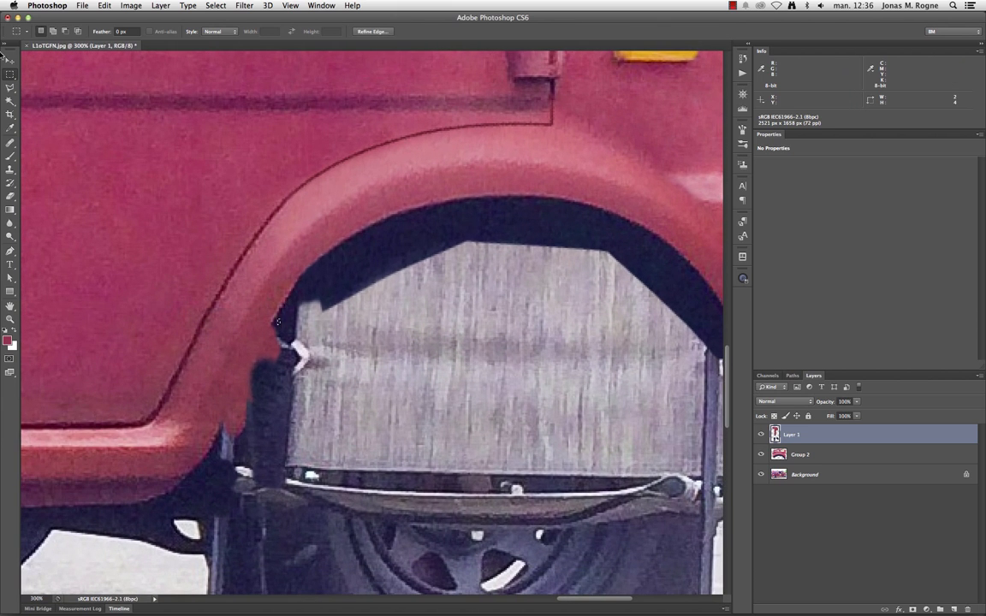
left_click(9, 87)
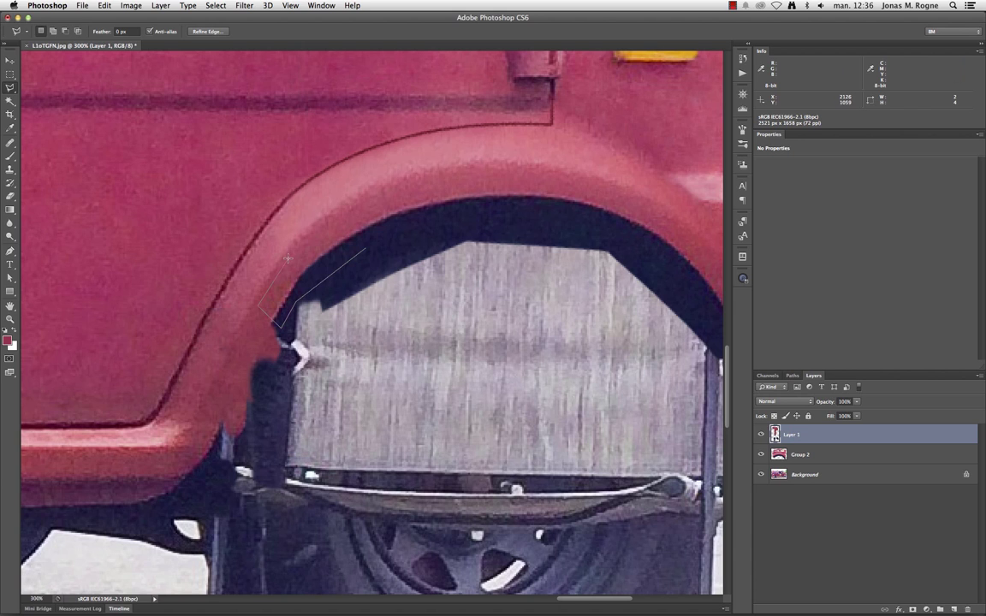
mouse_move(362, 235)
left_mouse_down()
mouse_move(376, 242)
mouse_move(407, 334)
mouse_move(385, 393)
left_mouse_up()
key("ctrl+j")
- Rotate the copied patch over the chair leg and warp it along the arch curve
key("ctrl+t")
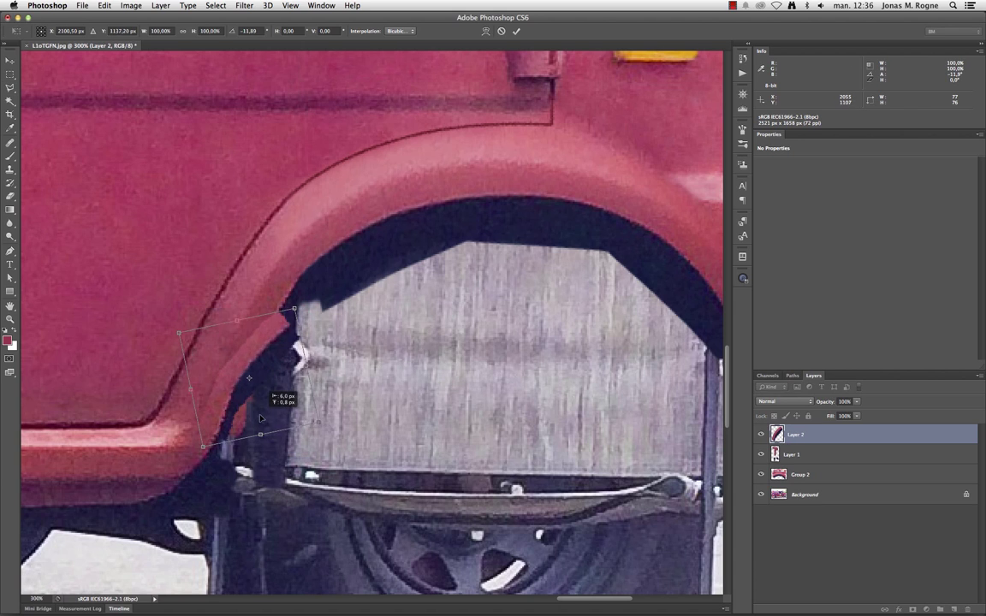
mouse_move(275, 351)
left_mouse_down()
mouse_move(251, 412)
mouse_move(214, 435)
left_mouse_up()
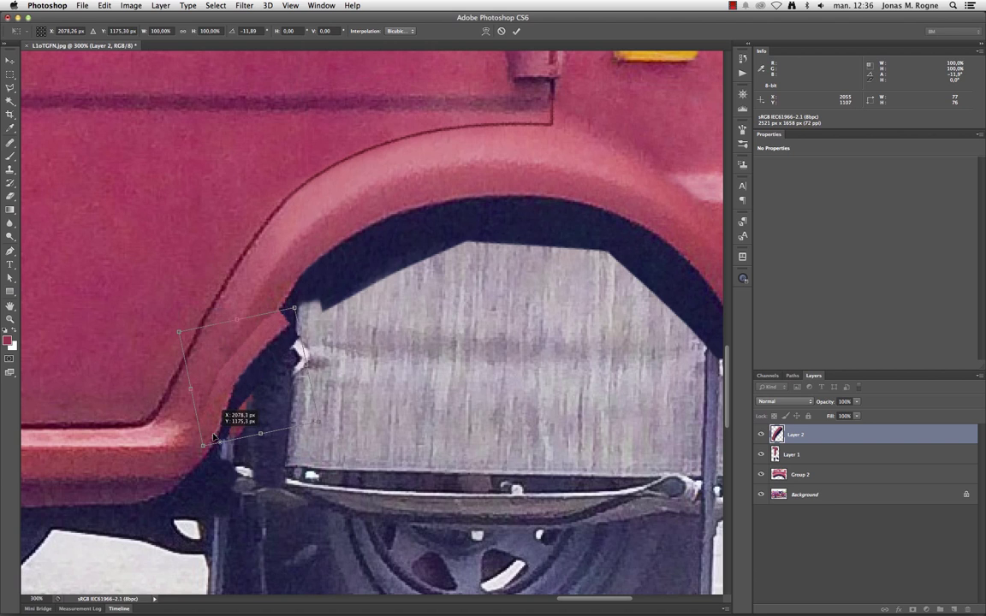
left_click_drag(316, 321, 340, 336)
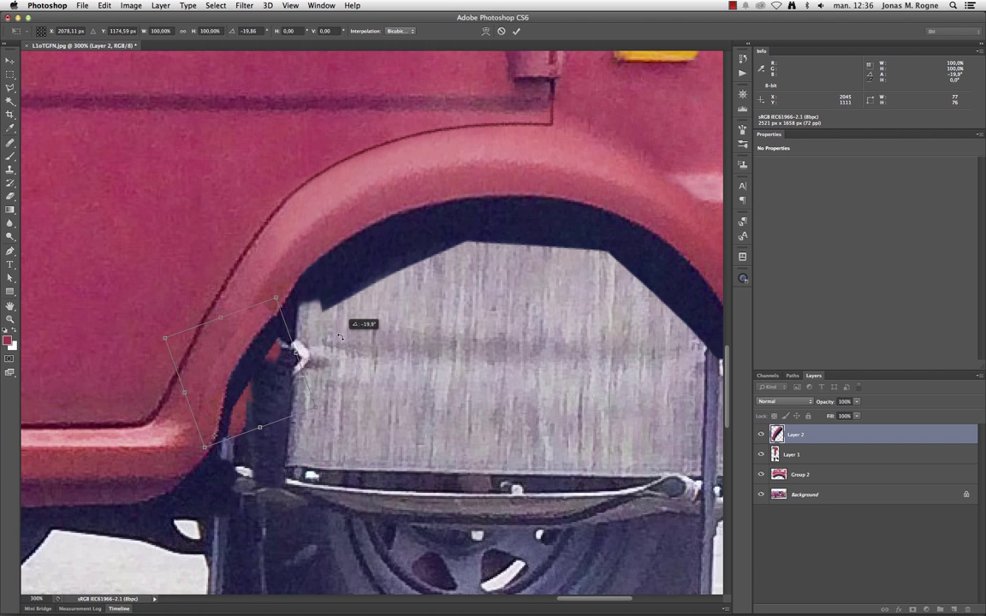
right_click(246, 345)
left_click(274, 418)
left_click_drag(210, 347, 266, 320)
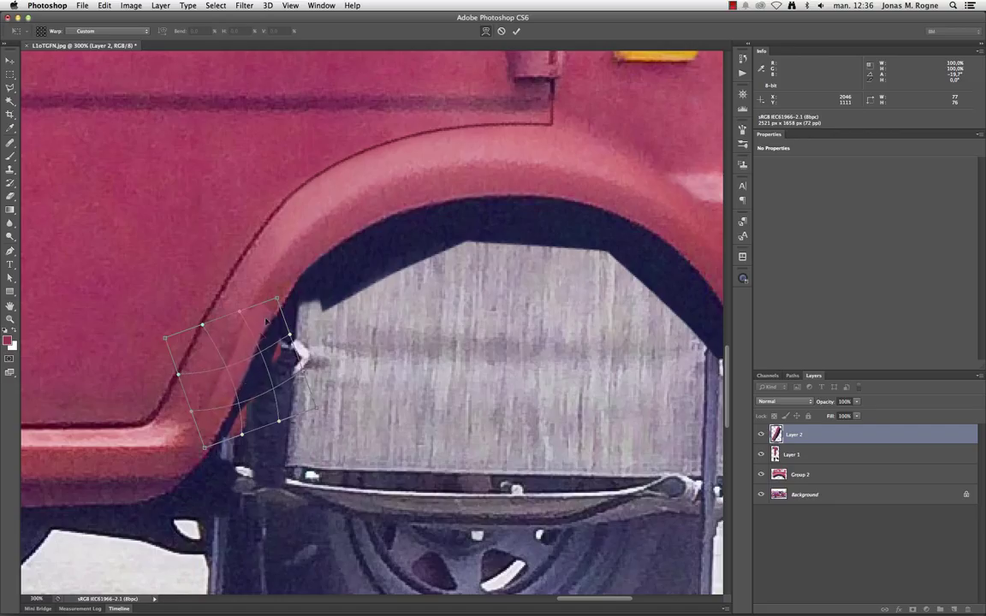
key("super+minus")
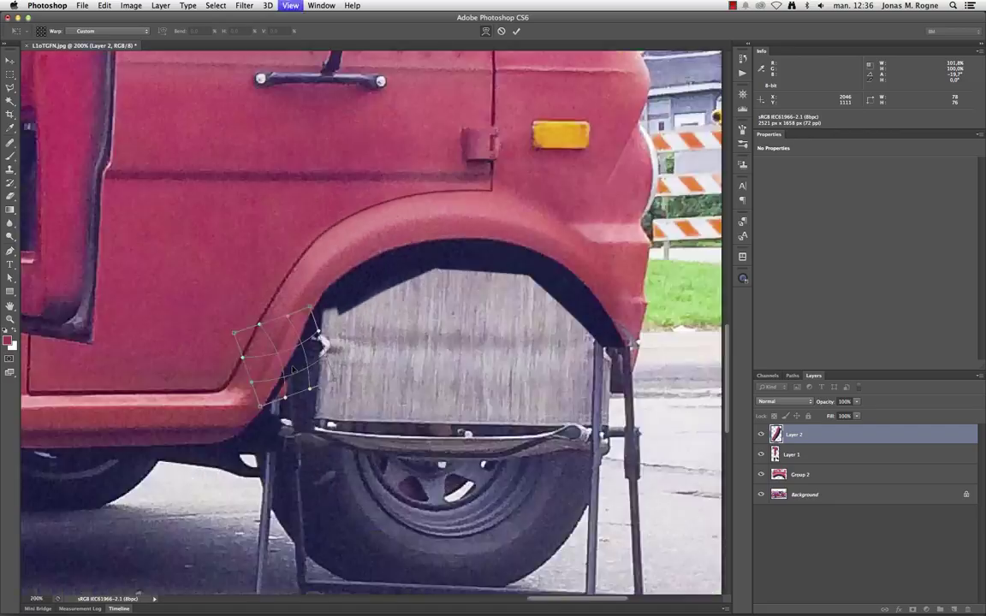
key("super+minus")
key("super+plus")
key("super+plus")
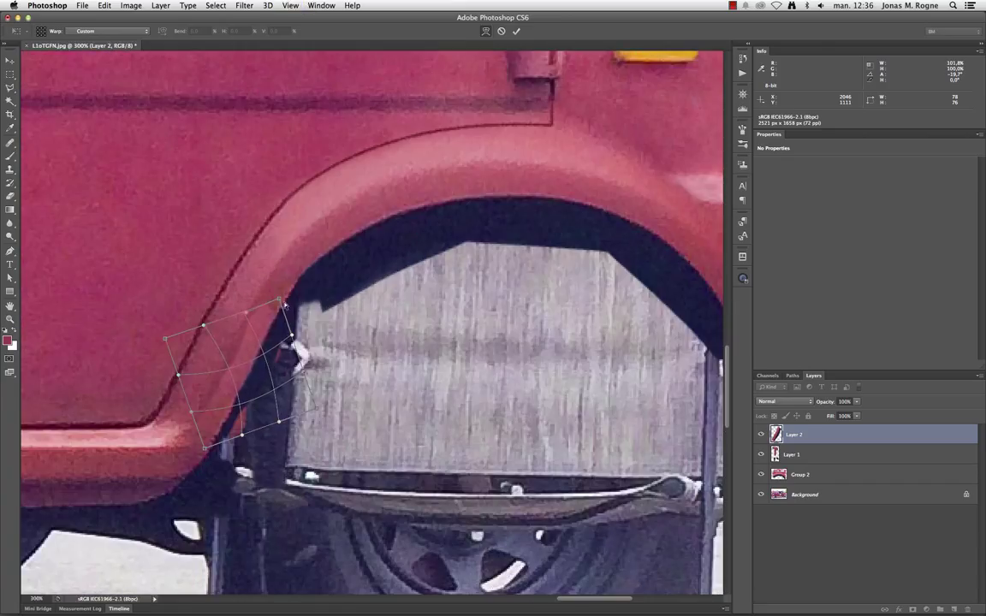
key("Return")
- Brighten the warped fender patch with Curves, raising the highlight endpoint to 255
key("l")
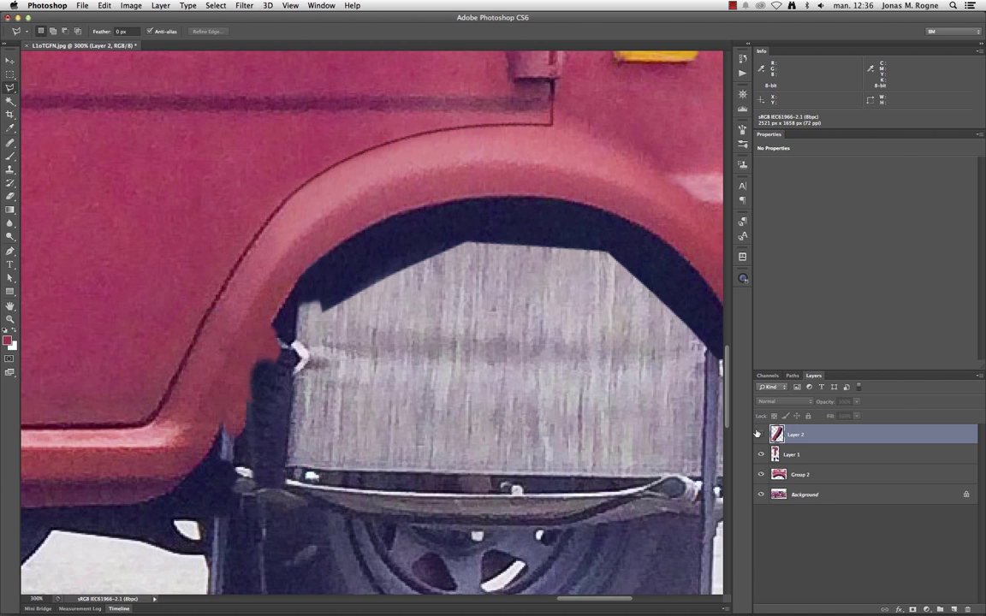
key("super+m")
left_click_drag(693, 263, 692, 269)
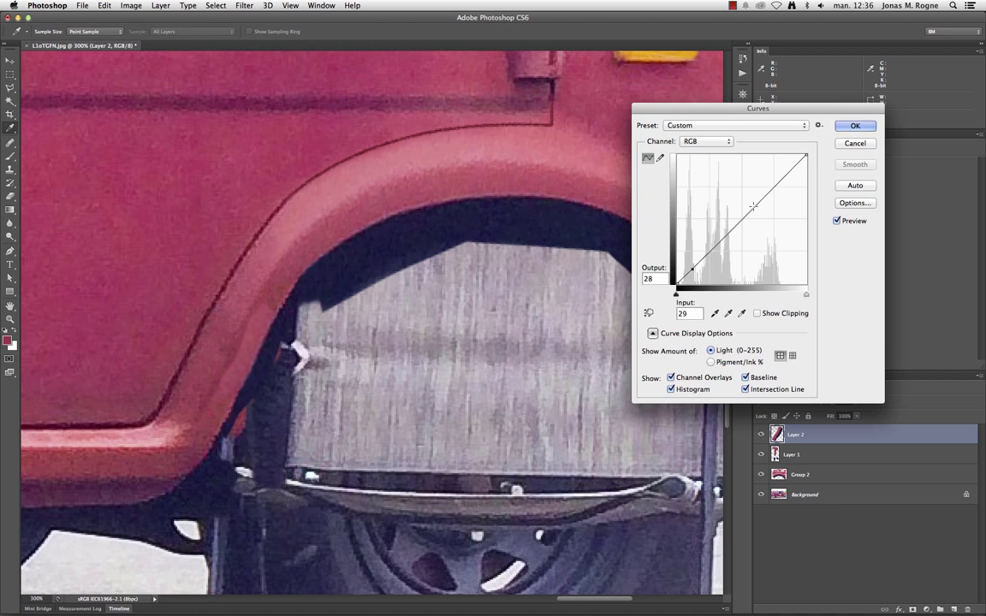
left_click_drag(805, 154, 807, 173)
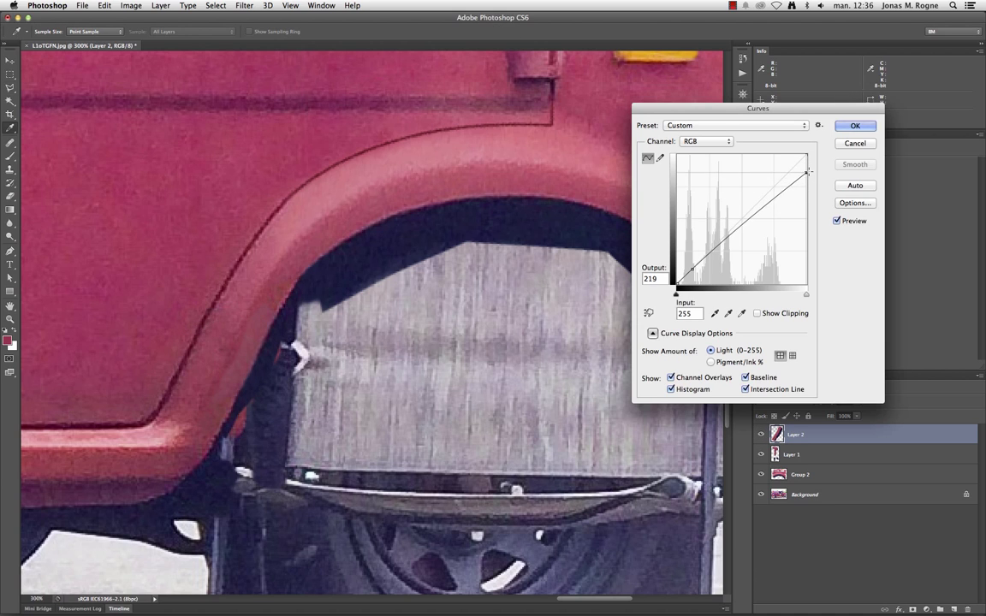
key("Up")
key("Up")
key("Up")
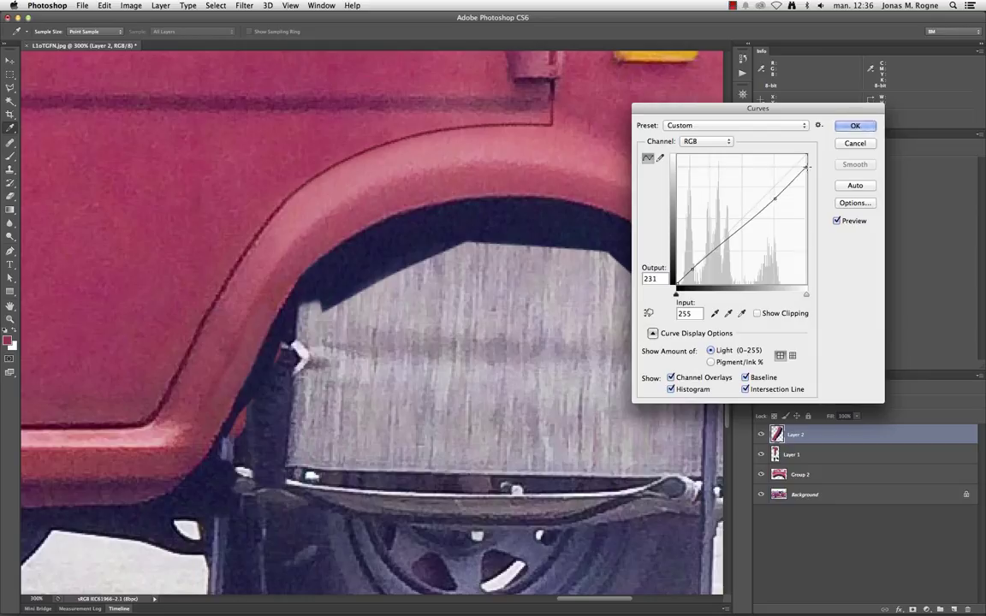
key("shift+Up")
key("shift+Up")
key("shift+Up")
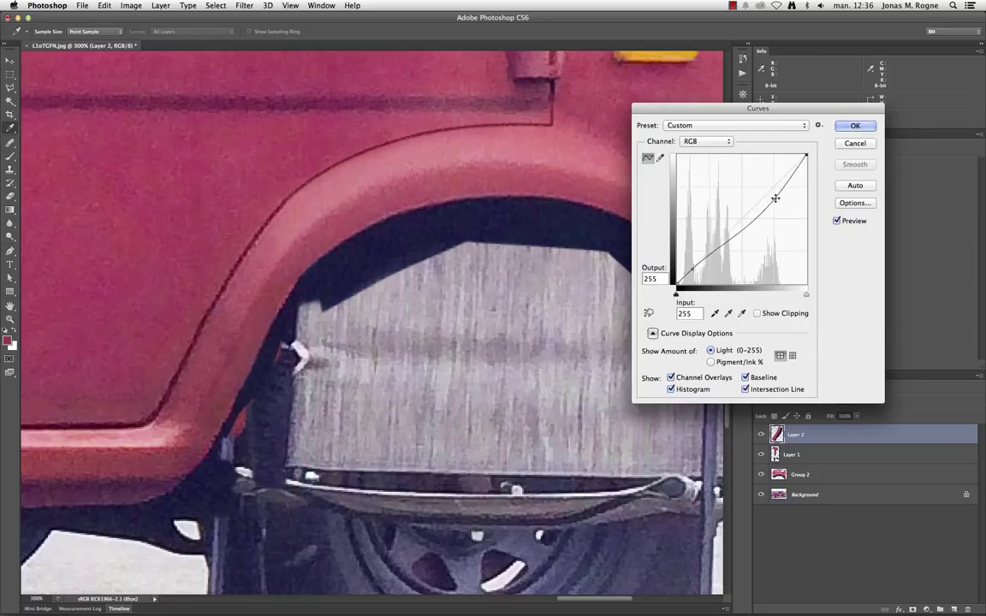
key("Return")
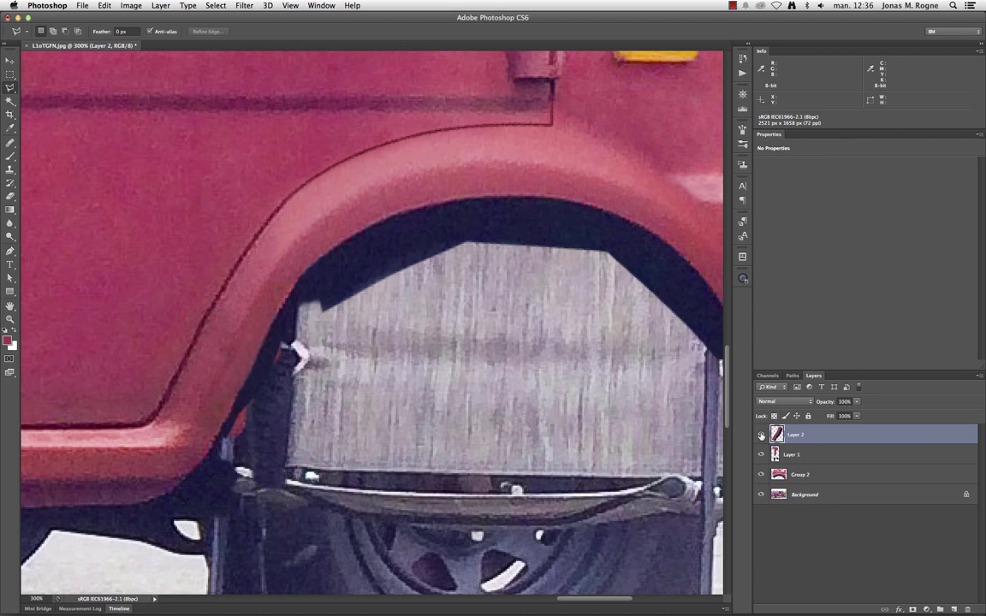
- Add a layer mask to Layer 2 and set up a black brush, zoomed to 400% on the arch
left_click(912, 609)
key("b")
right_click(214, 328)
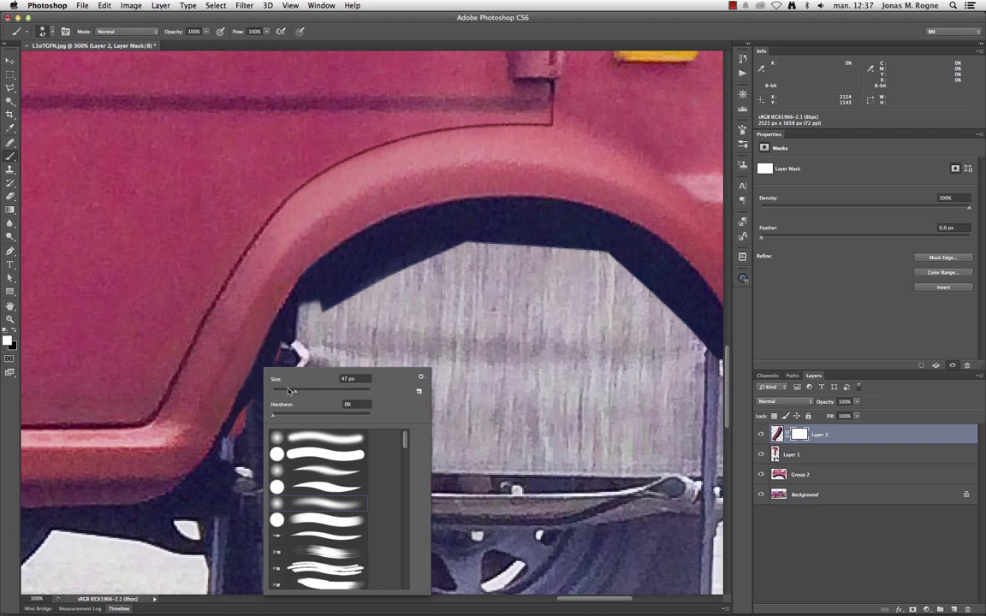
key("Return")
left_click(14, 331)
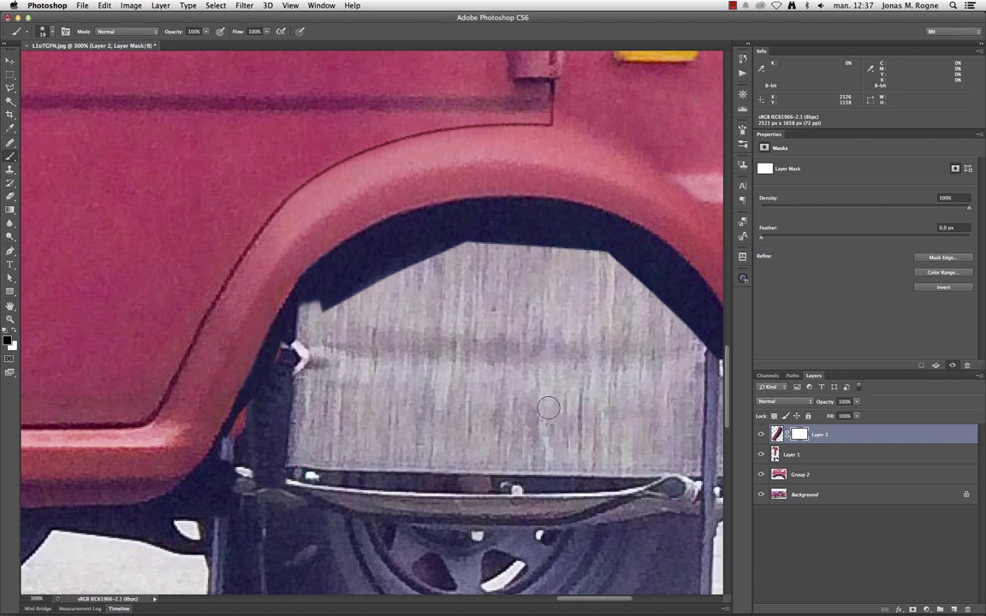
key("ctrl+0")
key("ctrl+1")
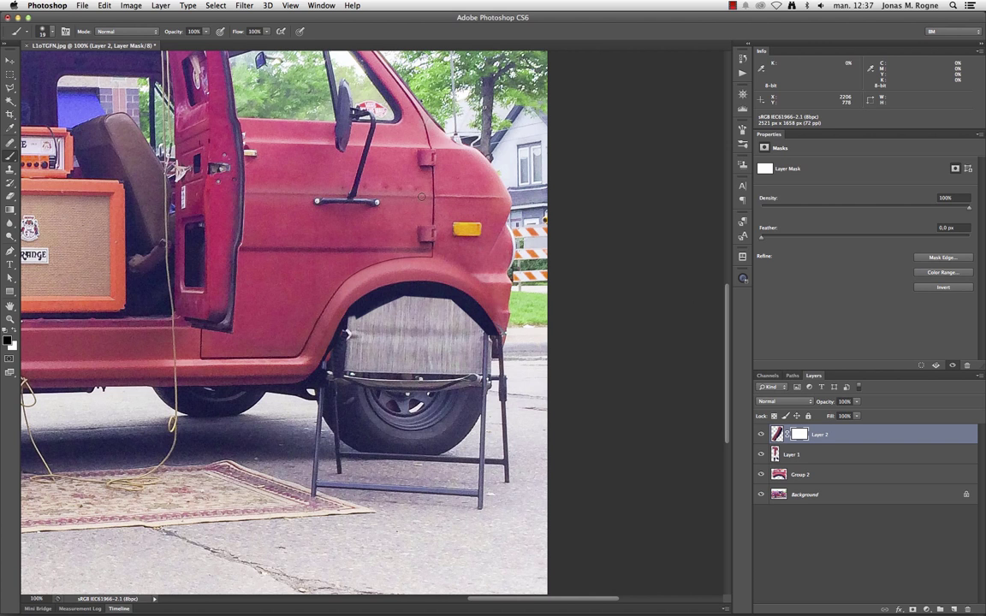
key("ctrl+plus")
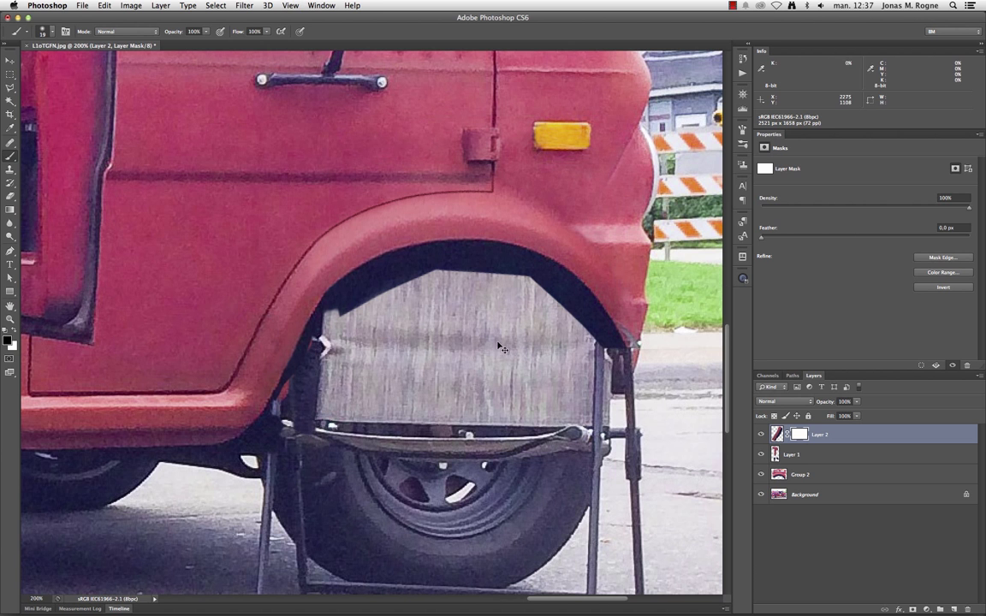
key("ctrl+plus")
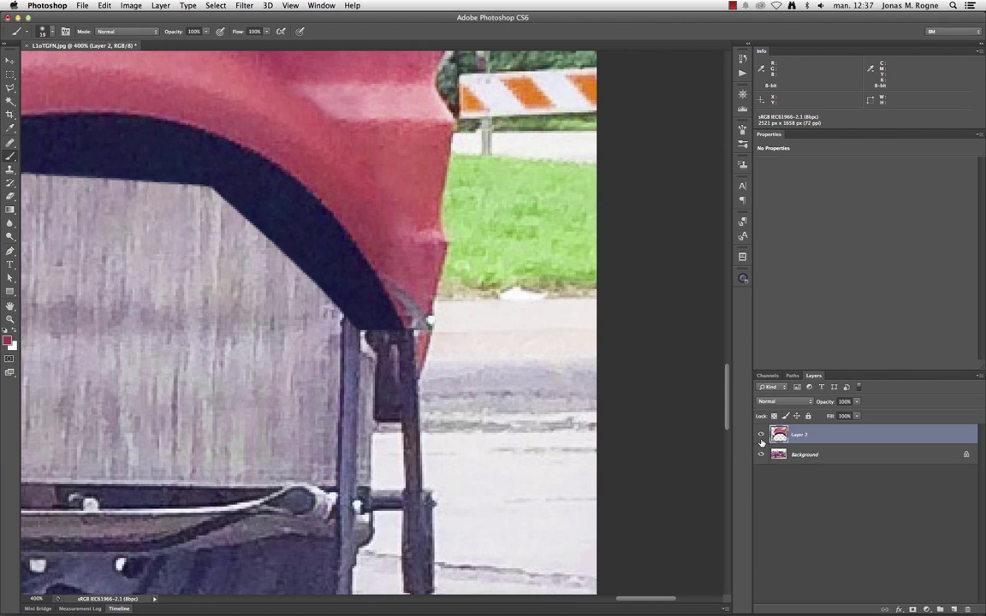
- Clone the dark wheel-arch rim over the chair's right leg bar with the Clone Stamp
key("s")
right_click(377, 246)
key("Escape")
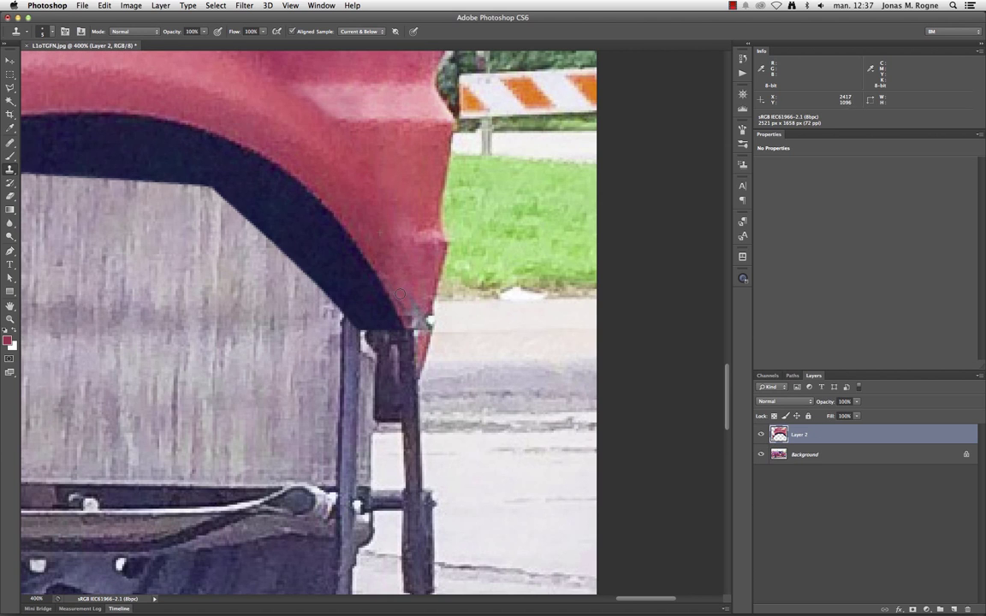
left_click(430, 325, "alt")
left_click_drag(355, 330, 403, 375)
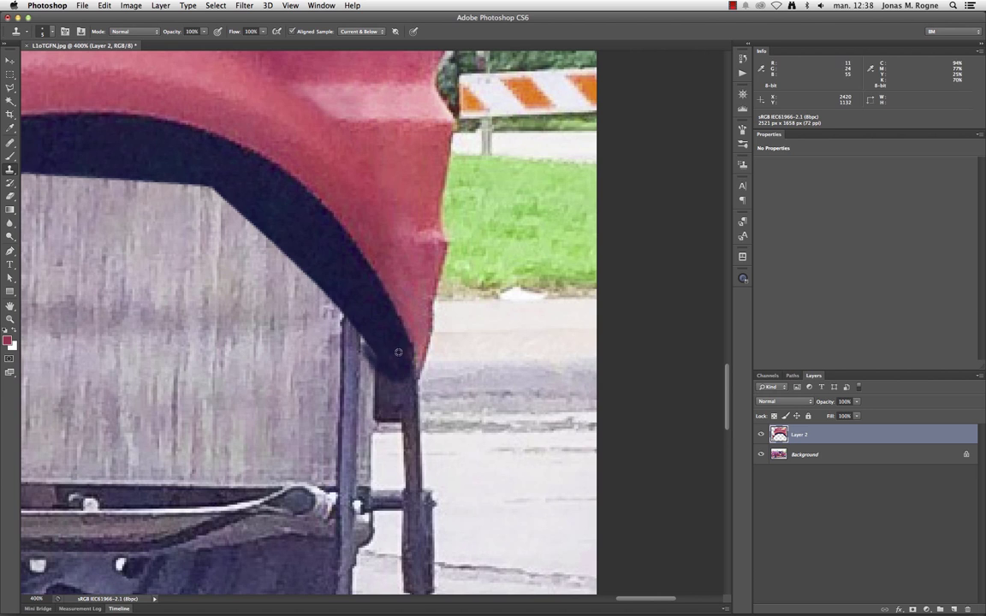
- Compare with Layer 2 hidden, extend the cloned rim up the arch edge, and add a new layer
key("super+minus")
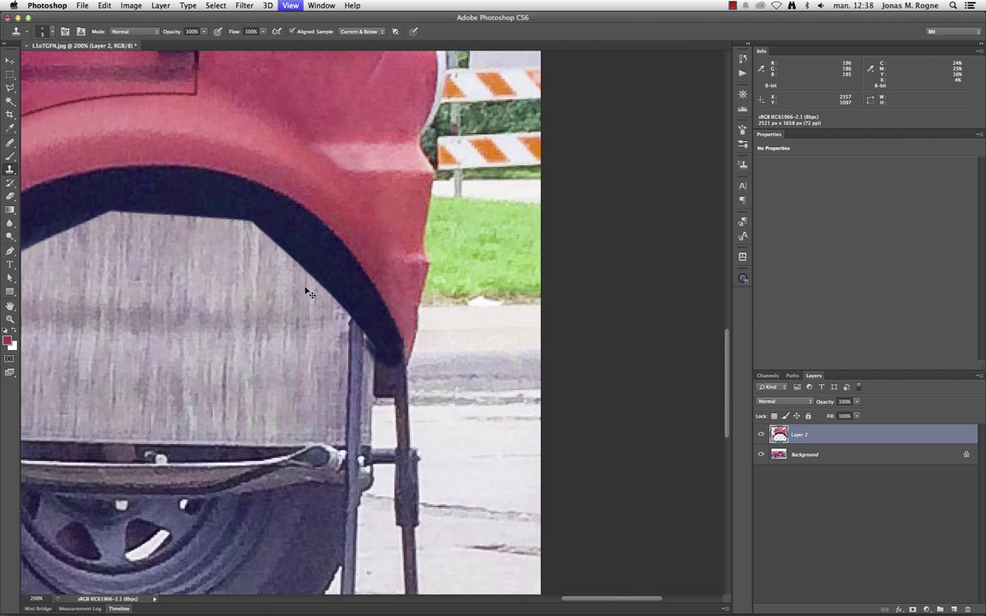
left_click(761, 434)
key("super+plus")
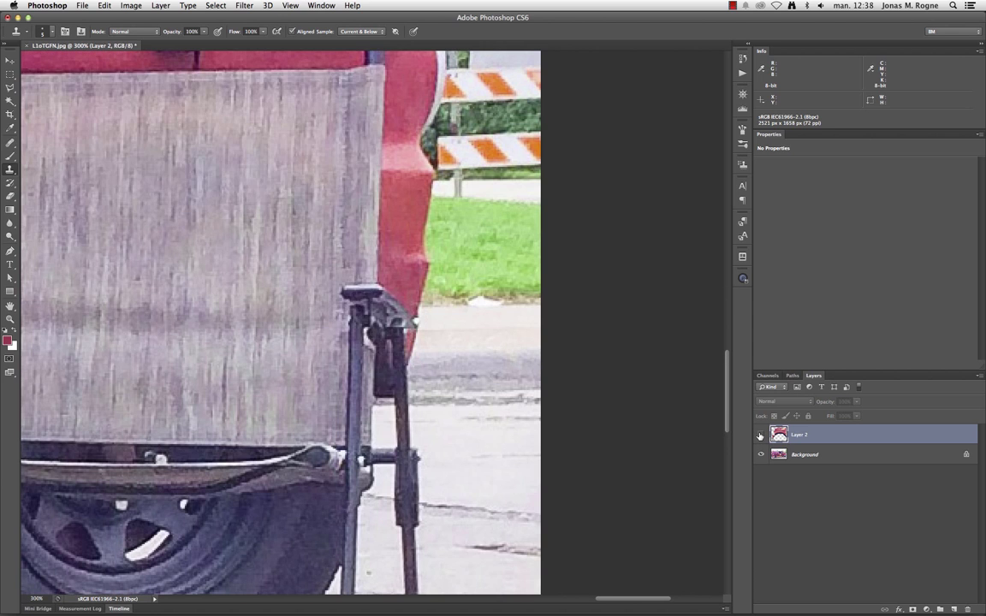
left_click(761, 435)
left_click_drag(383, 362, 377, 349)
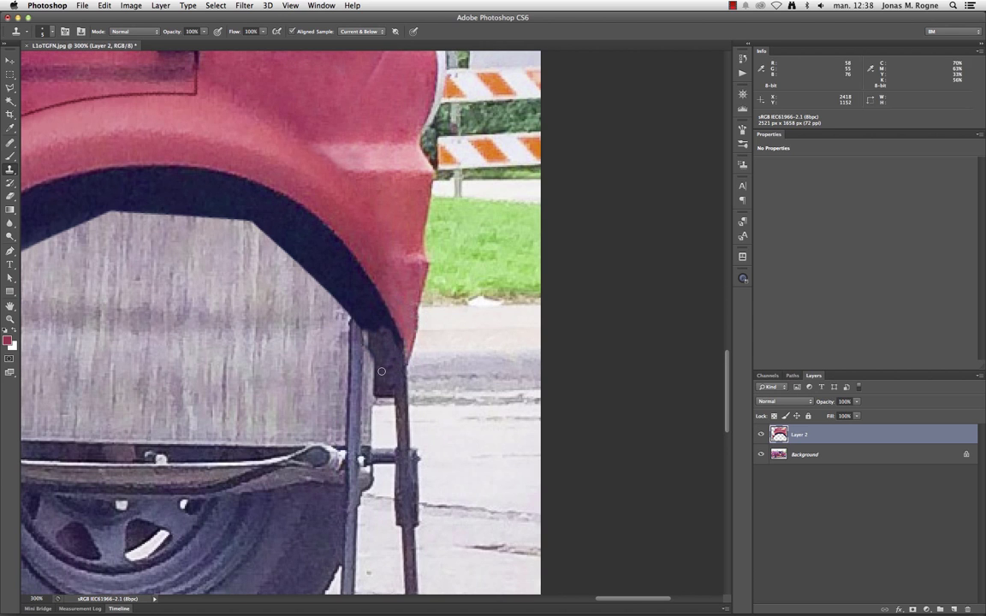
mouse_move(377, 349)
left_mouse_down()
mouse_move(382, 329)
mouse_move(347, 287)
mouse_move(369, 326)
mouse_move(338, 317)
left_mouse_up()
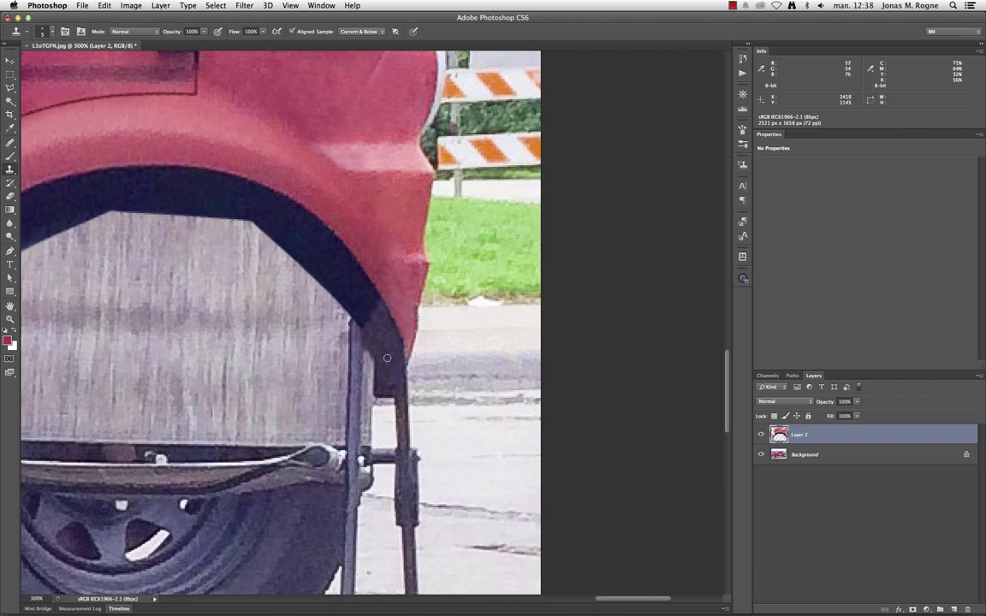
left_click(955, 607)
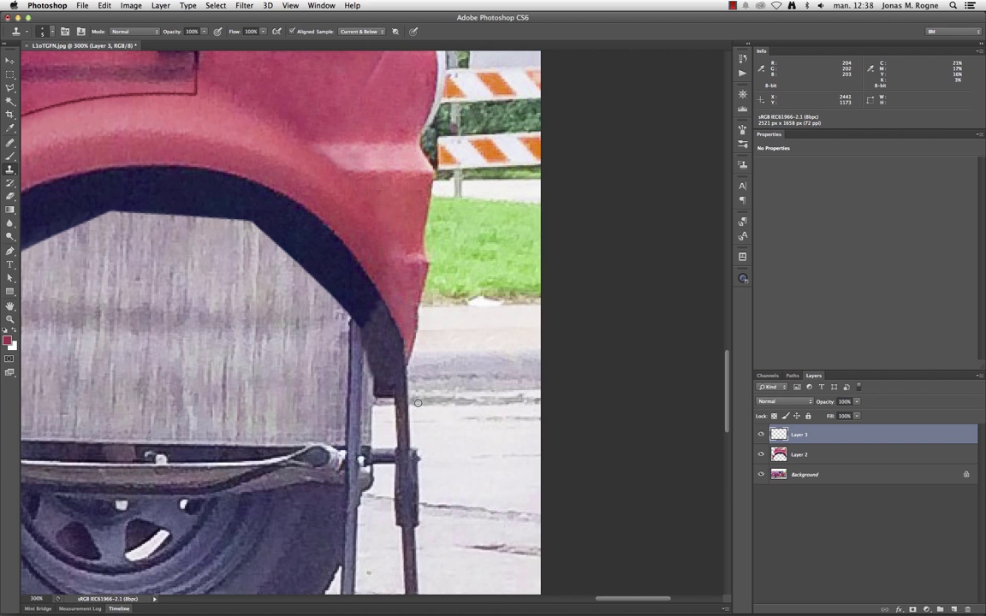
- Clone road texture over the top of the thin post, comparing against the original
left_click_drag(411, 400, 363, 361)
mouse_move(435, 415)
left_mouse_down()
mouse_move(438, 437)
mouse_move(400, 432)
left_mouse_up()
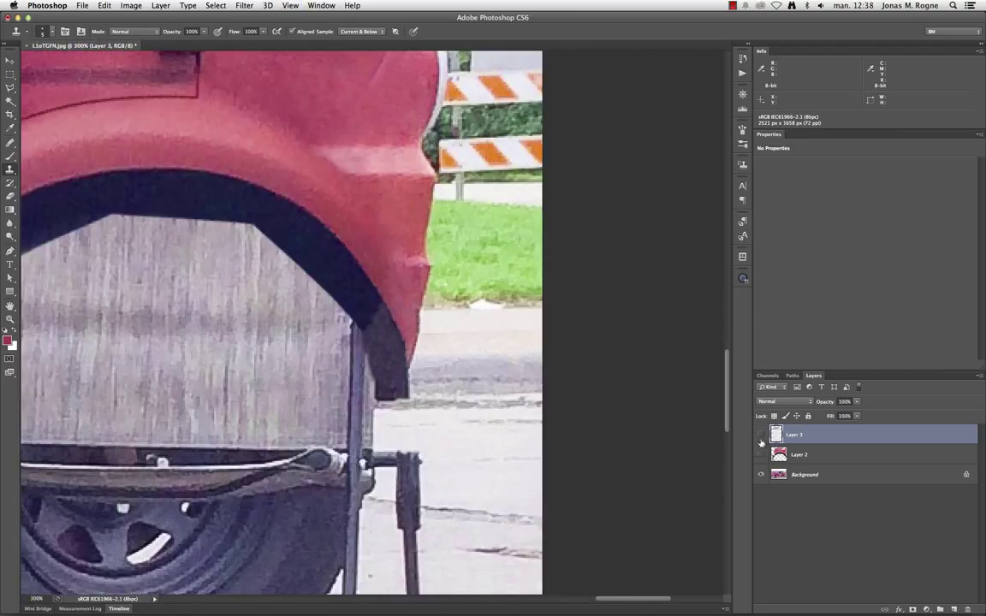
mouse_move(761, 441)
left_mouse_down()
mouse_move(762, 456)
mouse_move(675, 450)
left_mouse_up()
left_click(761, 455)
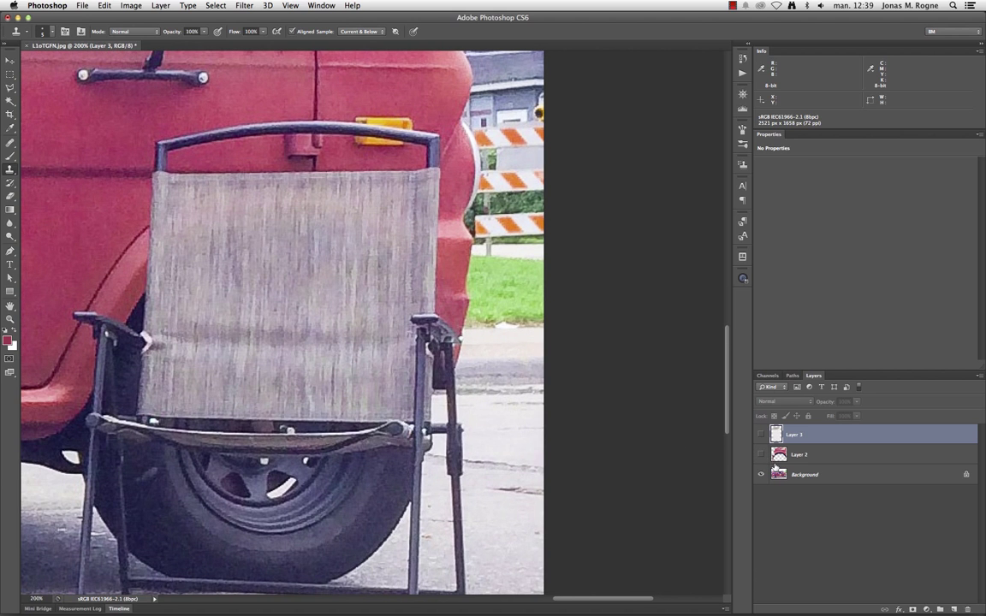
key("ctrl+plus")
left_click_drag(761, 454, 752, 437)
- Paint road over the fender's lower corner and dark rim texture over the grey board edge
left_click_drag(491, 366, 422, 336)
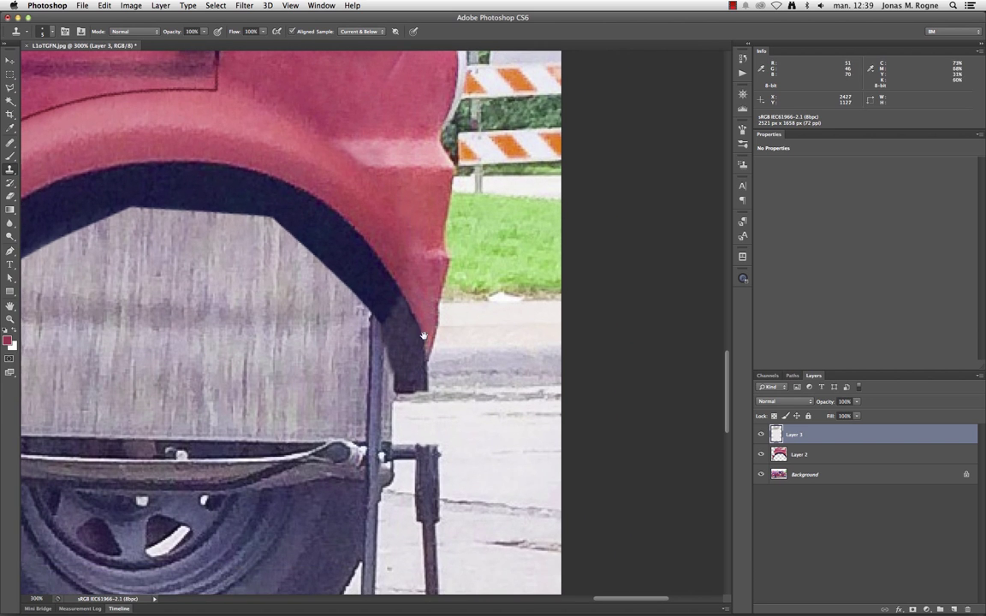
key("ctrl+plus")
left_click_drag(465, 401, 438, 409)
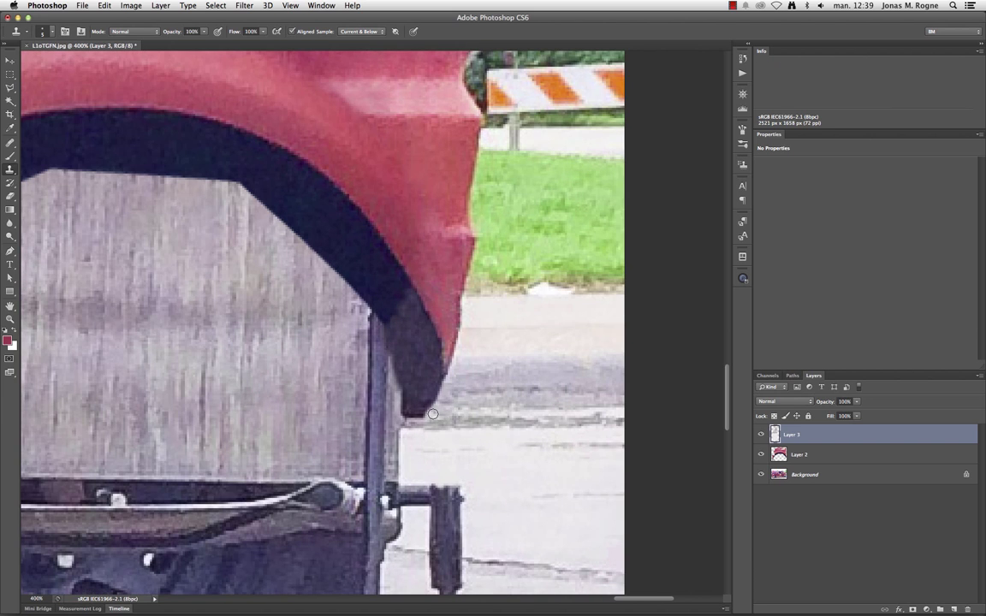
key("ctrl+minus")
key("ctrl+plus")
key("ctrl+plus")
key("ctrl+plus")
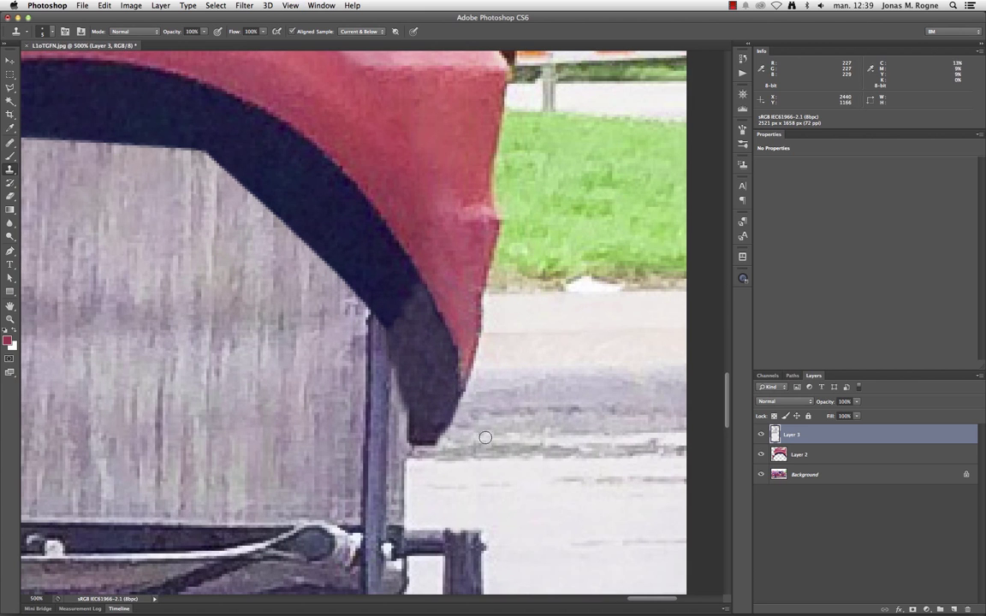
mouse_move(426, 359)
left_mouse_down()
mouse_move(385, 330)
mouse_move(396, 323)
mouse_move(398, 275)
mouse_move(413, 288)
mouse_move(381, 288)
mouse_move(380, 255)
mouse_move(394, 248)
left_mouse_up()
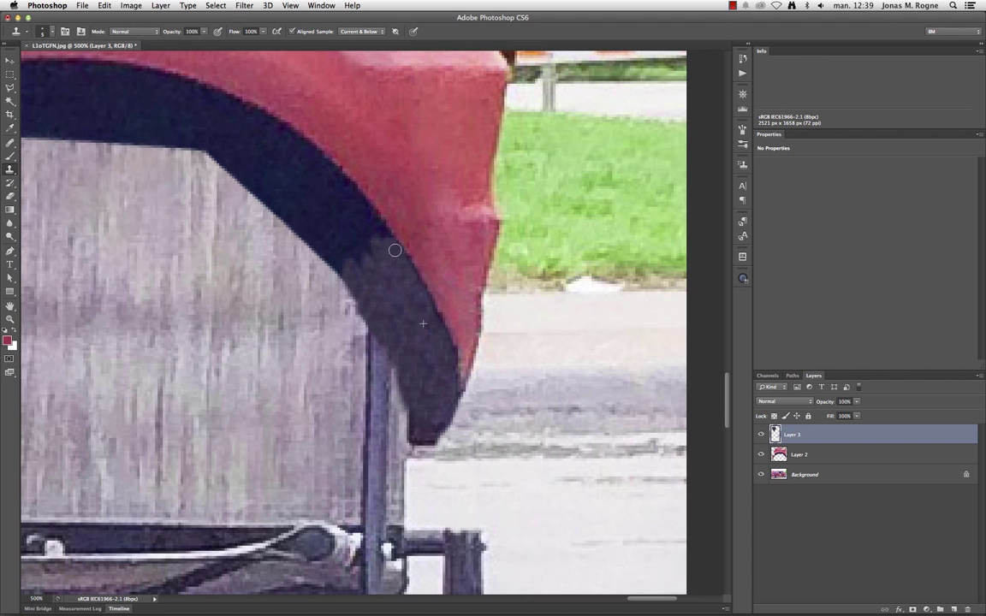
- Mask Layer 3, fade the cloned patch's edge with a gradient, and merge it into Layer 2
left_click(912, 609)
key("g")
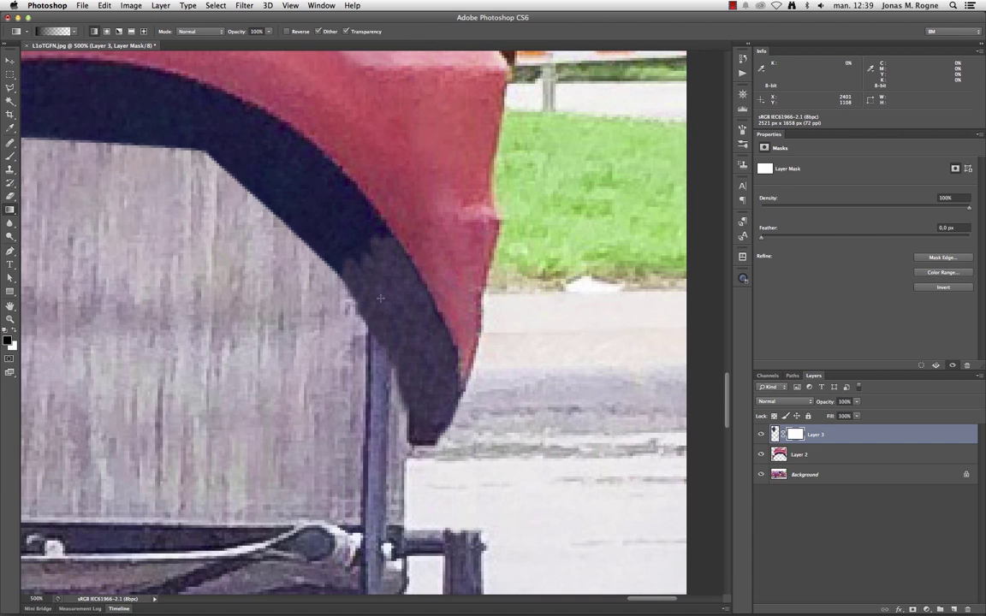
key("ctrl+i")
key("ctrl+i")
left_click_drag(370, 268, 431, 379)
key("ctrl+i")
key("ctrl+e")
- Add a new empty Layer 3 and switch to Clone Stamp, zoomed to 300% on the chair's legs
key("ctrl+minus")
key("ctrl+minus")
key("ctrl+minus")
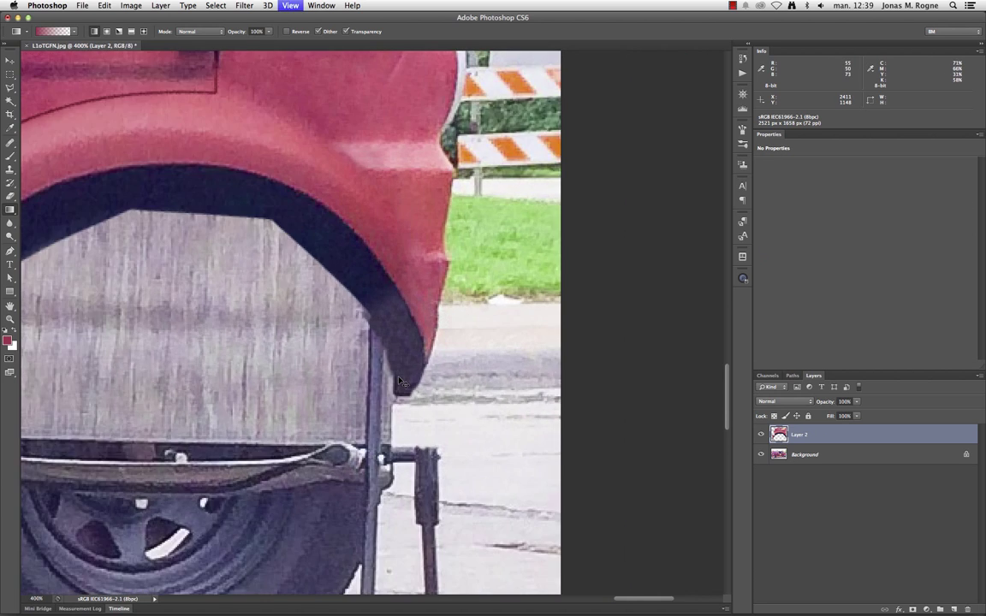
key("ctrl+plus")
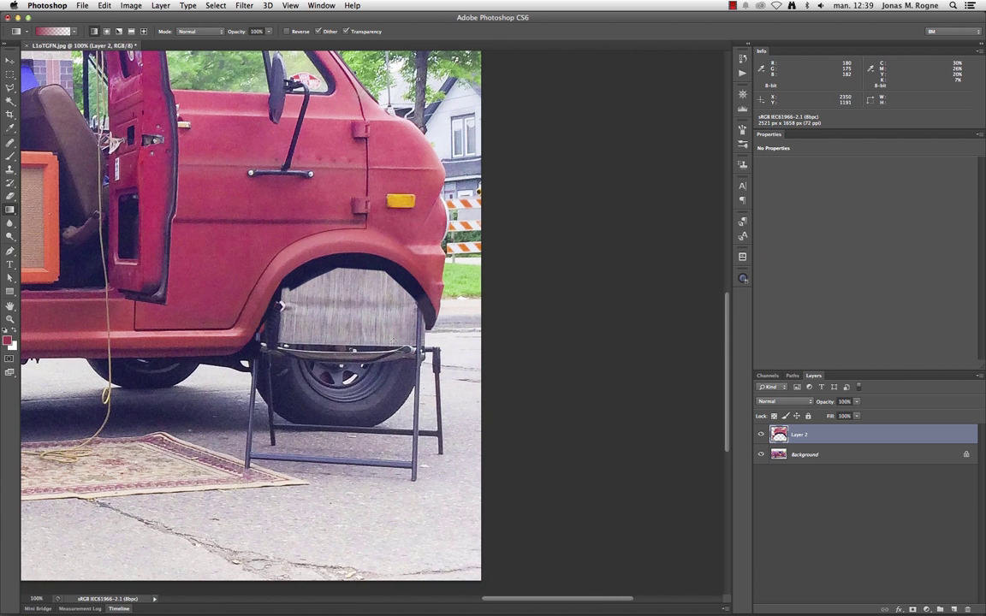
key("ctrl+alt+shift+n")
key("ctrl+plus")
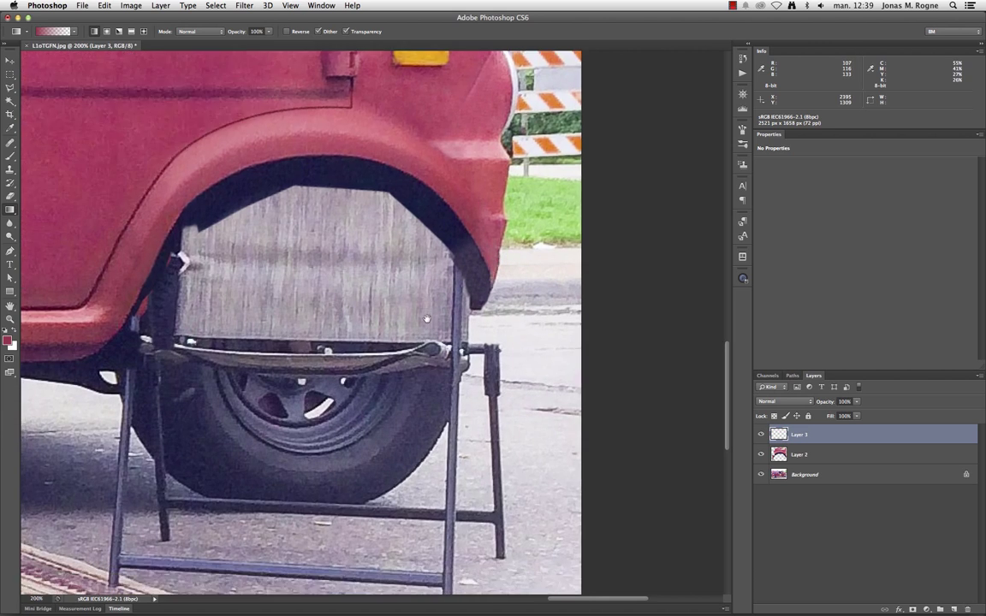
scroll(589, 542, "down", 3)
key("s")
key("ctrl+plus")
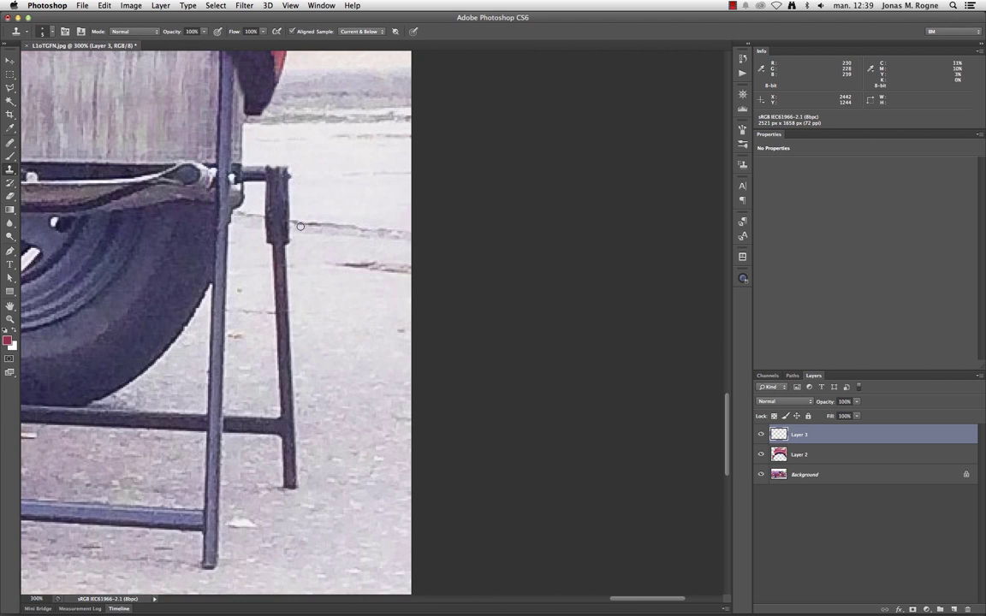
- Clone pavement over the chair's thin rear leg and its dark bracket
left_click_drag(299, 225, 257, 205)
mouse_move(317, 242)
left_mouse_down()
mouse_move(257, 218)
mouse_move(244, 184)
mouse_move(306, 198)
left_mouse_up()
mouse_move(248, 179)
left_mouse_down()
mouse_move(257, 183)
mouse_move(233, 185)
left_mouse_up()
left_click_drag(314, 189, 324, 179)
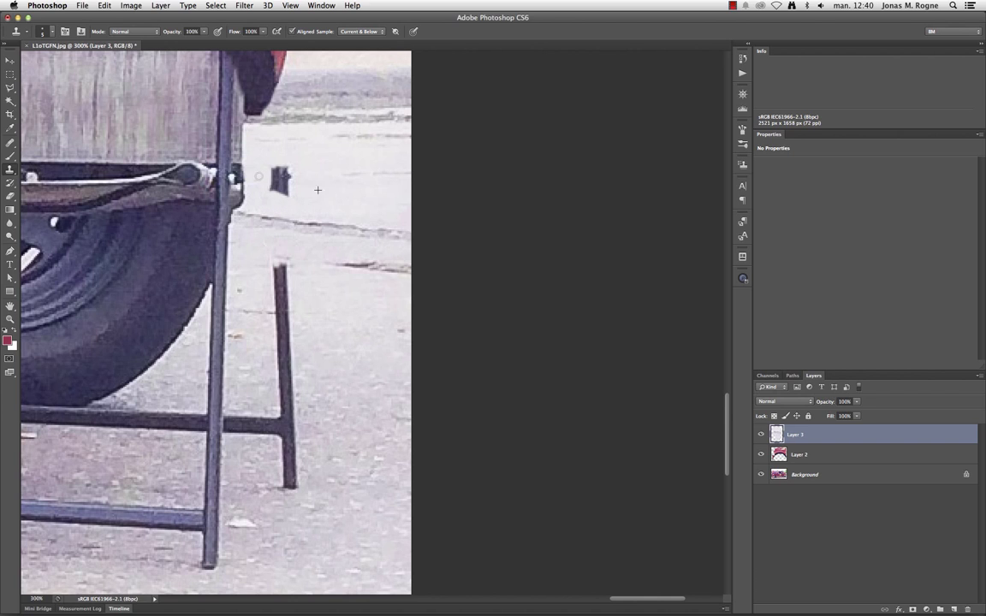
- Heal away the leftover dark fragment and the top of the thin stick with the Healing Brush
key("j")
left_click(283, 177)
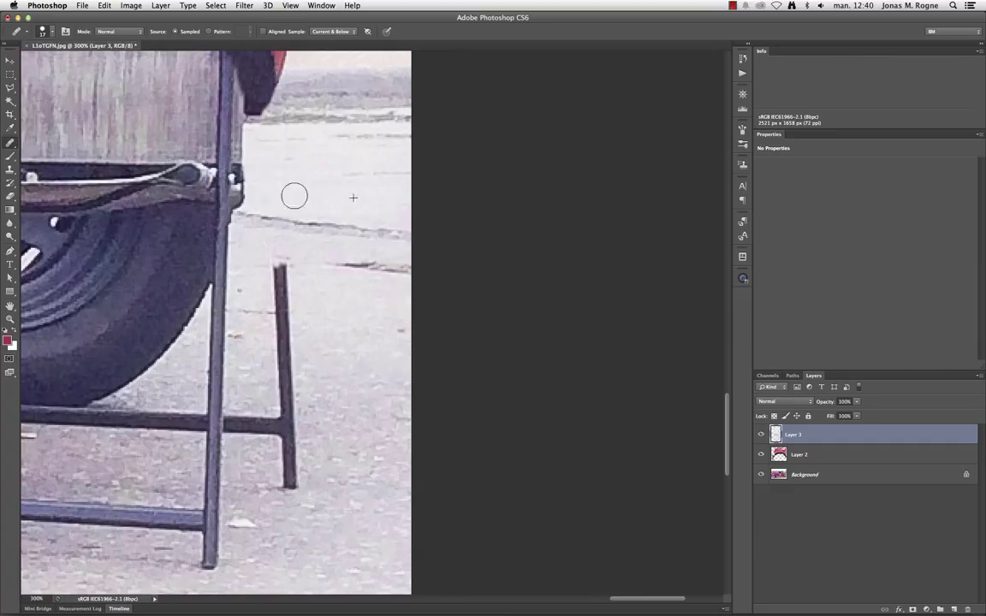
scroll(293, 196, "left", 1)
scroll(303, 334, "left", 5)
key("s")
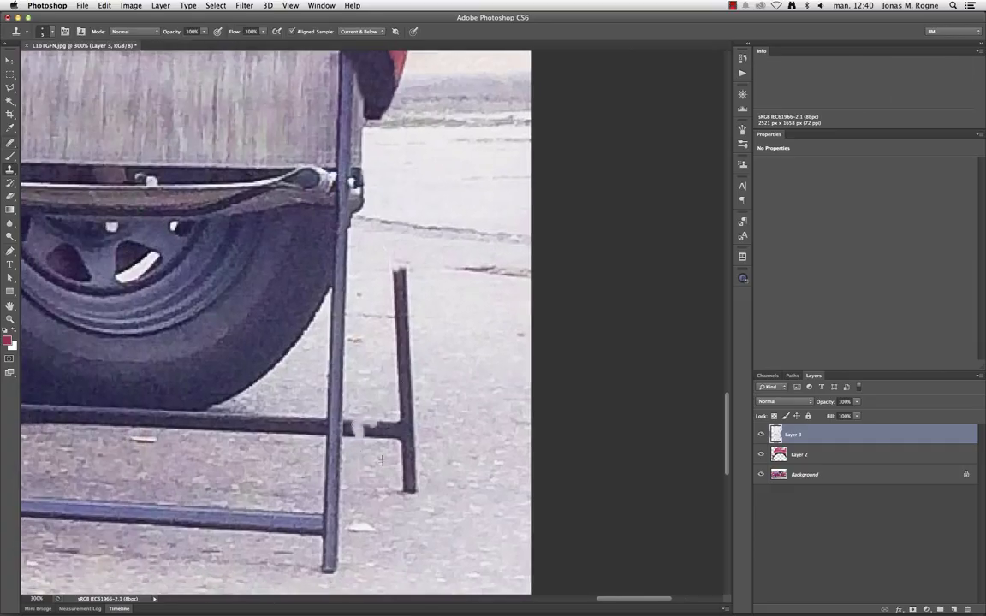
key("j")
mouse_move(397, 314)
left_mouse_down()
mouse_move(396, 273)
mouse_move(402, 483)
left_mouse_up()
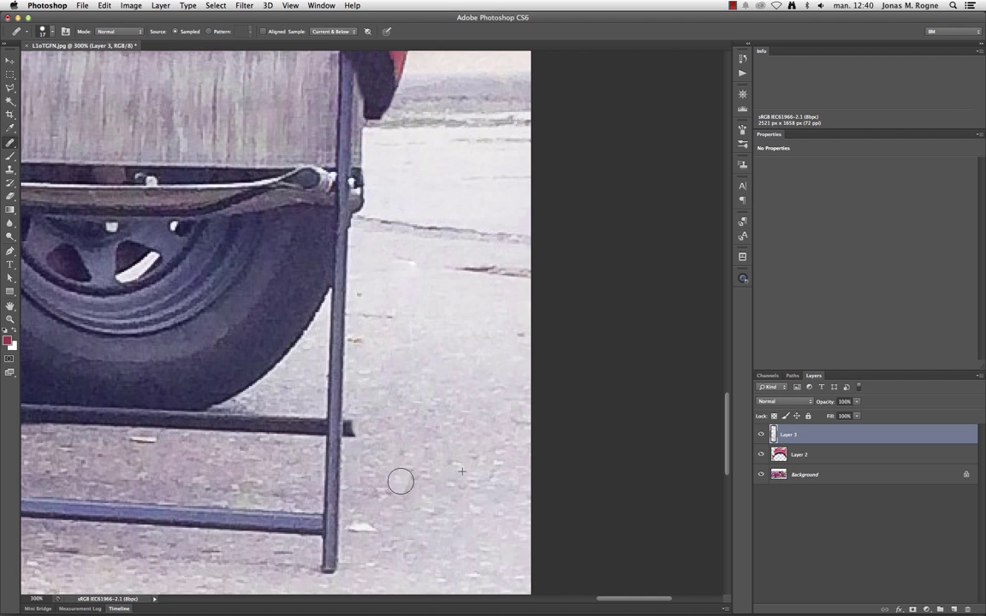
scroll(419, 494, "down", 5)
scroll(419, 494, "left", 8)
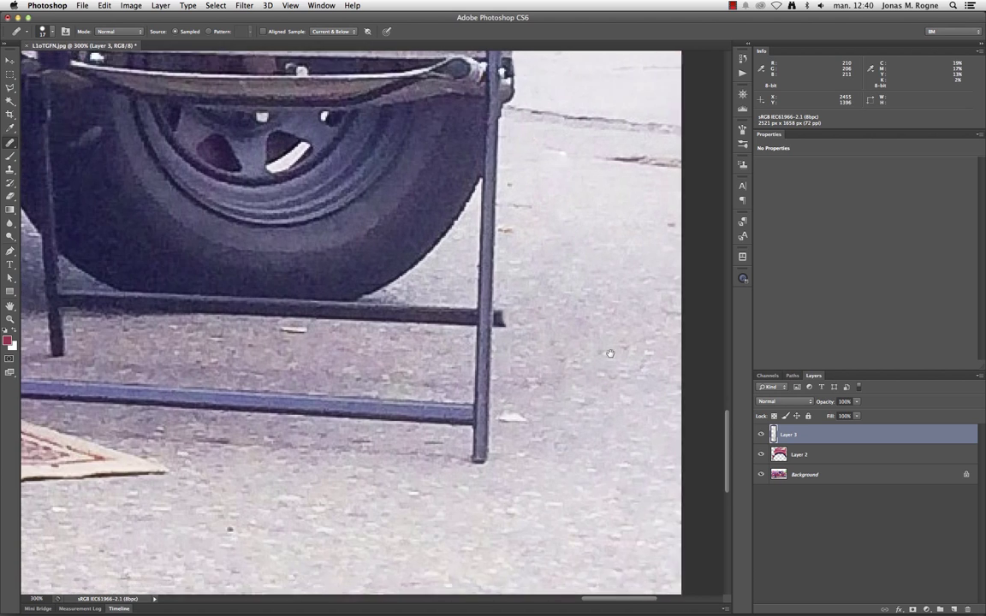
scroll(401, 359, "left", 3)
- Clone and spot-heal away the crossbar end and the right leg's foot bar and lower leg
key("s")
left_click_drag(435, 311, 413, 314)
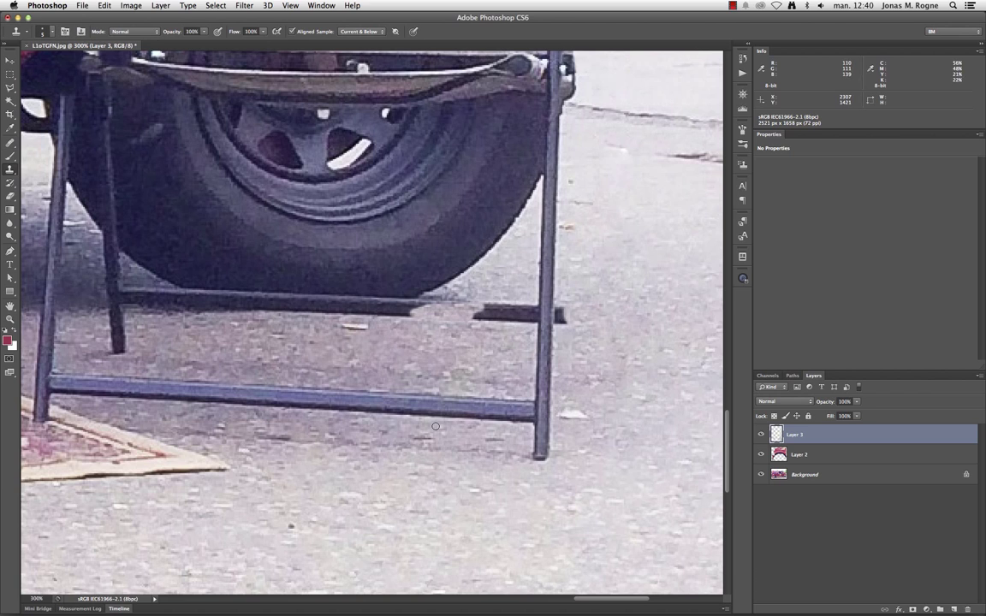
left_click(10, 143)
left_click(60, 128)
mouse_move(101, 383)
left_mouse_down()
mouse_move(498, 409)
mouse_move(540, 437)
left_mouse_up()
left_click(541, 456)
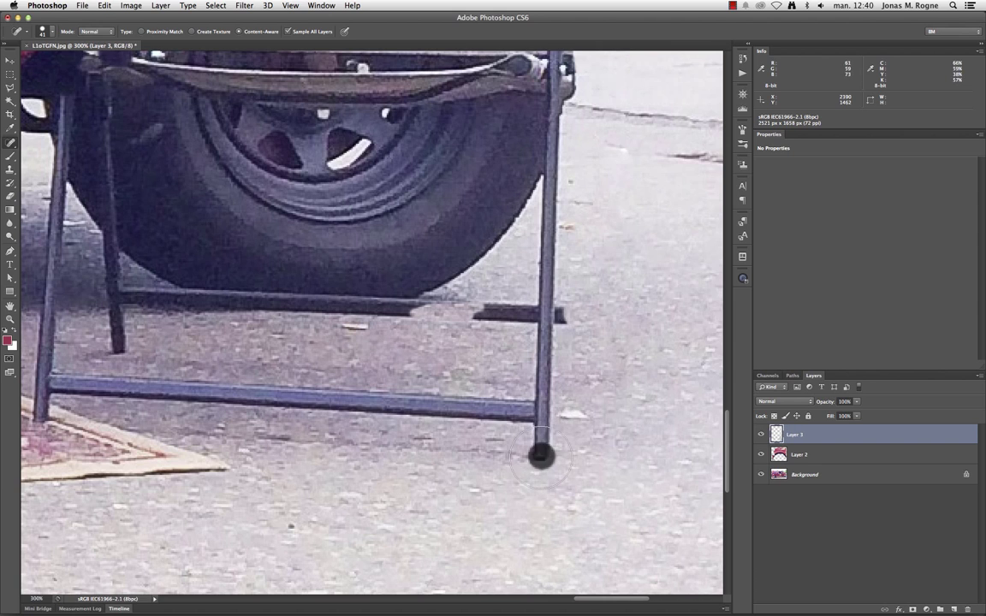
mouse_move(103, 384)
left_mouse_down()
mouse_move(544, 414)
mouse_move(579, 401)
left_mouse_up()
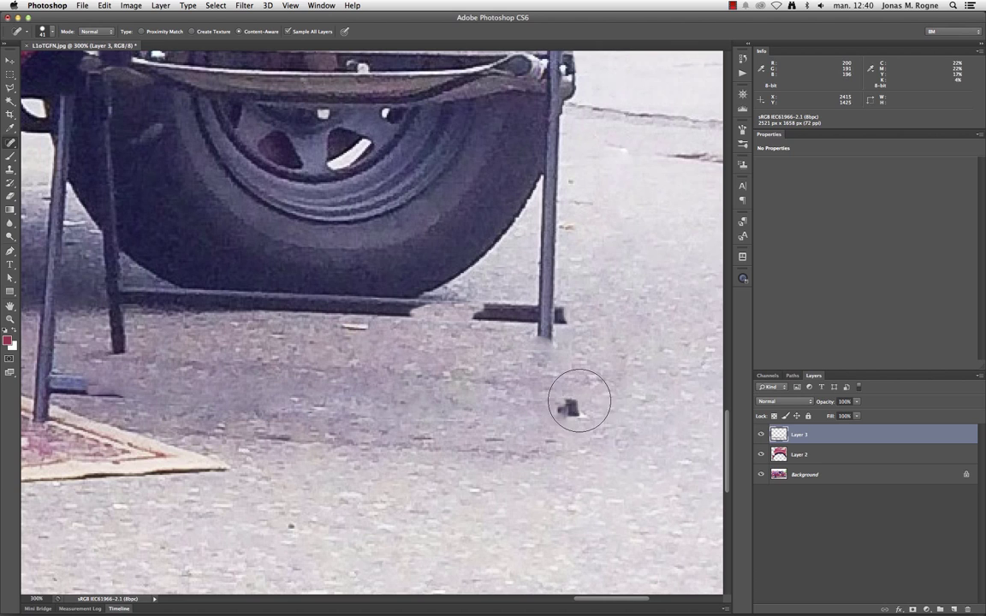
left_click_drag(528, 323, 548, 277)
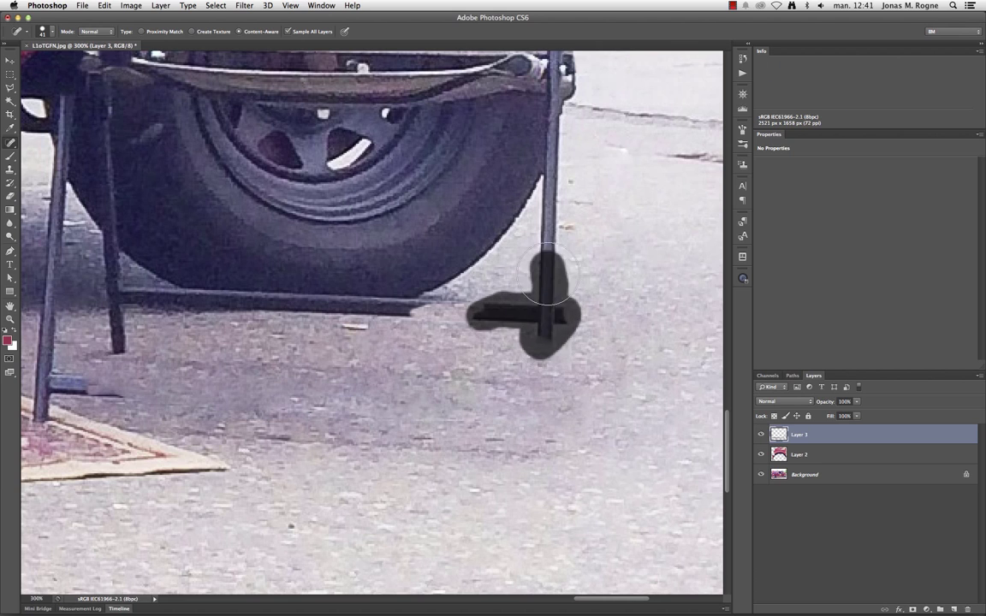
key("super+minus")
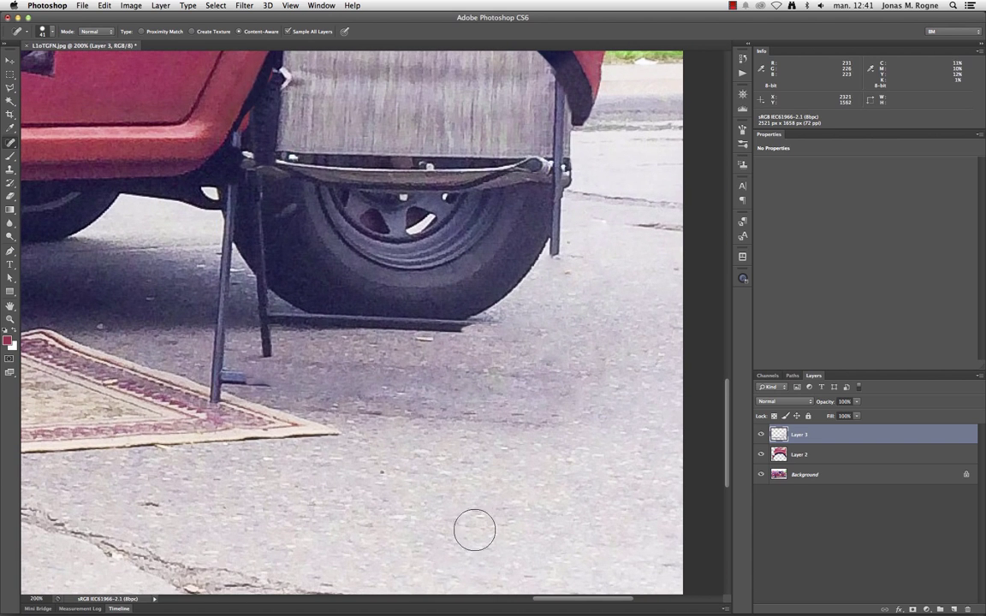
- Enlarge the Healing Brush to about 40 px and blend the dark stain below the tyre
key("shift+j")
right_click(523, 475)
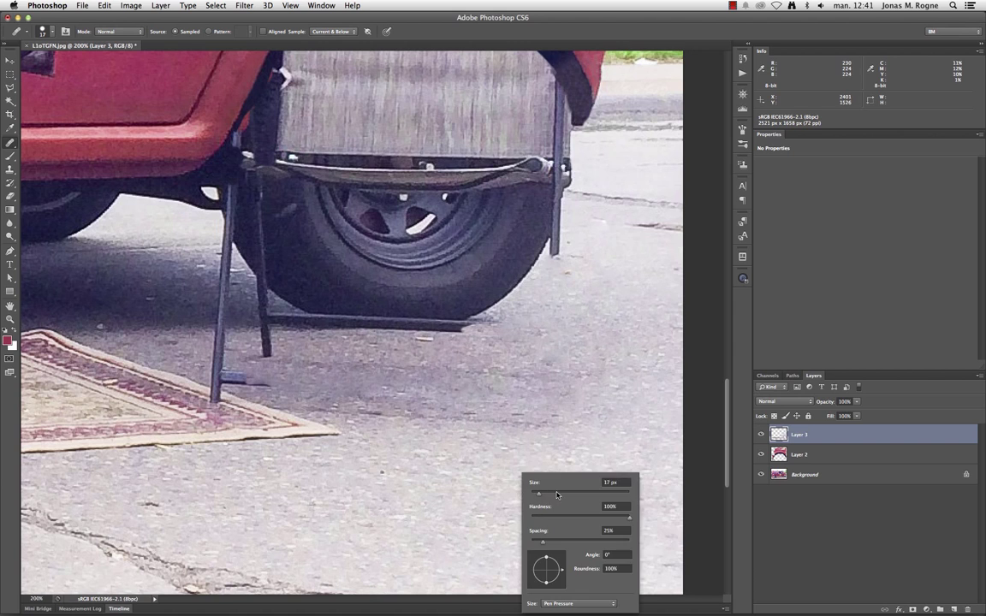
left_click(556, 494)
key("Return")
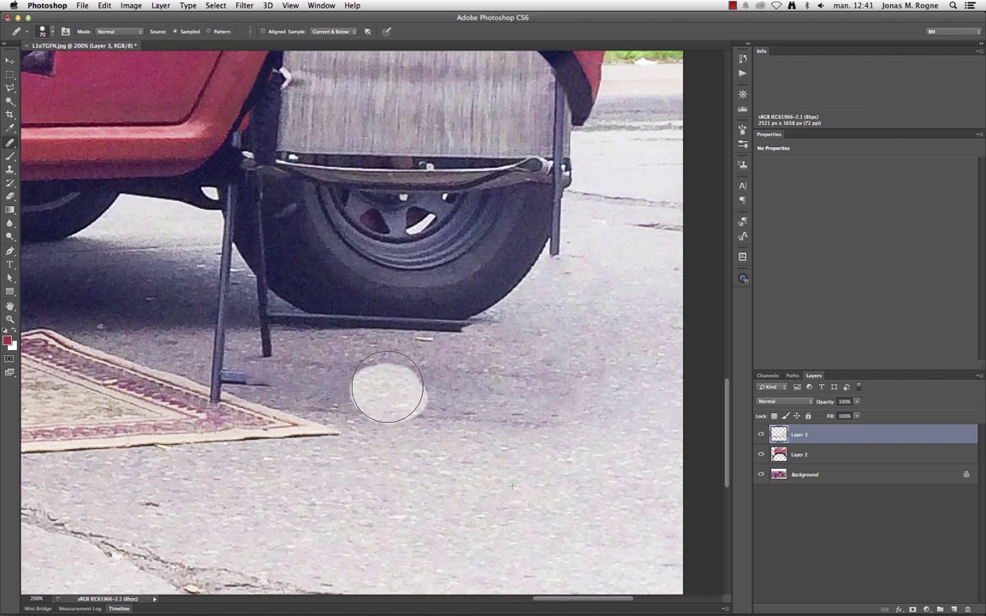
mouse_move(387, 387)
left_mouse_down()
mouse_move(462, 391)
mouse_move(413, 409)
left_mouse_up()
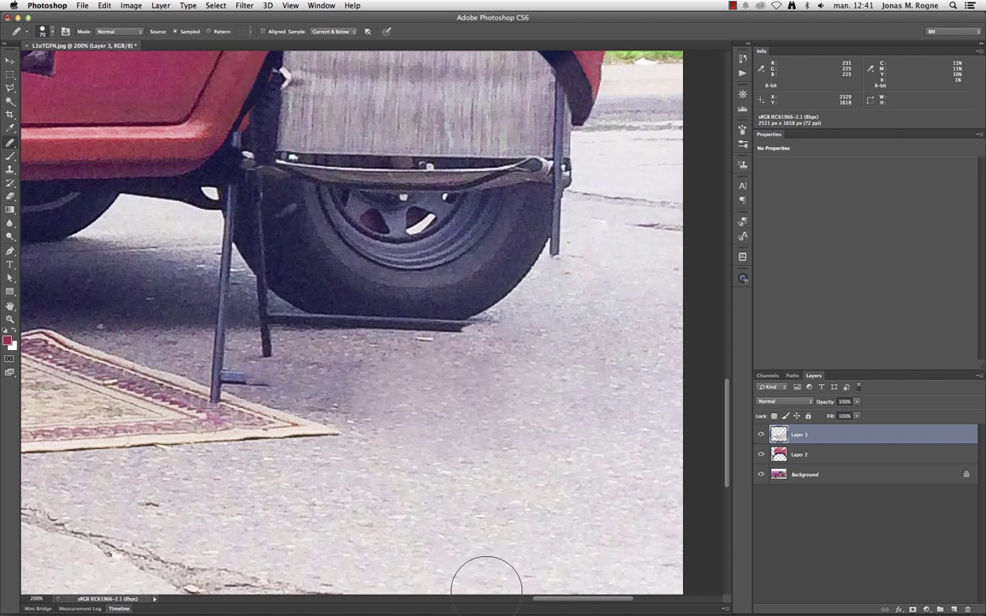
left_click_drag(352, 398, 315, 379)
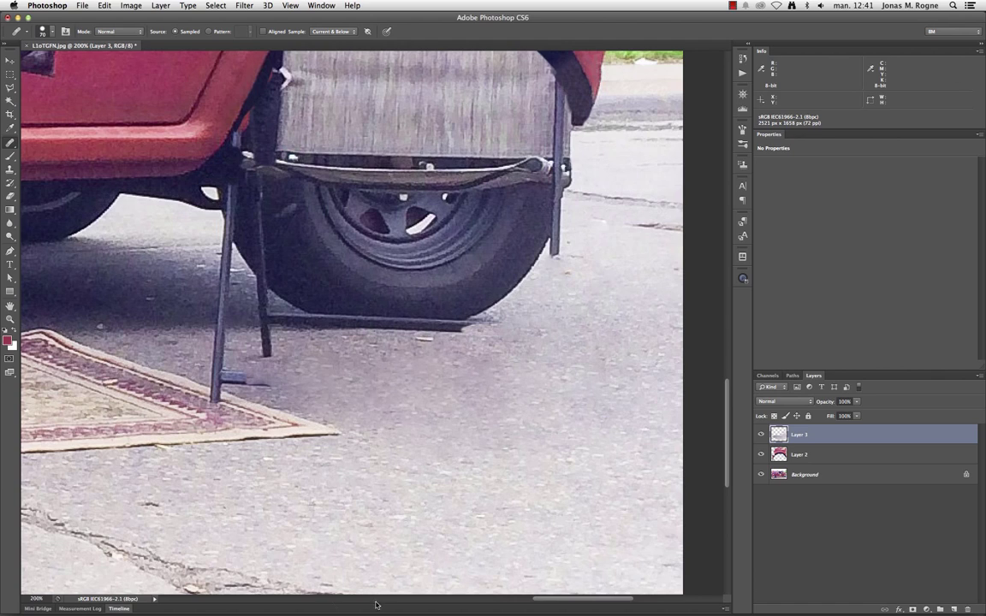
key("h")
left_click_drag(546, 346, 555, 390)
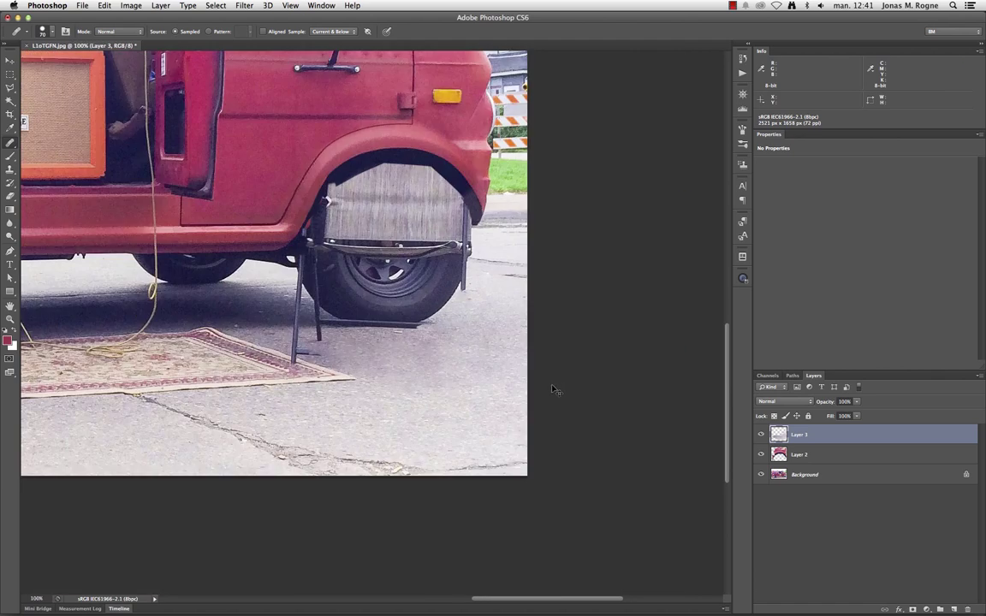
- Clone road texture over the chair's front-left leg, resampling pavement beside it
key("ctrl+plus")
key("s")
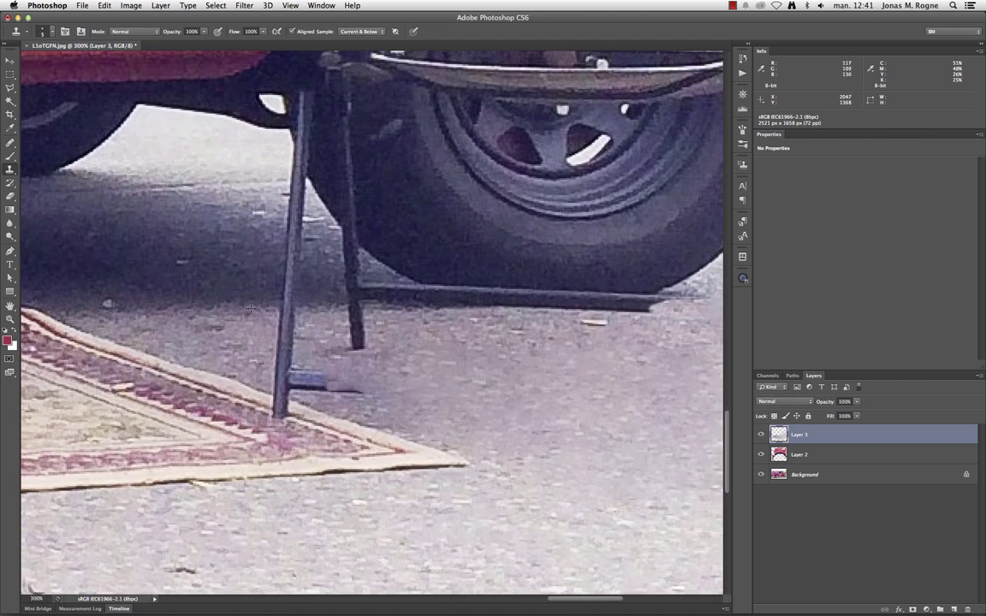
left_click_drag(287, 303, 301, 227)
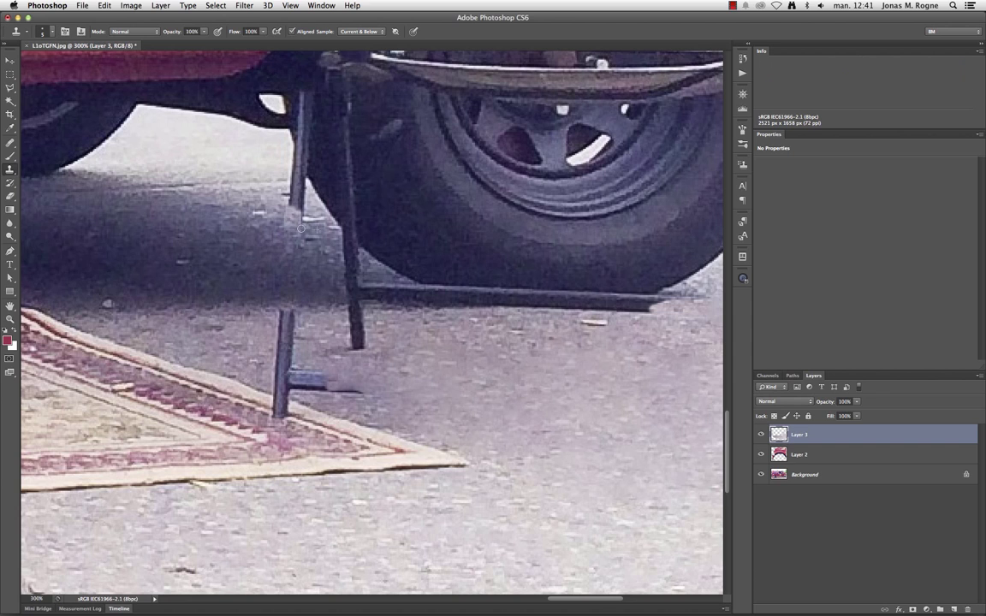
left_click(257, 182, "alt")
mouse_move(287, 180)
left_mouse_down()
mouse_move(300, 188)
mouse_move(288, 171)
left_mouse_up()
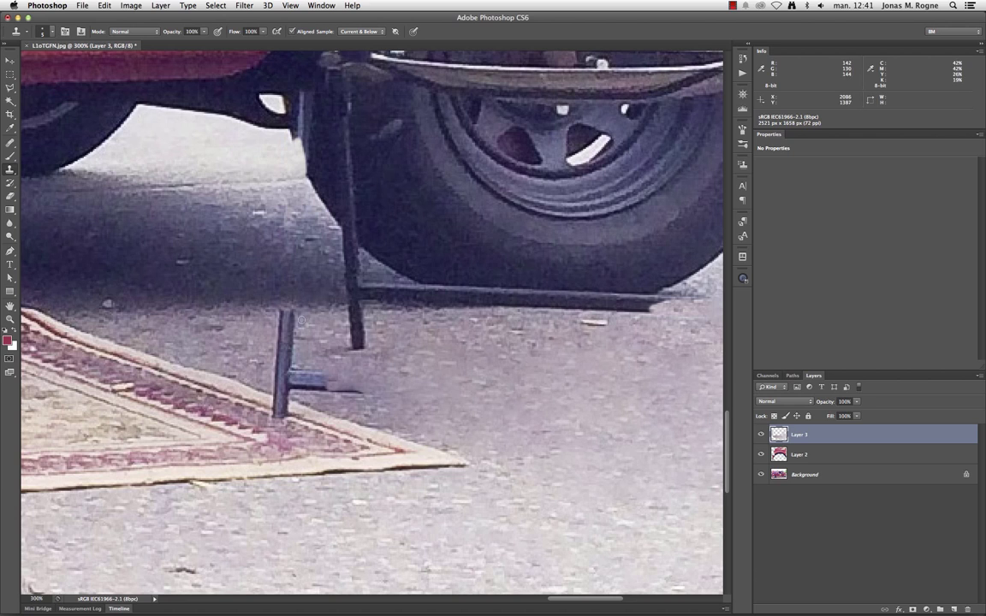
mouse_move(331, 245)
left_mouse_down()
mouse_move(345, 233)
mouse_move(344, 297)
left_mouse_up()
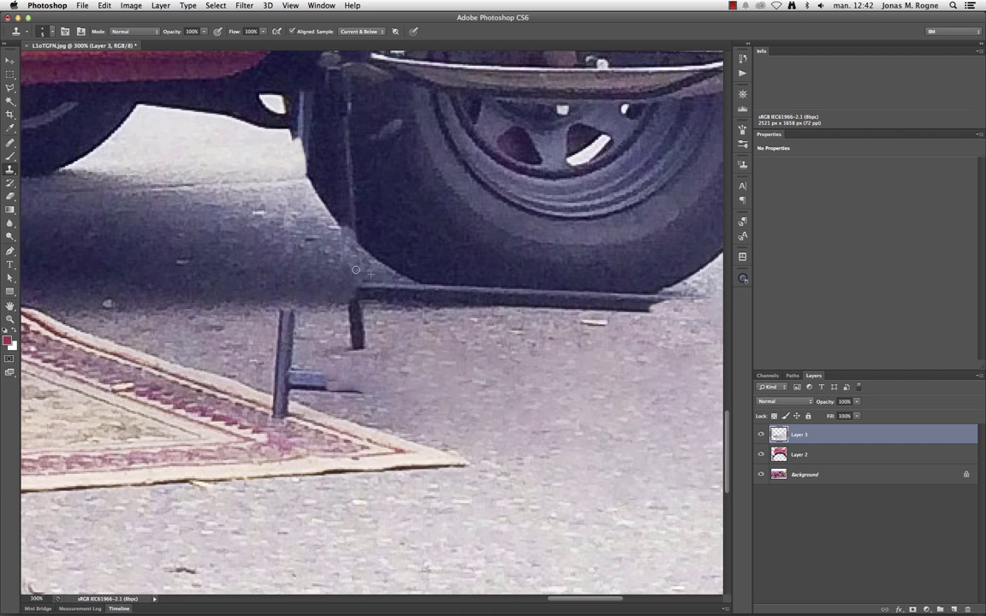
left_click_drag(300, 417, 275, 413)
- Spot-heal the leg base and foot bracket above the rug with a 19 px brush
key("j")
right_click(307, 420)
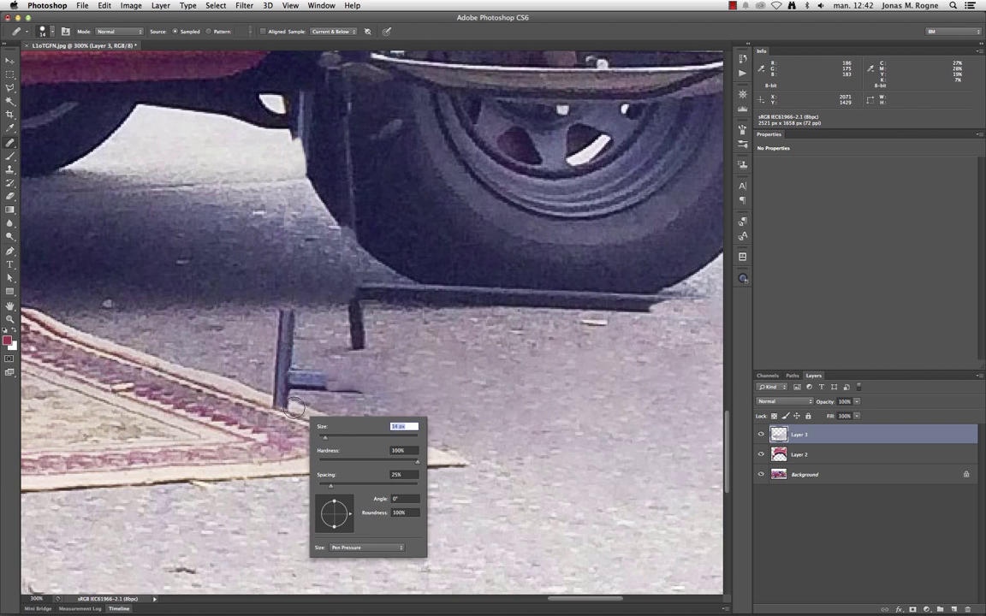
key("Return")
left_click_drag(279, 400, 301, 392)
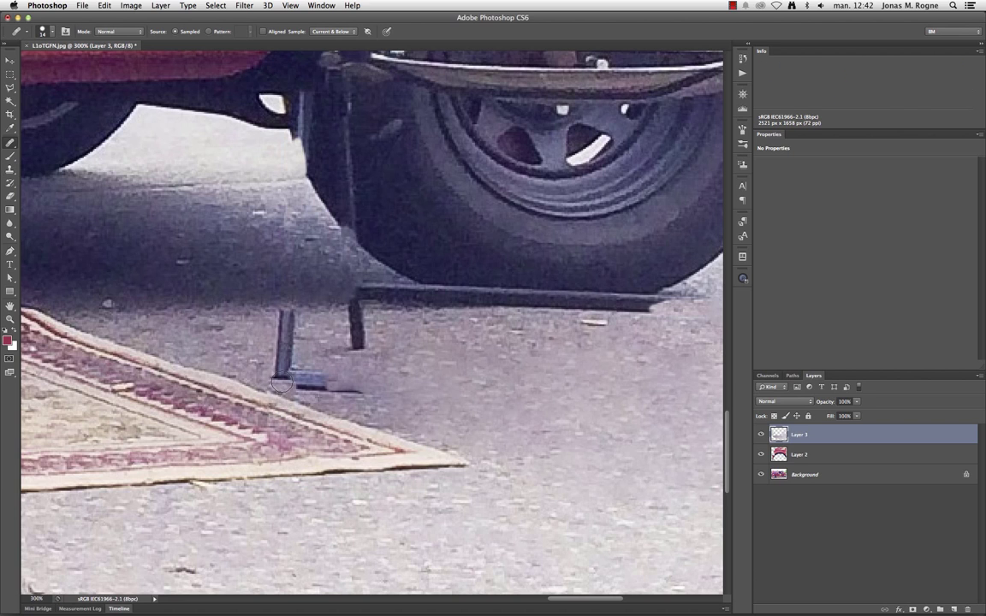
key("ctrl+z")
key("shift+j")
key("shift+j")
key("shift+j")
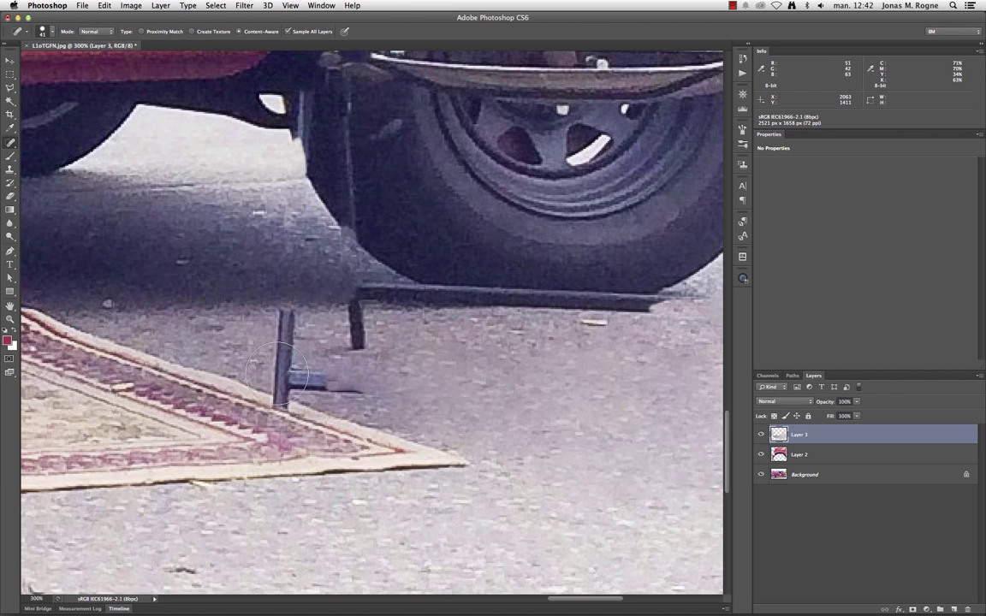
right_click(287, 322)
type("19")
key("Return")
mouse_move(285, 305)
left_mouse_down()
mouse_move(355, 390)
mouse_move(256, 373)
left_mouse_up()
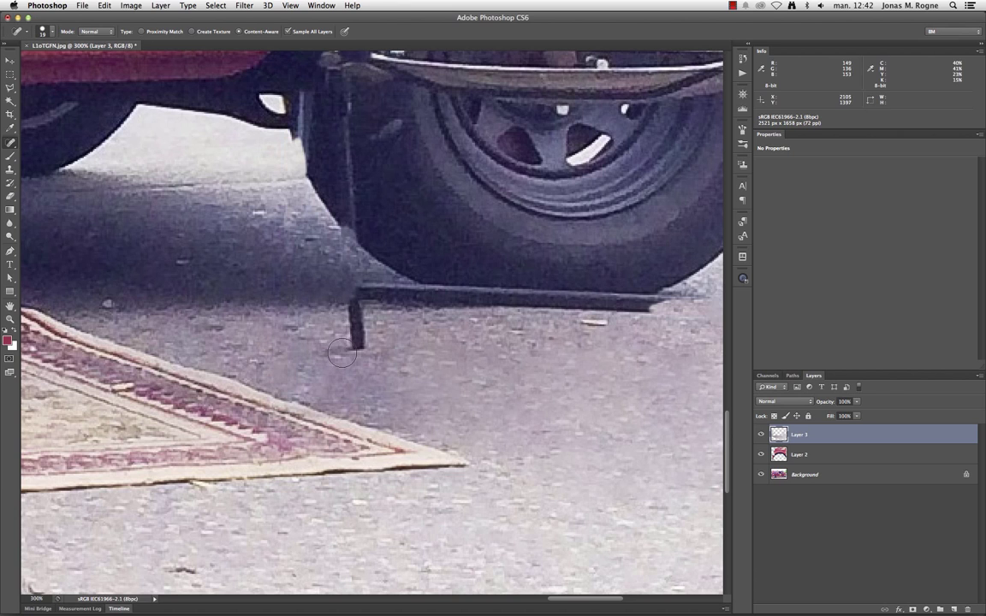
key("shift+j")
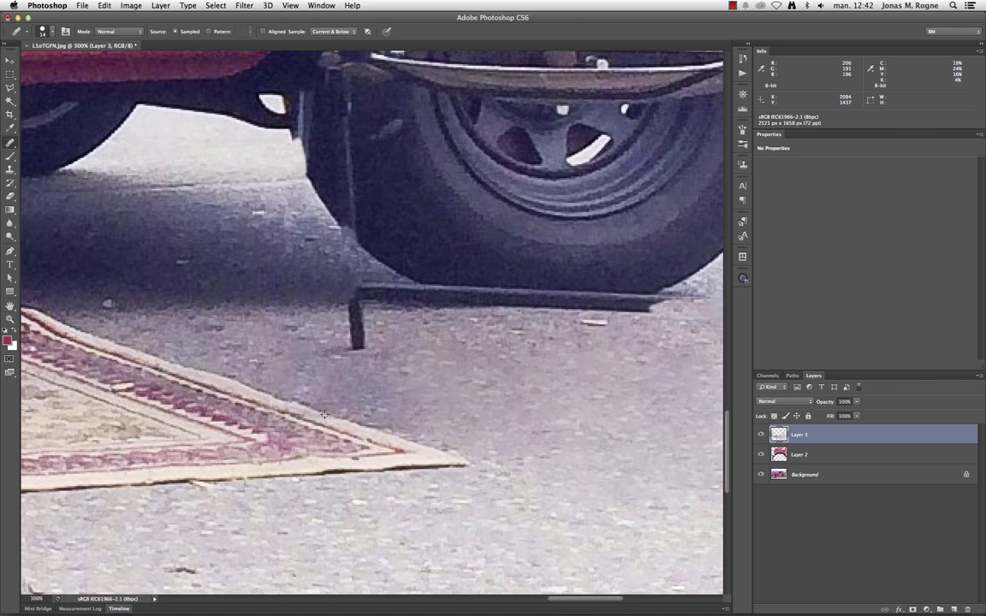
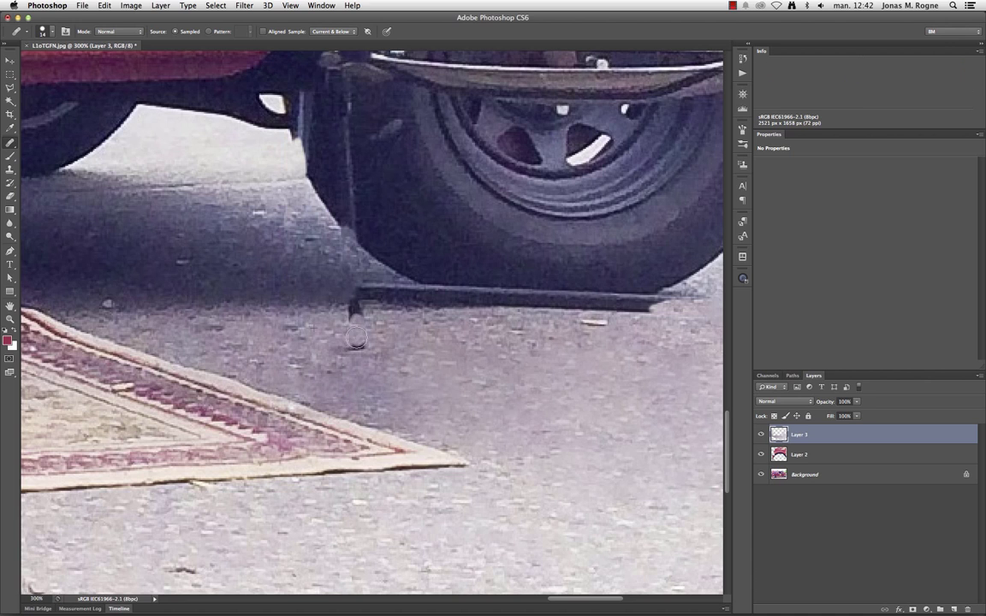
- Clone out the jack post and the left end of the dark bar under the front tire
left_click_drag(356, 347, 355, 306)
key("s")
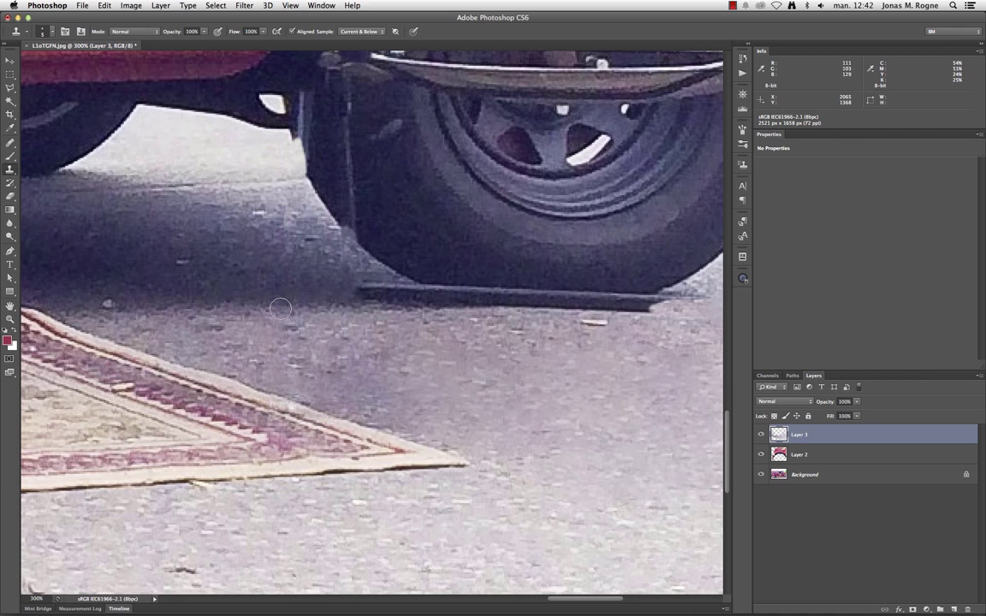
right_click(259, 276)
key("Escape")
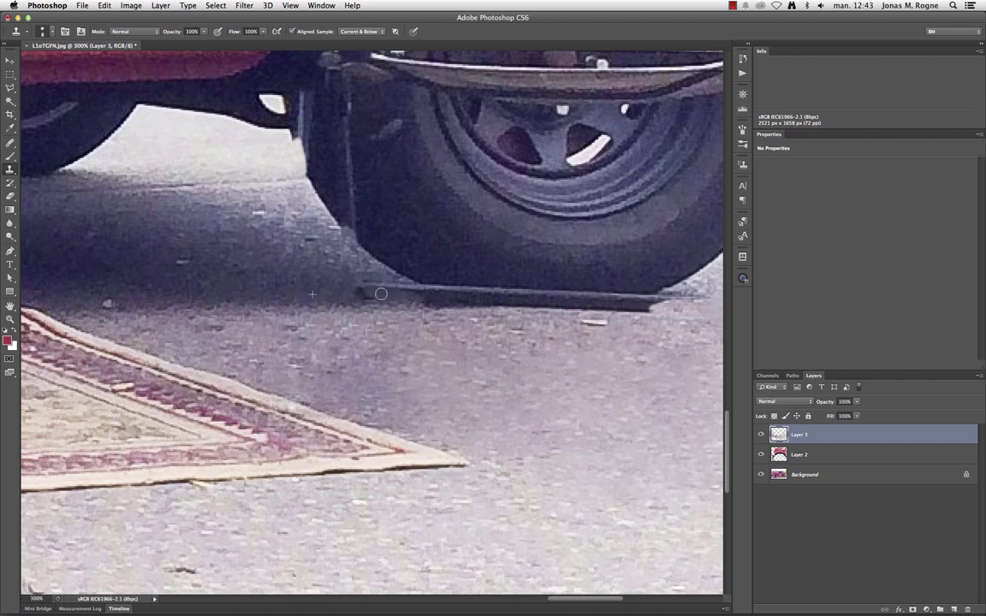
left_click_drag(384, 303, 462, 316)
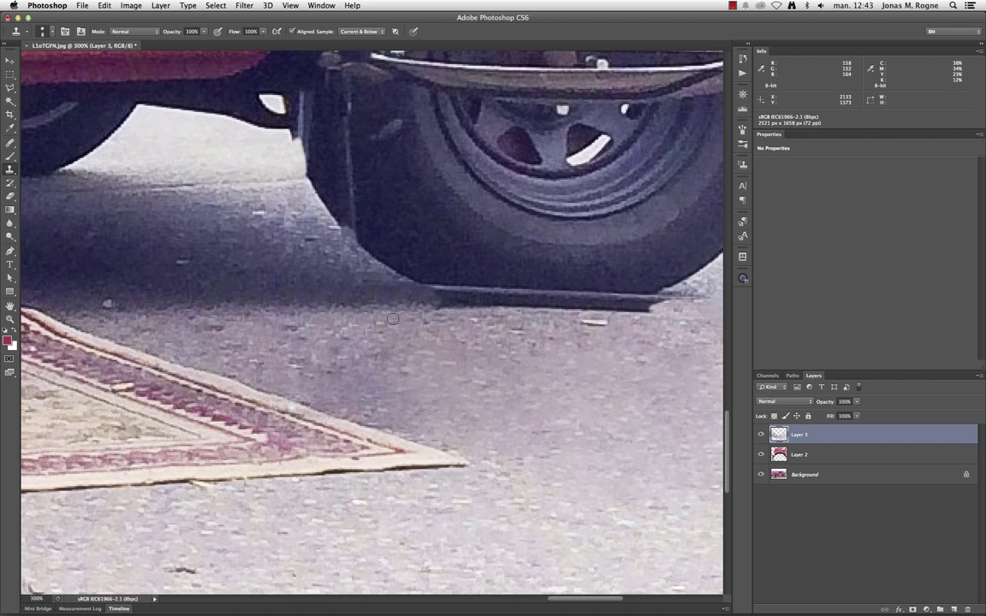
key("j")
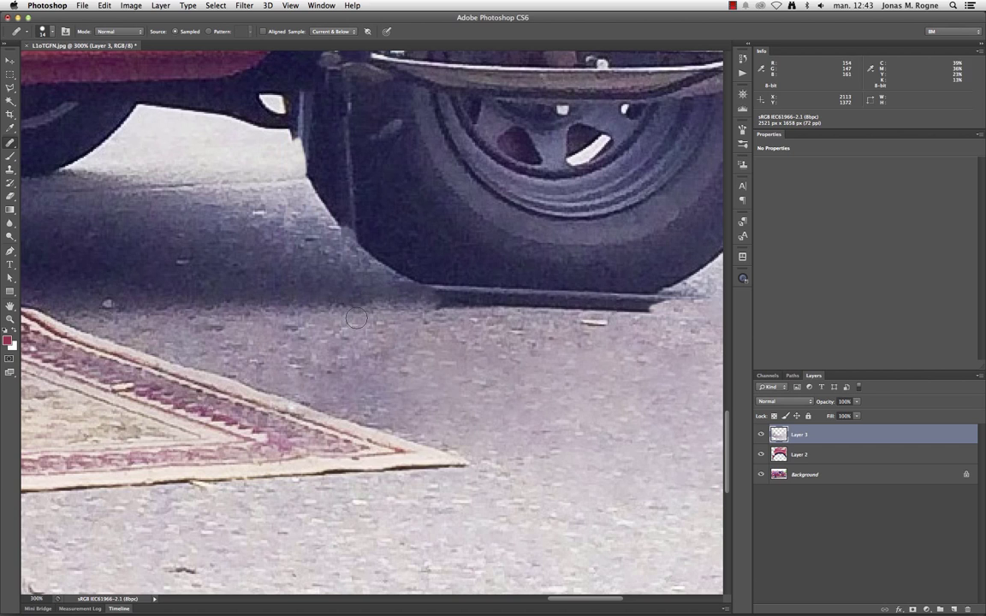
- Zoom in on the front tire and lighten the shadow on both sides beneath it
key("super+1")
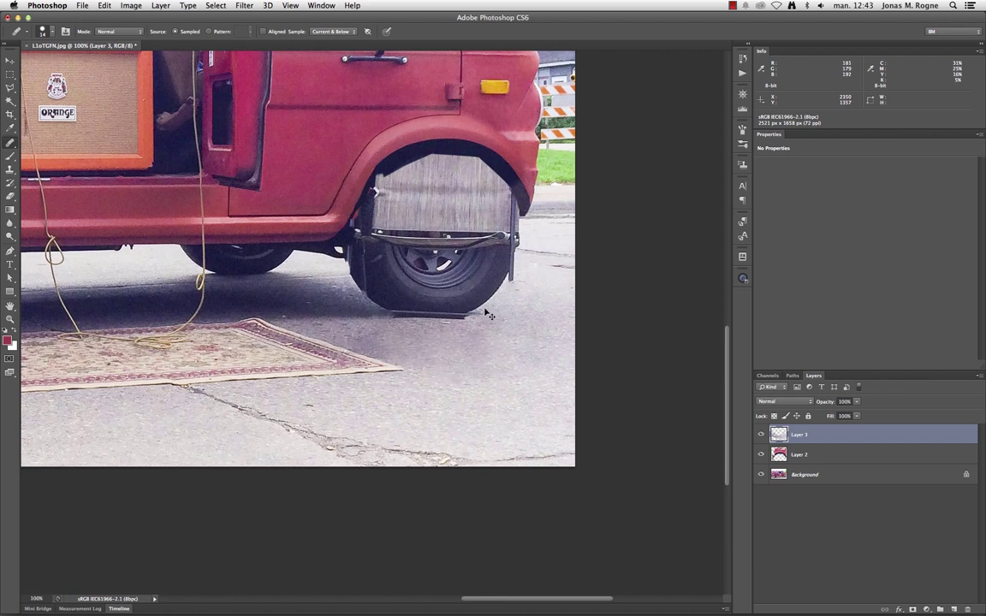
key("super+minus")
key("super+equal")
key("super+equal")
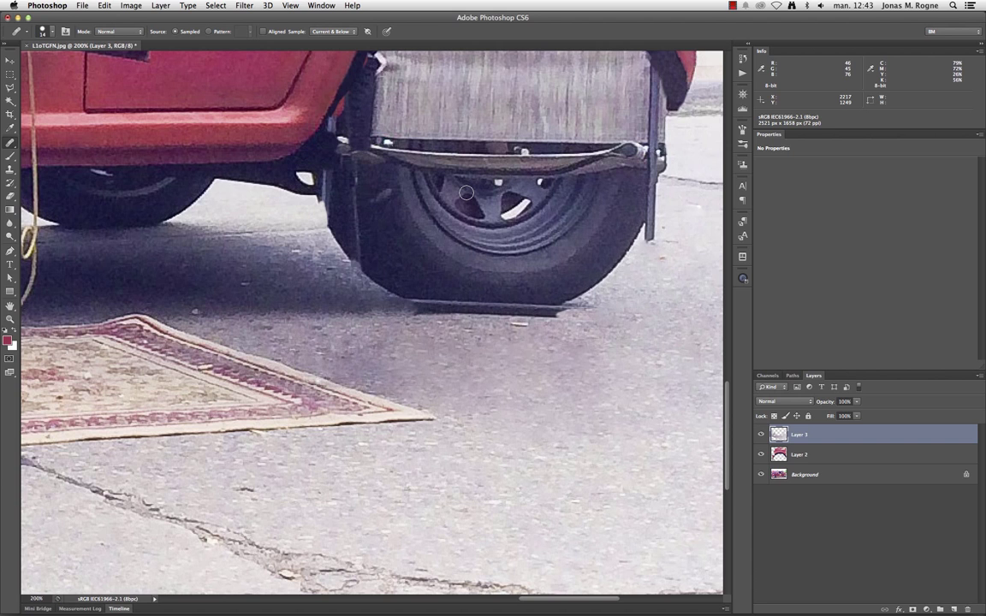
key("super+equal")
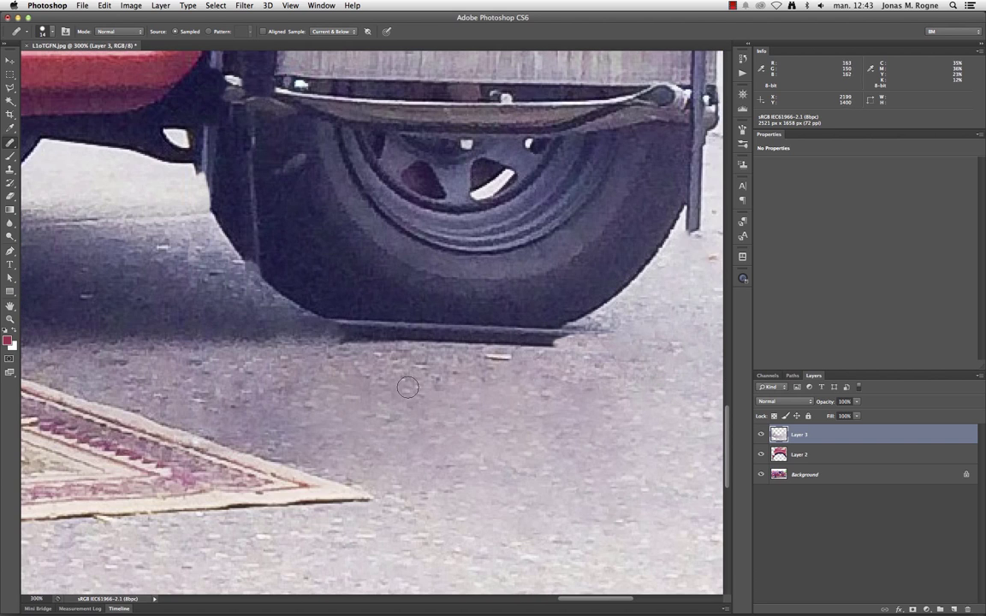
key("s")
left_click_drag(345, 340, 393, 335)
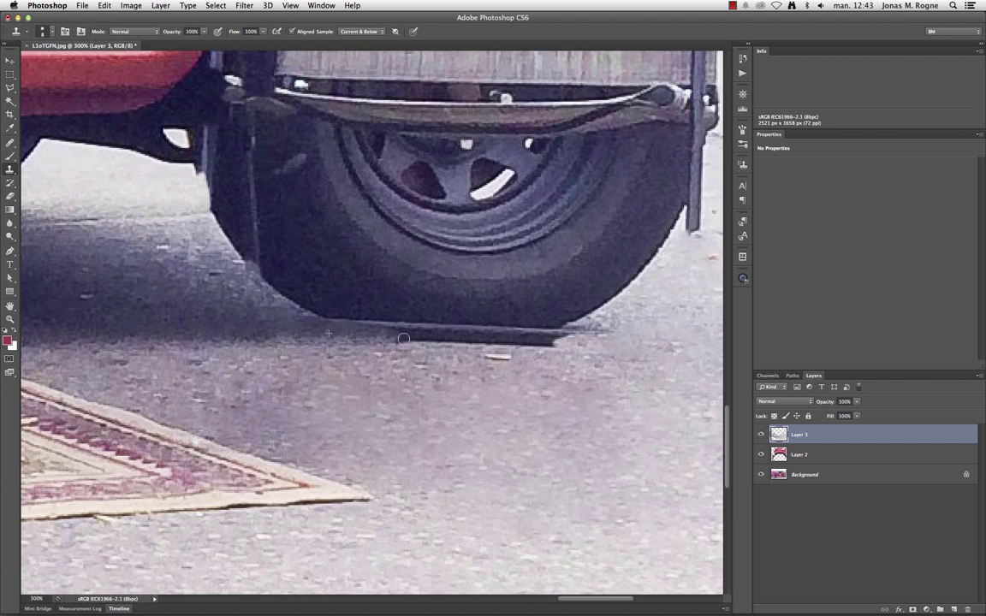
left_click_drag(516, 342, 560, 339)
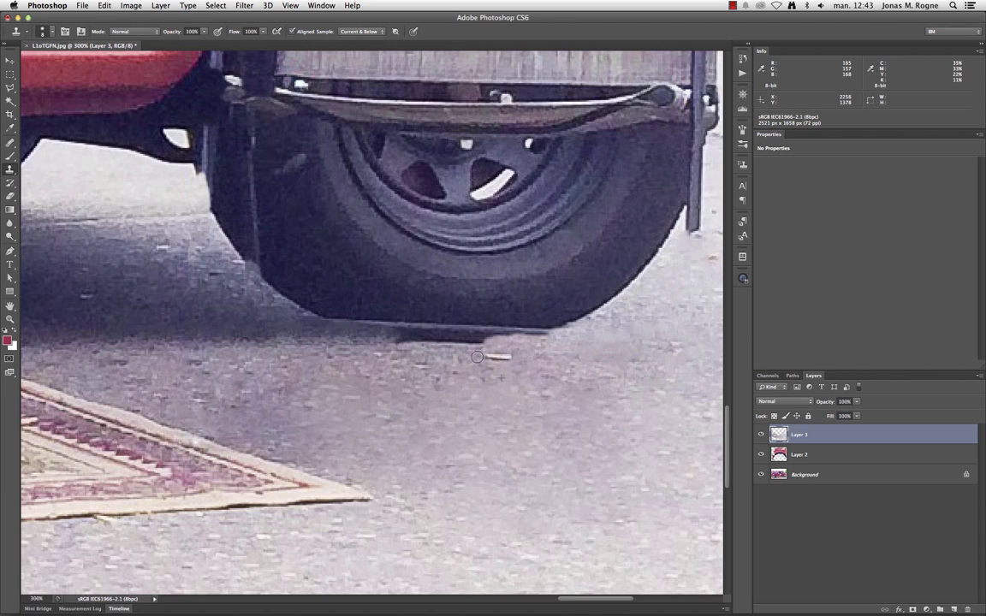
- Clone over the white road scrap and the remaining dark shadow strip under the tire
left_click_drag(476, 356, 543, 353)
left_click_drag(389, 359, 519, 369)
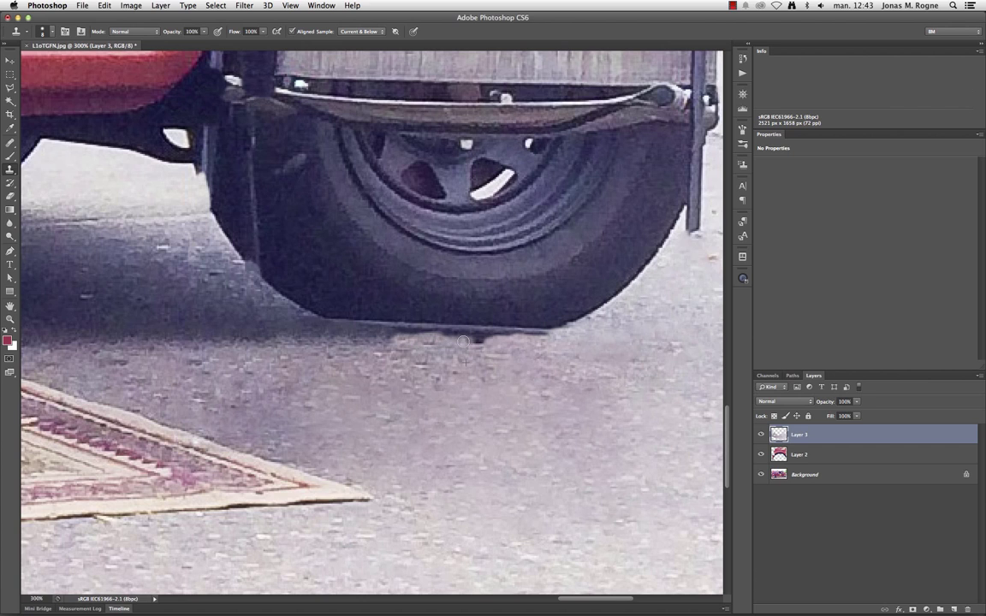
left_click(341, 344, "alt")
left_click_drag(391, 341, 459, 337)
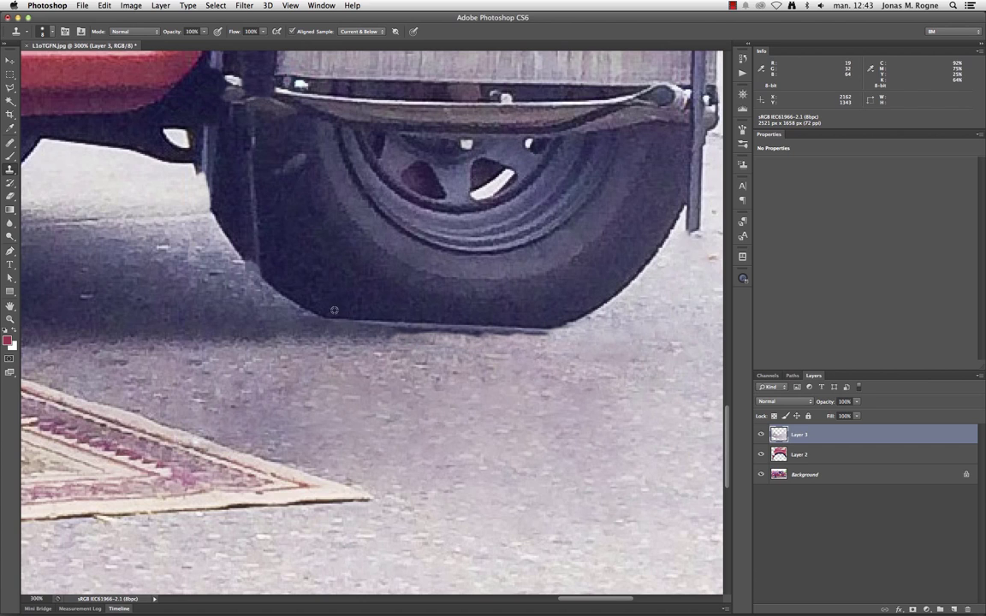
left_click_drag(344, 314, 383, 283)
- Add a new empty layer and undo a trial shadow stroke along the tire bottom
key("super+alt+shift+n")
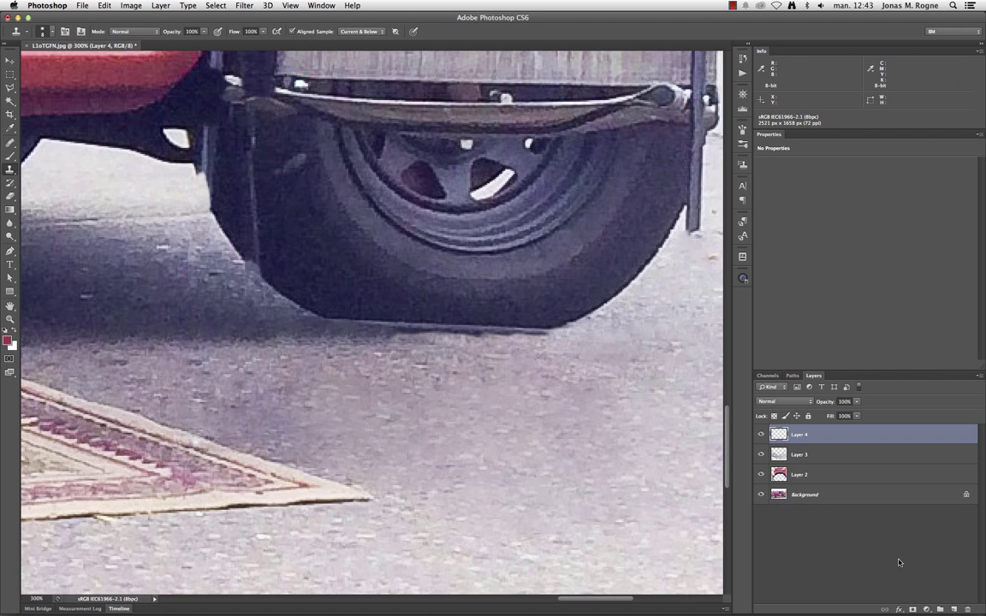
left_click_drag(538, 314, 343, 311)
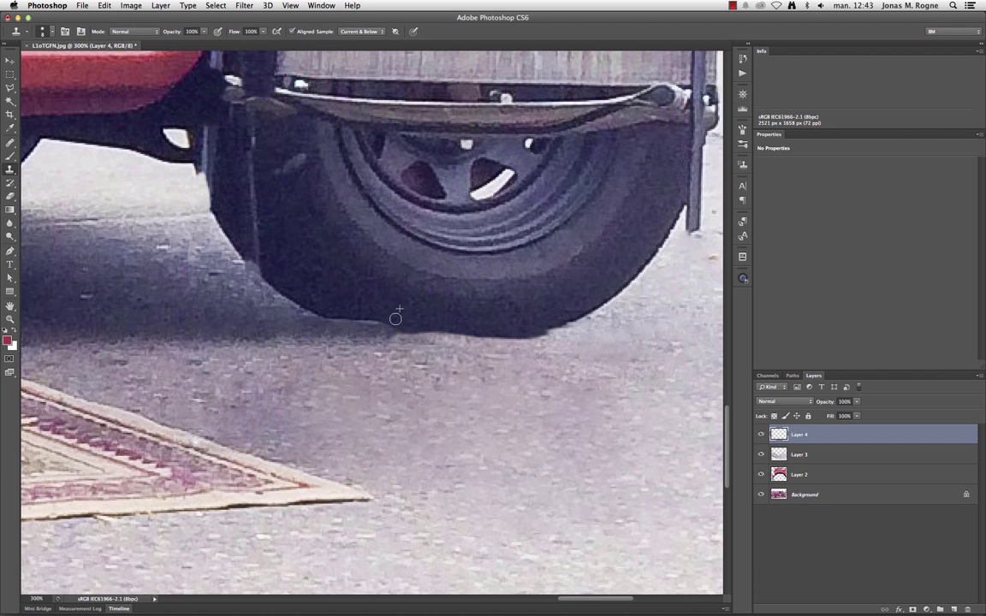
key("super+z")
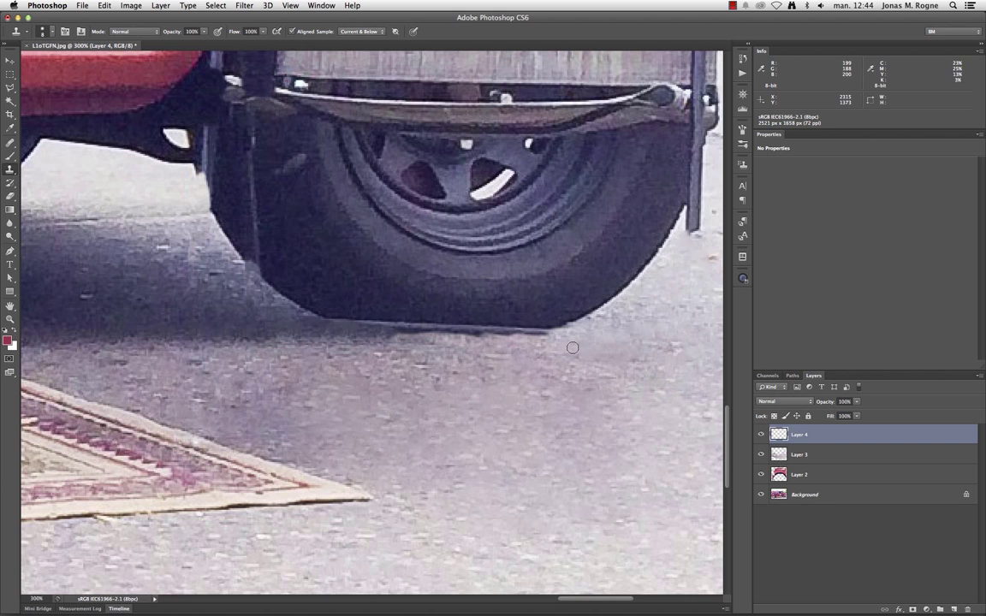
- Zoom to 300% on the front wheel and extend the tire's left edge with darker cloned texture
key("super+minus")
key("super+minus")
key("super+minus")
mouse_move(204, 424)
left_mouse_down()
mouse_move(469, 414)
mouse_move(334, 436)
mouse_move(531, 432)
left_mouse_up()
key("super+plus")
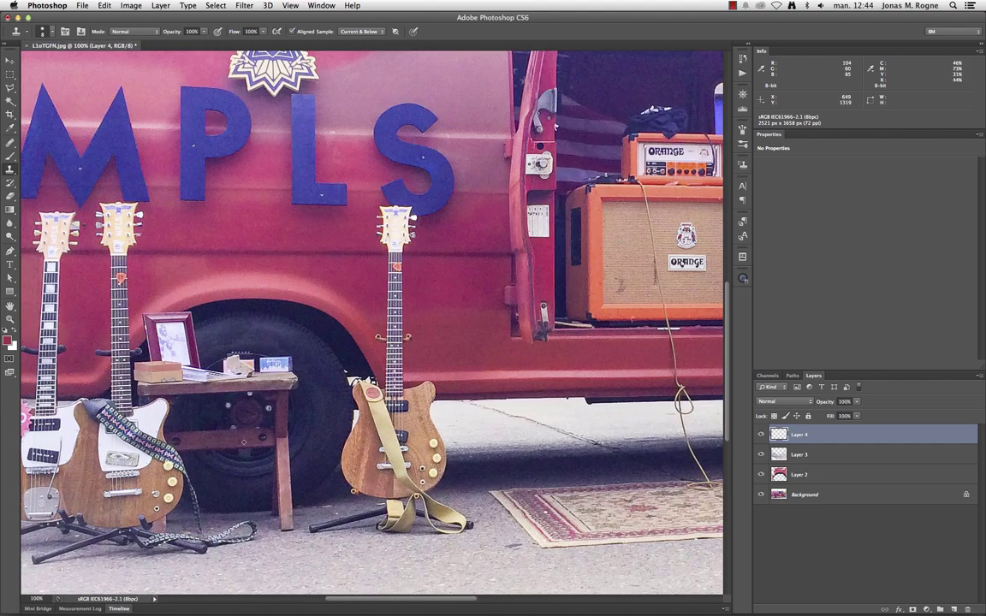
scroll(257, 406, "right", 5)
scroll(325, 411, "right", 5)
scroll(386, 418, "right", 5)
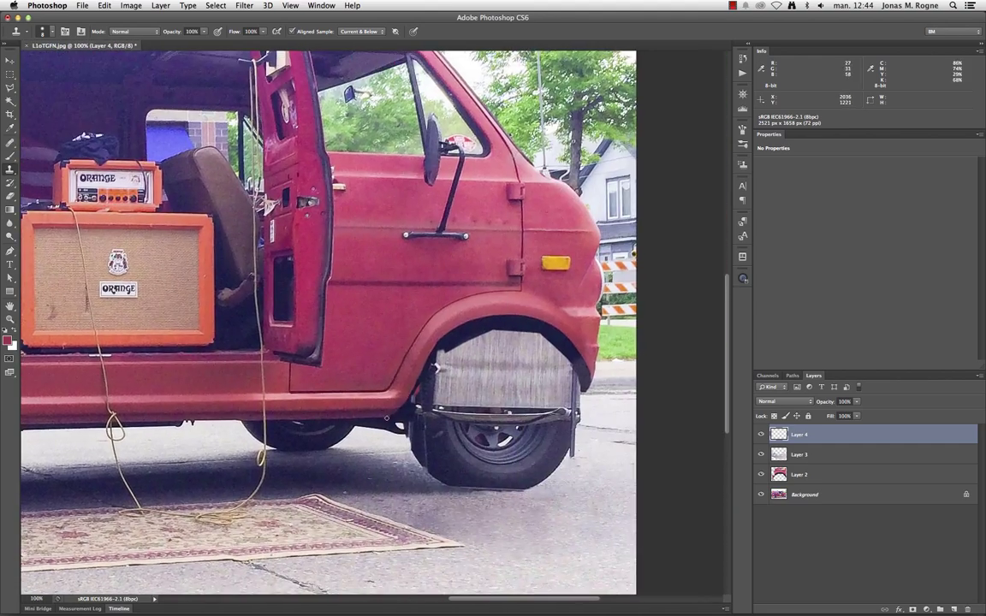
key("super+plus")
scroll(347, 464, "right", 5)
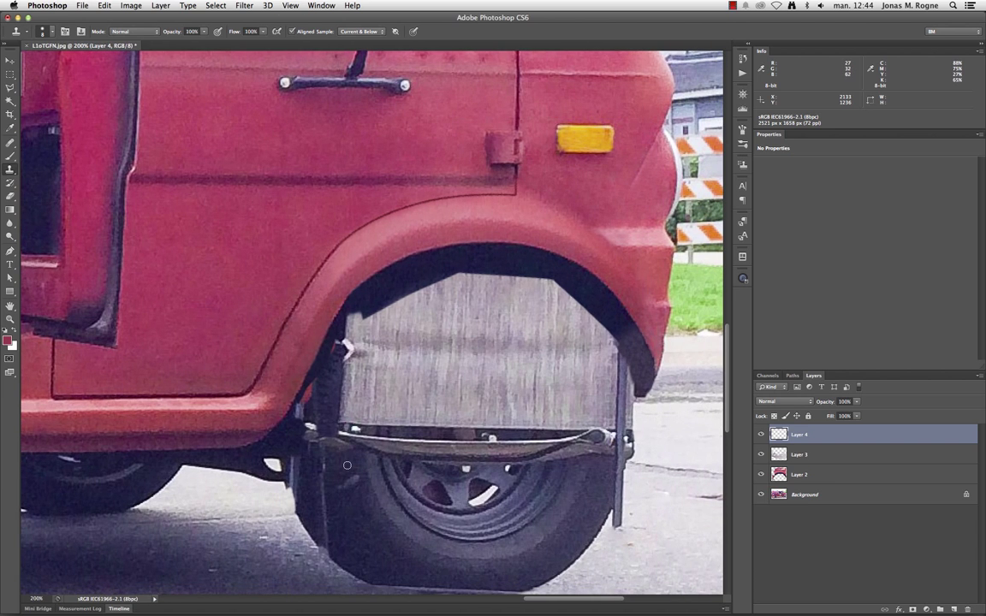
scroll(346, 465, "down", 5)
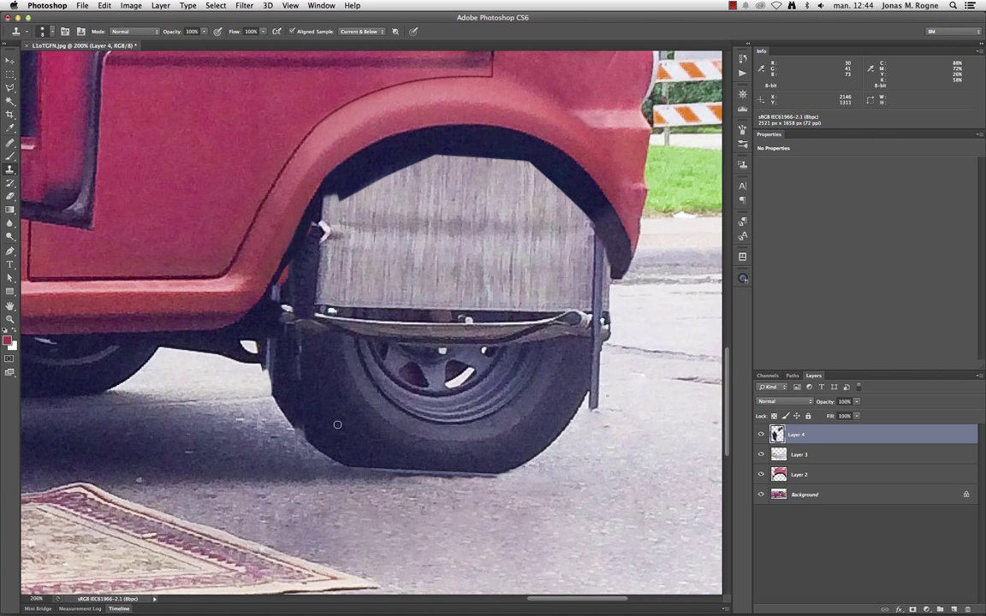
key("super+plus")
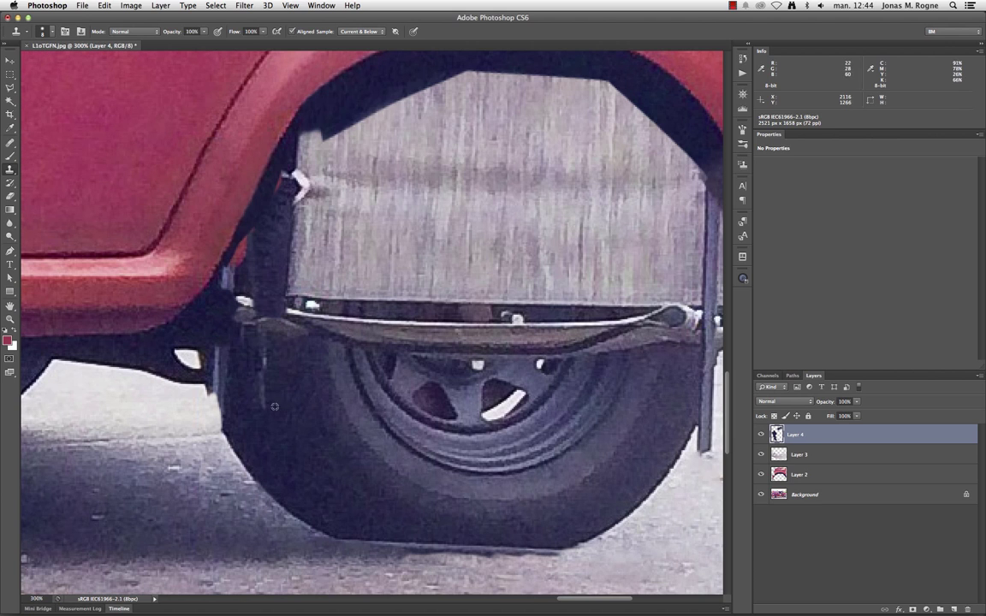
left_click_drag(275, 406, 263, 417)
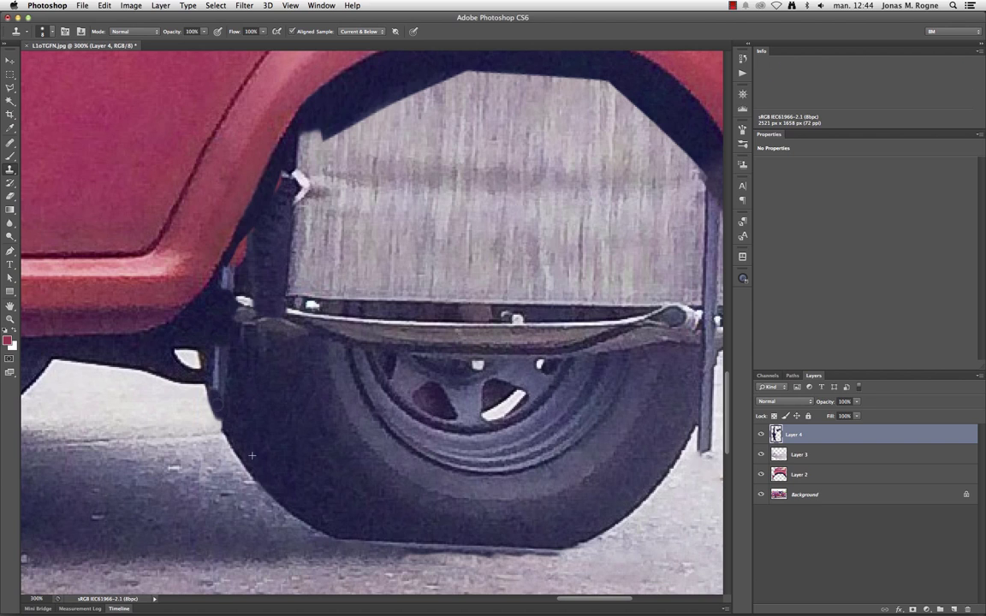
key("super+z")
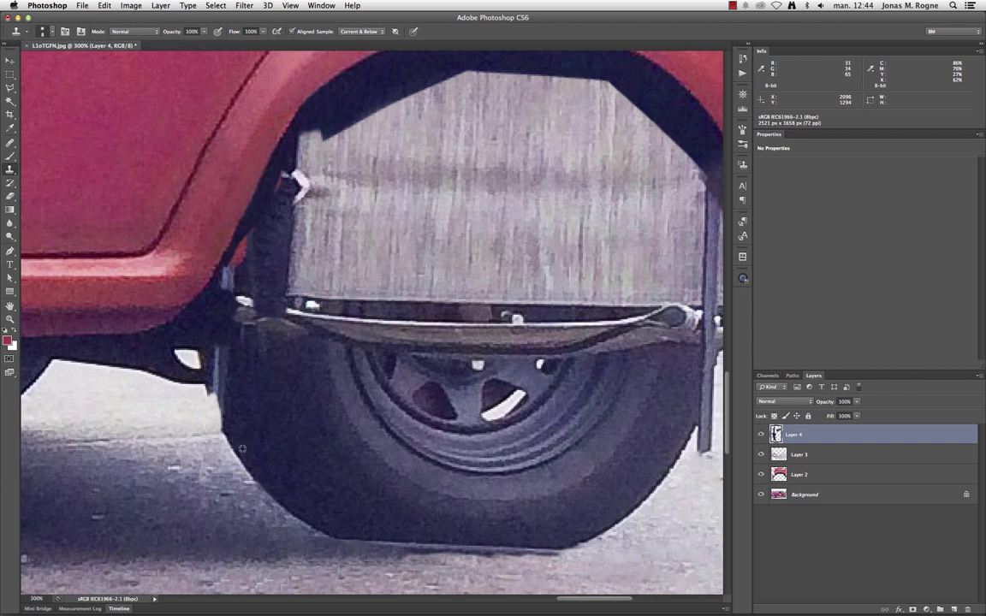
left_click_drag(224, 418, 216, 358)
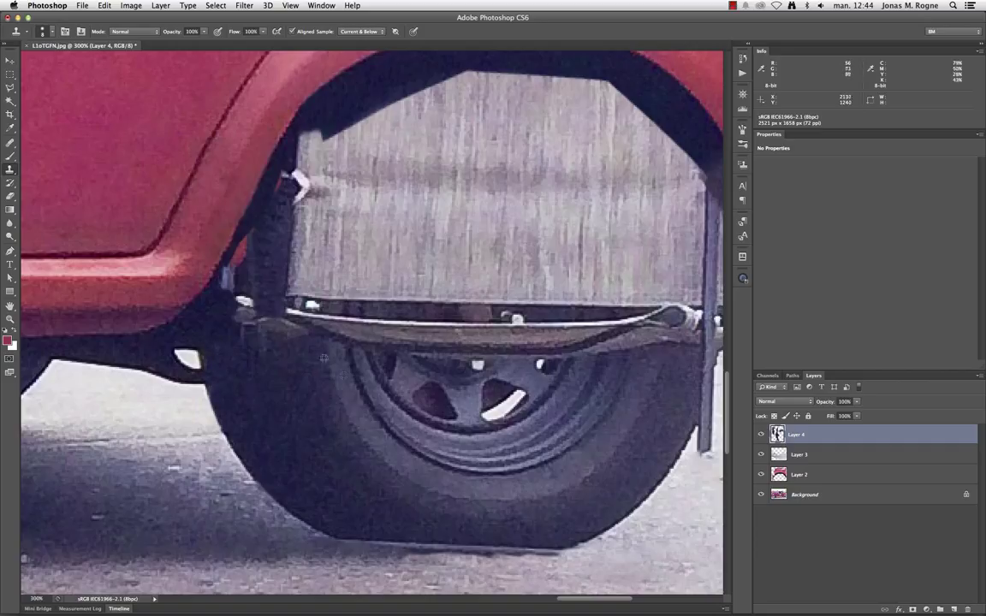
- At 400%, clone road texture over the dark bracket pole beside the fender
mouse_move(680, 392)
left_mouse_down()
mouse_move(526, 387)
mouse_move(564, 356)
left_mouse_up()
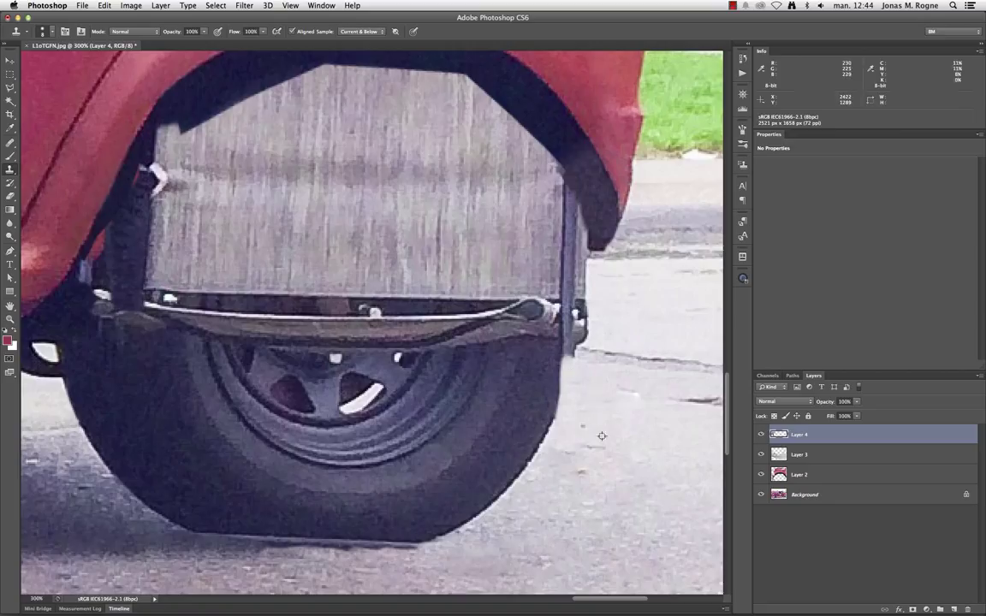
key("ctrl+plus")
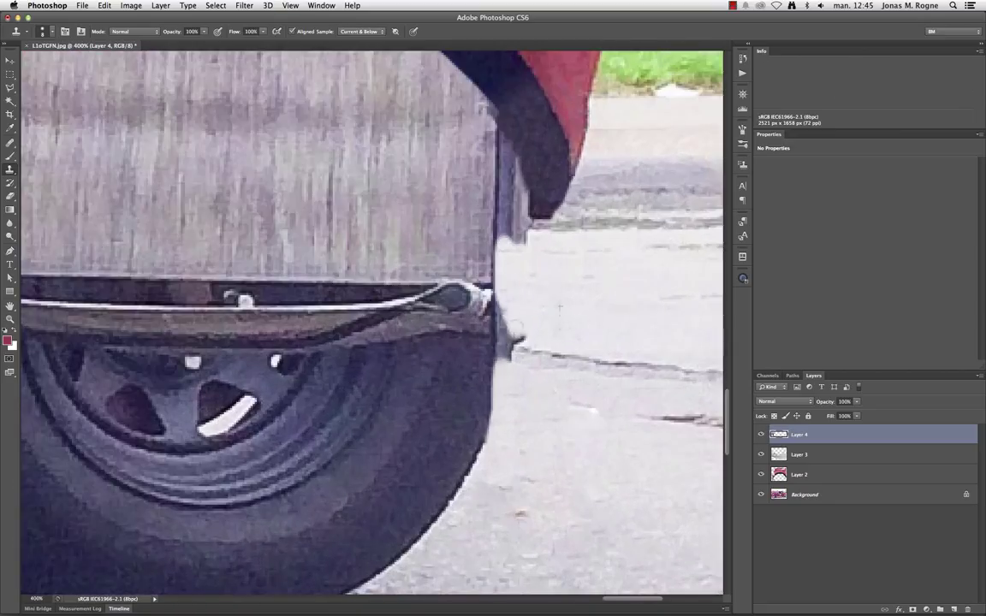
left_click_drag(513, 231, 502, 360)
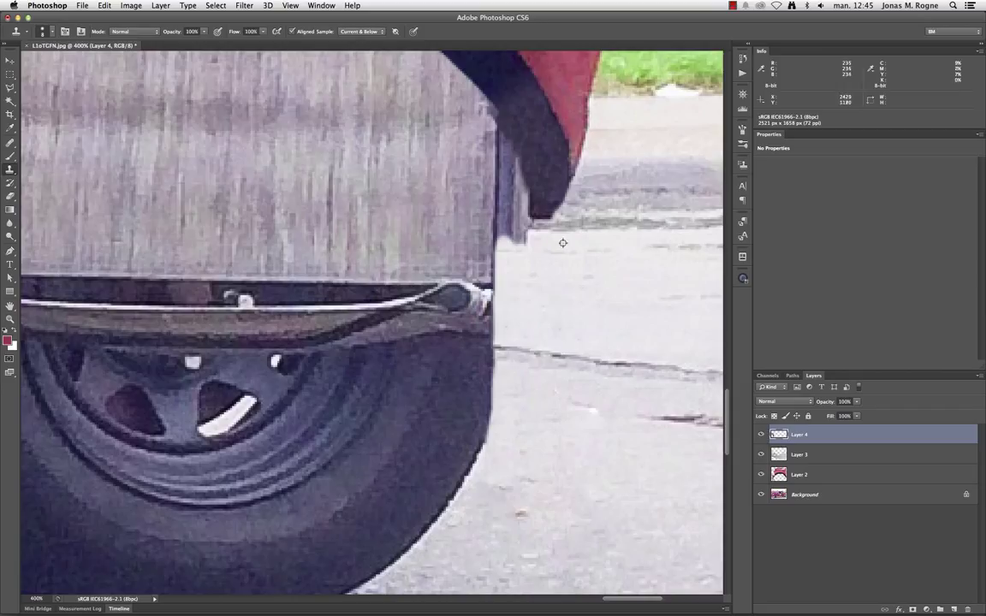
scroll(573, 284, "up", 3)
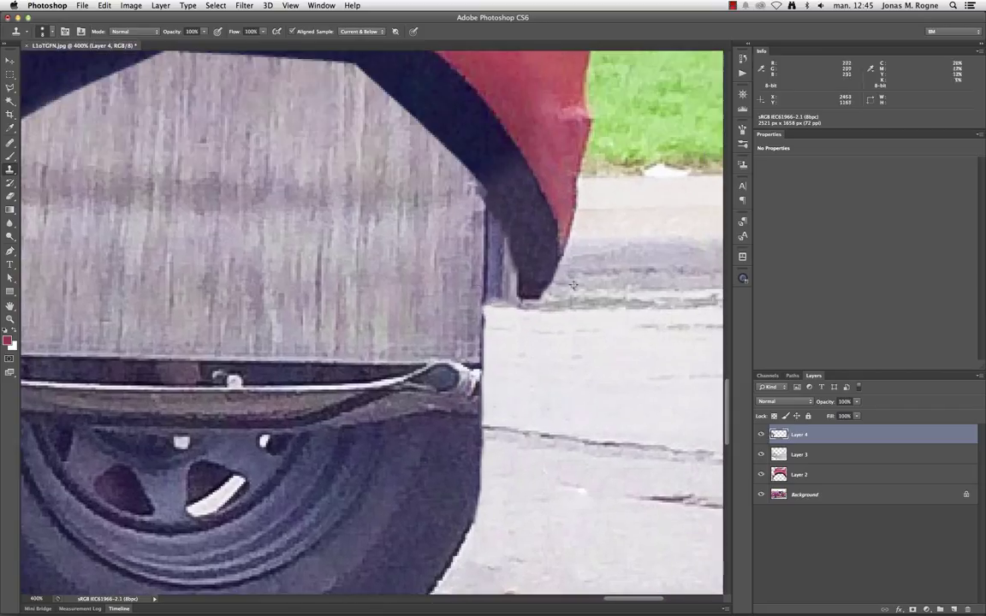
mouse_move(492, 282)
left_mouse_down()
mouse_move(486, 222)
mouse_move(469, 265)
left_mouse_up()
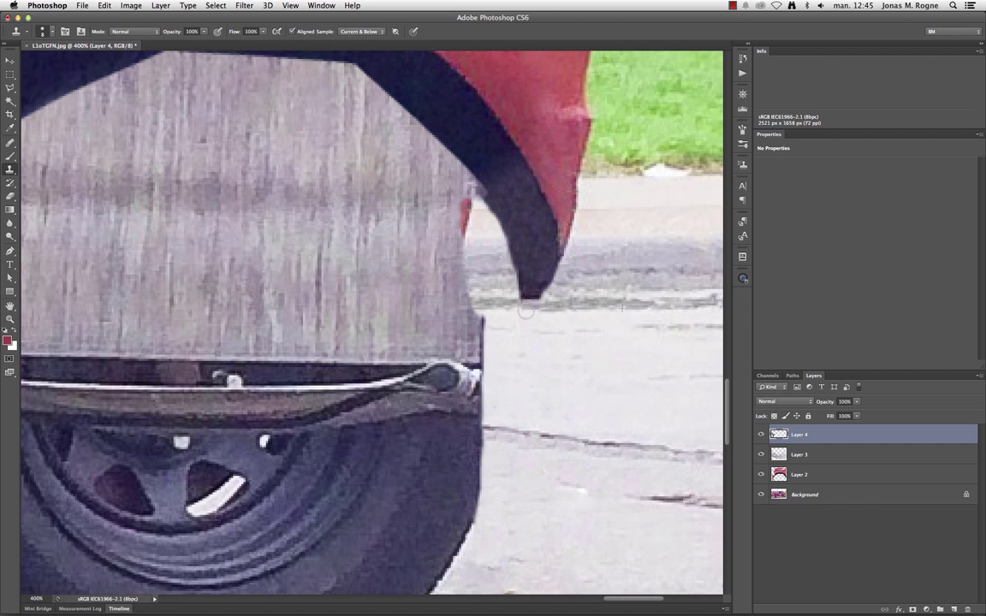
key("super+1")
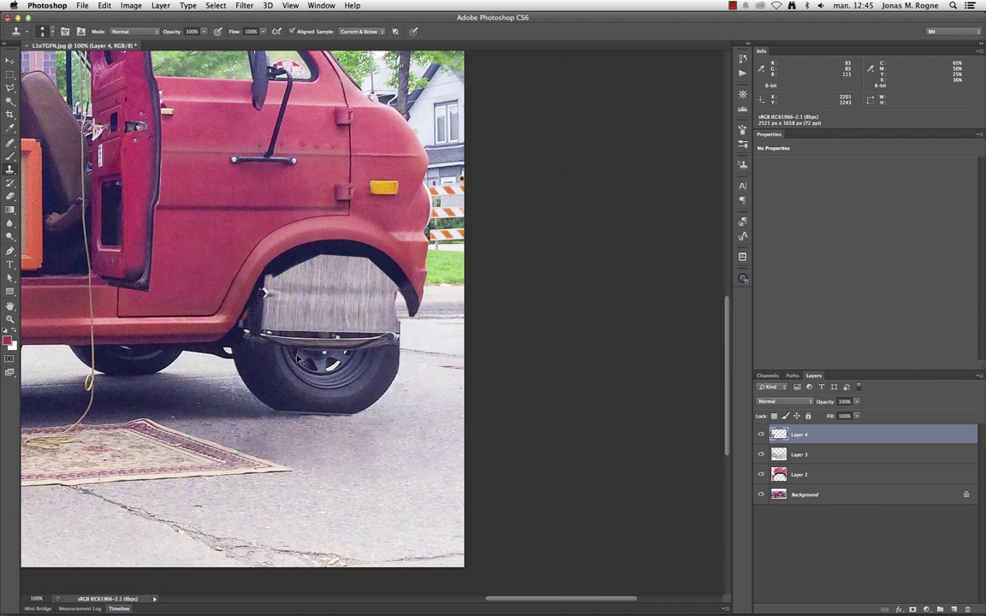
- Erase the patch overlapping the wheel arch's right edge with a soft 38 px eraser
key("e")
key("super+plus")
key("super+plus")
right_click(452, 247)
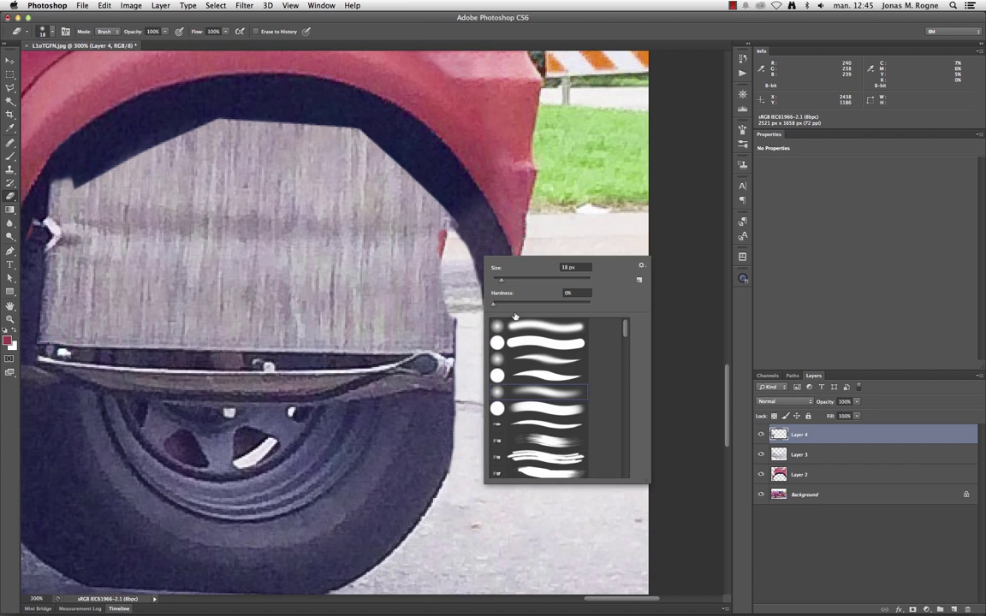
key("Escape")
left_click_drag(453, 248, 476, 287)
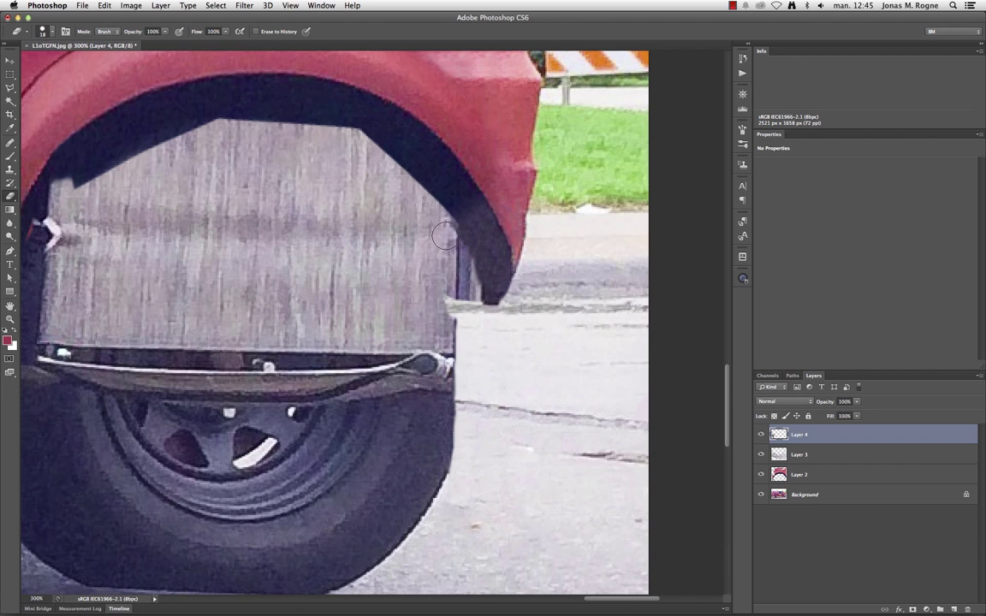
key("super+minus")
key("super+minus")
key("super+minus")
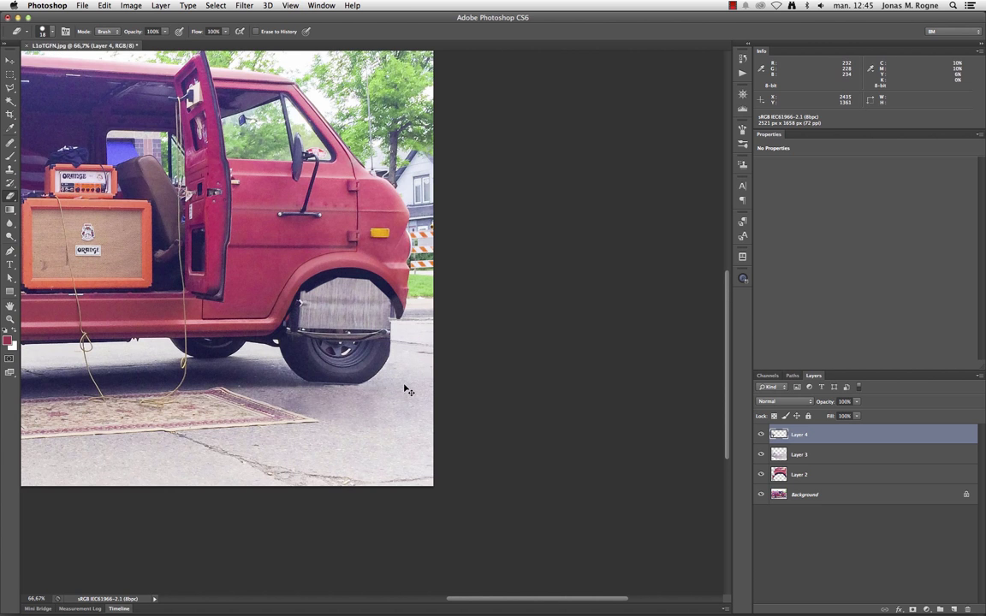
key("super+plus")
key("super+plus")
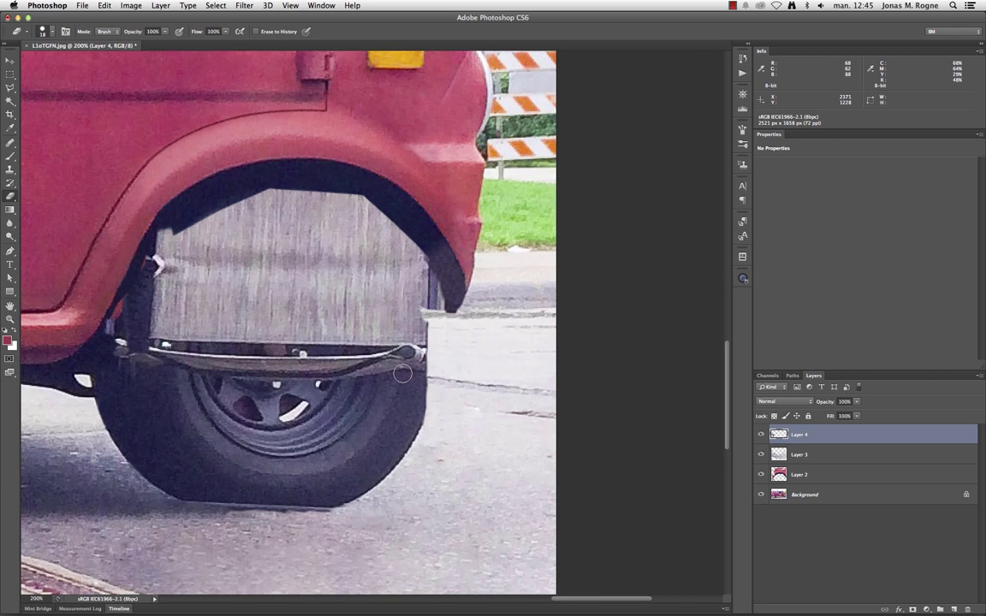
key("s")
key("super+plus")
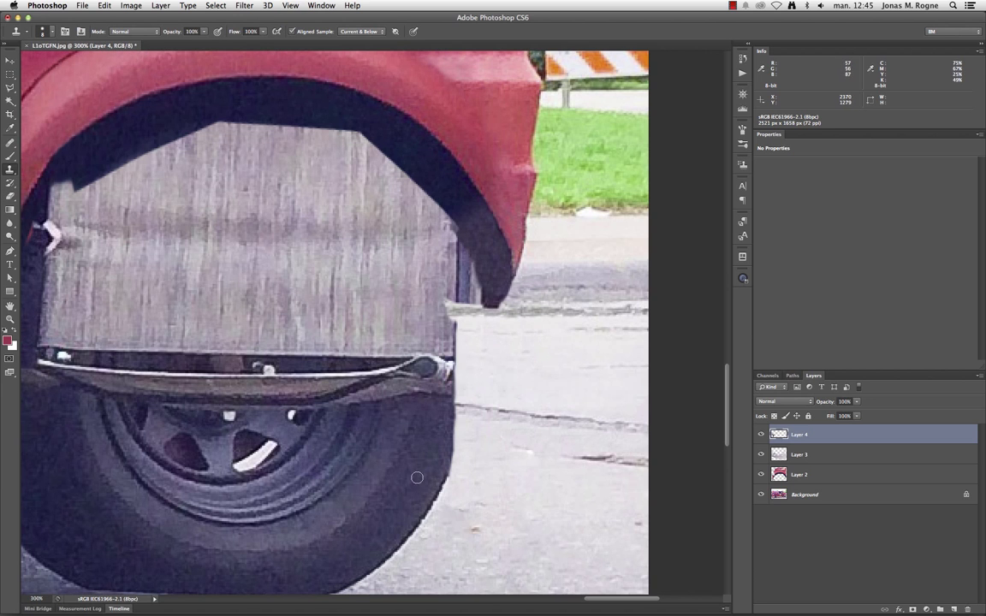
scroll(428, 411, "down", 3)
key("l")
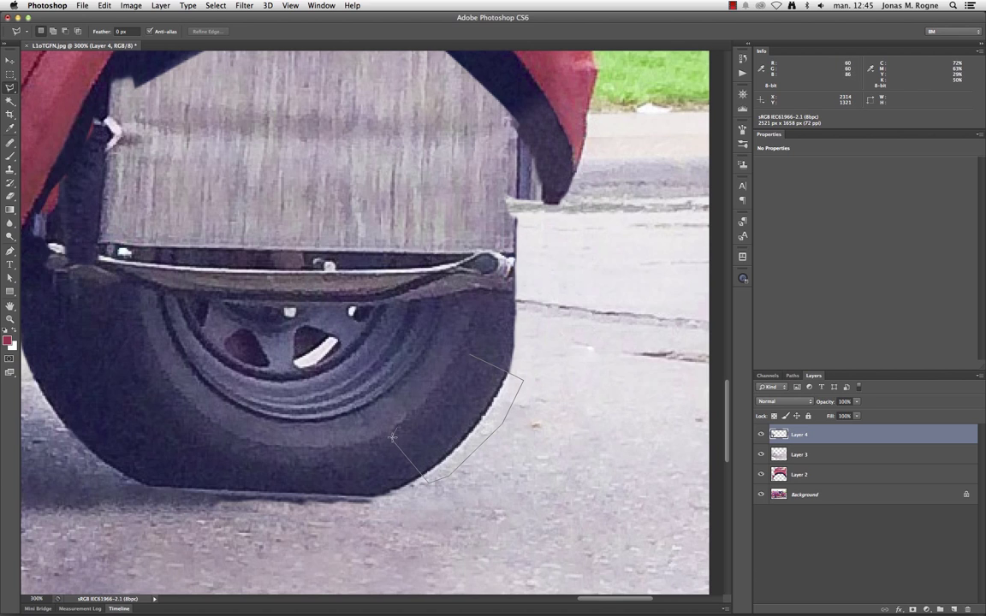
- Copy the lassoed tire section to Layer 5, move it up-right and rotate it -30.65°
left_click(465, 354)
key("super+j")
left_click_drag(453, 410, 572, 338)
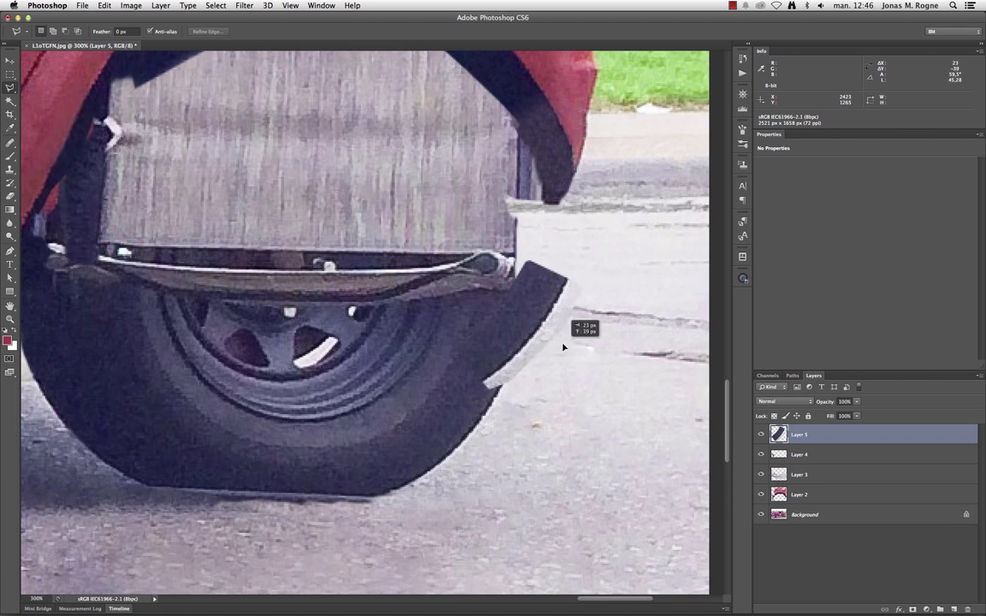
key("super+t")
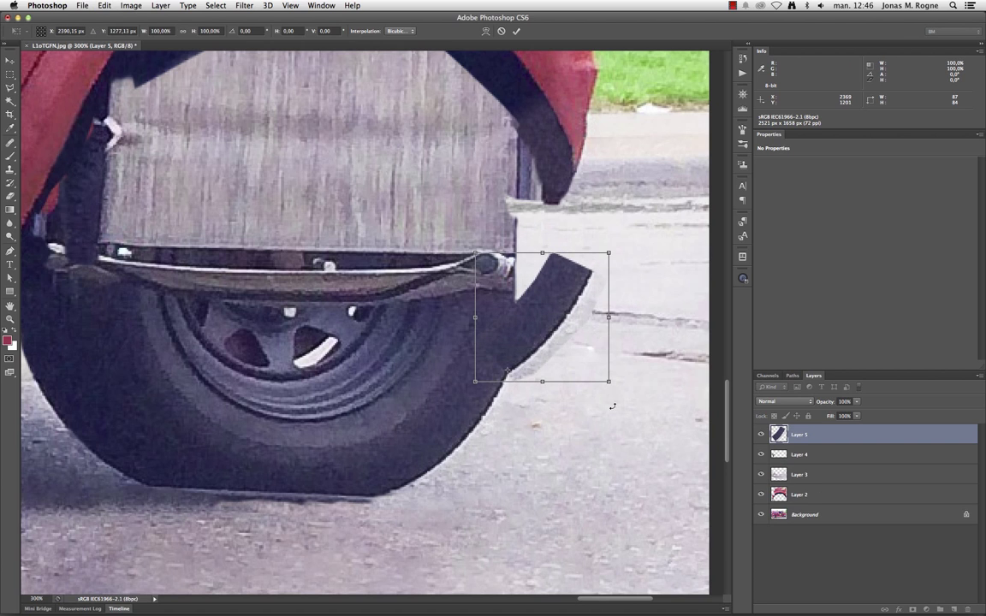
mouse_move(609, 400)
left_mouse_down()
mouse_move(642, 342)
mouse_move(593, 352)
mouse_move(554, 342)
mouse_move(545, 404)
mouse_move(530, 356)
left_mouse_up()
key("super+minus")
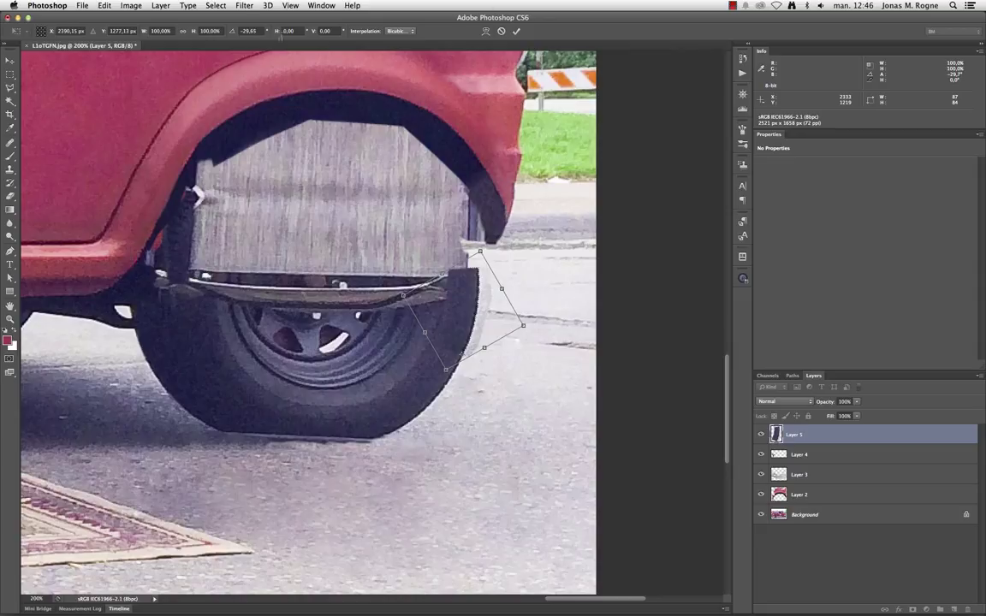
left_click(232, 33)
left_click_drag(221, 27, 161, 29)
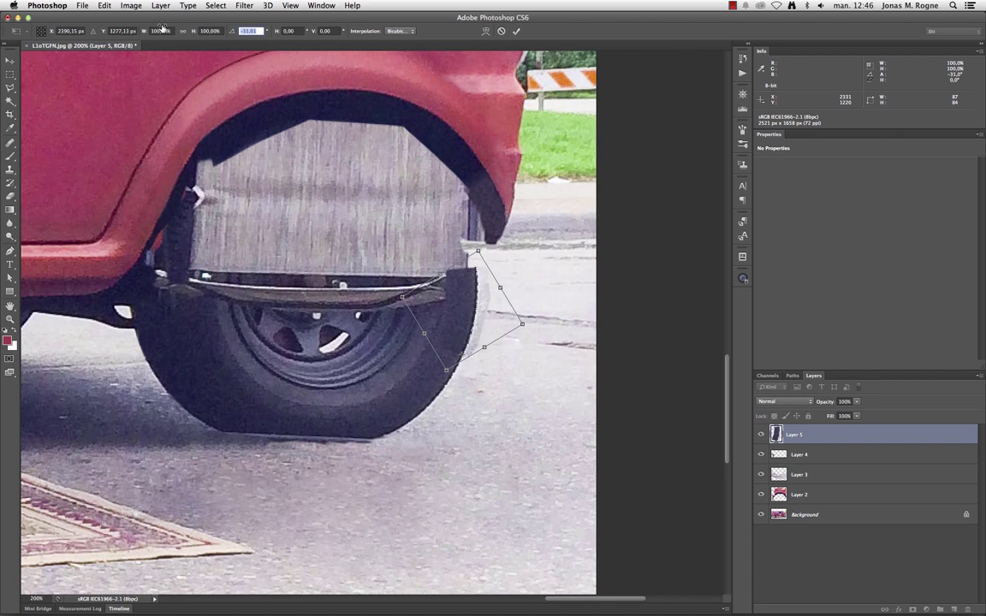
key("Return")
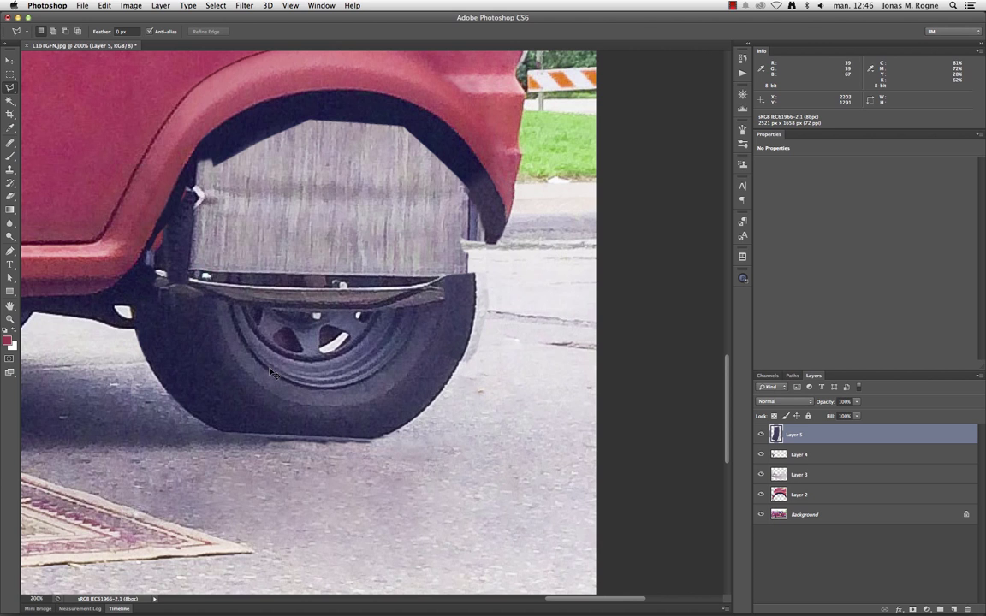
key("super+minus")
key("super+minus")
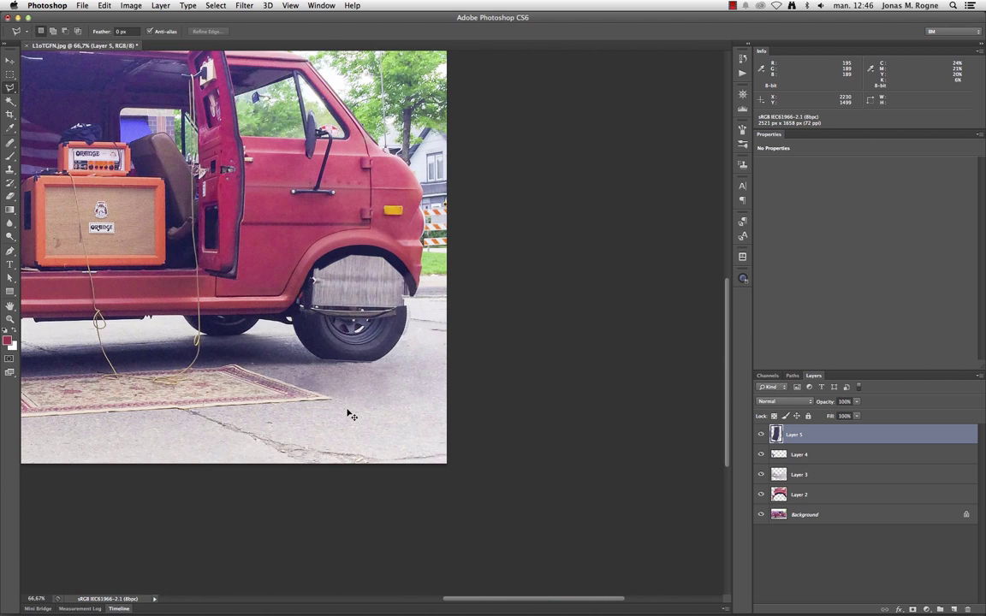
key("super+plus")
key("super+plus")
key("super+plus")
- Mask Layer 5 and paint out the pale band along the tire's right edge
left_click(926, 609)
key("b")
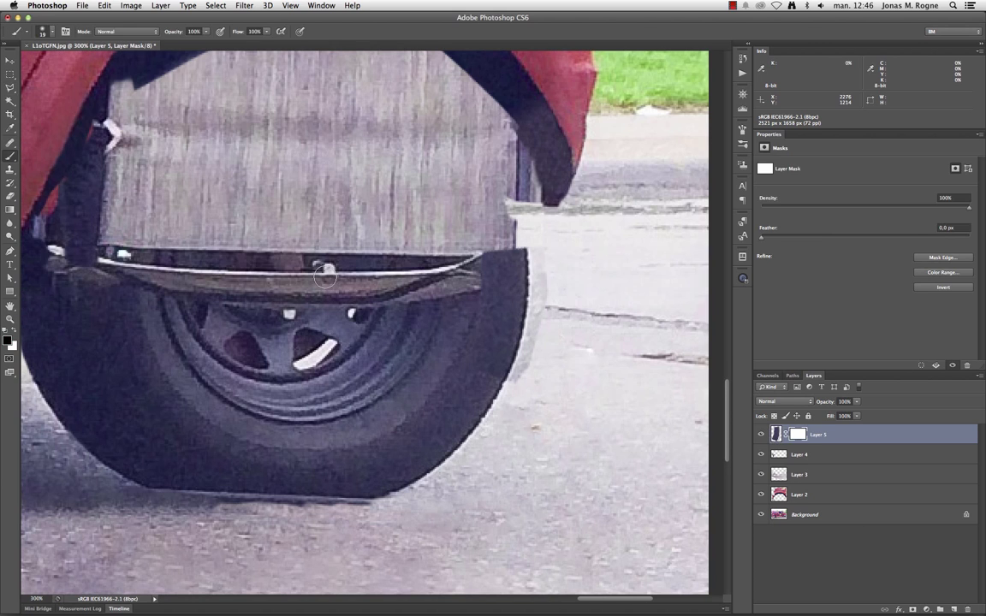
left_click_drag(523, 378, 550, 293)
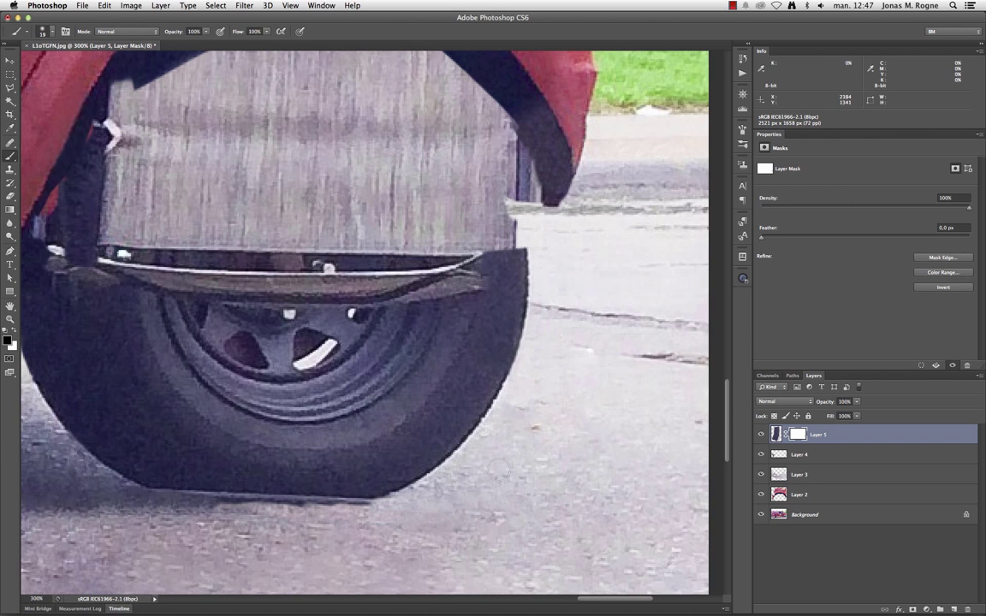
left_click(492, 412)
- On a new Layer 6, clone dark tire over the light gaps at the bumper's right end
left_click(953, 608)
key("s")
left_click_drag(479, 302, 500, 308)
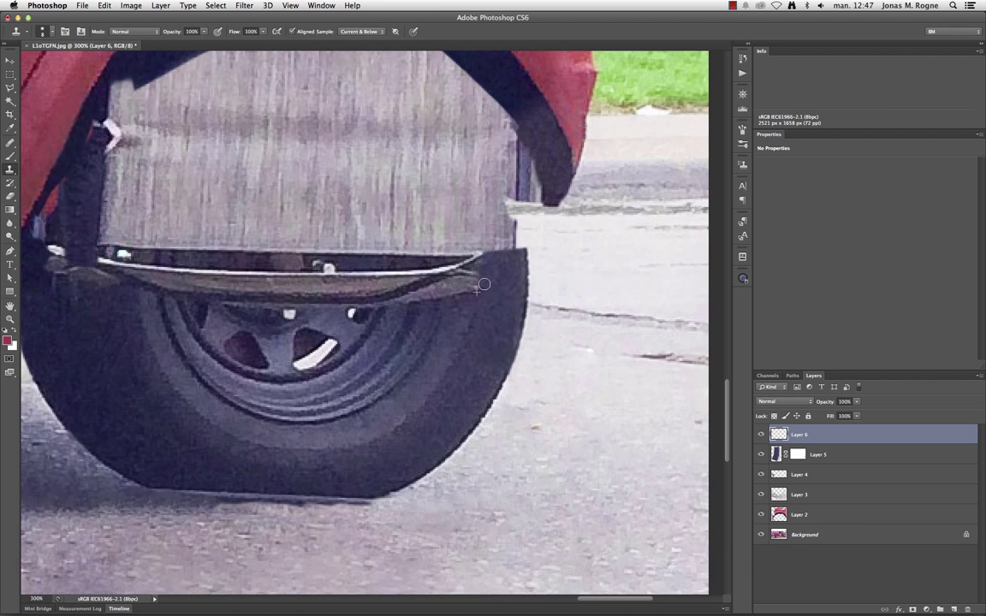
left_click_drag(484, 258, 436, 257)
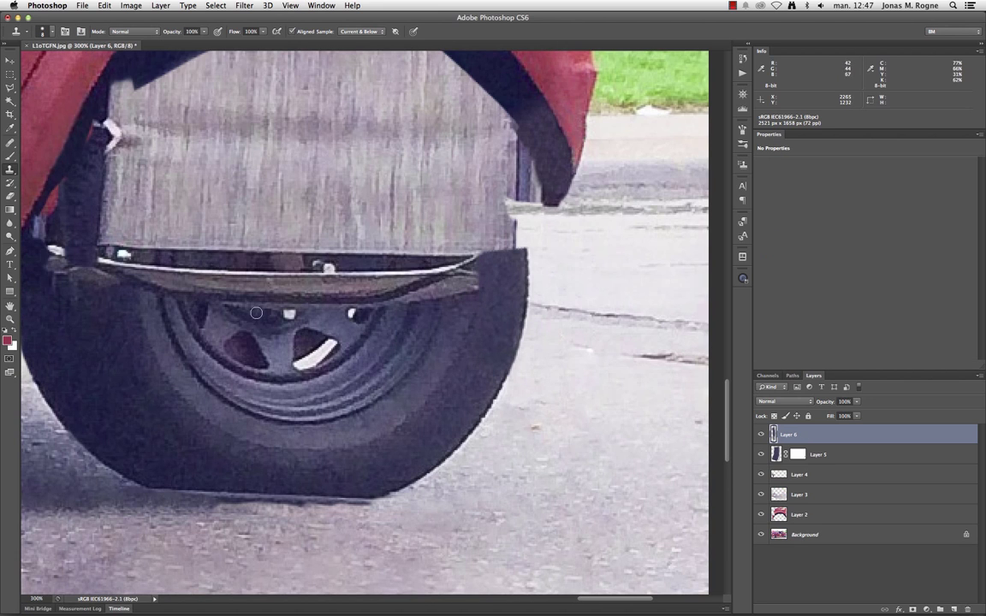
left_click_drag(478, 287, 445, 293)
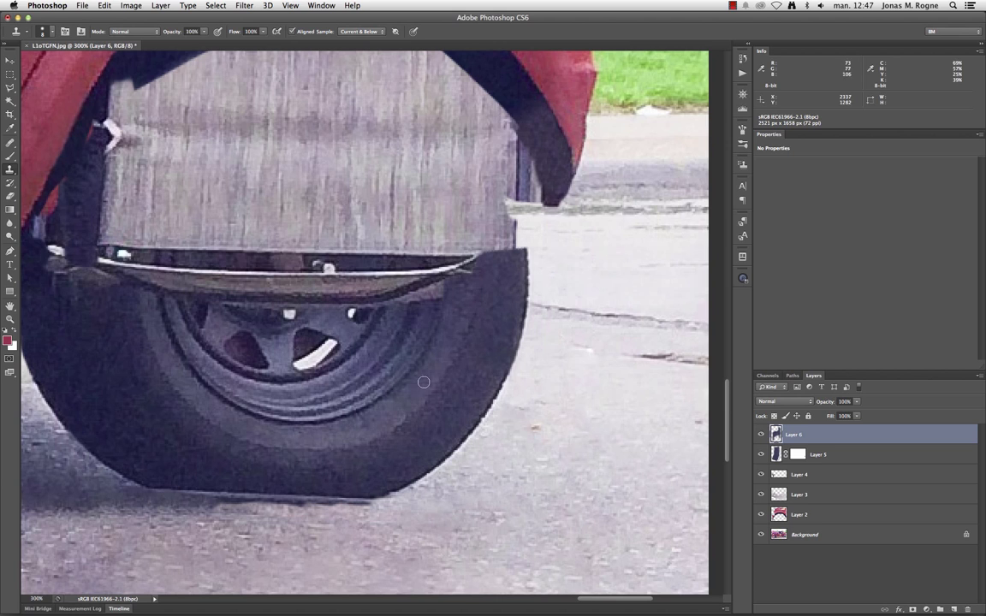
key("j")
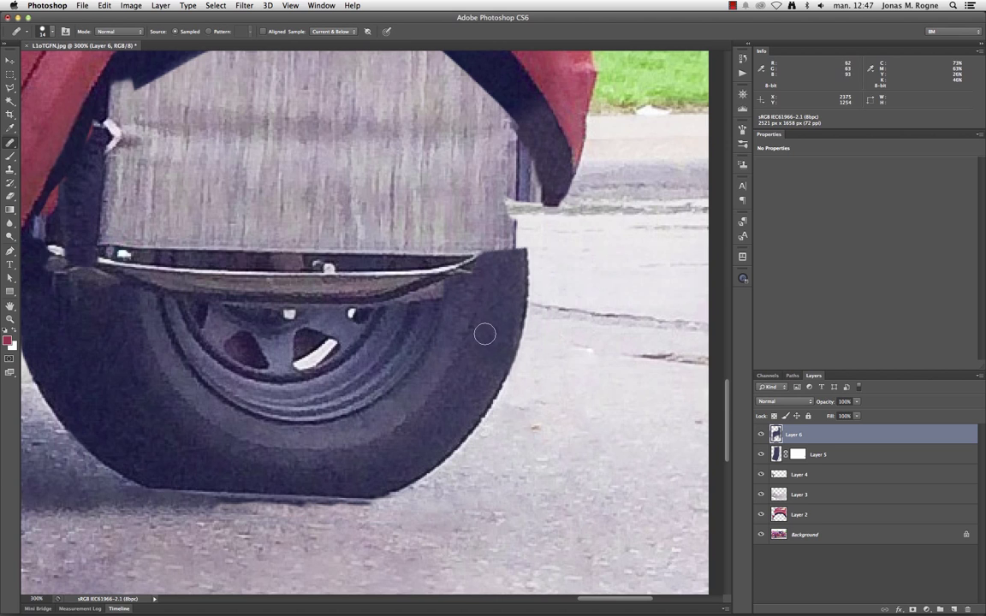
key("s")
- Clone dark tire over the light patches at the wheel arch's left edge and bumper's left end
left_click_drag(241, 320, 379, 397)
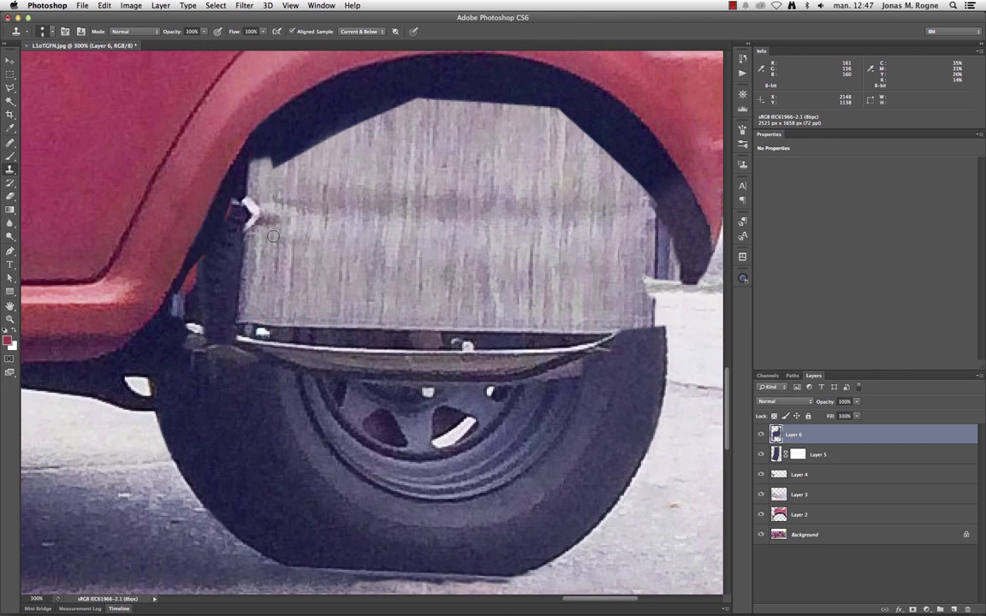
left_click_drag(307, 229, 366, 315)
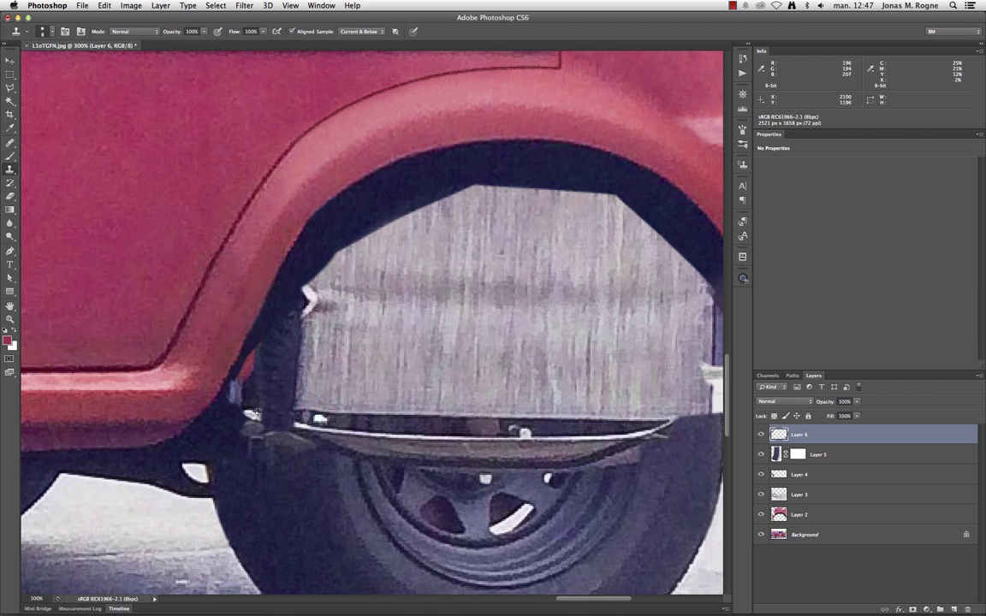
left_click_drag(237, 390, 227, 398)
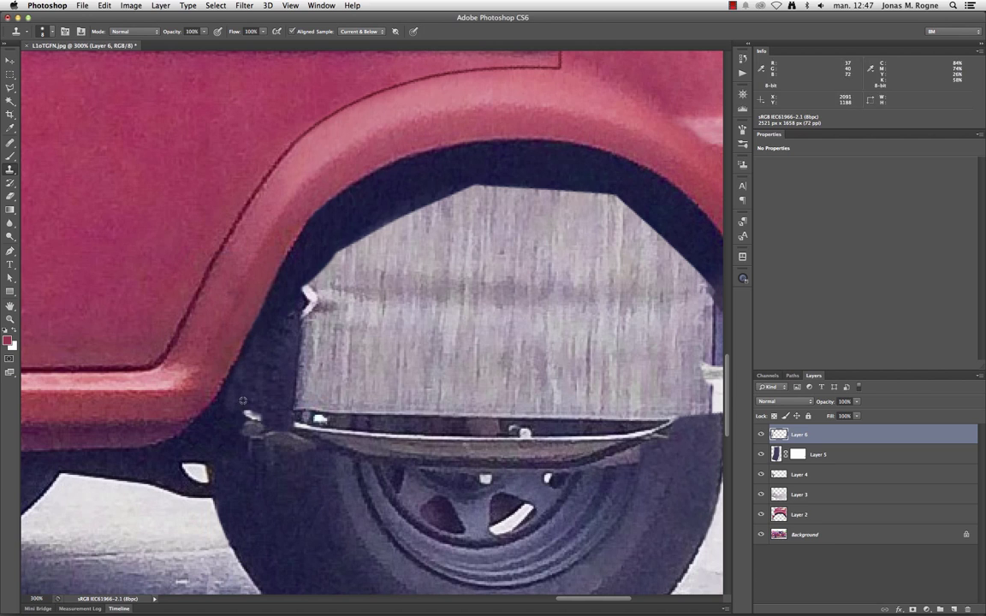
mouse_move(247, 404)
left_mouse_down()
mouse_move(243, 413)
mouse_move(233, 376)
left_mouse_up()
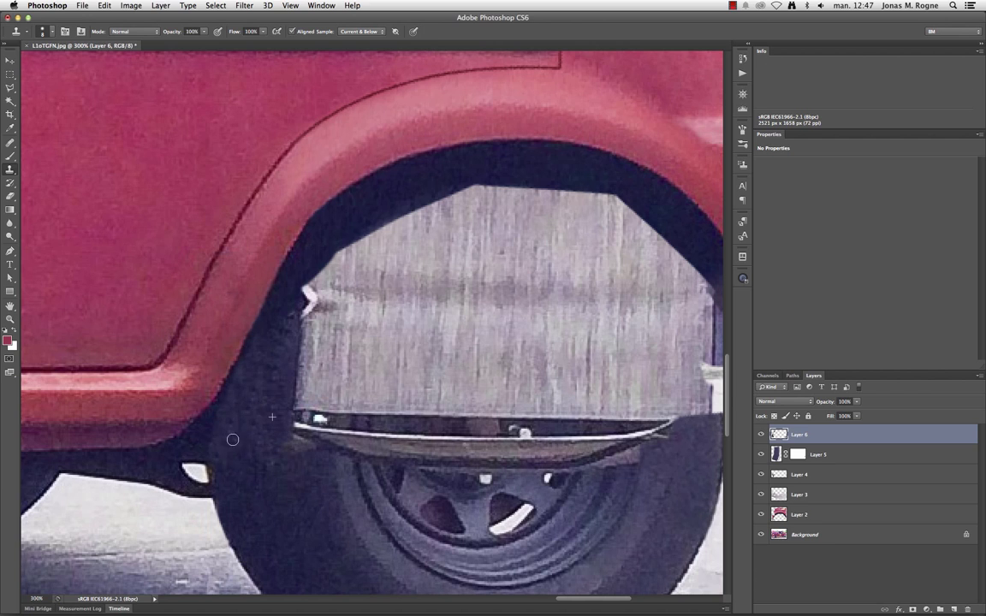
mouse_move(224, 432)
left_mouse_down()
mouse_move(215, 422)
mouse_move(243, 370)
left_mouse_up()
key("j")
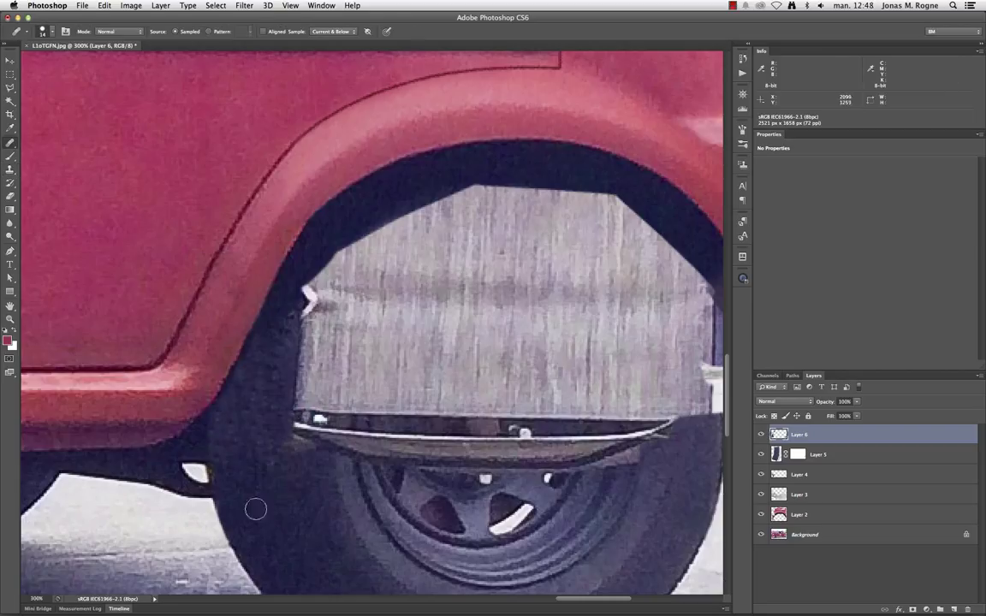
scroll(300, 235, "down", 5)
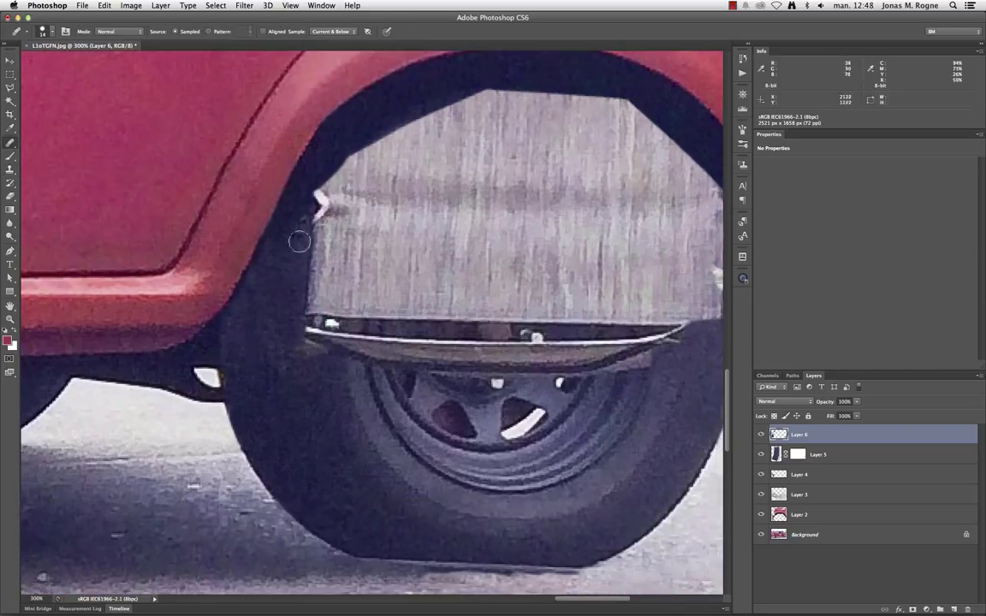
key("s")
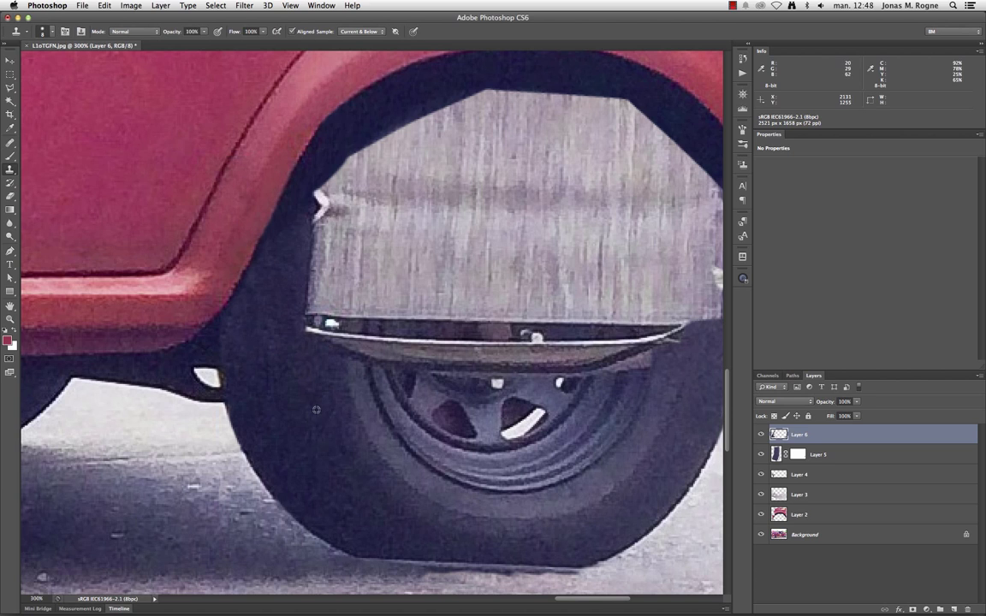
left_click_drag(299, 309, 329, 329)
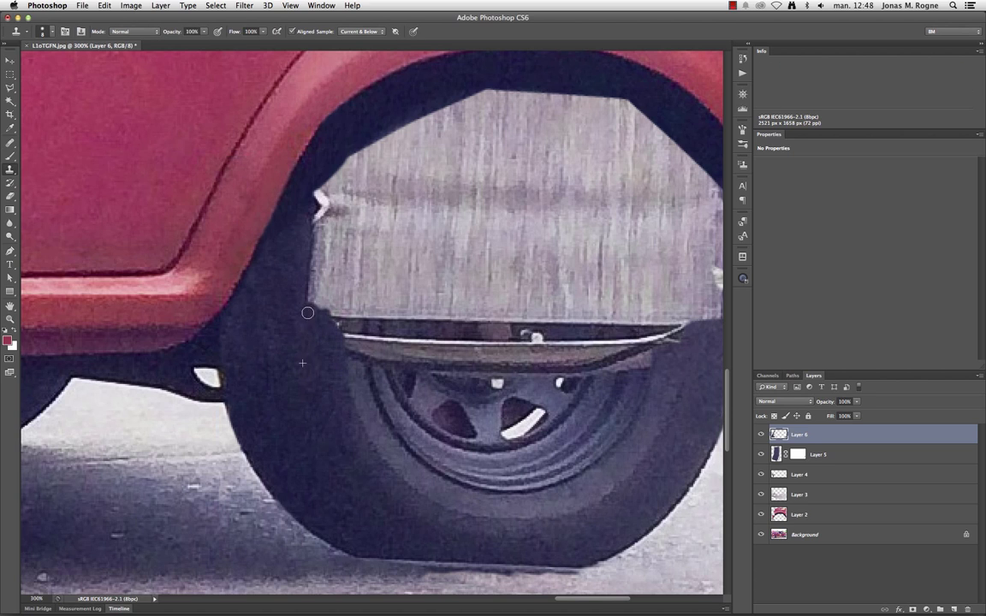
key("j")
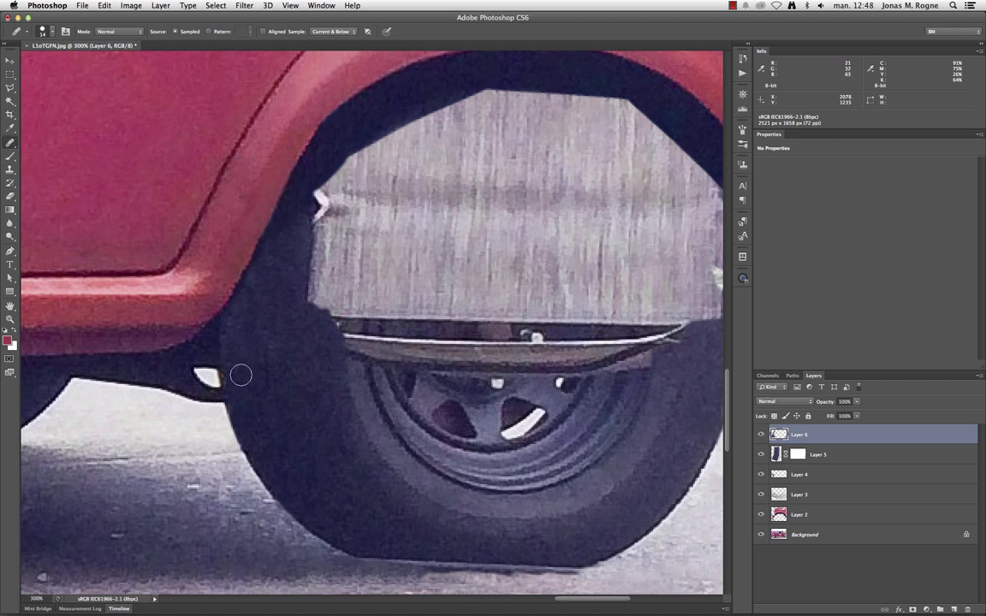
key("ctrl+minus")
key("ctrl+minus")
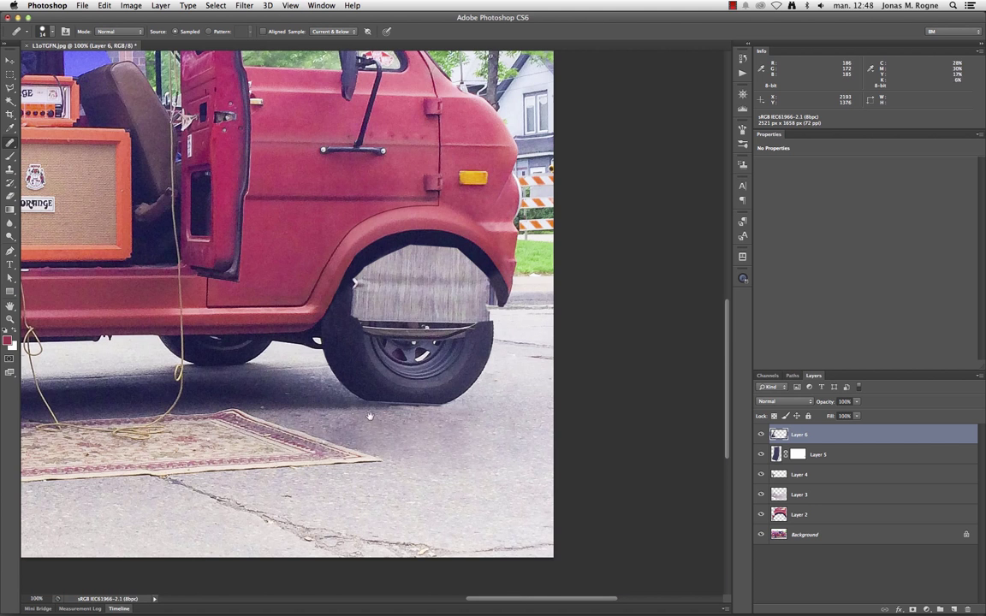
- Clone and heal the dark shadow along the tire's bottom edge so it blends into the road
scroll(398, 410, "up", 1)
scroll(418, 381, "up", 1)
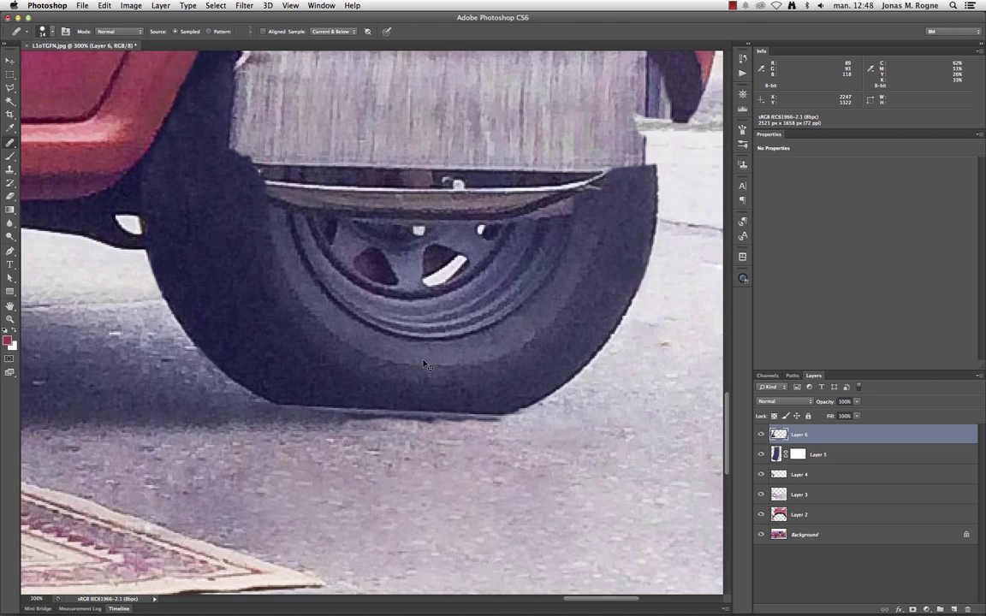
key("s")
key("ctrl+plus")
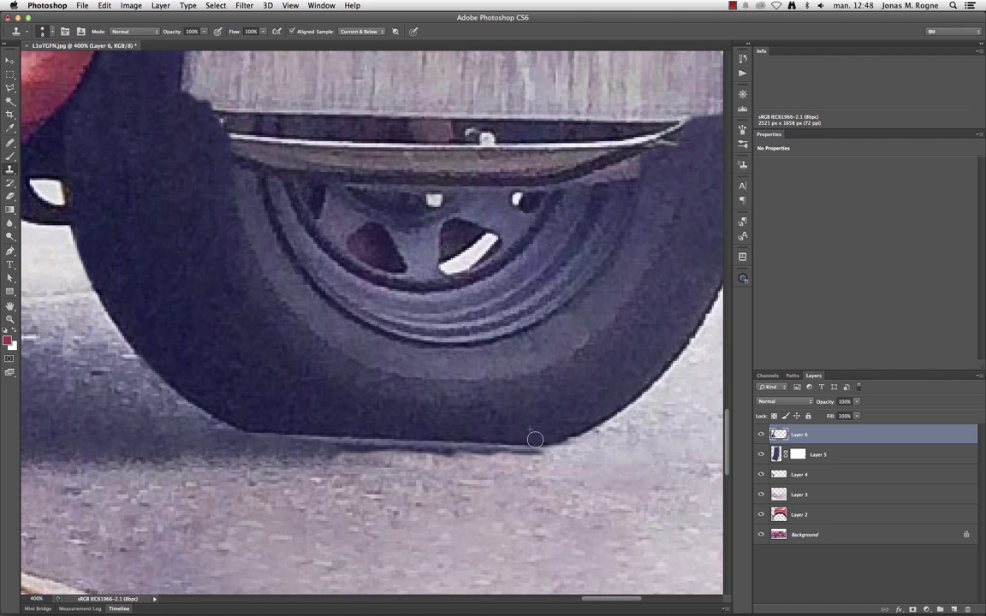
left_click_drag(474, 437, 399, 446)
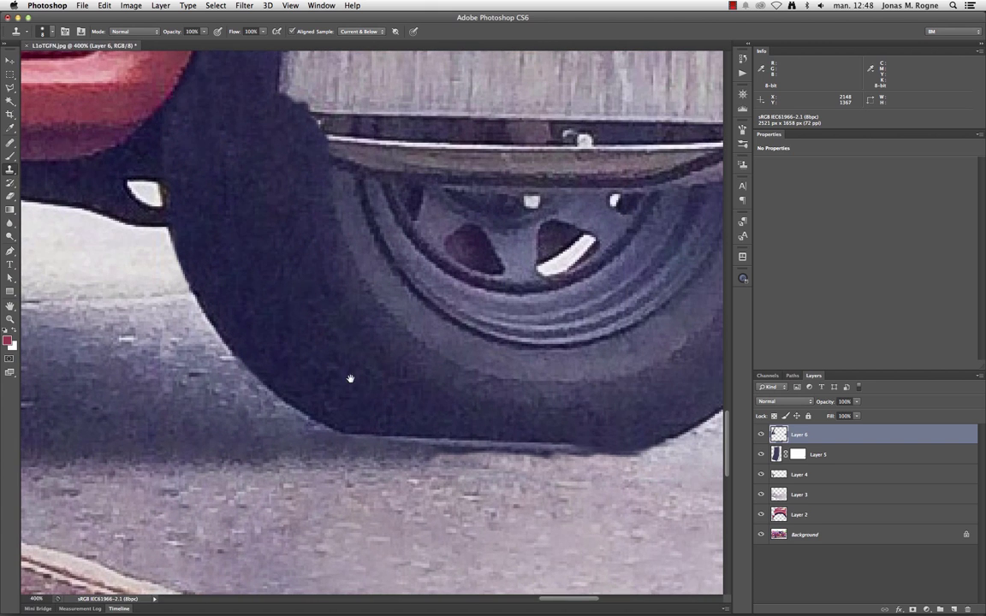
left_click(399, 446, "alt")
left_click_drag(650, 447, 523, 431)
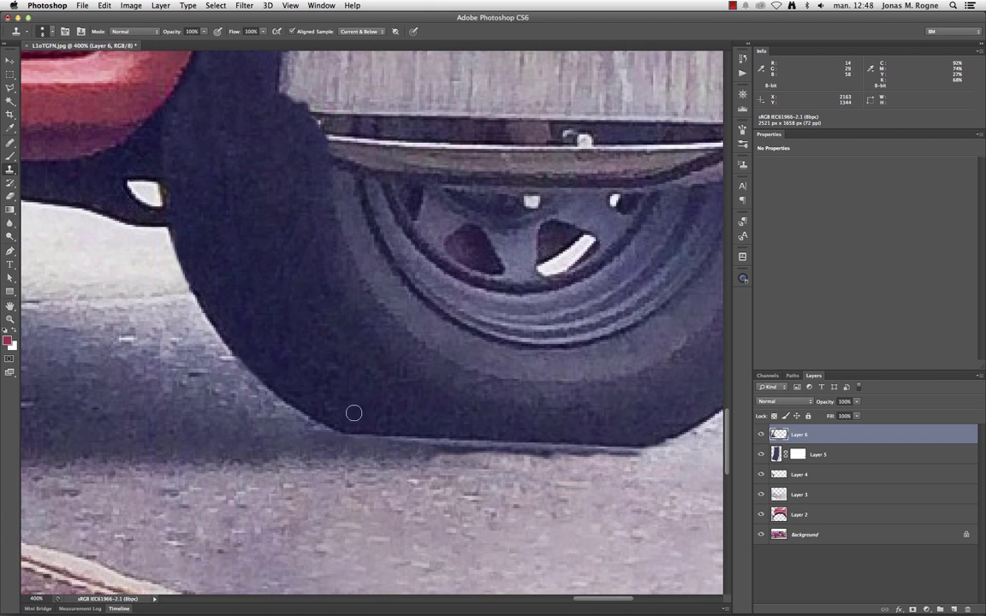
left_click_drag(354, 413, 645, 439)
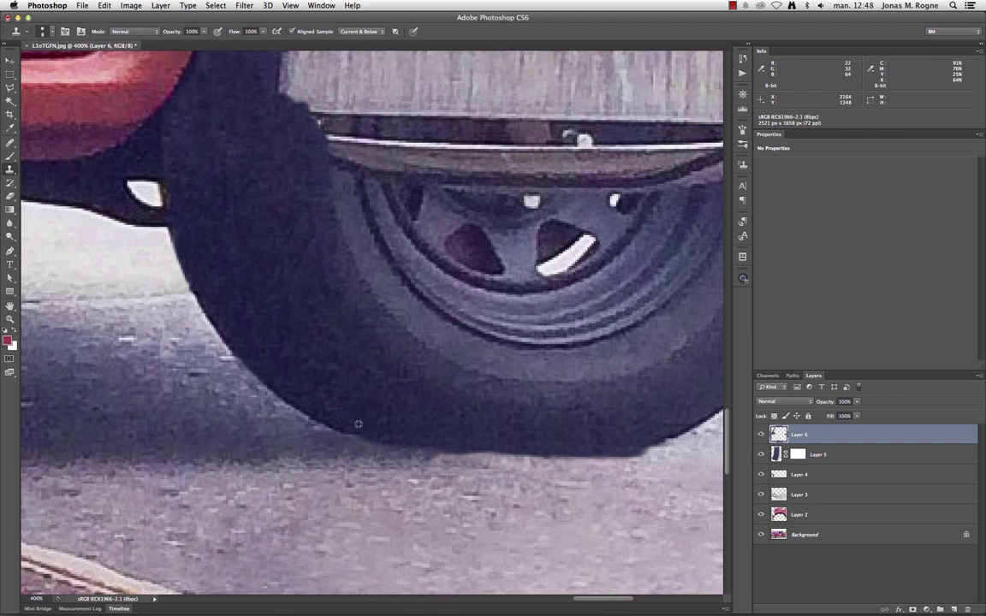
left_click_drag(385, 436, 561, 444)
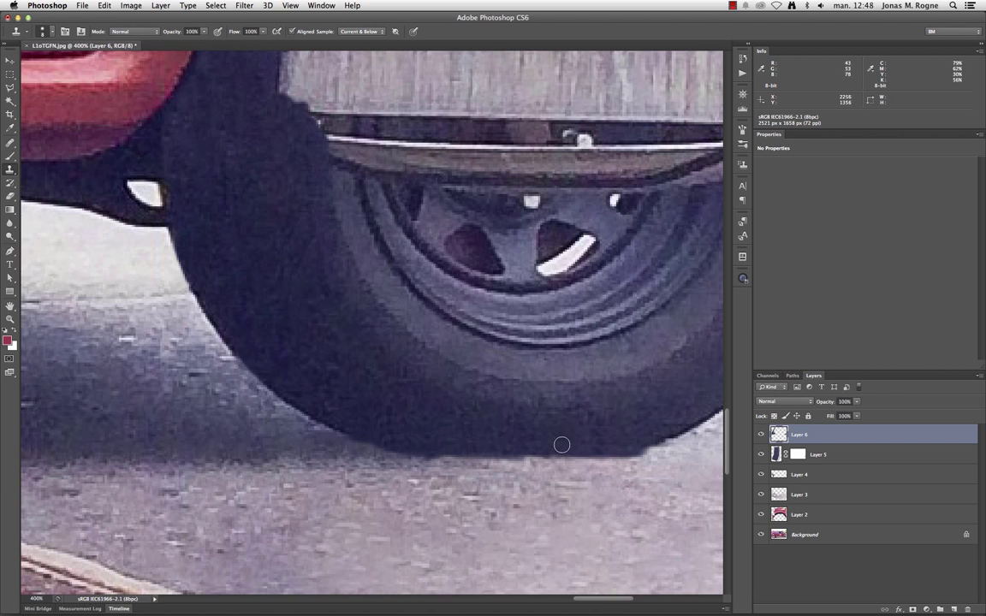
key("j")
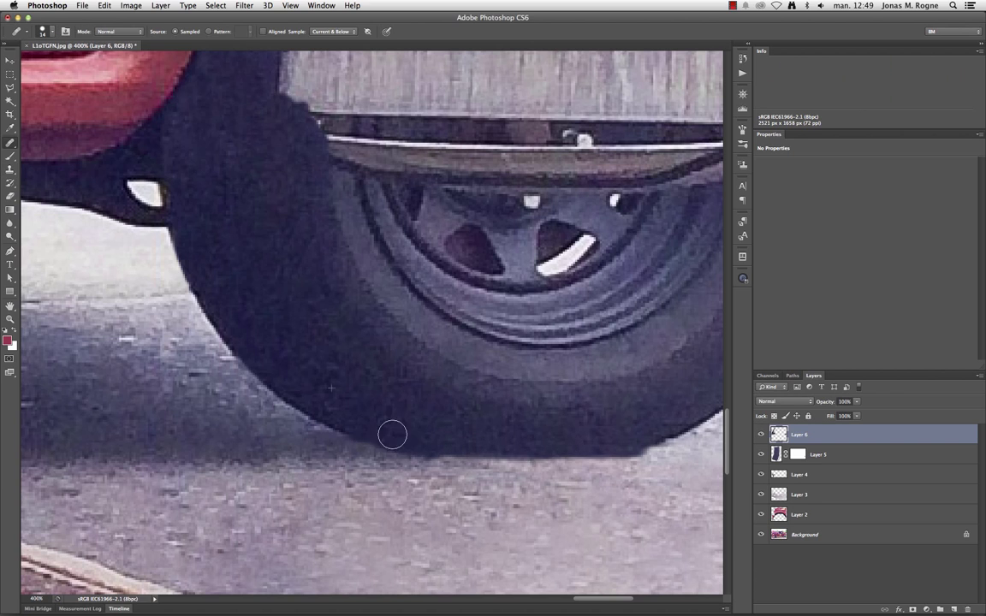
mouse_move(494, 436)
left_mouse_down()
mouse_move(594, 443)
mouse_move(598, 421)
left_mouse_up()
key("super+minus")
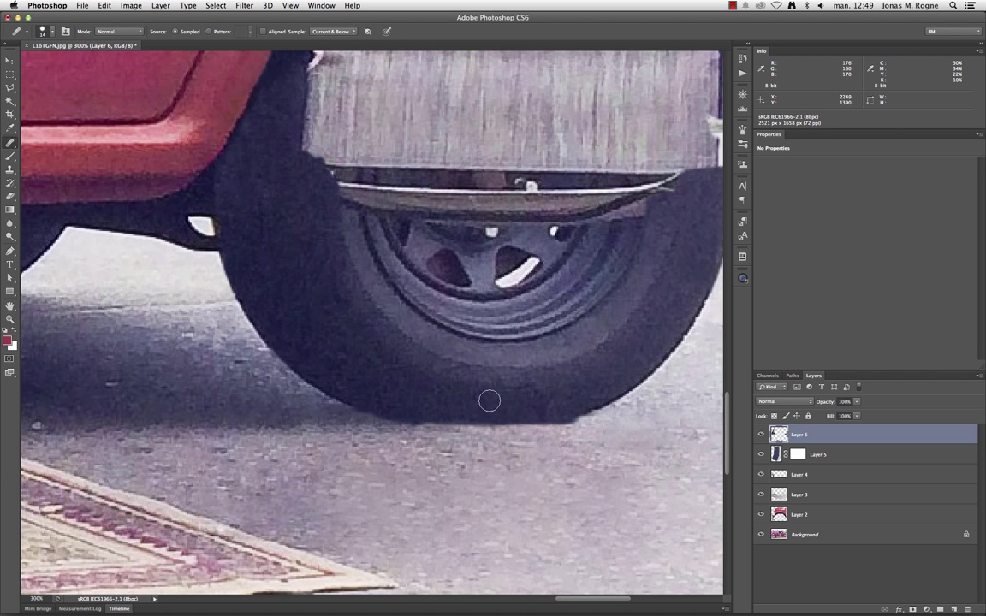
left_click_drag(10, 290, 43, 285)
- Draw an elliptical path around the wheel and extend it with pen points along the tire bottom
key("super+minus")
left_click(48, 32)
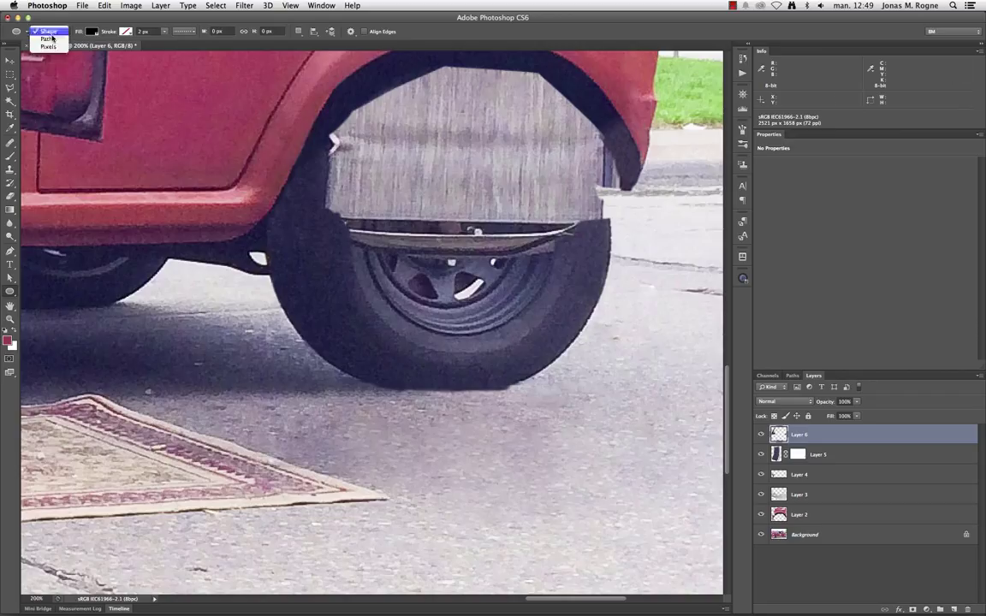
left_click_drag(275, 102, 701, 400)
key("ctrl+0")
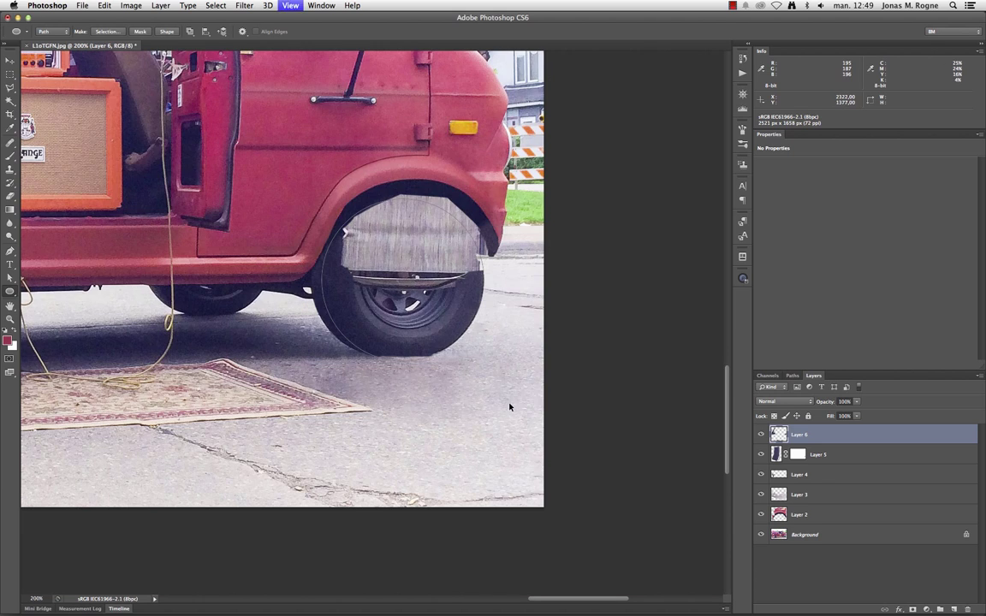
scroll(451, 364, "up", 5)
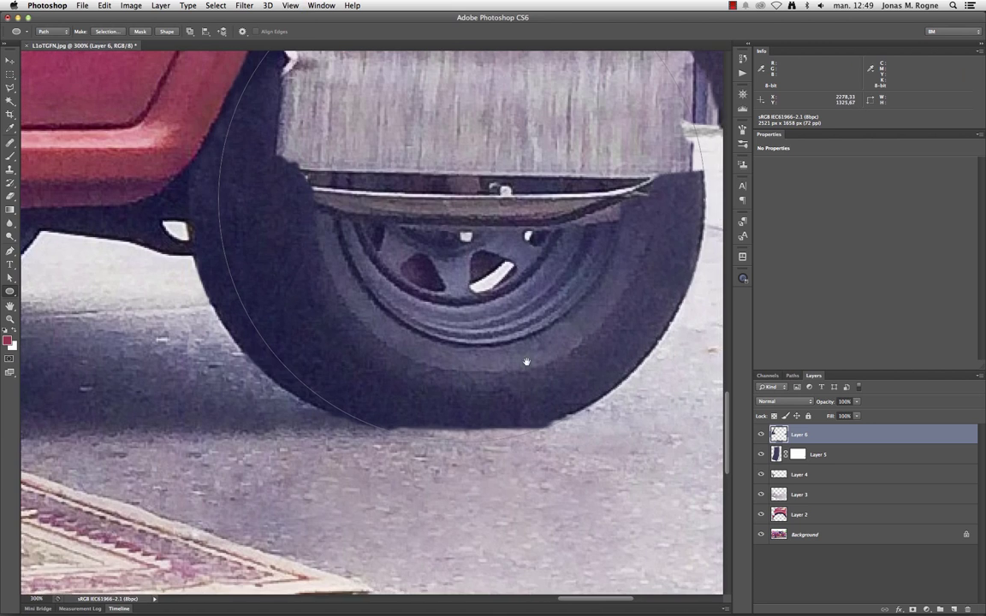
scroll(214, 295, "up", 2)
left_click(9, 279)
left_click(130, 291)
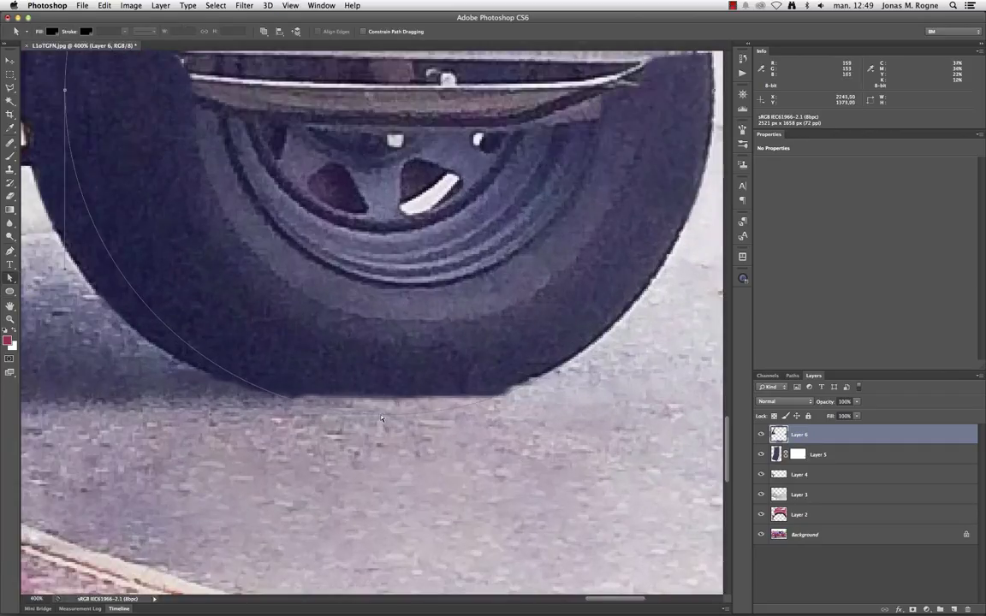
left_click(10, 251)
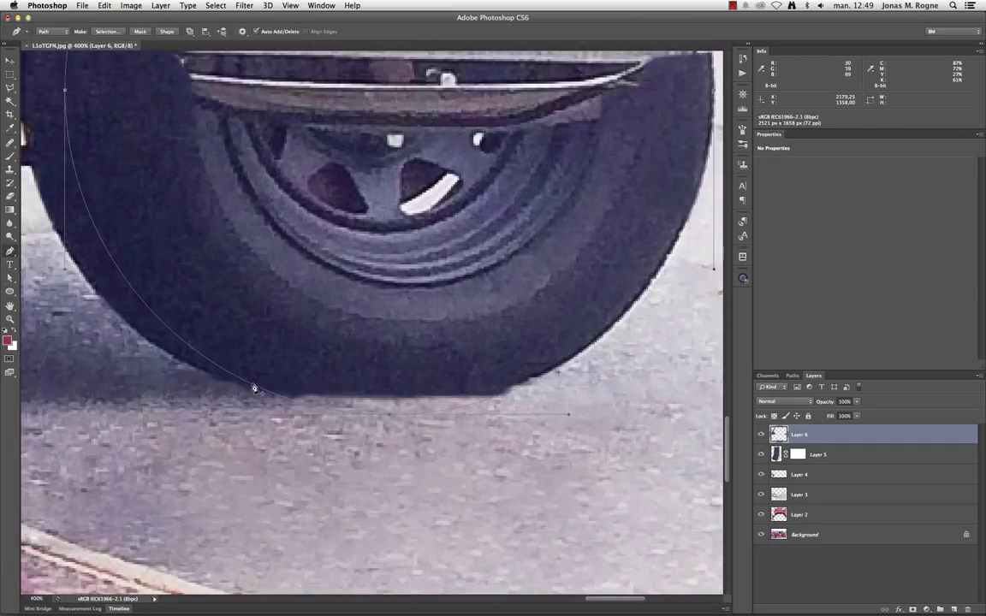
mouse_move(483, 402)
left_mouse_down()
mouse_move(388, 418)
mouse_move(390, 434)
left_mouse_up()
left_click_drag(523, 386, 526, 385)
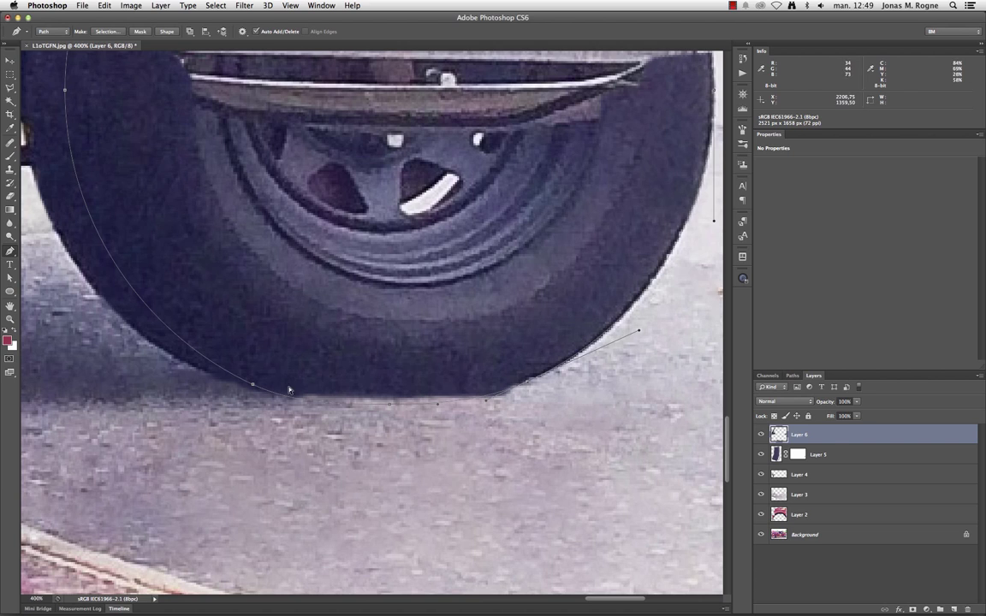
- Clone away the dark bump beneath the tire's bottom edge
key("s")
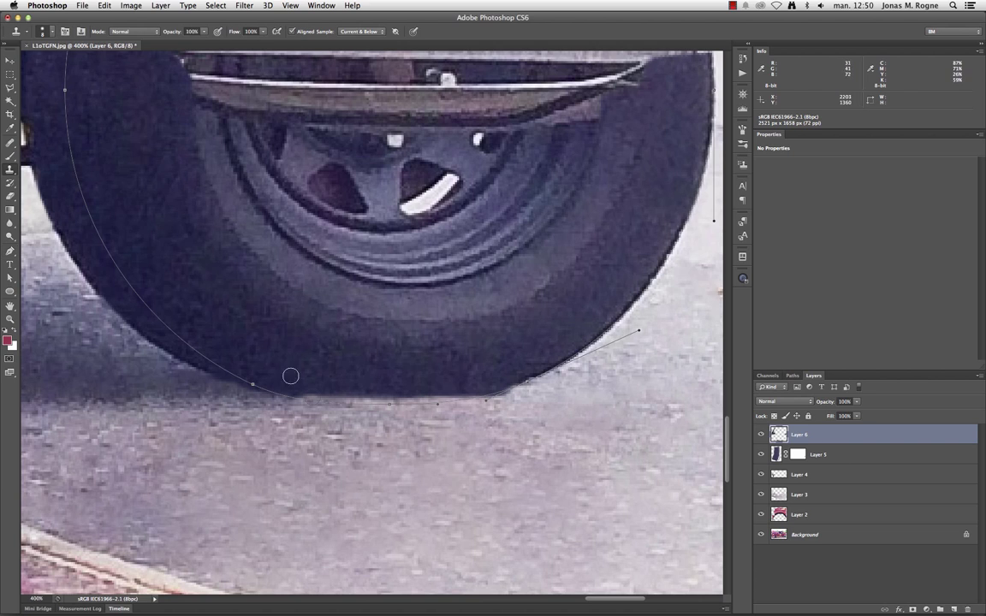
left_click_drag(378, 405, 466, 399)
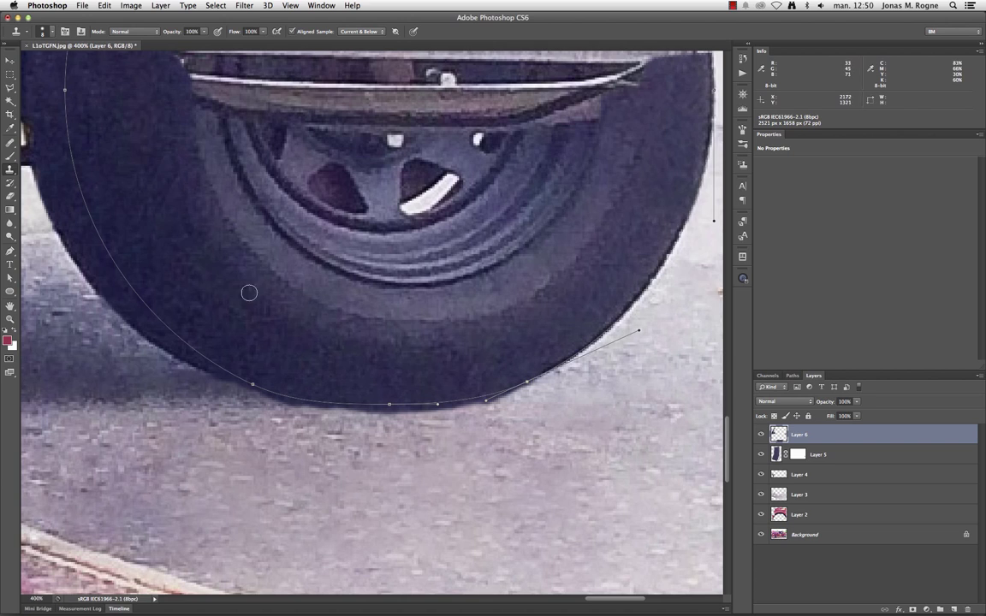
key("j")
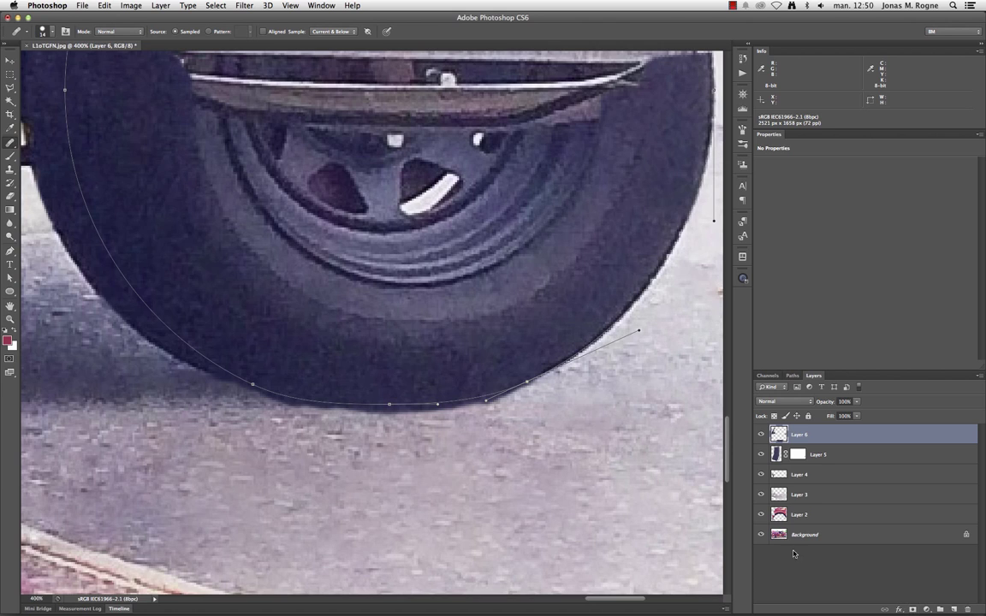
key("ctrl+minus")
- Mask Layer 6 to the tire path, duplicate it, and remove the copy's vector mask
key("m")
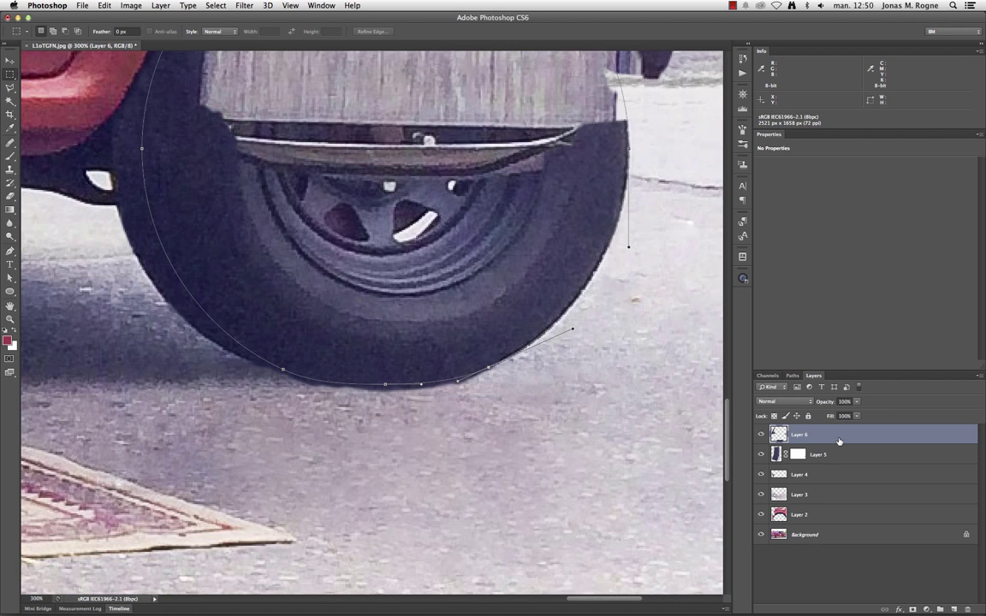
left_click(912, 609)
left_click(912, 609)
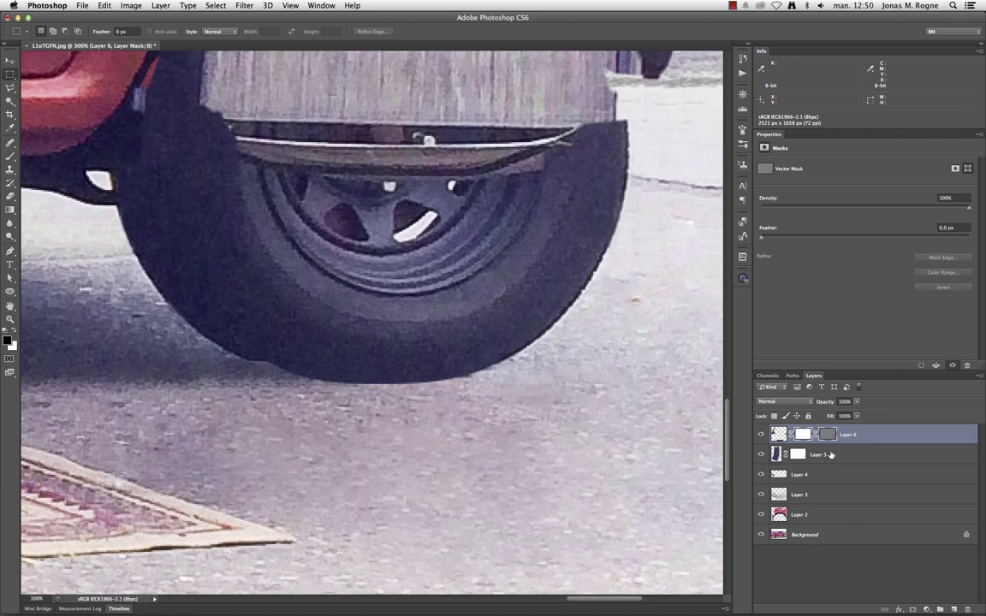
left_click_drag(802, 434, 966, 607)
key("ctrl+j")
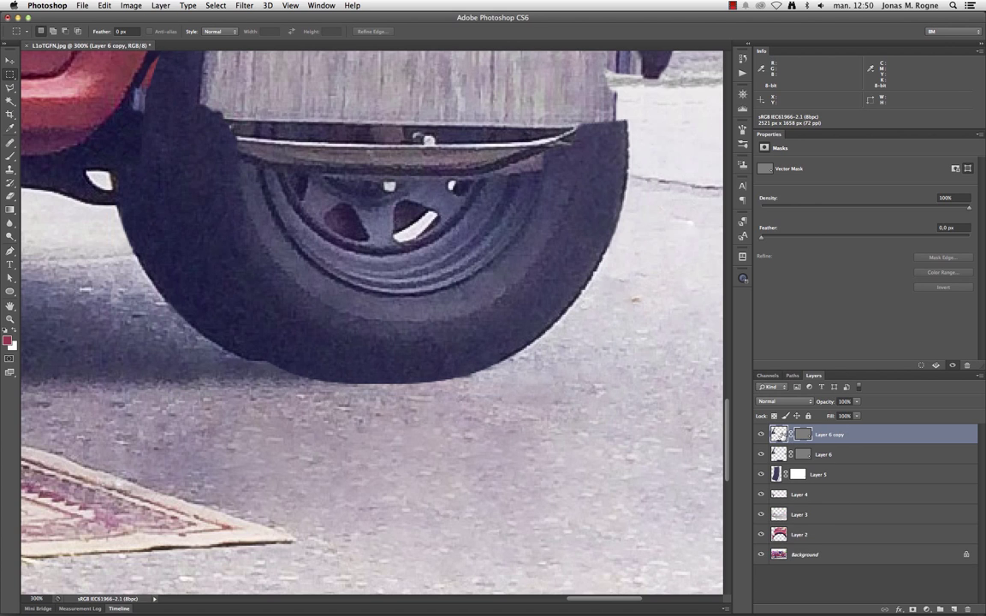
left_click_drag(213, 323, 559, 416)
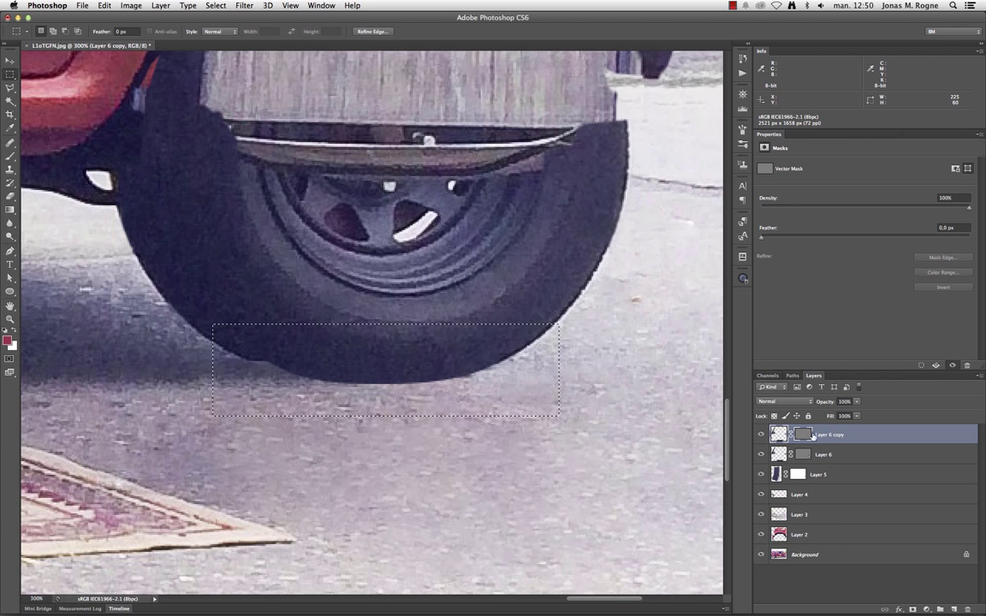
key("BackSpace")
left_click(567, 208)
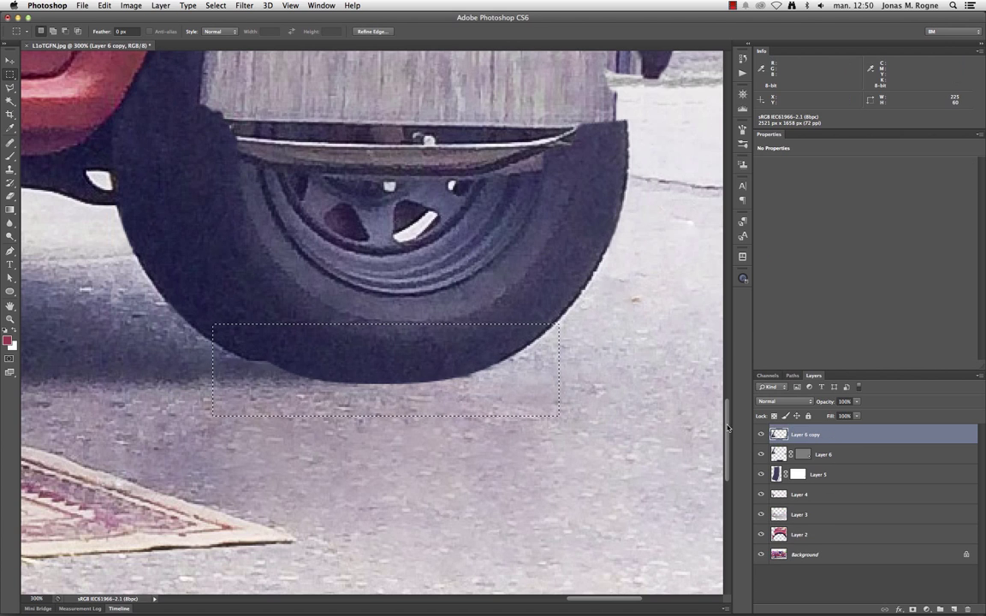
right_click(423, 335)
left_click(770, 454)
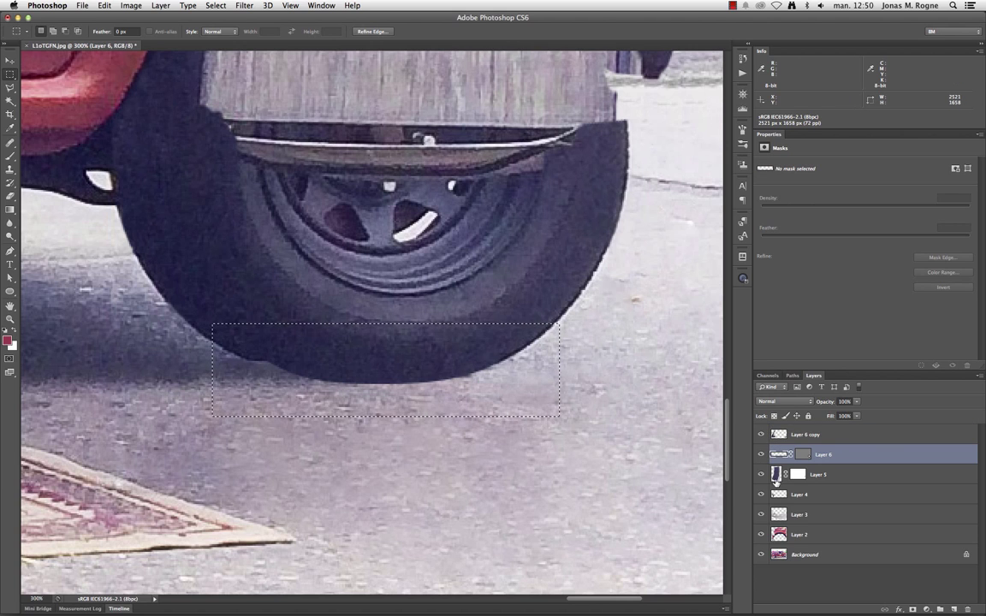
key("ctrl+d")
left_click(761, 454)
left_click(761, 456)
left_click(760, 456)
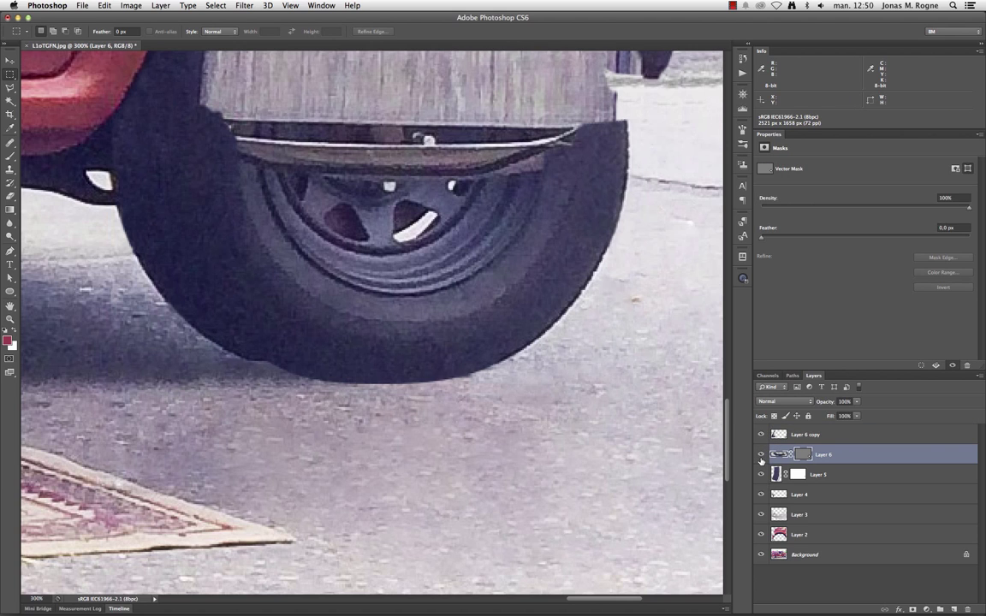
left_click(761, 456)
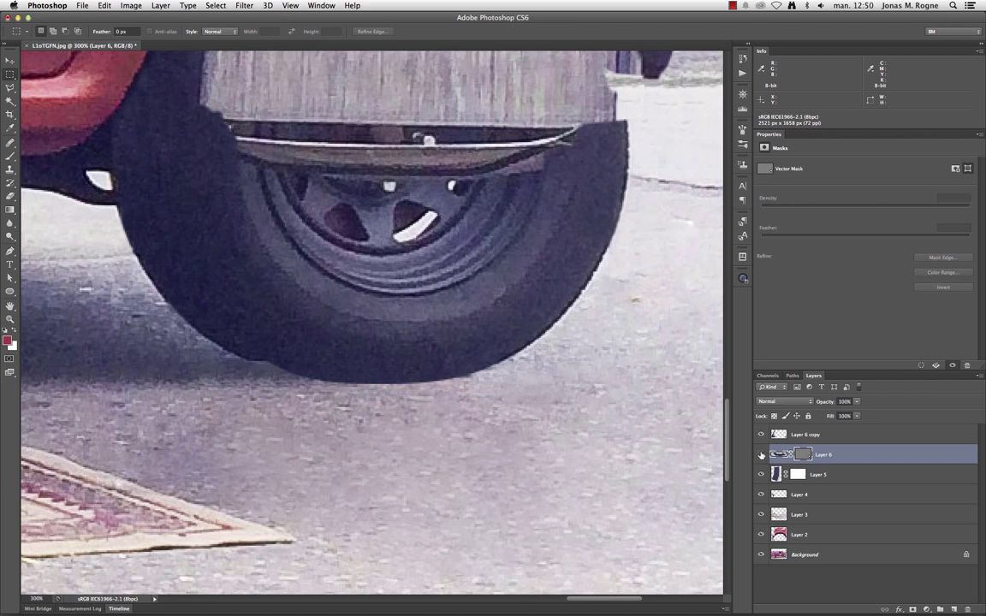
- Move a mask path point so it hugs the tire's bottom edge
left_click(9, 278)
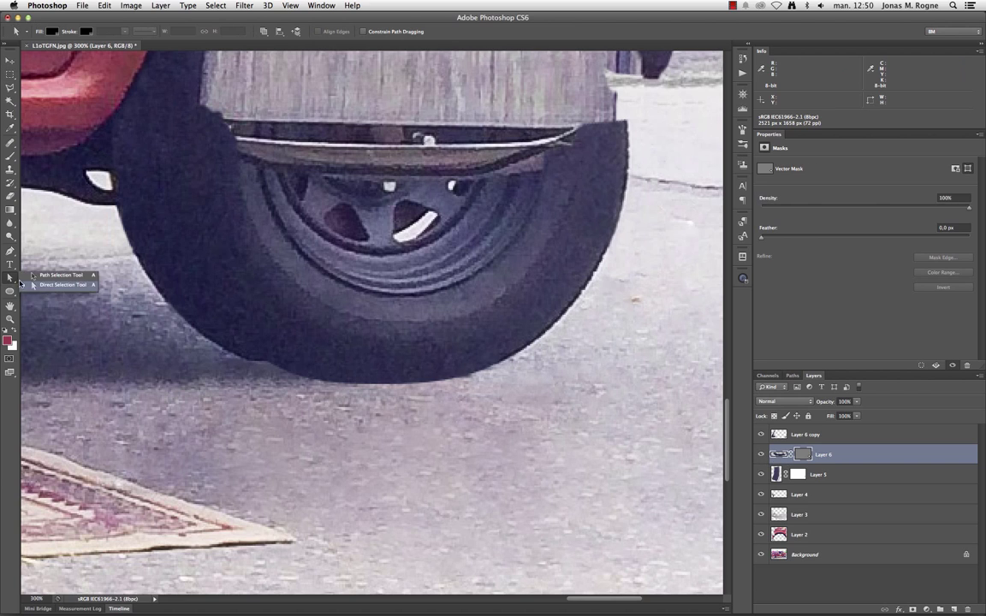
left_click(250, 357)
left_click_drag(198, 331, 253, 363)
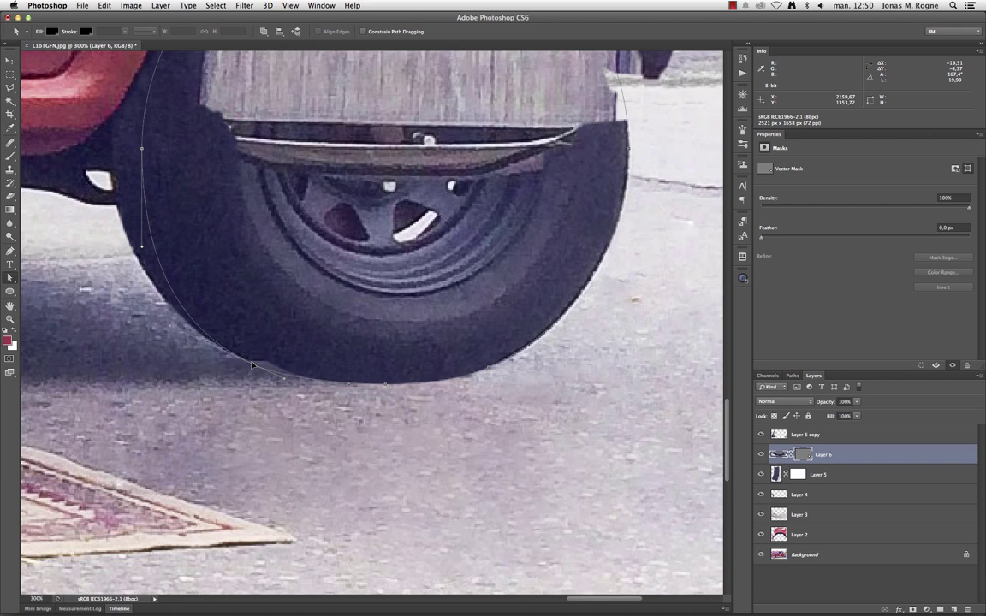
- Select Layer 6 and add a Drop Shadow layer style to it
left_click(805, 475)
key("super+minus")
key("super+minus")
key("super+minus")
key("super+plus")
key("super+plus")
key("super+plus")
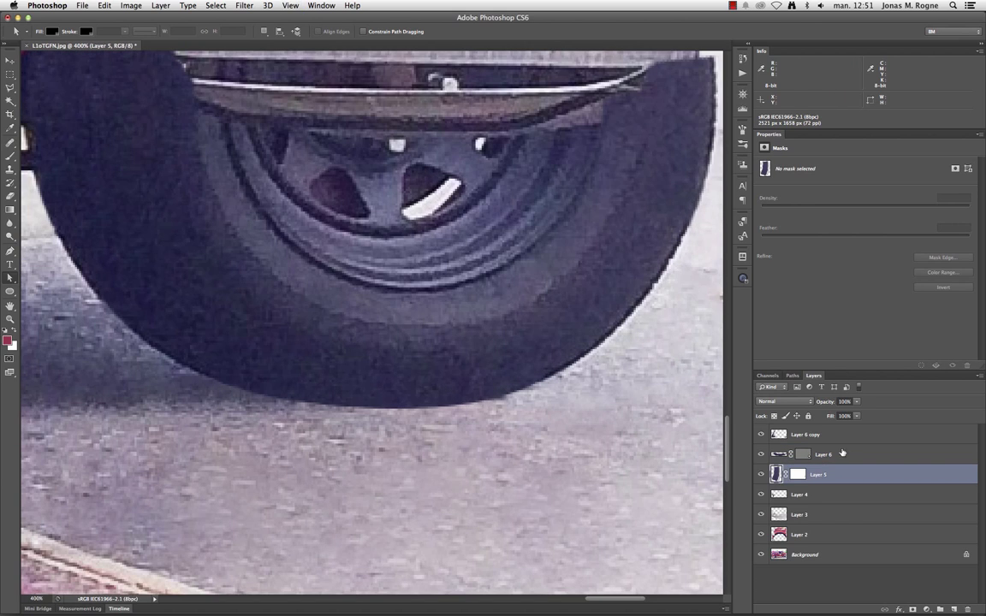
left_click(804, 494)
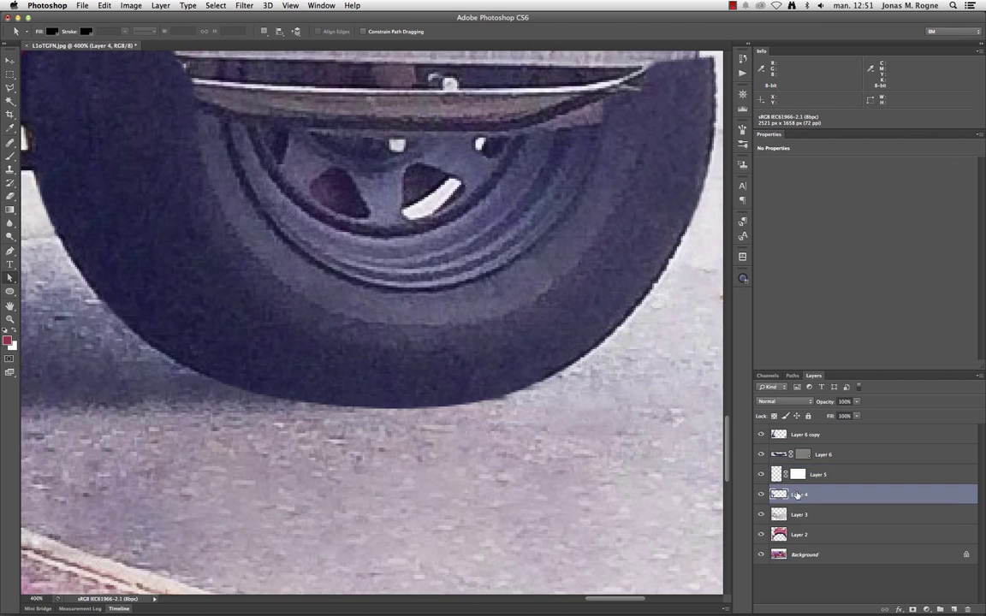
key("s")
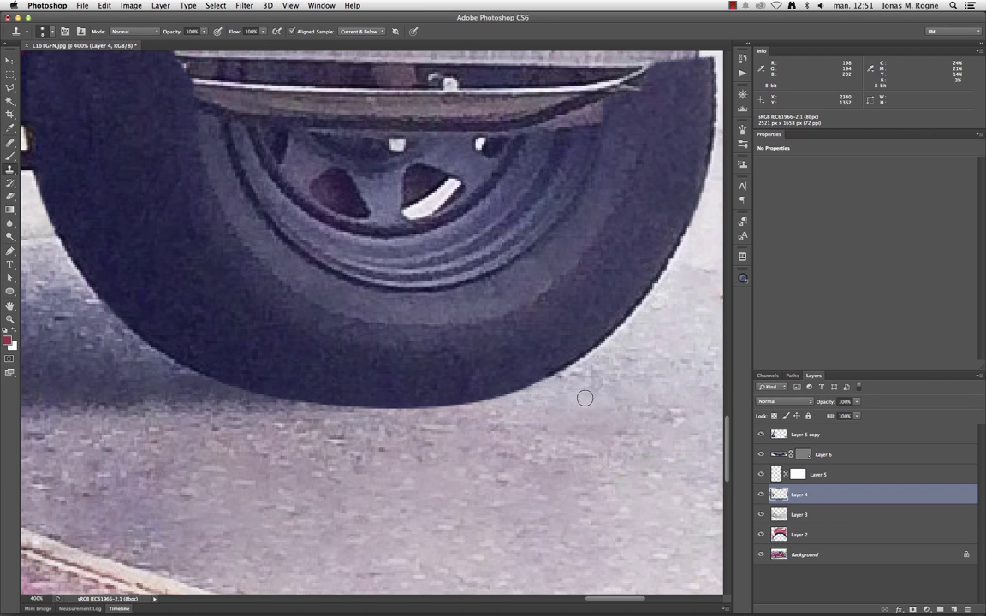
left_click(766, 454)
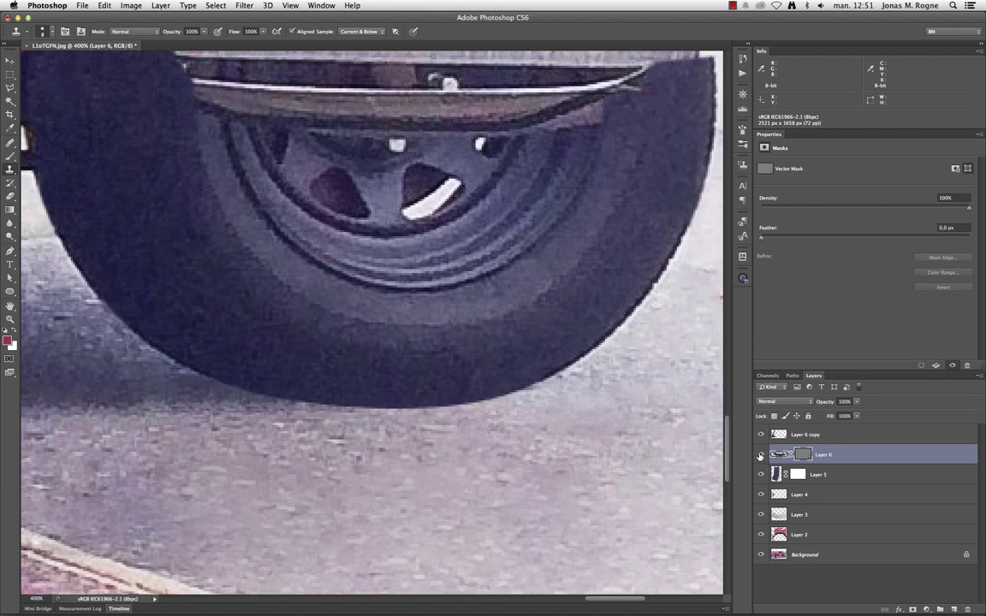
left_click(896, 609)
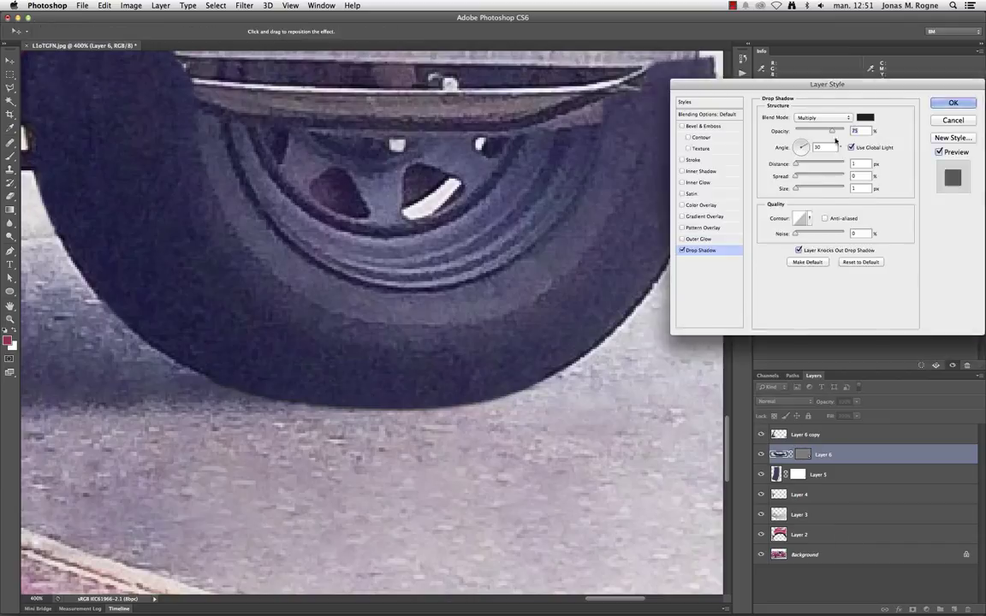
- Give Layer 6 a drop shadow with 124° angle, 85% opacity, 61% spread and a short distance
left_click(866, 118)
key("Return")
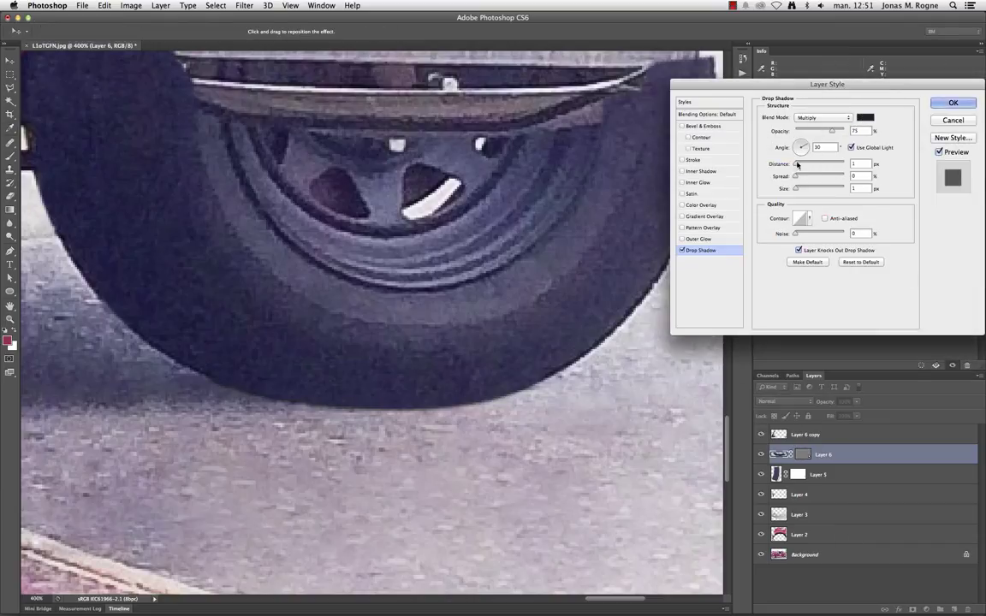
left_click_drag(800, 144, 798, 164)
left_click_drag(831, 130, 843, 130)
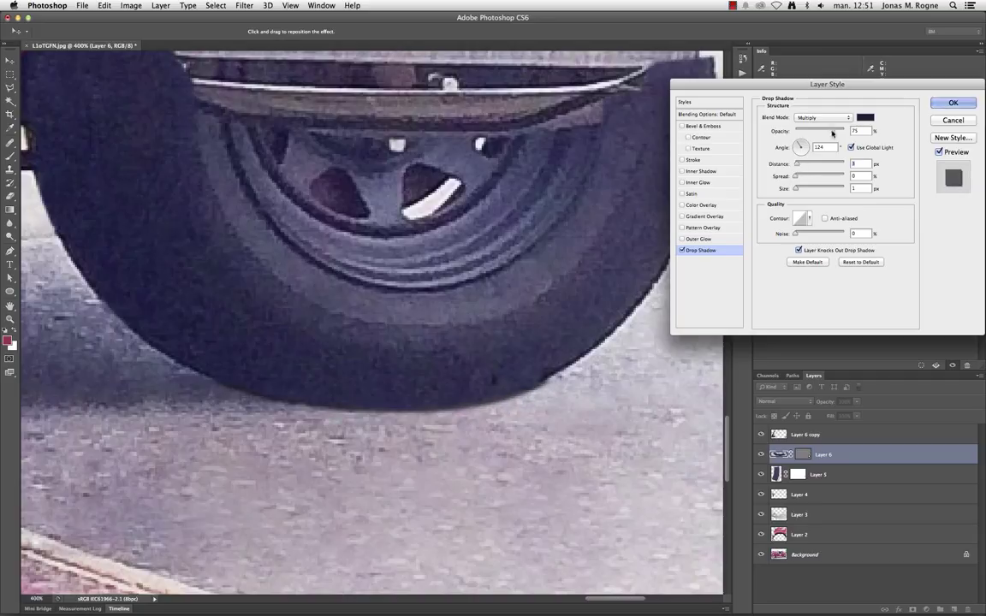
mouse_move(798, 164)
left_mouse_down()
mouse_move(803, 177)
mouse_move(825, 176)
left_mouse_up()
left_click_drag(826, 135, 835, 137)
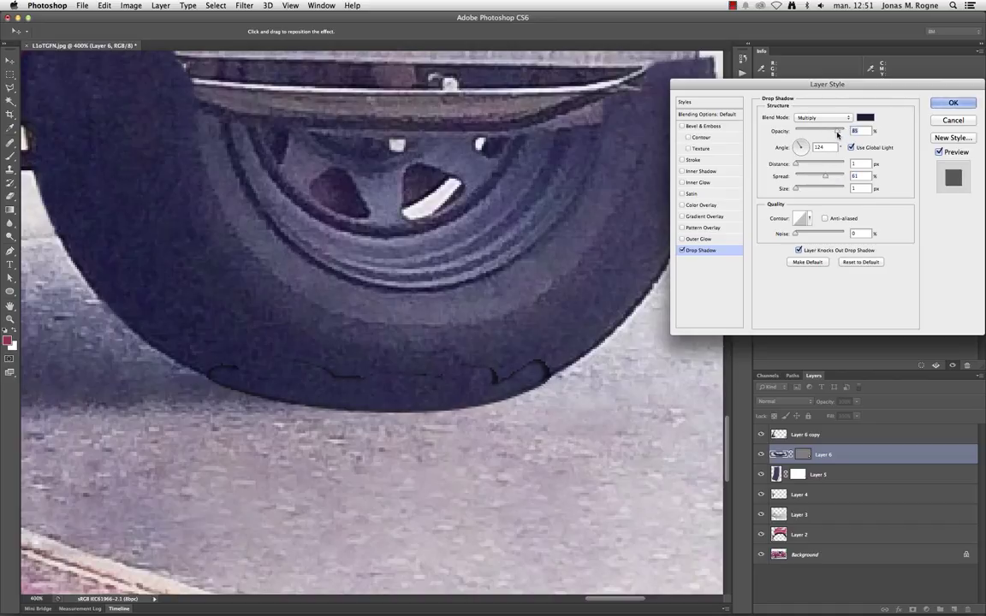
left_click(938, 106)
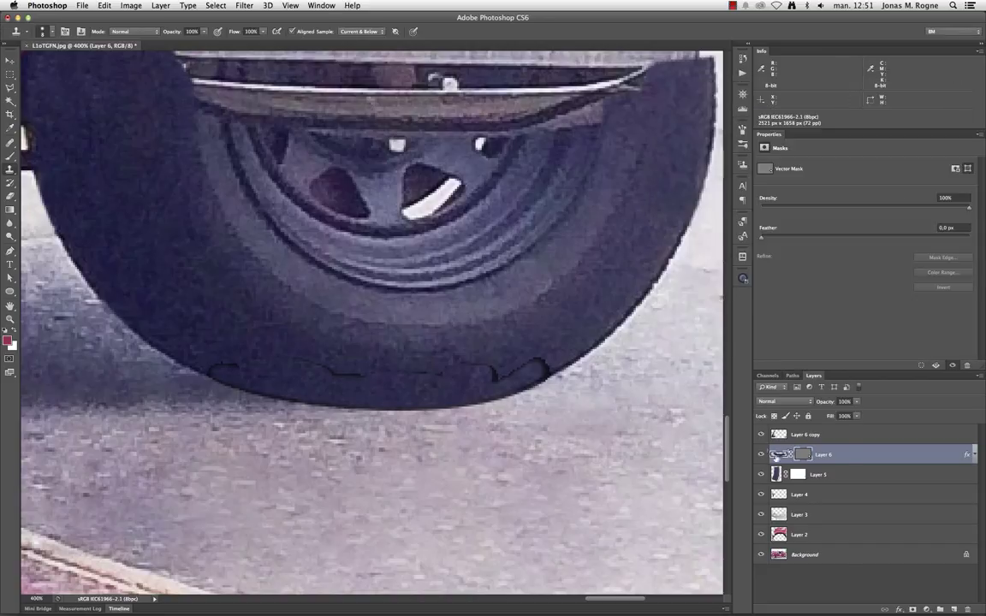
- Split Layer 6's drop shadow onto its own layer and add a layer mask
right_click(811, 459)
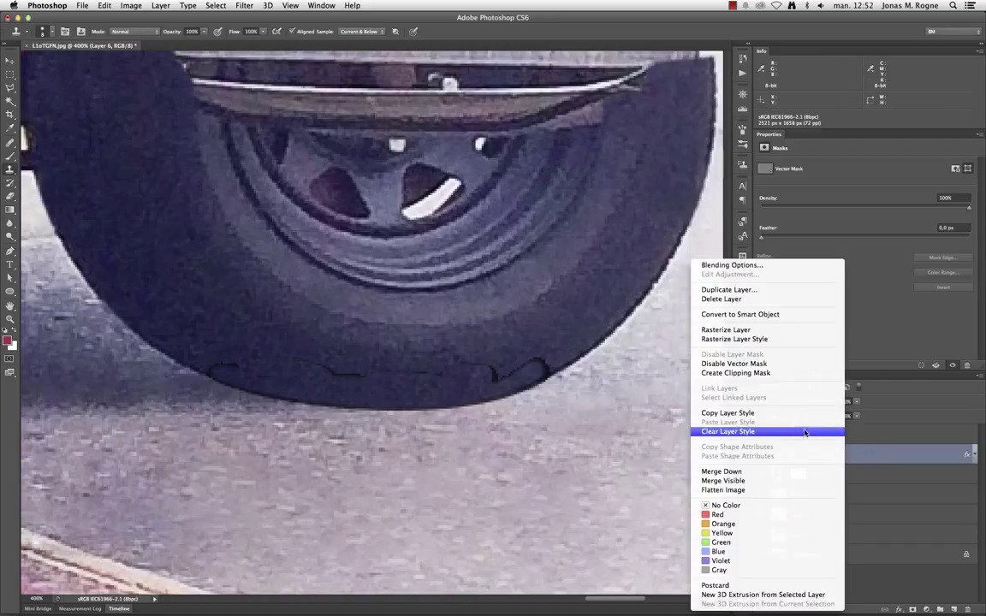
right_click(958, 460)
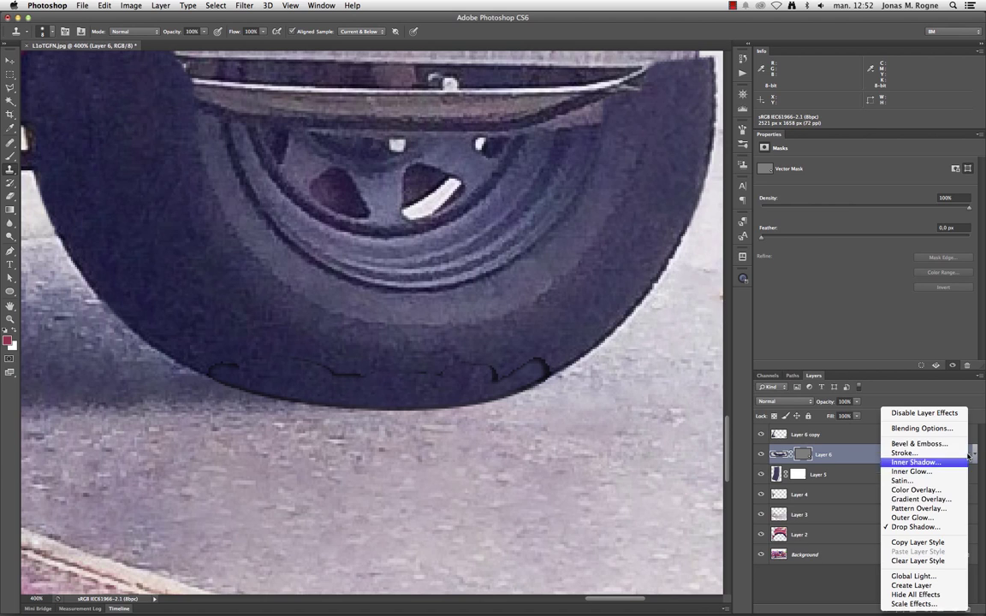
left_click(874, 498)
left_click(864, 475)
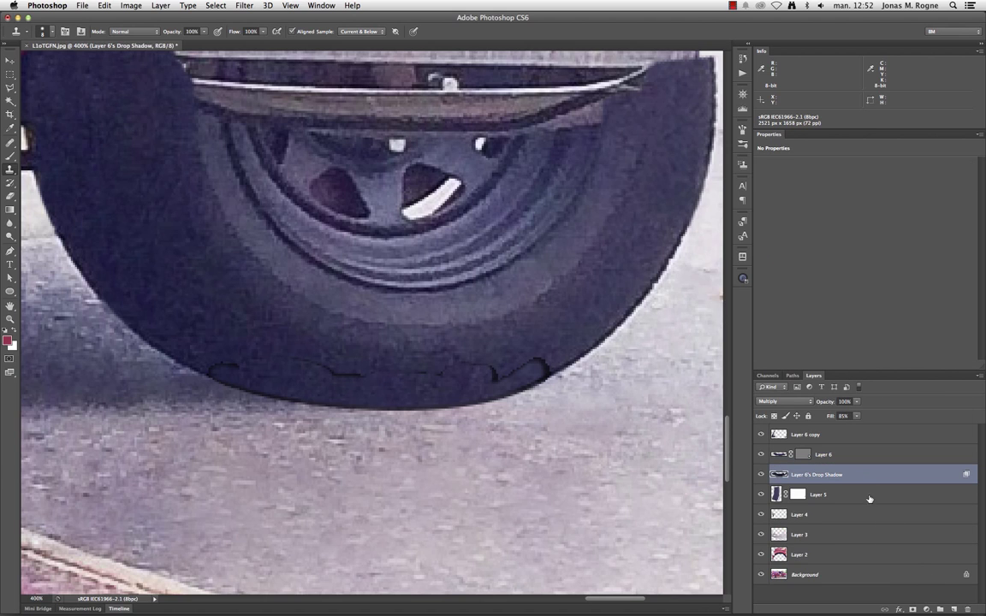
left_click(912, 609)
- Brush black on the mask to hide the jagged shadow bumps under the tire
key("b")
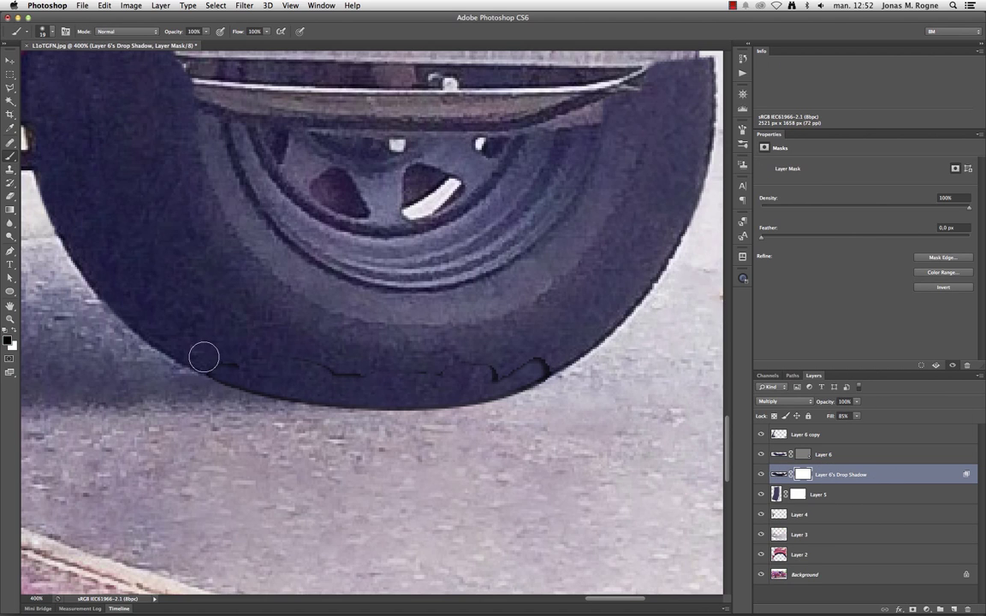
mouse_move(202, 352)
left_mouse_down()
mouse_move(351, 373)
mouse_move(497, 370)
mouse_move(564, 345)
left_mouse_up()
right_click(564, 344)
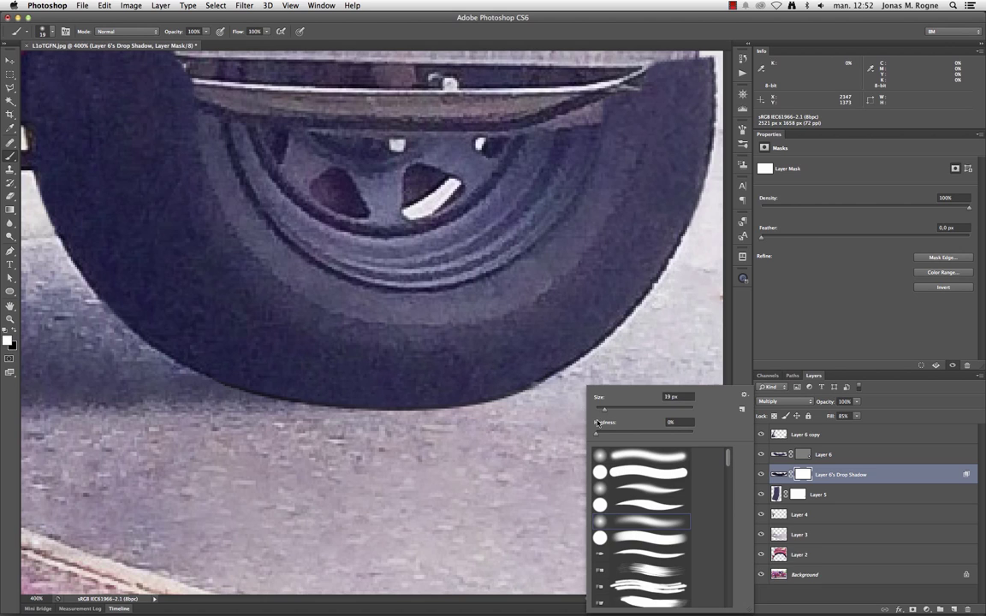
key("Return")
key("x")
right_click(371, 338)
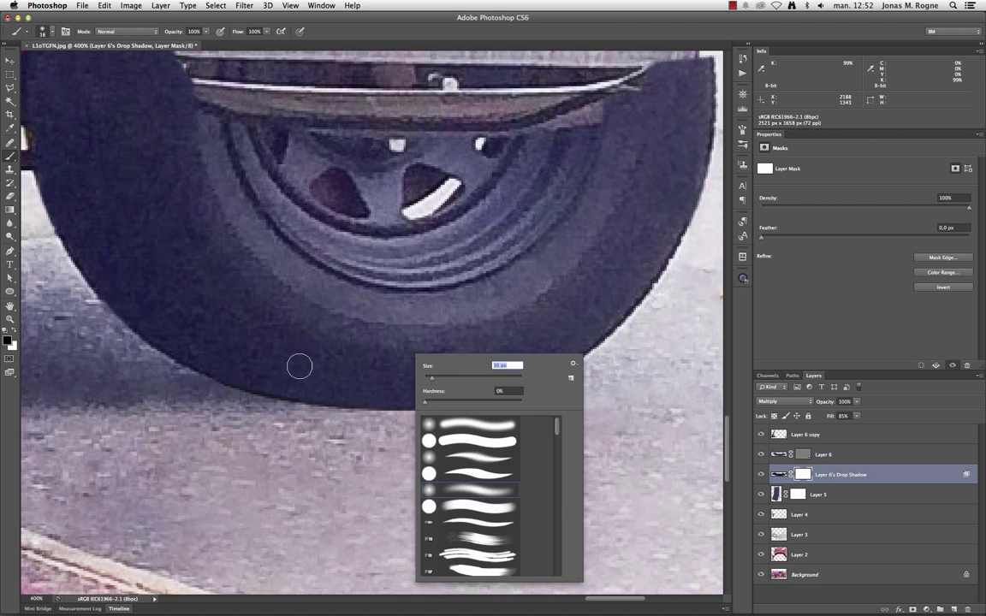
key("Return")
- Zoom and pan at 200% to frame both wheels and the rug
key("super+1")
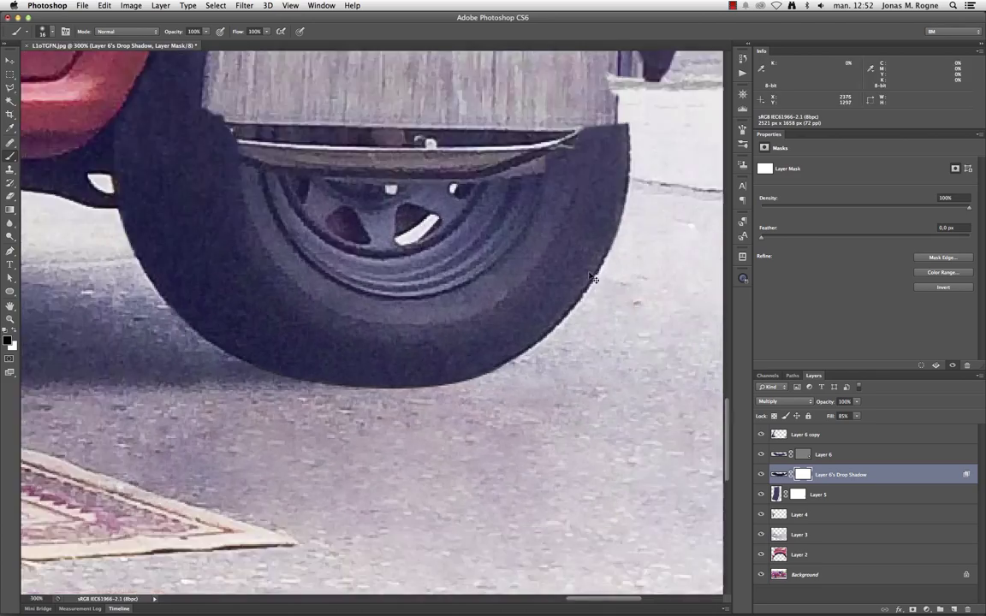
key("super+plus")
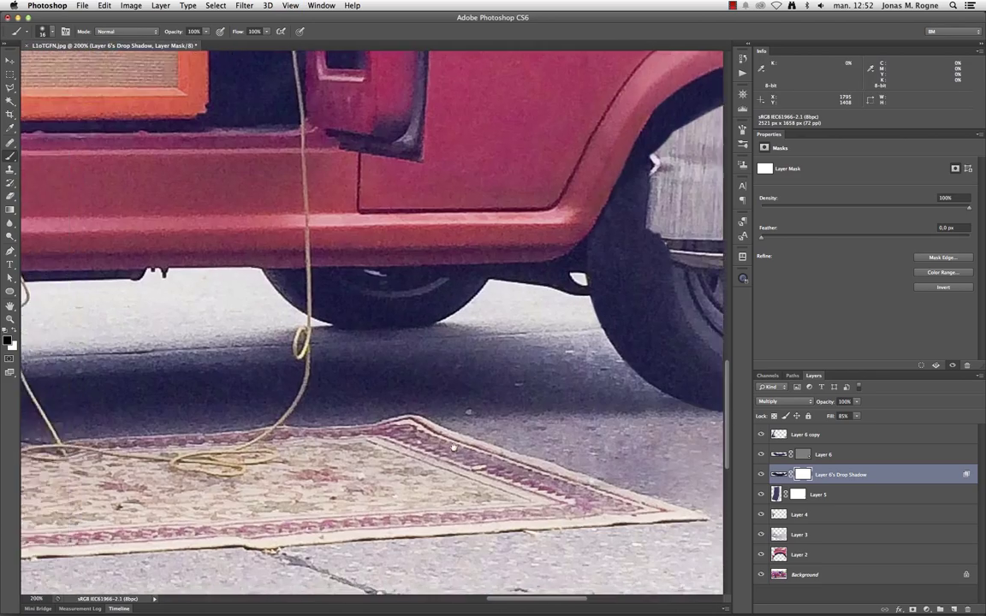
left_click_drag(388, 339, 511, 442)
key("super+minus")
key("super+minus")
key("super+minus")
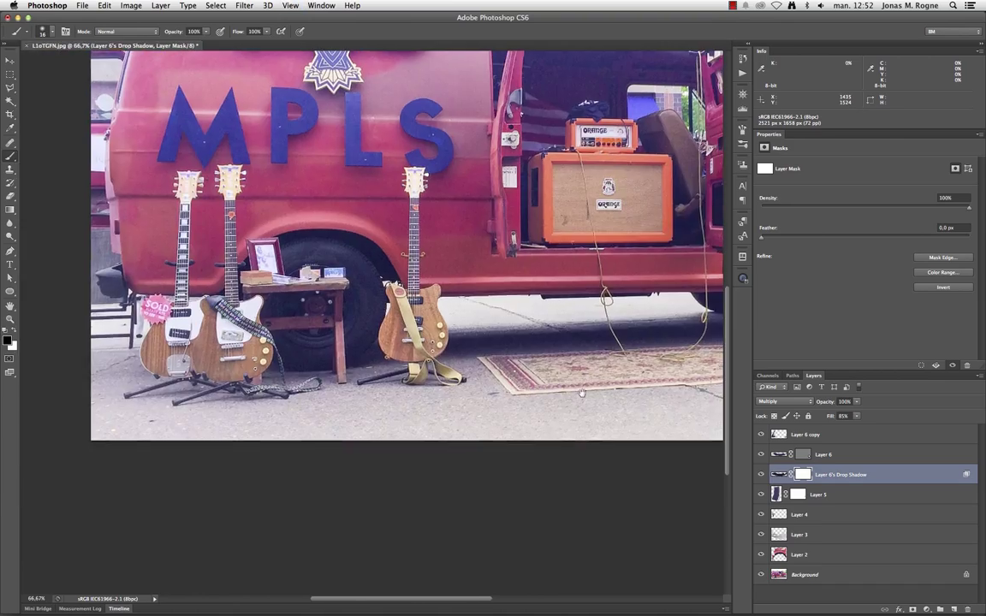
key("super+plus")
key("super+plus")
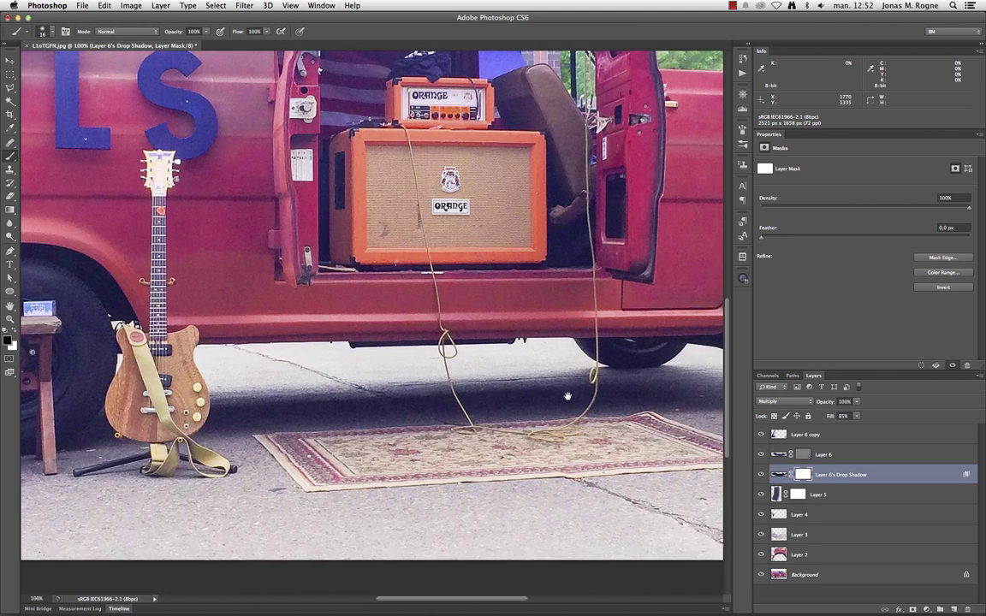
key("super+plus")
left_click_drag(472, 389, 382, 357)
- Outline the shadowed ground patch under the other wheel with the Polygonal Lasso
key("m")
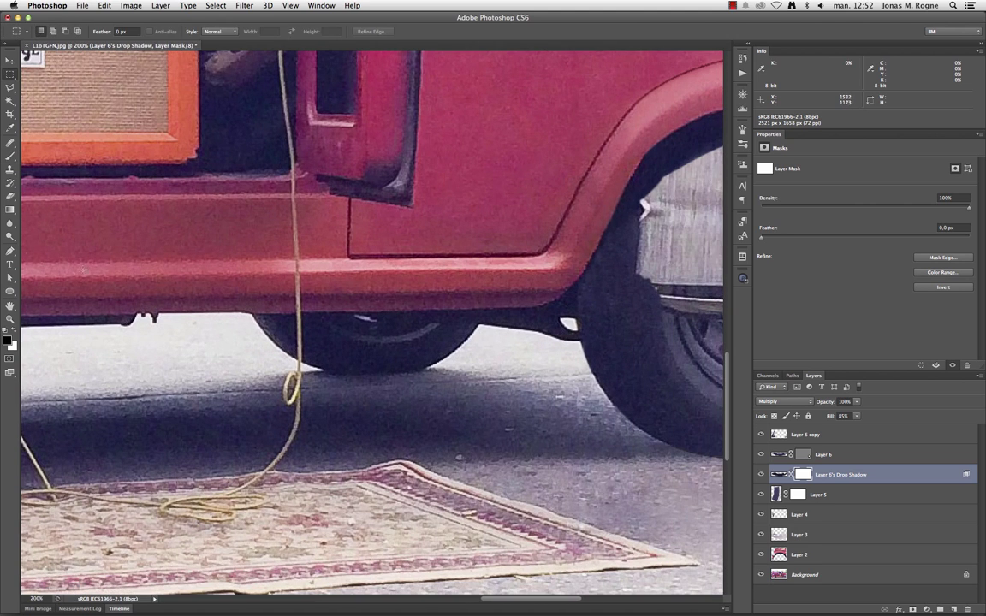
left_click(11, 87)
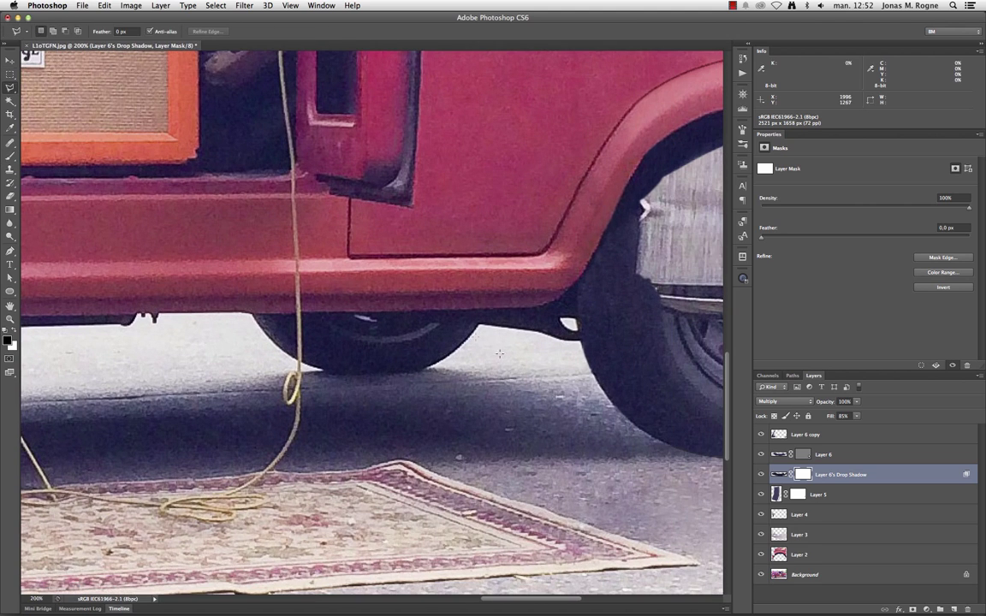
left_click(243, 360)
left_click(225, 390)
left_click(257, 407)
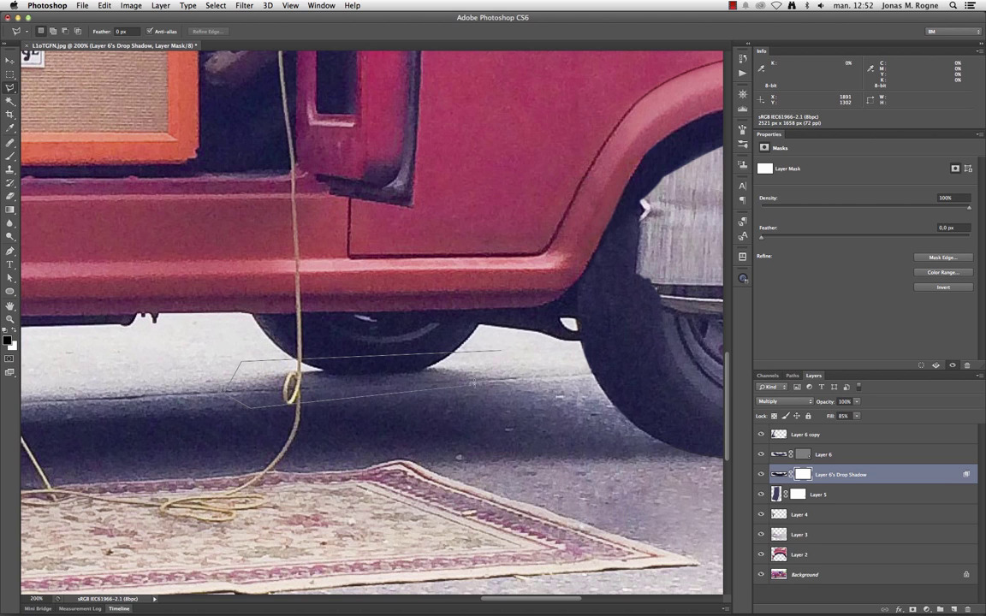
left_click(539, 391)
double_click(524, 349)
- Copy the shadow patch into Layer 7, scale it about 128% and move it under the tire
left_click(854, 442)
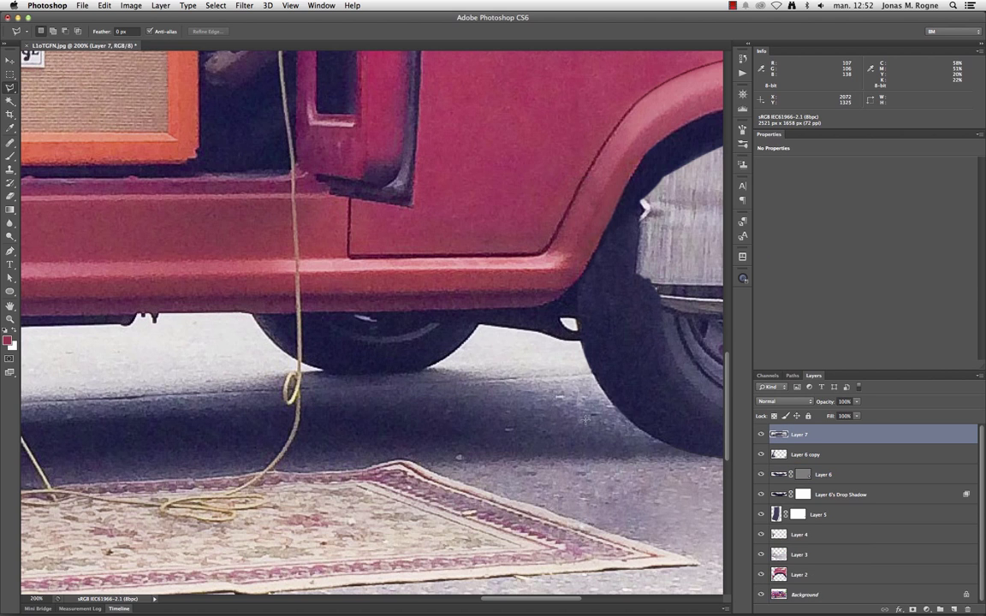
key("ctrl+j")
scroll(374, 423, "right", 10)
key("ctrl+t")
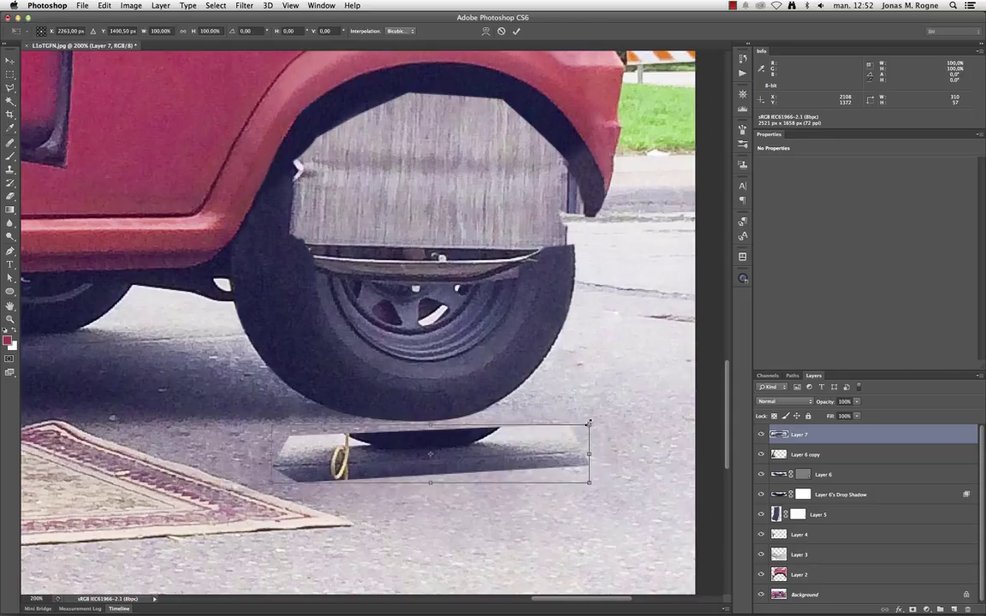
left_click_drag(589, 432, 639, 413)
left_click_drag(519, 450, 512, 426)
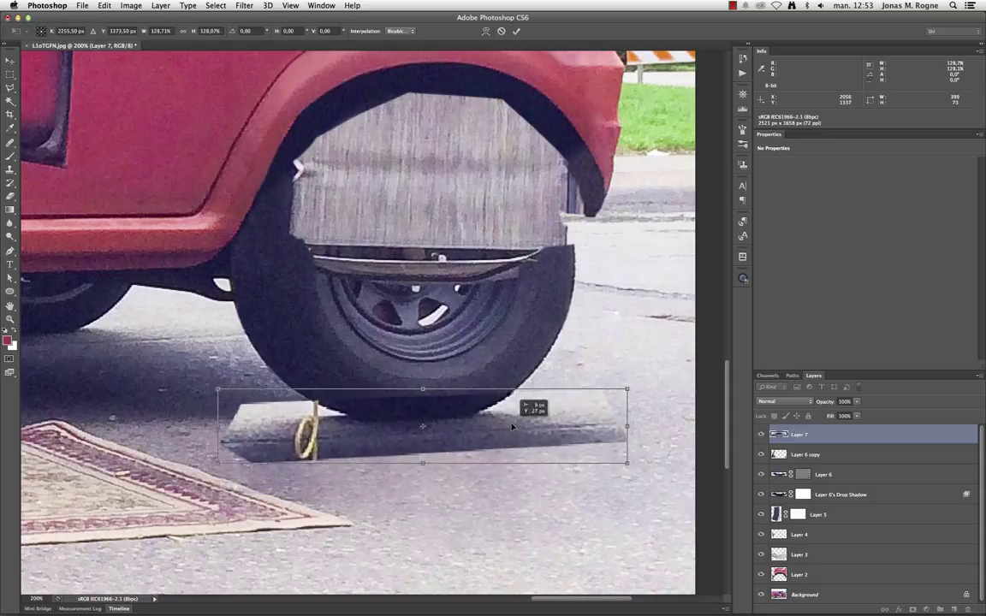
key("Return")
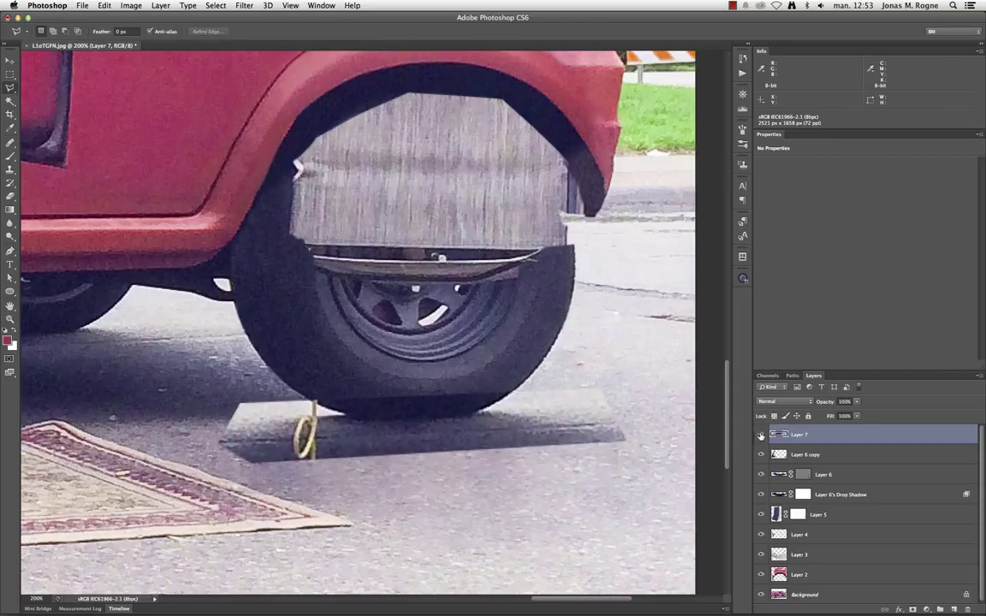
- Add a layer mask to Layer 7 and invert it to black
left_click(760, 436)
left_click(759, 435)
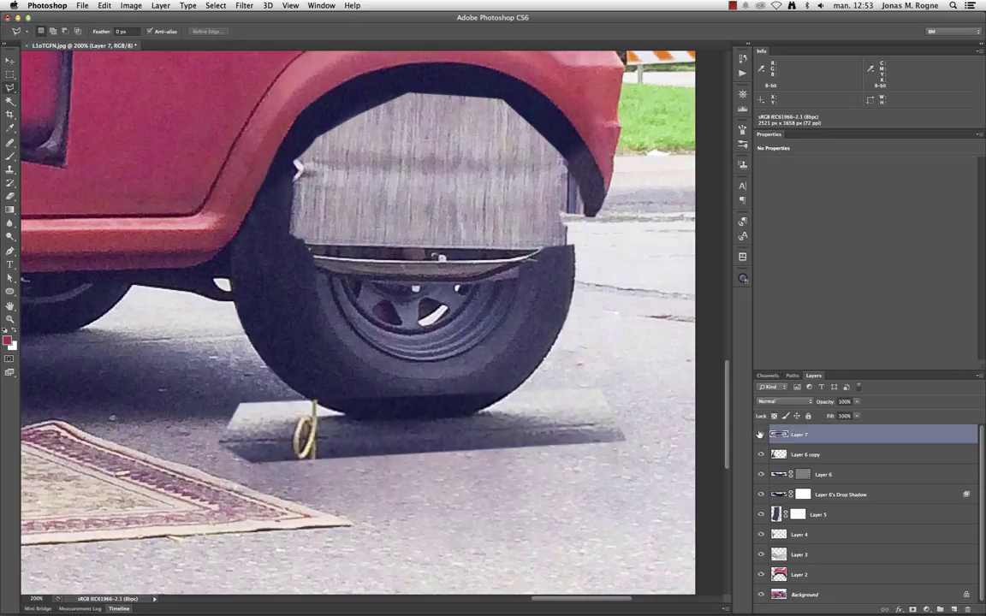
left_click(912, 609)
key("ctrl+i")
- Paint Layer 7's shadow back in under the tire with brush sizes 40 and 17
key("b")
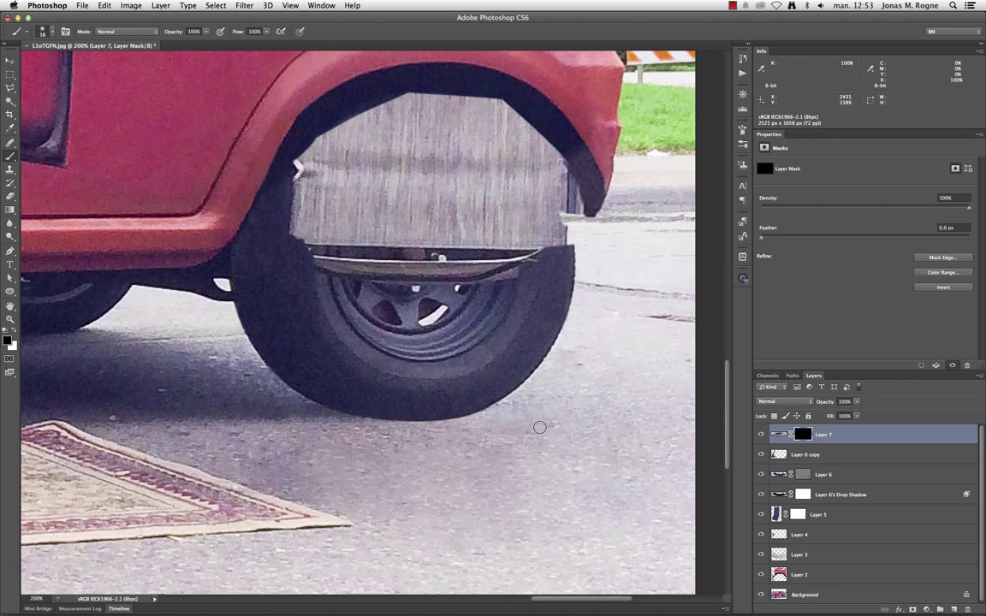
left_click(802, 474)
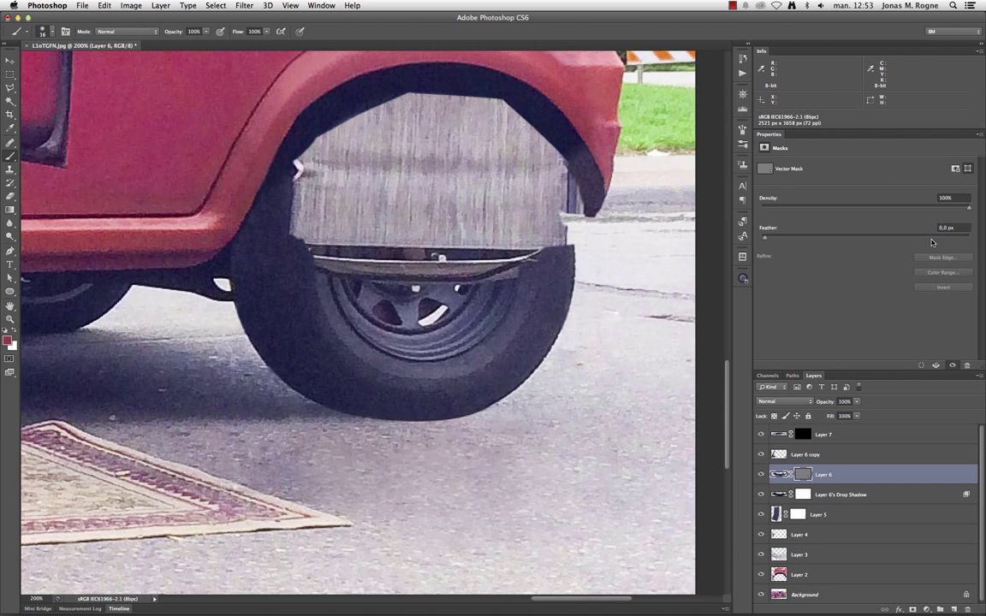
key("alt+period")
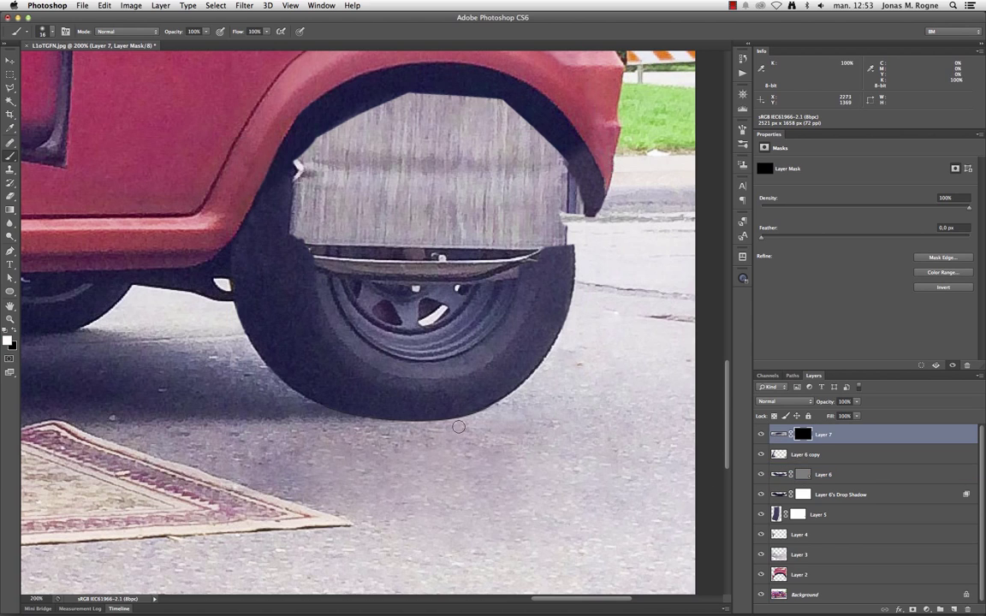
mouse_move(459, 426)
left_mouse_down()
mouse_move(496, 427)
mouse_move(275, 404)
mouse_move(513, 407)
mouse_move(338, 418)
mouse_move(257, 402)
left_mouse_up()
right_click(496, 426)
key("Return")
right_click(363, 378)
left_click_drag(382, 412, 367, 412)
key("Return")
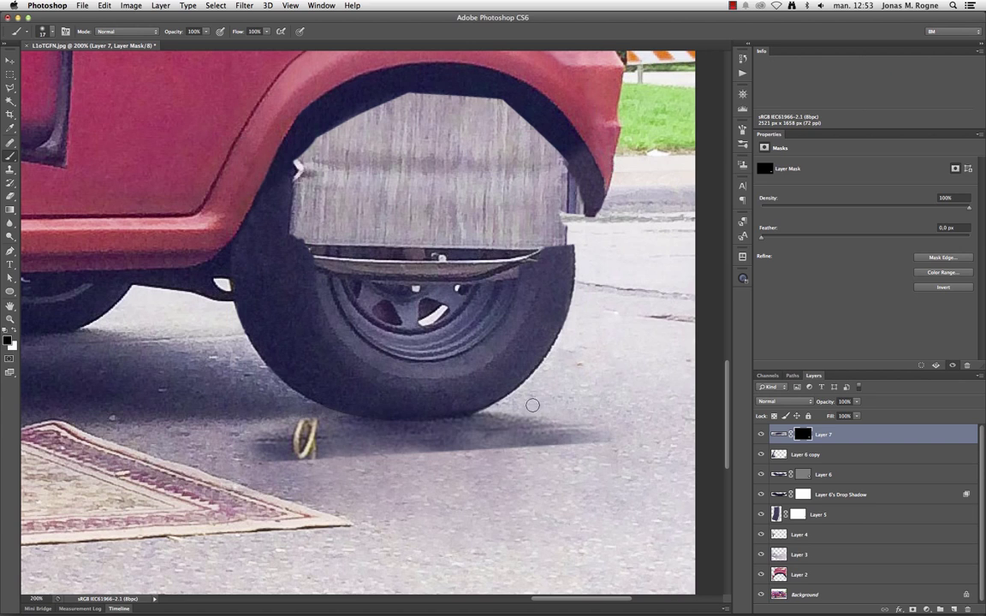
- Set Layer 7 to Darken blending and fade the dark shadow under the tire
left_click(784, 401)
left_click(774, 420)
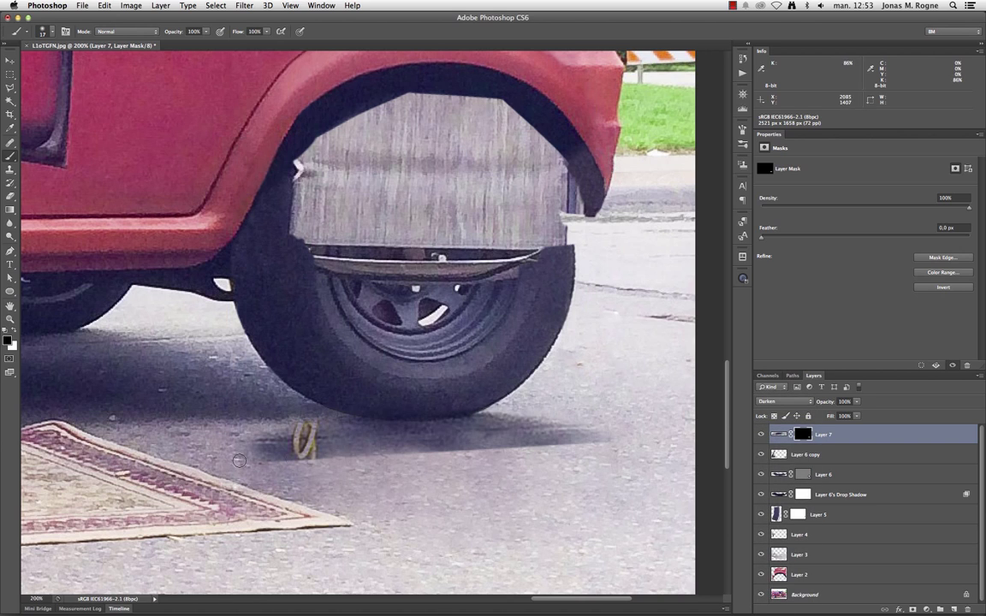
right_click(359, 435)
key("Return")
left_click_drag(229, 408, 562, 410)
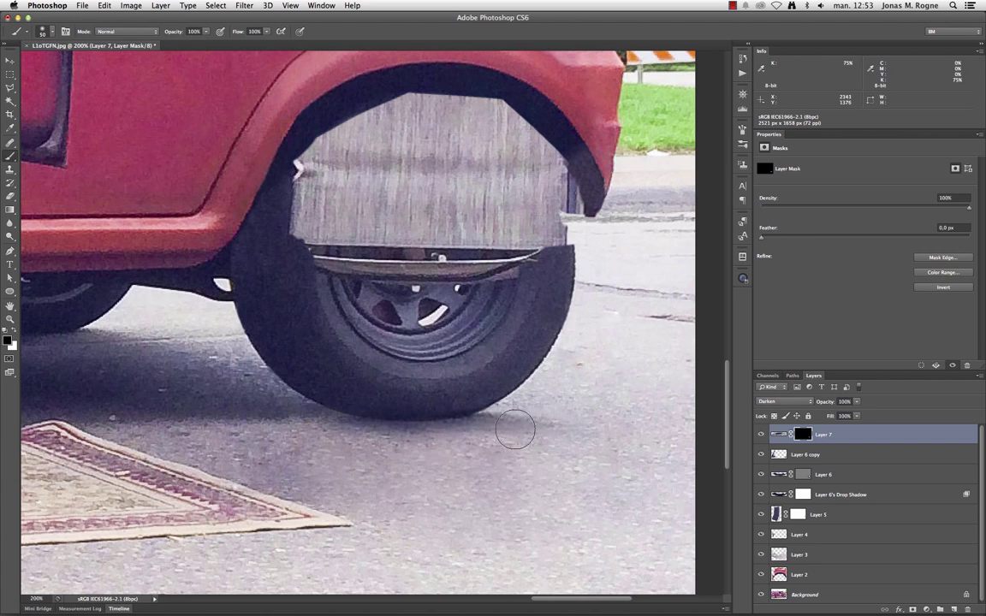
- Move Layer 7 below Layer 6's Drop Shadow and toggle it to compare
left_click_drag(821, 435, 852, 494)
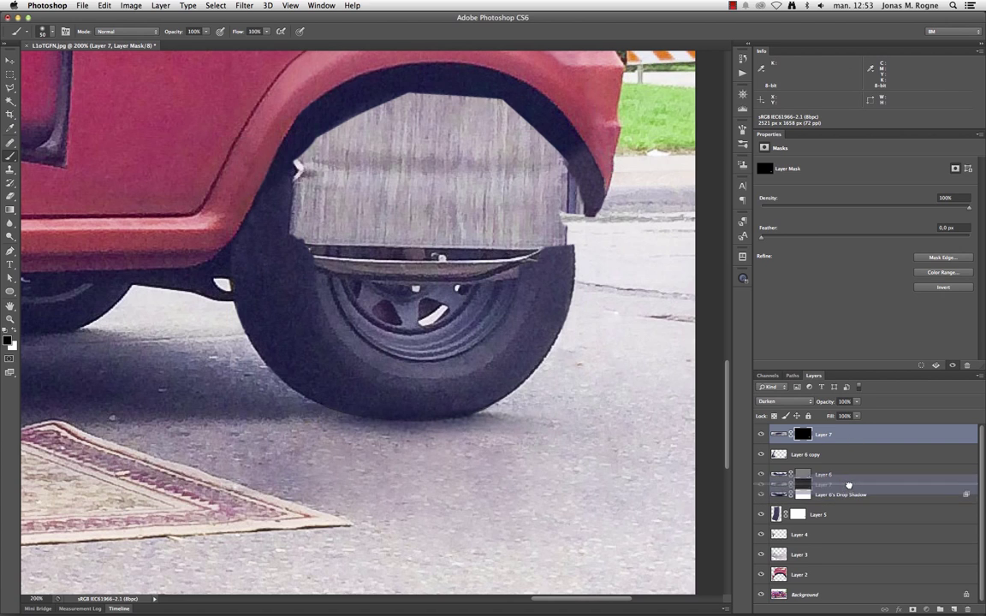
left_click(761, 495)
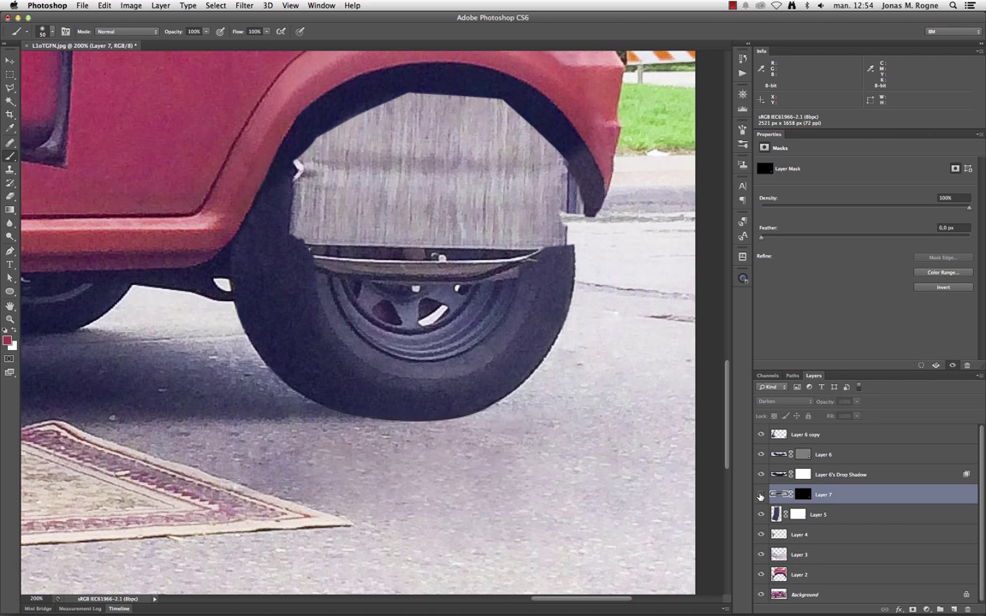
mouse_move(854, 476)
left_mouse_down()
mouse_move(846, 454)
mouse_move(843, 477)
left_mouse_up()
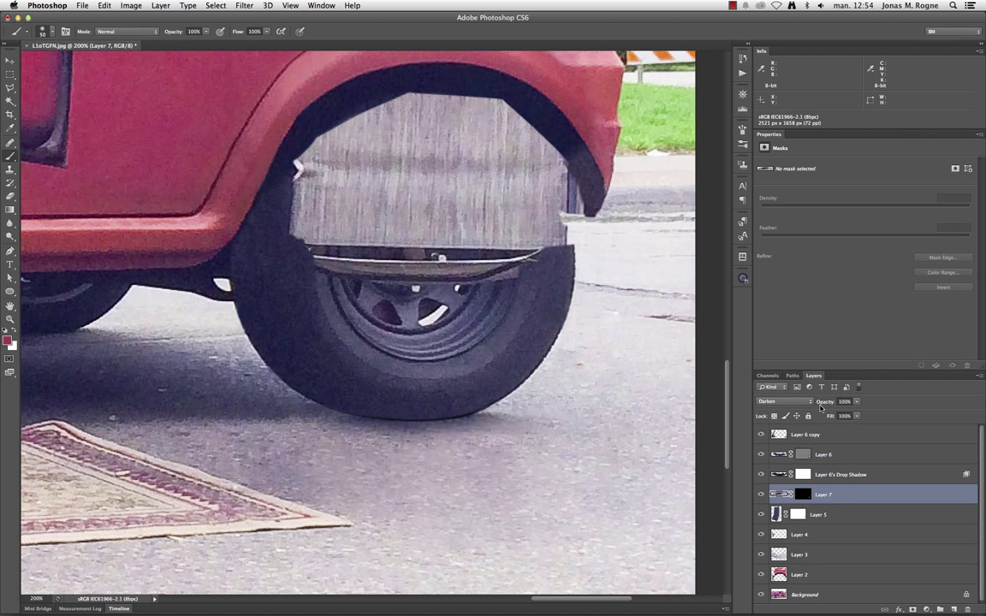
key("super+plus")
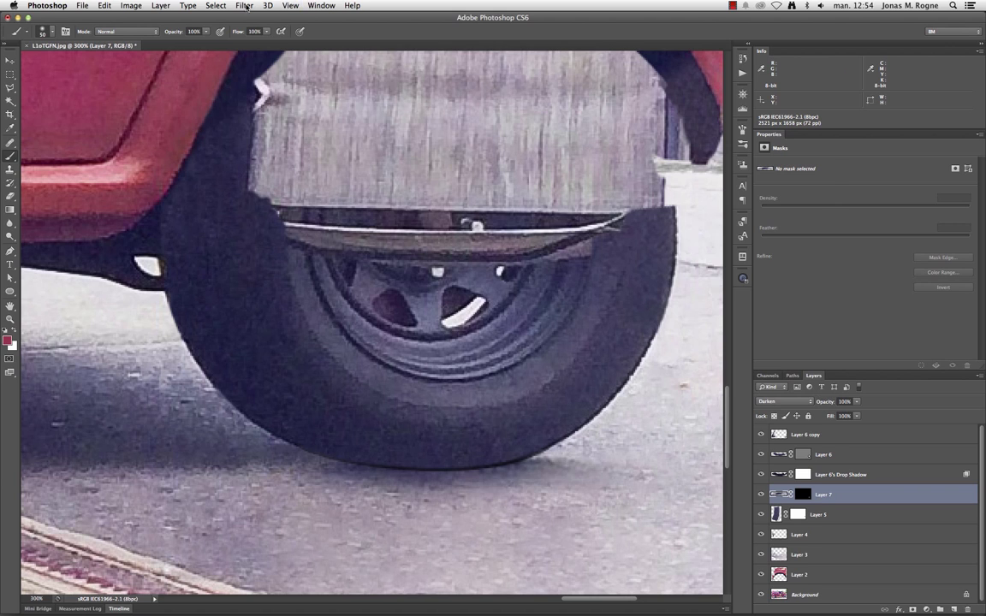
- Add Noise with amount 3 to Layer 7
left_click(243, 5)
left_click(402, 144)
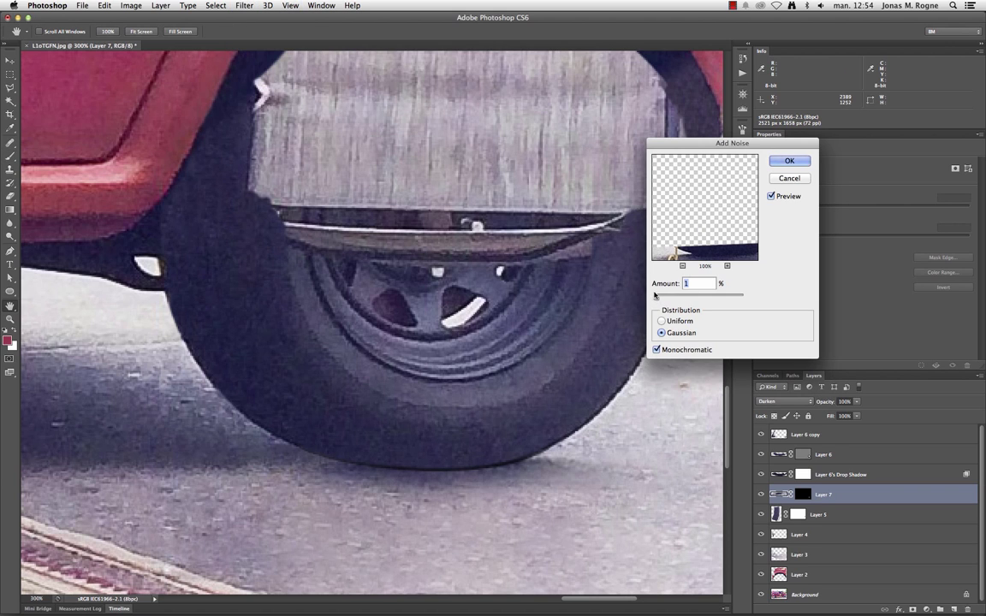
left_click_drag(655, 295, 658, 295)
key("Return")
- Apply a 0.6-pixel Gaussian Blur to Layer 7
left_click(244, 5)
left_click(393, 209)
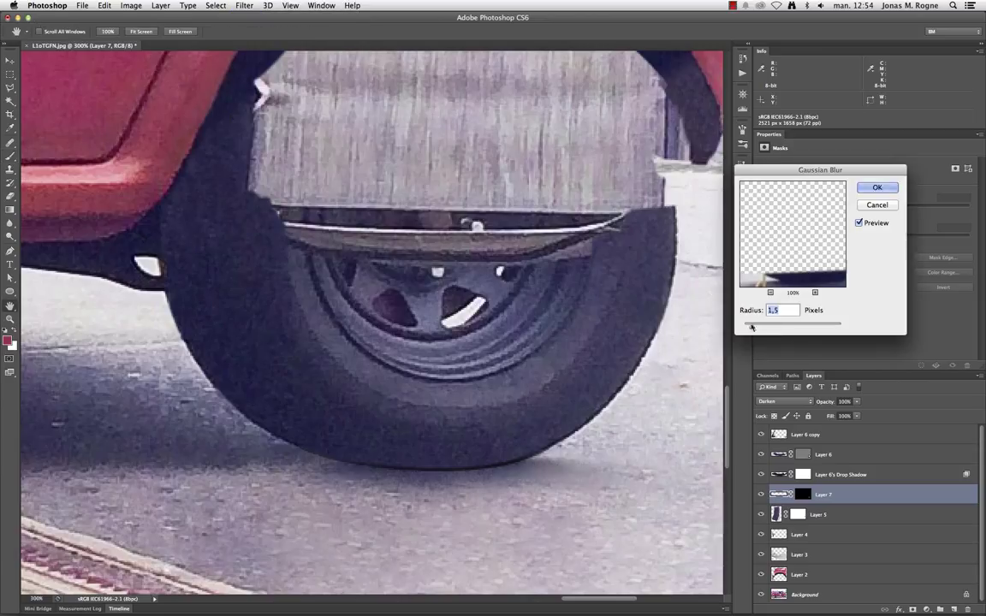
left_click_drag(751, 326, 746, 330)
key("Return")
key("b")
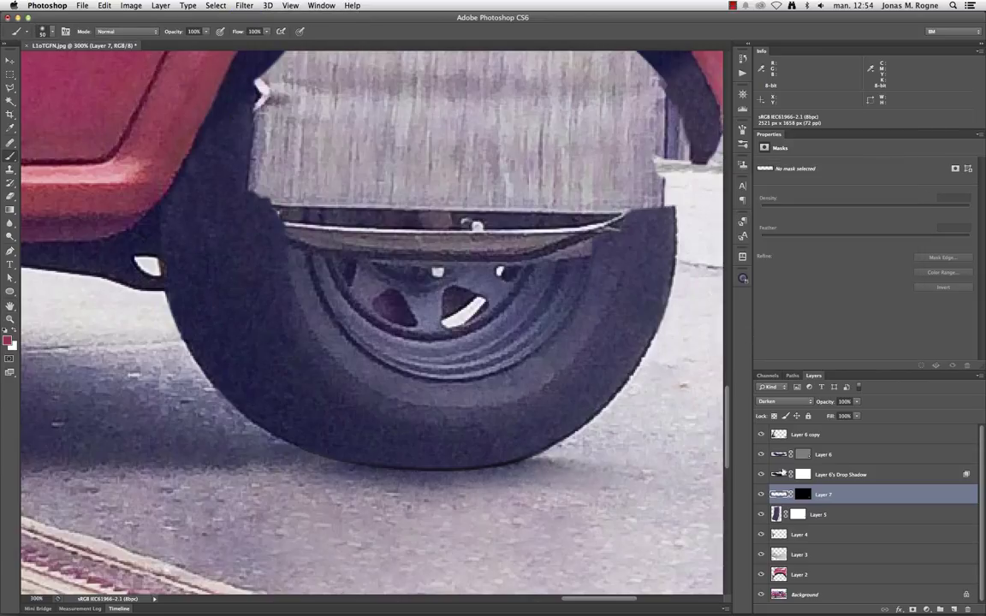
- Fade the blur to 70% and lower Layer 7's opacity to 75%
left_click(103, 5)
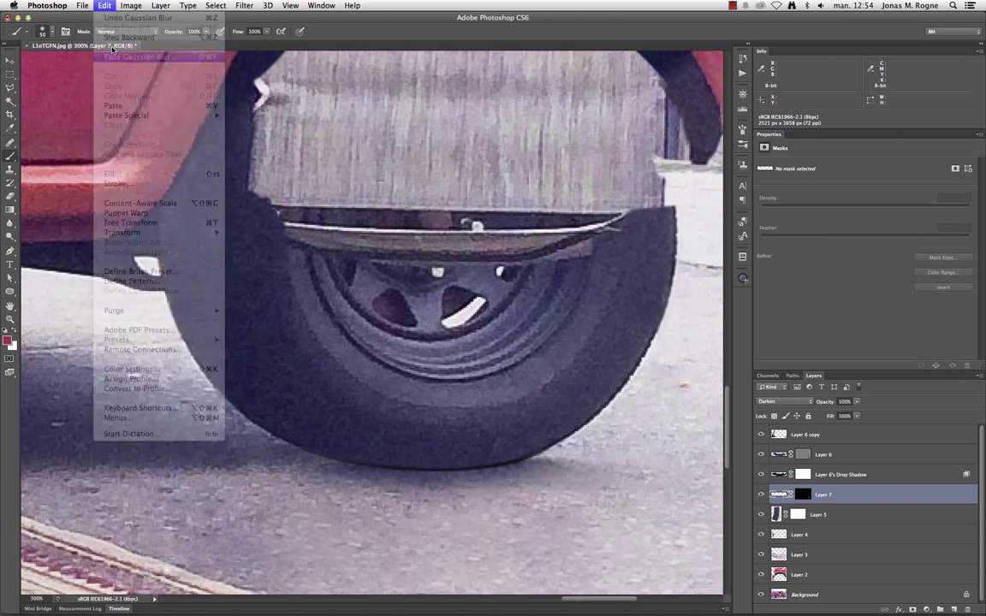
left_click(128, 57)
type("70")
key("Return")
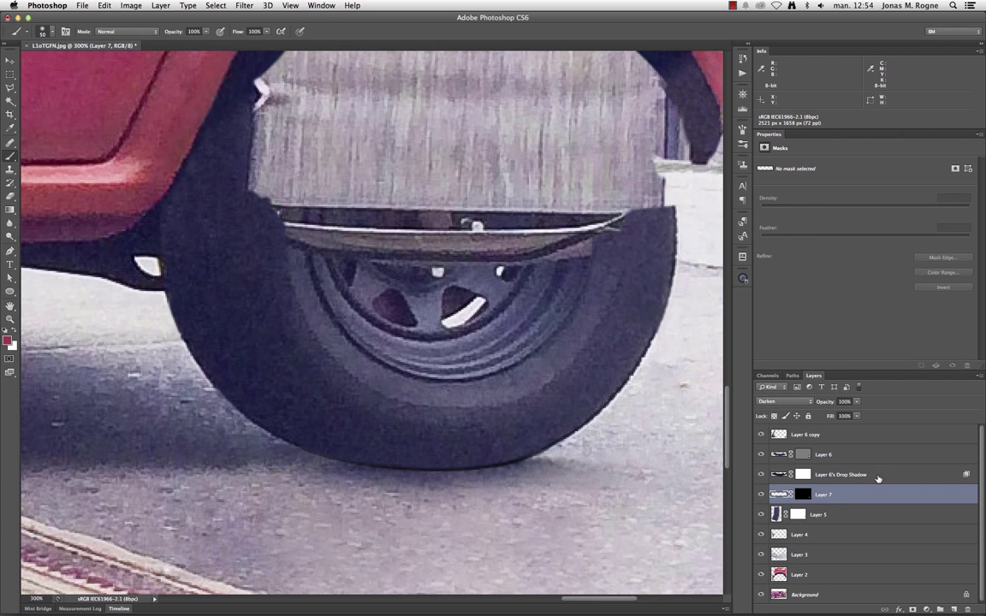
left_click_drag(819, 402, 816, 403)
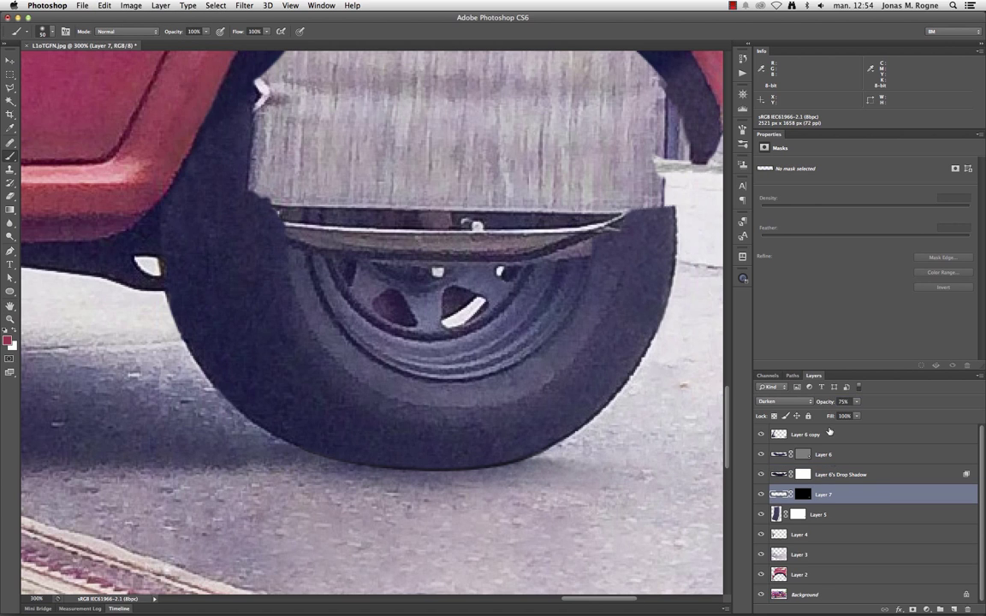
key("alt+bracketright")
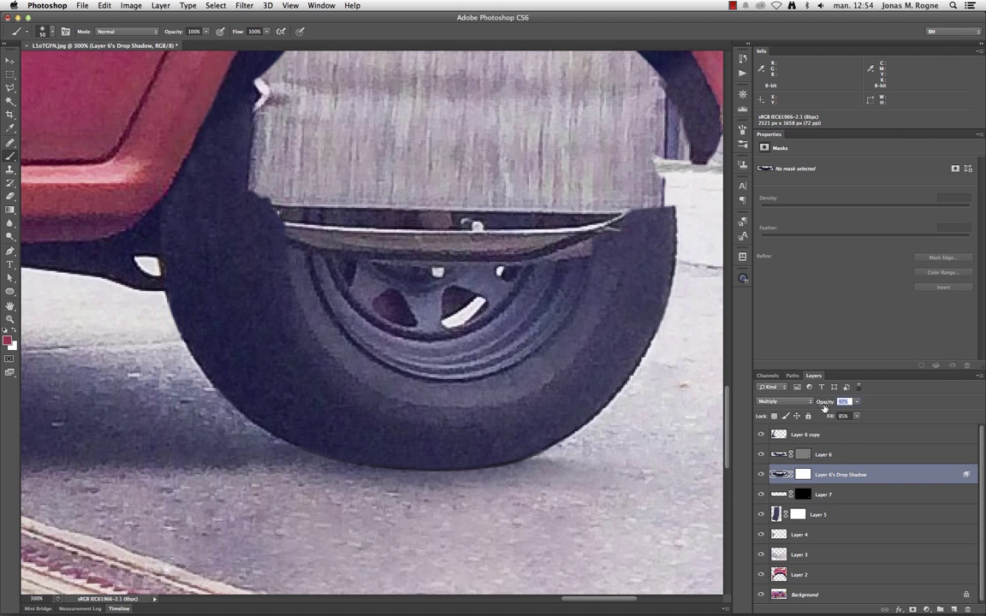
- Save the image as a layered Photoshop file named L1oTGFN.psd
key("ctrl+minus")
key("ctrl+minus")
key("ctrl+minus")
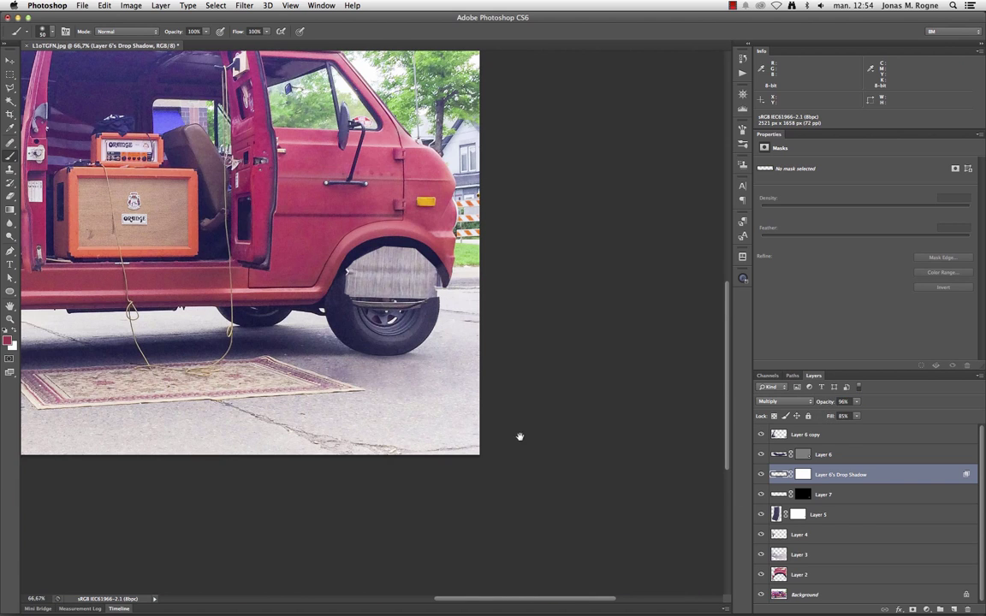
key("ctrl+plus")
key("ctrl+plus")
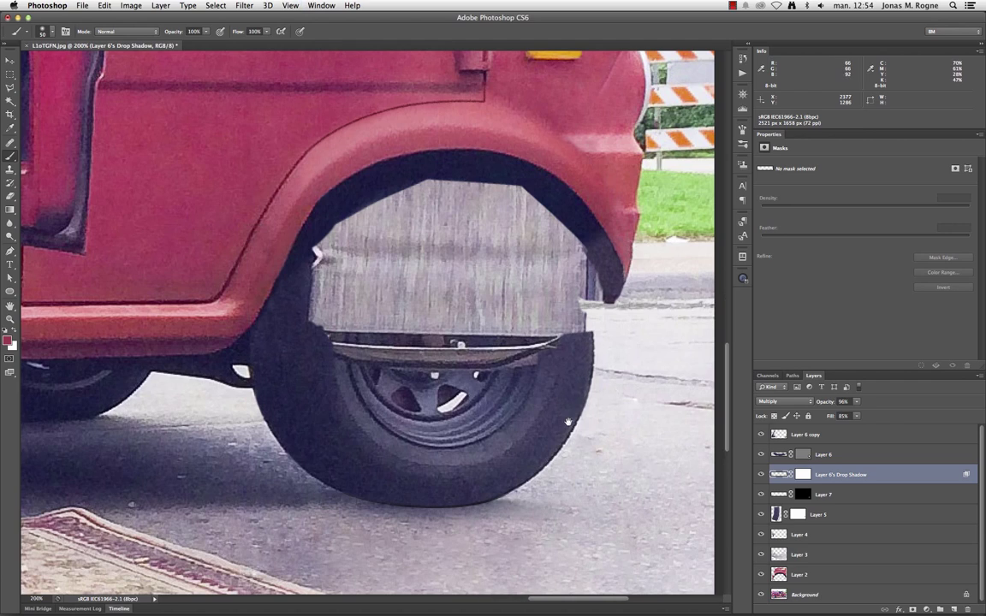
scroll(567, 422, "right", 2)
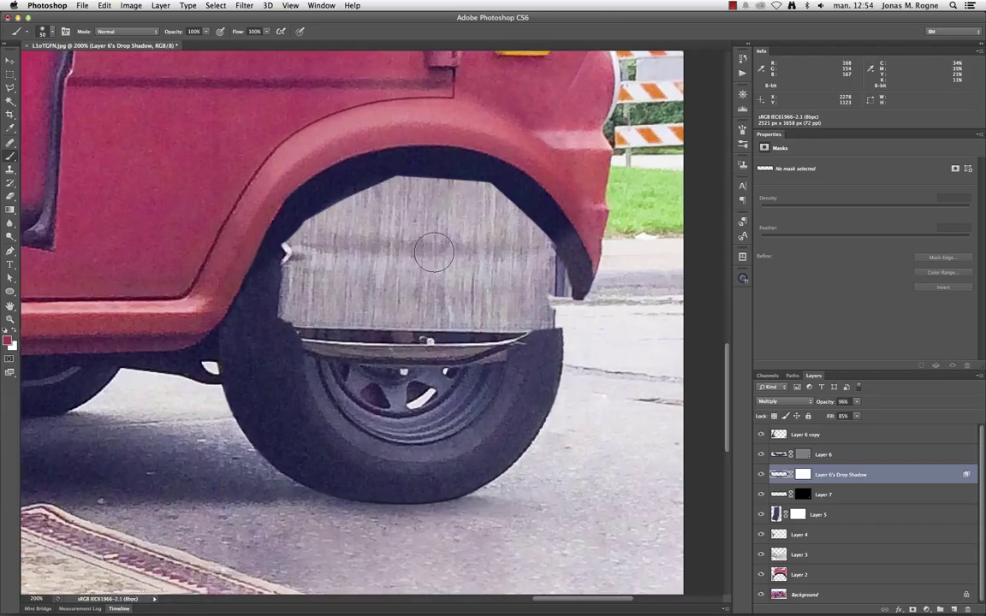
key("ctrl+shift+s")
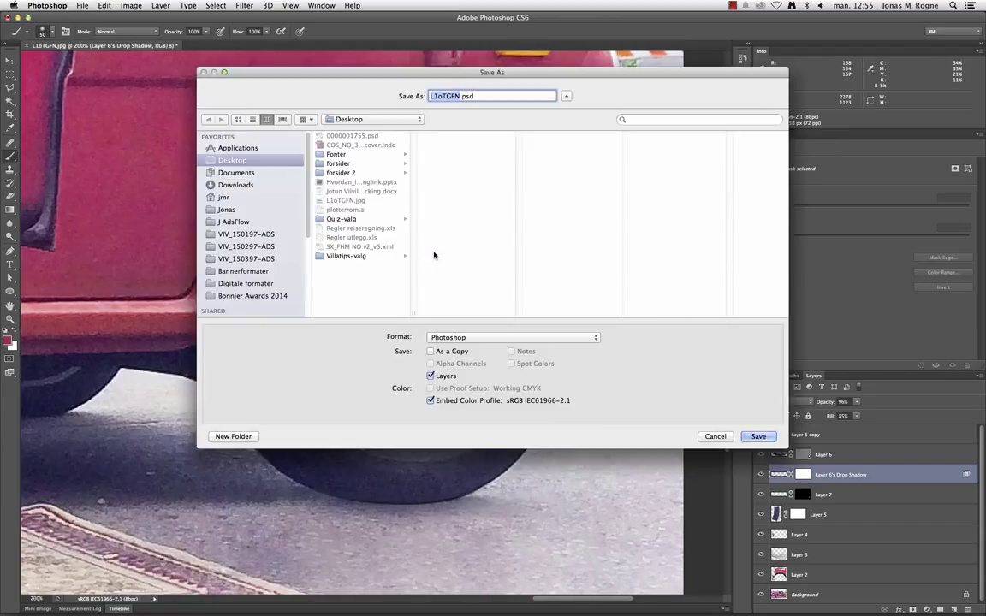
key("Return")
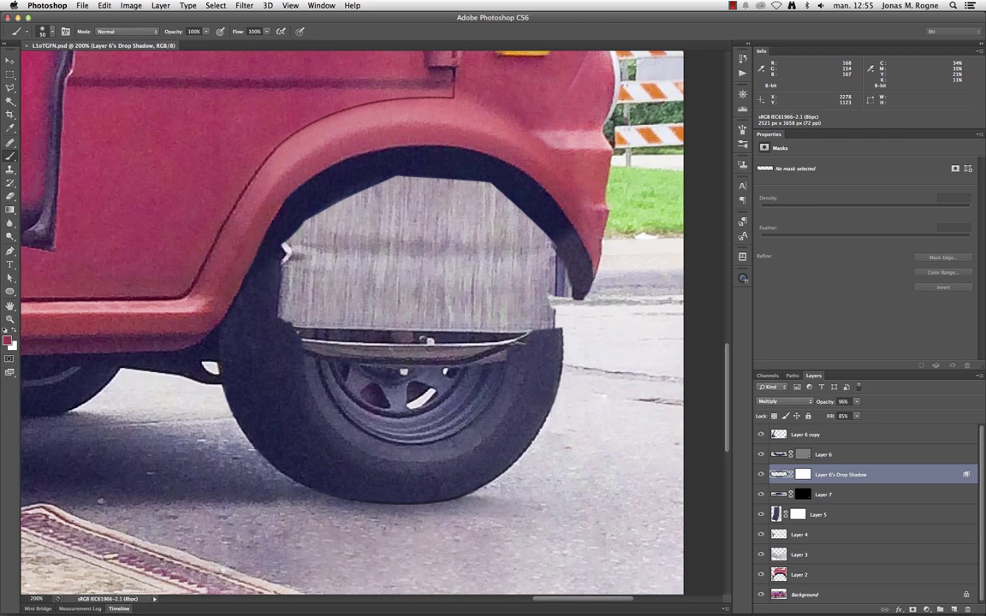
left_click(9, 75)
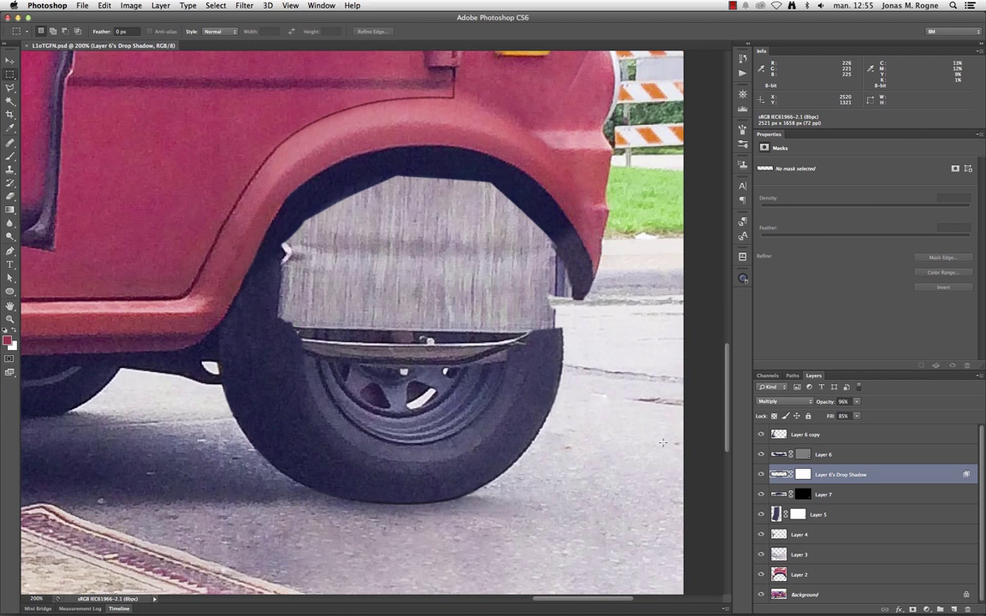
- Add an empty Layer 8 on top and merge Layers 2–5 into Layer 5
left_click(855, 434)
left_click(954, 608)
key("j")
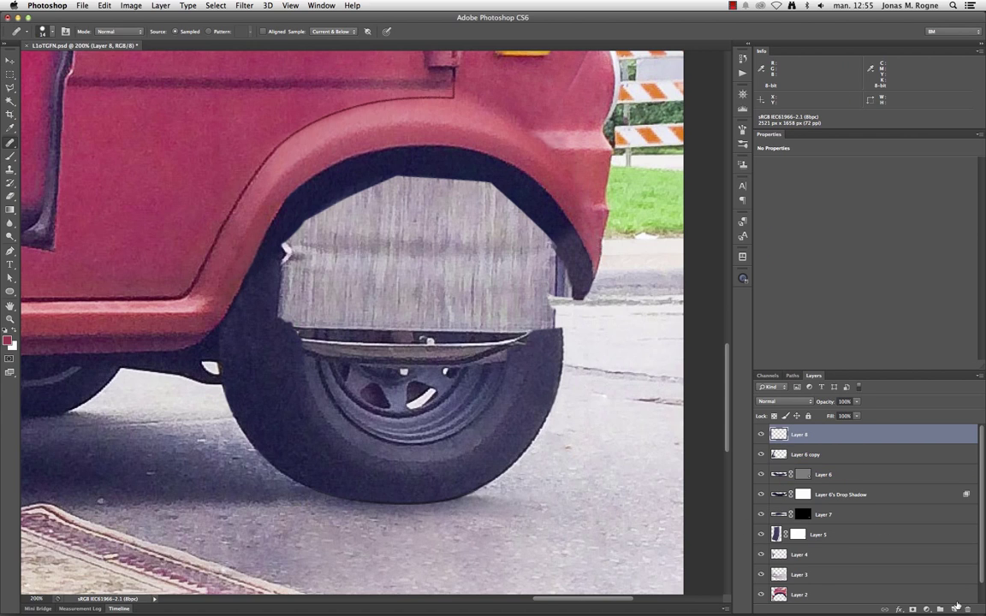
left_click(859, 535)
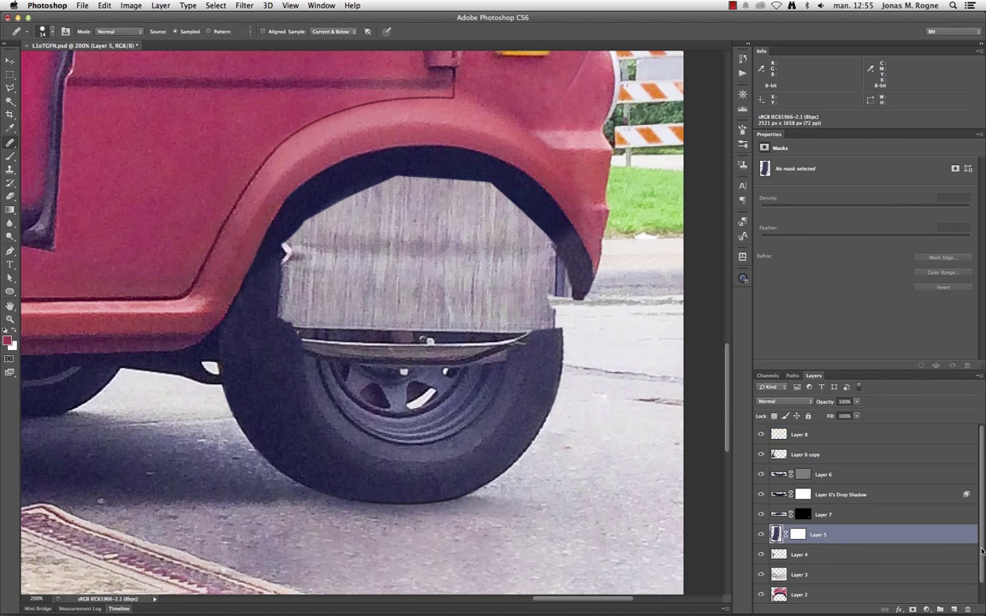
scroll(981, 551, "down", 1)
left_click(856, 575, "shift")
key("ctrl+e")
- Set Layer 6's Drop Shadow layer opacity to 90%
left_click(840, 515)
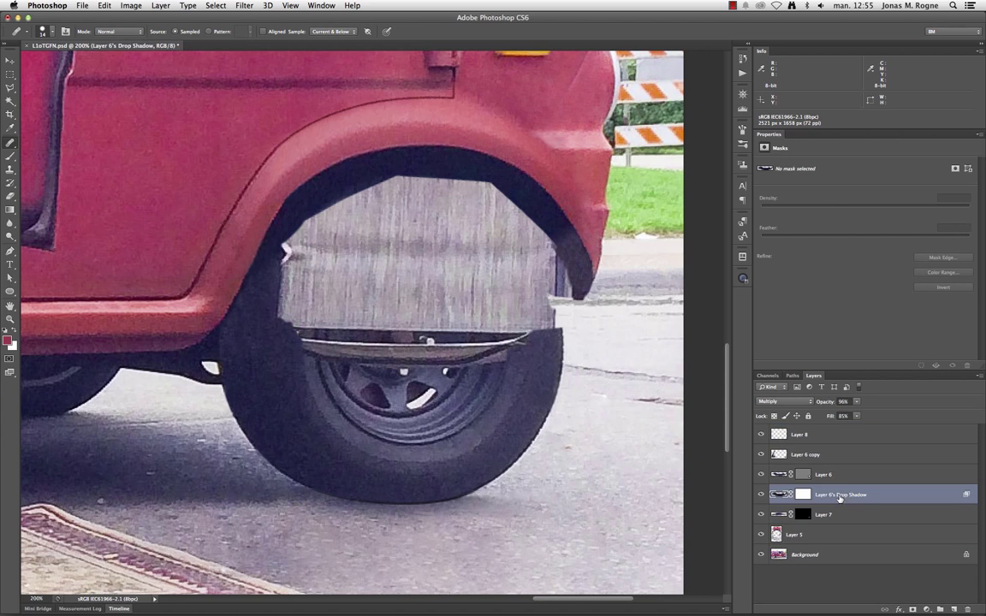
left_click(837, 475)
left_click(828, 455, "shift")
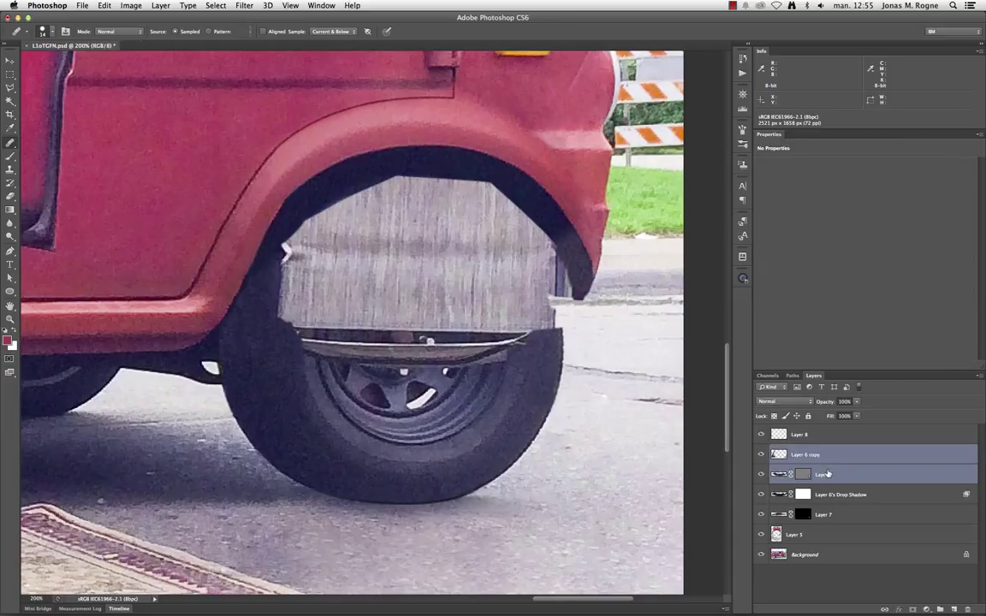
left_click(828, 441)
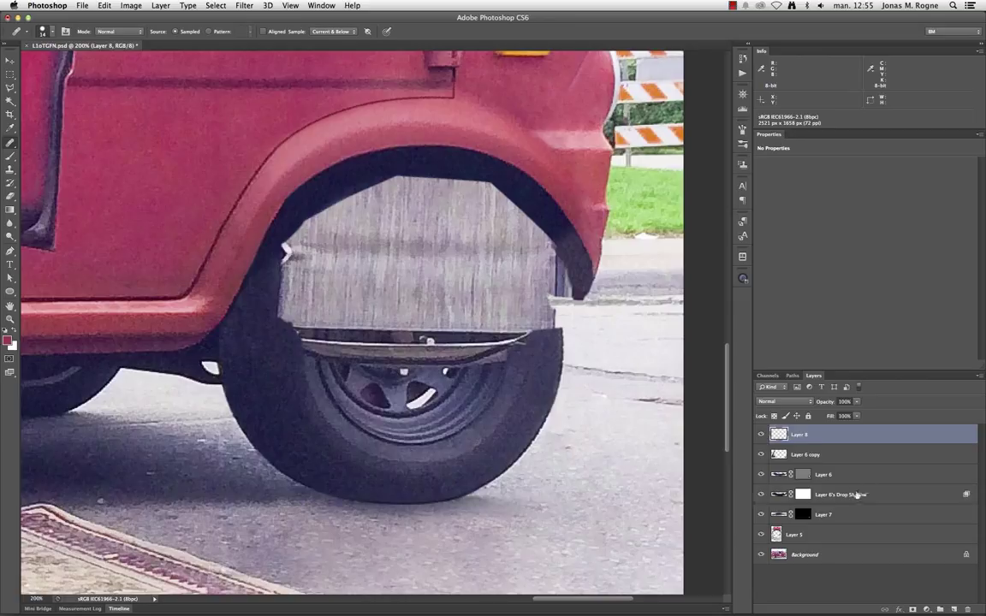
left_click(825, 495)
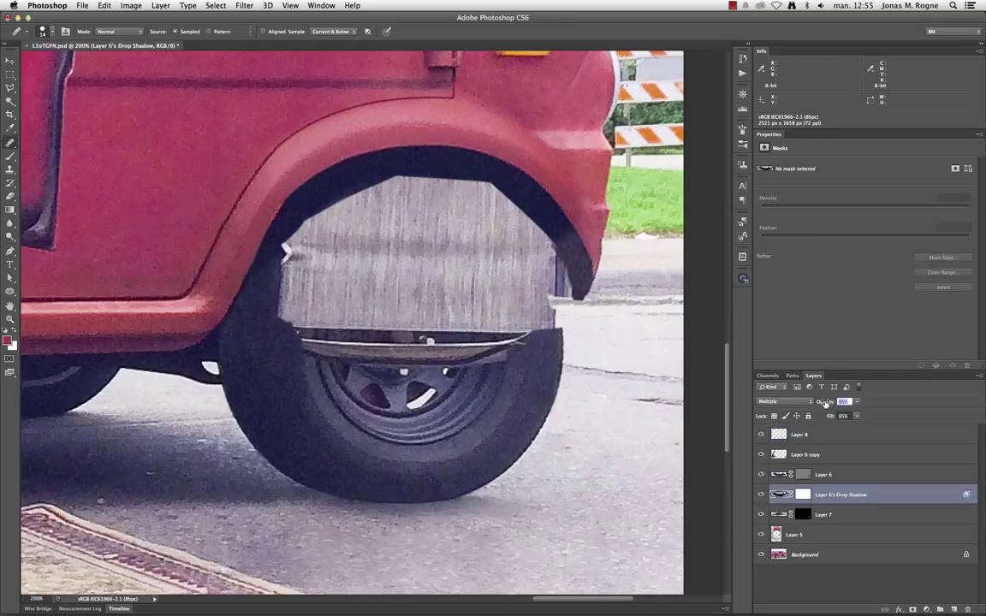
key("super+plus")
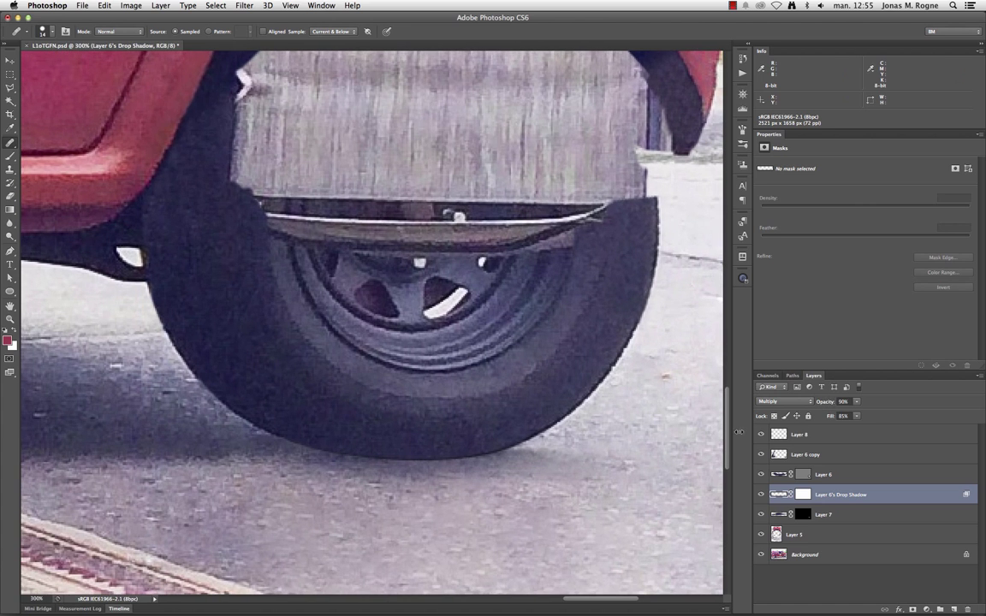
key("alt+bracketright")
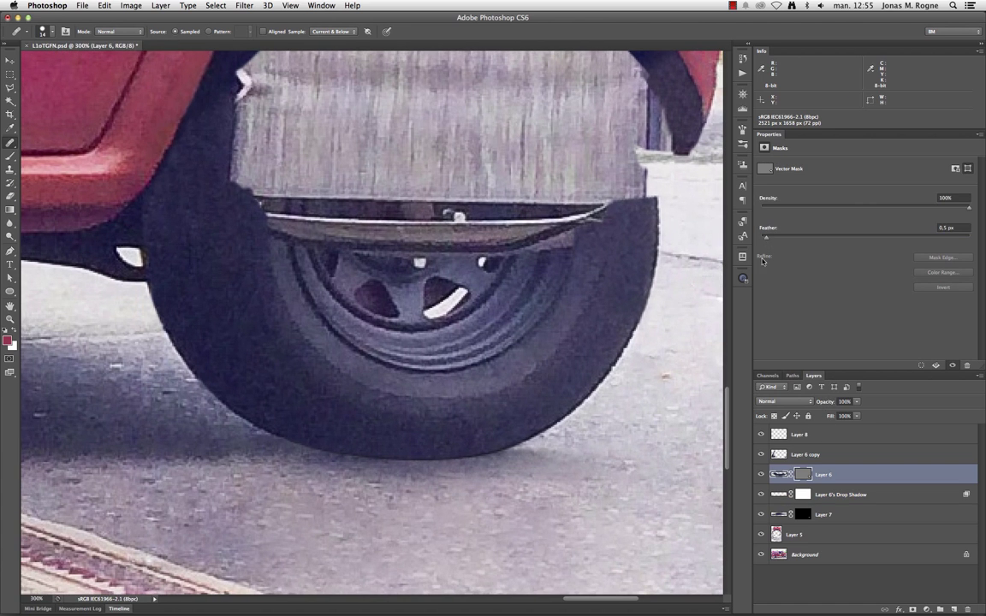
left_click(786, 496)
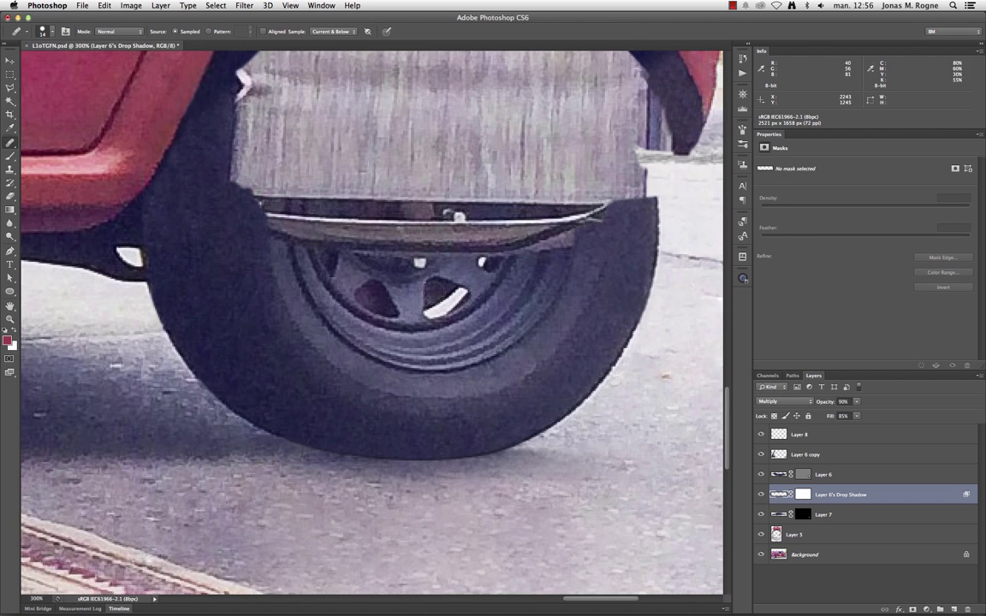
- Apply a light 0.3-pixel Gaussian Blur to the drop shadow layer
left_click(244, 5)
mouse_move(249, 125)
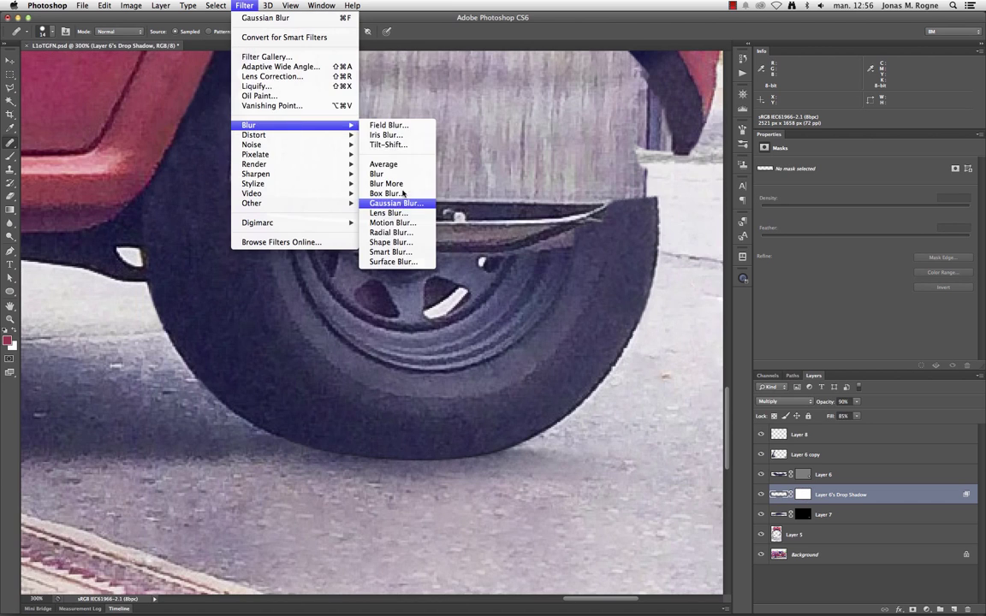
left_click(390, 200)
key("Return")
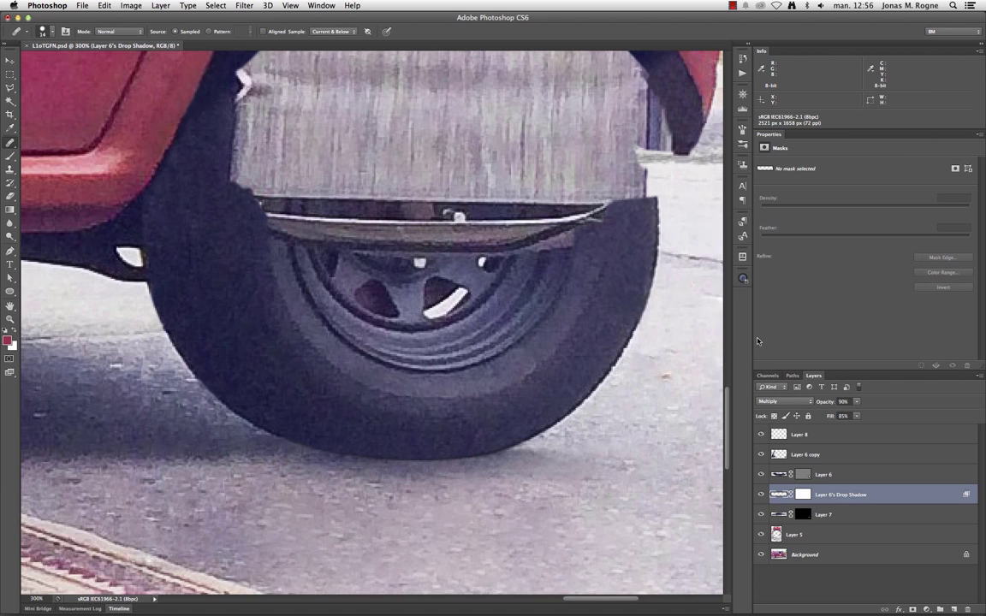
left_click(799, 434)
- Select the grey patch inside the wheel arch with a size-15 Quick Selection brush
left_click_drag(197, 185, 190, 454)
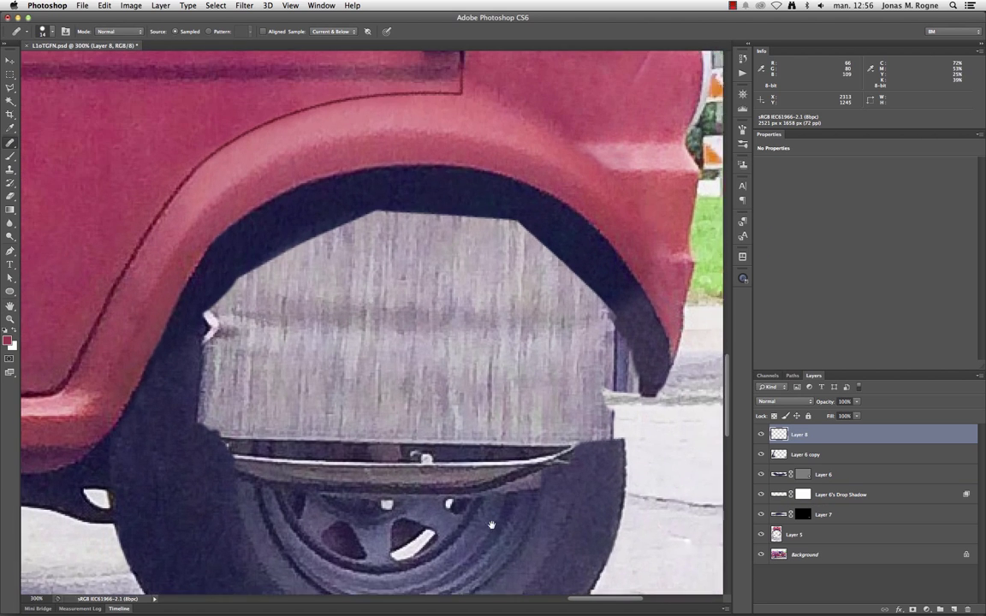
key("s")
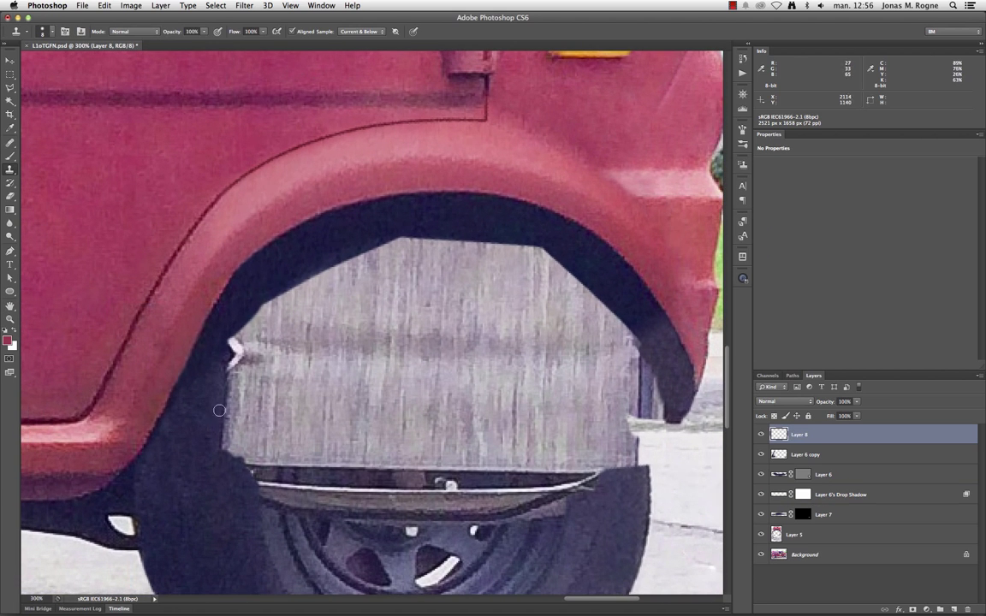
right_click(10, 100)
left_click(47, 97)
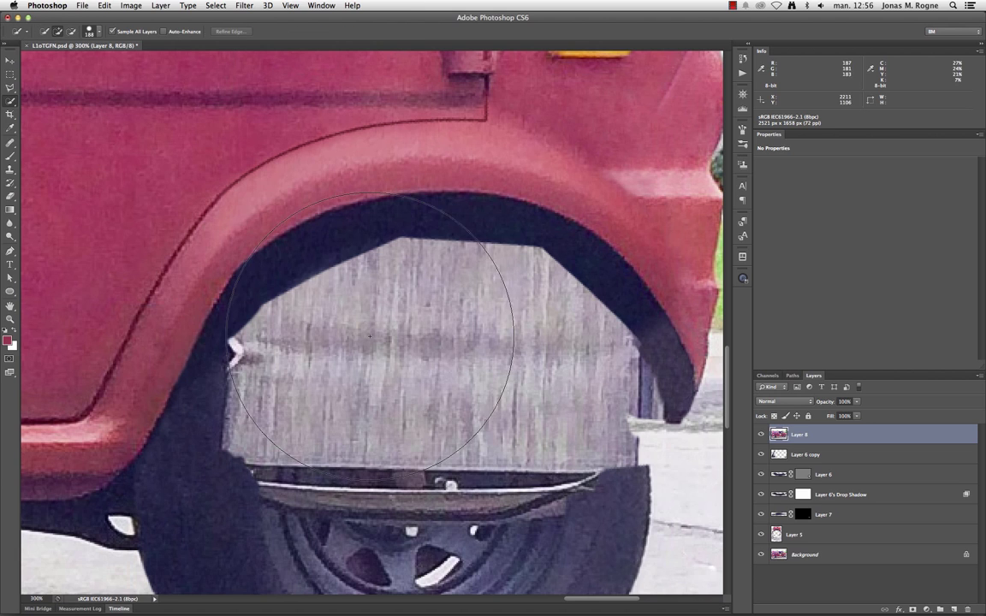
left_click(88, 31)
left_click_drag(292, 367, 544, 527)
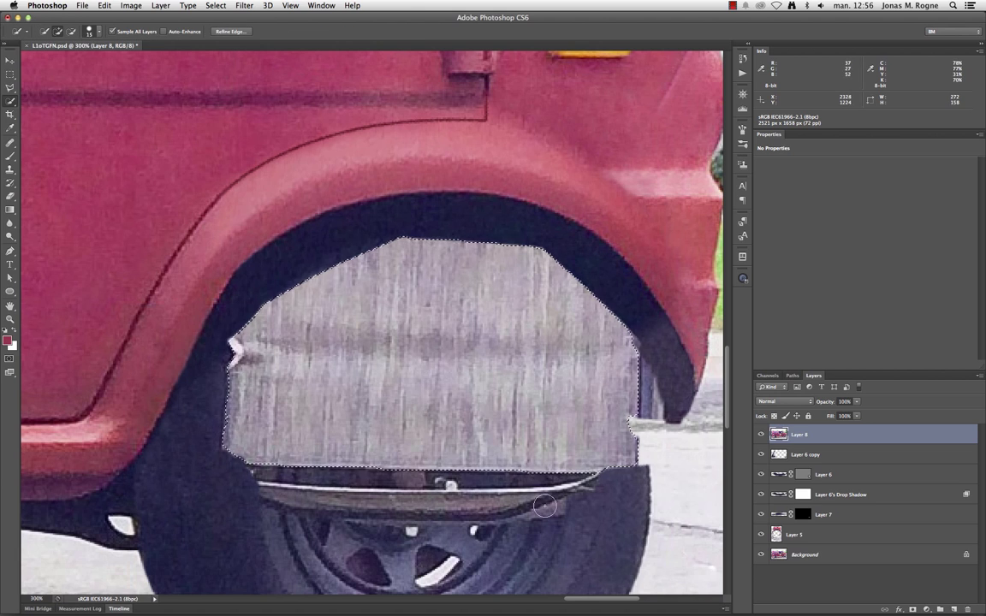
- Fill the selection with Content-Aware fill on Layer 8
key("shift+BackSpace")
left_click(414, 249)
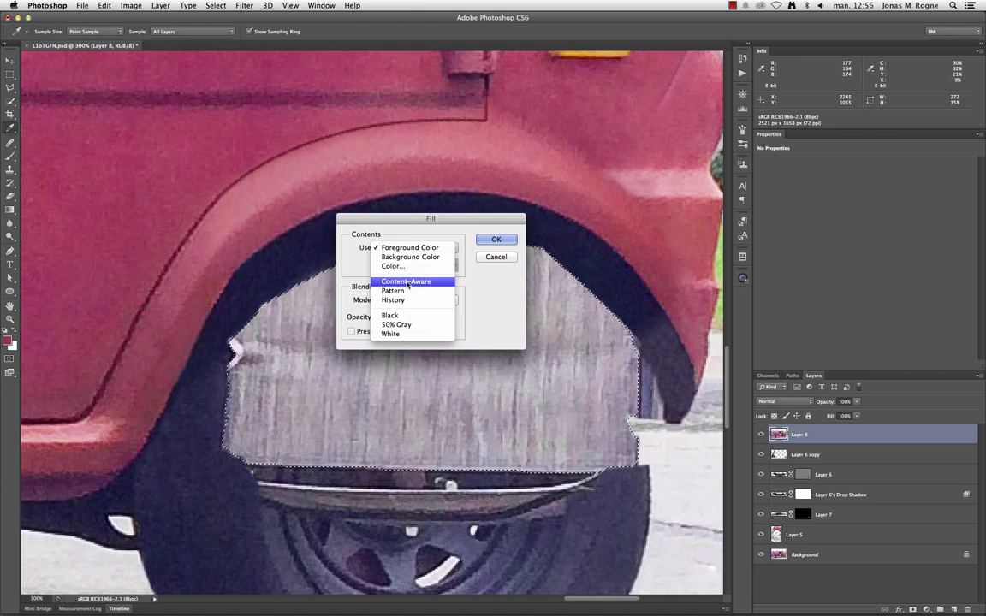
left_click(418, 279)
key("Return")
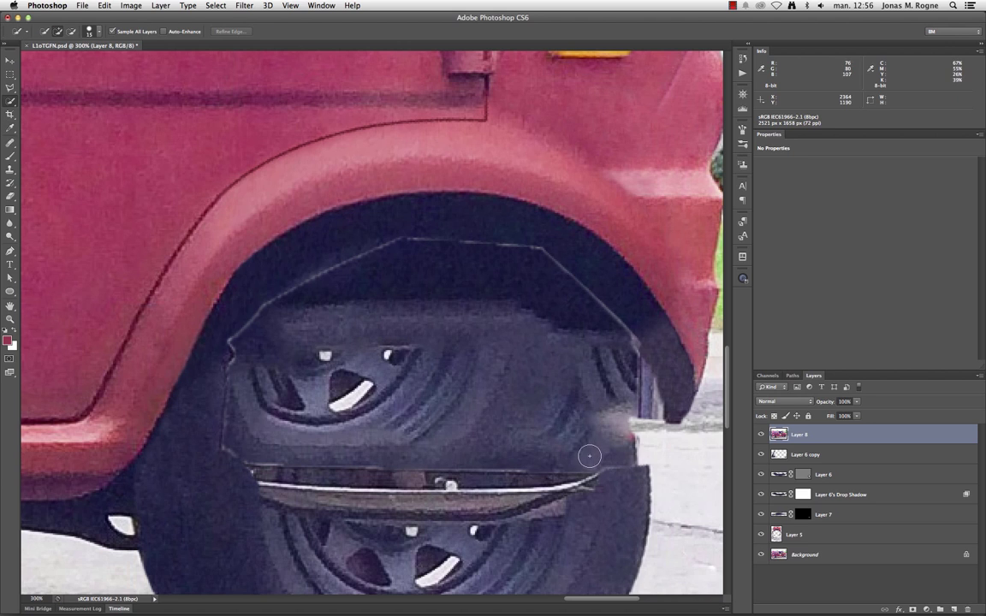
key("j")
left_click(429, 271, "alt")
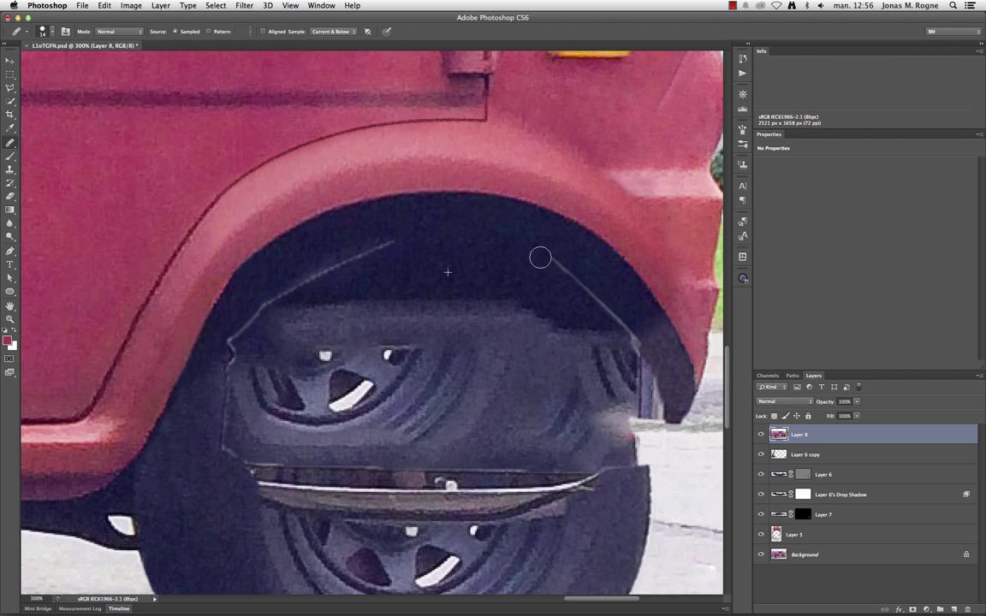
- Heal the grey outlines along the arch top, diagonal and the wheel's left edges
left_click_drag(402, 242, 577, 284)
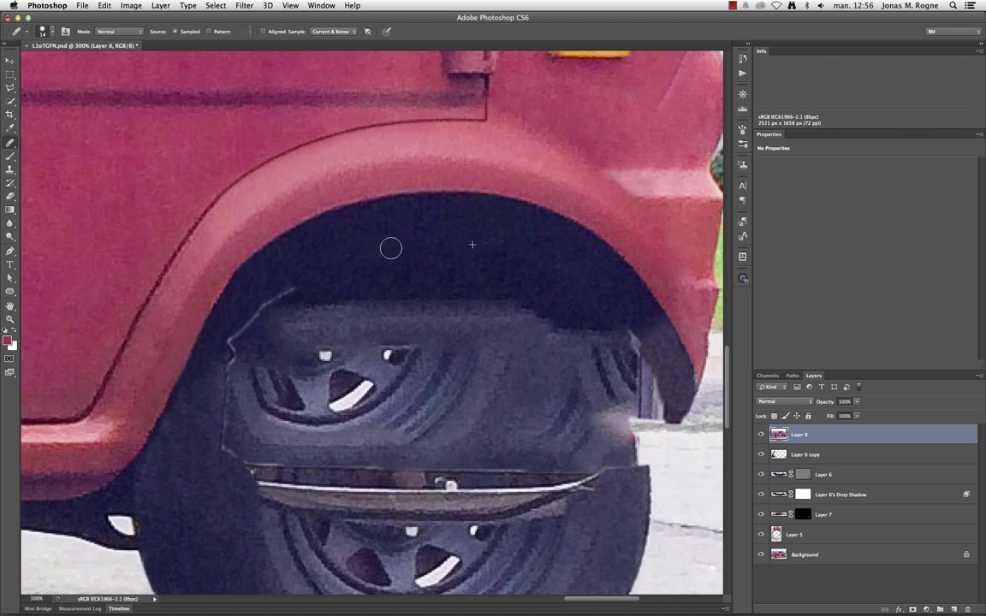
left_click_drag(389, 246, 335, 291)
left_click_drag(224, 342, 221, 414)
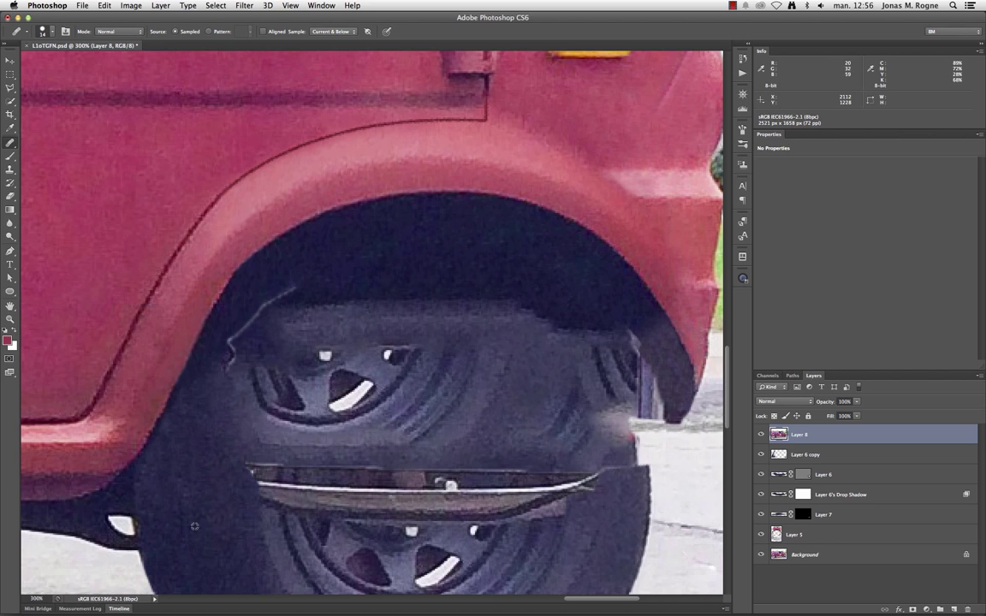
left_click_drag(253, 467, 224, 419)
mouse_move(224, 299)
left_mouse_down()
mouse_move(226, 363)
mouse_move(290, 286)
mouse_move(391, 271)
mouse_move(311, 299)
mouse_move(432, 310)
mouse_move(380, 314)
mouse_move(576, 319)
mouse_move(539, 308)
mouse_move(595, 332)
mouse_move(591, 342)
mouse_move(558, 282)
left_mouse_up()
- Zoom out and enlarge the clone stamp brush before returning to healing
key("super+minus")
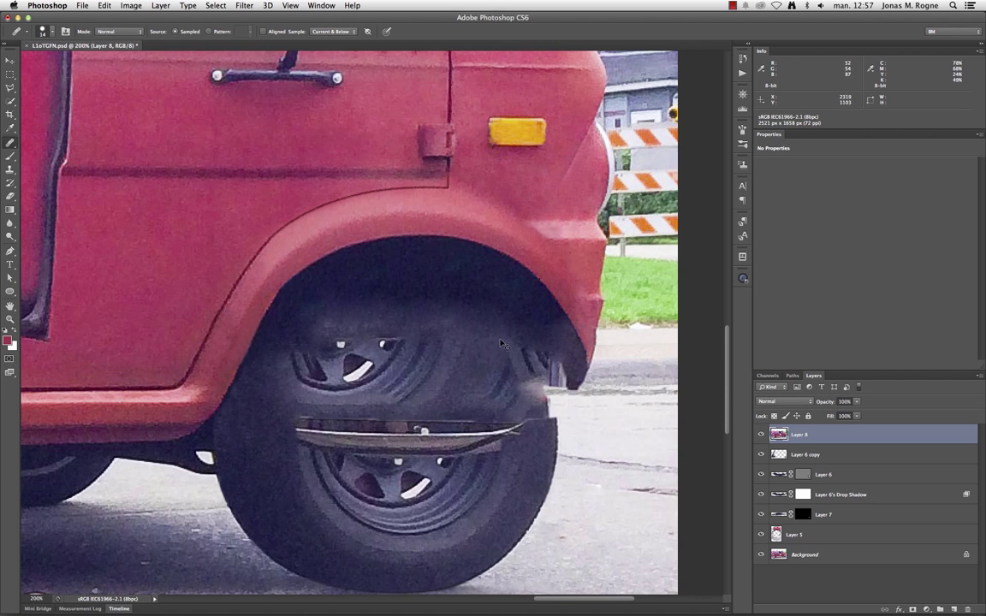
key("s")
right_click(268, 425)
key("Return")
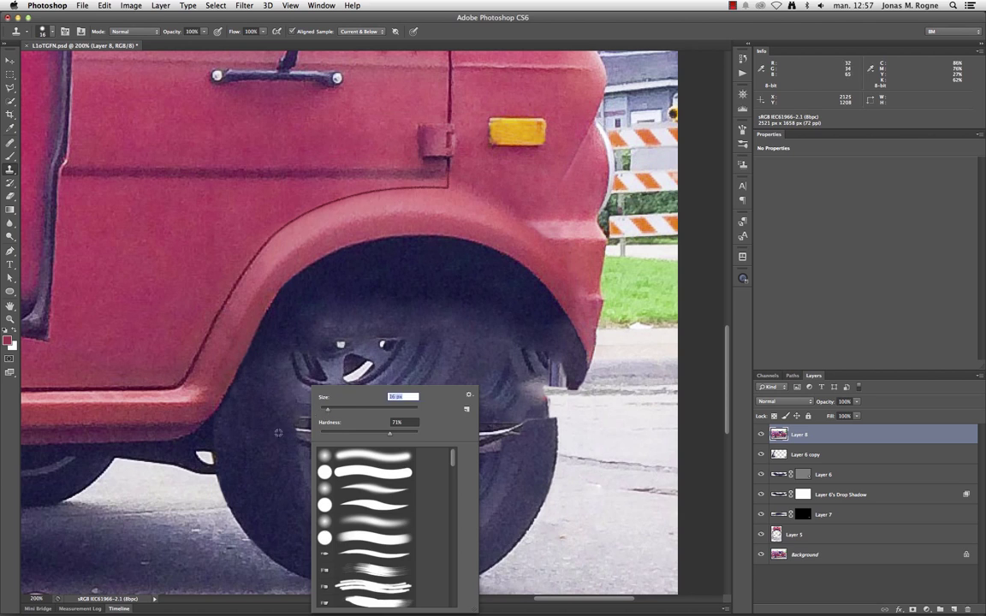
key("Return")
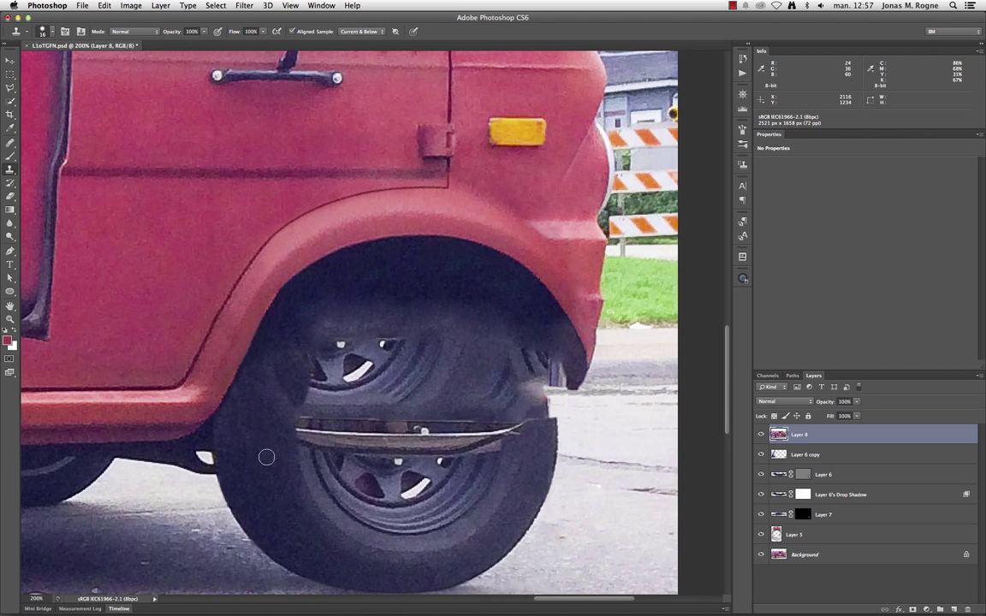
key("j")
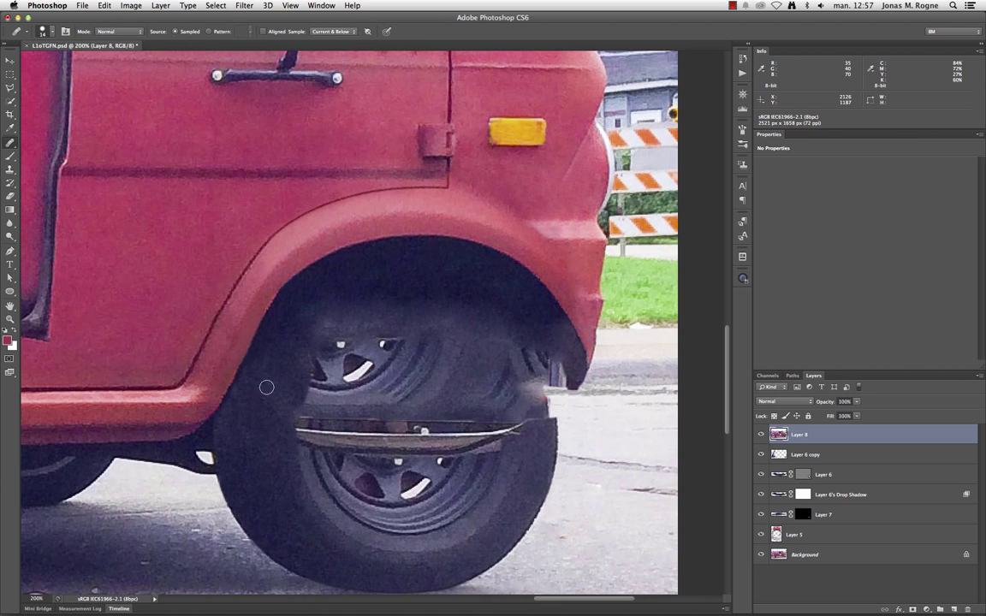
key("m")
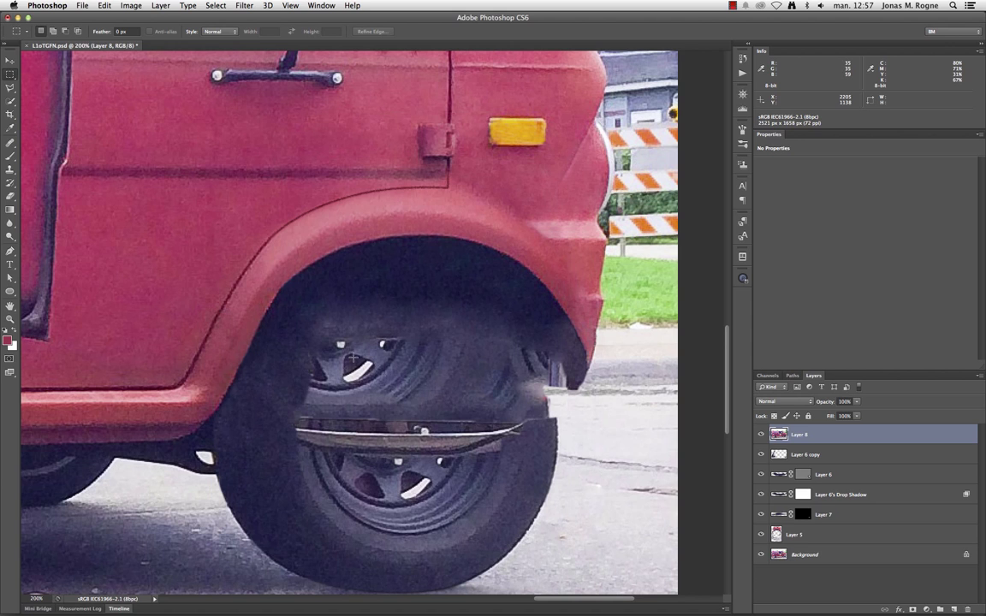
- Lasso the hub of the wheel behind the table and copy it onto new Layer 9
left_click(9, 88)
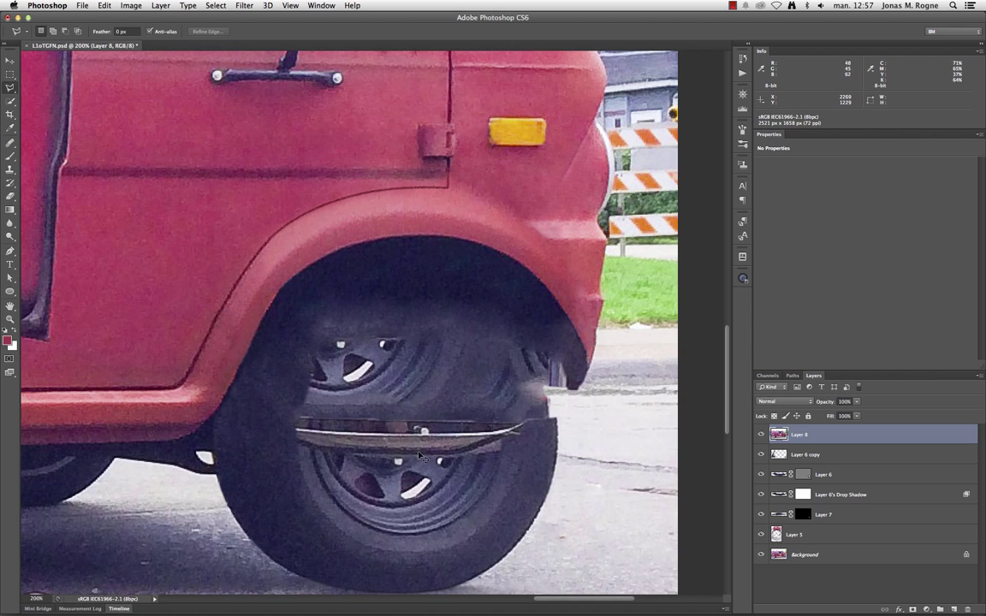
scroll(419, 456, "left", 5)
scroll(359, 411, "left", 10)
scroll(300, 376, "left", 10)
scroll(244, 339, "left", 5)
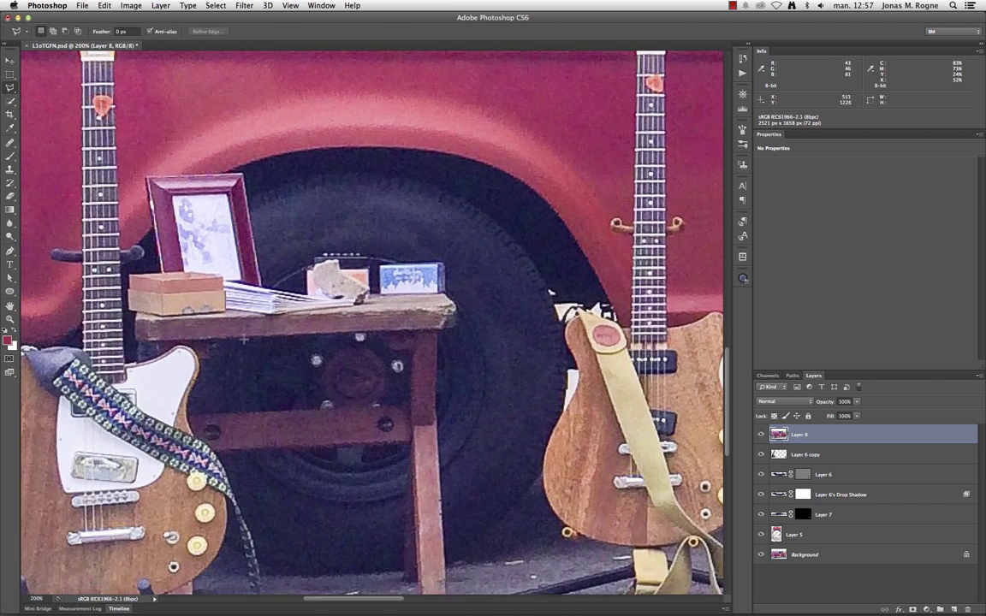
left_click_drag(221, 412, 408, 404)
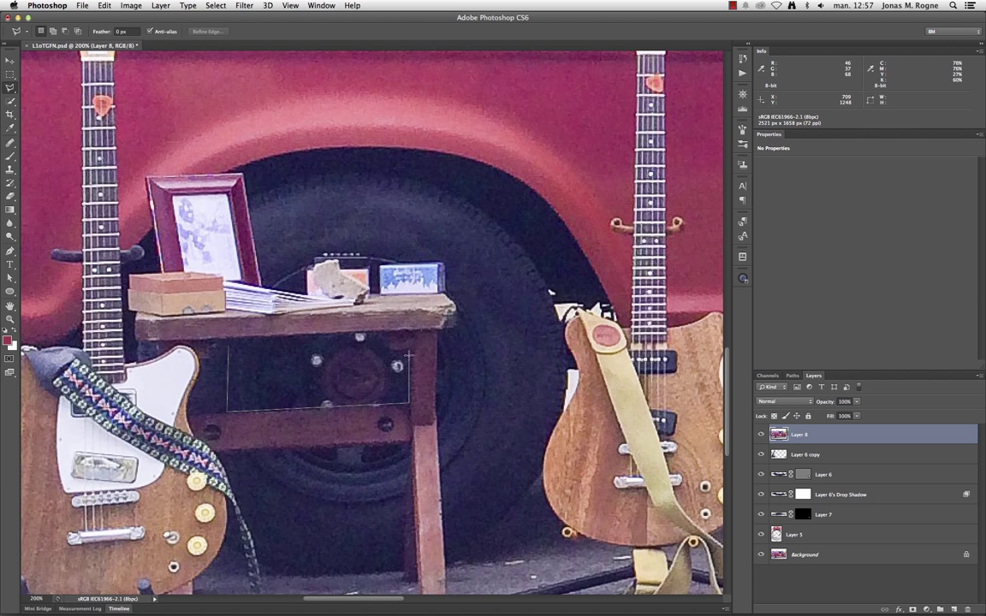
left_click_drag(304, 334, 201, 304)
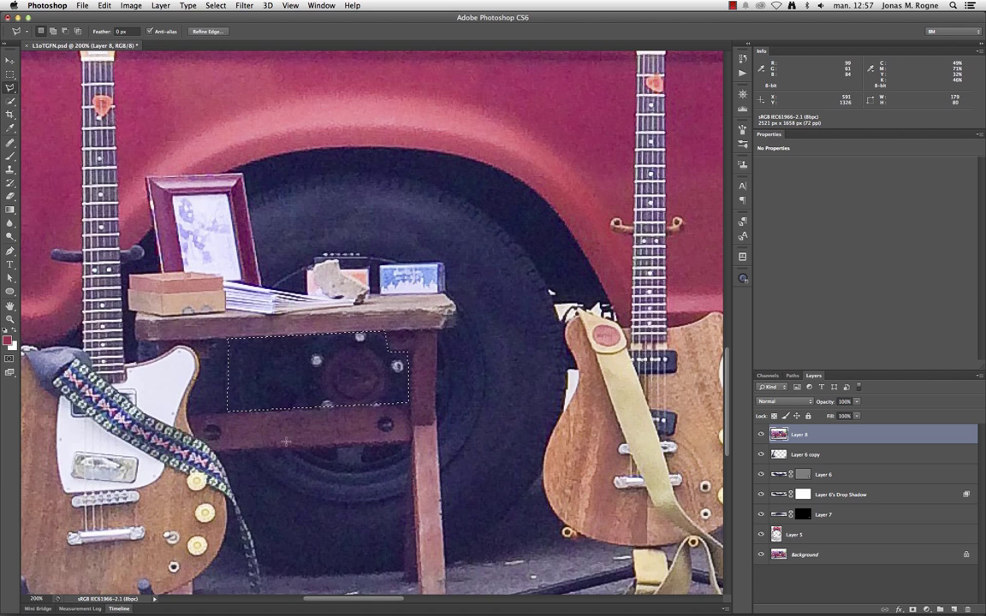
scroll(578, 382, "right", 1)
scroll(579, 382, "right", 10)
scroll(556, 380, "right", 5)
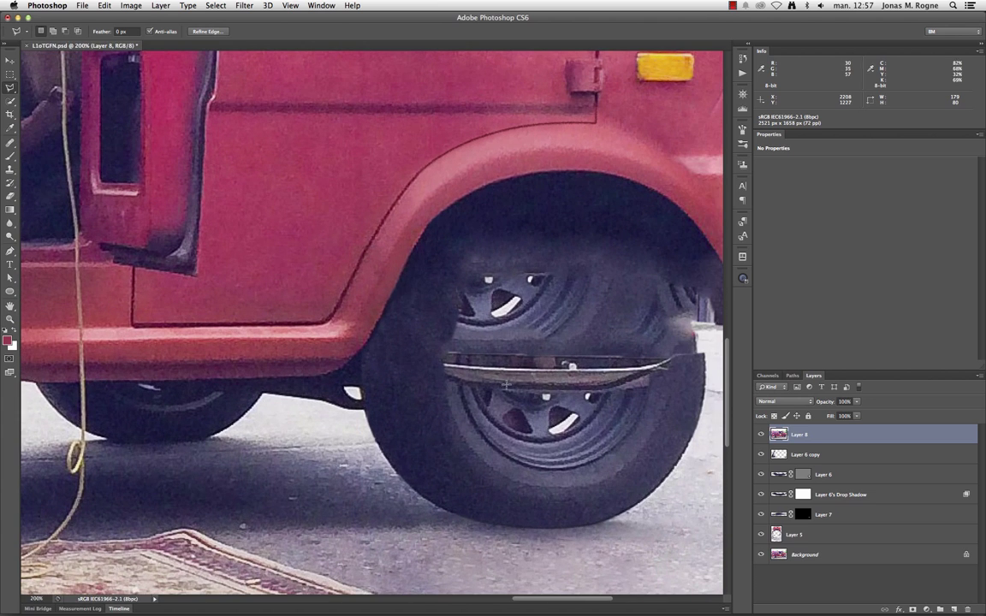
key("ctrl+j")
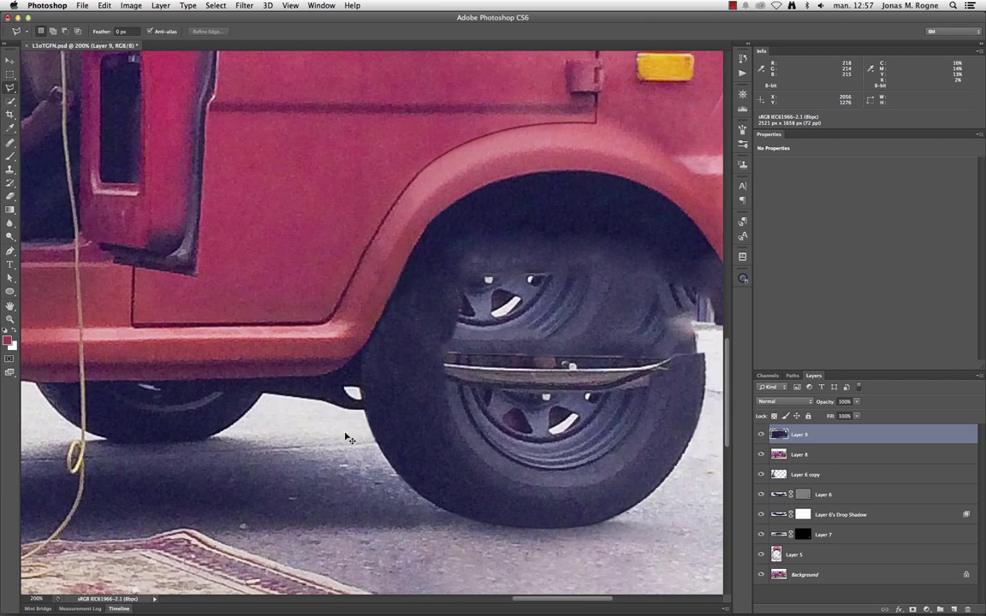
- Move the copied hub patch over the front wheel centre with Screen blending
left_click_drag(386, 426, 658, 359)
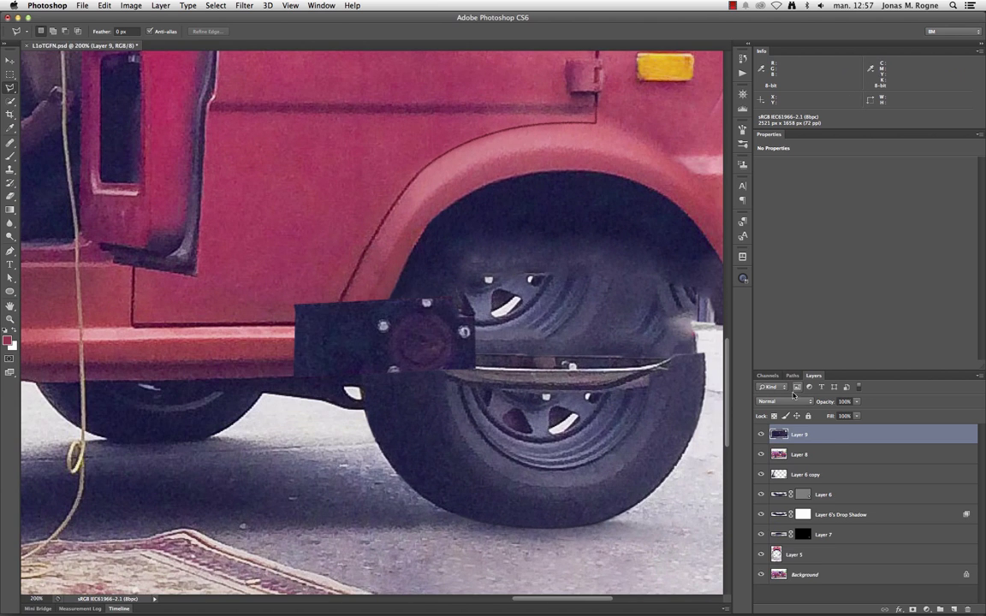
left_click(785, 401)
left_click(767, 467)
left_click_drag(479, 402, 597, 391)
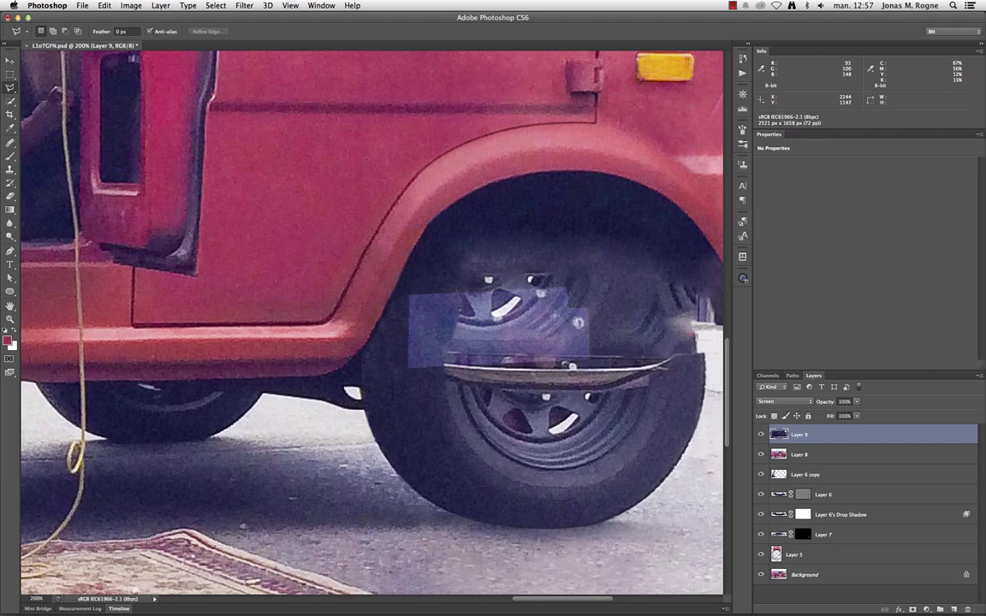
- Convert Layer 9 to a Smart Object and scale the hub patch down to fit the wheel
key("m")
right_click(597, 392)
left_click(597, 392)
key("ctrl+t")
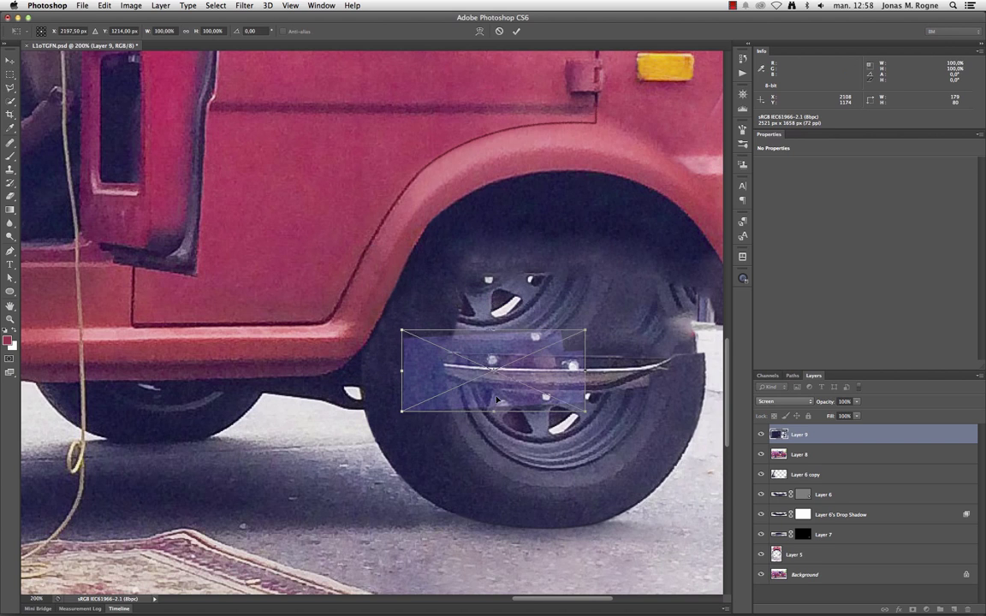
mouse_move(360, 376)
left_mouse_down()
mouse_move(439, 383)
mouse_move(430, 399)
left_mouse_up()
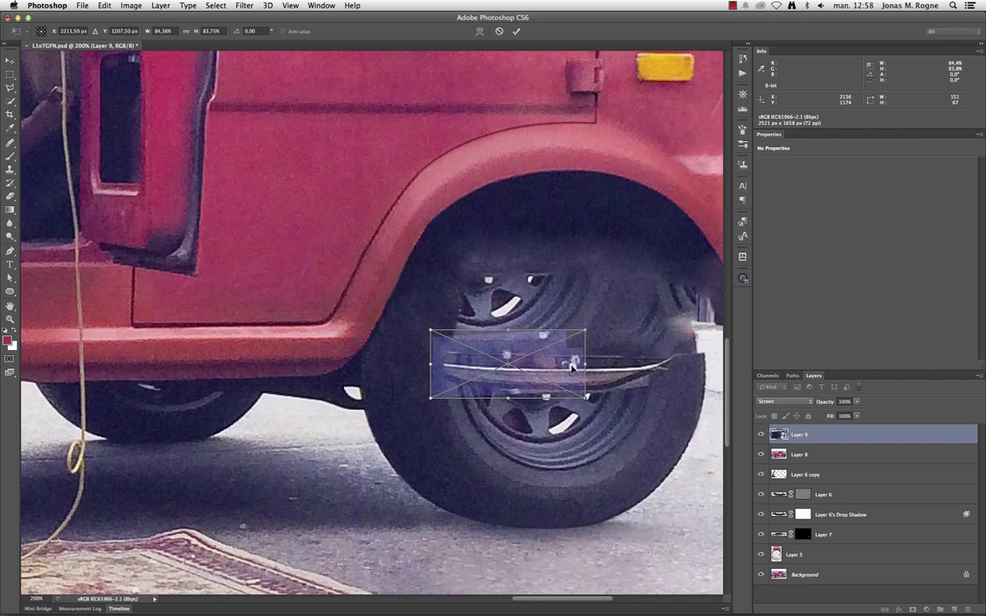
key("Return")
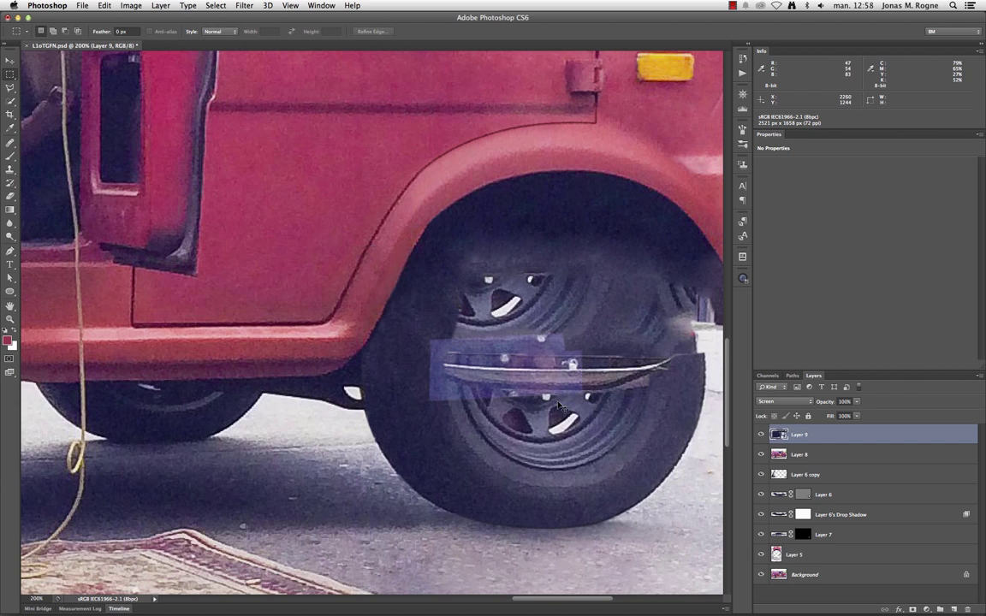
- Compare the hub patch at Normal and Screen blending, then nudge it slightly up-left
left_click(784, 401)
left_click(778, 342)
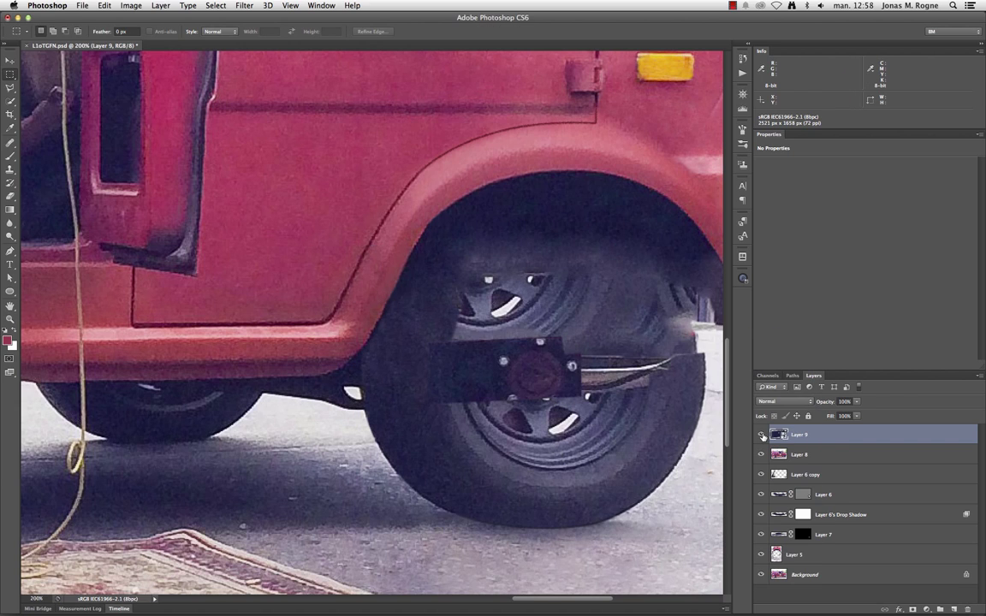
key("ctrl+t")
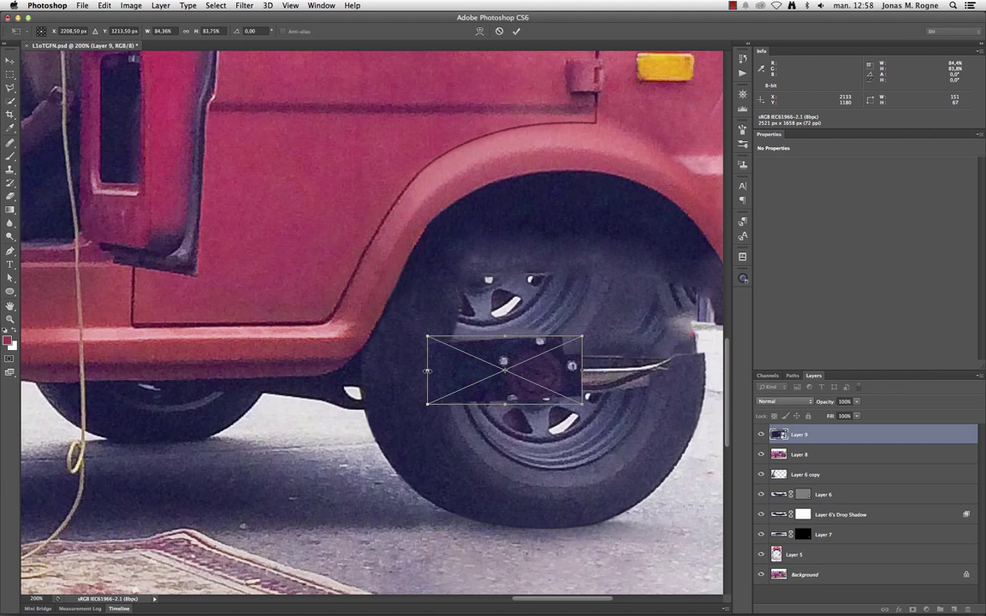
key("Return")
left_click(784, 401)
left_click(779, 461)
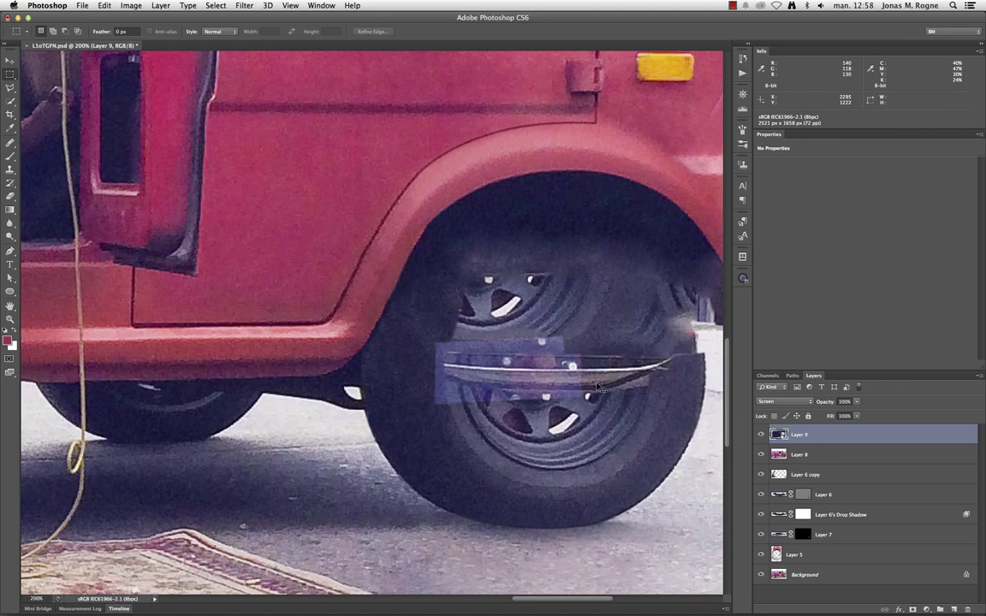
left_click_drag(604, 380, 612, 369)
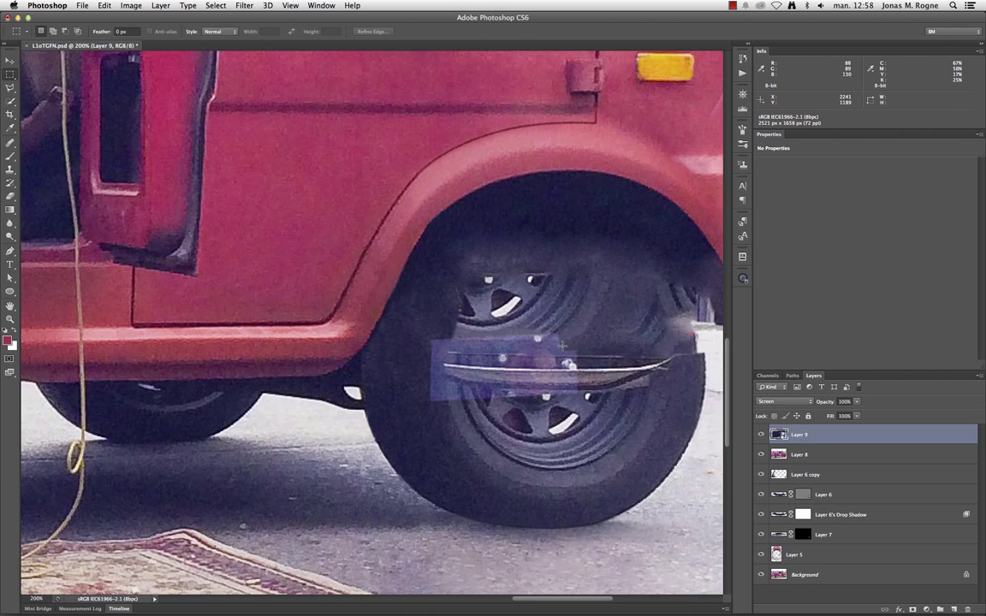
- Shrink the hub patch slightly and rotate it about 10° to match the wheel
key("ctrl+t")
left_click_drag(423, 337, 449, 351)
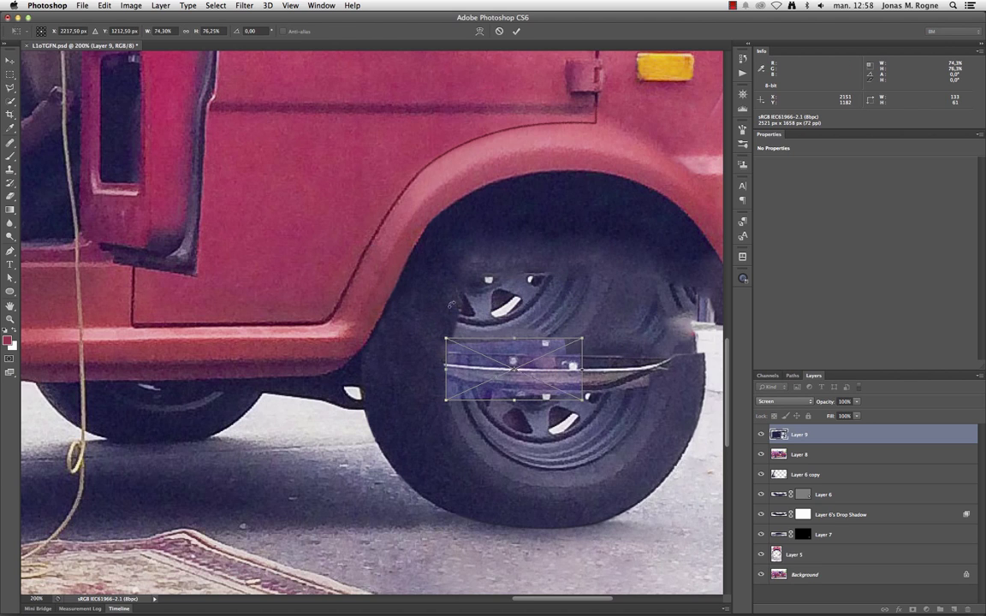
left_click_drag(451, 304, 460, 296)
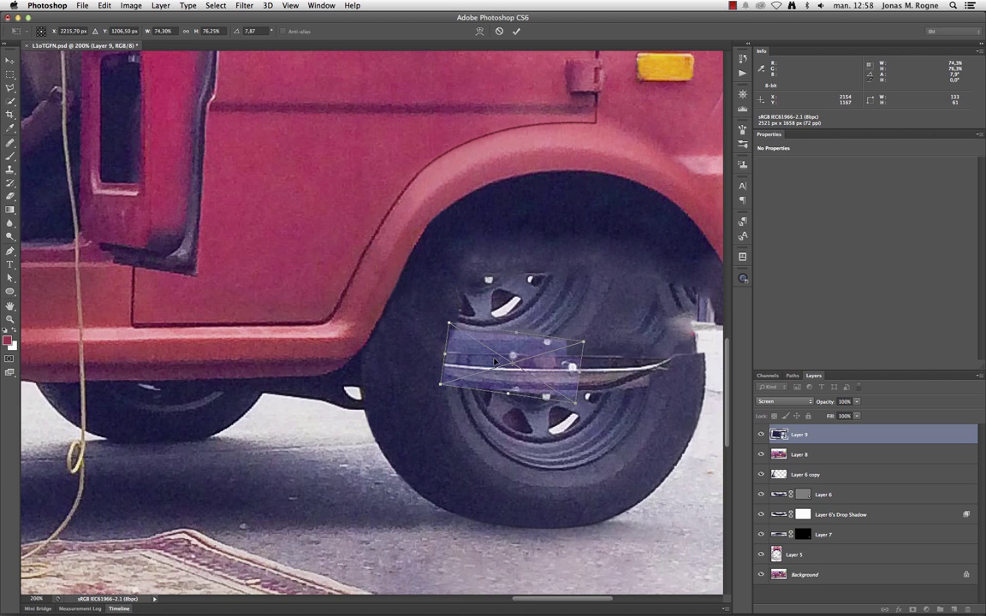
key("Up")
left_click_drag(587, 344, 589, 308)
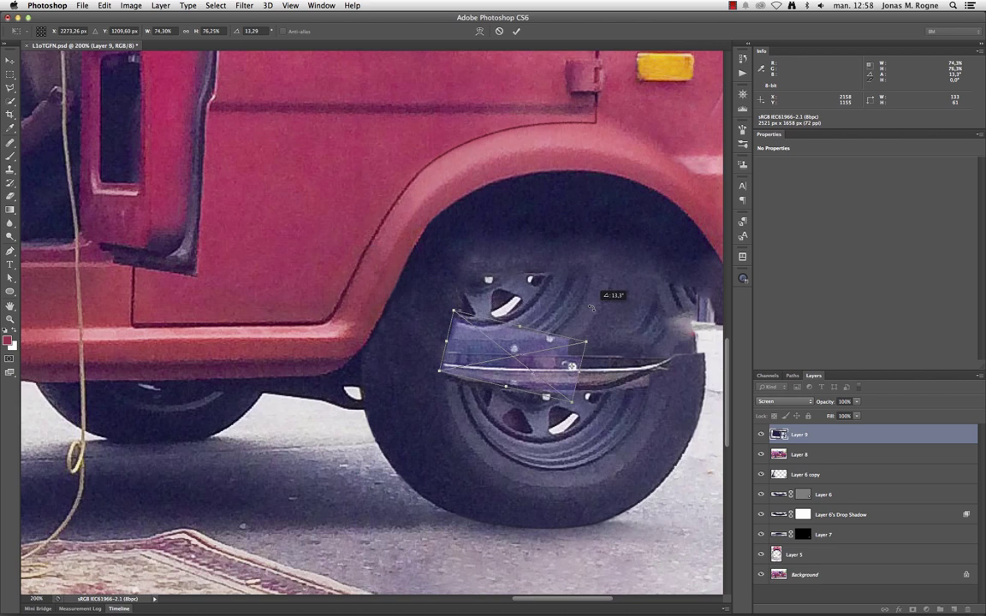
key("Return")
- Set Layer 9 to Normal blending and toggle its visibility to compare with the original
left_click(783, 401)
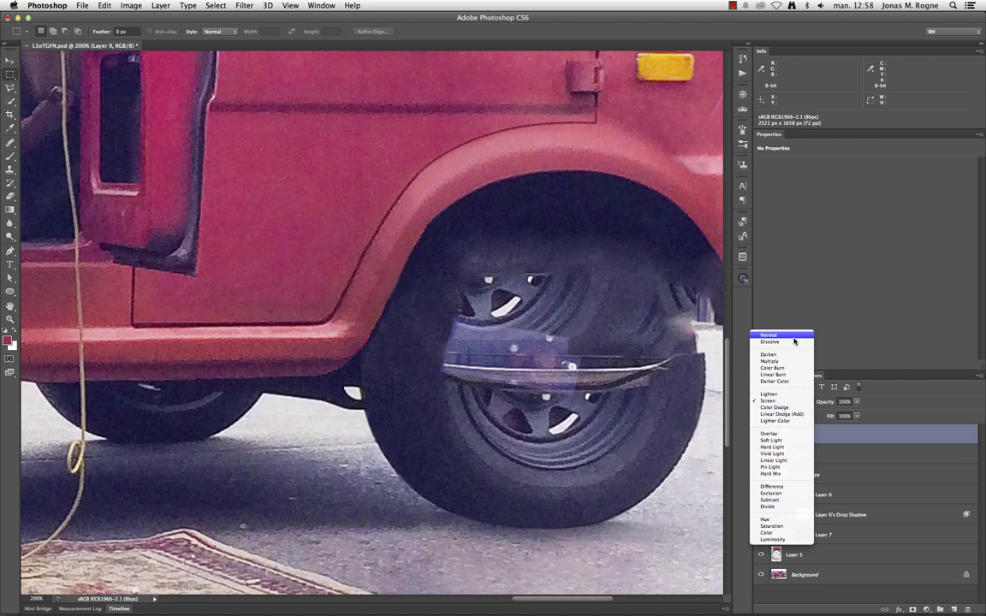
left_click(774, 336)
left_click(760, 435)
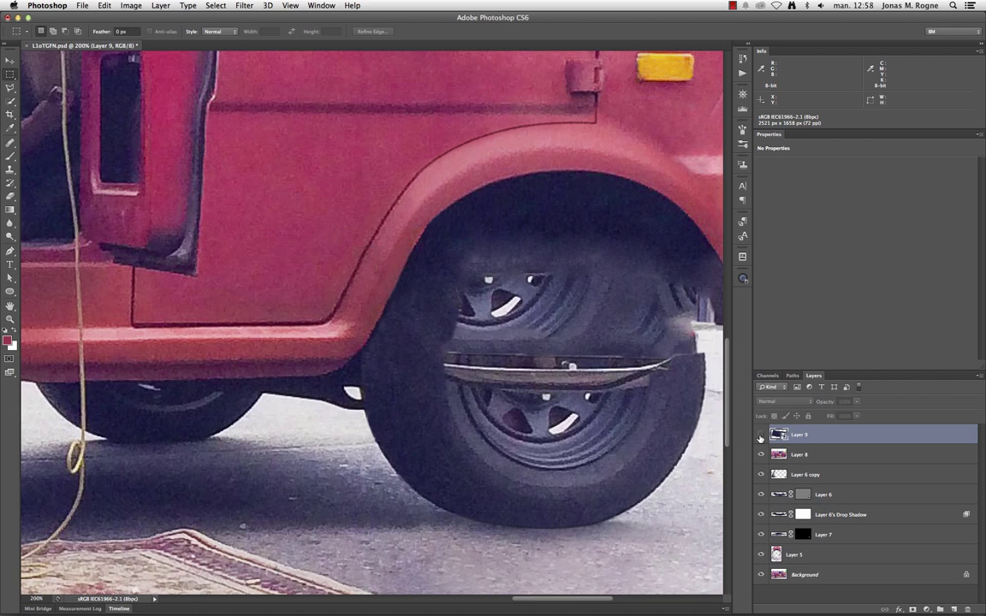
left_click(760, 436)
left_click(754, 439)
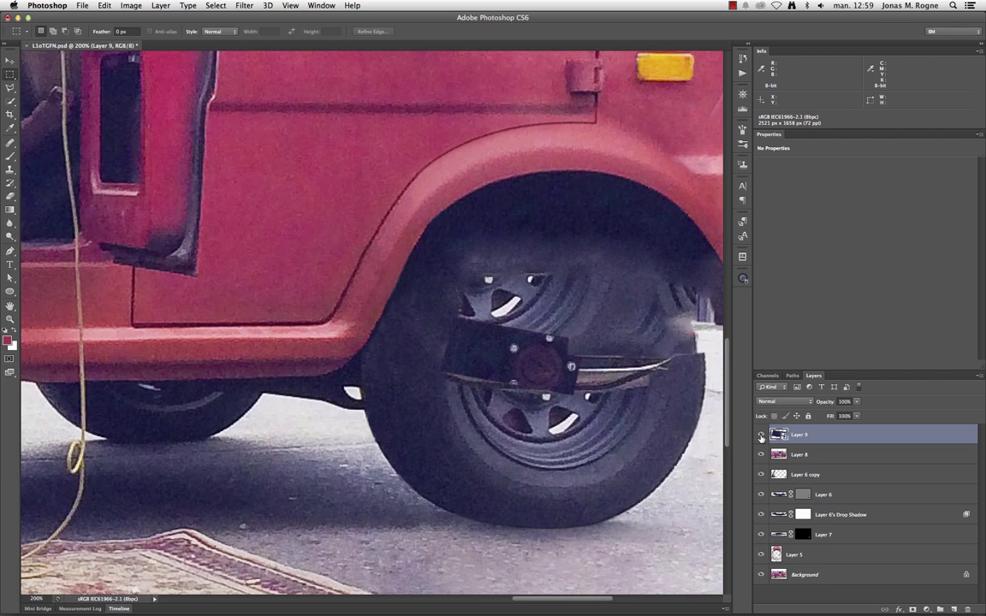
left_click(926, 608)
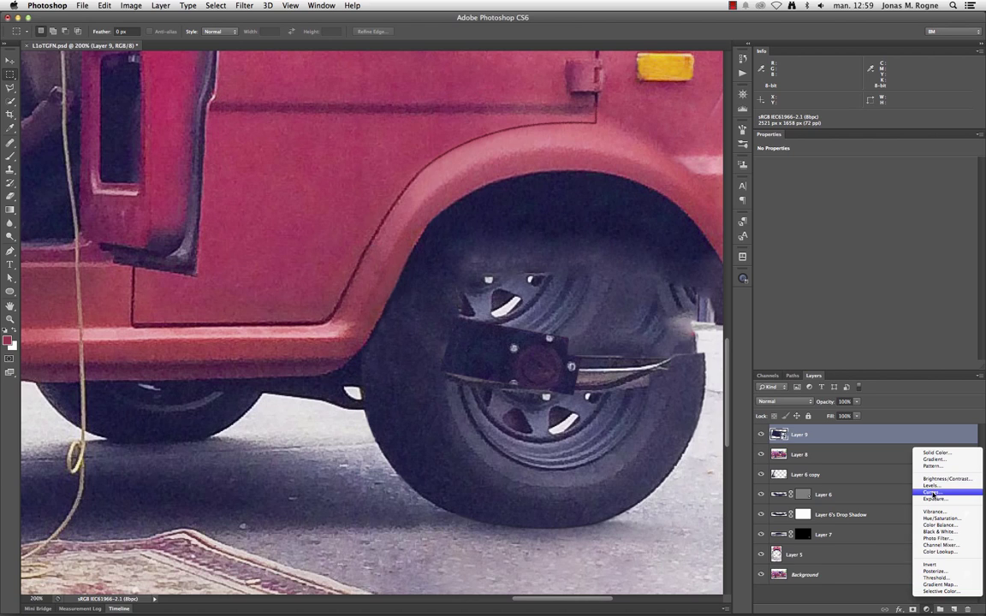
- Add a Curves adjustment that lifts the RGB curve and raises the Blue black point
left_click(941, 497)
left_click_drag(855, 274, 853, 255)
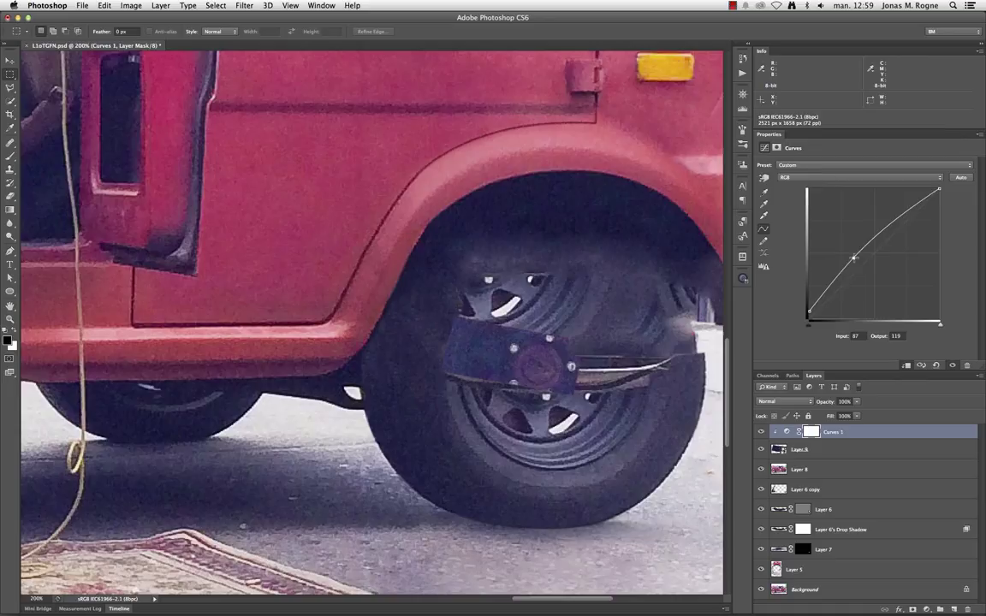
left_click(821, 178)
left_click(821, 216)
left_click_drag(806, 321, 817, 321)
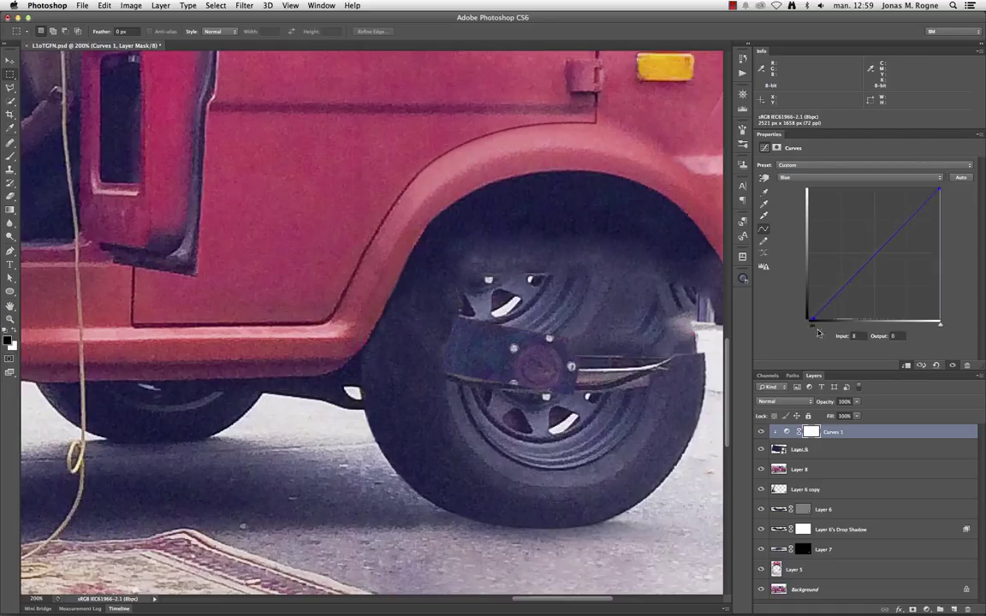
- Add a Vibrance adjustment with Saturation -31 in Color blend mode
left_click(939, 610)
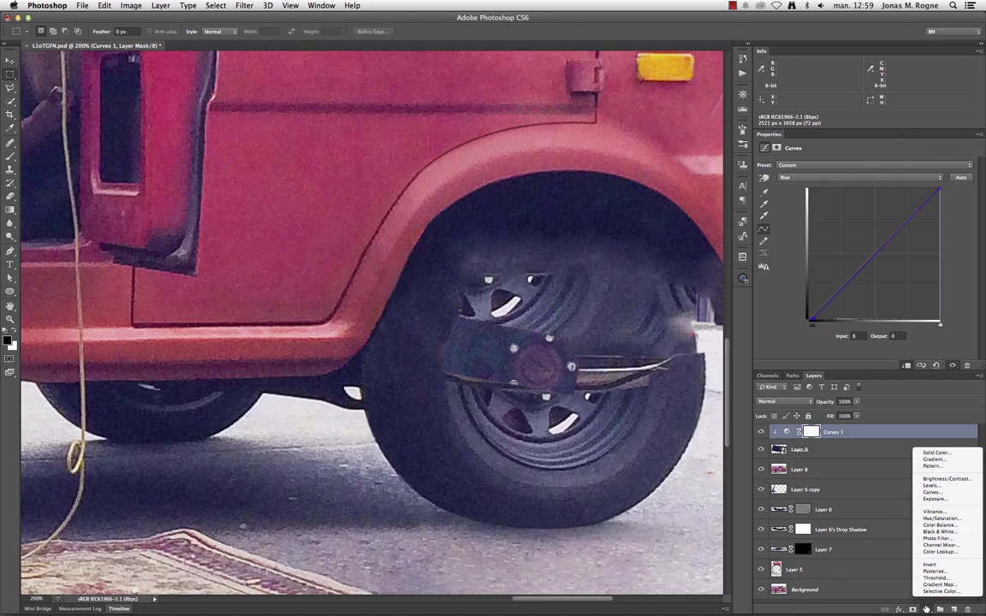
left_click(931, 511)
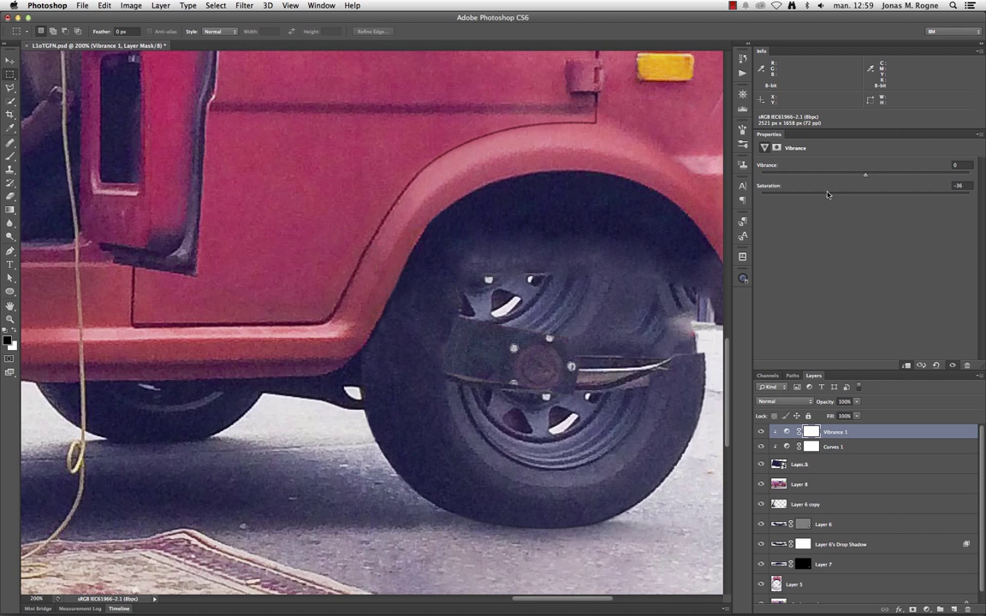
left_click(785, 401)
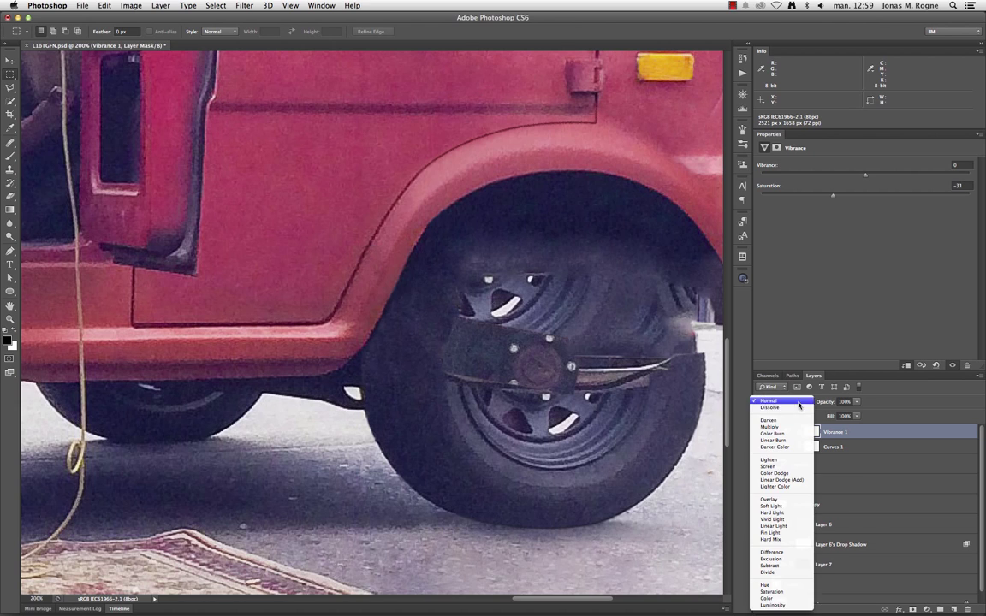
left_click(793, 602)
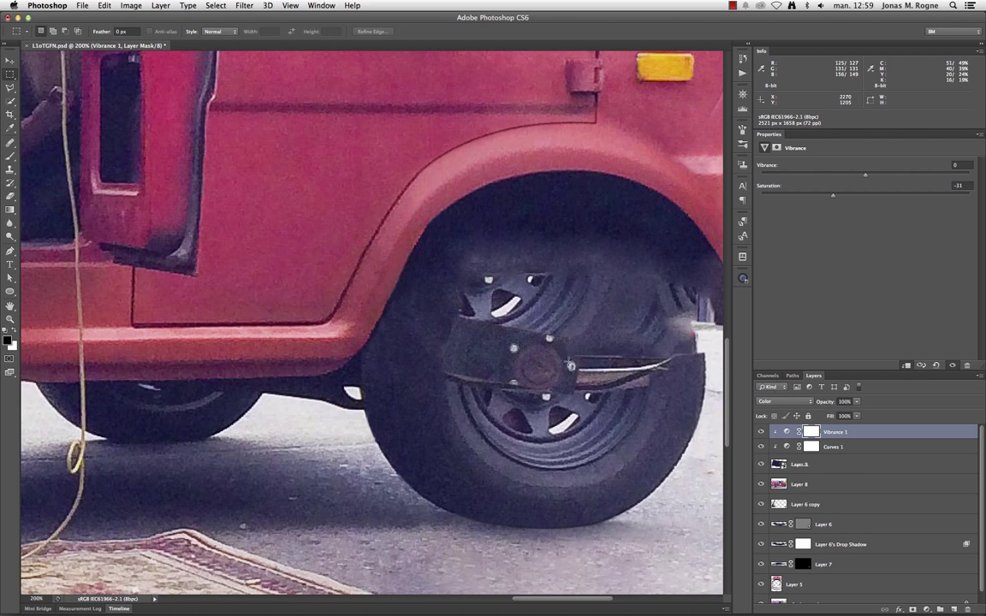
left_click(837, 484)
- Heal the white spoke openings above the hub on Layer 8, comparing before and after
key("j")
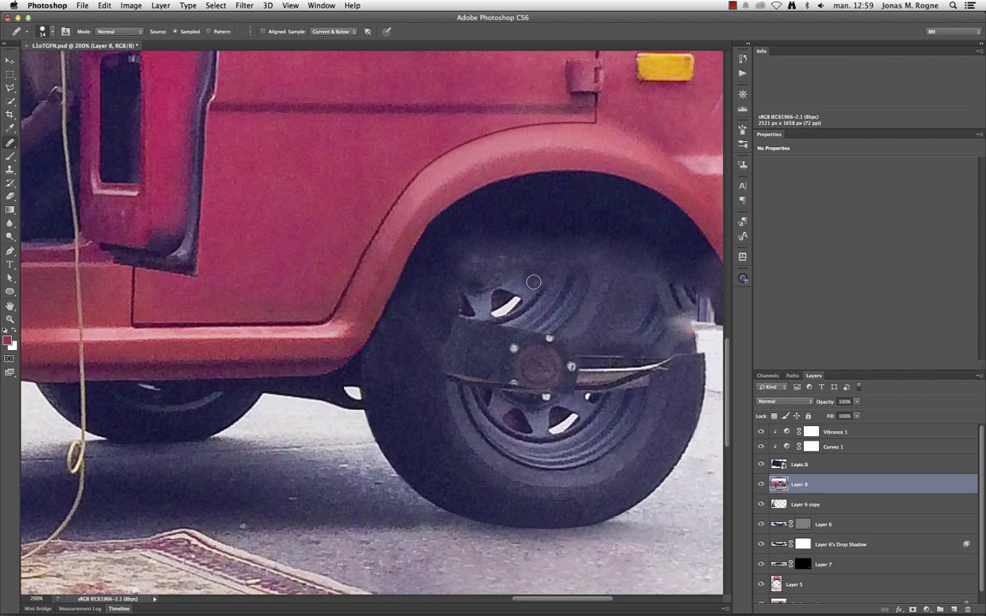
mouse_move(511, 301)
left_mouse_down()
mouse_move(467, 305)
mouse_move(419, 278)
mouse_move(453, 261)
left_mouse_up()
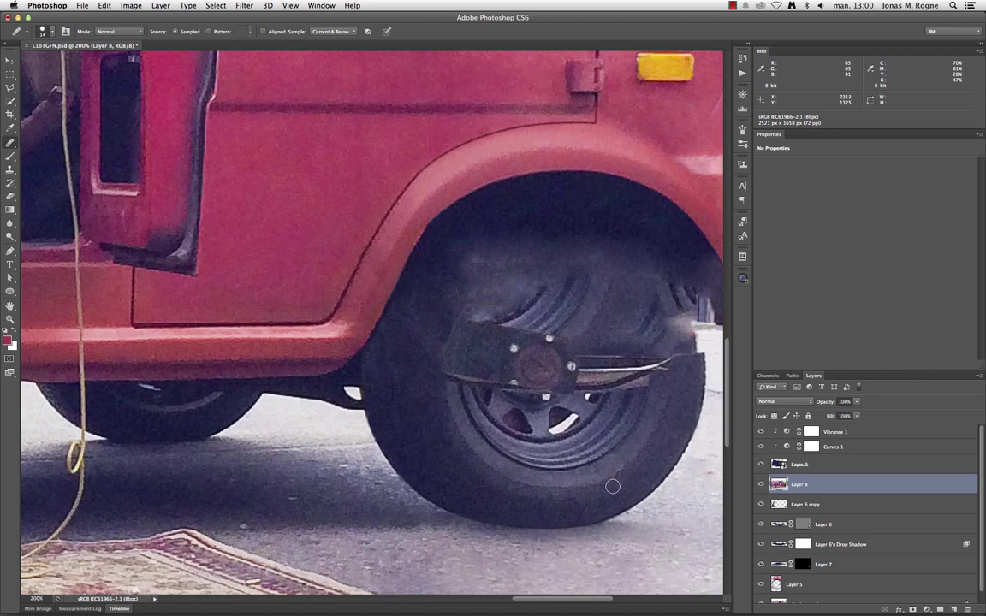
key("ctrl+z")
key("ctrl+z")
key("ctrl+z")
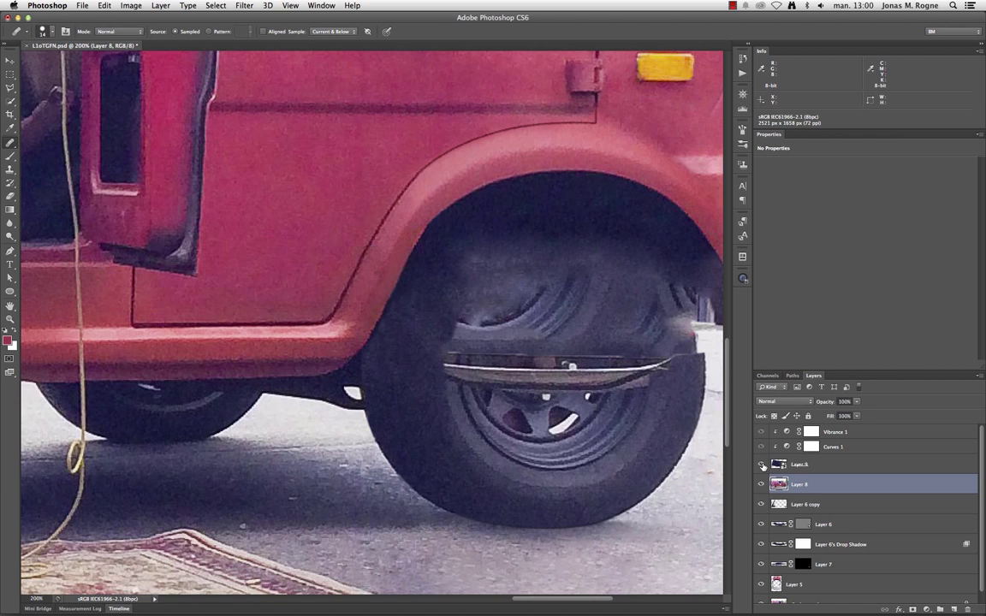
key("ctrl+z")
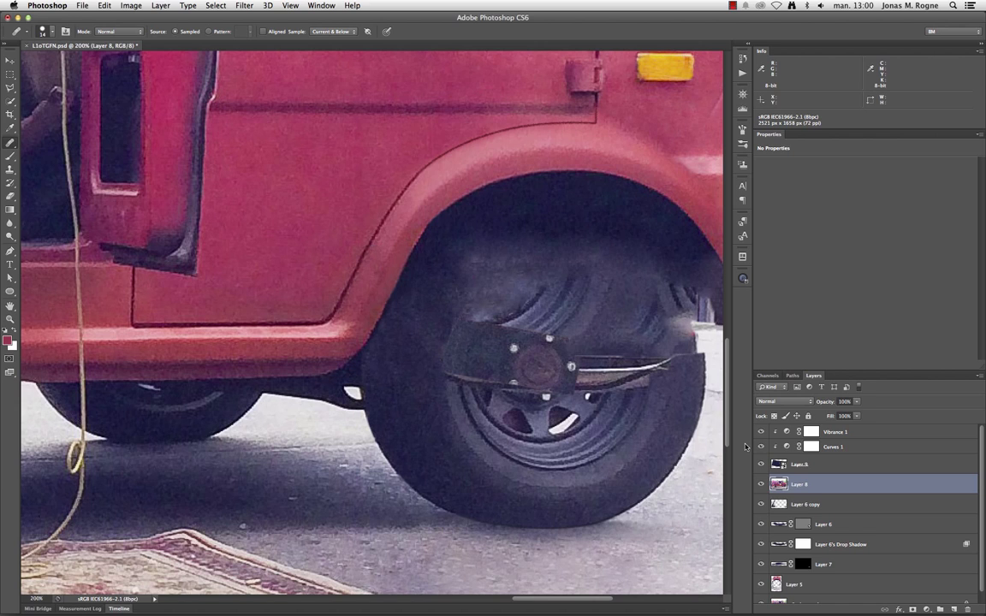
left_click(10, 89)
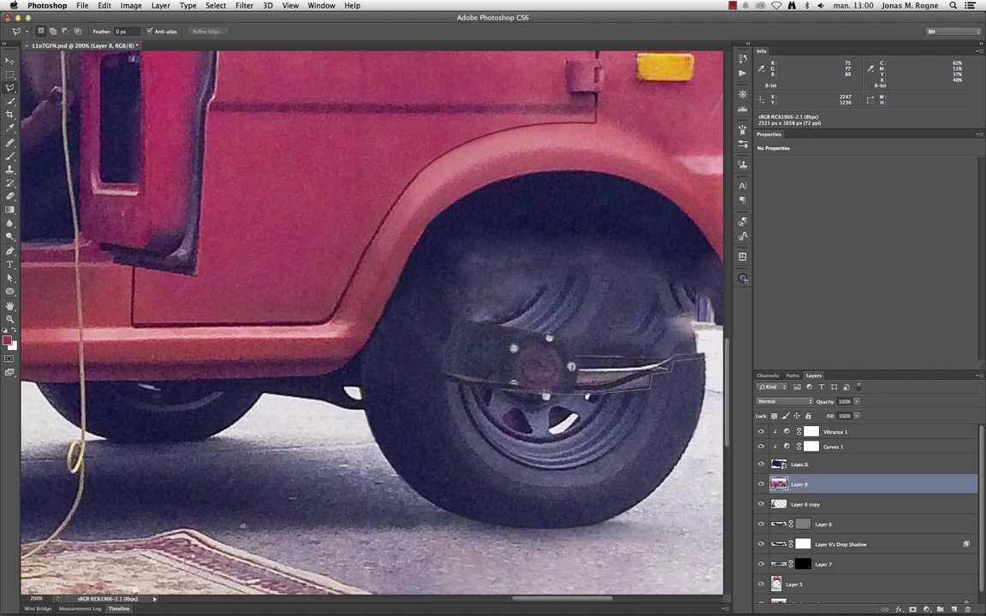
- Flip the copied lower wheel half vertically and move it up to form the wheel top
left_click(481, 391)
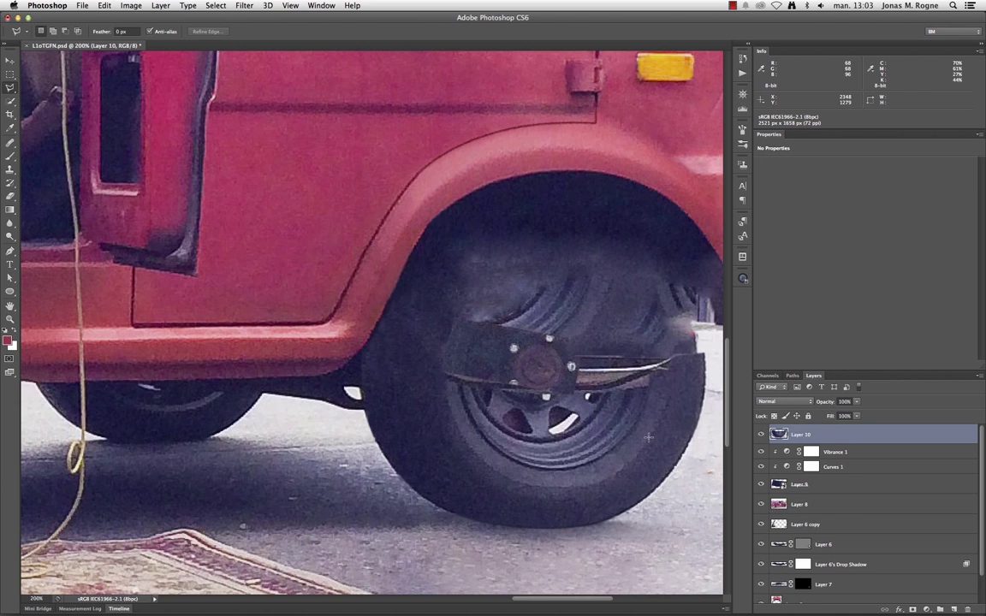
key("ctrl+t")
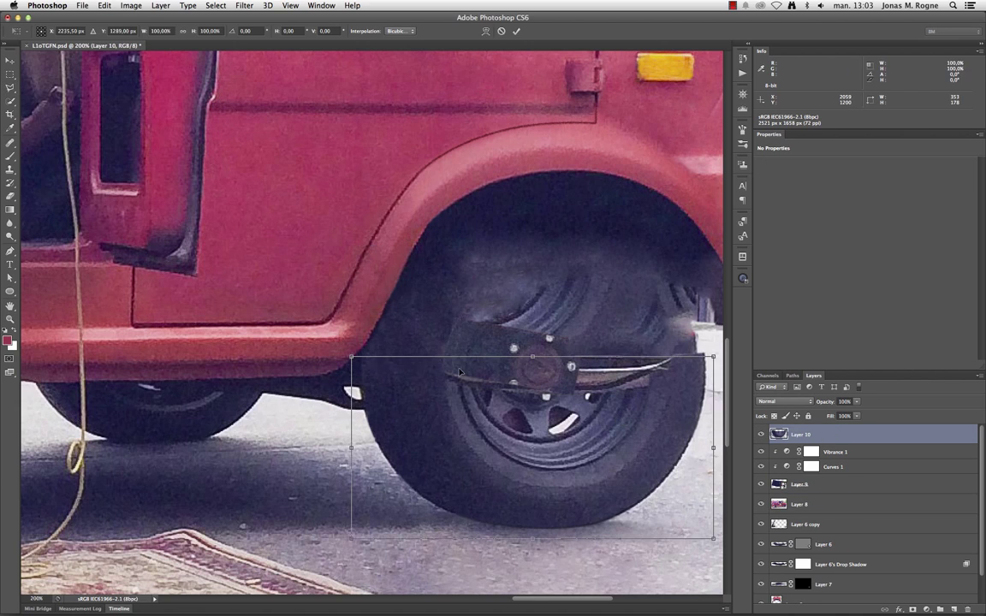
right_click(560, 347)
left_click(591, 561)
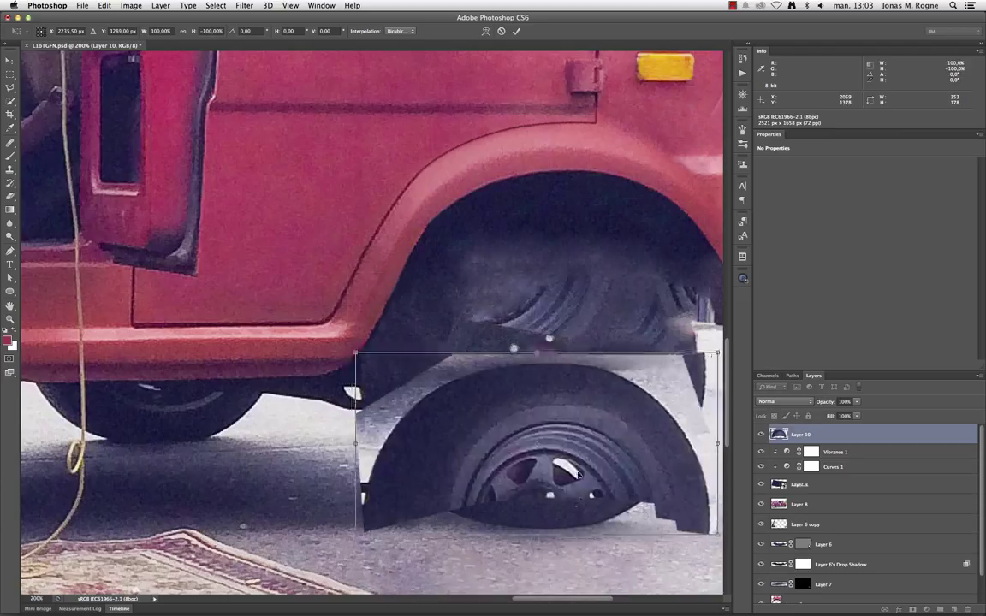
mouse_move(570, 524)
left_mouse_down()
mouse_move(570, 291)
mouse_move(573, 315)
left_mouse_up()
left_click_drag(583, 277, 585, 318)
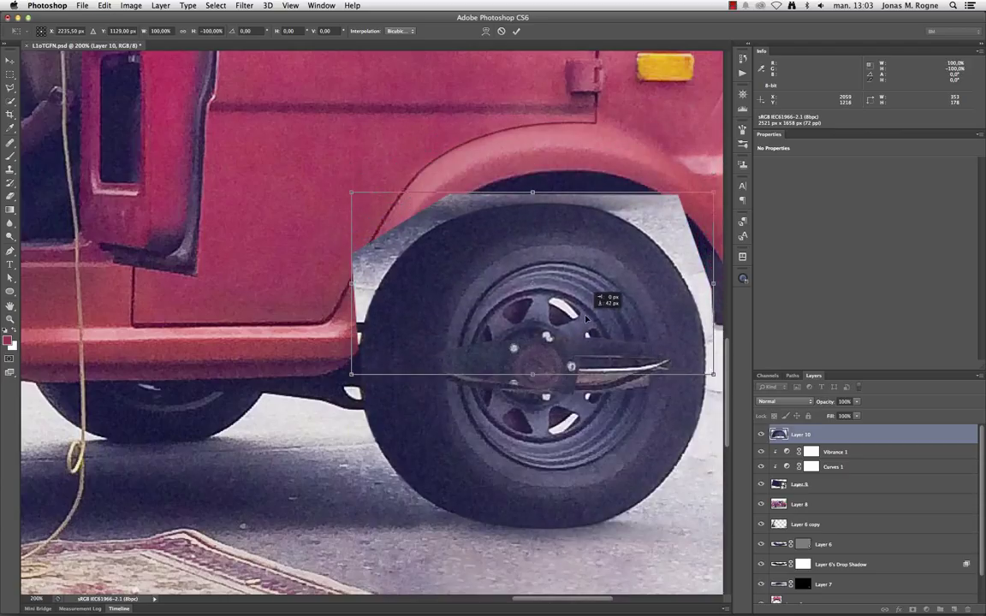
key("Return")
key("l")
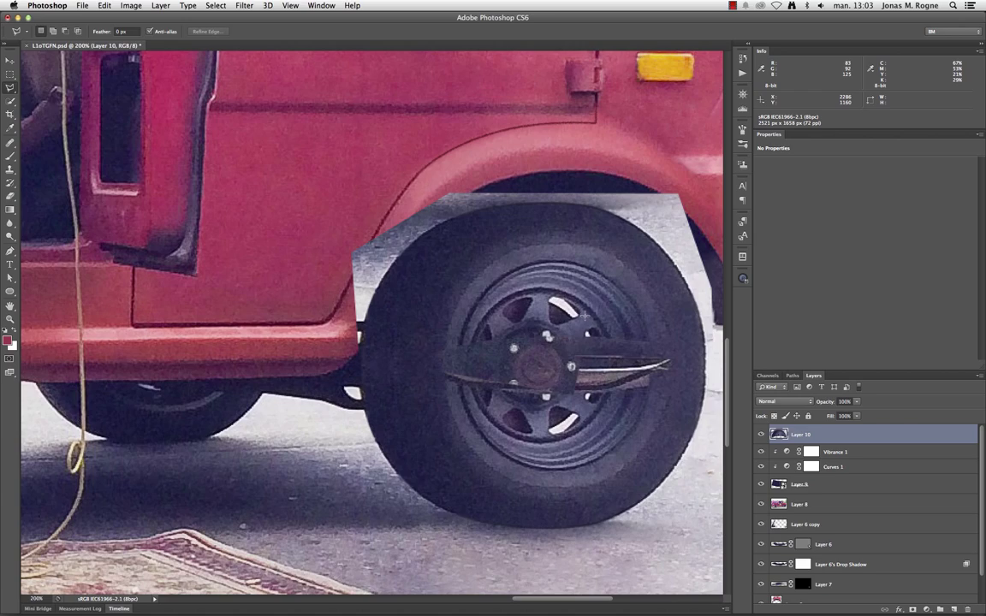
scroll(527, 282, "down", 8)
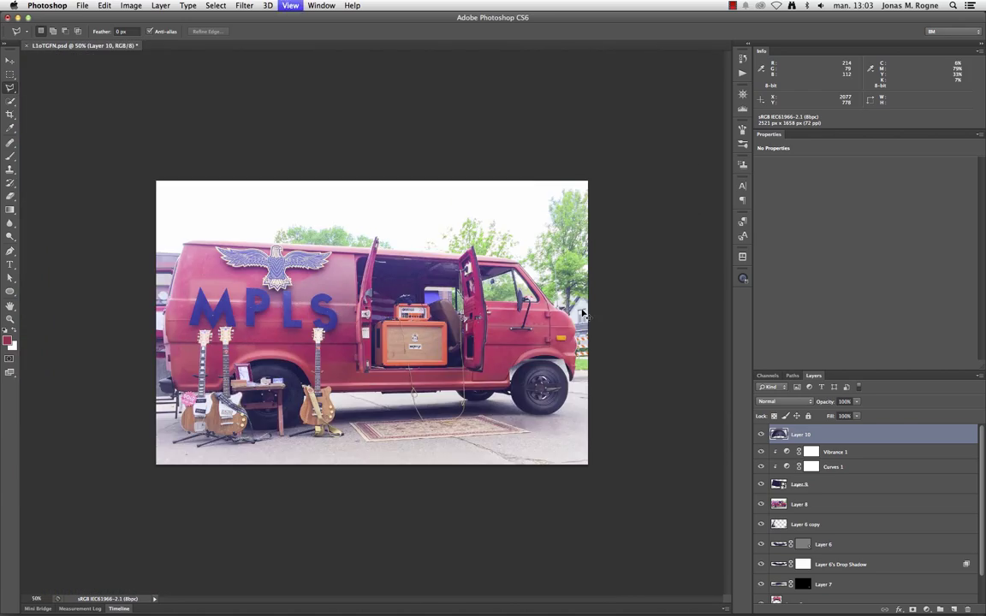
scroll(385, 347, "up", 5)
scroll(385, 347, "up", 2)
scroll(385, 347, "up", 2)
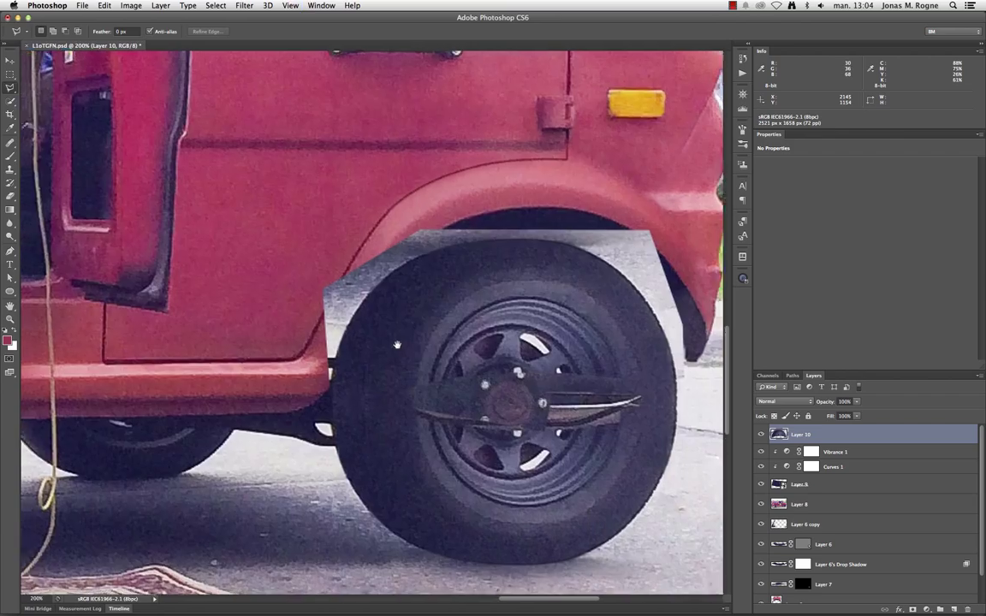
scroll(356, 310, "up", 1)
- Draw an elliptical selection around the hub, then move Layer 10 above Vibrance 1 and Curves 1
key("m")
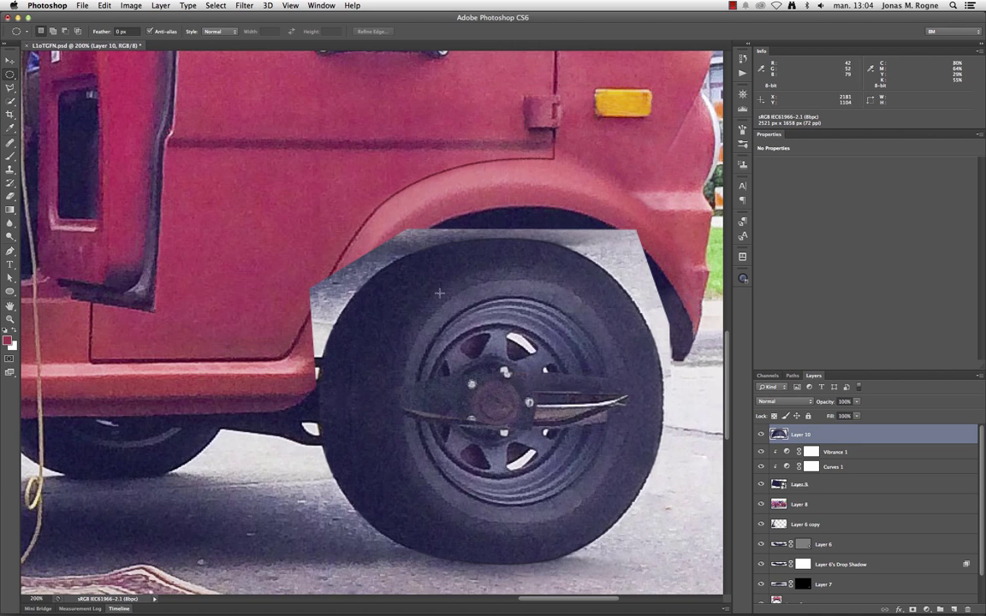
mouse_move(416, 297)
left_mouse_down()
mouse_move(604, 524)
mouse_move(607, 506)
left_mouse_up()
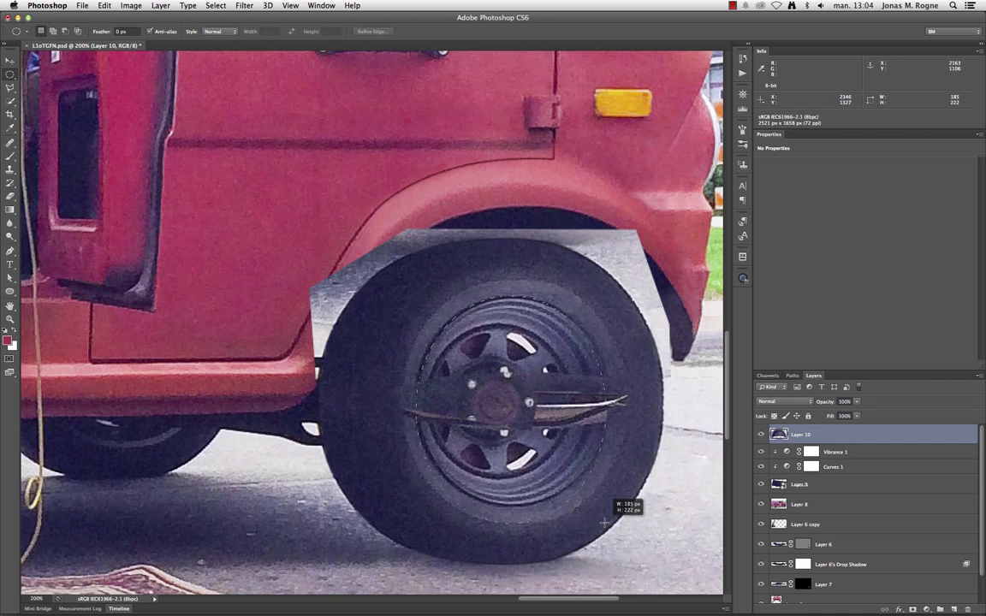
key("space")
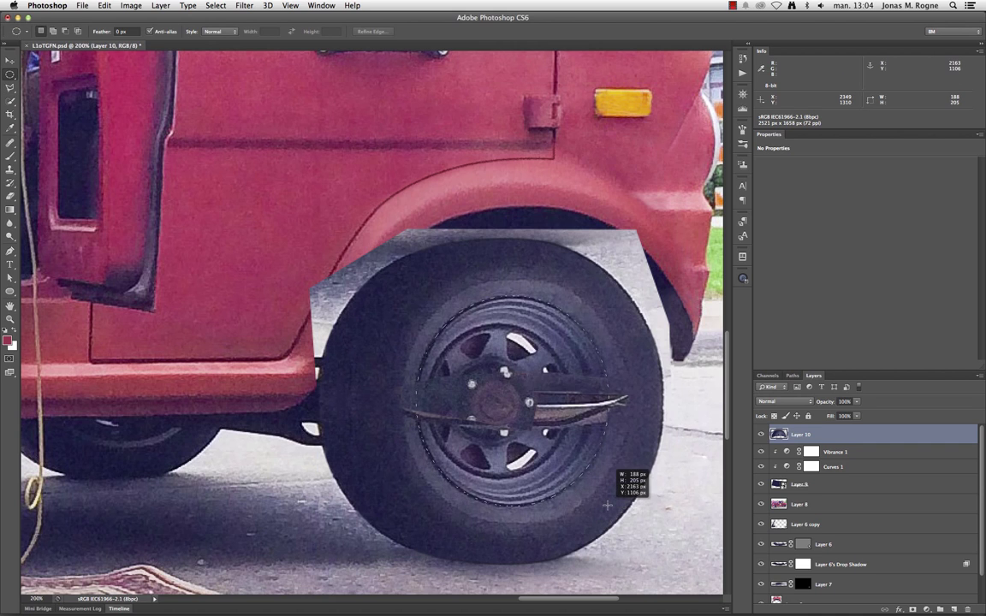
left_click_drag(605, 505, 606, 504)
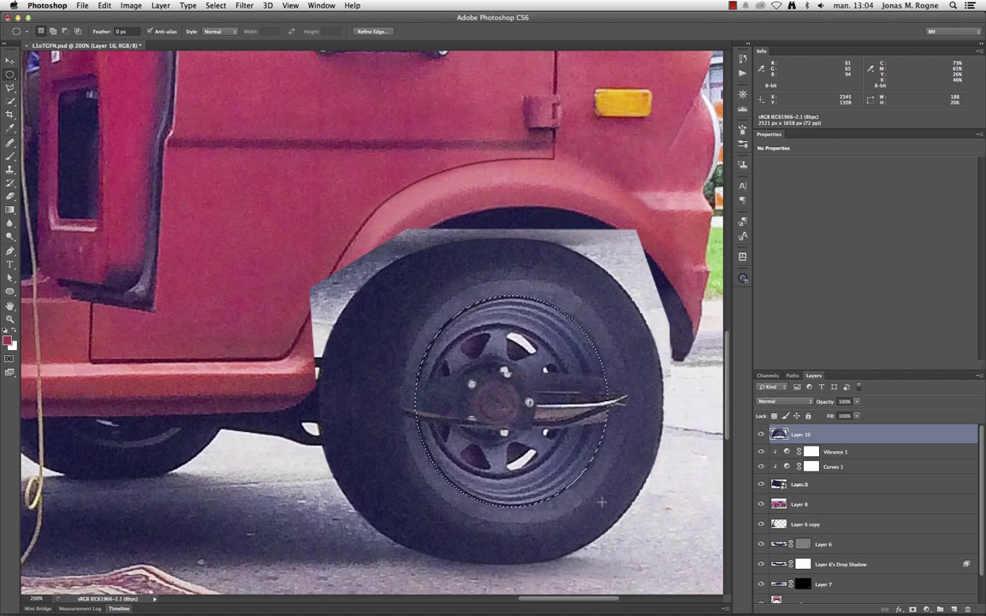
left_click(602, 502)
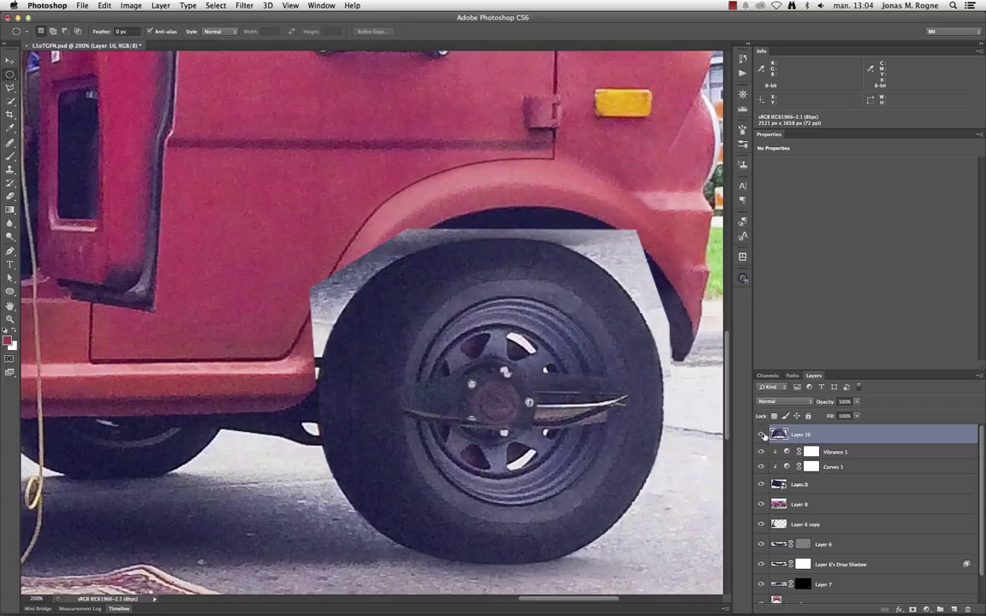
left_click_drag(848, 436, 847, 486)
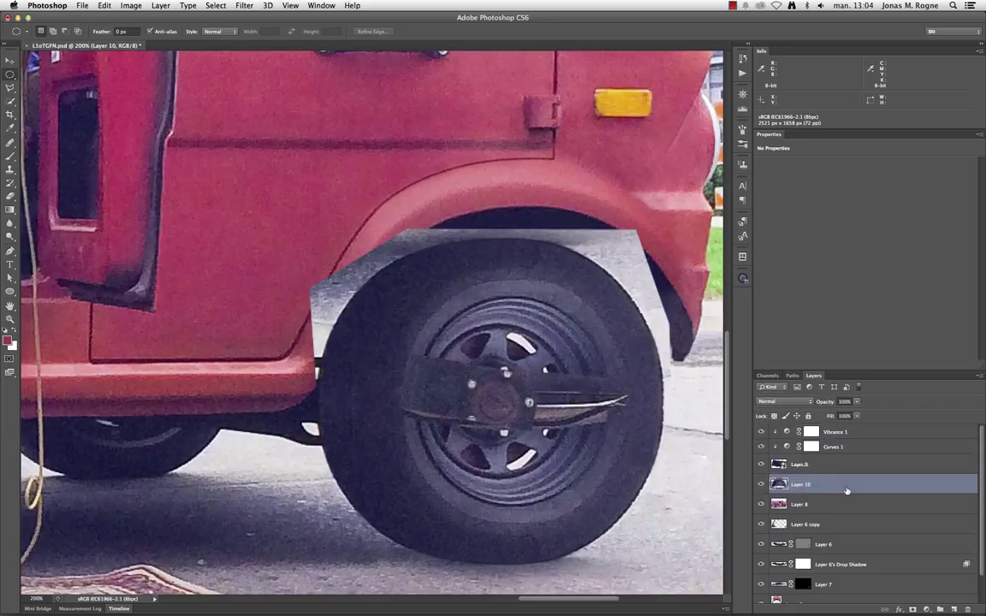
left_click_drag(825, 450, 817, 432)
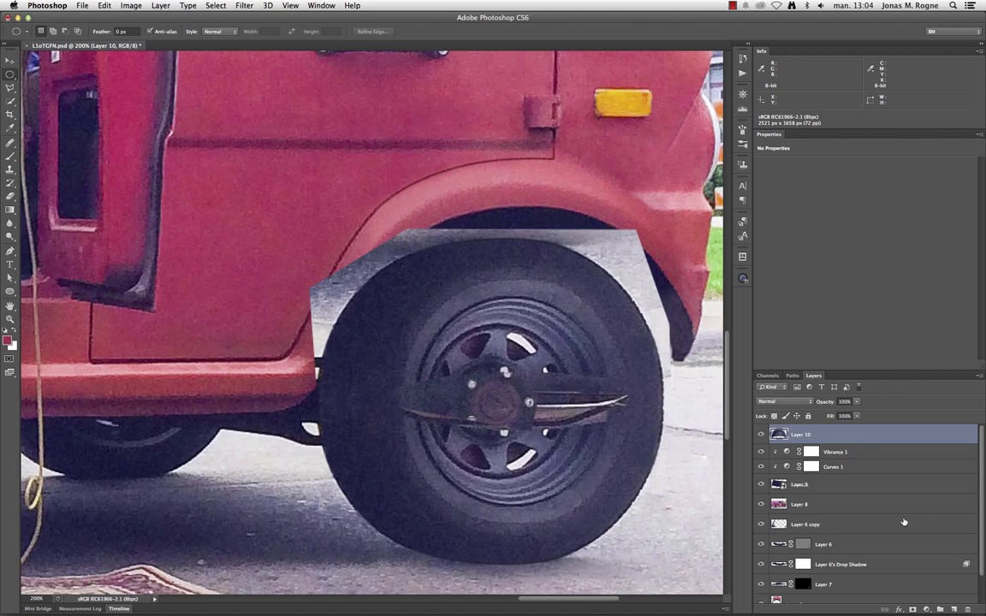
- Quick-select just the round wheel and add it as Layer 10's mask
left_click(11, 100)
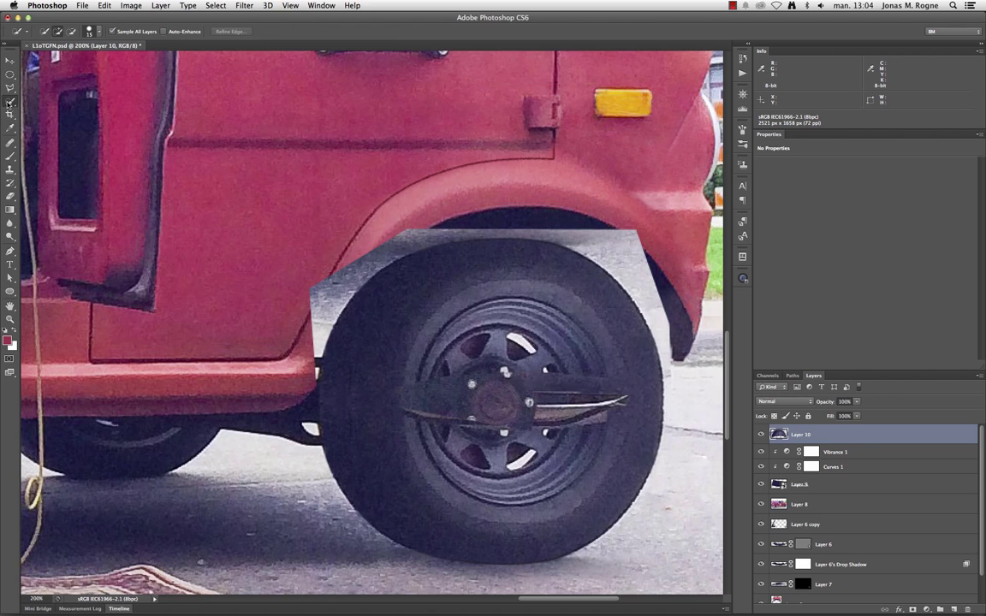
mouse_move(359, 388)
left_mouse_down()
mouse_move(578, 324)
mouse_move(517, 228)
left_mouse_up()
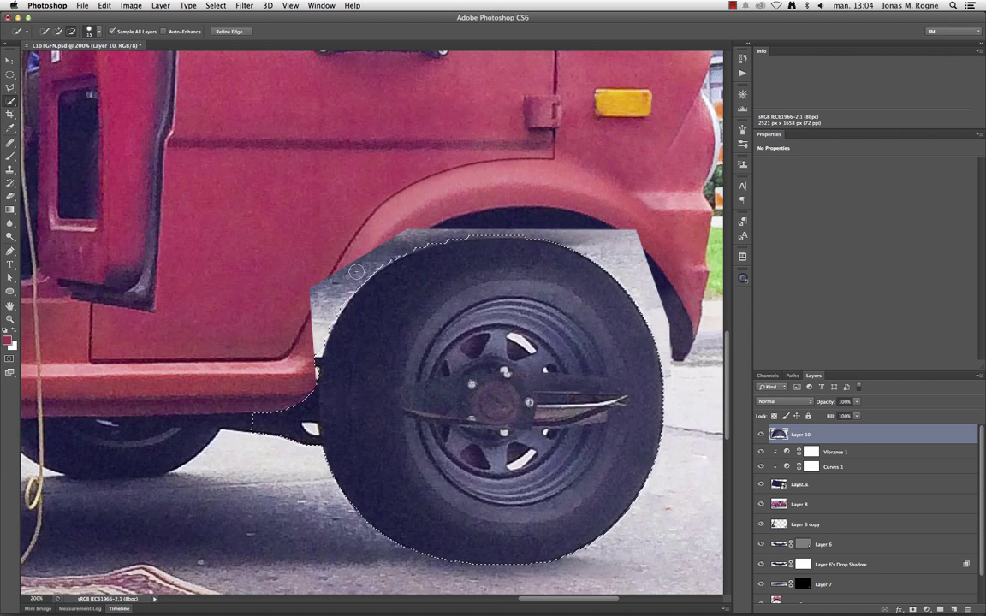
left_click_drag(325, 244, 305, 437)
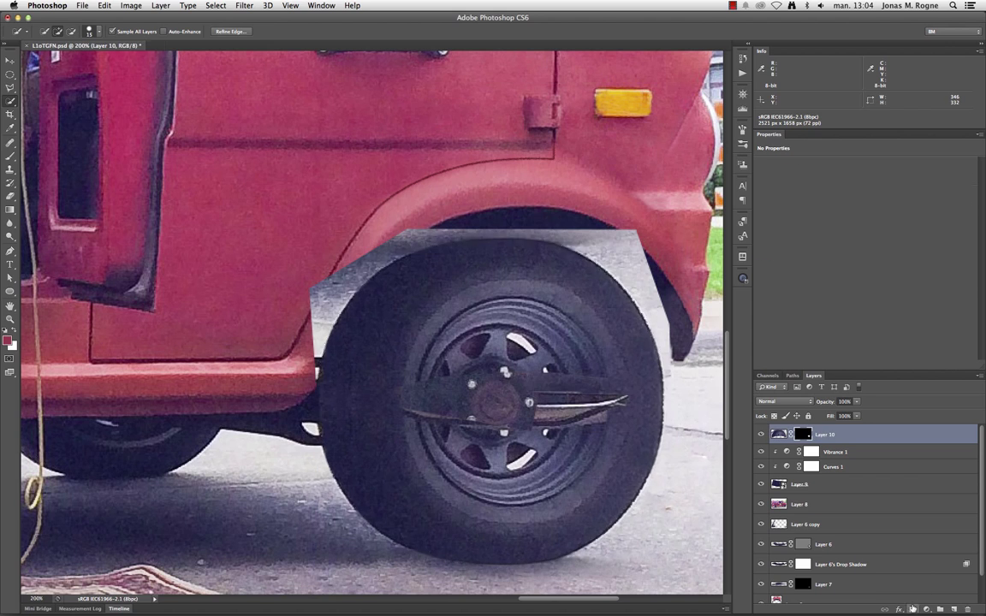
left_click(926, 609)
- Refine the mask with 1.5 px radius, 0.5 px feather and -55% shift edge, then hide Layer 10
left_click(916, 259)
left_click(866, 99)
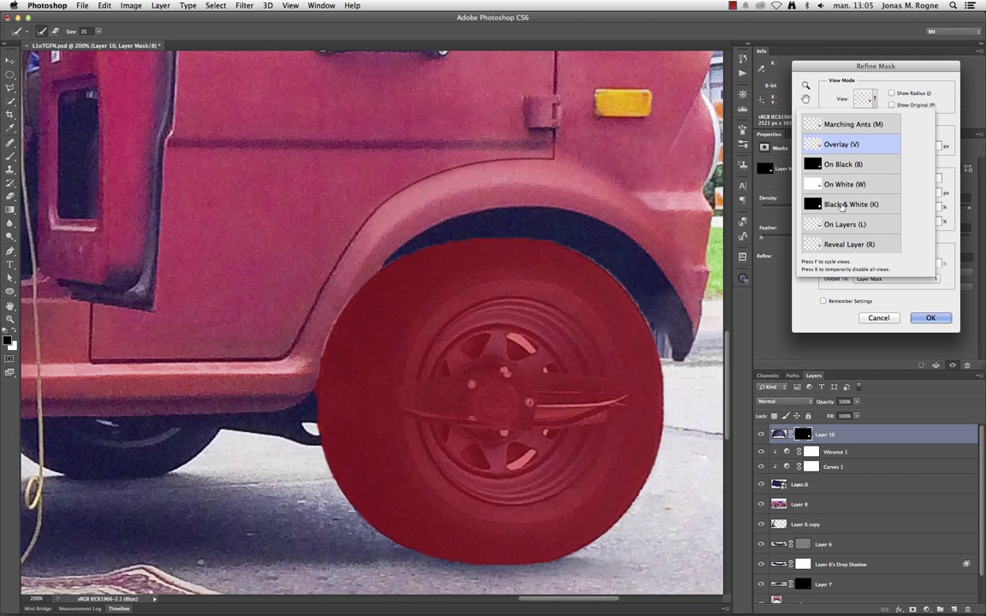
left_click(845, 120)
left_click_drag(853, 145, 856, 145)
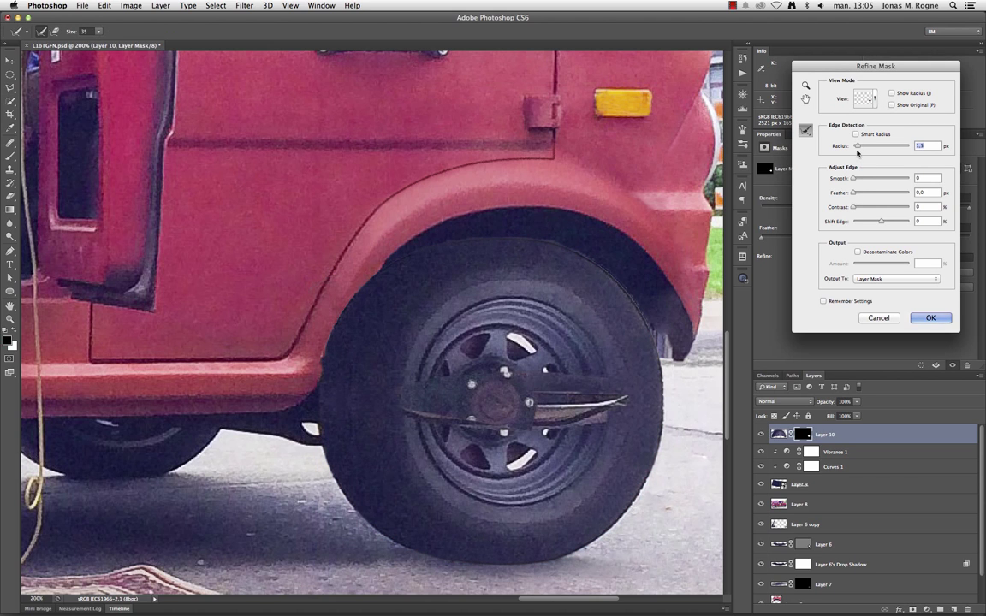
left_click_drag(882, 221, 871, 222)
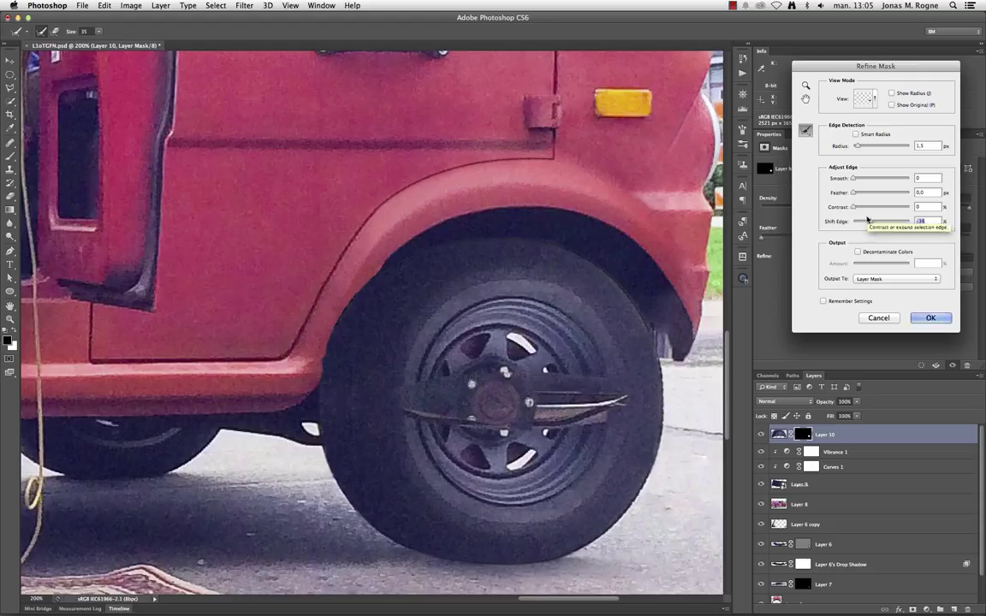
mouse_move(853, 192)
left_mouse_down()
mouse_move(865, 222)
mouse_move(862, 208)
left_mouse_up()
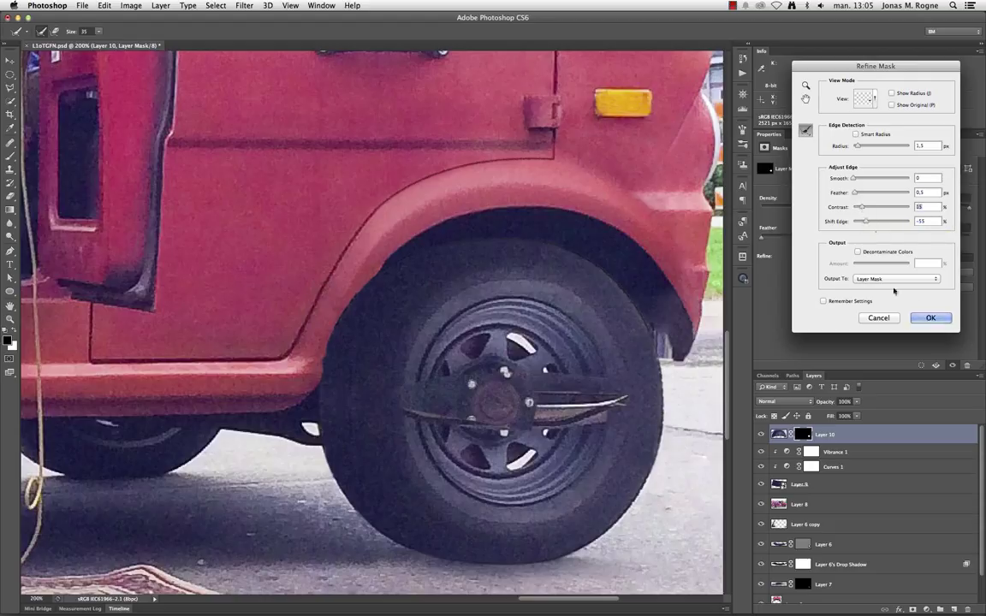
left_click(919, 315)
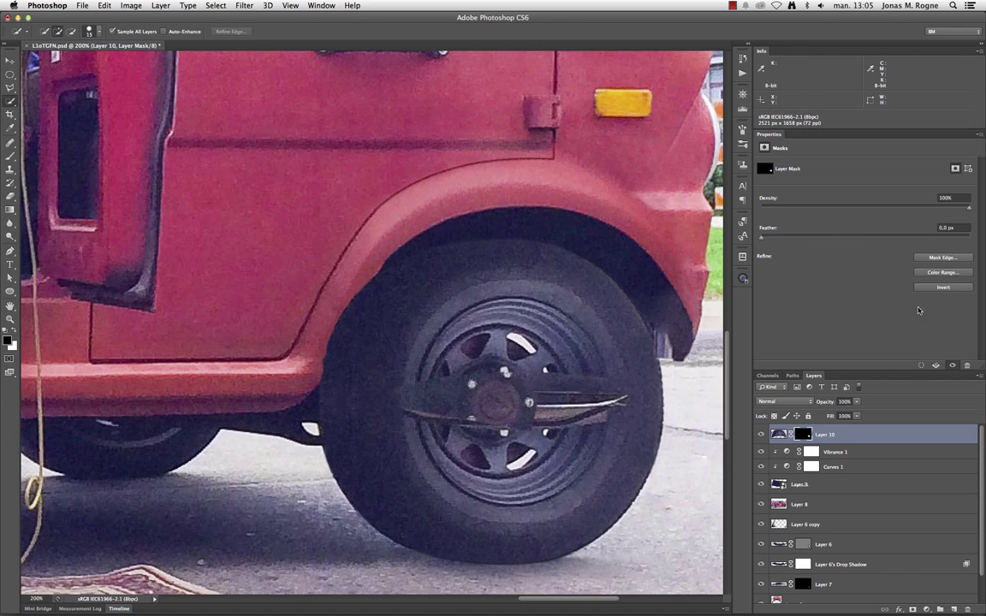
left_click(761, 434)
- Select the fender edge, group Layer 10 into Group 1 and add a group mask
left_click_drag(365, 252, 334, 314)
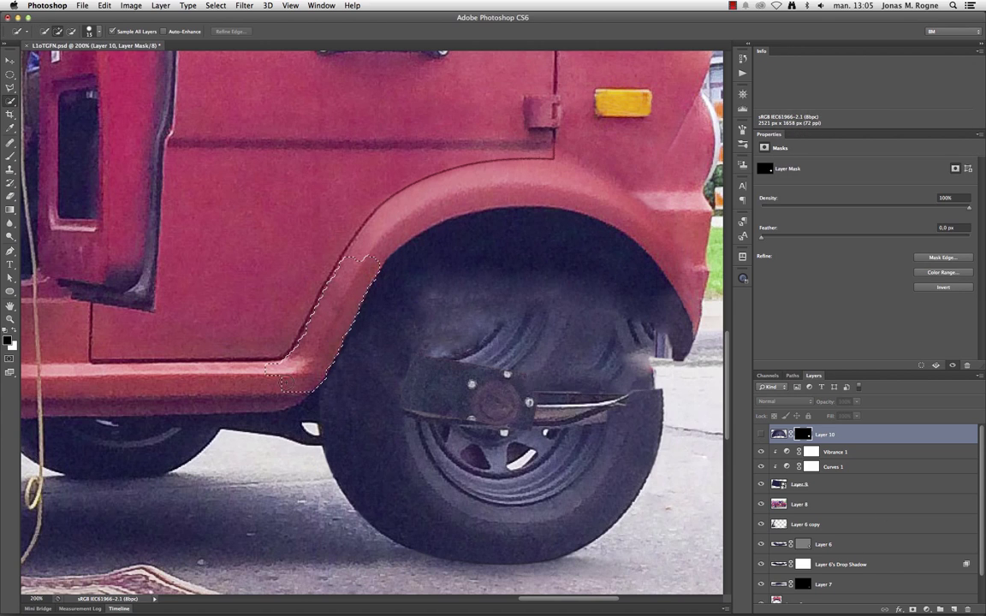
left_click(444, 203)
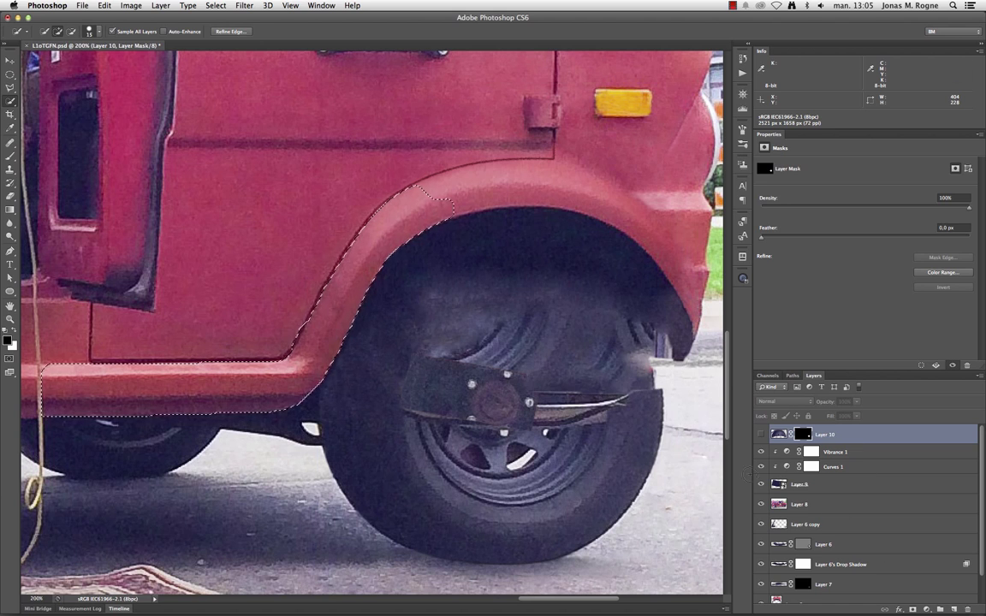
key("ctrl+g")
left_click(761, 445)
left_click(912, 609)
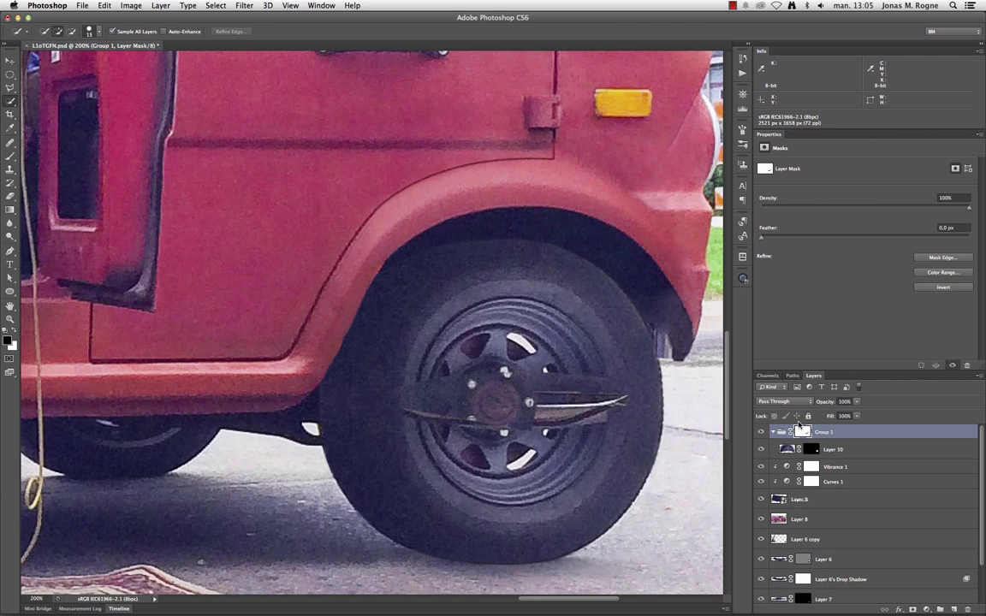
- Set a 17 px brush and zoom out and back to 200% to check the fender edge
key("b")
key("ctrl+plus")
key("ctrl+plus")
right_click(475, 306)
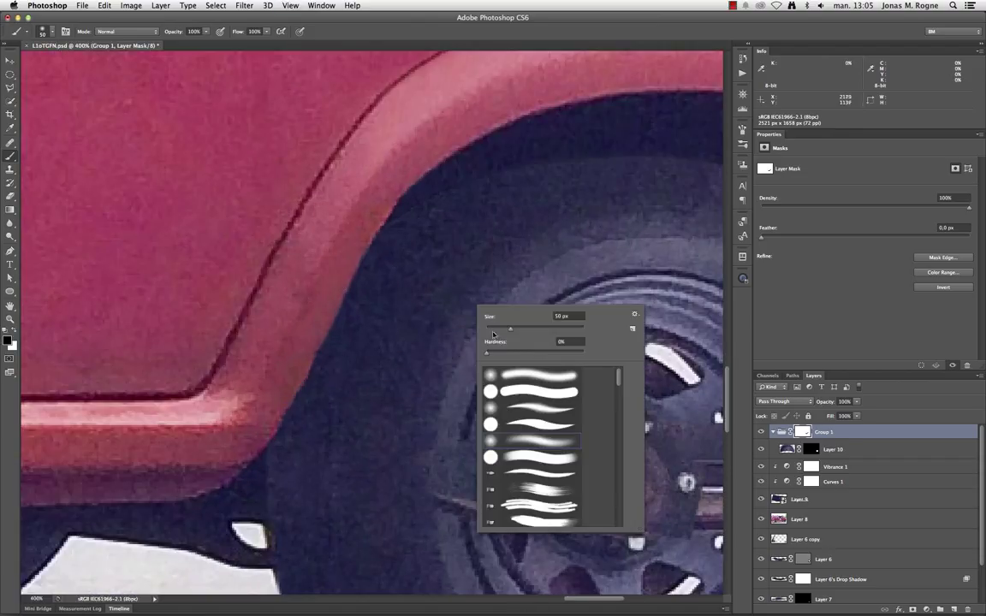
left_click_drag(493, 334, 489, 334)
left_click(336, 359)
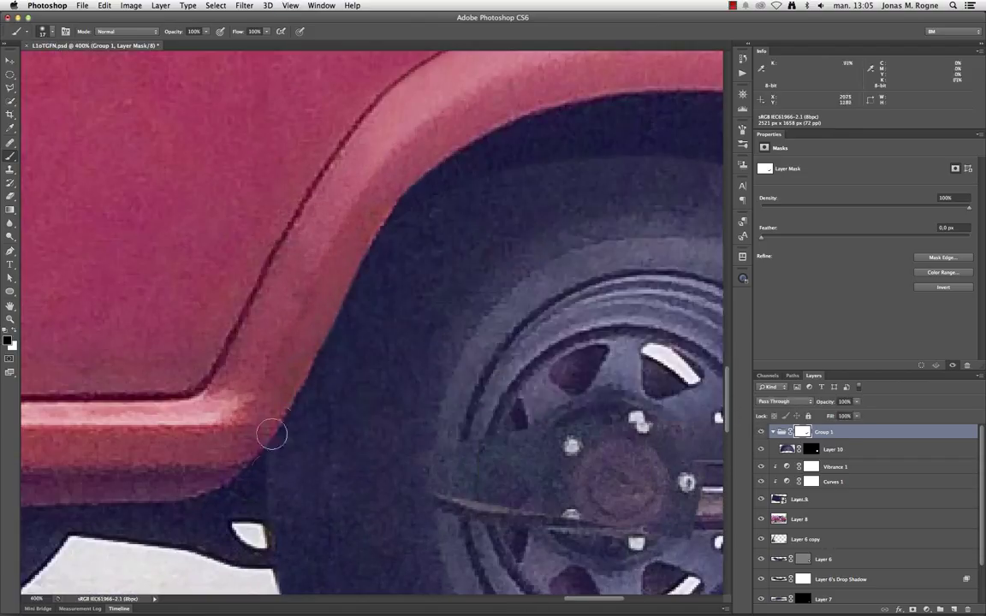
key("ctrl+minus")
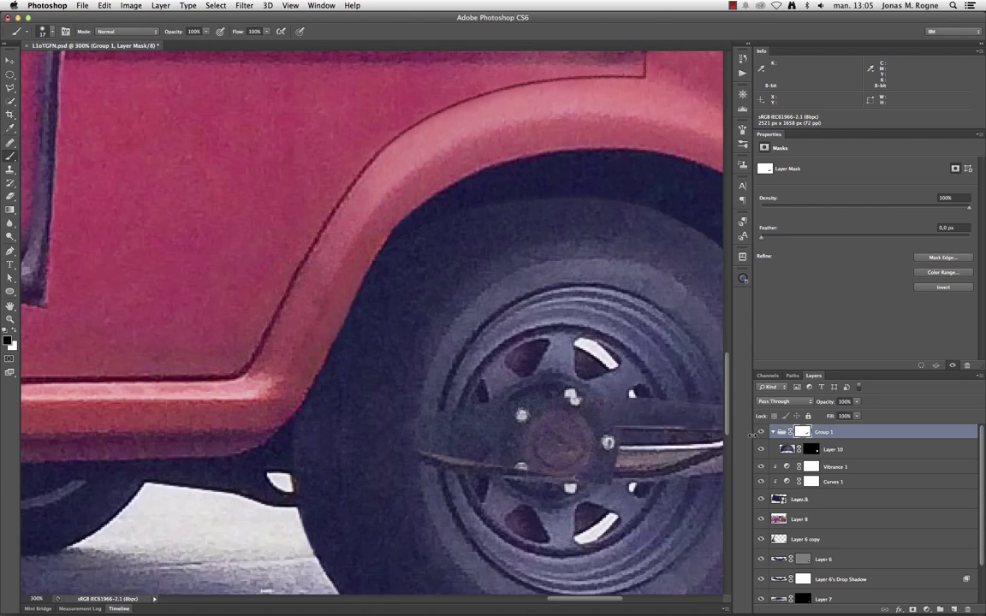
key("ctrl+minus")
key("ctrl+minus")
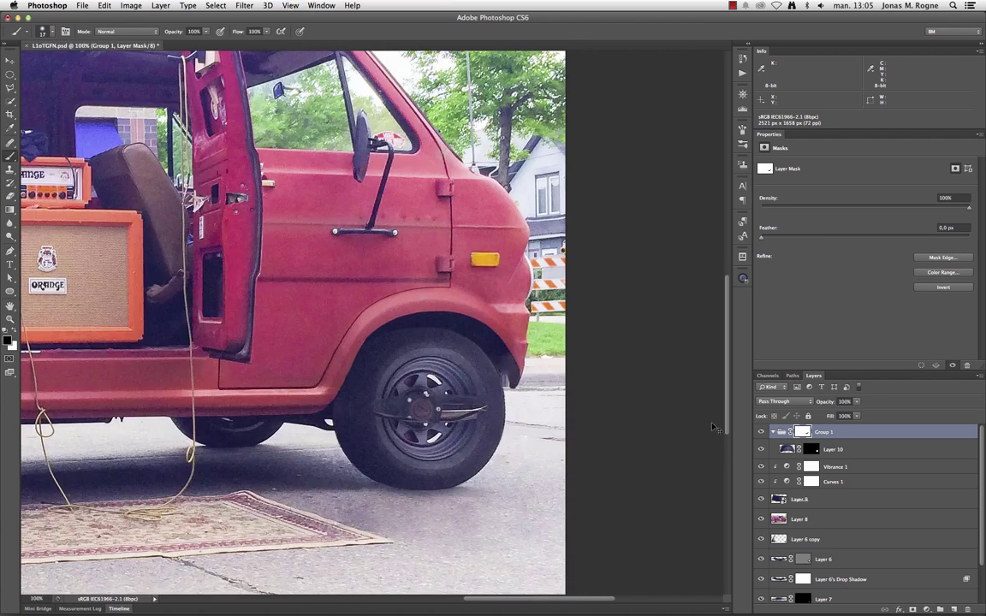
key("ctrl+minus")
key("ctrl+minus")
key("ctrl+plus")
key("ctrl+plus")
key("ctrl+plus")
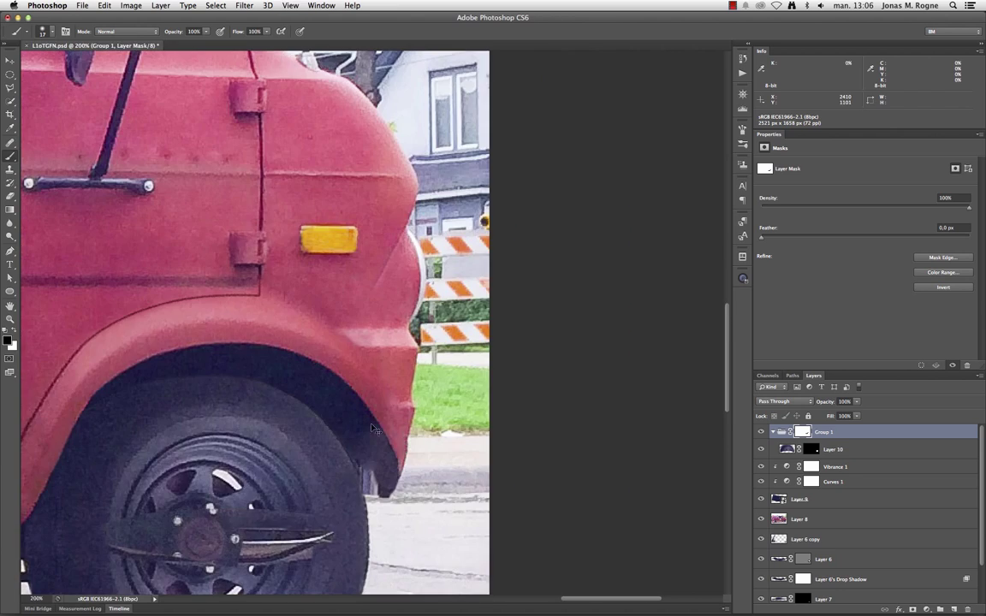
- Polygonal-lasso the tyre behind the table in the guitar photo and copy it to a new layer
scroll(374, 428, "left", 2)
scroll(605, 510, "left", 10)
scroll(539, 477, "left", 5)
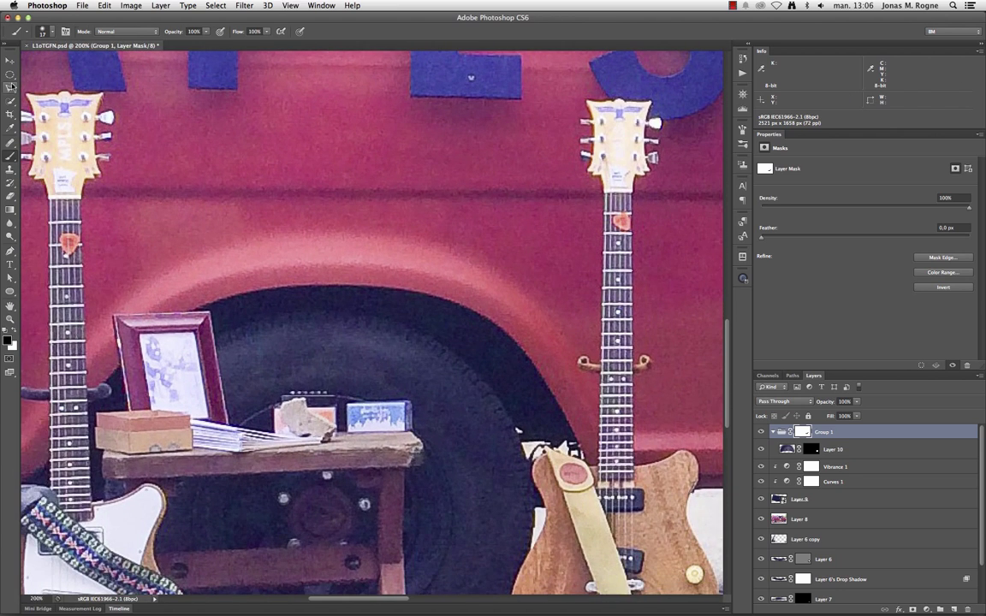
left_click(11, 87)
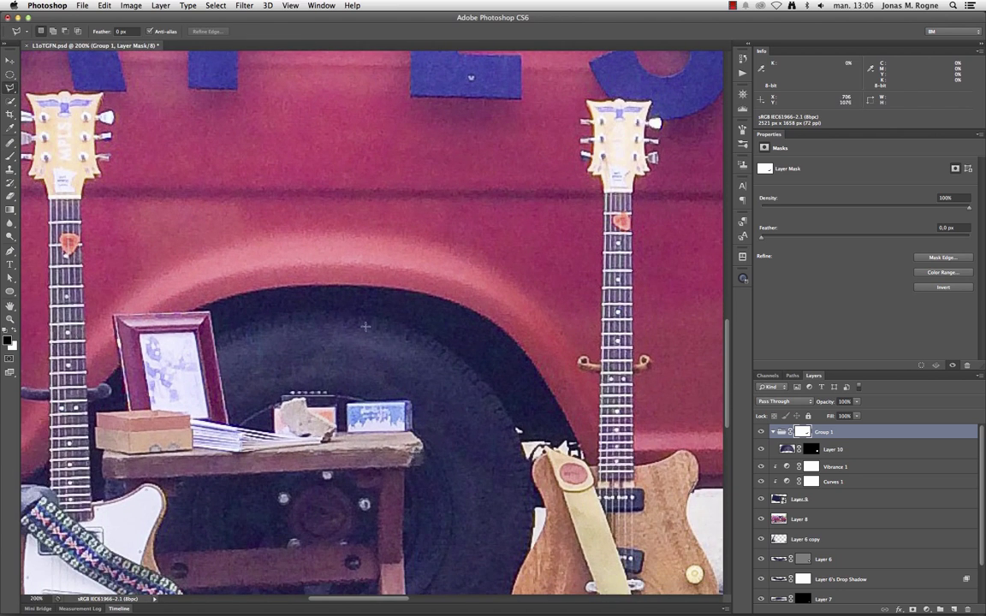
left_click(229, 400)
left_click(303, 382)
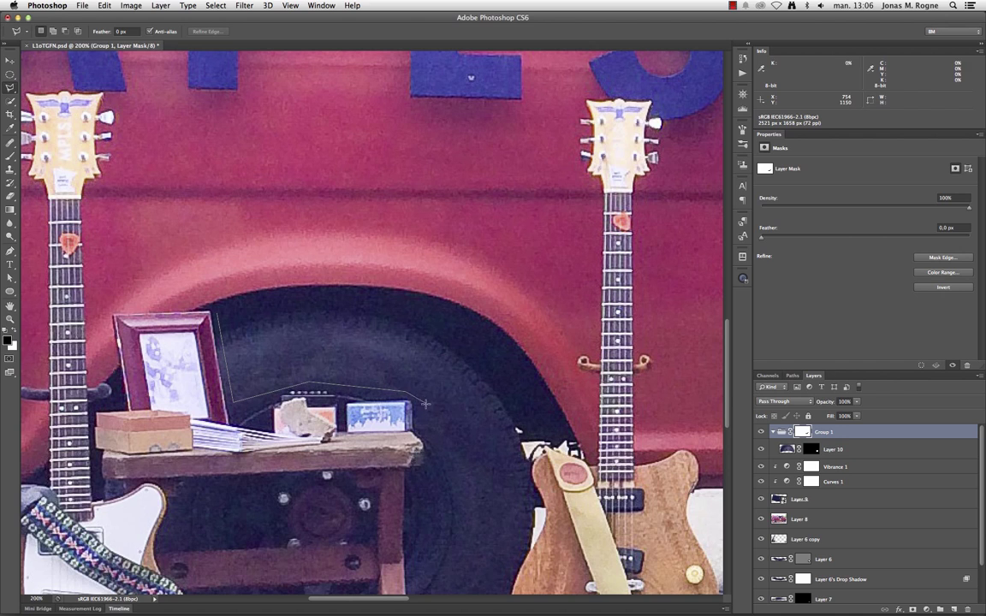
left_click(406, 391)
left_click(419, 403)
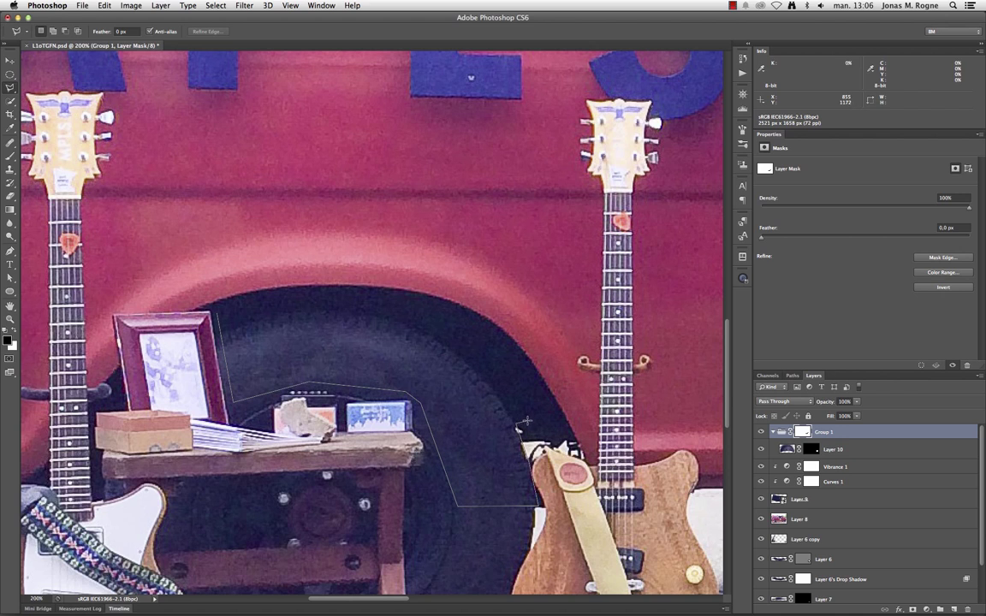
left_click(300, 297)
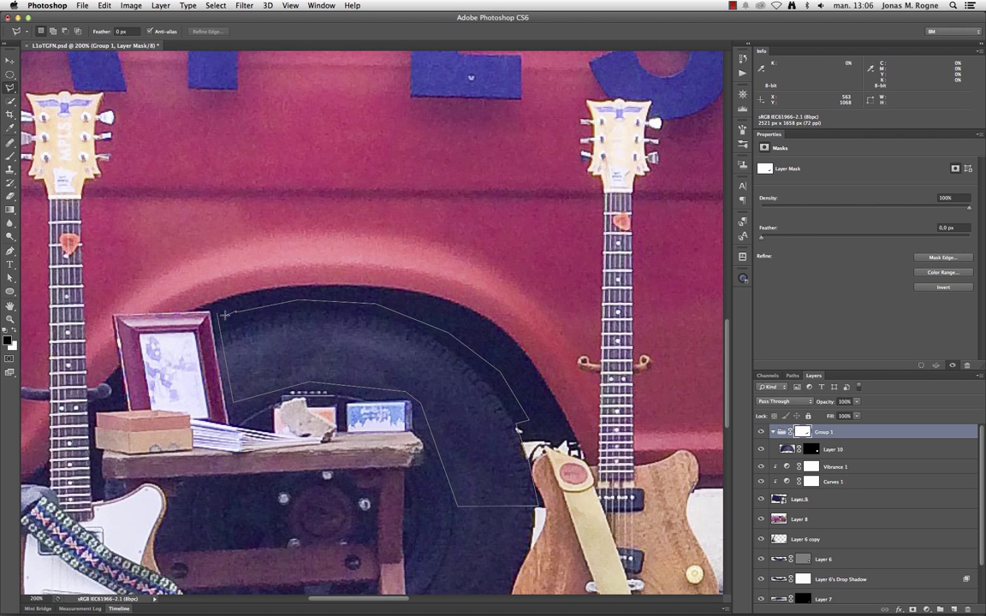
left_click(224, 315)
key("ctrl+j")
- Move the tyre copy onto the van and scale it to a small patch over the wheel's upper edge
mouse_move(371, 507)
left_mouse_down()
mouse_move(280, 464)
mouse_move(304, 402)
mouse_move(590, 489)
left_mouse_up()
key("m")
right_click(575, 417)
key("Escape")
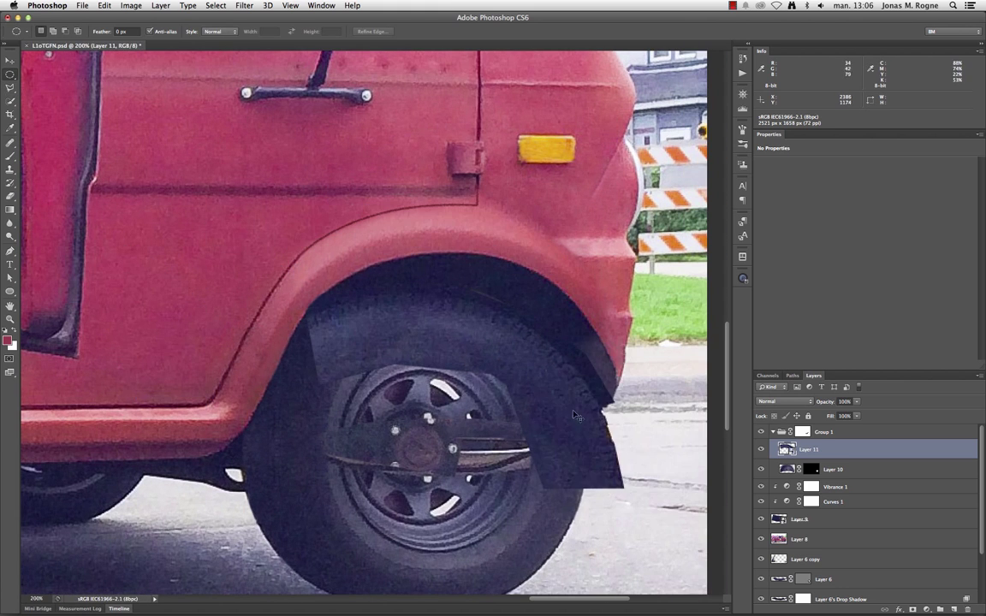
key("ctrl+t")
left_click_drag(575, 417, 541, 207)
mouse_move(275, 99)
left_mouse_down()
mouse_move(401, 183)
mouse_move(419, 218)
left_mouse_up()
left_click_drag(513, 283, 566, 358)
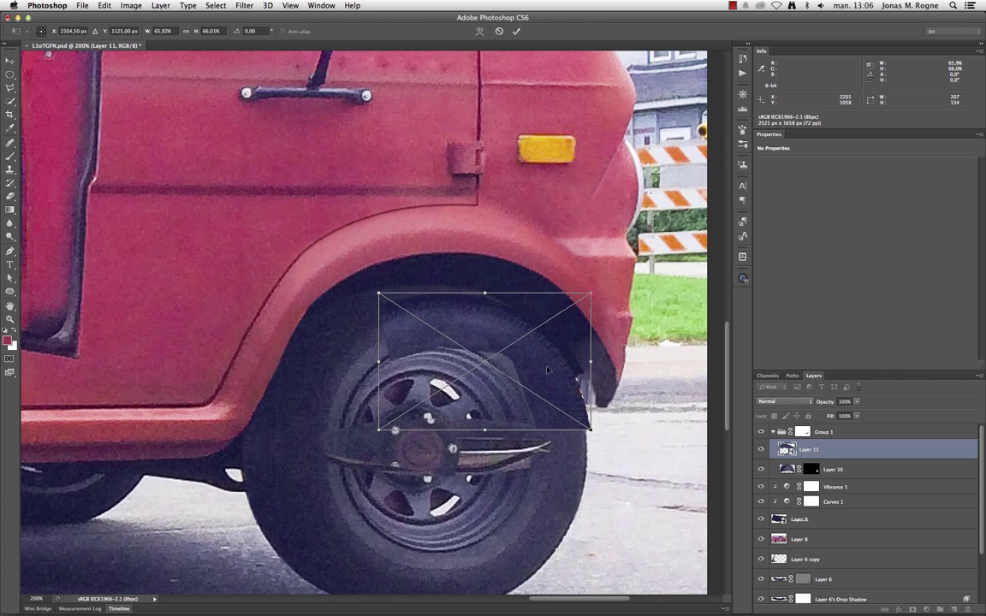
key("Left")
key("Left")
key("Left")
key("Up")
left_click_drag(374, 292, 352, 286)
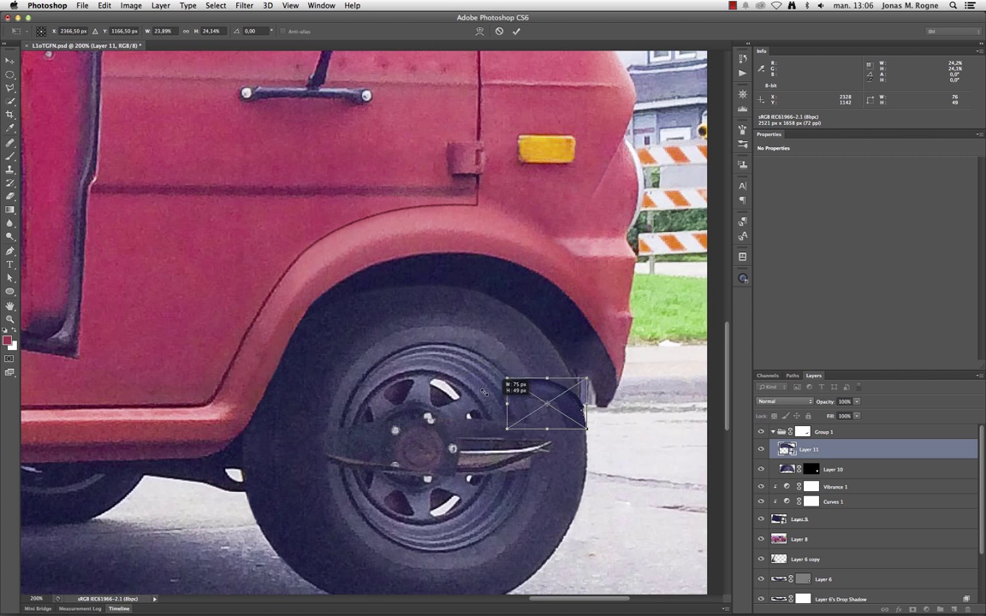
key("Return")
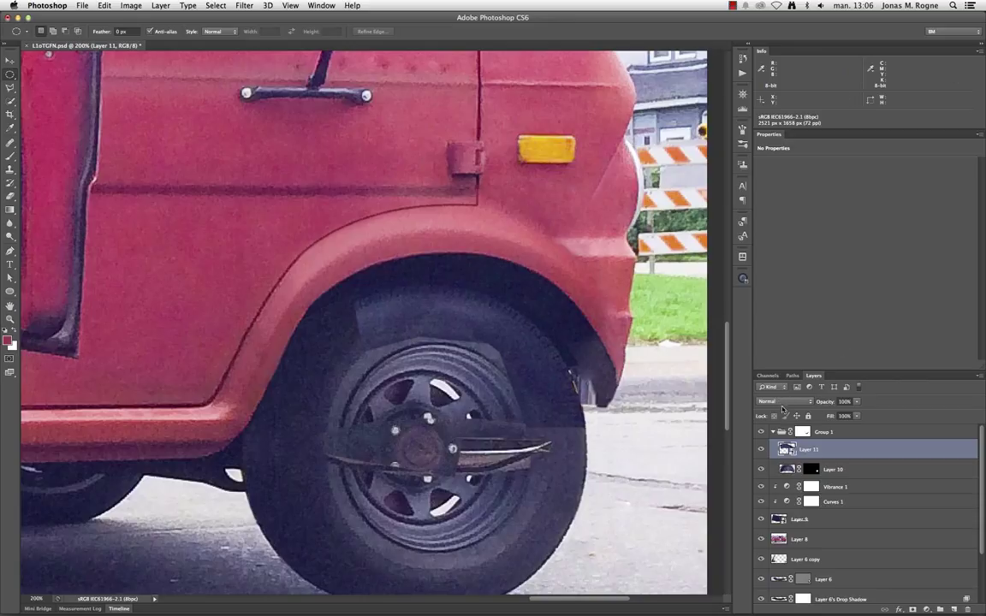
- Hide Group 1, add a new layer, and clone tyre texture near the wheel arch
left_click(760, 431)
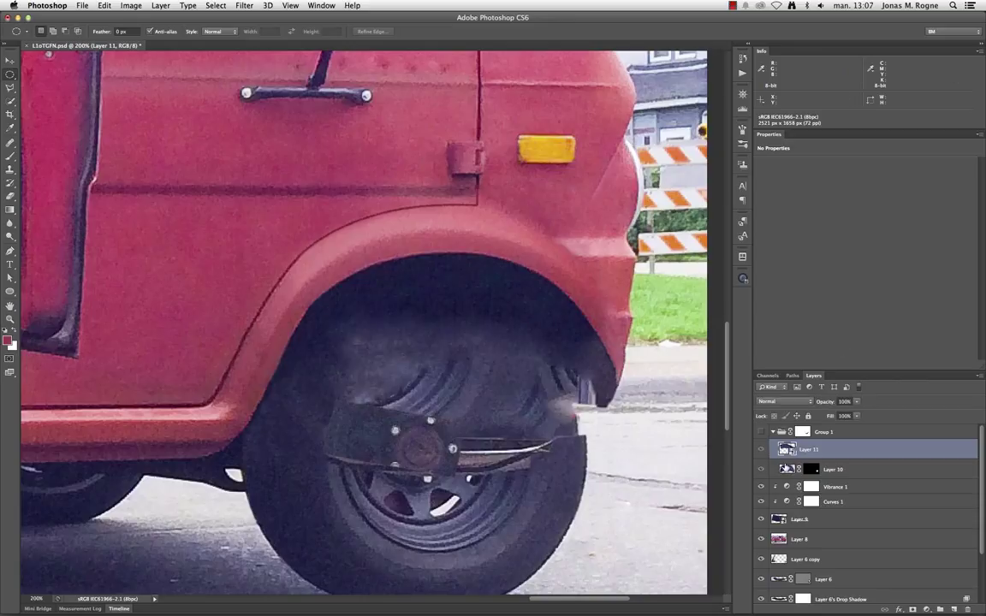
left_click(870, 539)
key("ctrl+shift+alt+n")
key("s")
key("ctrl+plus")
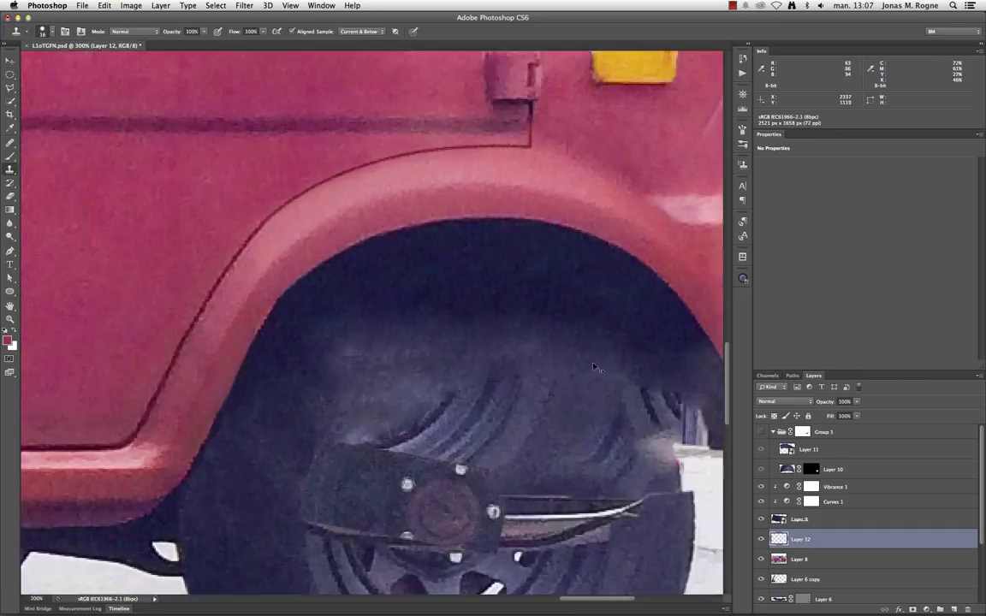
mouse_move(469, 400)
left_mouse_down()
mouse_move(469, 367)
mouse_move(446, 386)
mouse_move(406, 355)
mouse_move(445, 385)
left_mouse_up()
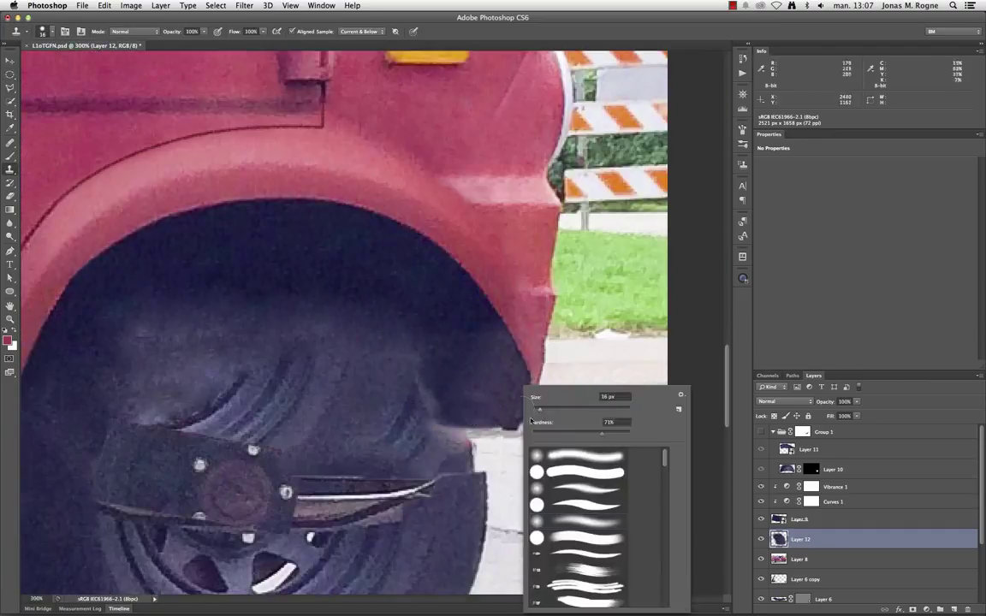
- Clone dark tyre over the grey patch with an 8 px brush, heal it smooth, and show Group 1
right_click(523, 402)
left_click_drag(538, 409, 536, 411)
left_click(495, 407)
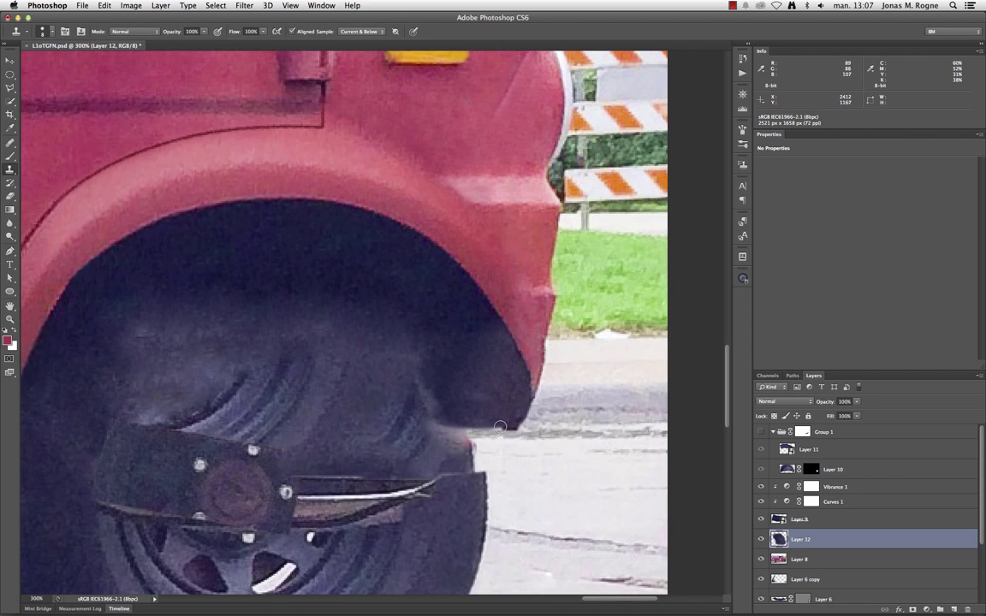
left_click_drag(505, 423, 432, 425)
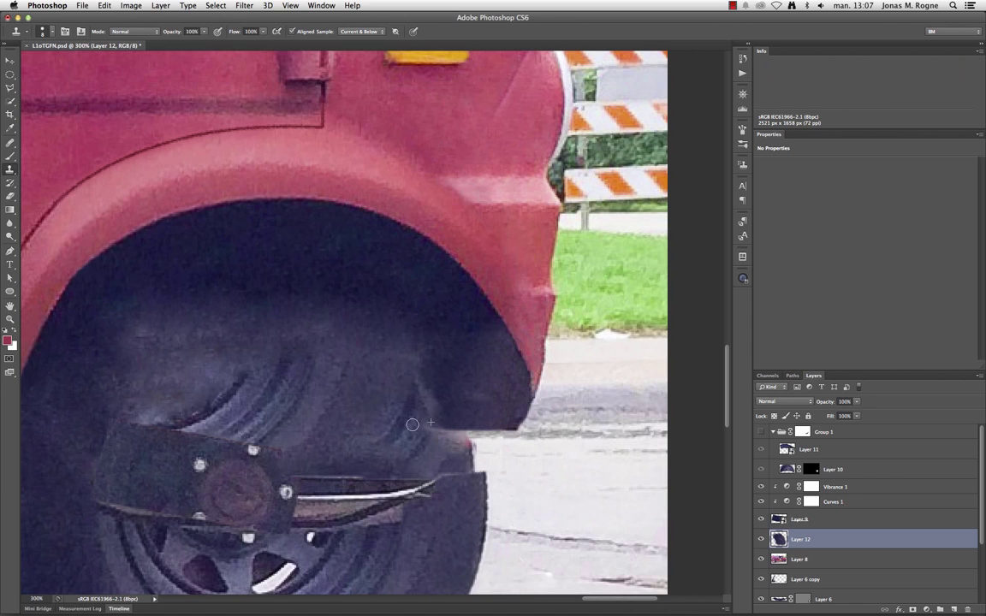
key("j")
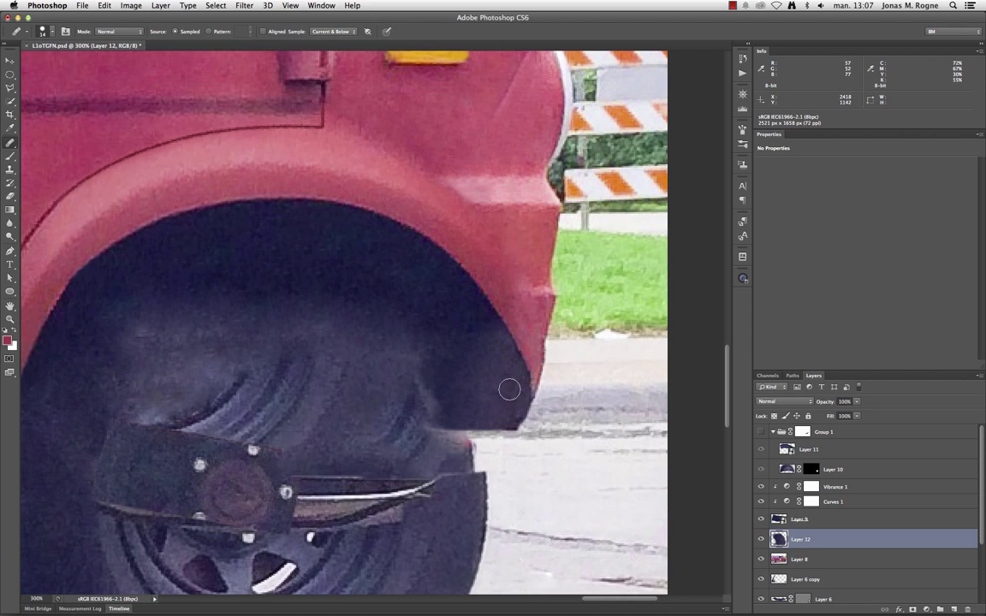
left_click_drag(438, 391, 495, 374)
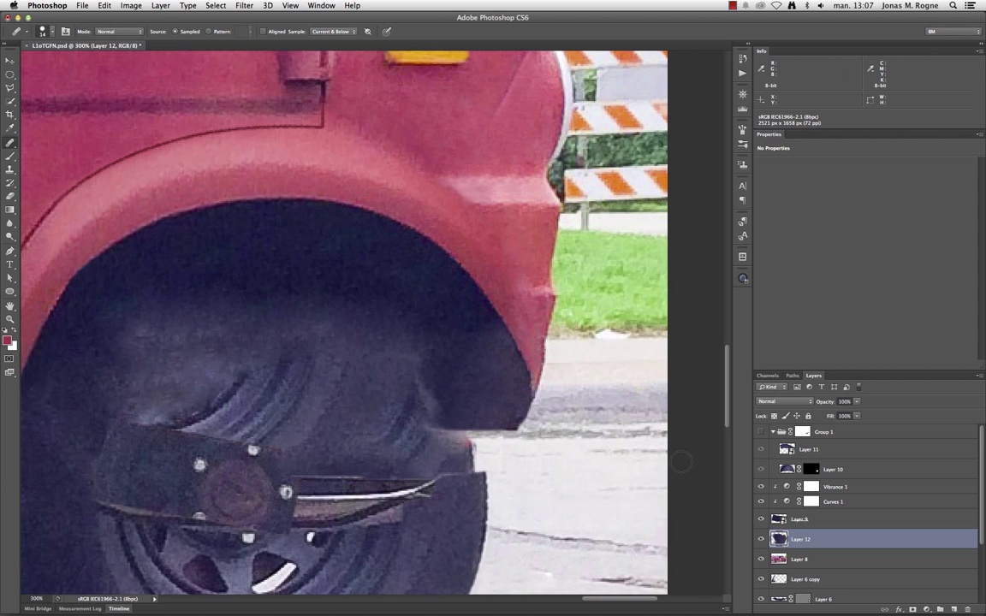
left_click(761, 432)
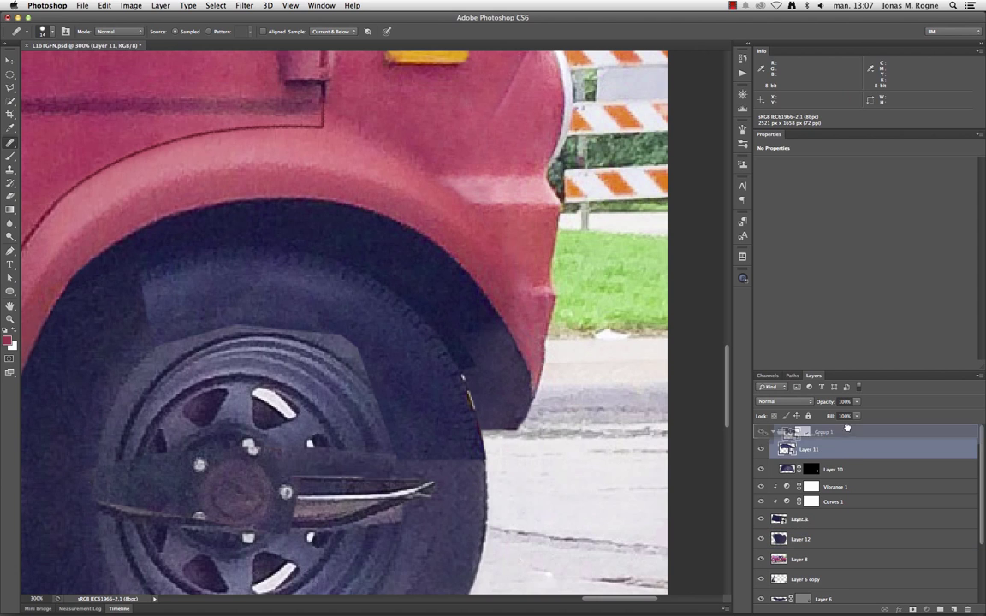
- Move Layer 11 out of Group 1 to the top and compare it zoomed on the wheel
left_click_drag(811, 451, 804, 428)
left_click(760, 435)
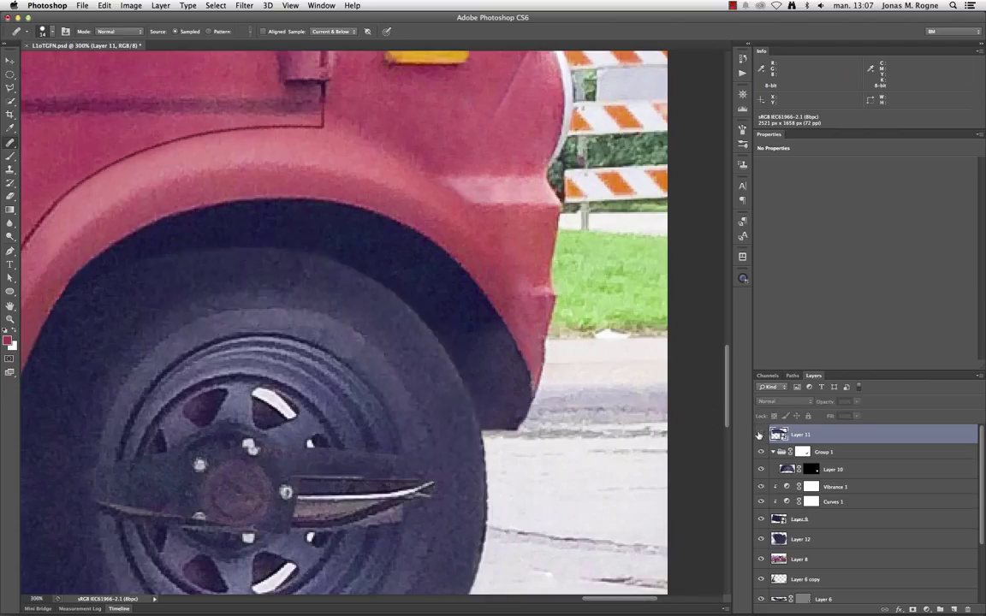
left_click(761, 435)
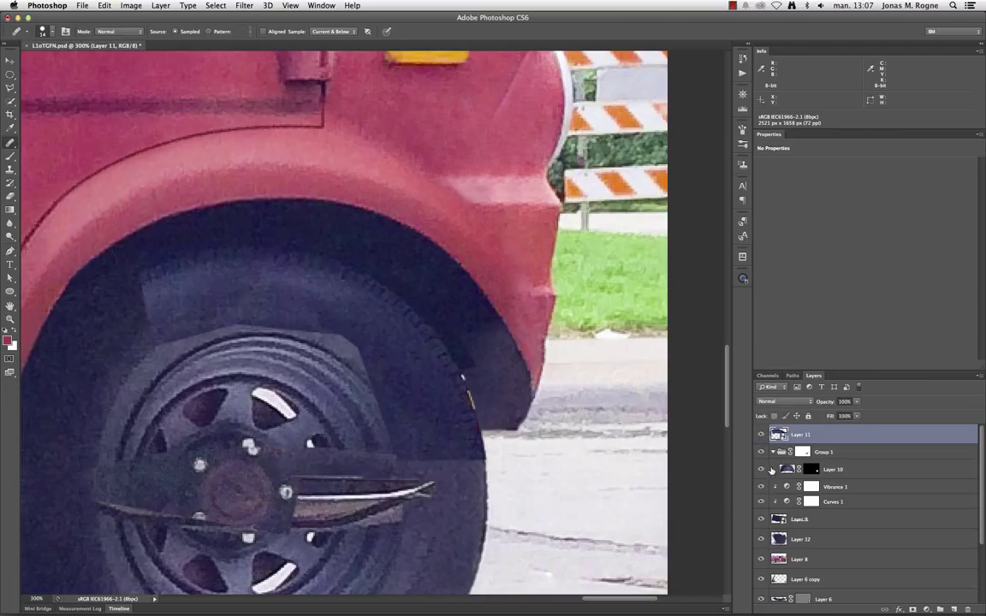
key("super+0")
left_click(761, 434)
left_click(760, 434)
key("super+plus")
key("super+plus")
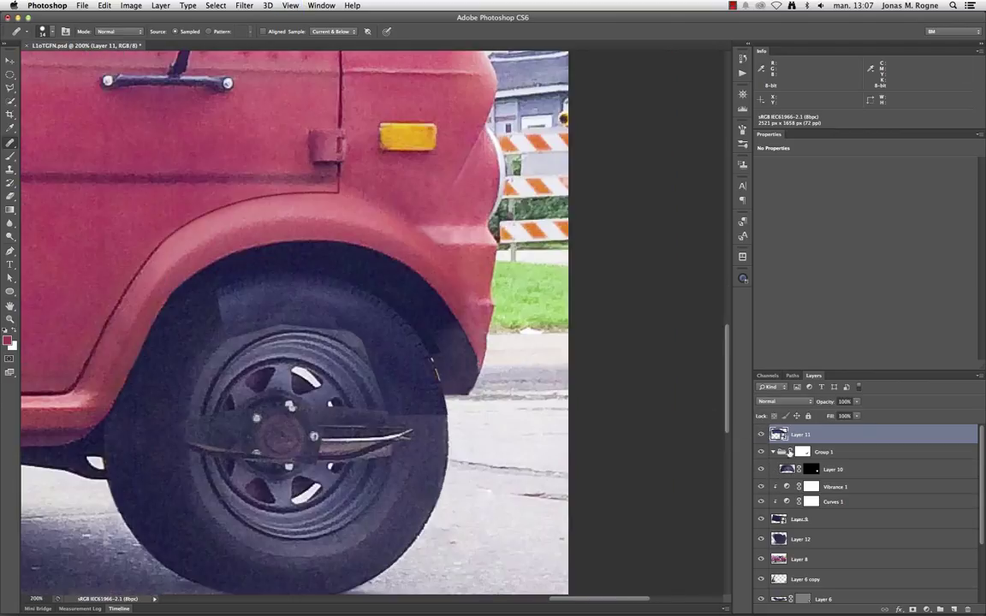
- Add Curves 2 clipped to Layer 11, raising the midpoint to brighten the wheel
key("super+j")
left_click(926, 609)
left_click(941, 496)
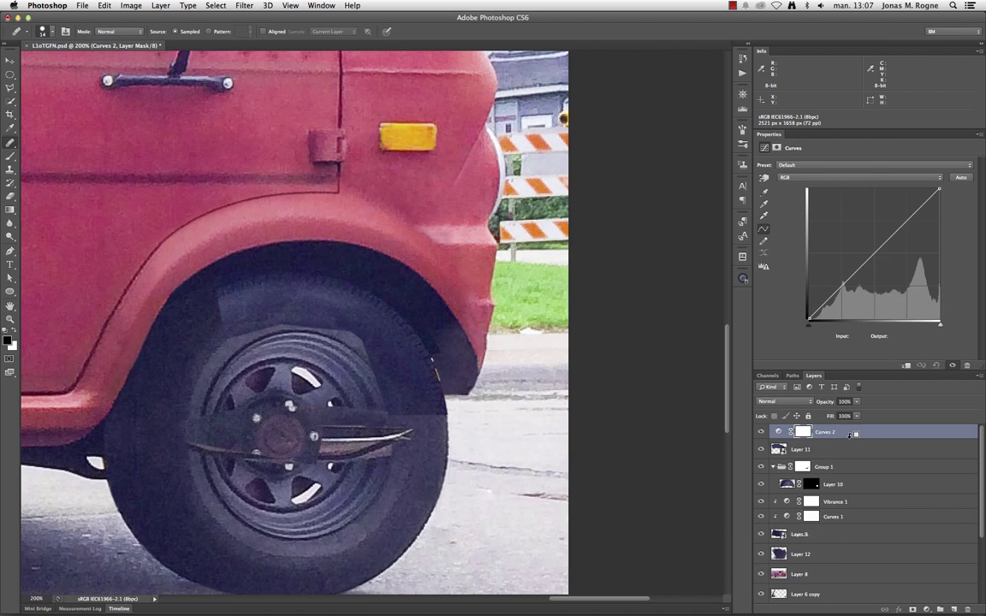
left_click(837, 449)
left_click(824, 432)
left_click_drag(872, 257, 875, 254)
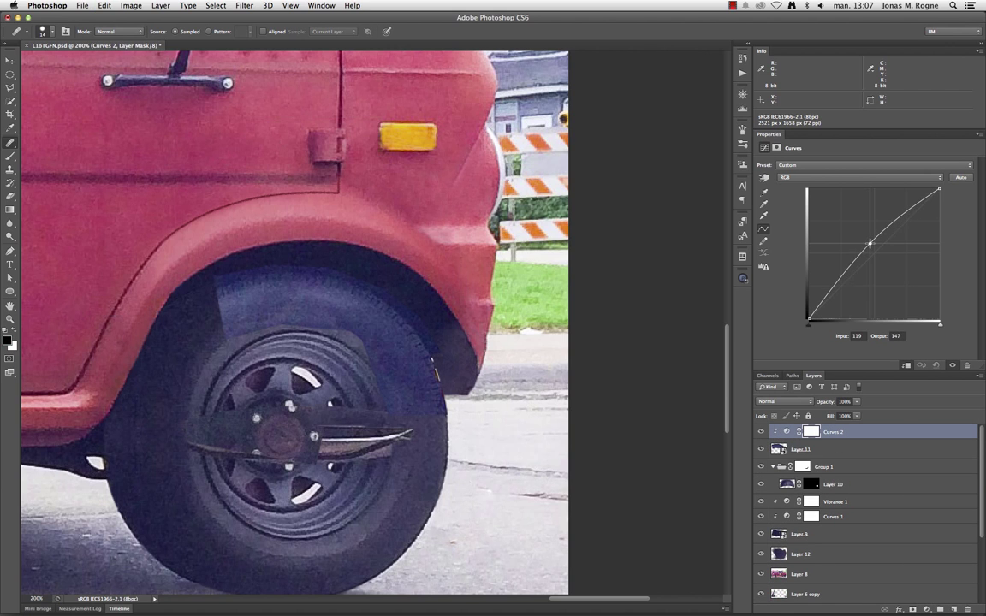
- Add clipped Vibrance 2 at -29 saturation and give Layer 11 a layer mask
left_click(925, 609)
left_click(937, 526)
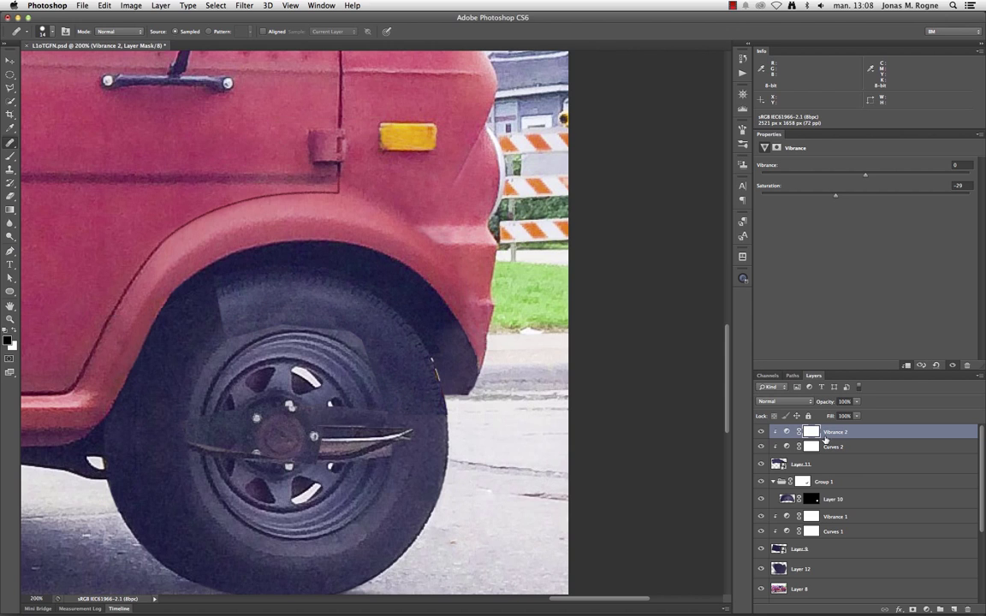
left_click(831, 464)
left_click(912, 610, "alt")
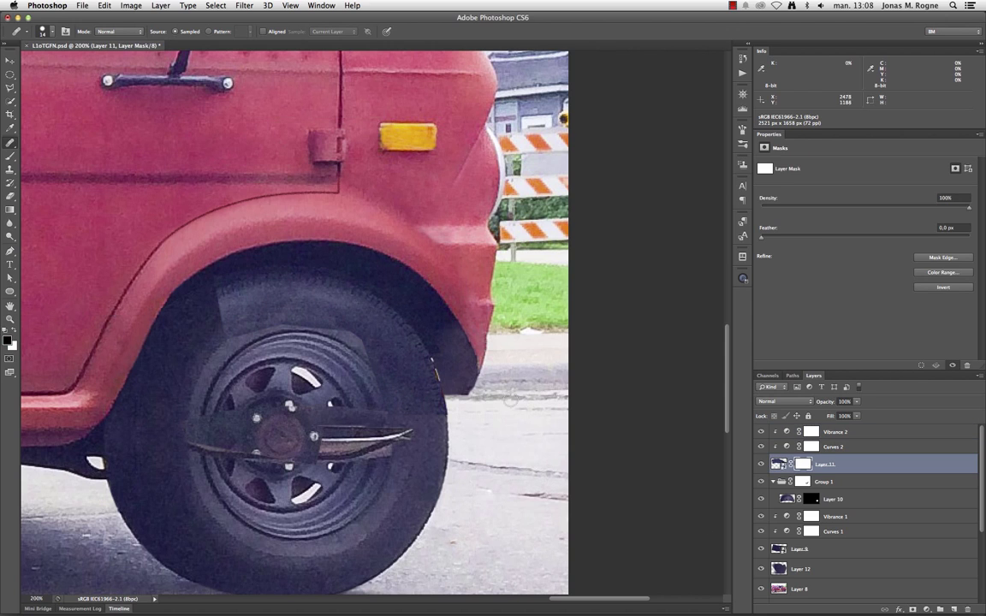
- With a size 48 soft brush, paint white on the mask to reveal the tire edge and arch area
key("b")
right_click(404, 349)
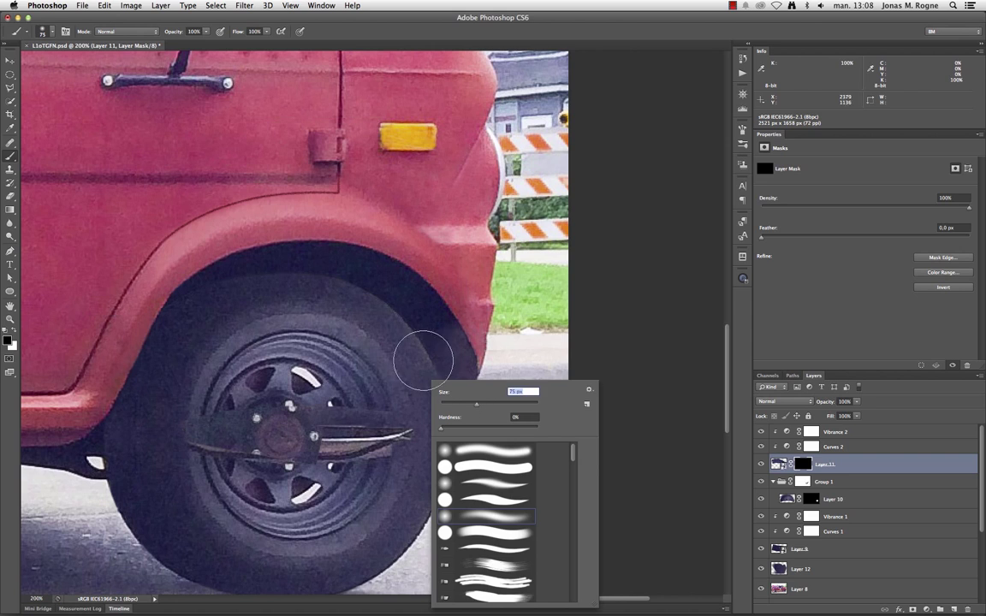
key("Return")
key("x")
left_click_drag(431, 367, 435, 381)
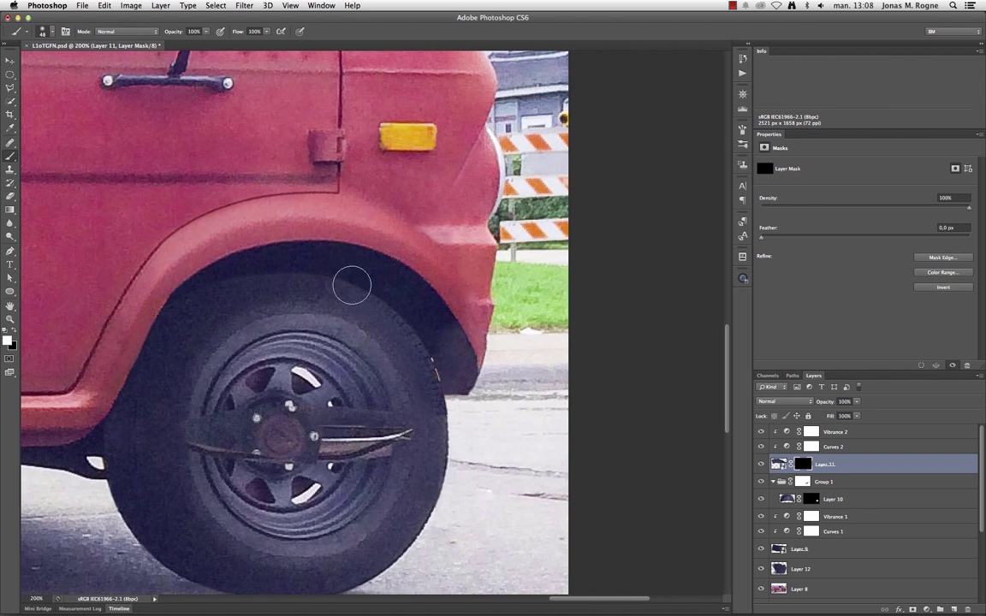
left_click_drag(298, 281, 273, 271)
- Paint black on the mask to hide the tire just below the arch, then view at 100%
key("x")
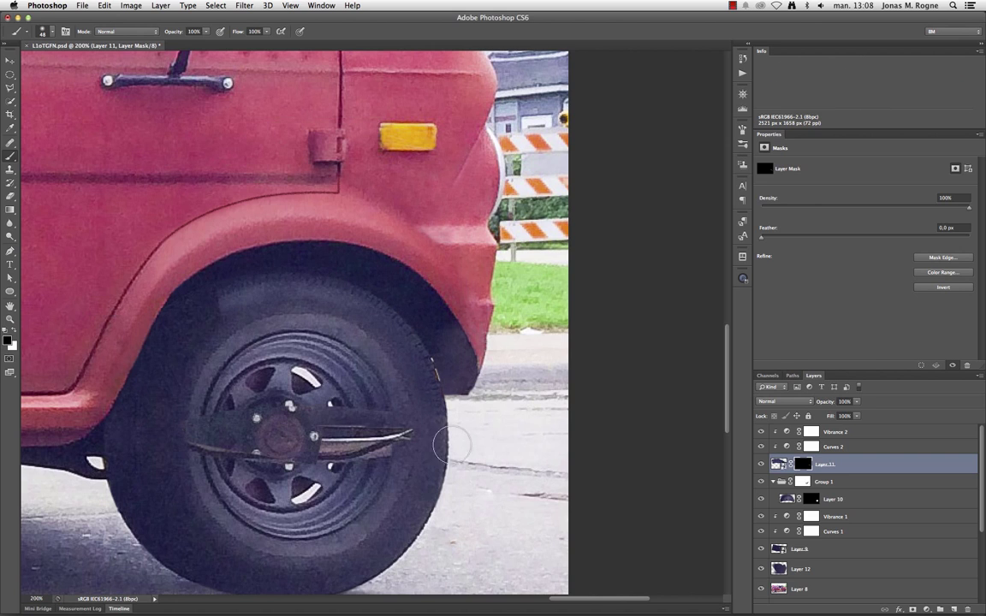
key("ctrl+minus")
key("ctrl+minus")
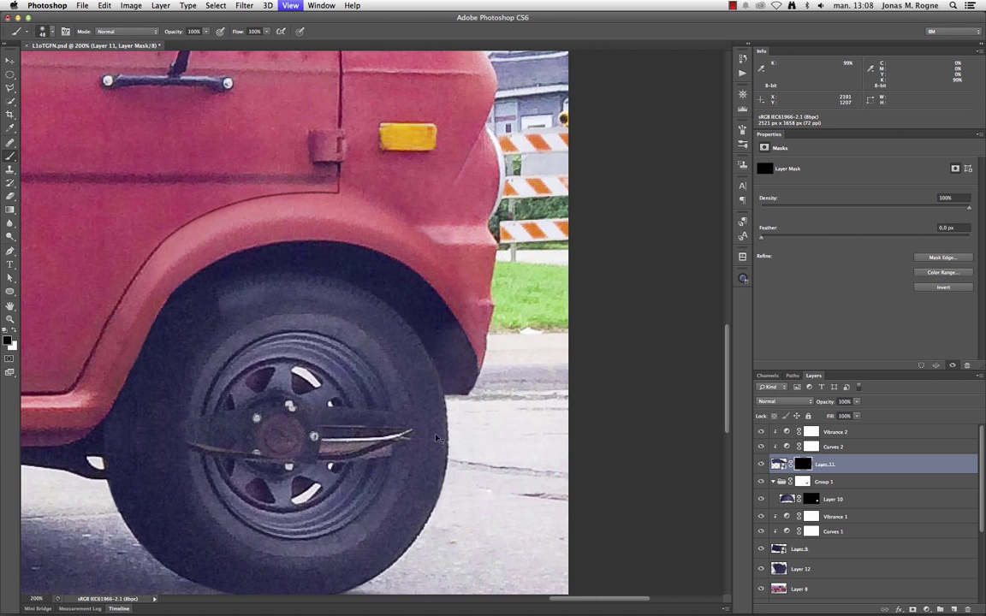
key("ctrl+plus")
key("ctrl+plus")
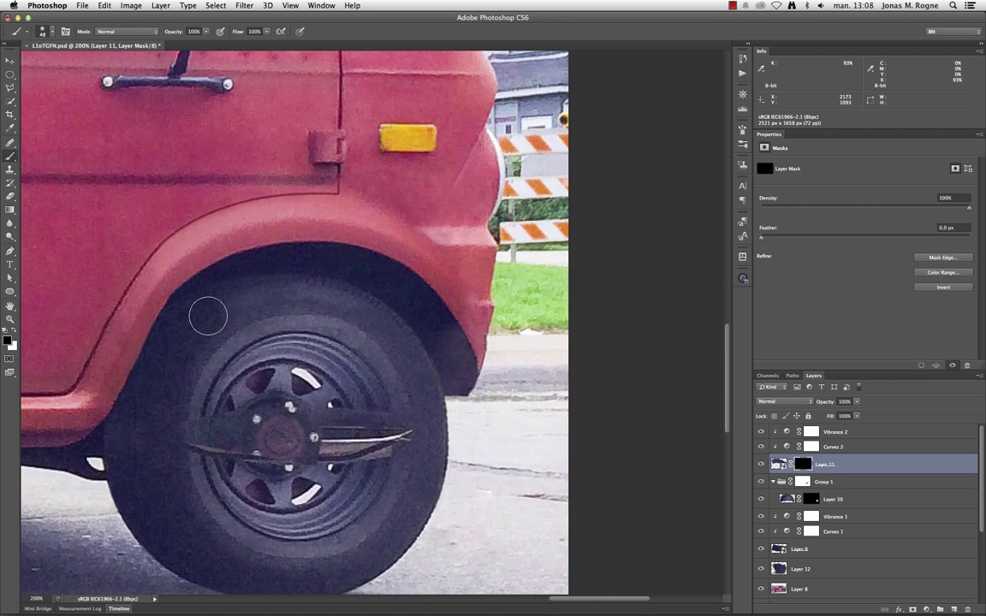
left_click_drag(257, 282, 299, 272)
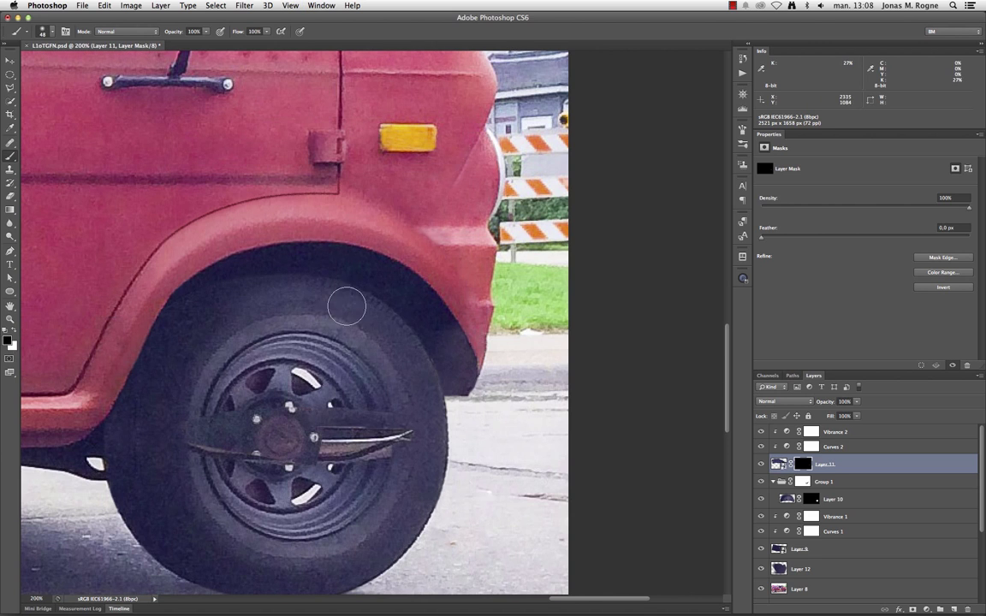
key("ctrl+minus")
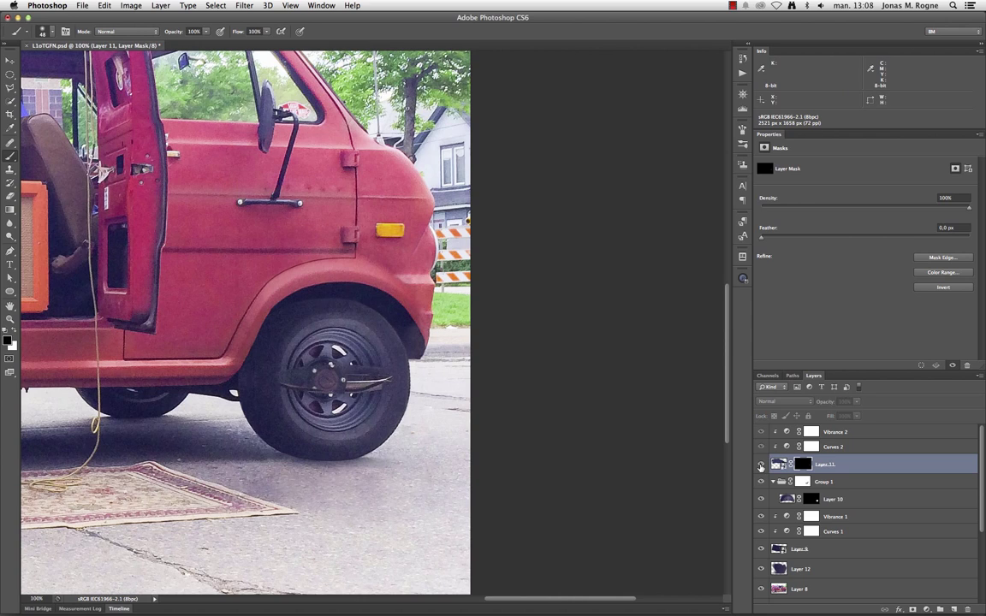
- Show Layer 11 again, zoom in on the wheel, and add empty Layer 13 on top
left_click(760, 464)
key("ctrl+minus")
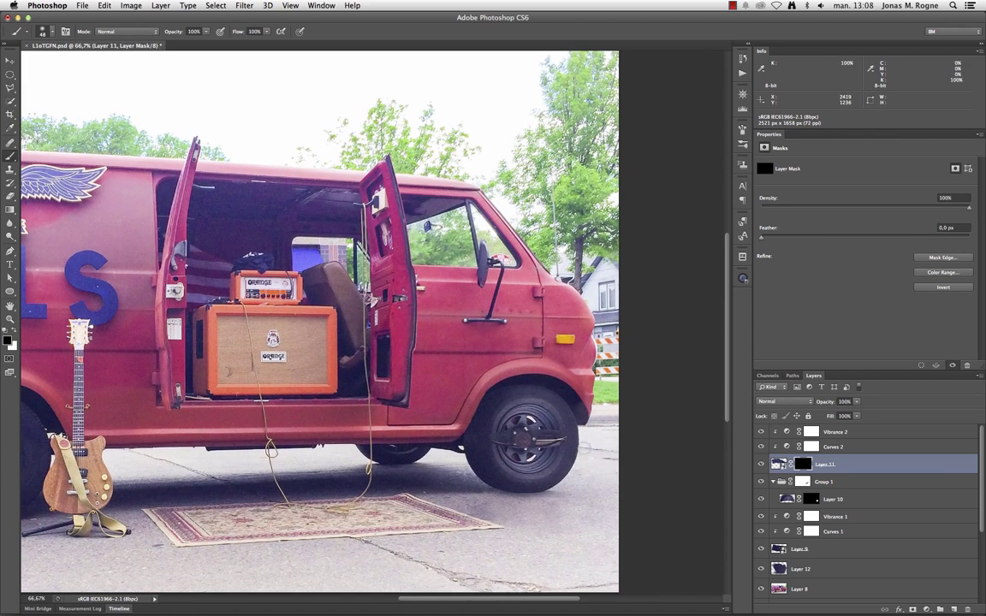
key("m")
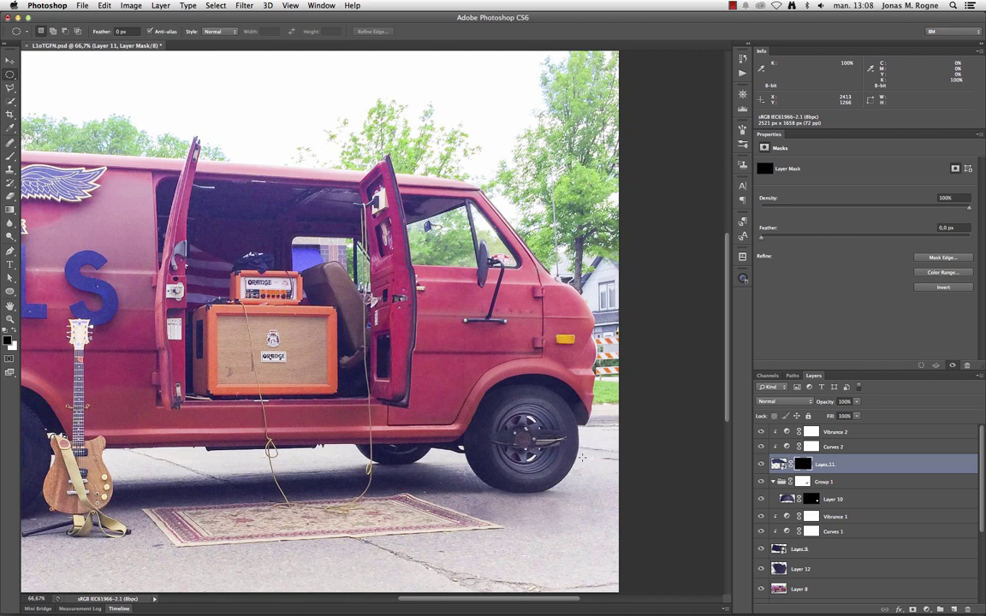
scroll(532, 449, "right", 3)
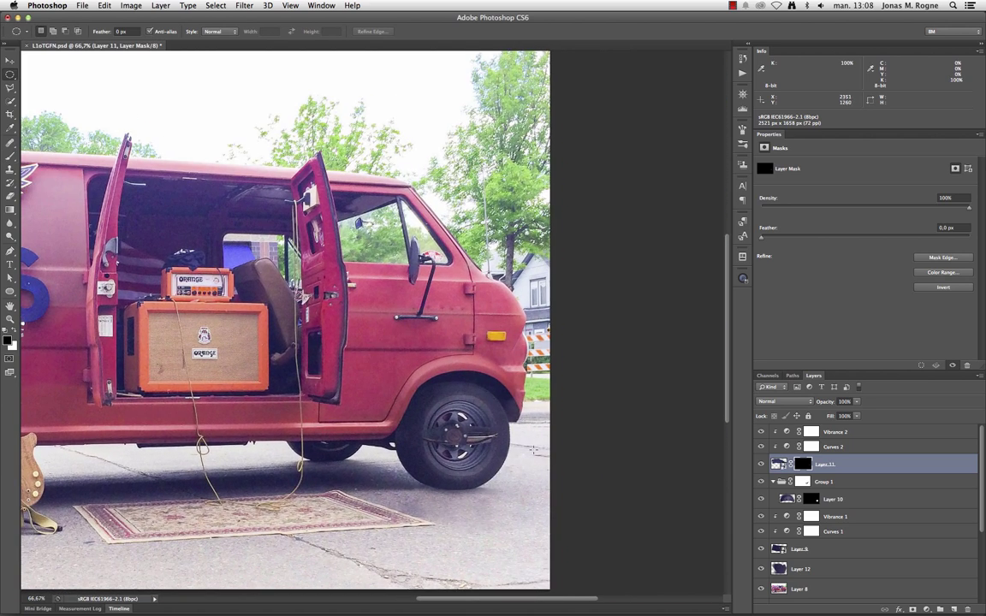
scroll(514, 448, "up", 1)
scroll(496, 436, "up", 1)
scroll(479, 423, "up", 1)
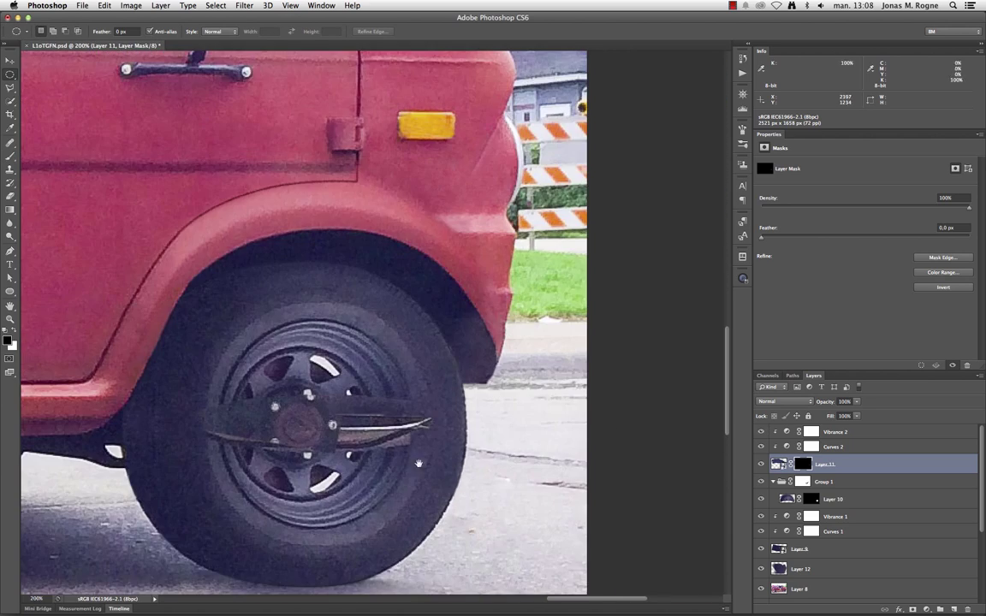
scroll(460, 408, "up", 1)
key("ctrl+shift+alt+n")
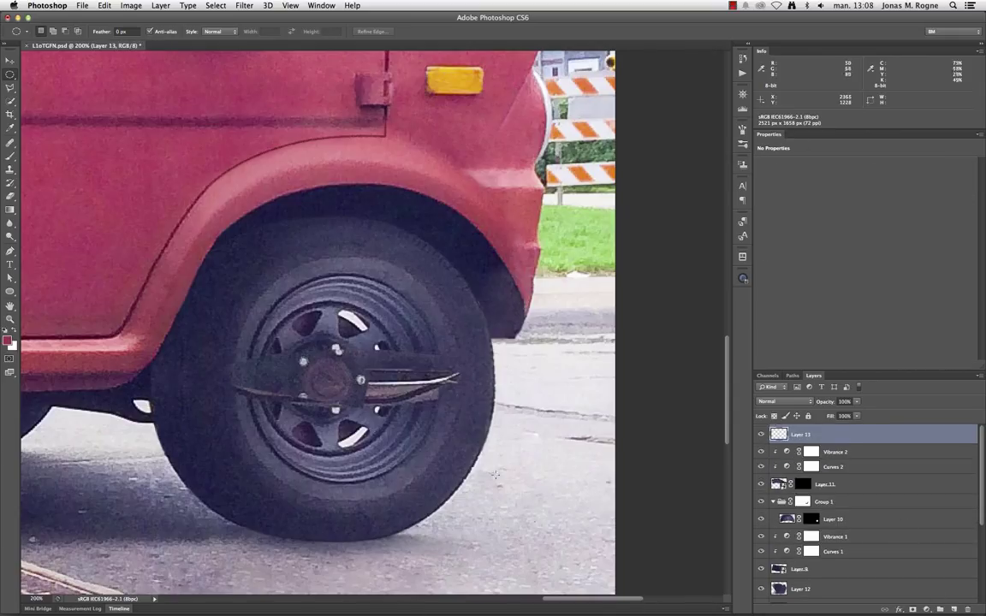
- At 300% zoom, clone tire texture over both protruding ends of the hub bar
key("ctrl+plus")
key("s")
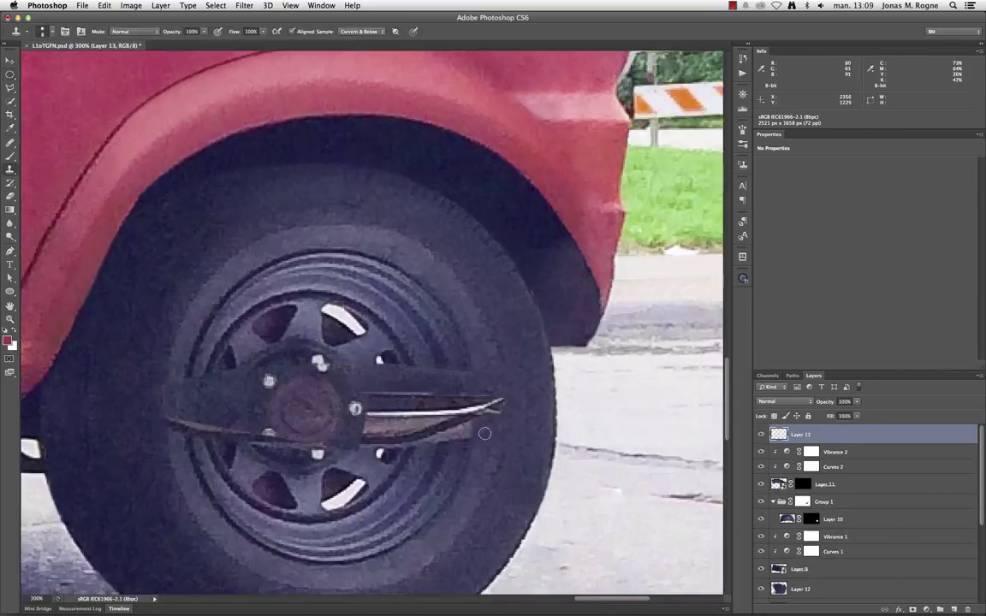
left_click_drag(502, 400, 475, 408)
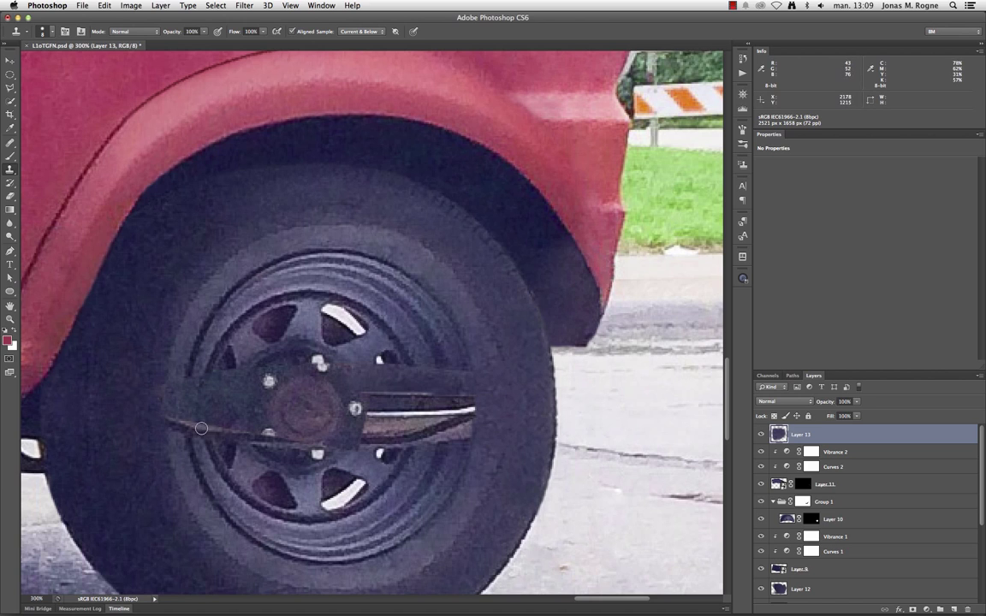
left_click_drag(169, 423, 175, 384)
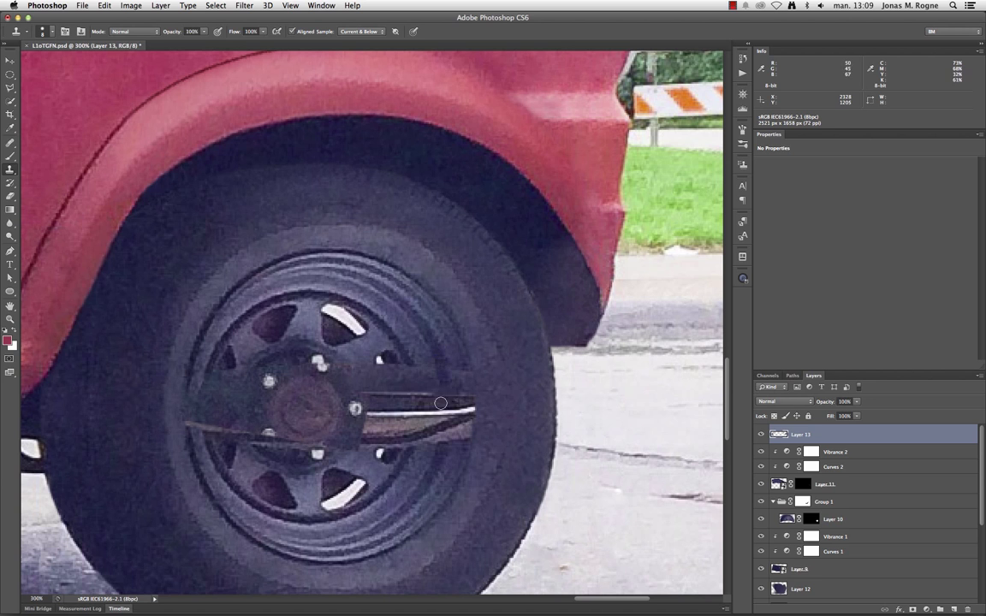
- Clone dark wheel texture over the white glints in the upper and lower spoke holes
key("ctrl+minus")
key("ctrl+minus")
key("ctrl+minus")
key("ctrl+plus")
key("ctrl+plus")
key("ctrl+plus")
key("ctrl+plus")
key("ctrl+plus")
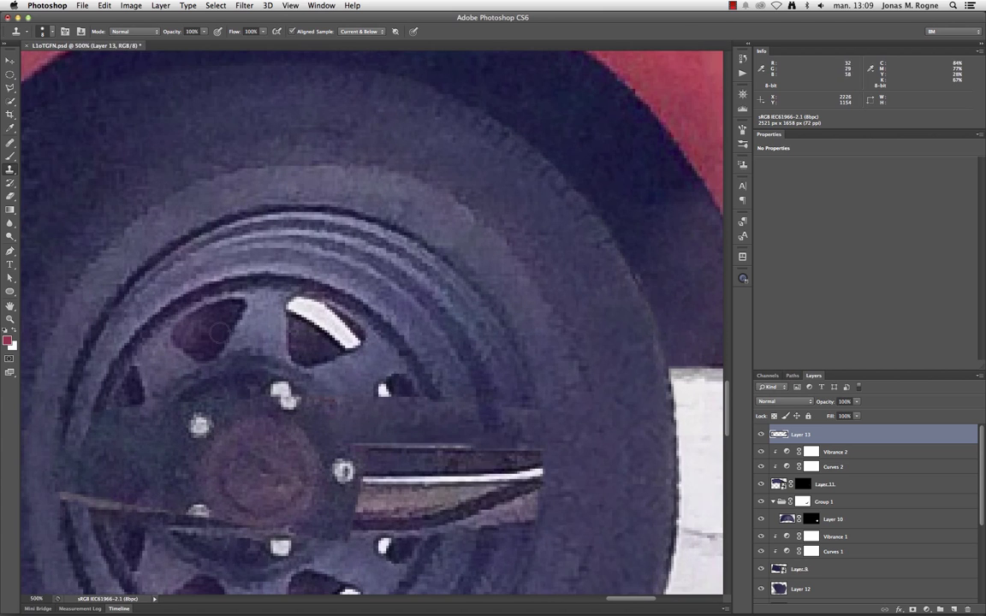
left_click_drag(306, 346, 312, 343)
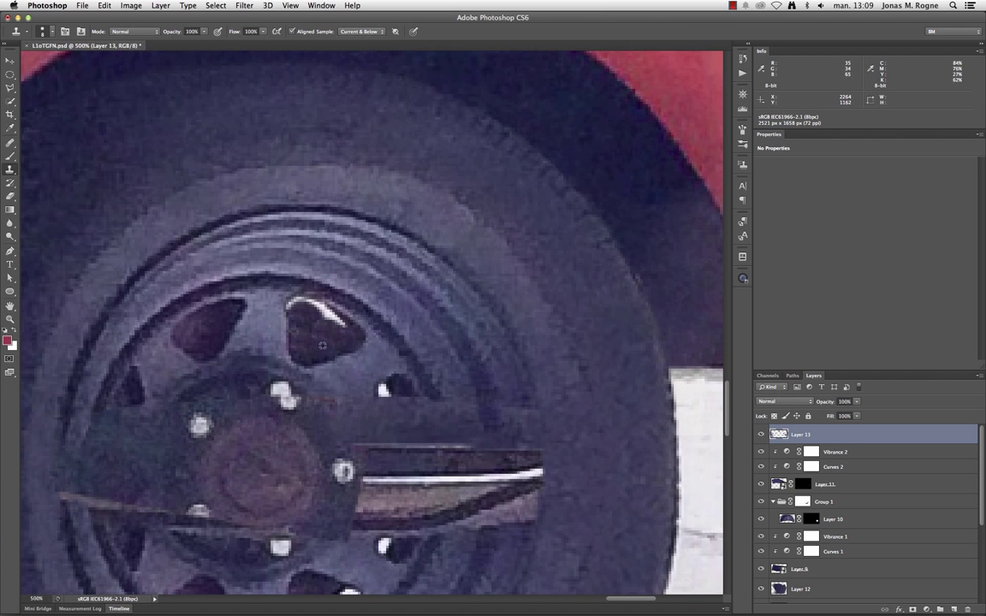
mouse_move(322, 345)
left_mouse_down()
mouse_move(330, 325)
mouse_move(302, 306)
left_mouse_up()
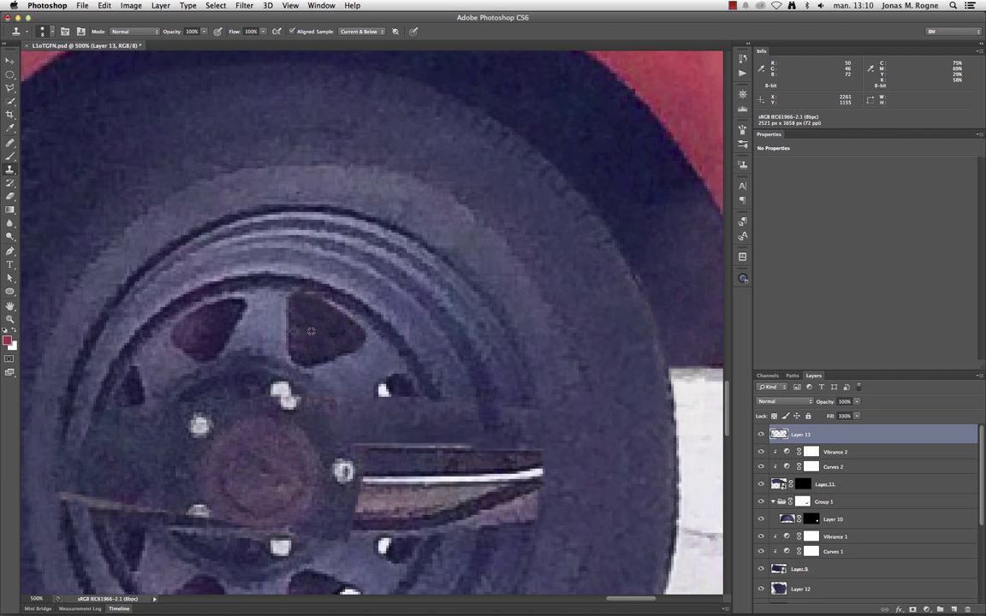
right_click(451, 353)
key("Return")
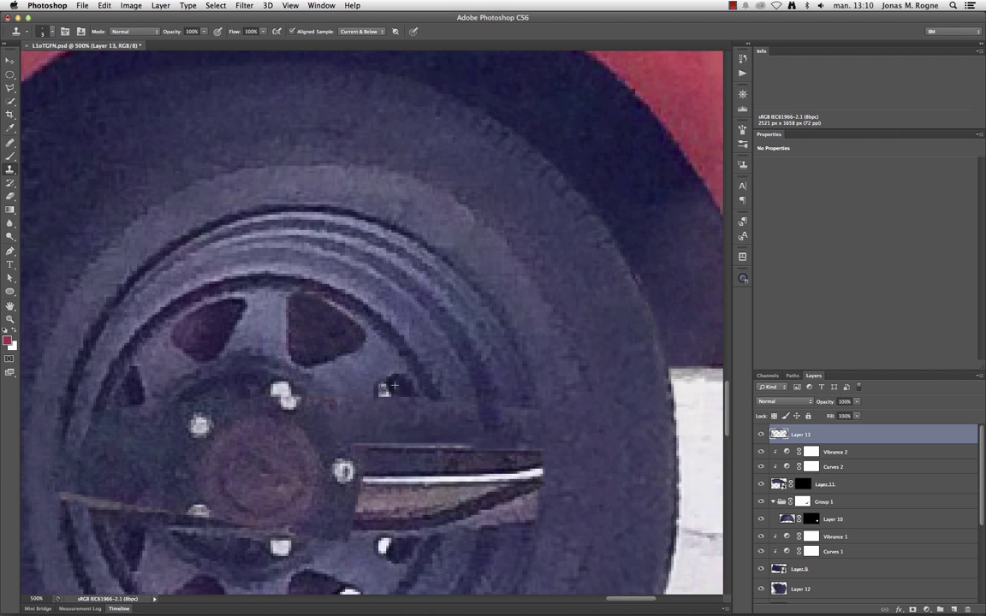
left_click_drag(387, 386, 392, 390)
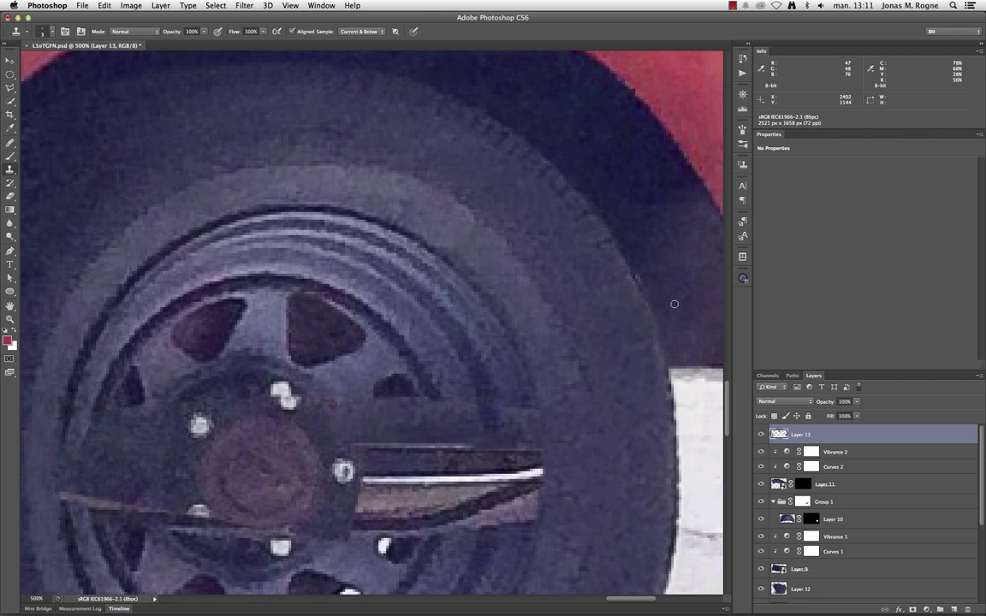
- Clone away the stick's end where it crosses the wheel rim
scroll(417, 304, "down", 5)
scroll(418, 304, "left", 5)
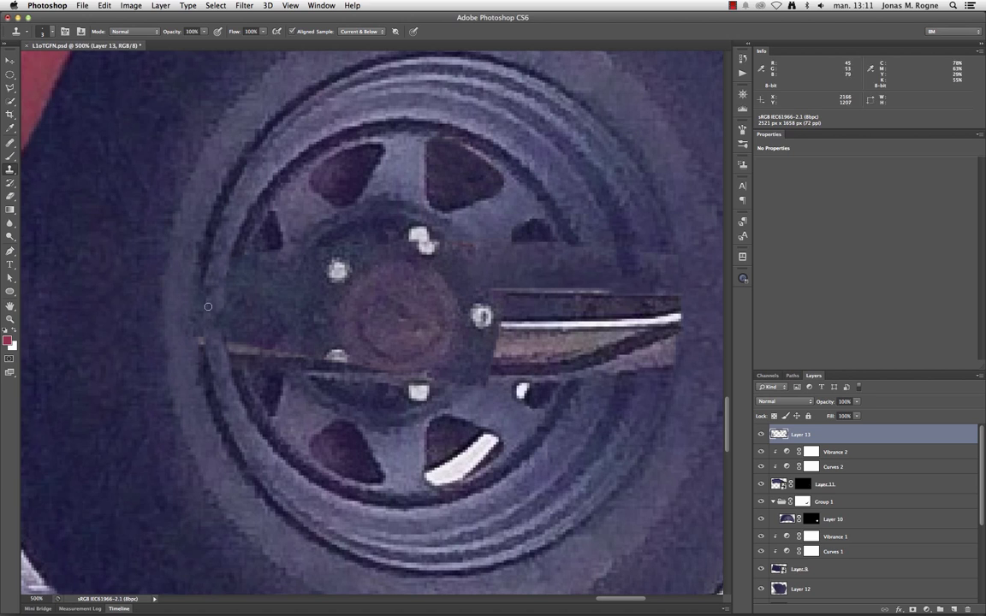
left_click_drag(220, 322, 198, 333)
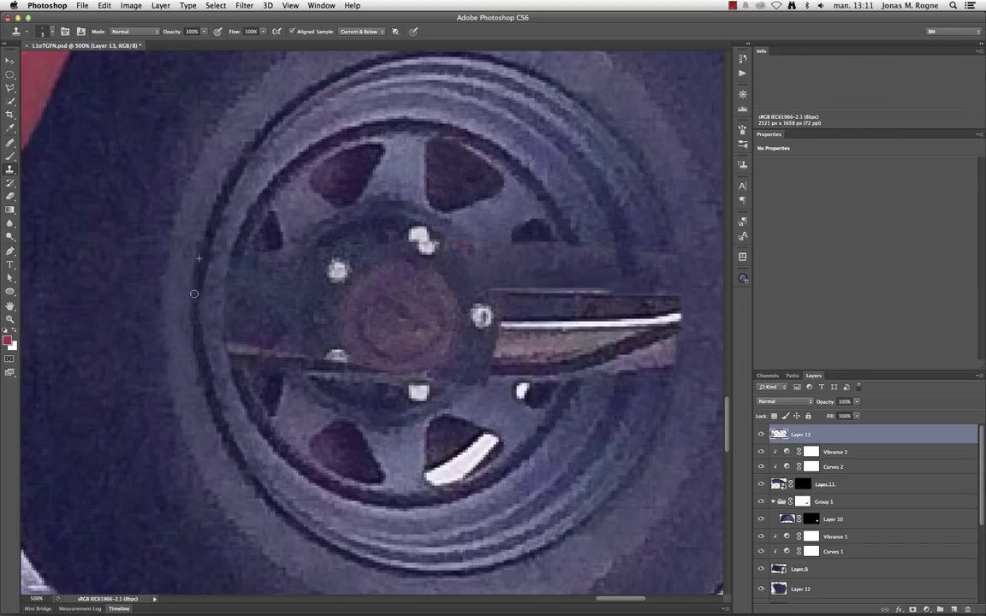
scroll(248, 213, "down", 3)
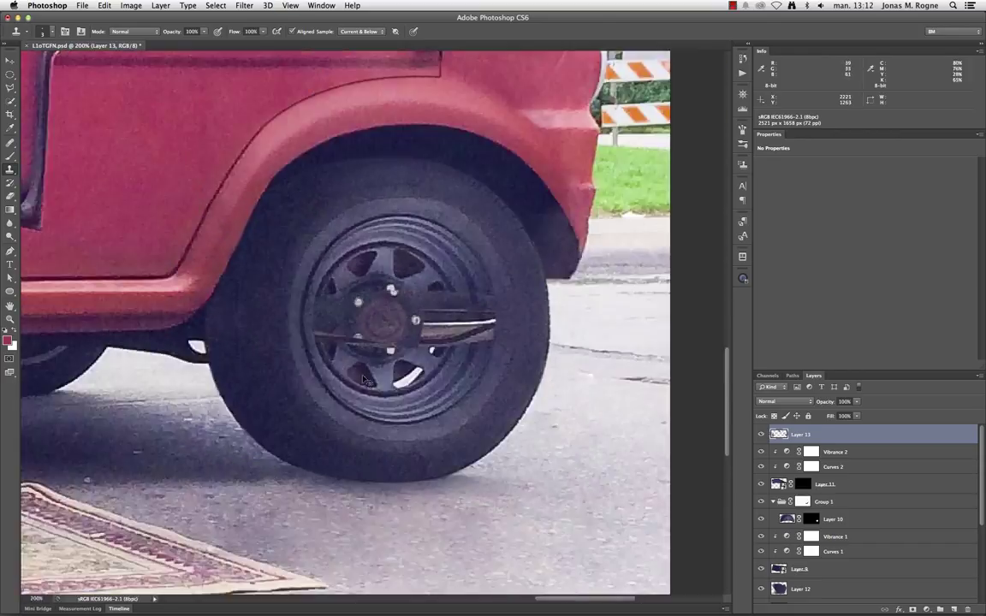
- Clone a white bolt onto the wheel hub
scroll(198, 294, "up", 3)
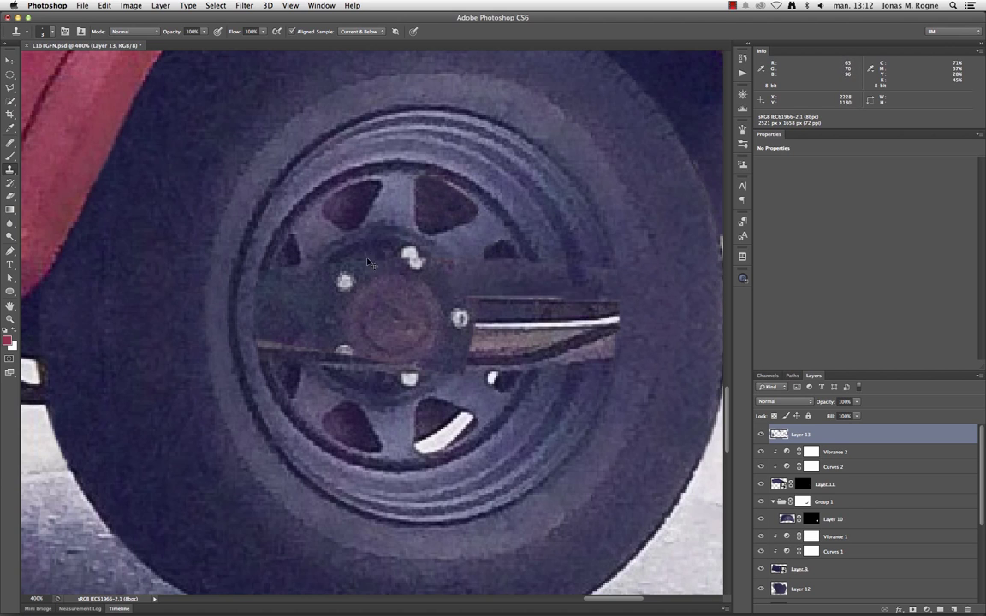
scroll(400, 255, "down", 3)
scroll(400, 255, "up", 3)
left_click(343, 281)
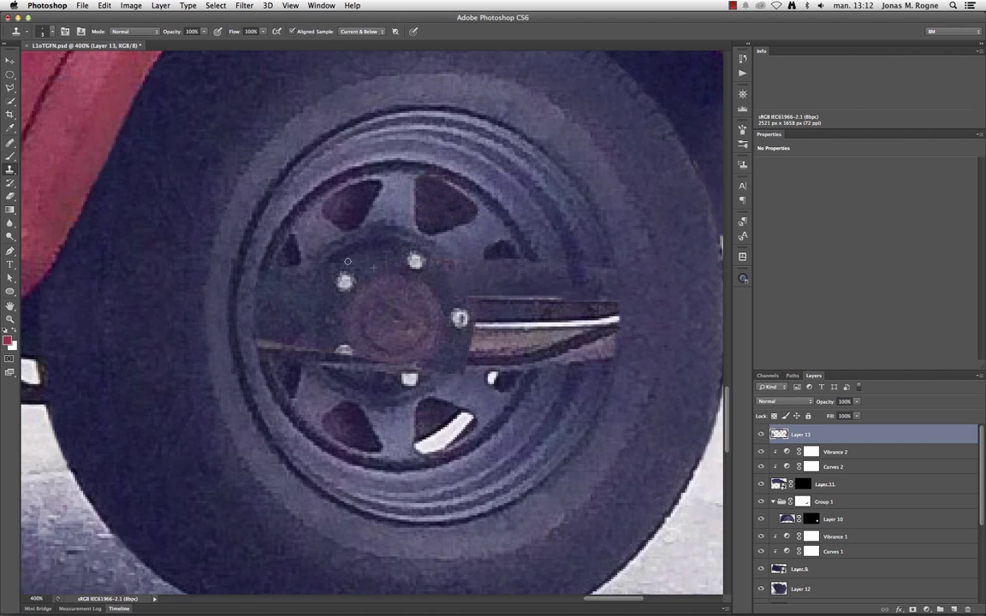
- Paint a Quick Mask over the hub and turn it into a selection
key("q")
key("b")
right_click(376, 313)
mouse_move(286, 297)
left_mouse_down()
mouse_move(265, 300)
mouse_move(373, 276)
mouse_move(383, 338)
mouse_move(317, 334)
left_mouse_up()
key("x")
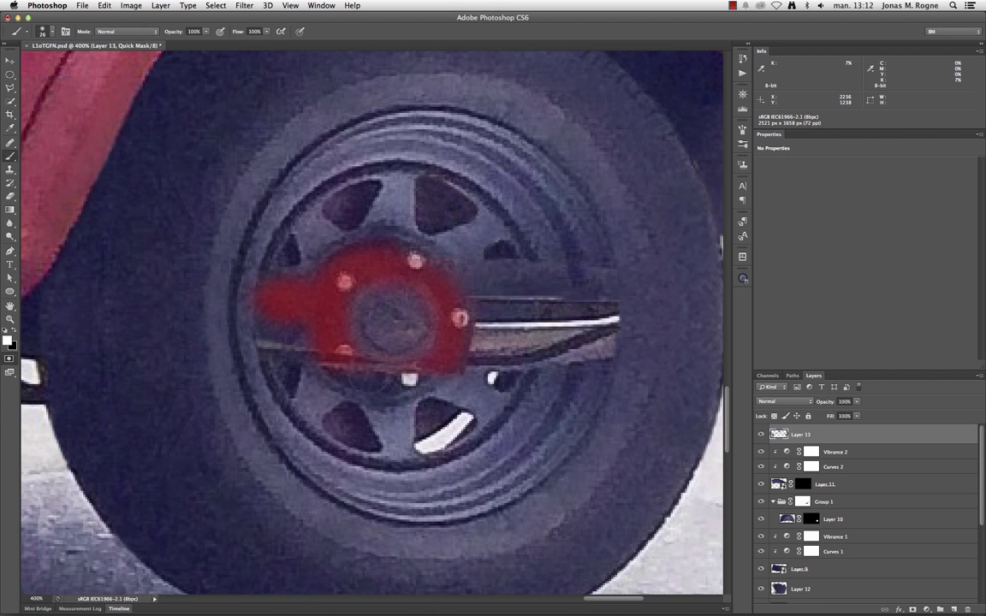
key("q")
- Add a hub-masked Curves layer with the Green curve lowered, then a new empty layer
left_click(926, 610)
left_click(941, 494)
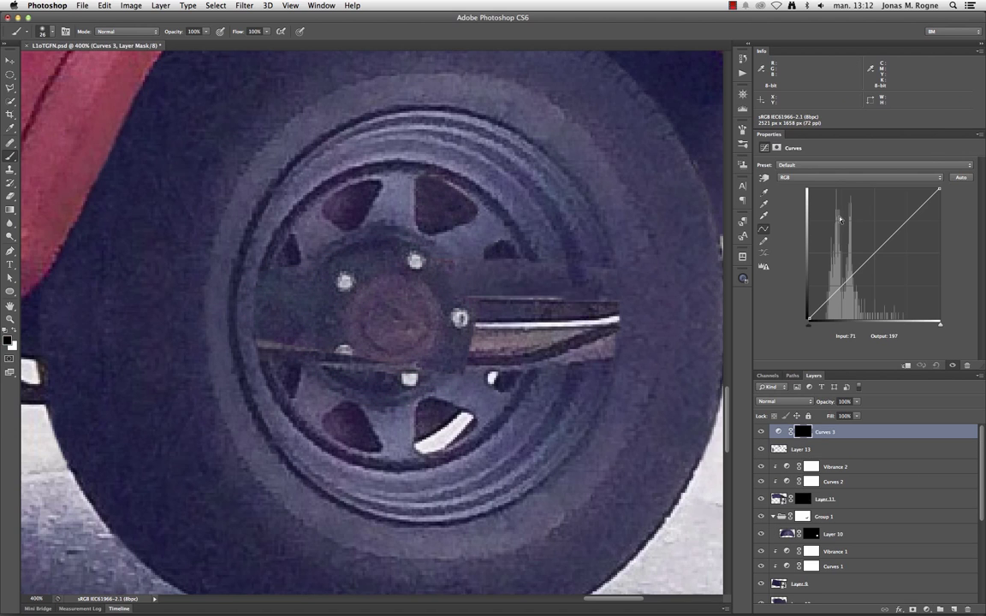
left_click(864, 177)
left_click_drag(871, 258, 870, 267)
key("ctrl+minus")
key("ctrl+minus")
key("ctrl+minus")
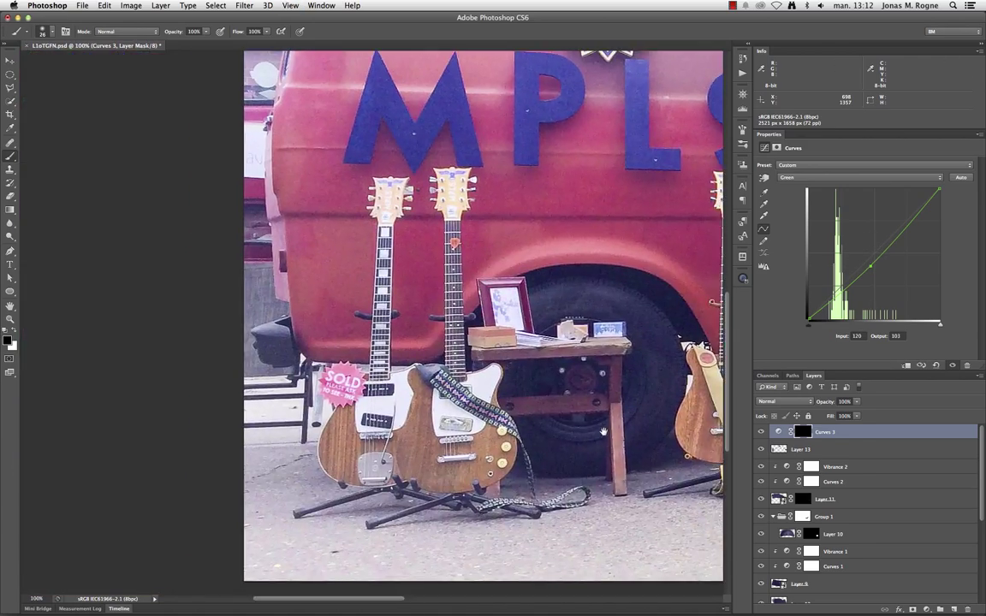
mouse_move(385, 343)
left_mouse_down()
mouse_move(541, 416)
mouse_move(382, 319)
left_mouse_up()
key("ctrl+plus")
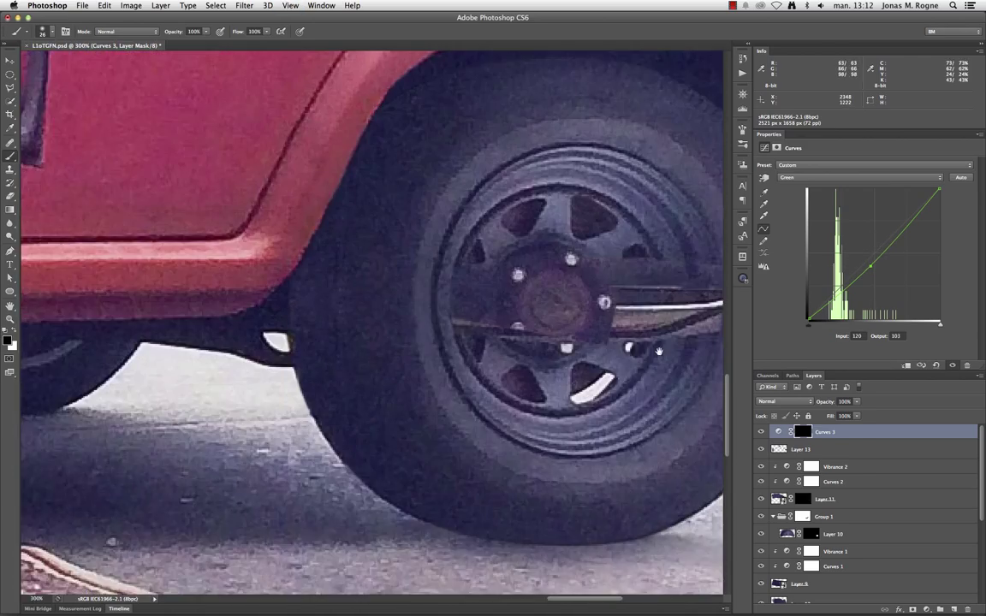
key("ctrl+plus")
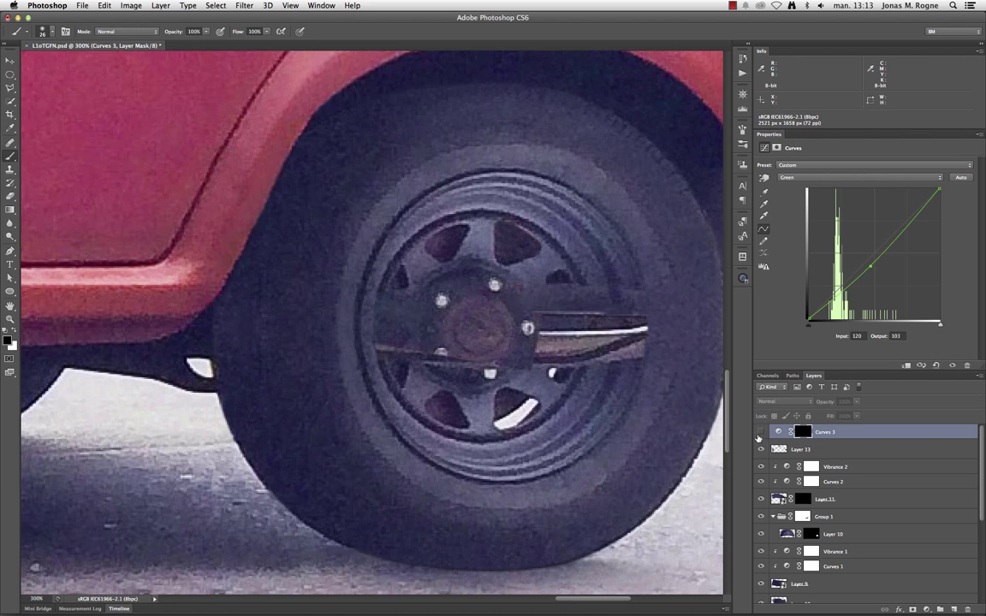
left_click(955, 609)
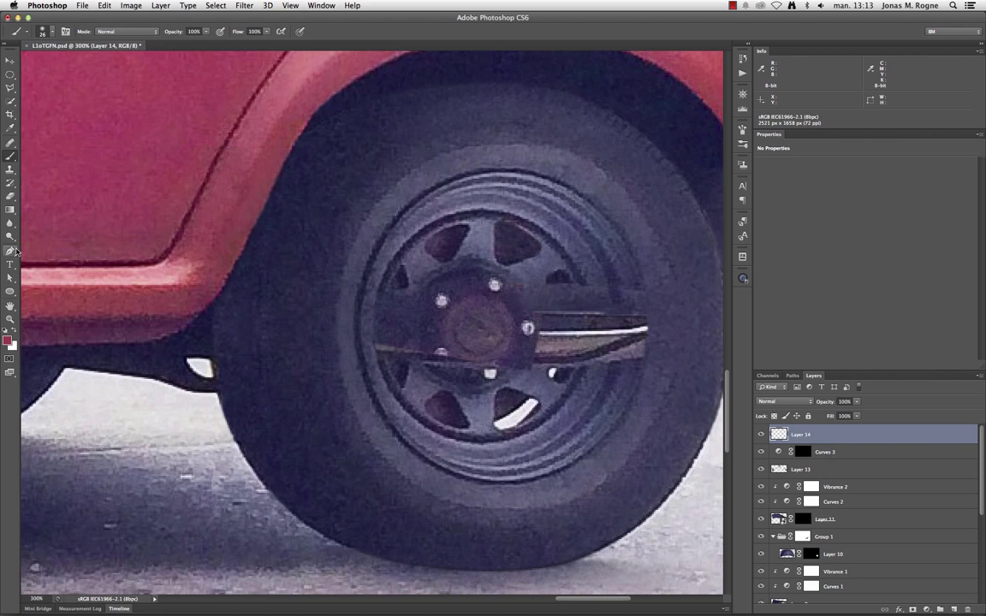
- Trace a closed Pen path around the upper-right spoke hole
left_click(10, 251)
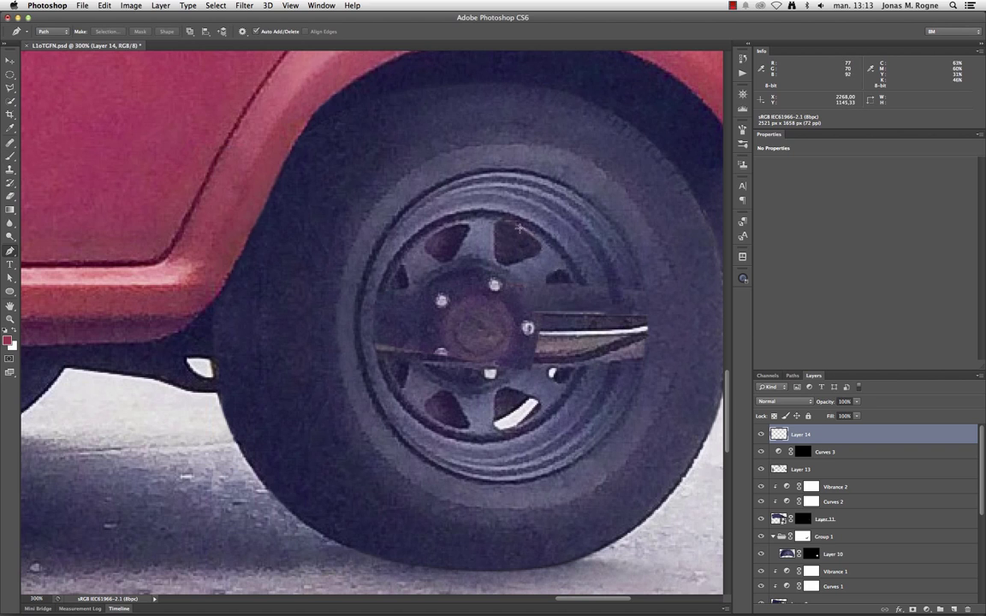
mouse_move(507, 220)
left_mouse_down()
mouse_move(541, 248)
mouse_move(530, 261)
left_mouse_up()
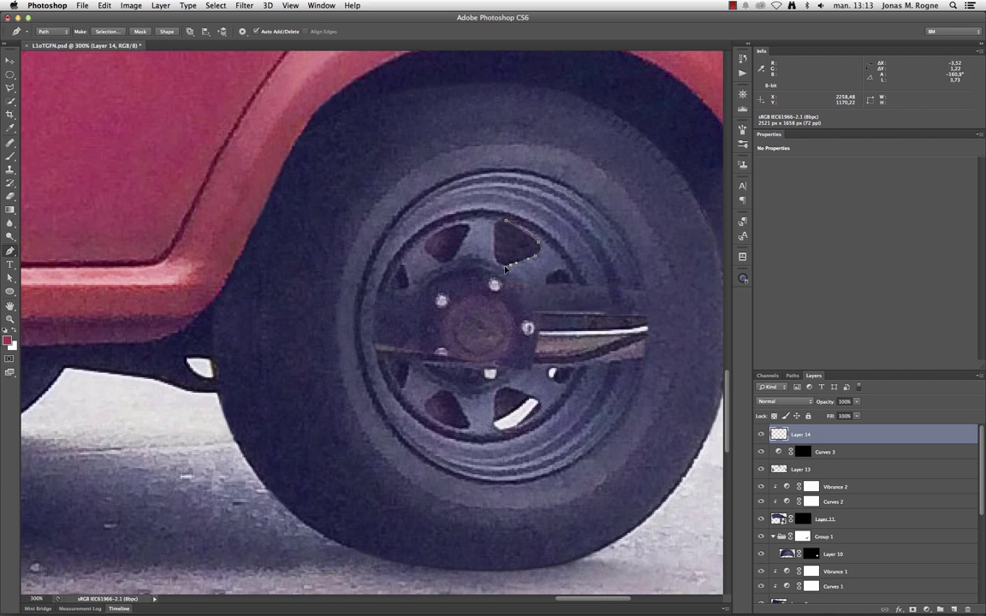
left_click_drag(493, 255, 494, 251)
left_click_drag(494, 227, 503, 220)
key("Return")
- Flip and move the hole outline with Free Transform Path into another spoke hole
key("a")
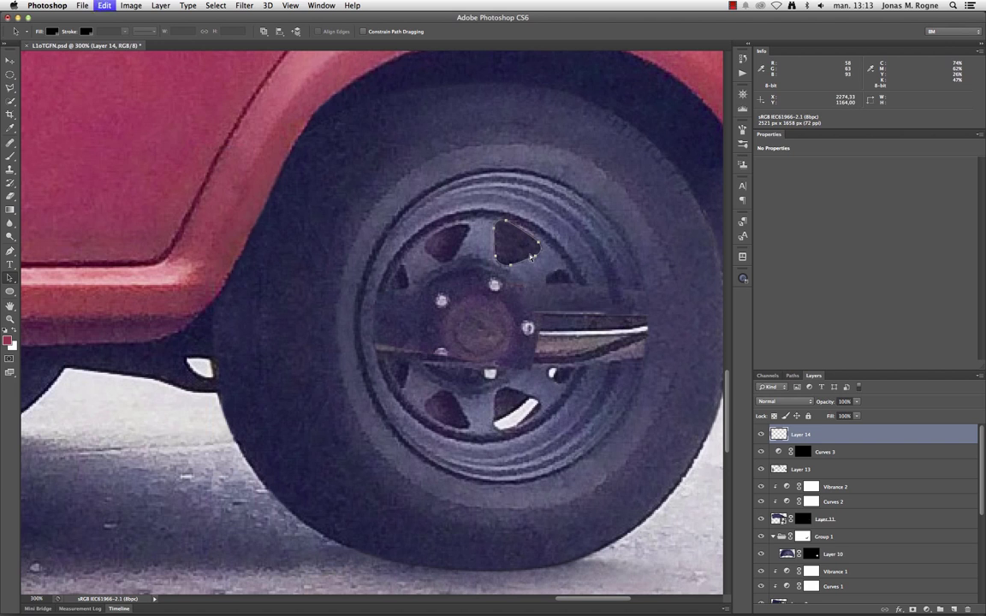
right_click(466, 372)
left_click(487, 469)
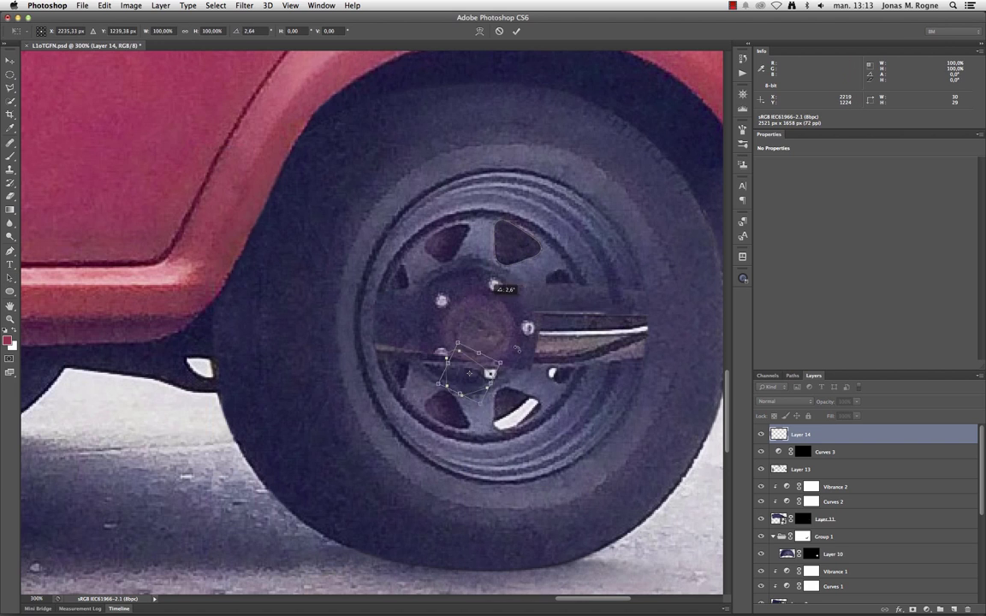
left_click_drag(495, 402, 479, 286)
left_click_drag(463, 363, 434, 403)
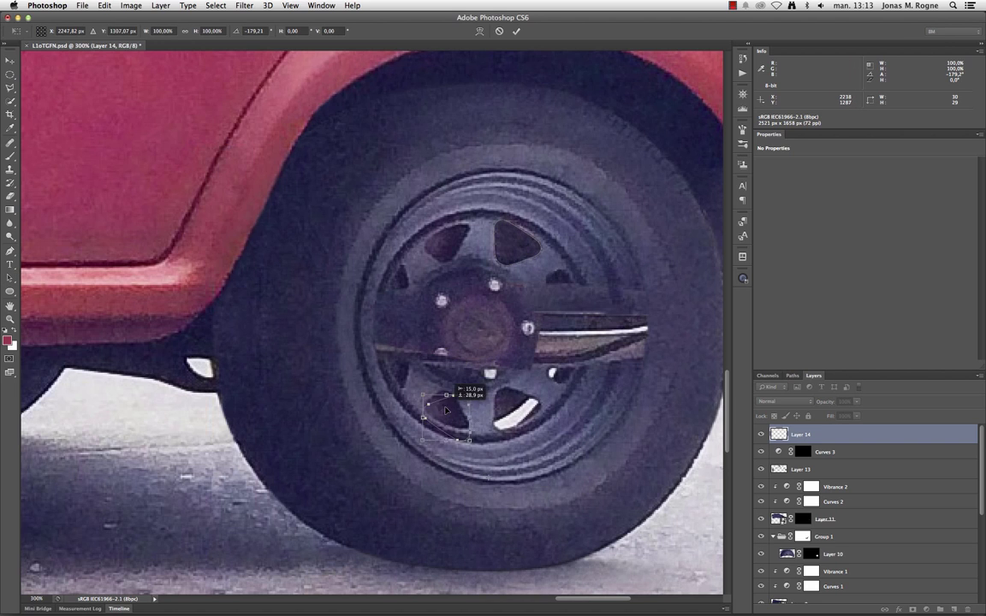
mouse_move(479, 364)
left_mouse_down()
mouse_move(499, 400)
mouse_move(495, 387)
mouse_move(455, 376)
left_mouse_up()
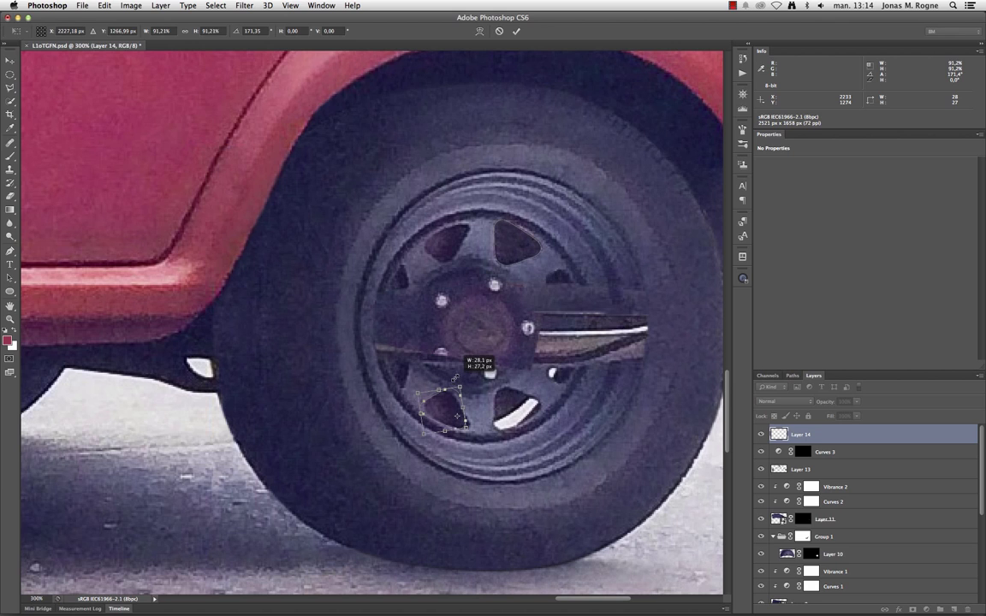
key("Escape")
right_click(462, 366)
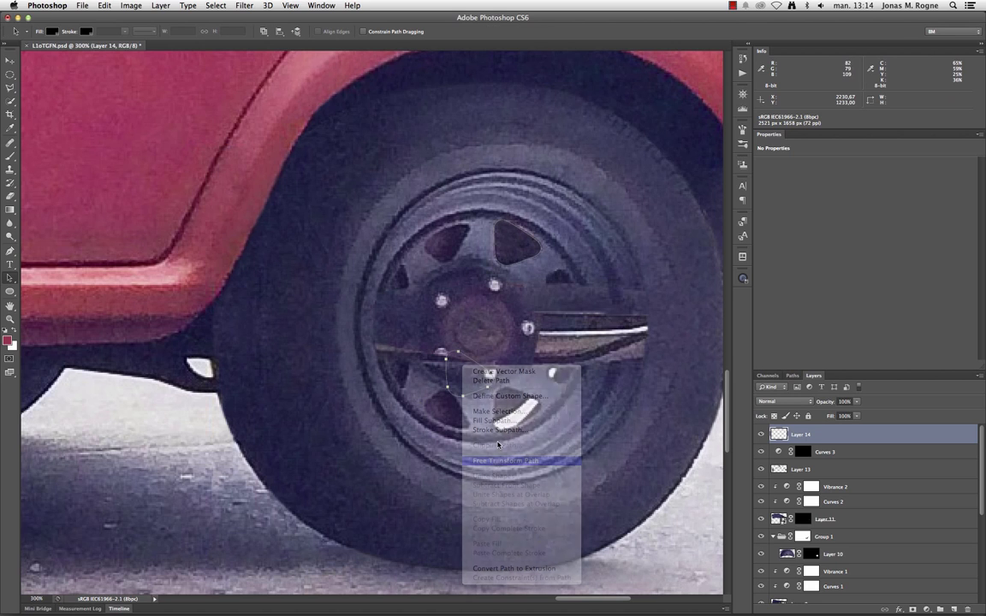
left_click(471, 402)
mouse_move(474, 373)
left_mouse_down()
mouse_move(476, 272)
mouse_move(521, 249)
left_mouse_up()
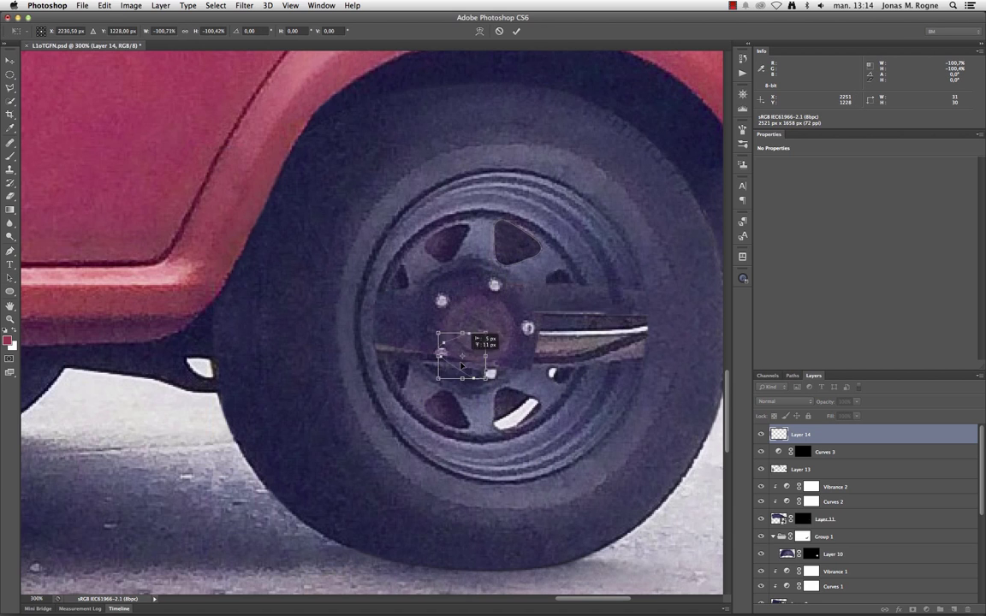
key("Return")
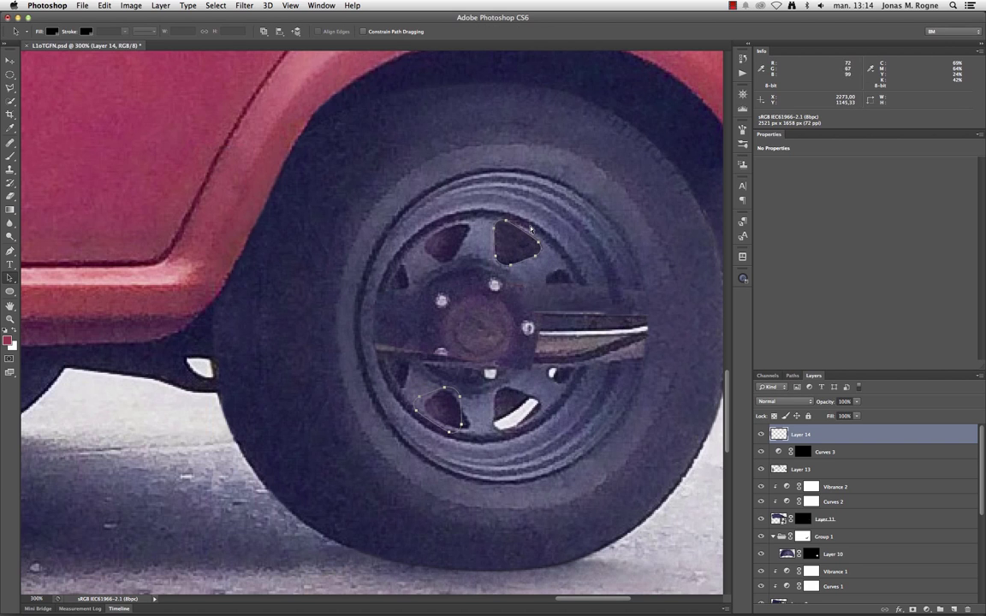
- Rotate copies of the hole outlines around the hub toward the other spoke holes
key("ctrl+alt+t")
left_click_drag(516, 243, 476, 325)
left_click_drag(577, 374, 550, 373)
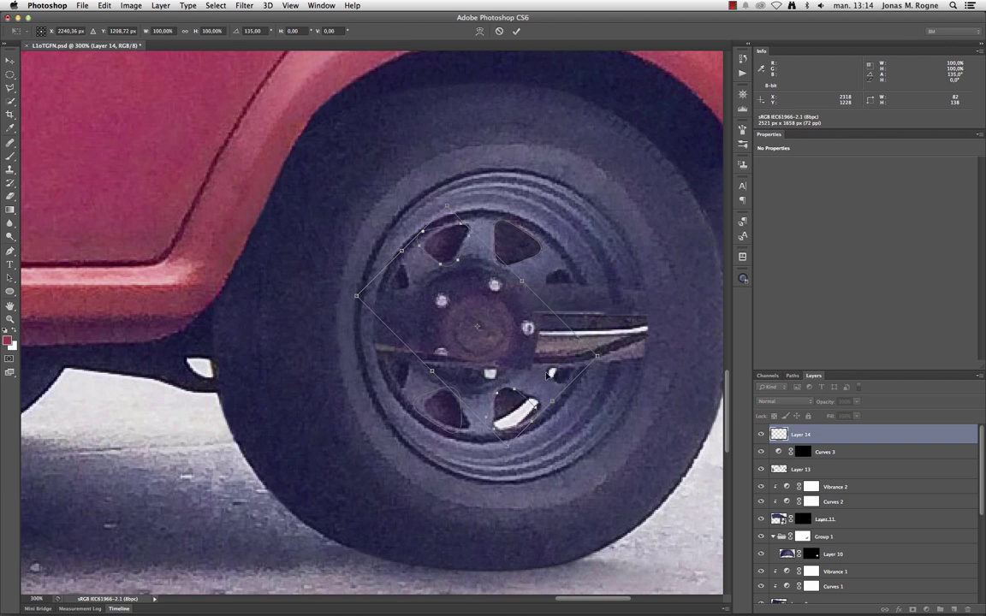
key("Return")
left_click(505, 254)
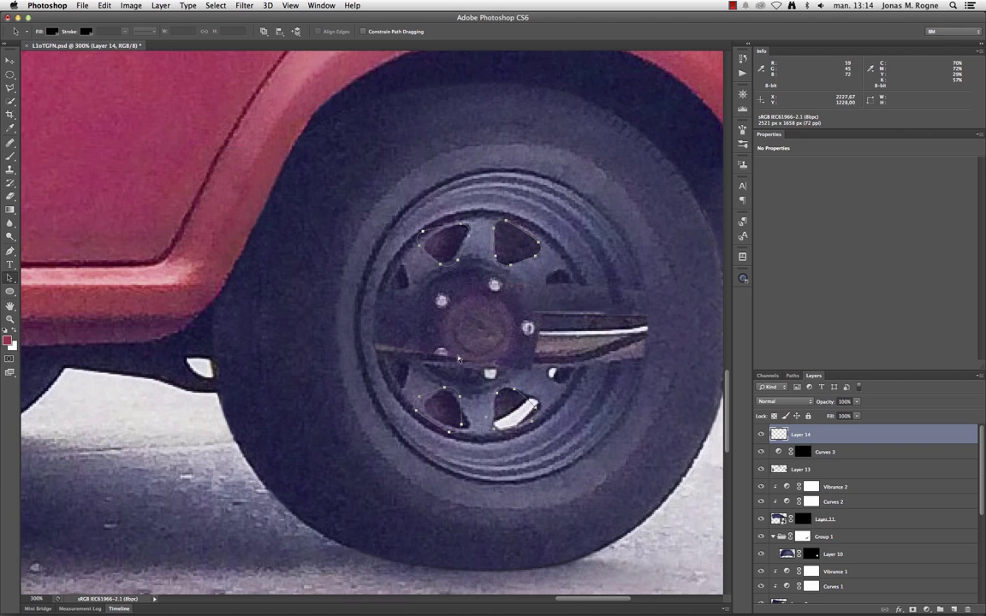
key("ctrl+alt+t")
mouse_move(590, 308)
left_mouse_down()
mouse_move(462, 83)
mouse_move(444, 82)
left_mouse_up()
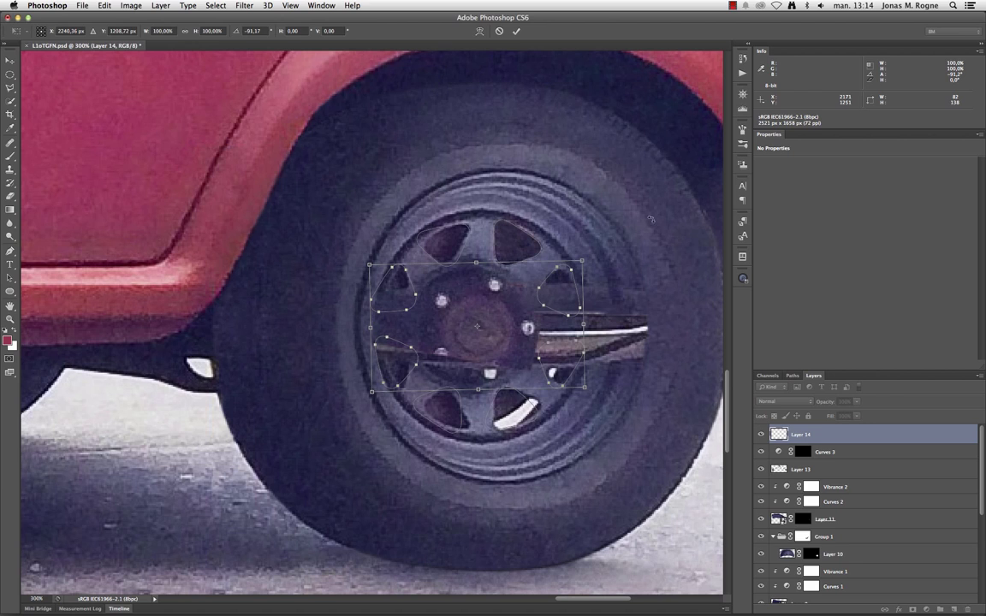
key("Return")
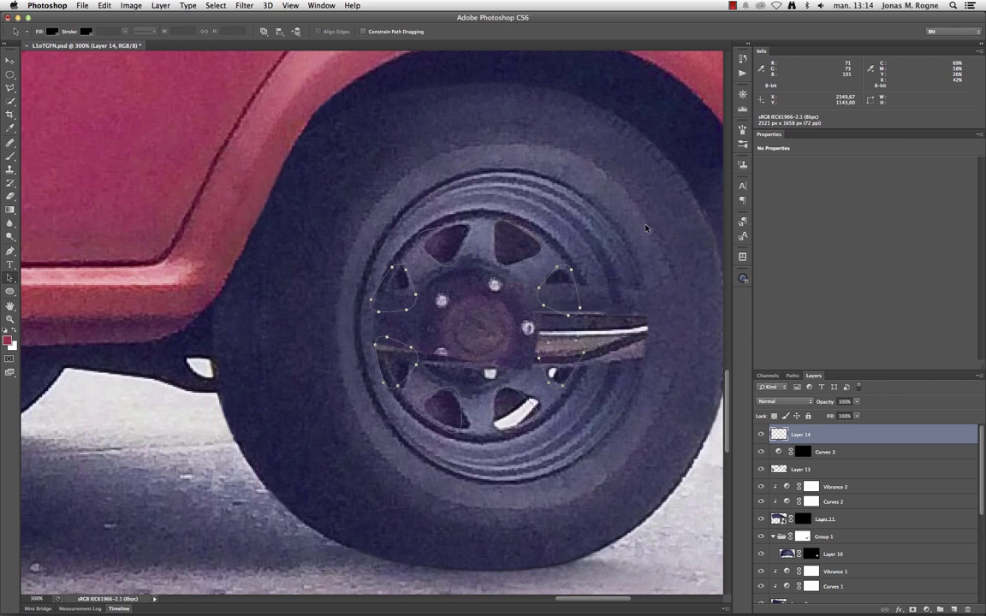
left_click(646, 228)
- Shrink, rotate, skew and distort the lower-left path to follow the spoke opening
key("ctrl+plus")
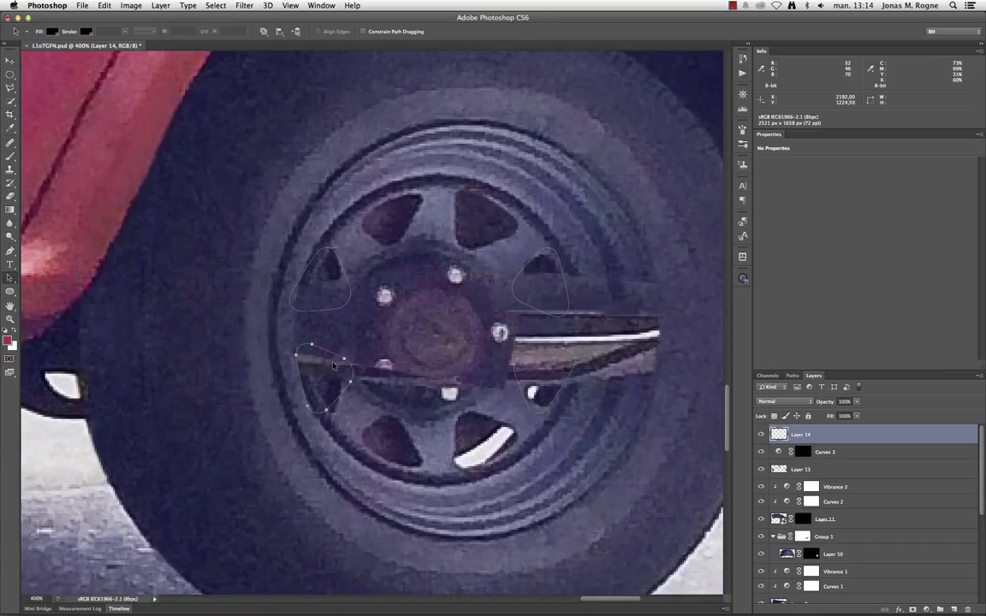
key("ctrl+t")
mouse_move(352, 412)
left_mouse_down()
mouse_move(356, 399)
mouse_move(376, 395)
mouse_move(339, 380)
mouse_move(355, 409)
mouse_move(351, 399)
left_mouse_up()
right_click(299, 322)
left_click(318, 355)
right_click(344, 402)
left_click(374, 435)
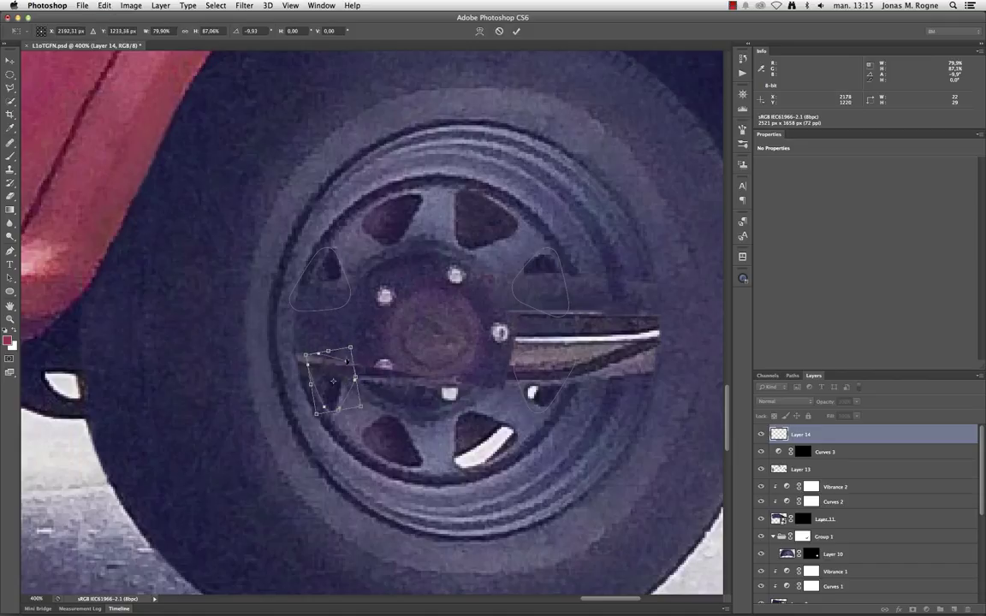
key("Return")
left_click(10, 278)
left_click(52, 261)
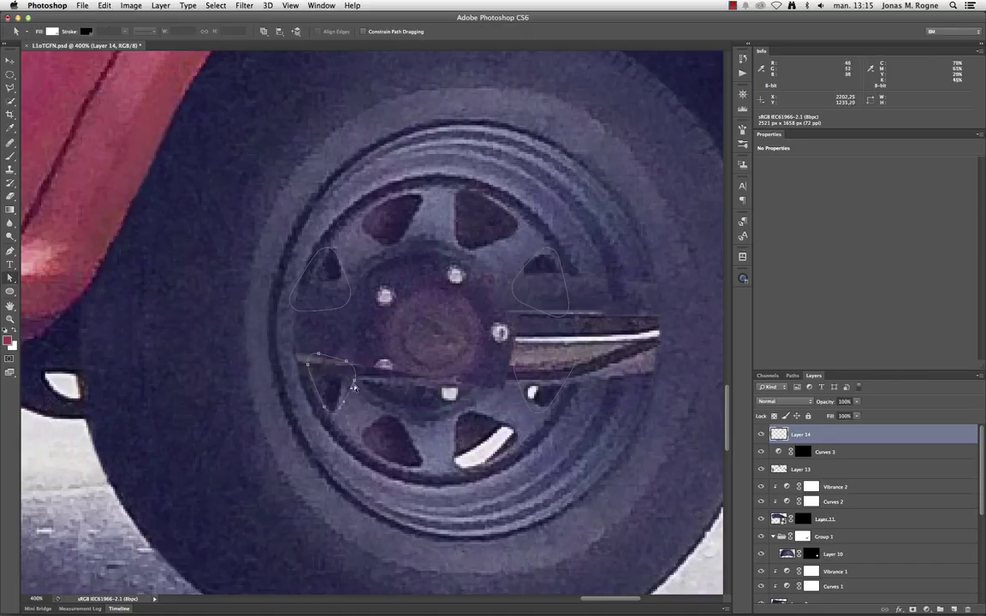
- Drag the lower-left path's anchors to refine its outline
left_click_drag(354, 388, 338, 410)
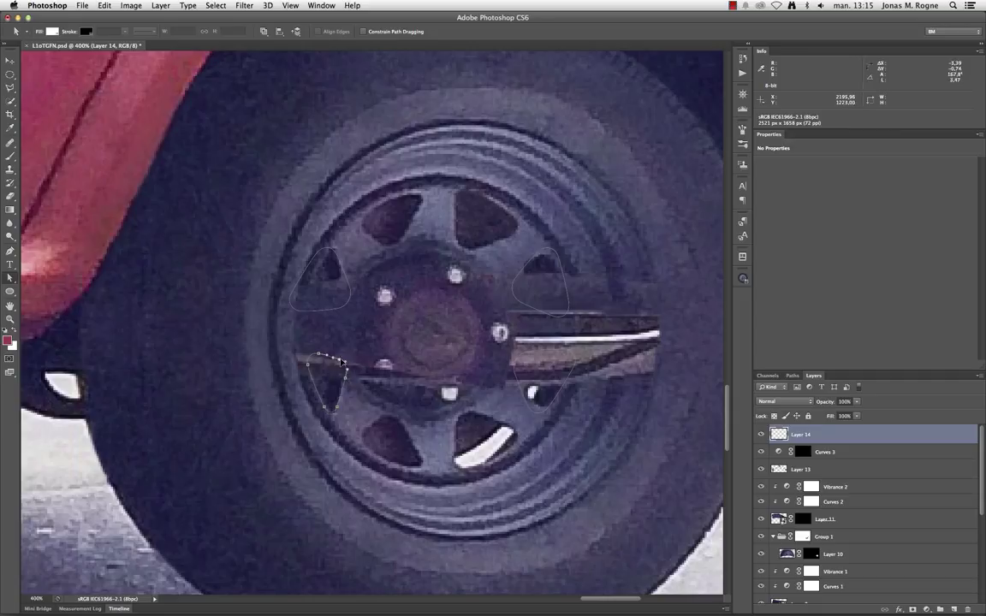
left_click_drag(317, 354, 305, 351)
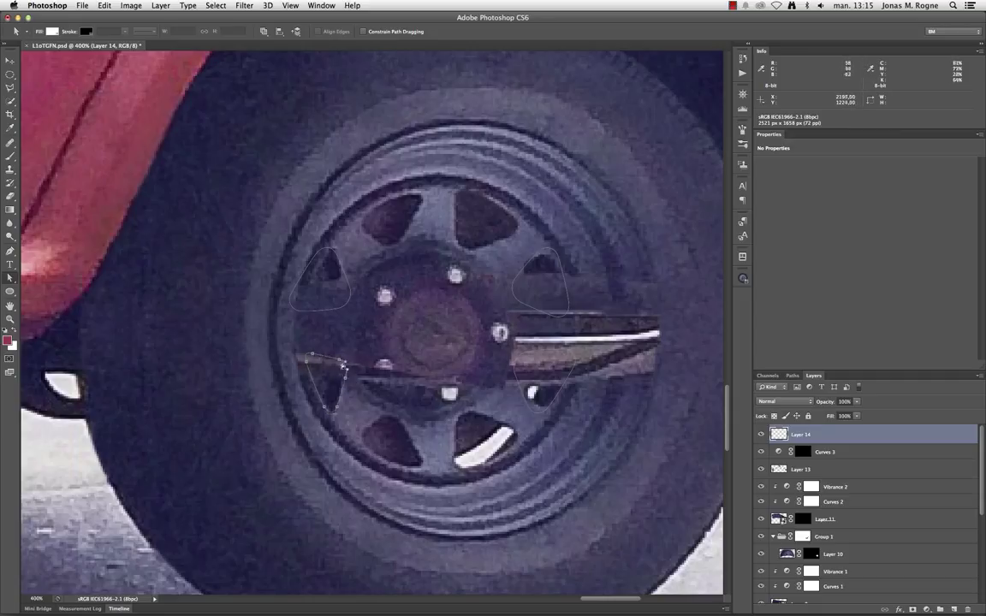
left_click_drag(345, 378, 347, 376)
mouse_move(347, 284)
left_mouse_down()
mouse_move(311, 296)
mouse_move(330, 271)
mouse_move(289, 262)
left_mouse_up()
- Shrink, rotate, skew and distort the upper-left triangle path
key("ctrl+t")
left_click_drag(351, 291, 349, 286)
right_click(335, 288)
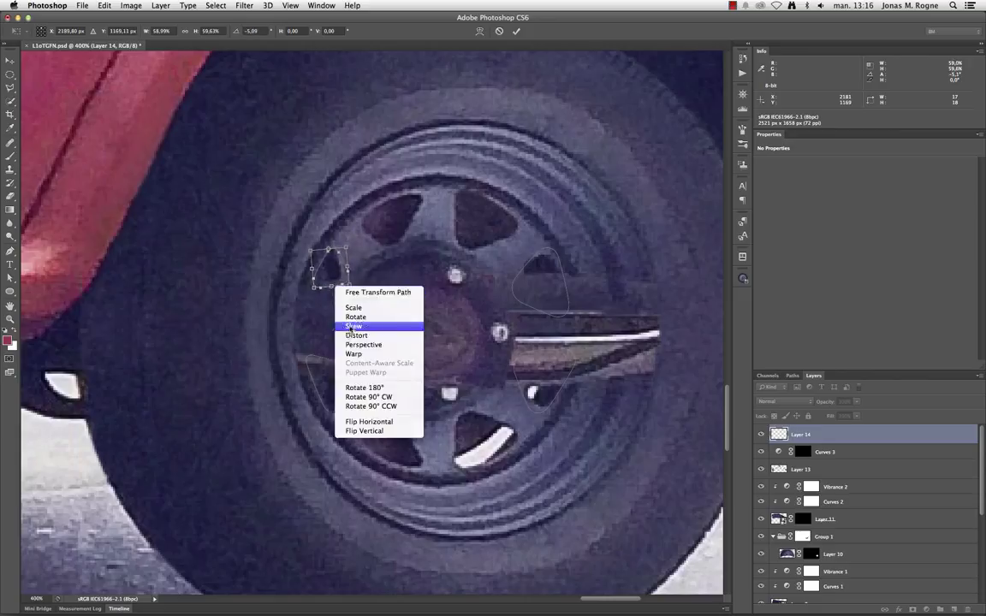
left_click(359, 328)
left_click_drag(329, 249, 332, 249)
right_click(332, 274)
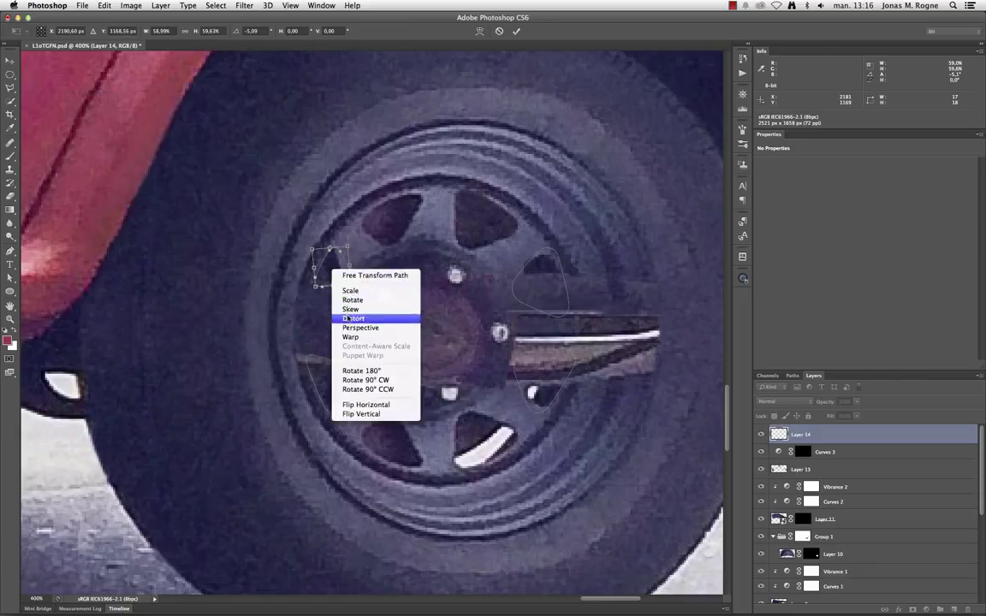
left_click(326, 310)
left_click_drag(351, 288, 311, 295)
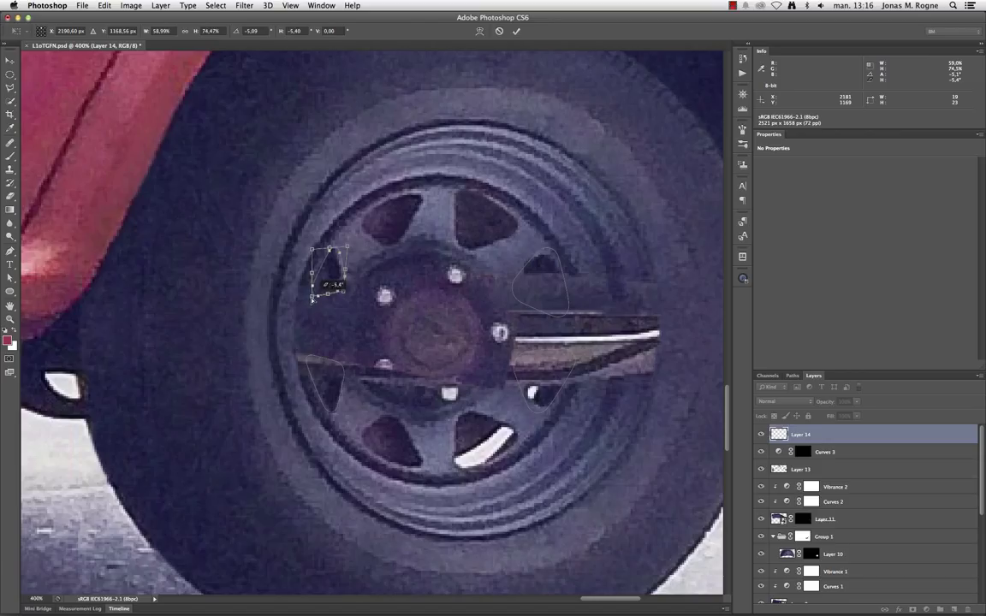
key("Return")
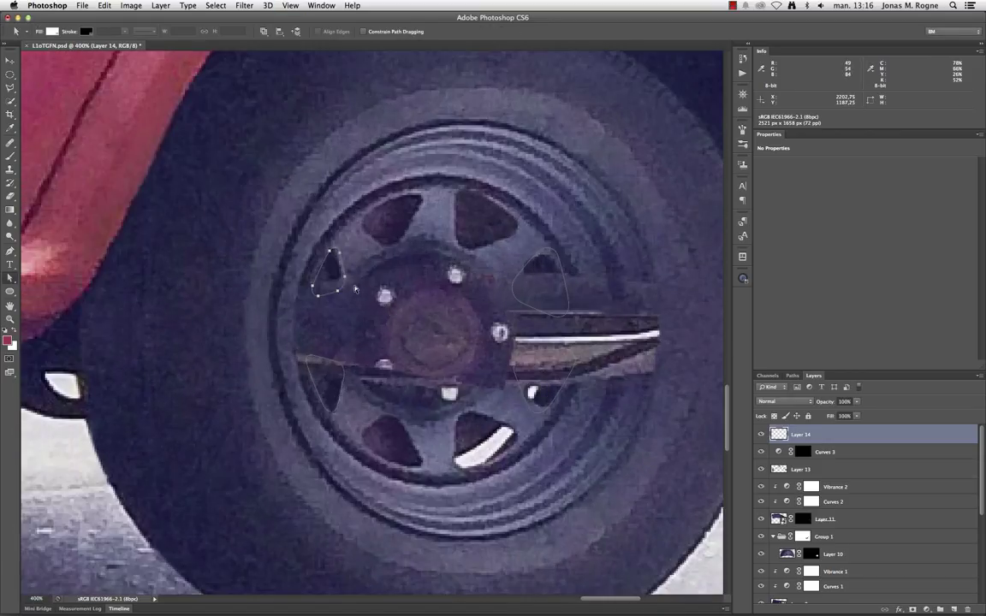
- Resize and rotate the small triangular path to fit the opening
right_click(332, 276)
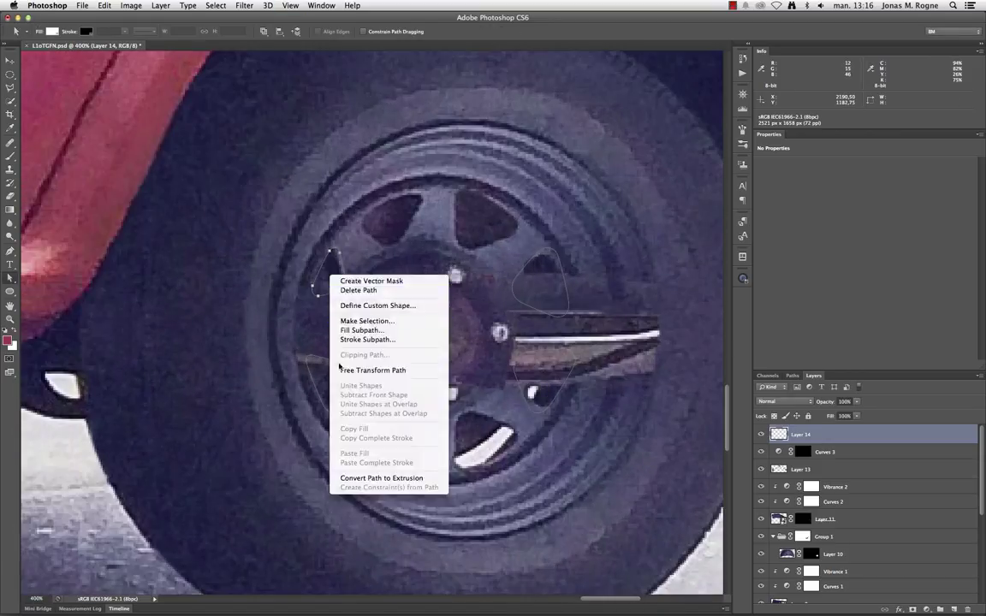
left_click(341, 369)
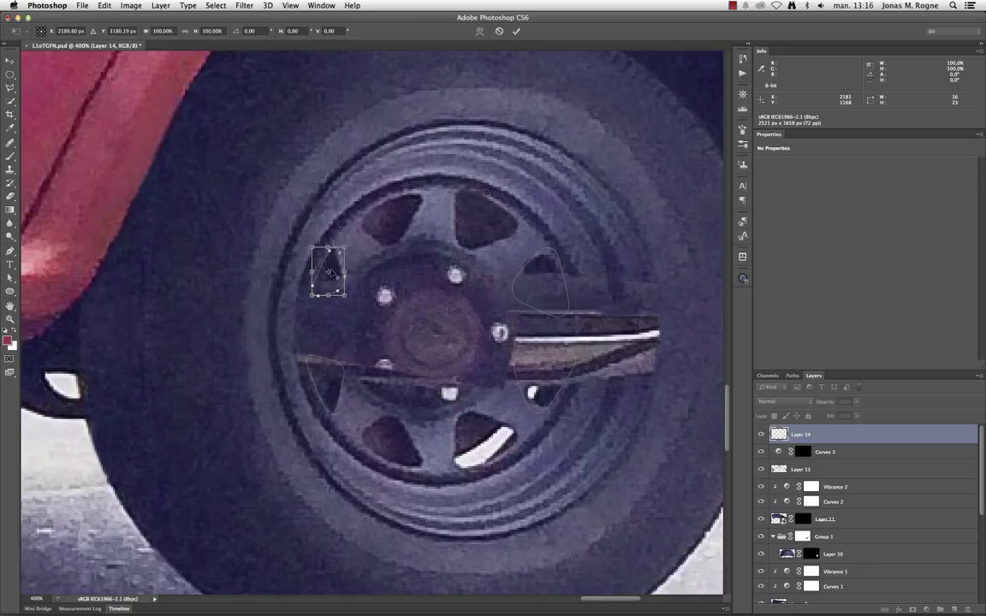
left_click_drag(312, 248, 313, 245)
mouse_move(348, 298)
left_mouse_down()
mouse_move(374, 288)
mouse_move(368, 276)
left_mouse_up()
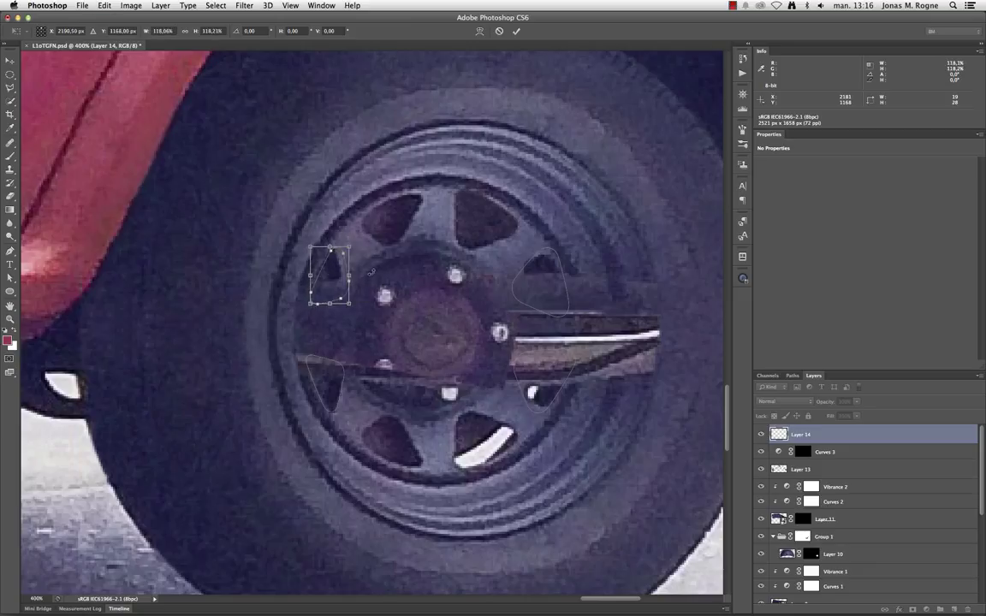
key("Return")
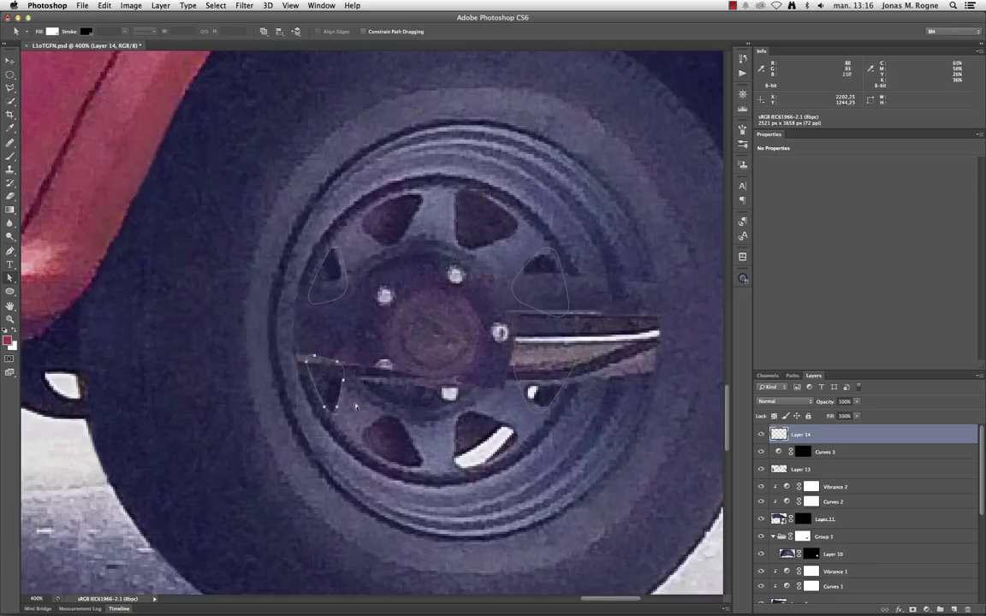
- Enlarge the lower-left path slightly and bend its curve near the top anchor
left_click(309, 354)
key("ctrl+t")
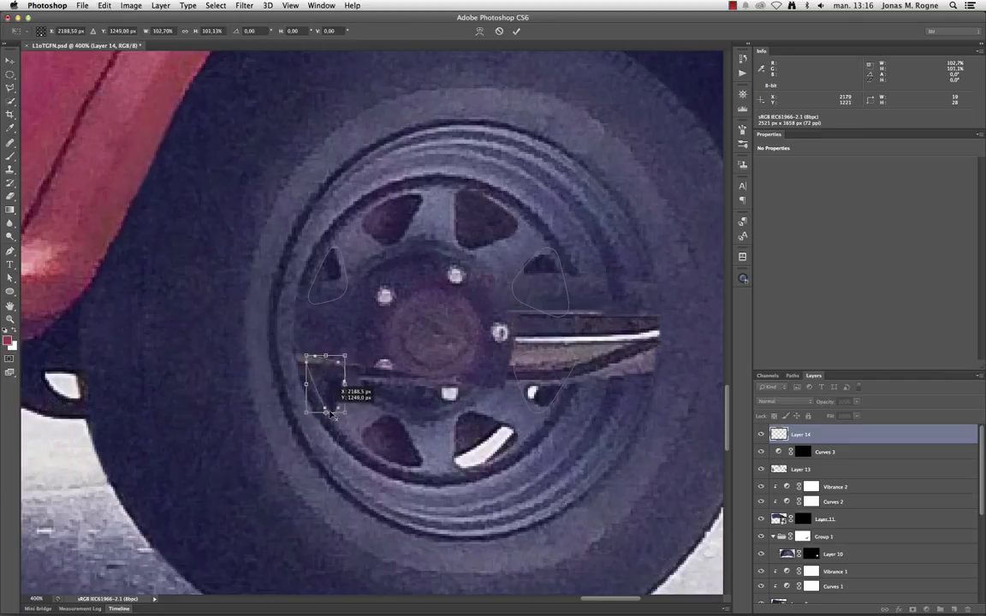
left_click_drag(344, 354, 350, 351)
key("Return")
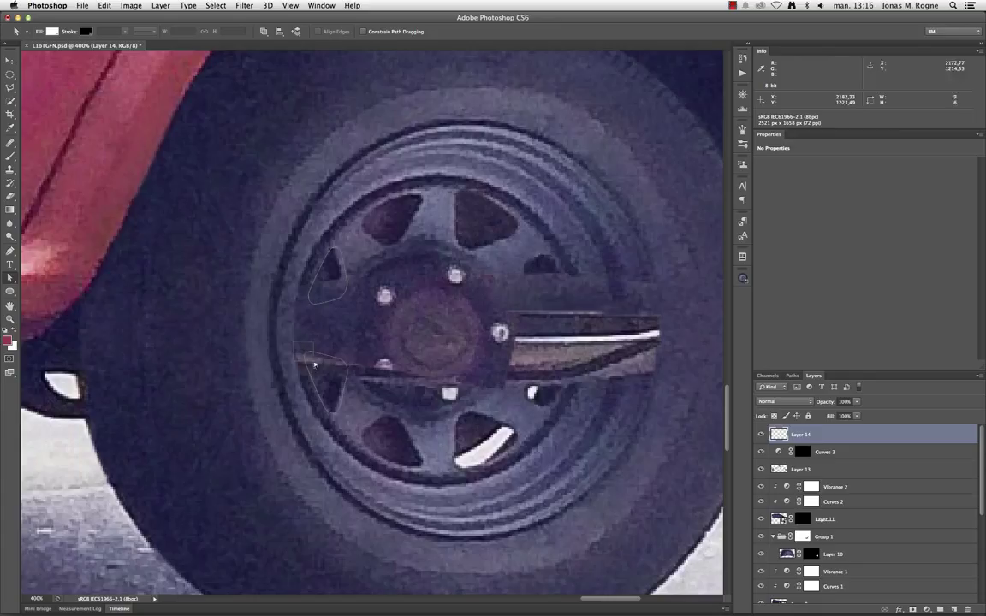
left_click(11, 250)
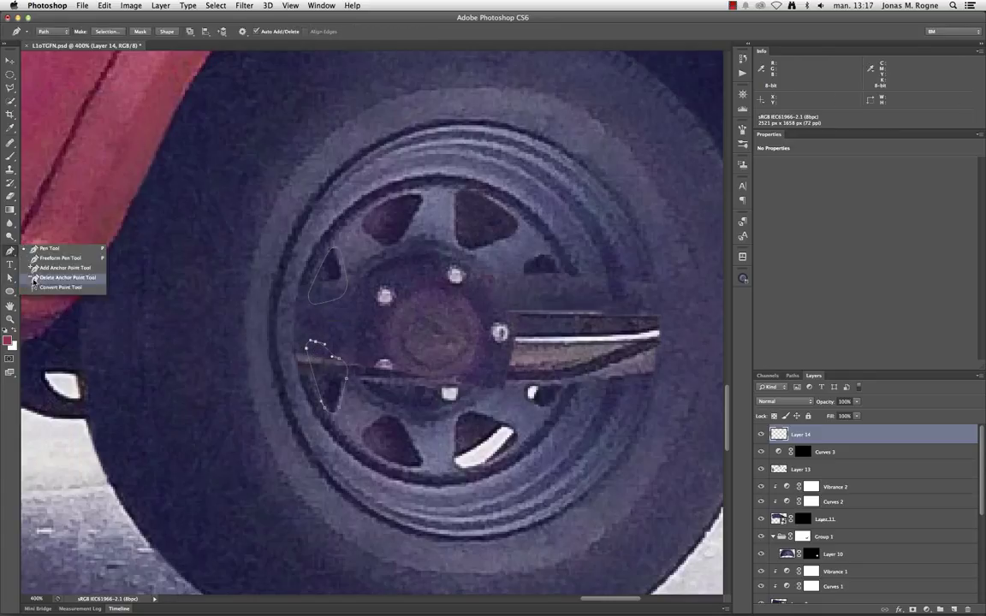
left_click(51, 287)
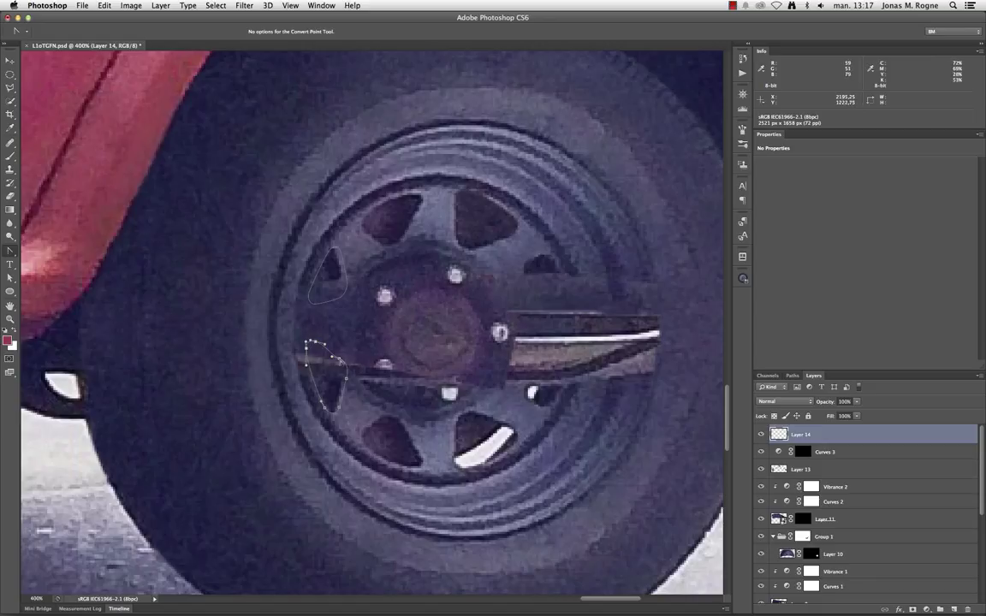
left_click_drag(338, 357, 338, 408)
- Flip a path vertically and move it up onto the upper-left spoke opening
key("super+0")
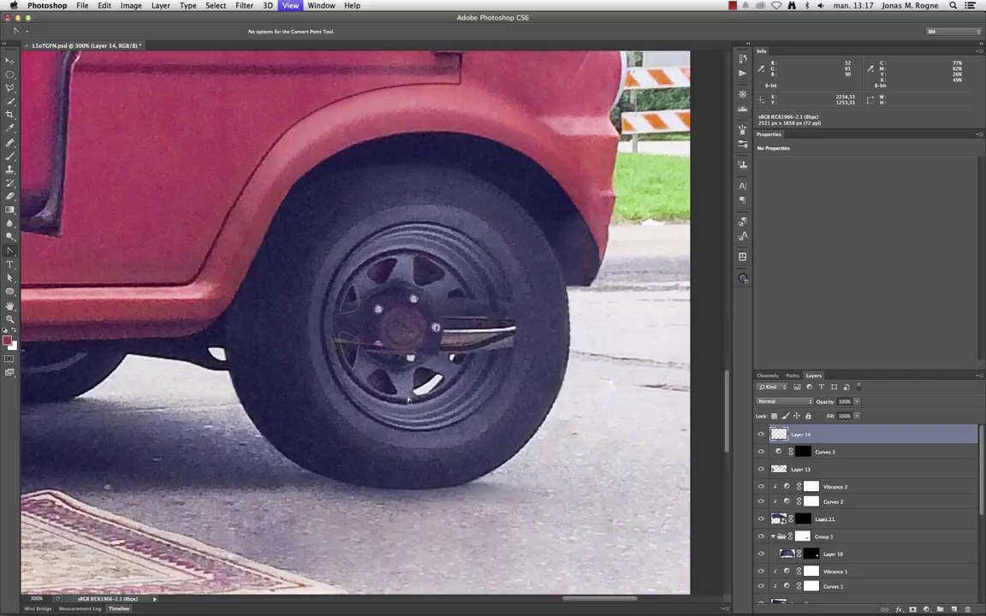
scroll(379, 363, "up", 3)
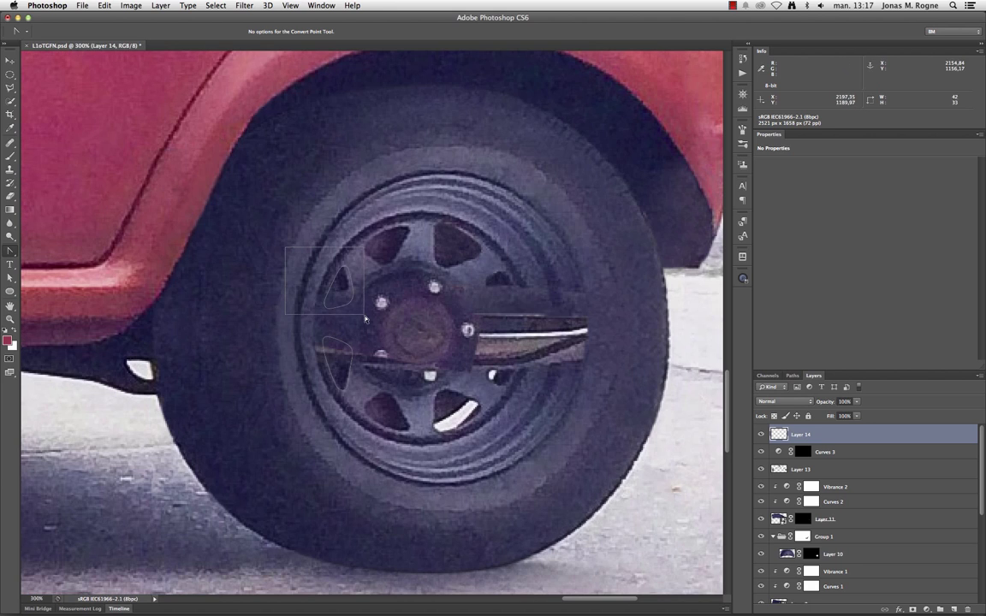
right_click(350, 365)
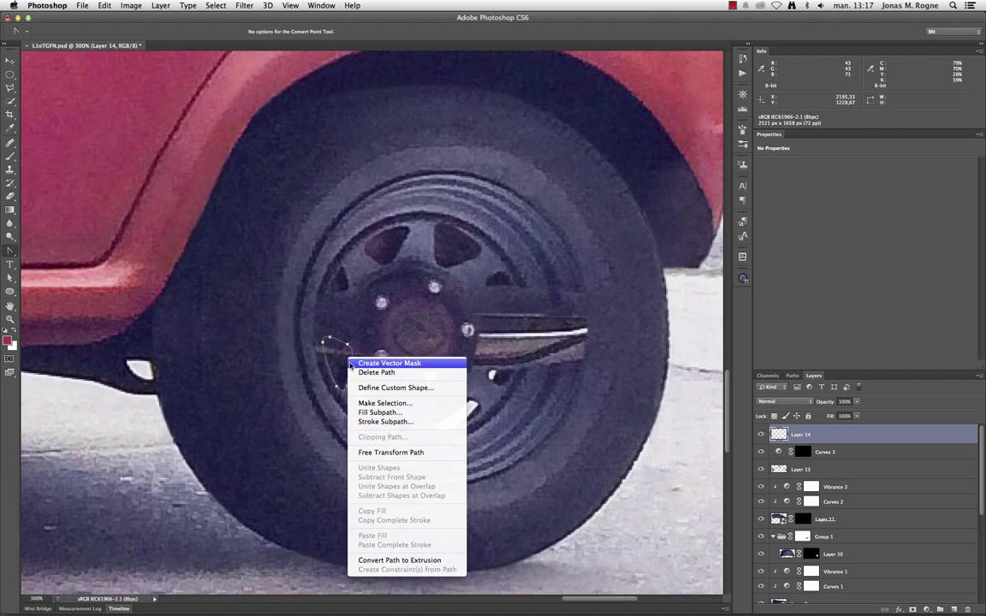
left_click(390, 451)
right_click(335, 295)
left_click(363, 505)
left_click_drag(339, 353, 339, 284)
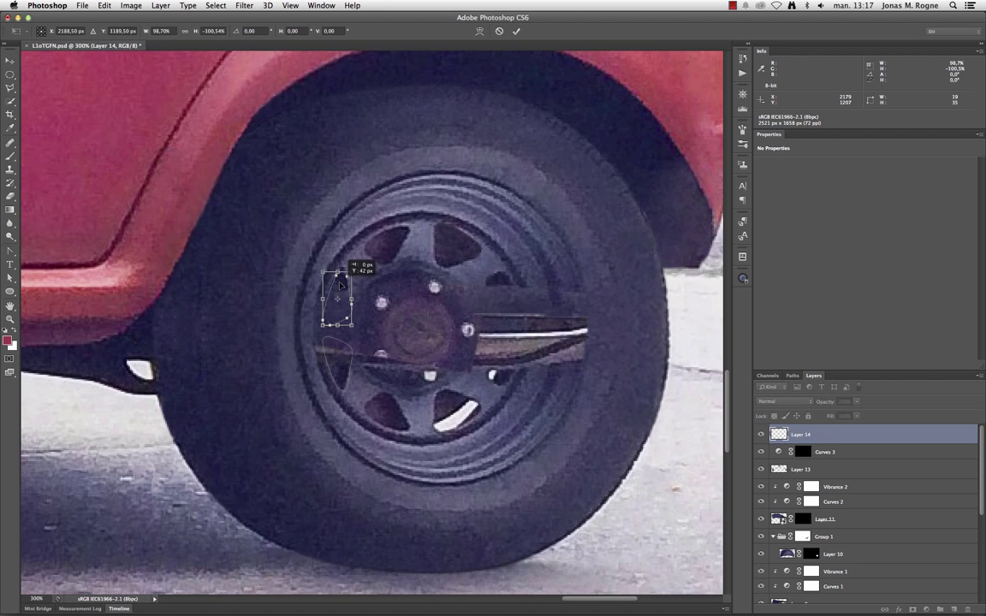
key("Return")
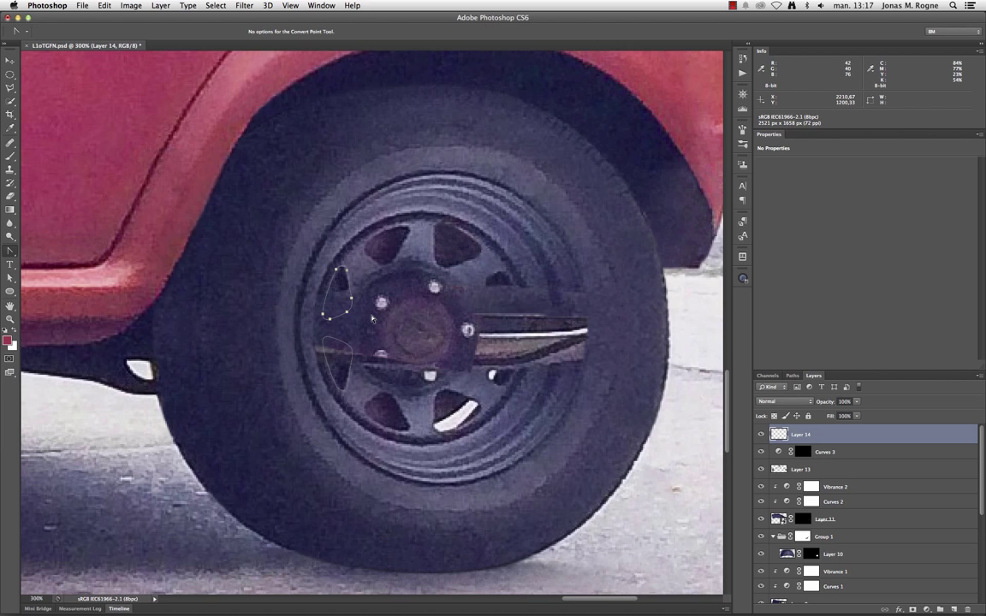
- Select the lower small path shape with the Path Selection tool
left_click(10, 250)
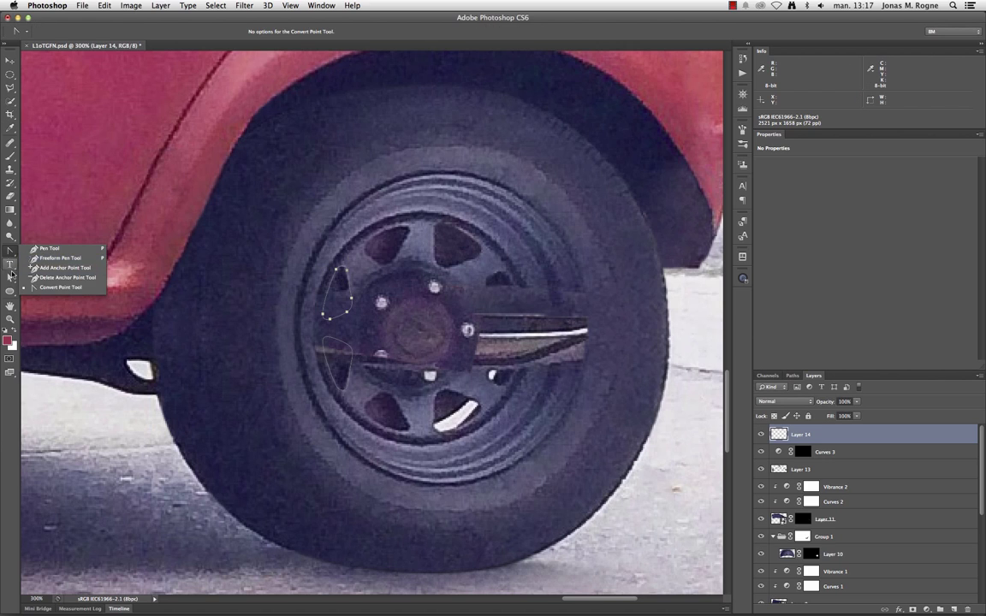
left_click(11, 278)
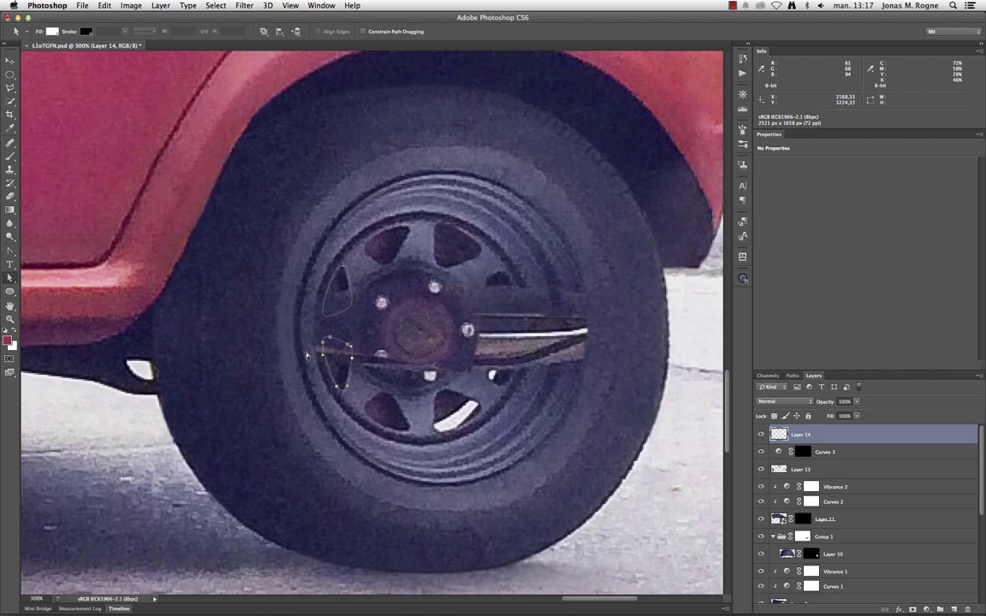
left_click(337, 349)
- Move both small paths to the wheel's right side and flip them horizontally
left_click_drag(317, 261, 396, 440)
left_click_drag(345, 312, 513, 310)
right_click(513, 311)
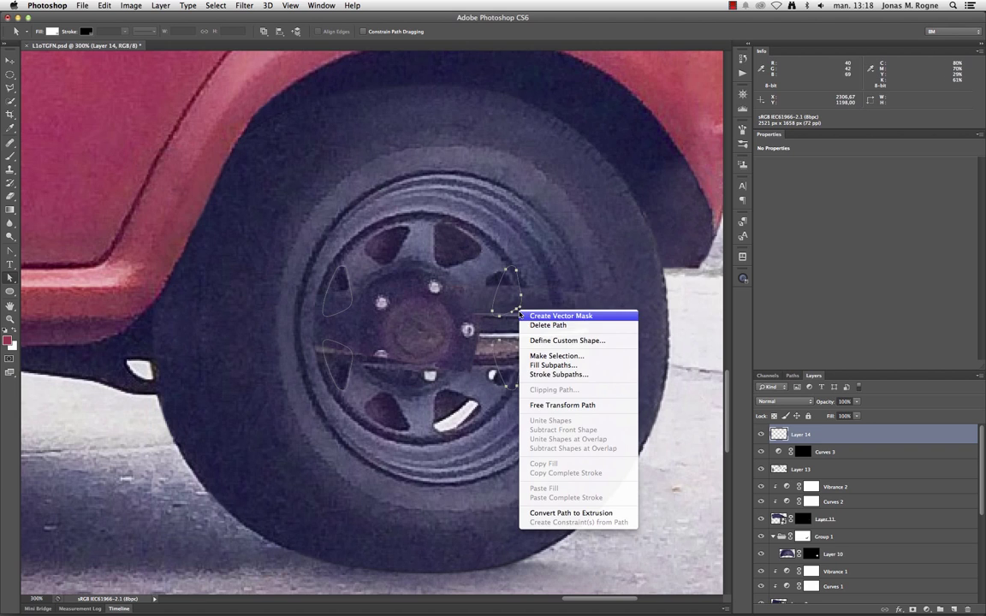
left_click(568, 405)
right_click(511, 332)
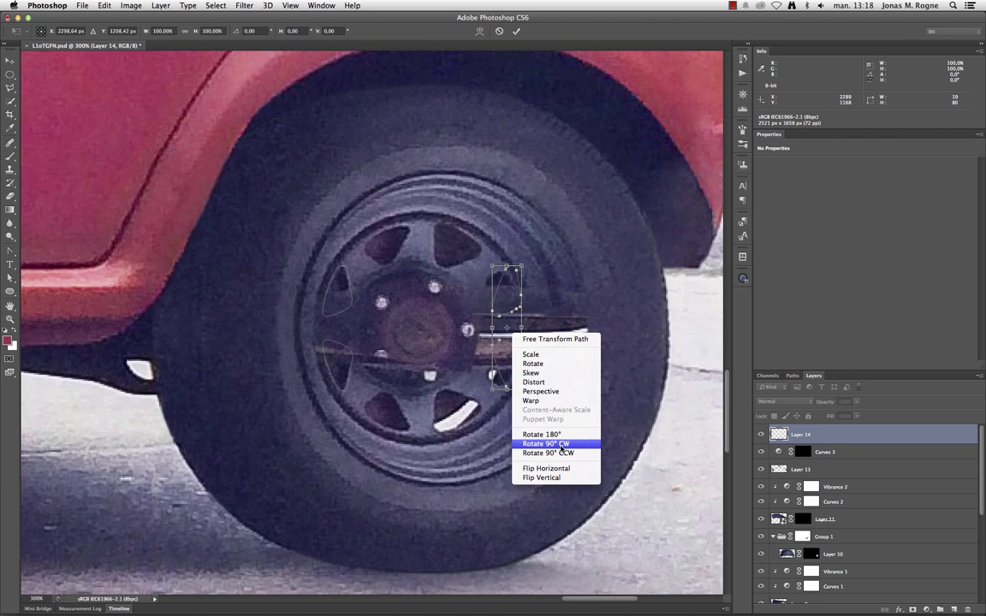
left_click(546, 467)
- Move, widen and shorten the mirrored outline to fit the right spoke gap
mouse_move(509, 357)
left_mouse_down()
mouse_move(584, 354)
mouse_move(506, 349)
left_mouse_up()
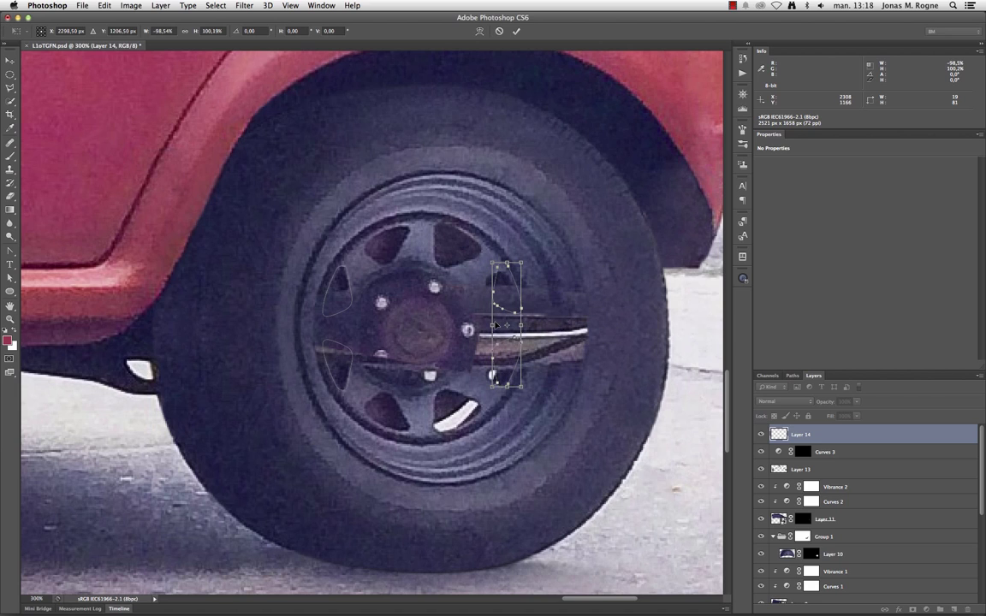
left_click_drag(488, 324, 484, 324)
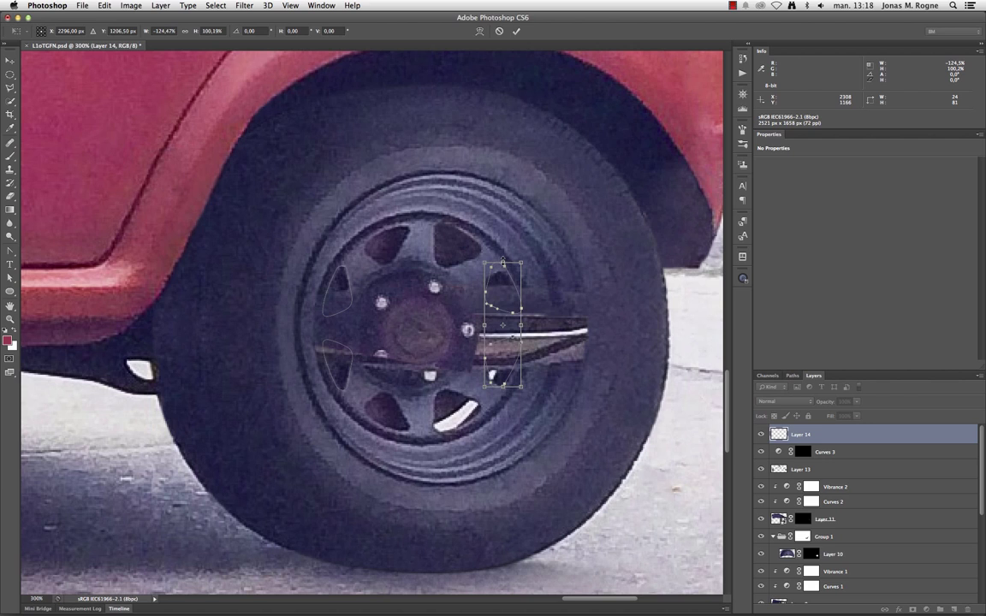
left_click_drag(503, 261, 504, 274)
key("Return")
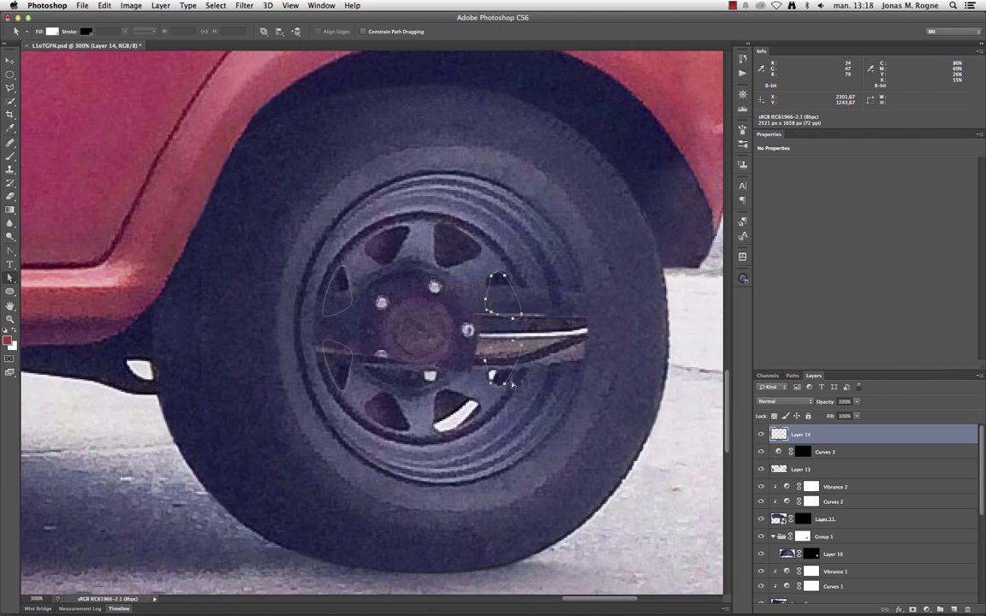
key("ctrl+t")
key("Return")
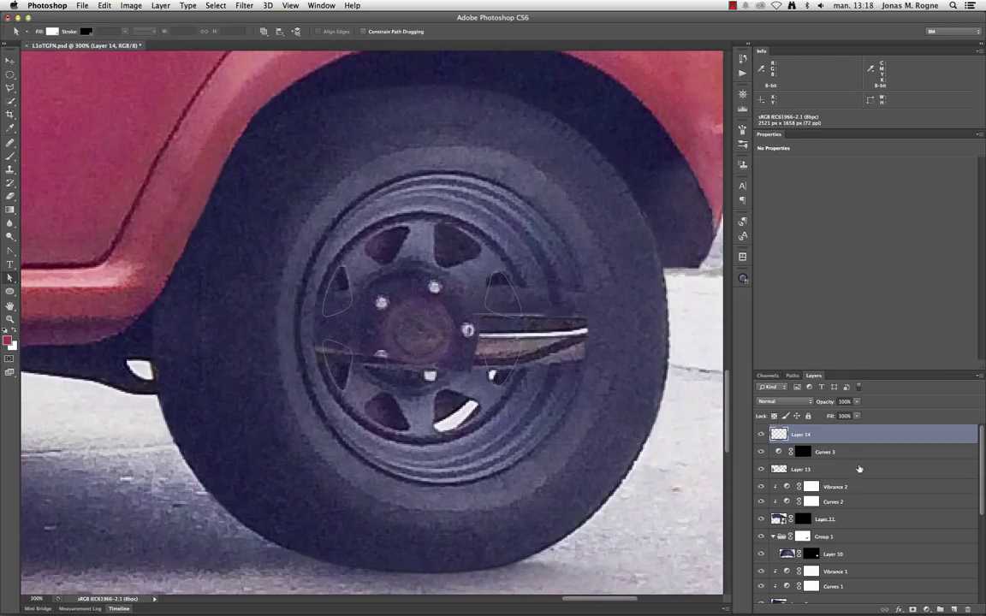
key("ctrl+0")
scroll(340, 322, "up", 3)
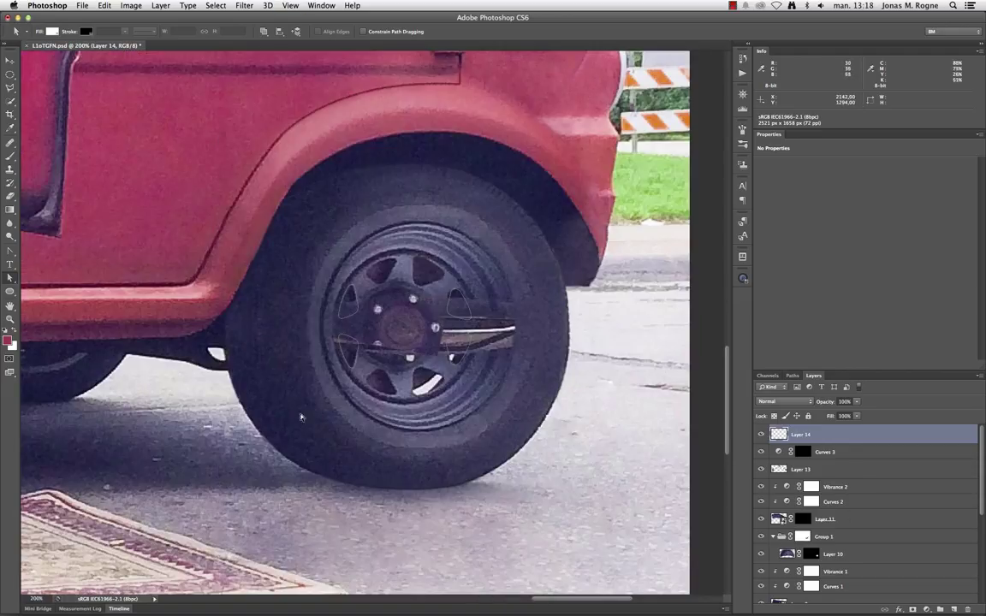
- Copy a small tyre patch into a new document of the same size
key("m")
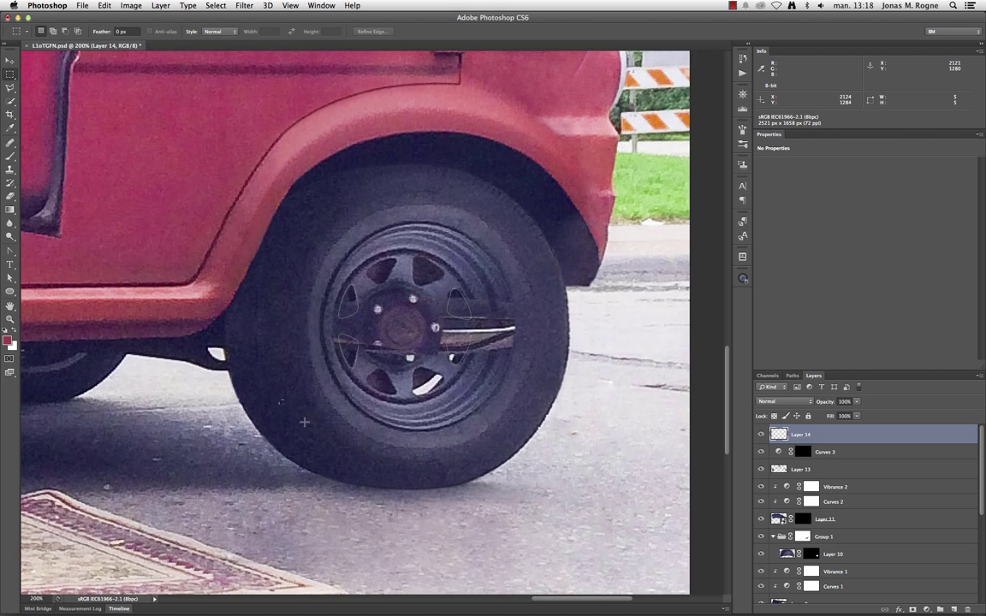
left_click_drag(278, 400, 327, 447)
key("ctrl+c")
key("ctrl+n")
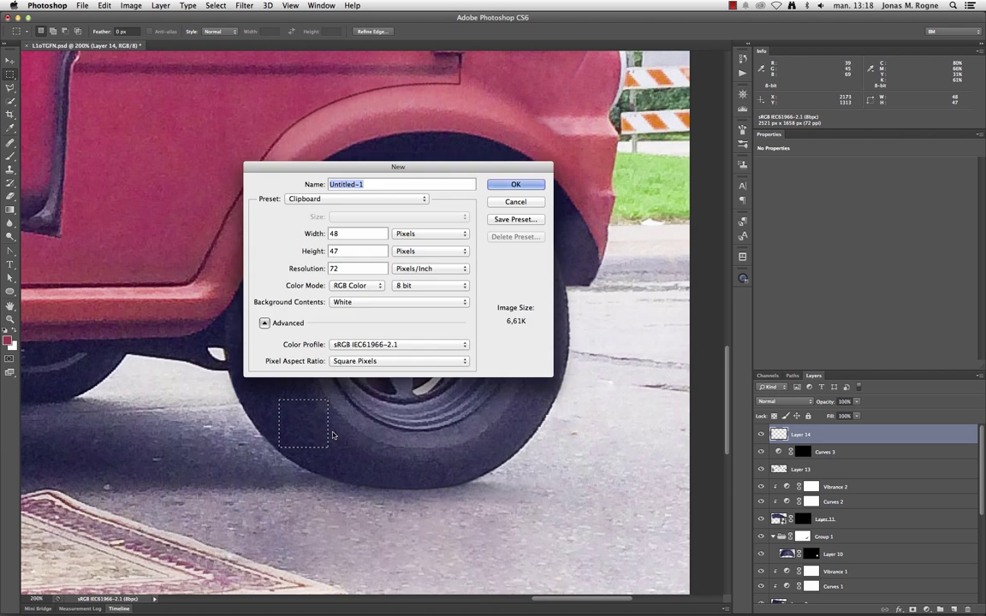
key("Return")
key("ctrl+v")
key("ctrl+plus")
key("ctrl+plus")
- Apply High Pass radius 1.7 and an Offset filter to the tyre patch
left_click(244, 5)
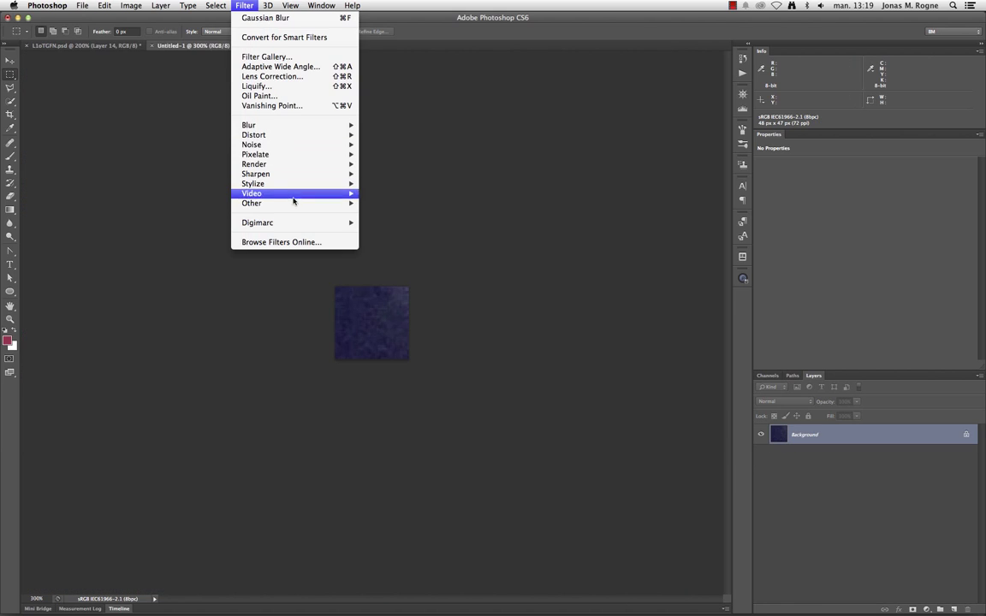
left_click(381, 213)
mouse_move(710, 309)
left_mouse_down()
mouse_move(691, 311)
mouse_move(704, 312)
left_mouse_up()
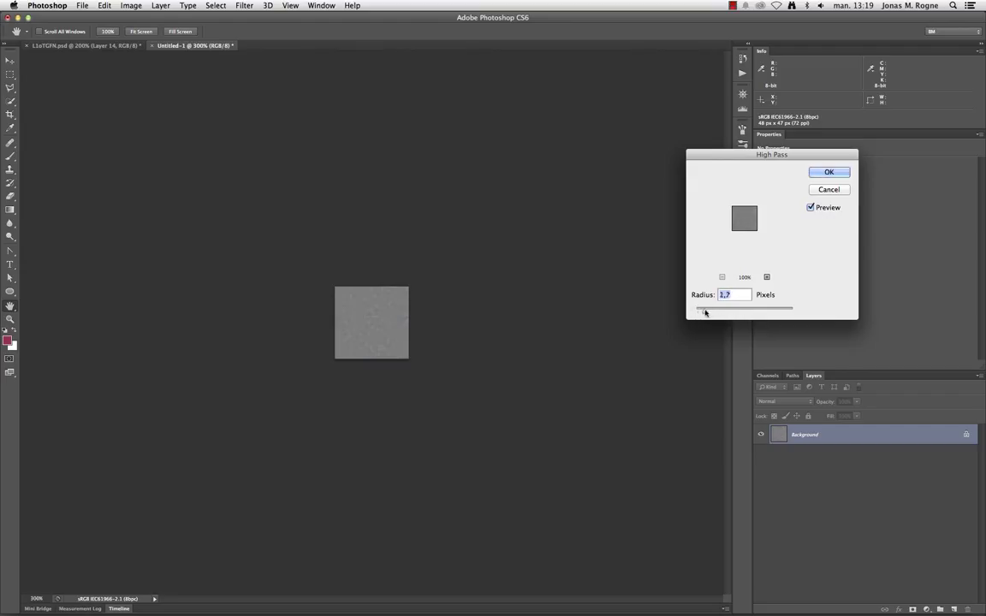
key("Return")
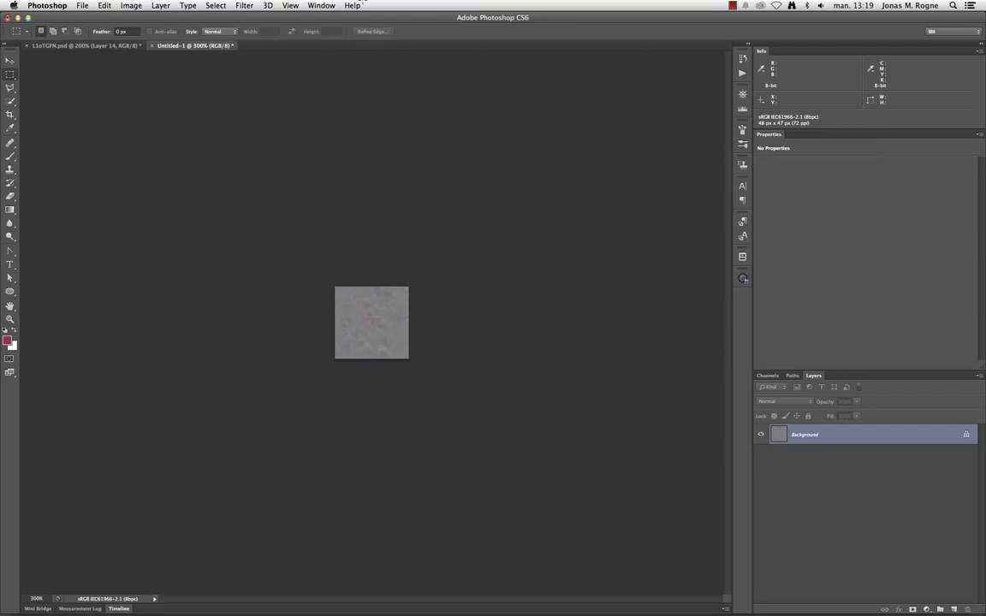
left_click(243, 5)
left_click(342, 224)
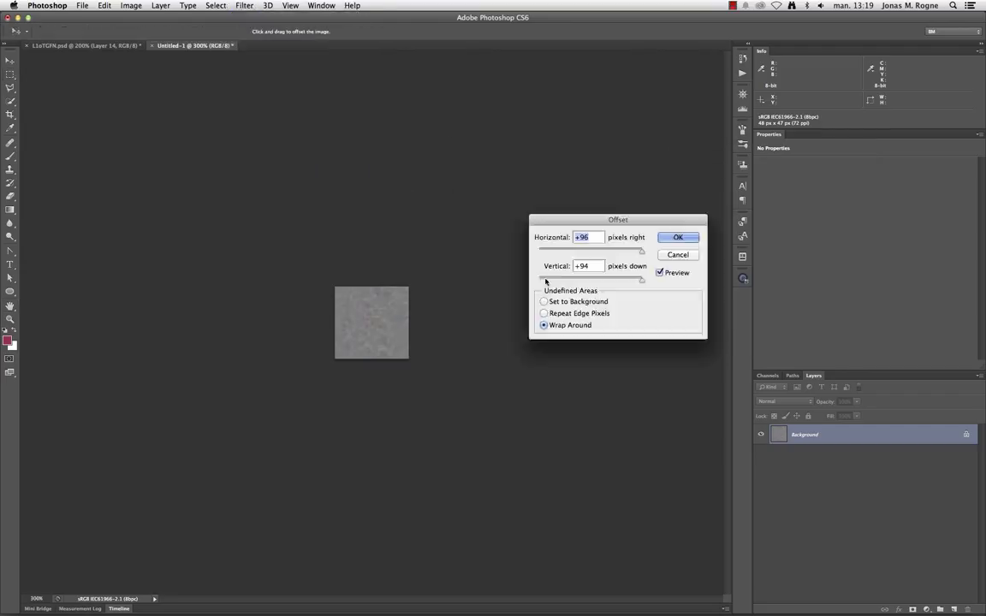
left_click_drag(641, 249, 591, 249)
left_click_drag(641, 280, 590, 280)
key("Return")
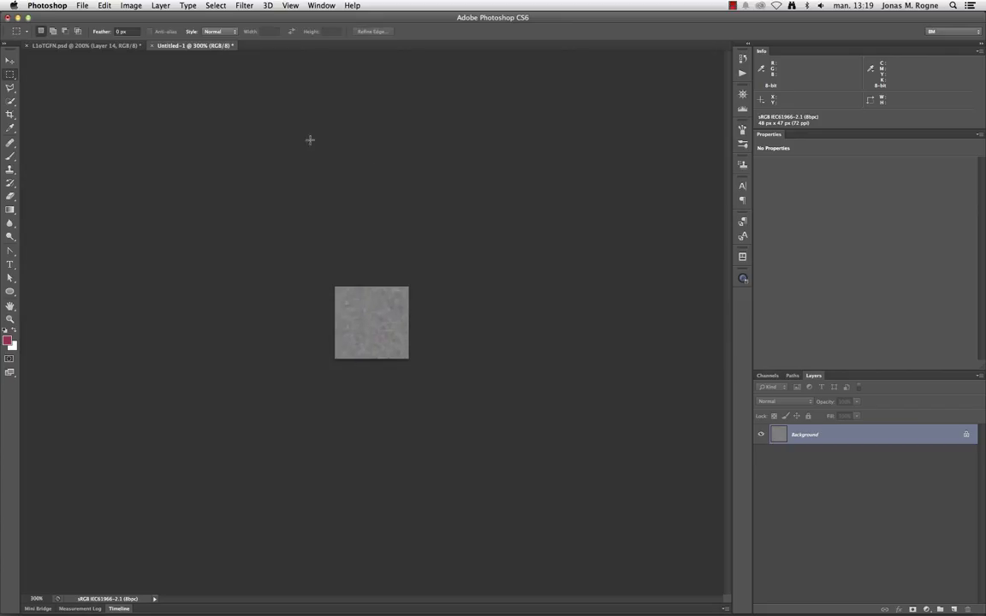
- Define the patch as a pattern named 'car' and close the document unsaved
left_click(104, 5)
left_click(129, 281)
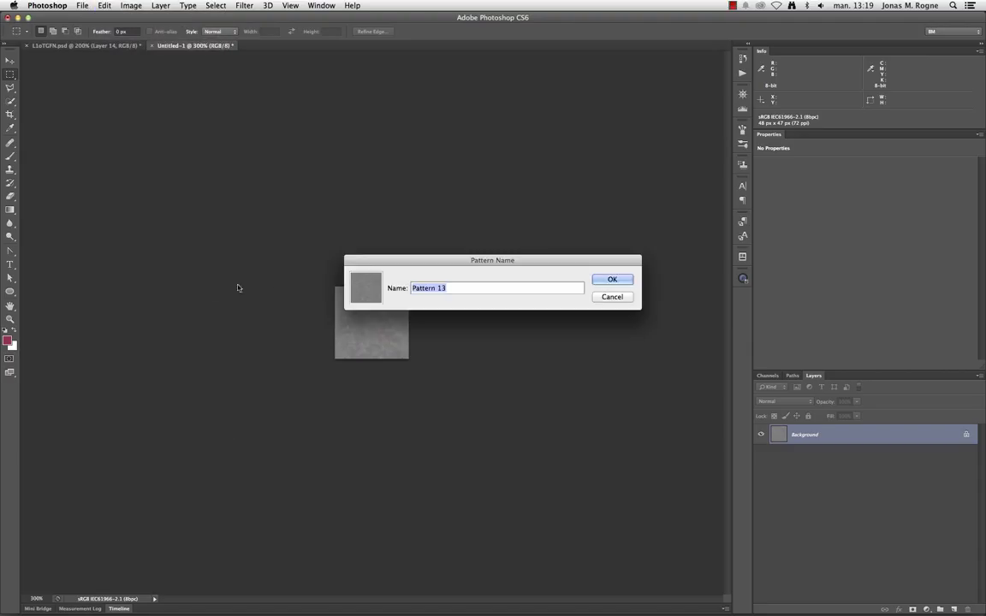
type("car")
key("Return")
key("super+w")
left_click(453, 204)
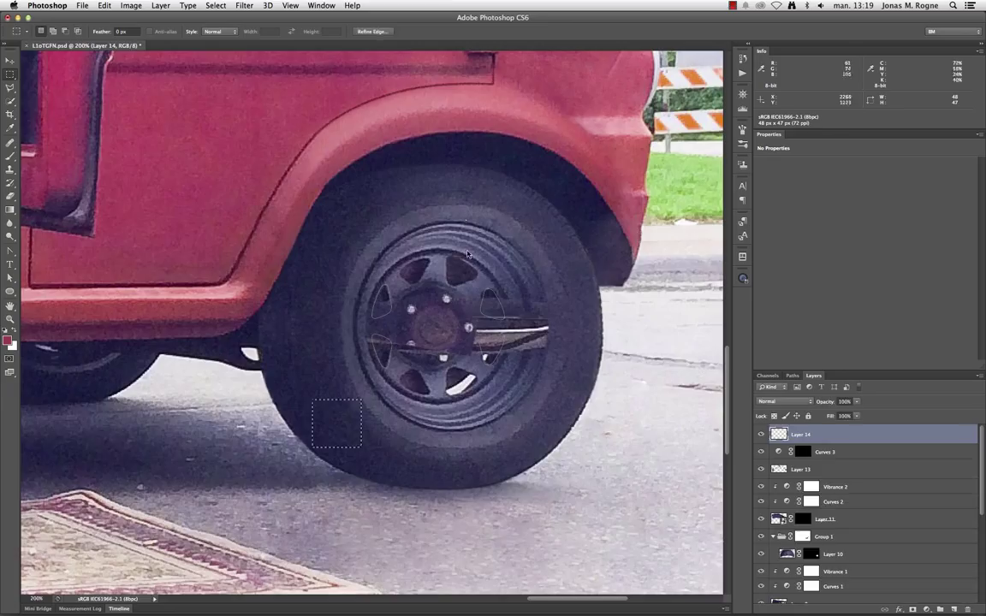
- Sample the wheel's grey and paint over the chrome stripe right of the hub, shrinking the brush to 15 px
key("ctrl+plus")
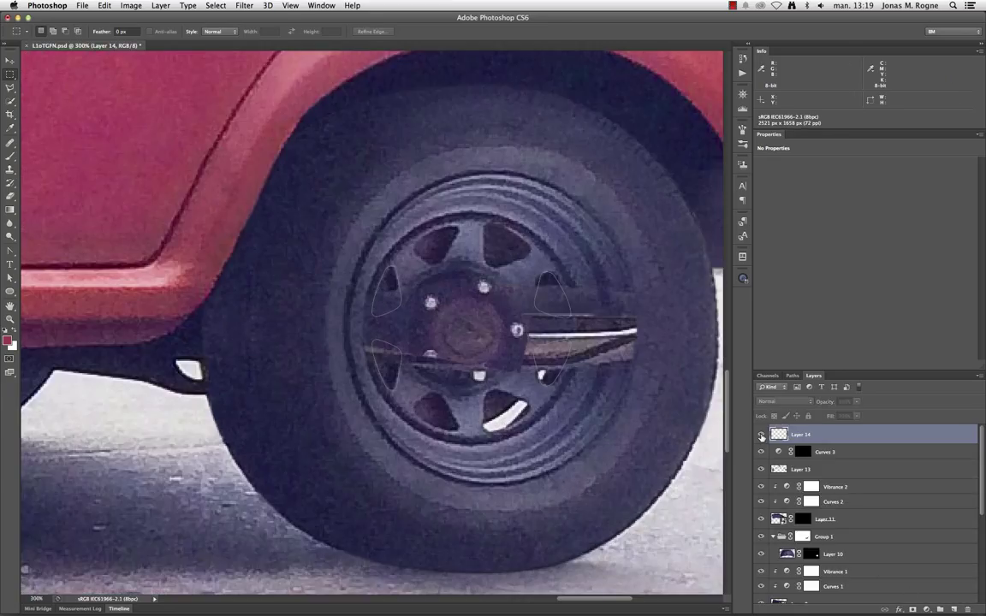
key("b")
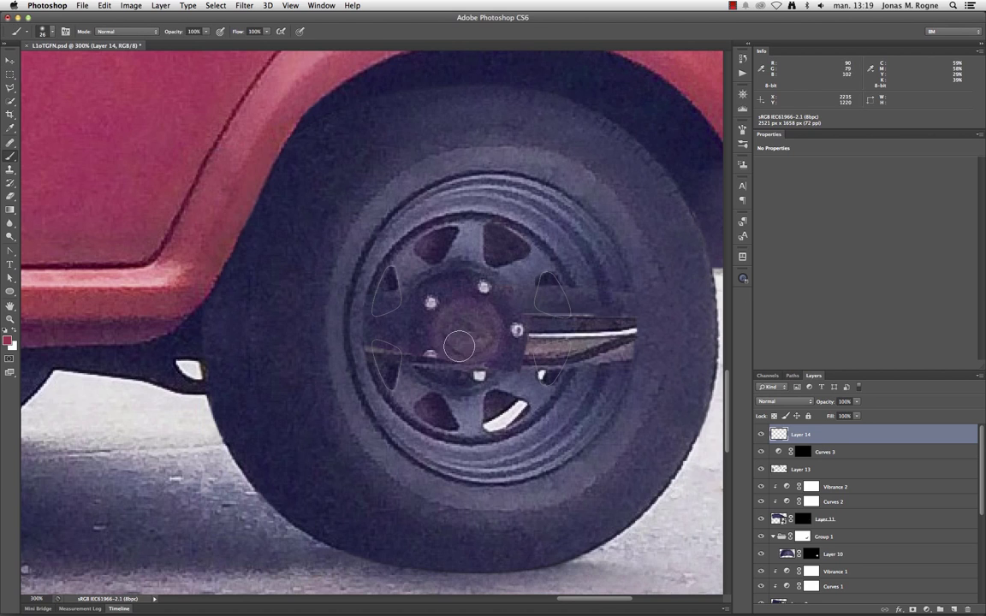
left_click(472, 344, "alt")
mouse_move(518, 329)
left_mouse_down()
mouse_move(554, 319)
mouse_move(542, 347)
mouse_move(616, 313)
mouse_move(582, 341)
left_mouse_up()
right_click(554, 318)
key("Escape")
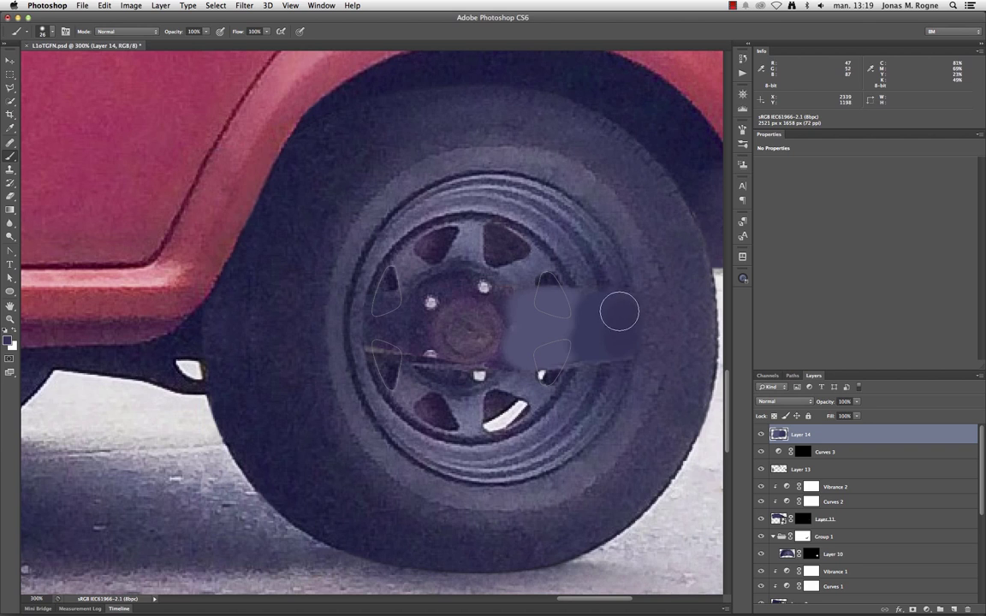
right_click(629, 344)
left_click_drag(646, 365, 642, 365)
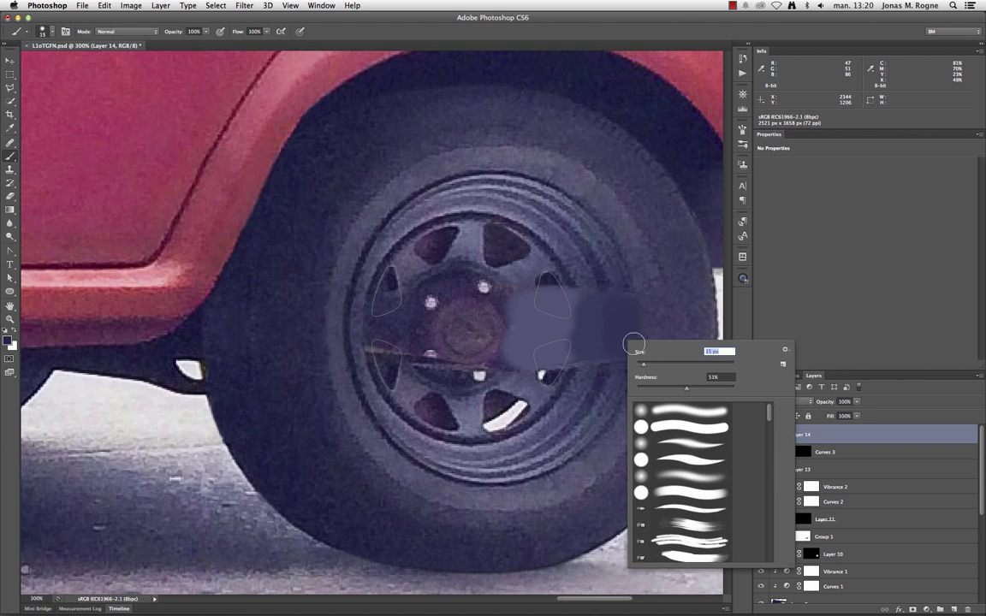
key("Return")
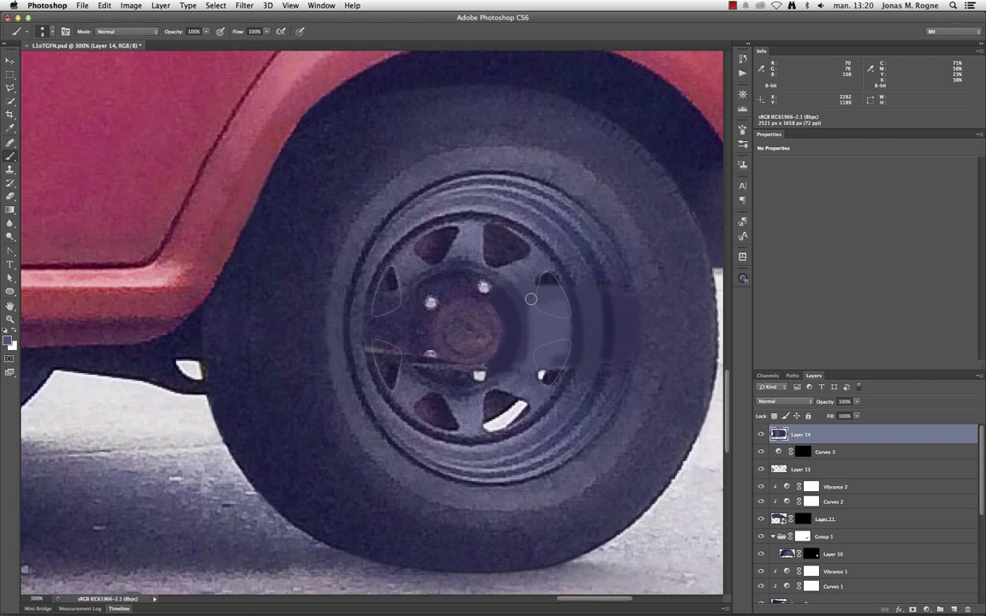
right_click(505, 299)
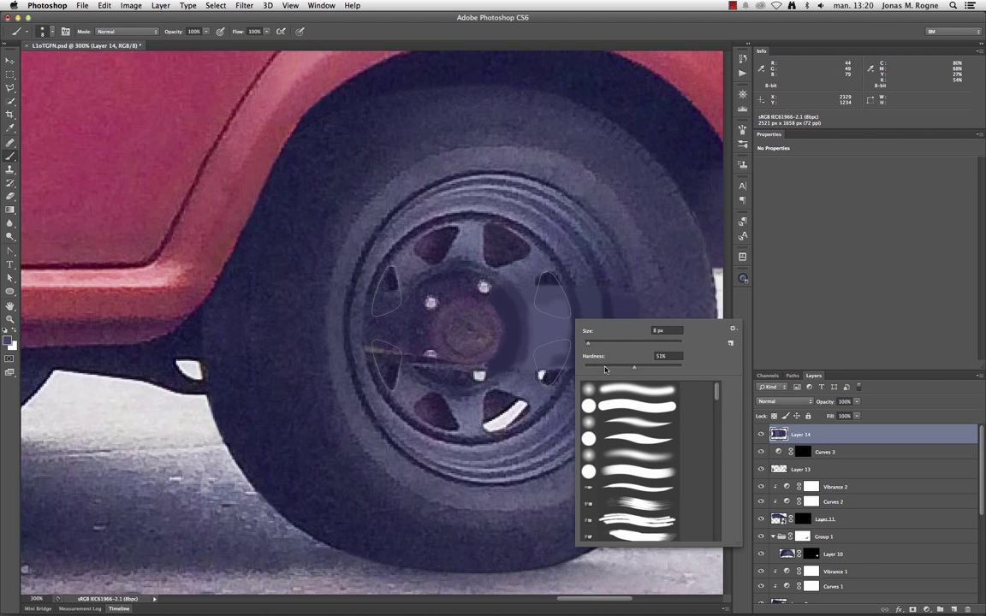
type("10")
key("Return")
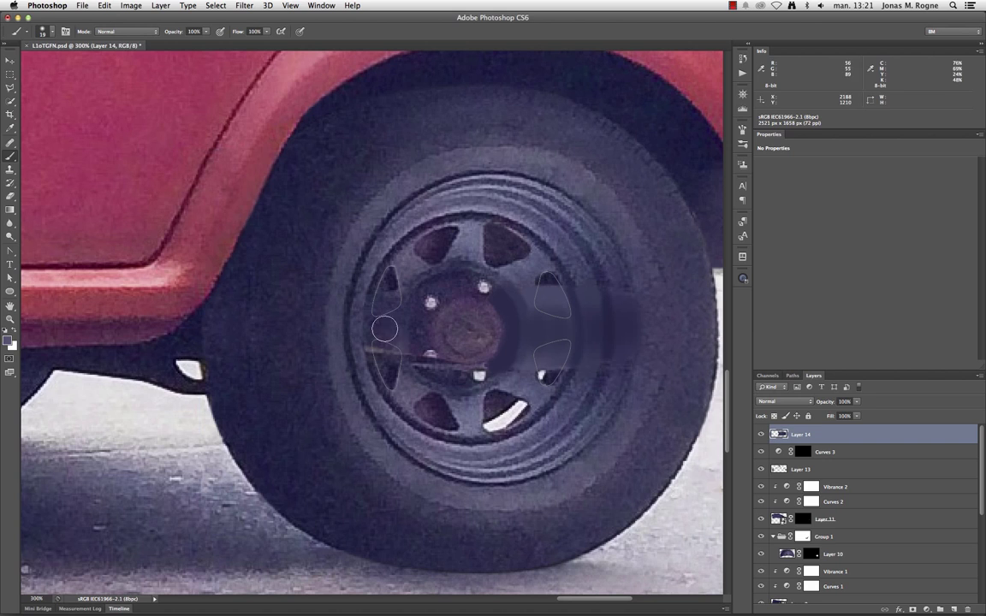
left_click(381, 340)
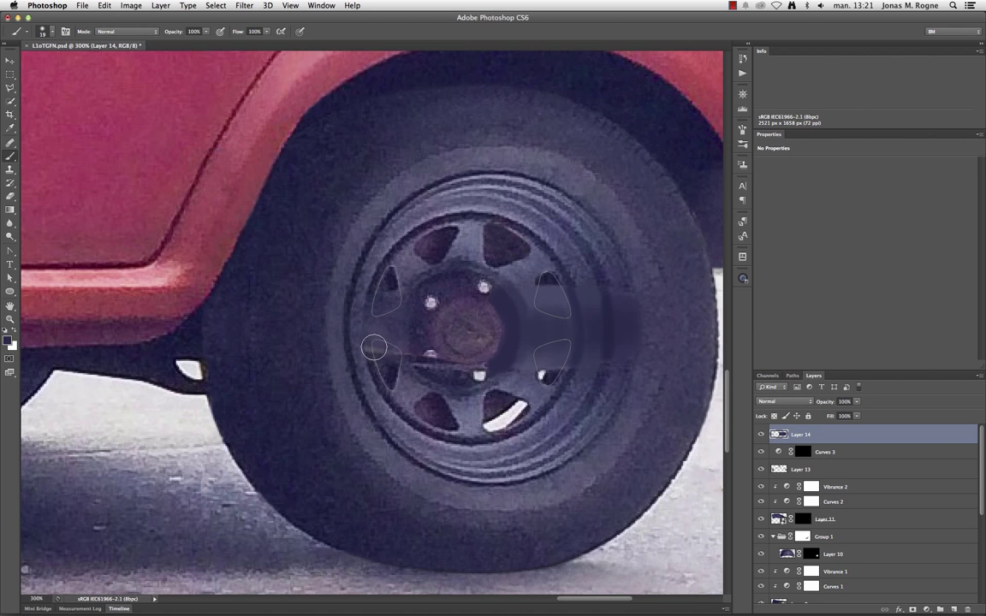
right_click(374, 347)
left_click_drag(356, 344, 334, 332)
key("Return")
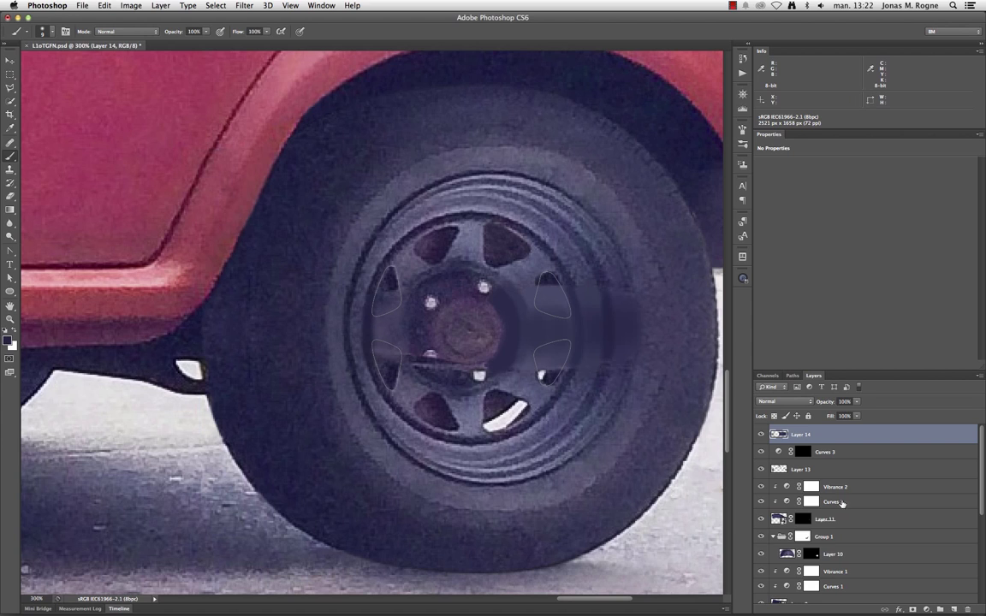
- Mask Layer 14 with the spoke-gap outlines, set to subtract so they cut holes
left_click(912, 610)
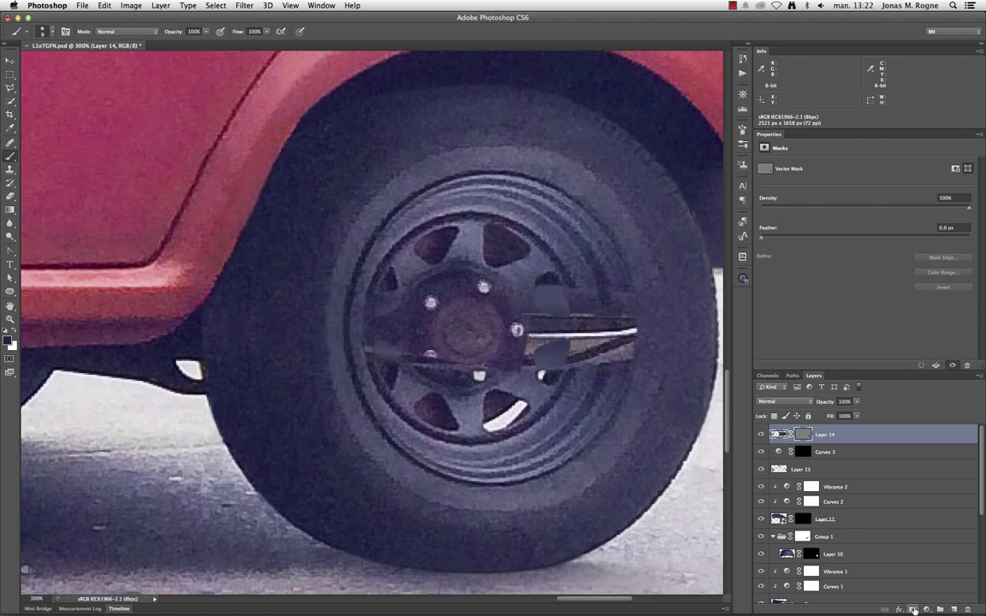
key("a")
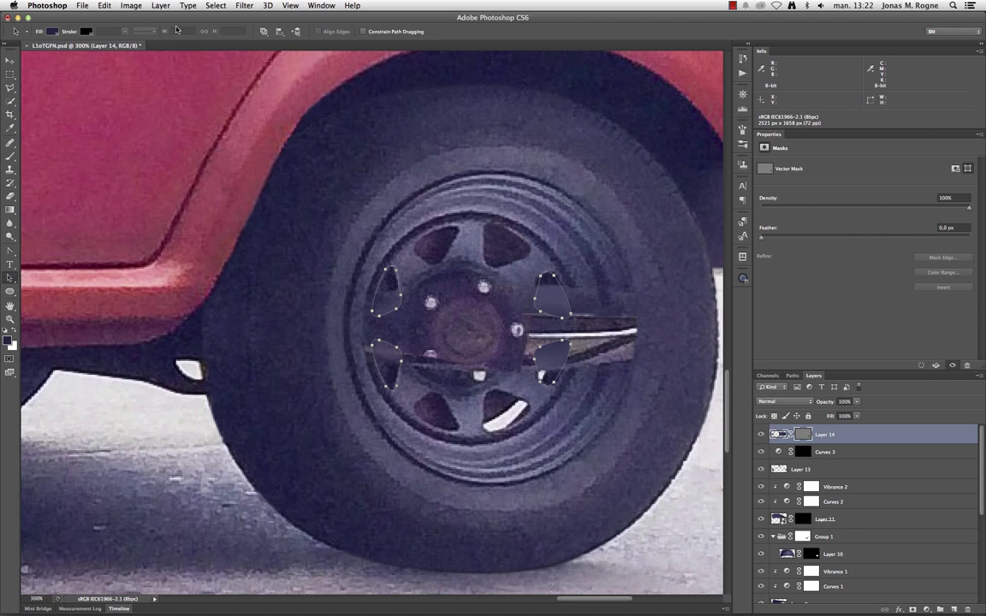
left_click(263, 31)
left_click(304, 54)
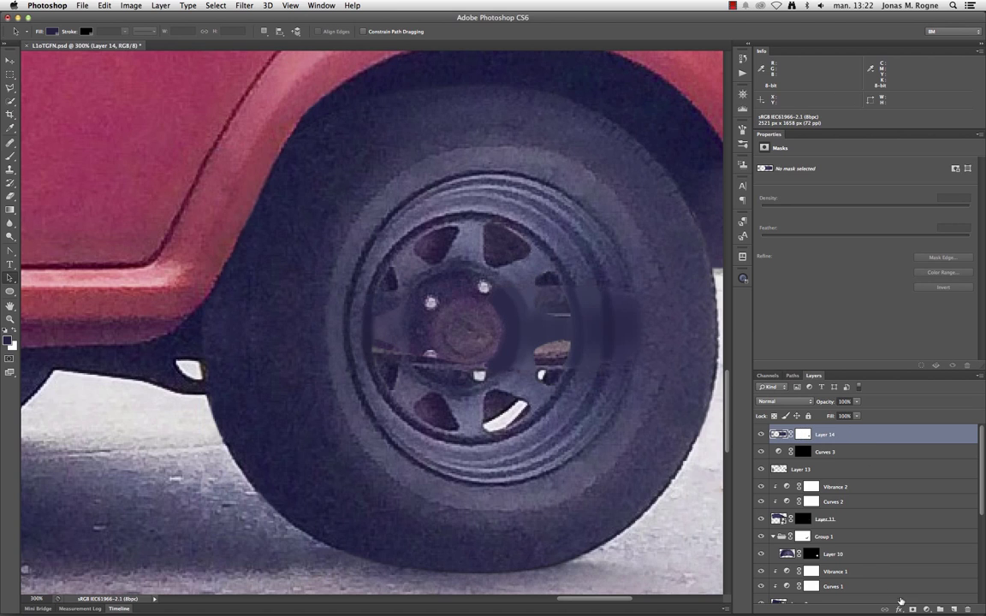
- Add a plain grey Pattern Overlay to Layer 14 in Linear Light at about 49% opacity
left_click(900, 609)
left_click(834, 576)
left_click(808, 155)
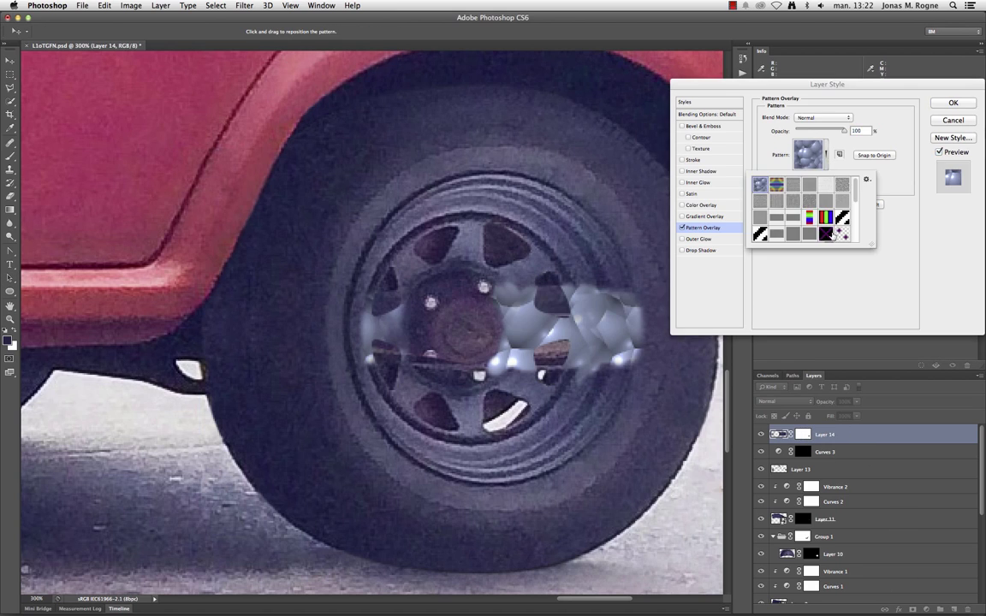
scroll(728, 192, "down", 2)
double_click(700, 214)
left_click(838, 118)
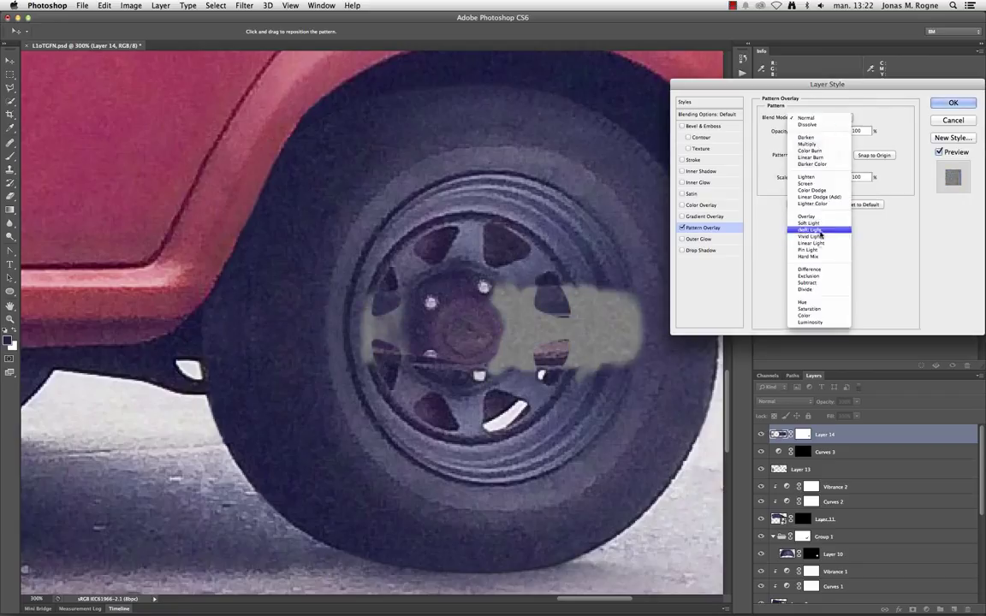
left_click(805, 227)
left_click_drag(843, 127, 825, 130)
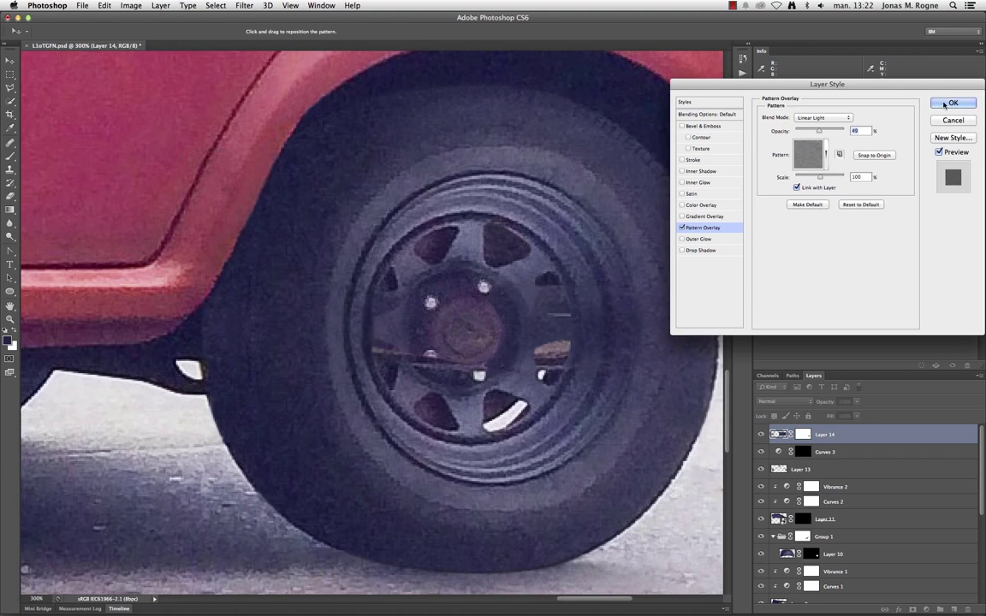
key("Return")
key("ctrl+1")
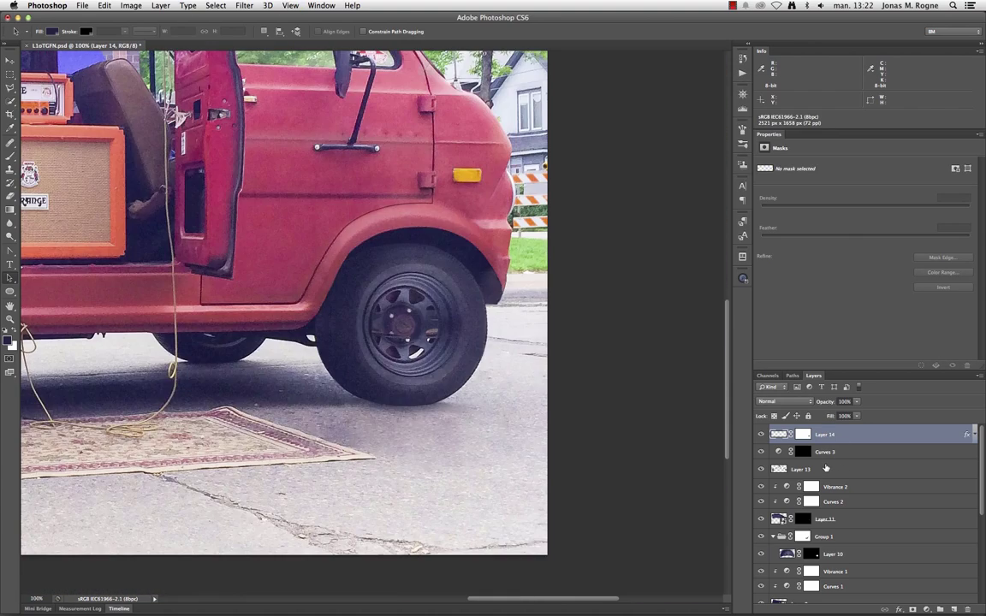
key("ctrl+0")
key("ctrl+plus")
key("ctrl+plus")
key("ctrl+plus")
key("ctrl+plus")
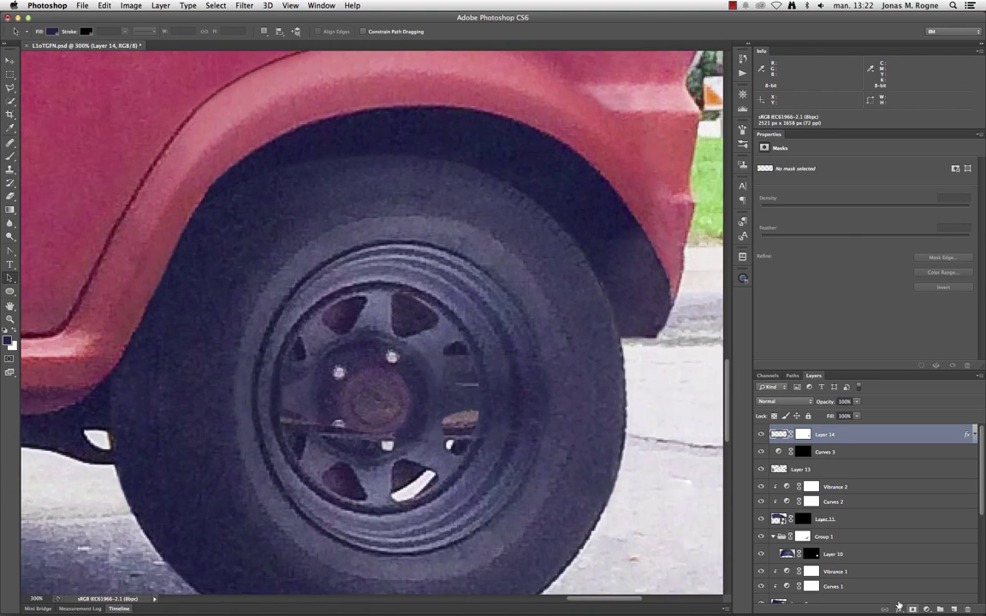
- Add a layer mask to Layer 14 and brush it to reveal the wheel bolt
left_click(913, 609)
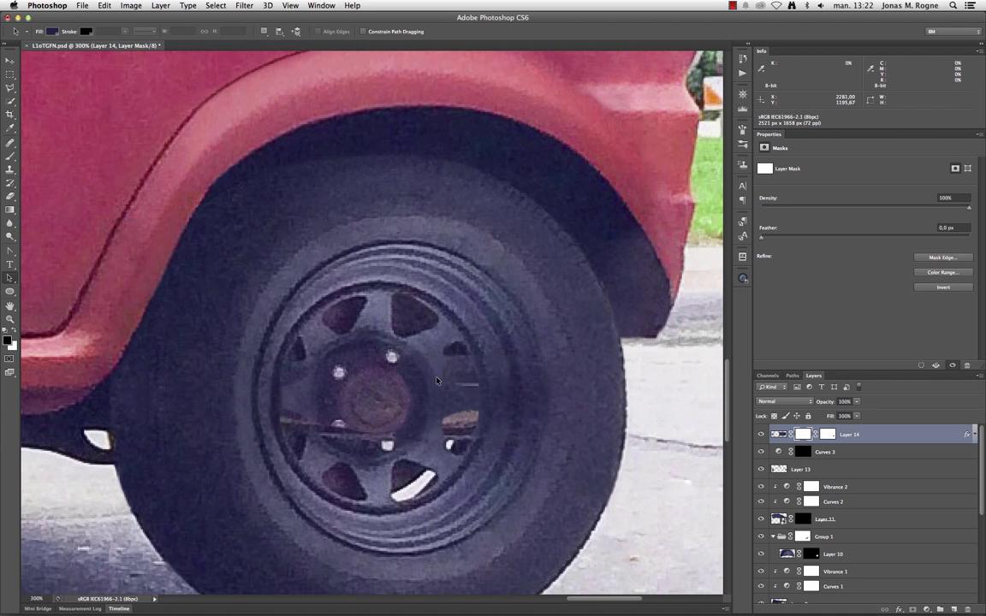
key("b")
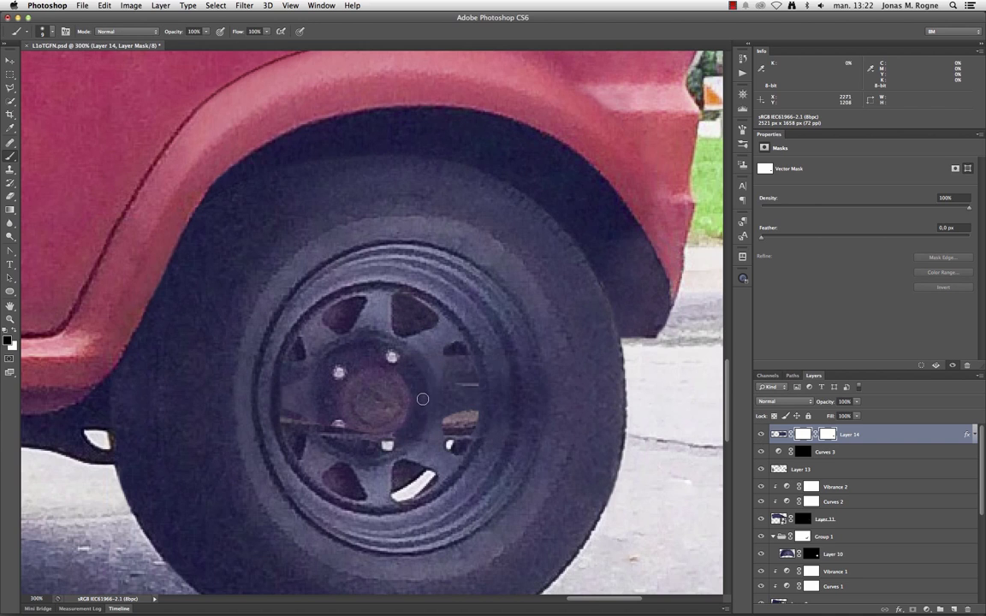
left_click(422, 399)
- Create Layer 15 below Layer 14 and clone wheel detail over the hub with a 13 px brush
key("alt+bracketleft")
key("ctrl+shift+alt+n")
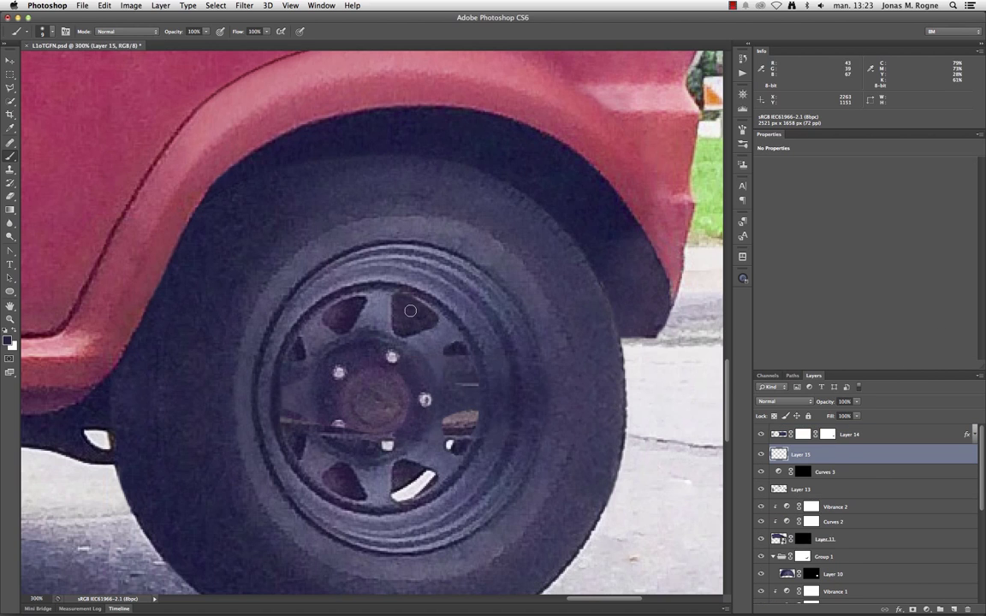
key("s")
right_click(473, 400)
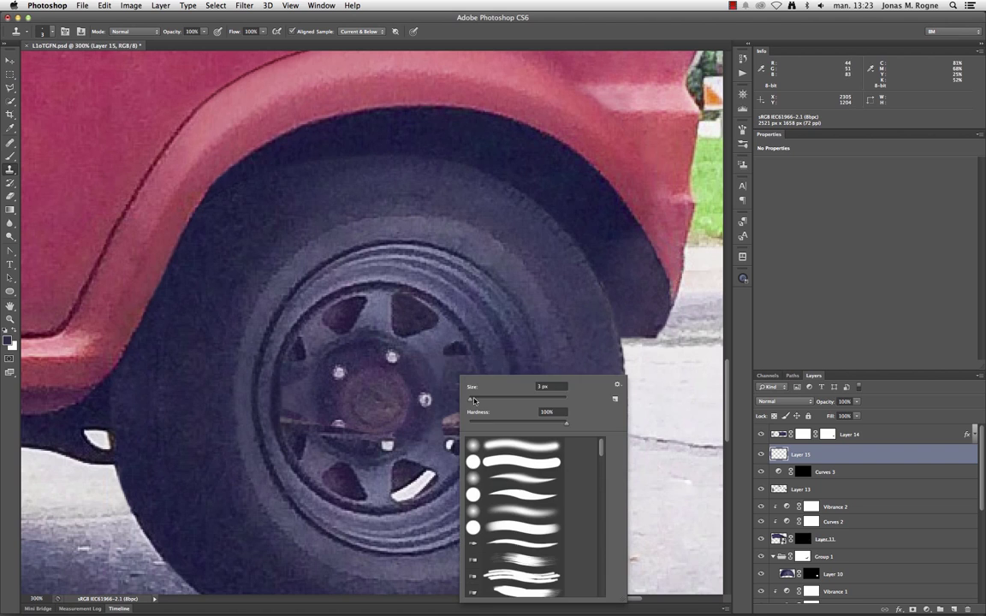
left_click_drag(473, 400, 476, 400)
key("Return")
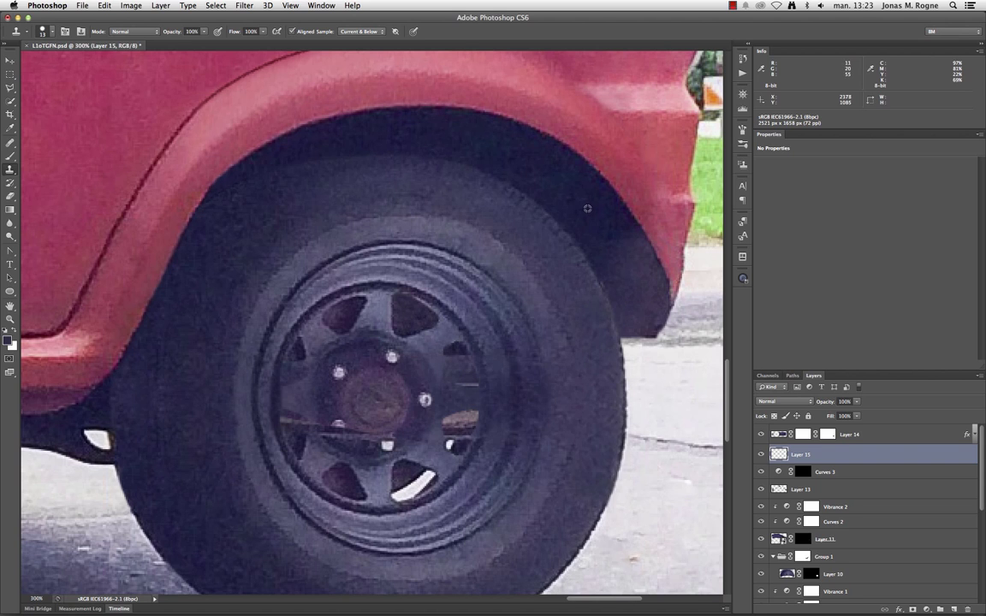
left_click(409, 314, "alt")
right_click(454, 372)
key("Return")
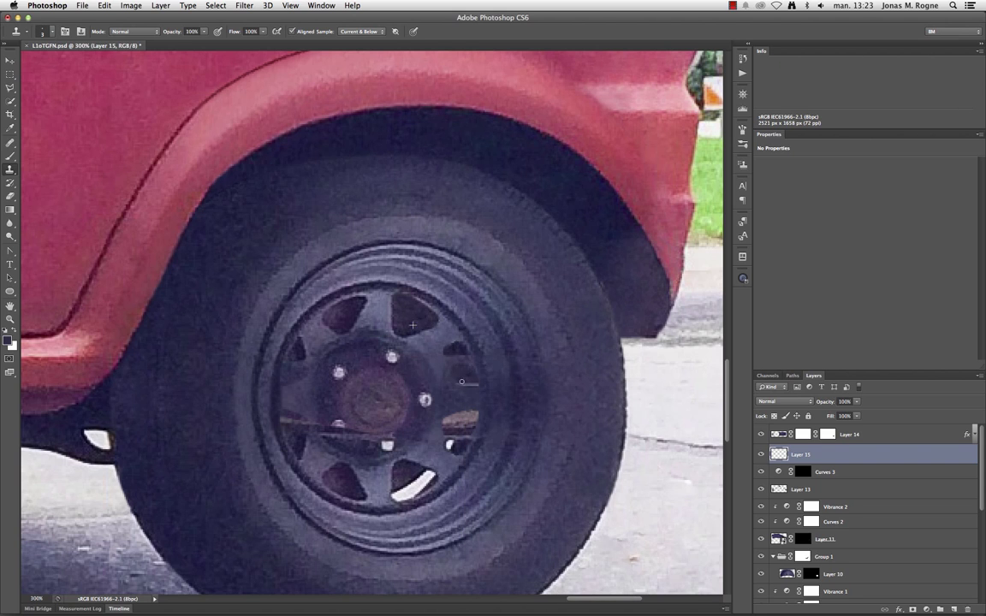
mouse_move(463, 389)
left_mouse_down()
mouse_move(440, 373)
mouse_move(467, 354)
left_mouse_up()
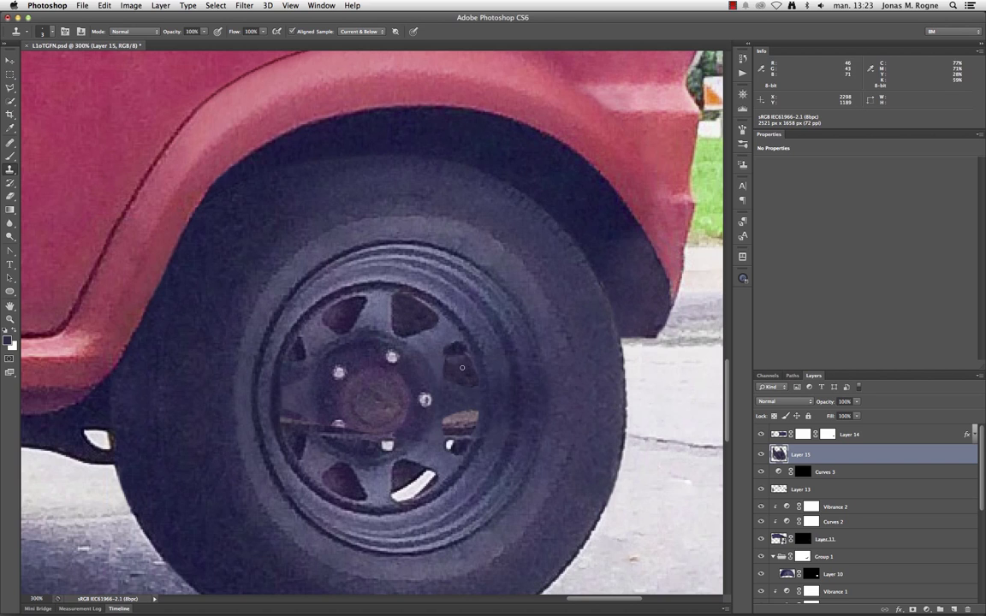
mouse_move(462, 368)
left_mouse_down()
mouse_move(475, 373)
mouse_move(444, 356)
mouse_move(472, 375)
left_mouse_up()
- On new Layer 16, paint over the brown streak and darken the left spoke, then copy Layer 14's pattern overlay
key("b")
key("ctrl+shift+alt+n")
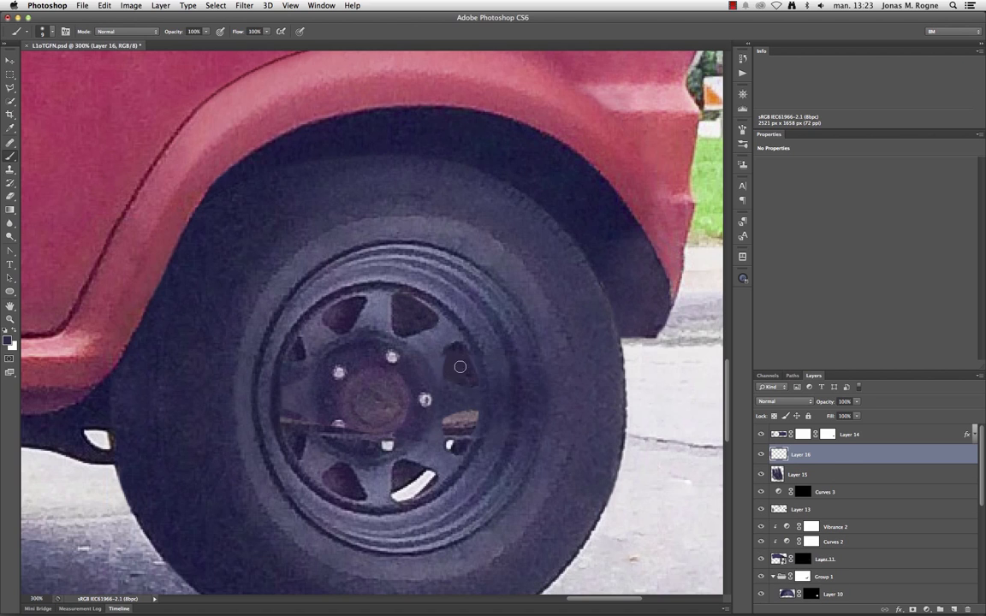
key("ctrl+shift+alt+e")
left_click_drag(462, 422, 447, 441)
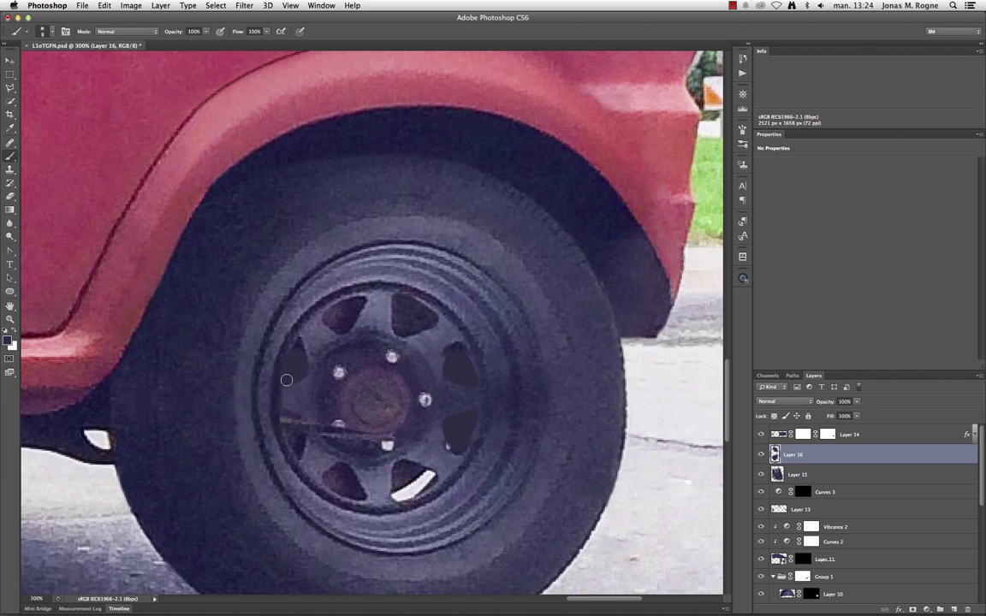
left_click(289, 421)
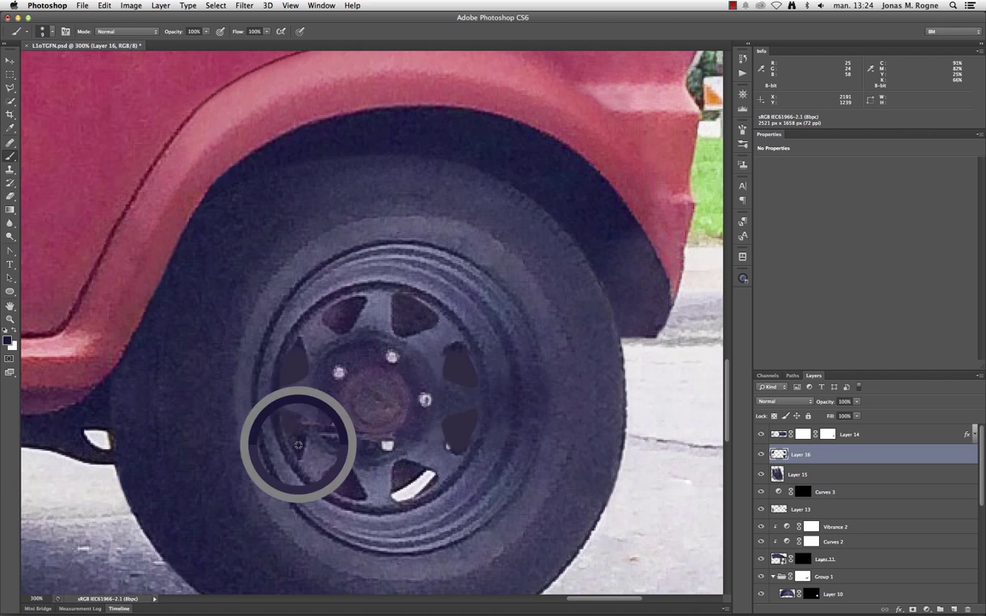
left_click_drag(289, 421, 301, 419)
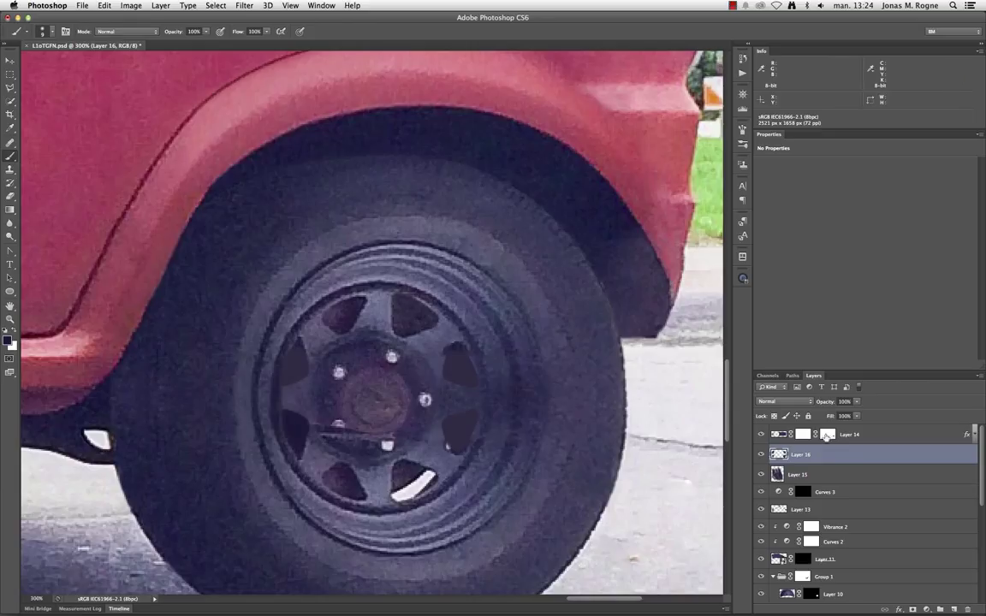
mouse_move(968, 435)
left_mouse_down()
mouse_move(963, 461)
mouse_move(929, 459)
left_mouse_up()
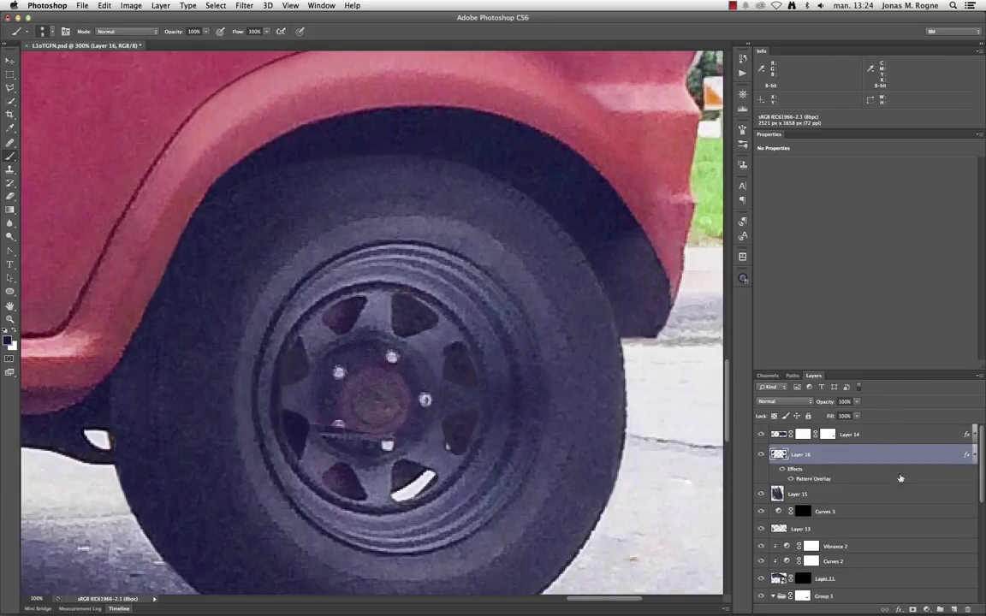
- Apply a Curves adjustment to Layer 16 that darkens the midtones and deepens the blacks
double_click(820, 480)
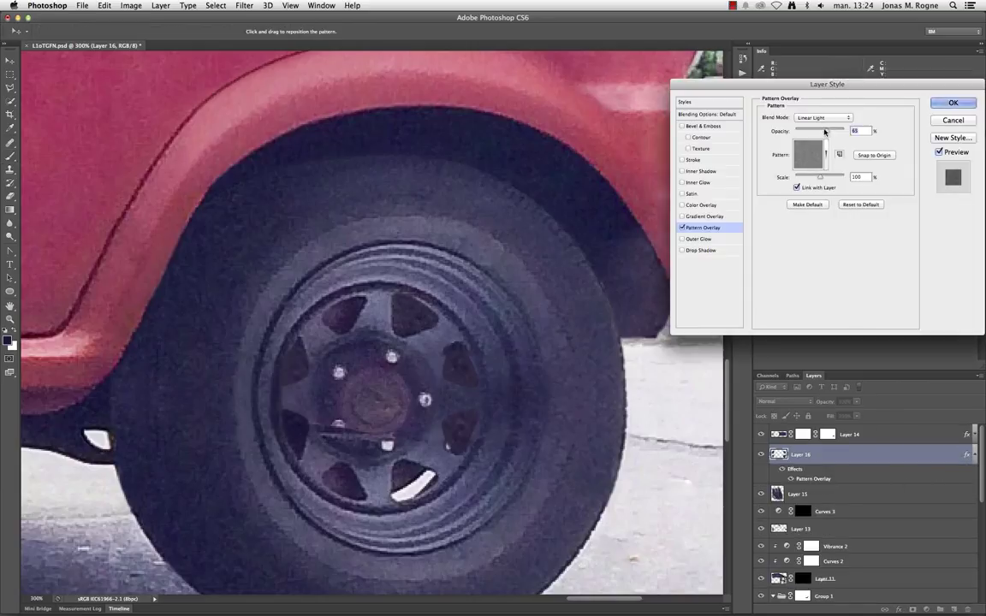
key("Return")
key("ctrl+m")
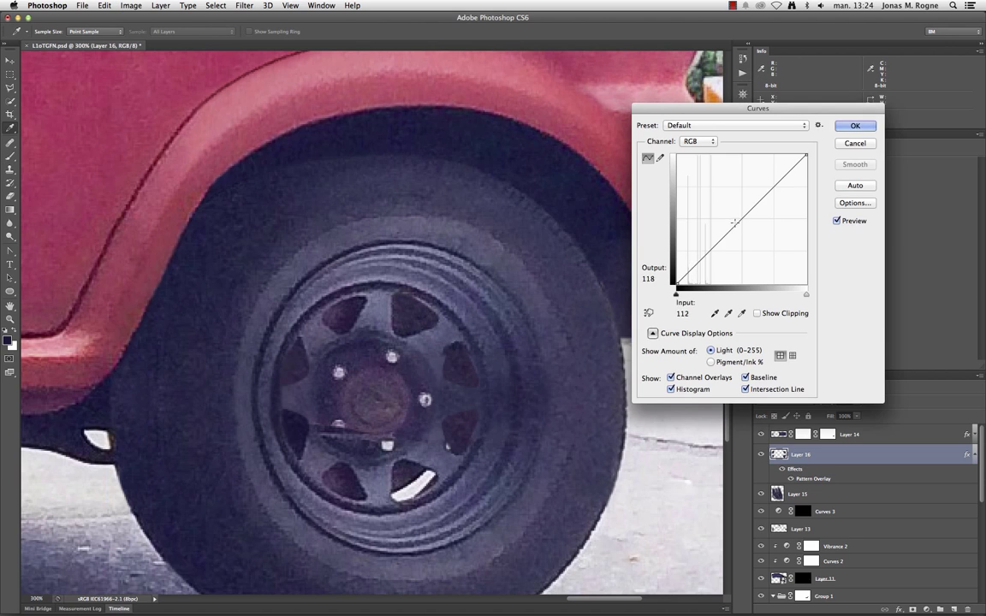
mouse_move(744, 225)
left_mouse_down()
mouse_move(742, 238)
mouse_move(738, 224)
left_mouse_up()
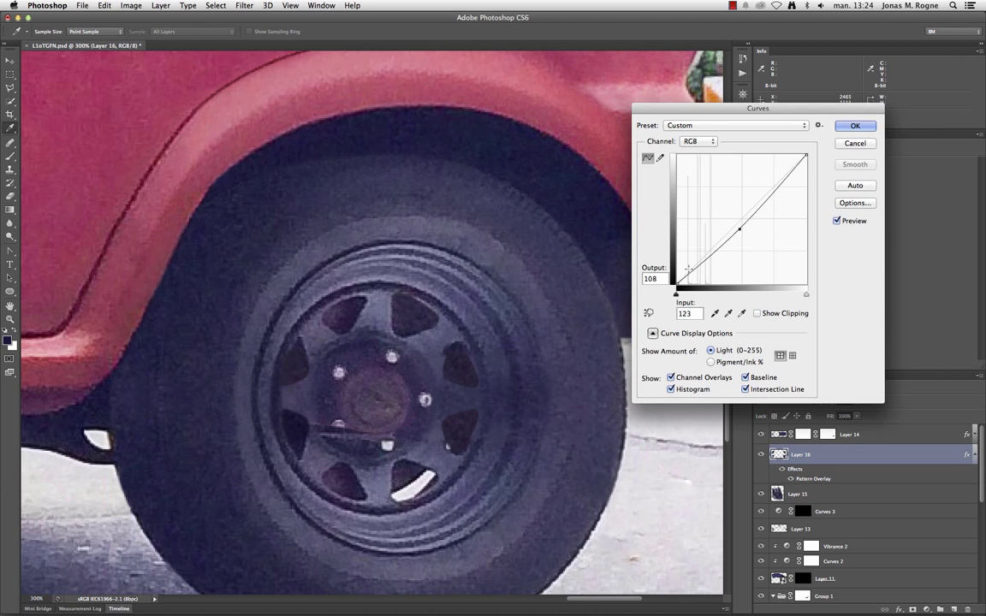
left_click_drag(676, 294, 683, 295)
key("Return")
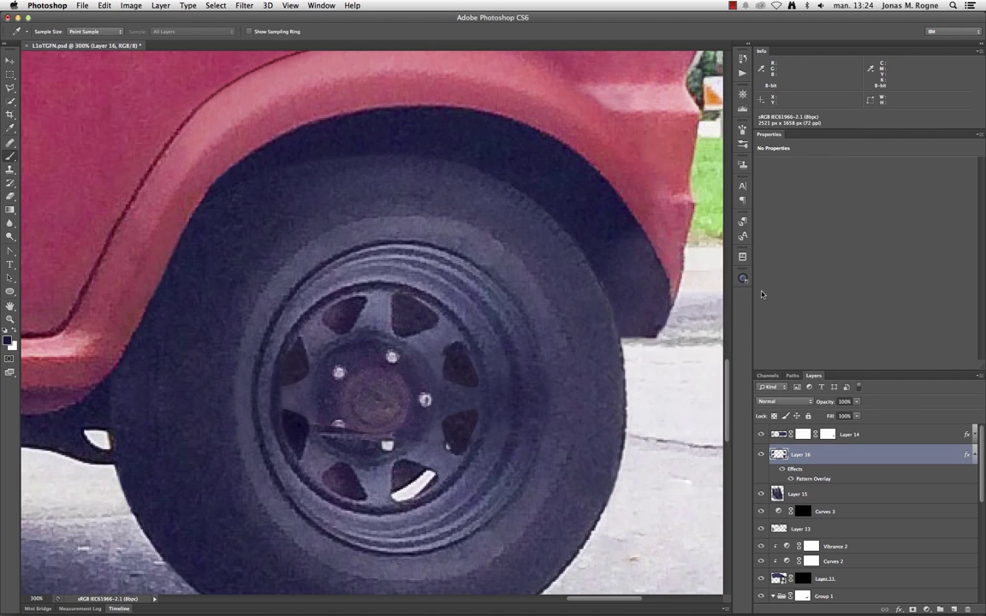
- Shift Layer 16's hue by +16 and lower its saturation by -11
key("ctrl+u")
mouse_move(737, 319)
left_mouse_down()
mouse_move(746, 292)
mouse_move(733, 293)
left_mouse_up()
key("Return")
- Keep Layer 14's vector mask feather at 0 px and add Layer 17 on top for cloning
key("b")
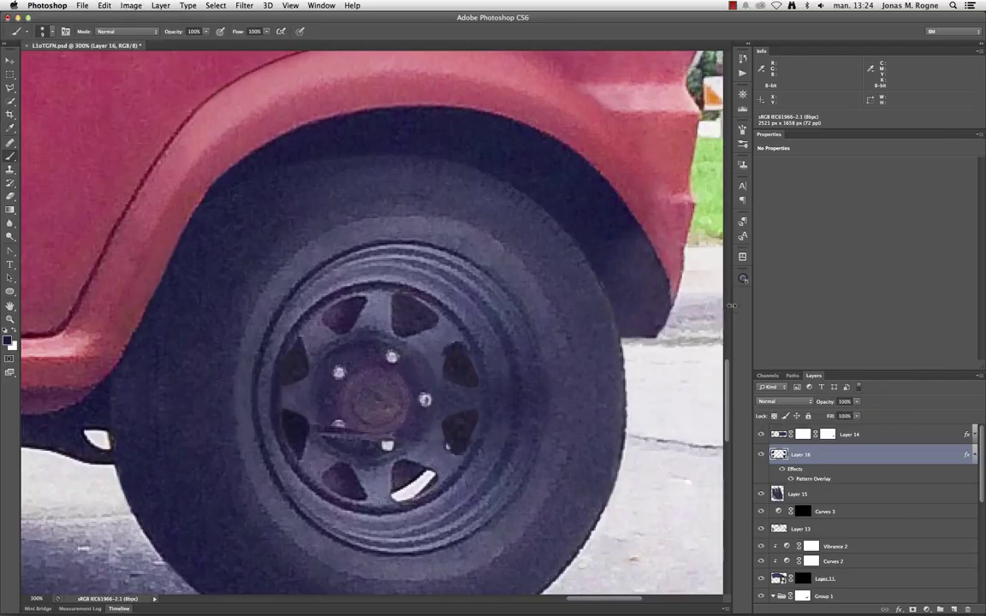
left_click(827, 433)
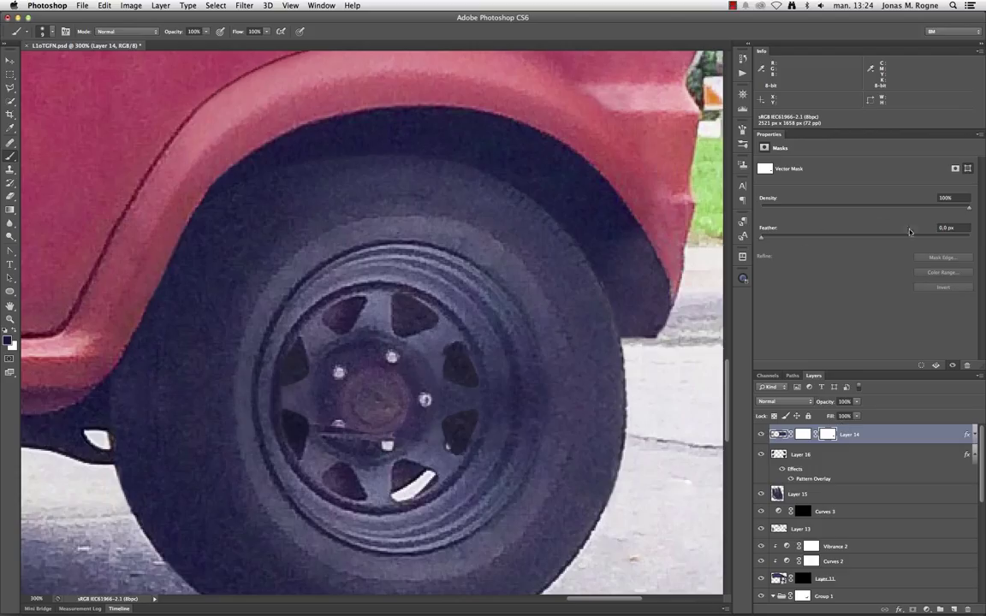
left_click(943, 227)
key("Return")
key("ctrl+minus")
key("ctrl+plus")
key("ctrl+plus")
key("ctrl+plus")
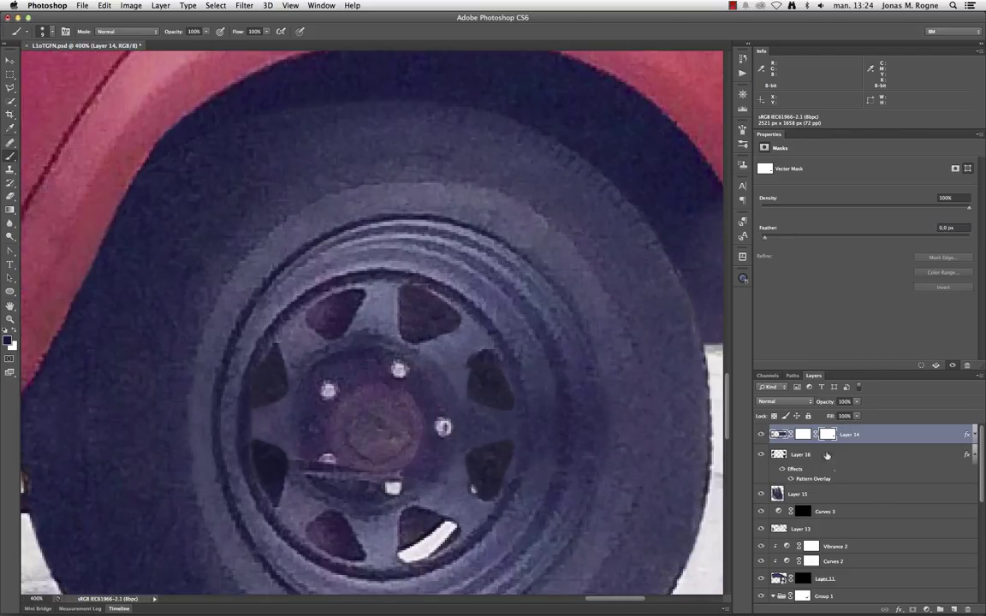
key("ctrl+shift+alt+n")
key("s")
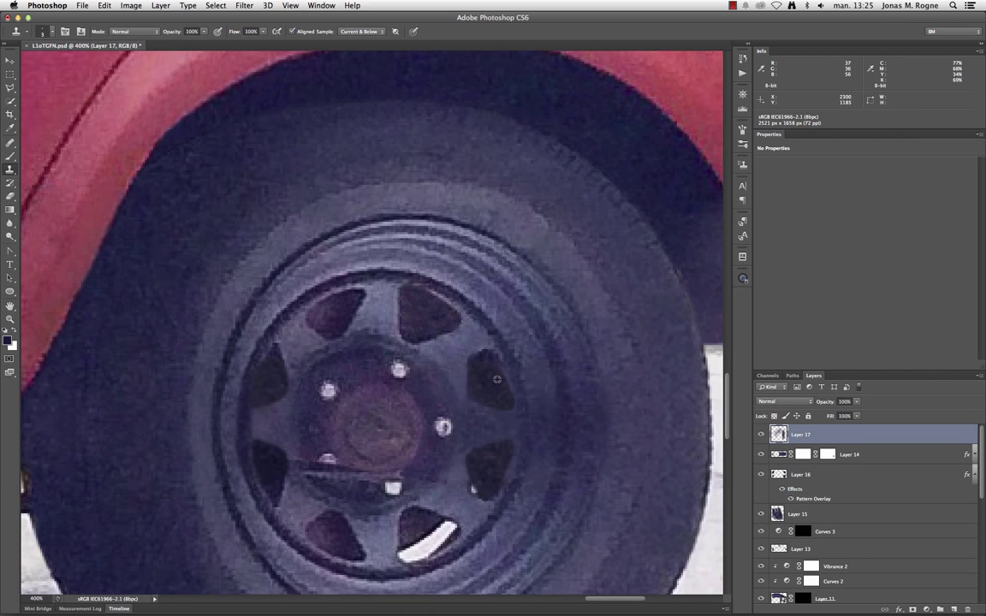
- Clone wheel detail onto Layer 17 and toggle its visibility to compare the hub patch
left_click_drag(450, 334, 500, 372)
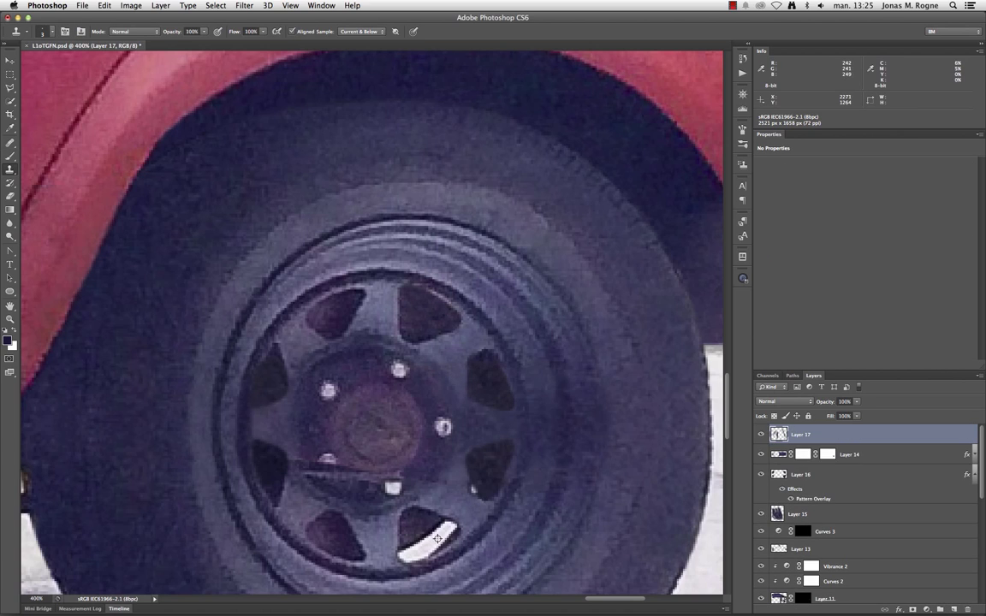
key("ctrl+minus")
key("ctrl+minus")
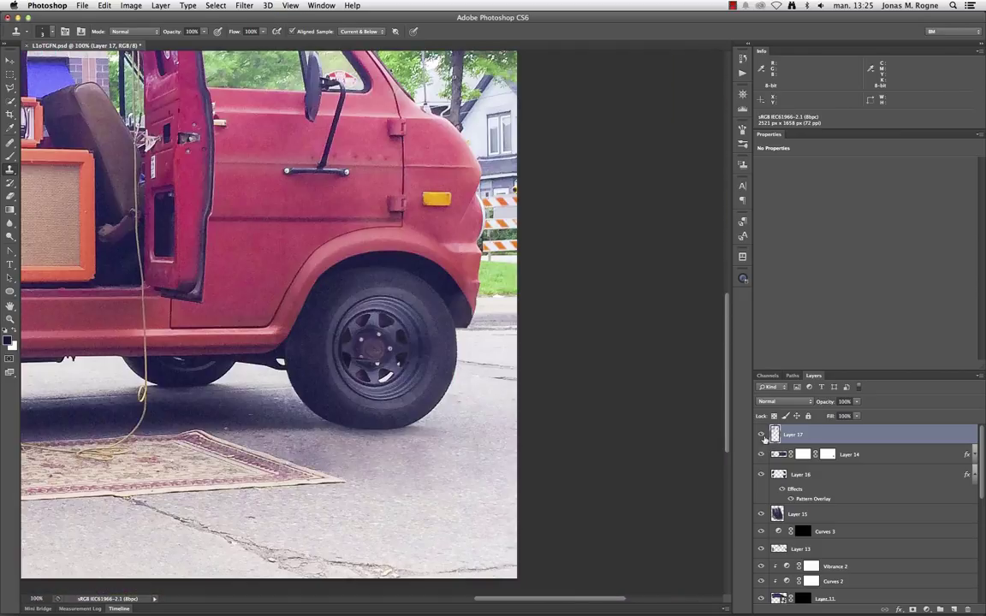
left_click(761, 434)
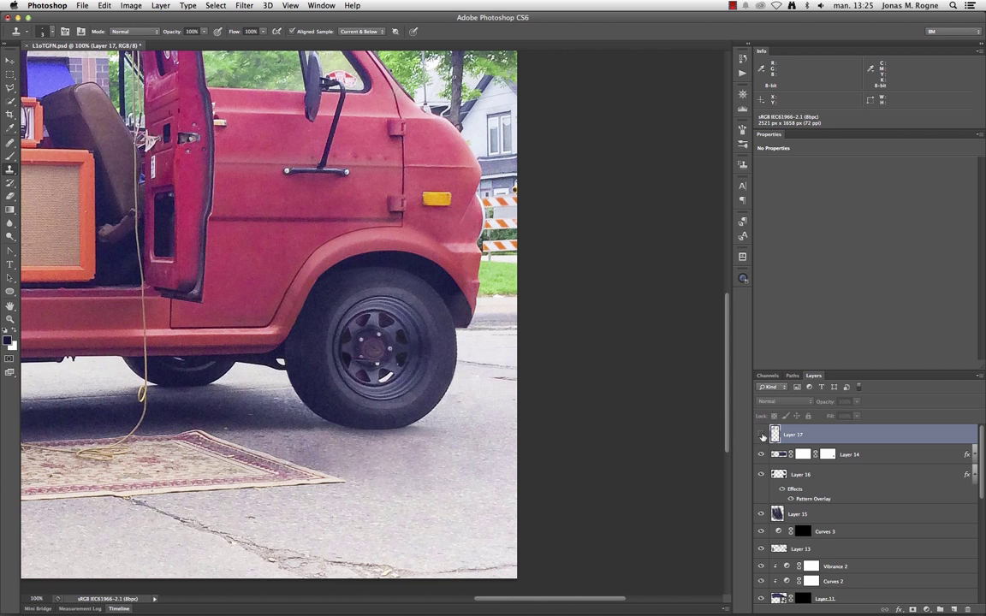
left_click_drag(760, 454, 760, 474)
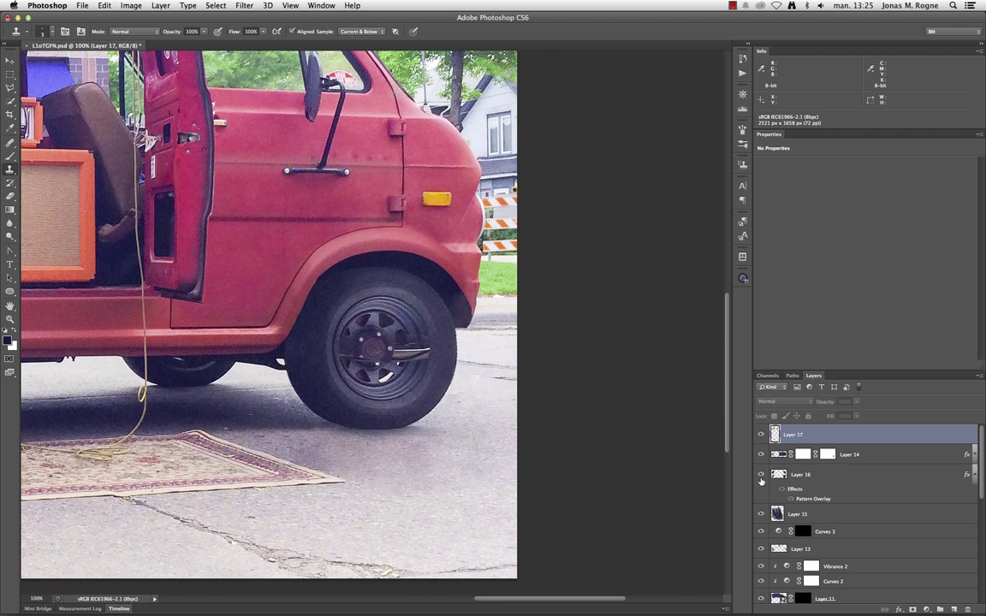
key("ctrl+plus")
key("ctrl+plus")
key("ctrl+plus")
scroll(660, 394, "right", 3)
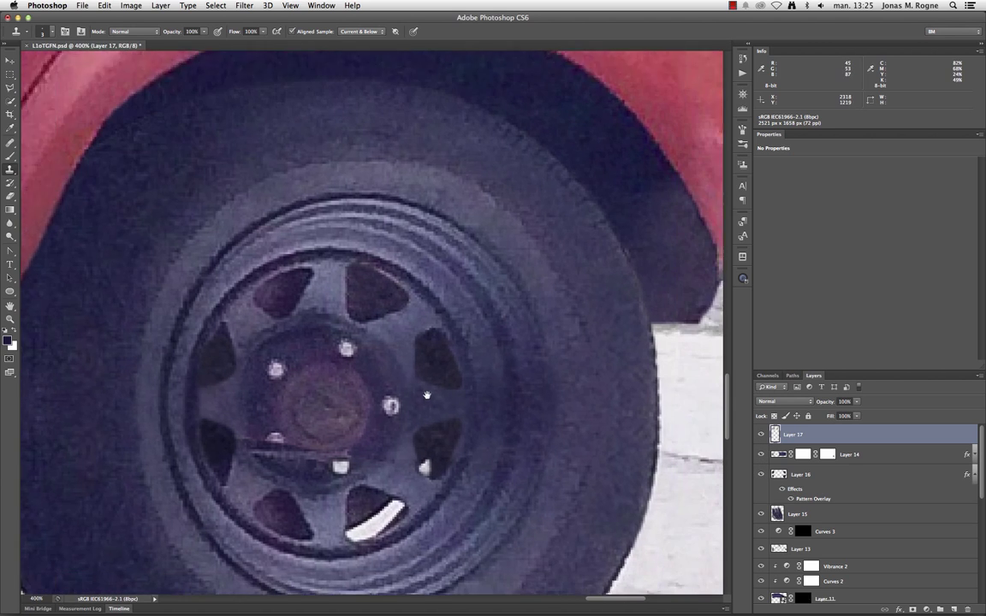
- Clone a light streak onto the wheel spoke and trim it back with the Eraser
left_click_drag(369, 438, 387, 401)
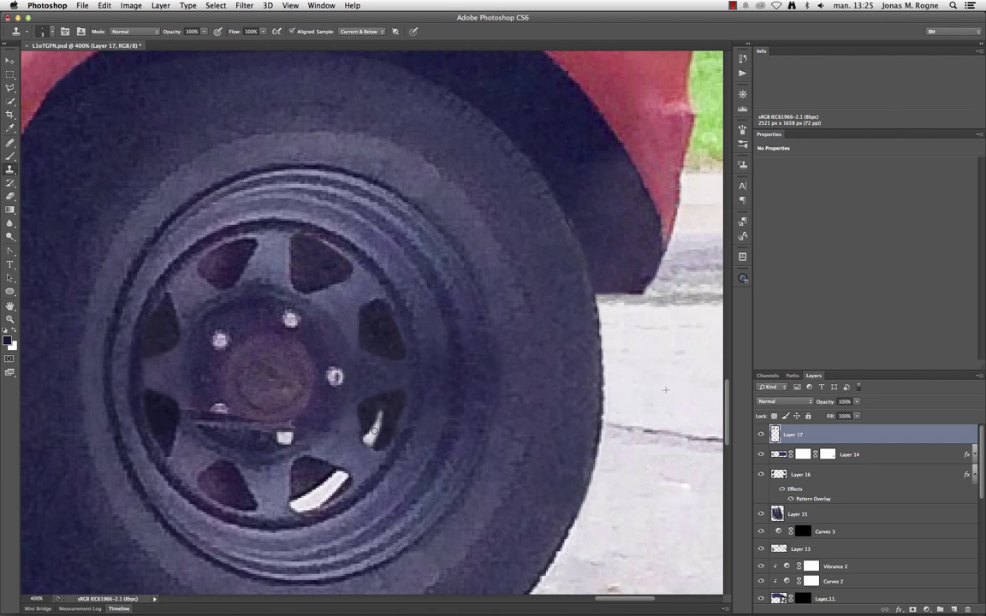
key("e")
right_click(464, 404)
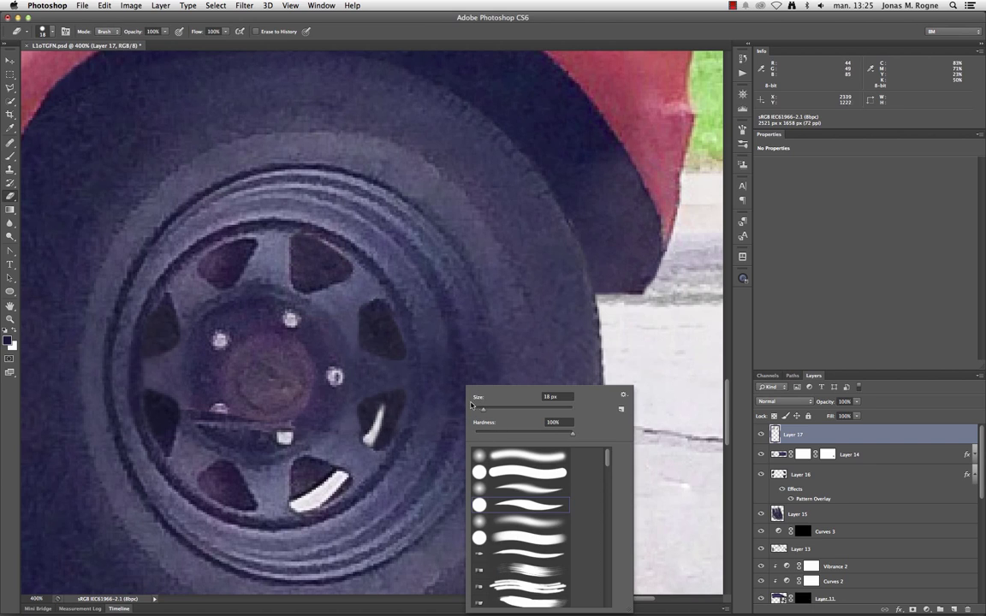
key("Return")
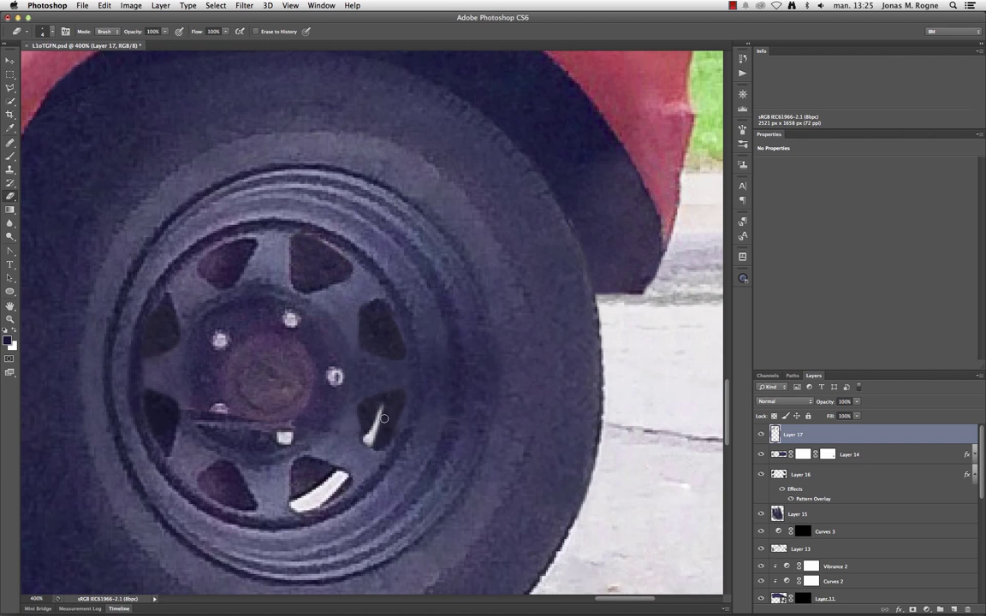
key("super+minus")
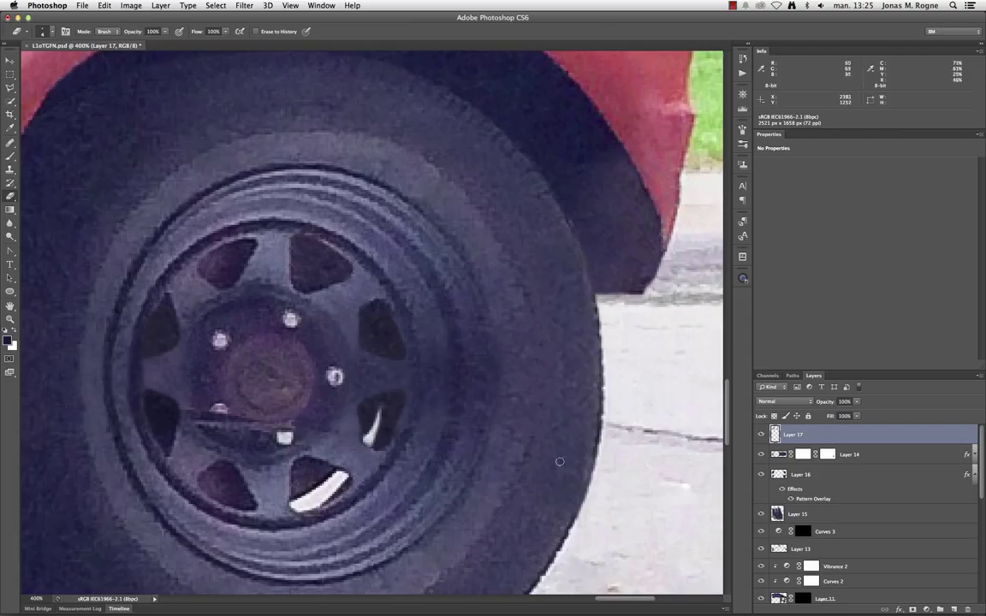
key("super+minus")
key("super+equal")
key("super+equal")
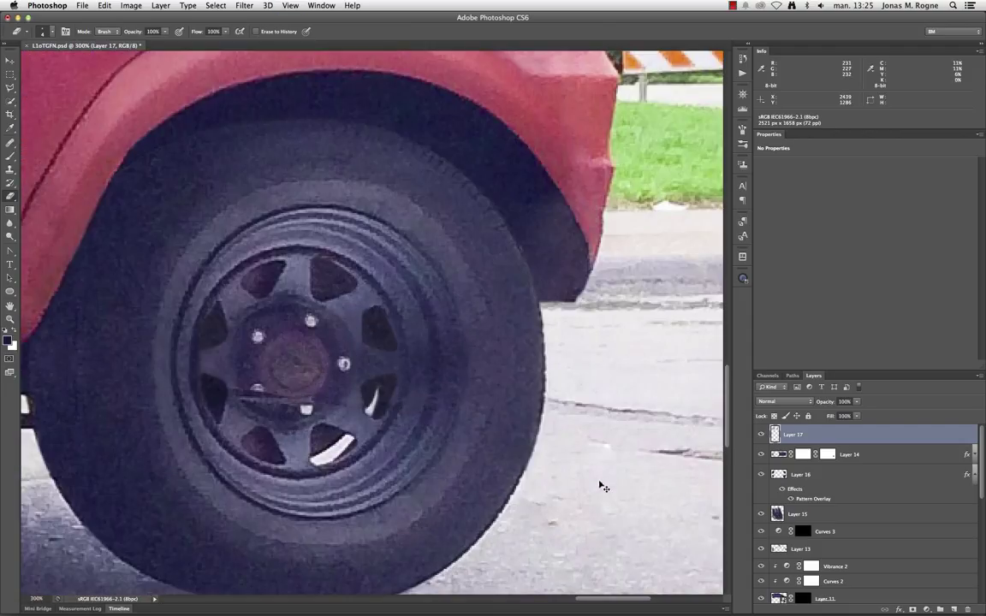
- On new Layer 18, clone texture over the wheel hub and the area near the lower bolt
left_click(952, 608)
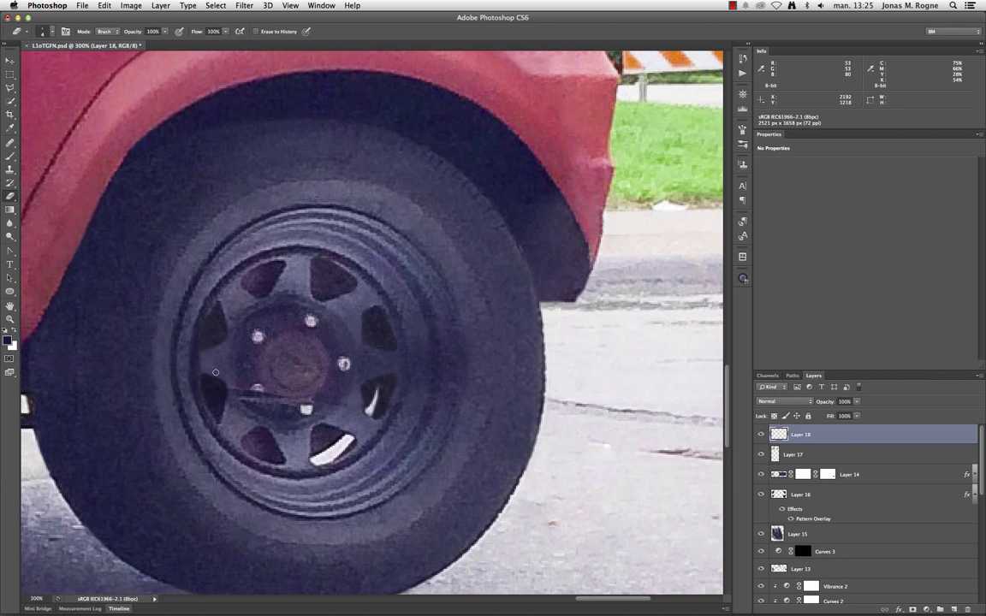
key("s")
key("super+equal")
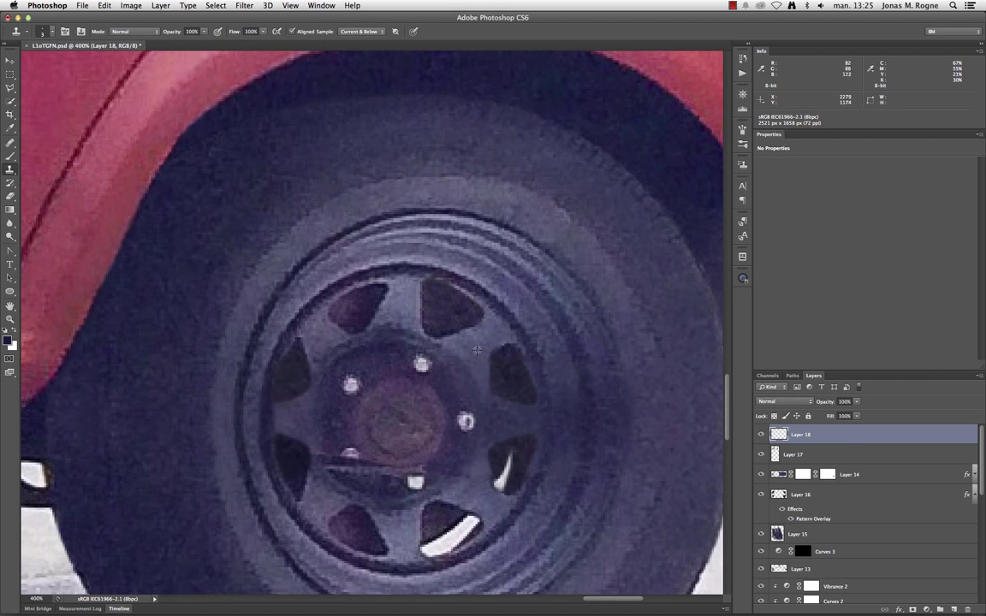
left_click_drag(485, 374, 490, 408)
left_click_drag(489, 479, 508, 537)
mouse_move(299, 424)
left_mouse_down()
mouse_move(328, 442)
mouse_move(374, 506)
left_mouse_up()
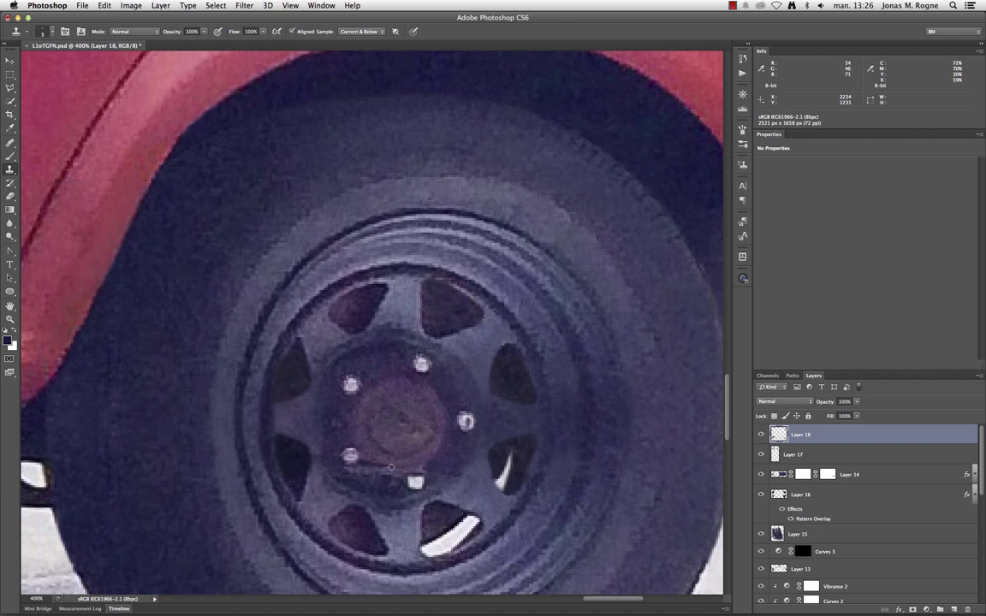
- Set a new clone source on the wheel and zoom out and back in to check the retouch
left_click(349, 491, "alt")
key("super+minus")
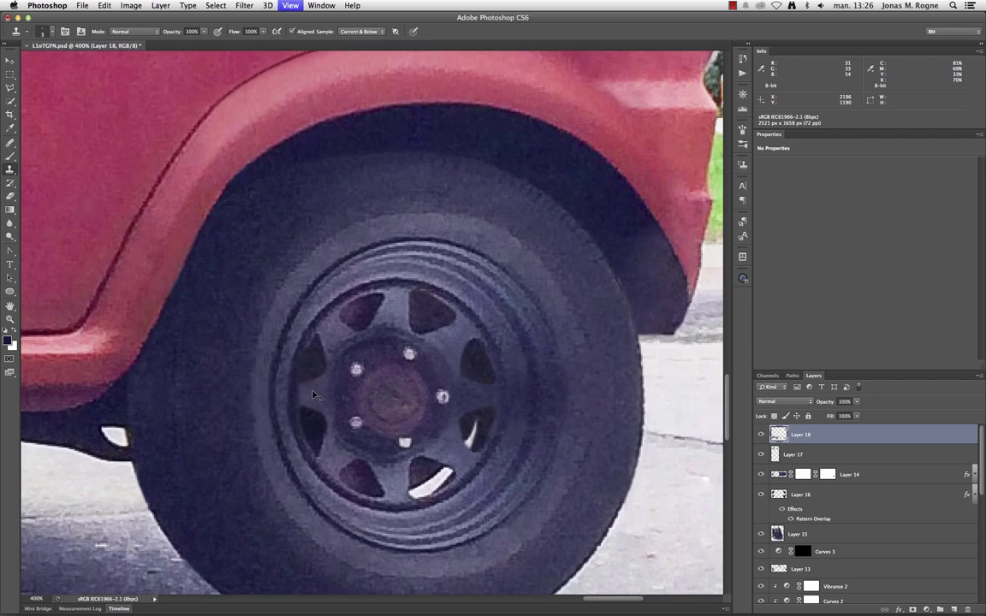
key("super+minus")
key("super+plus")
key("super+plus")
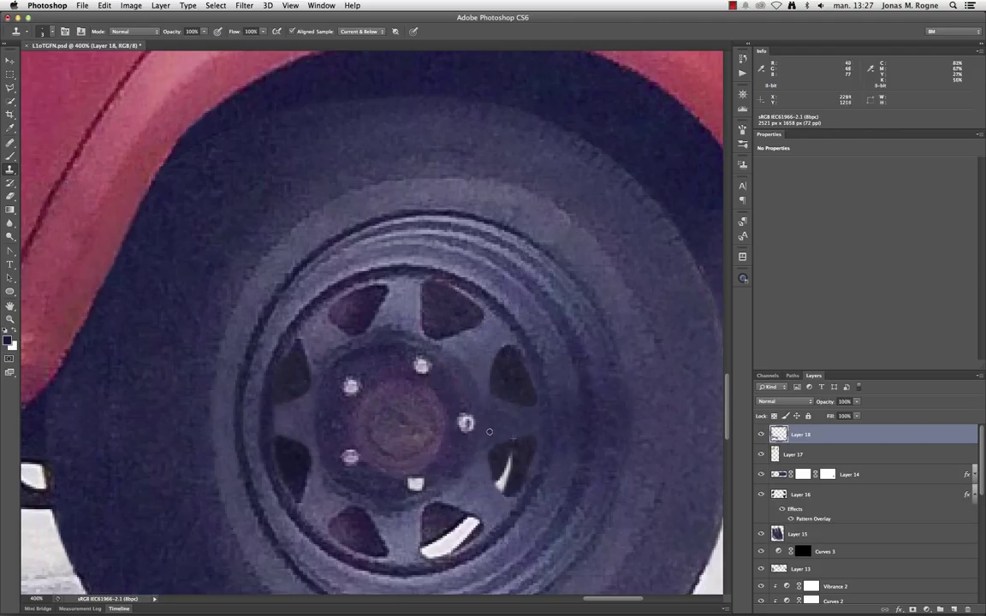
key("super+1")
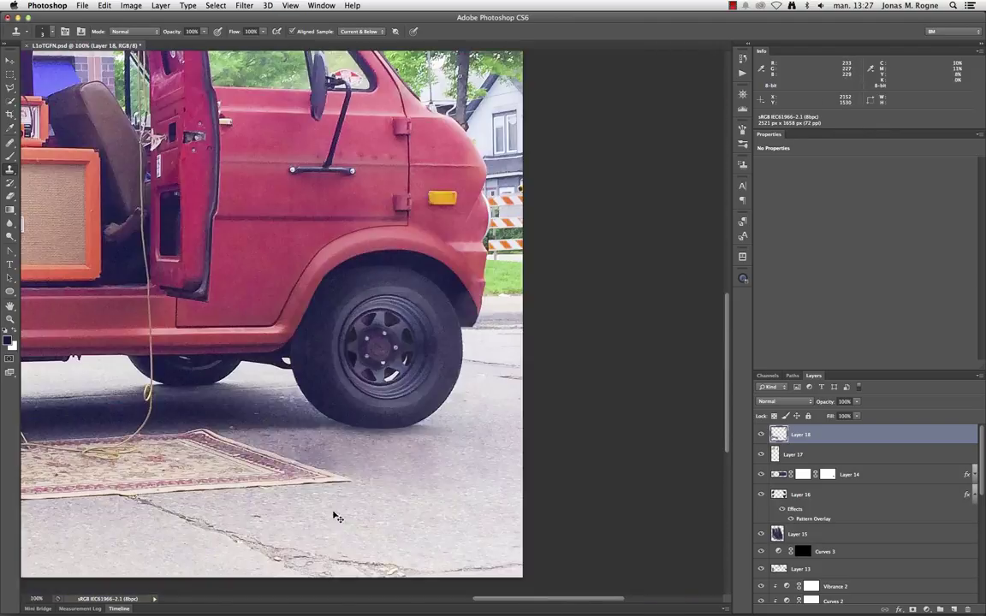
key("super+plus")
key("super+plus")
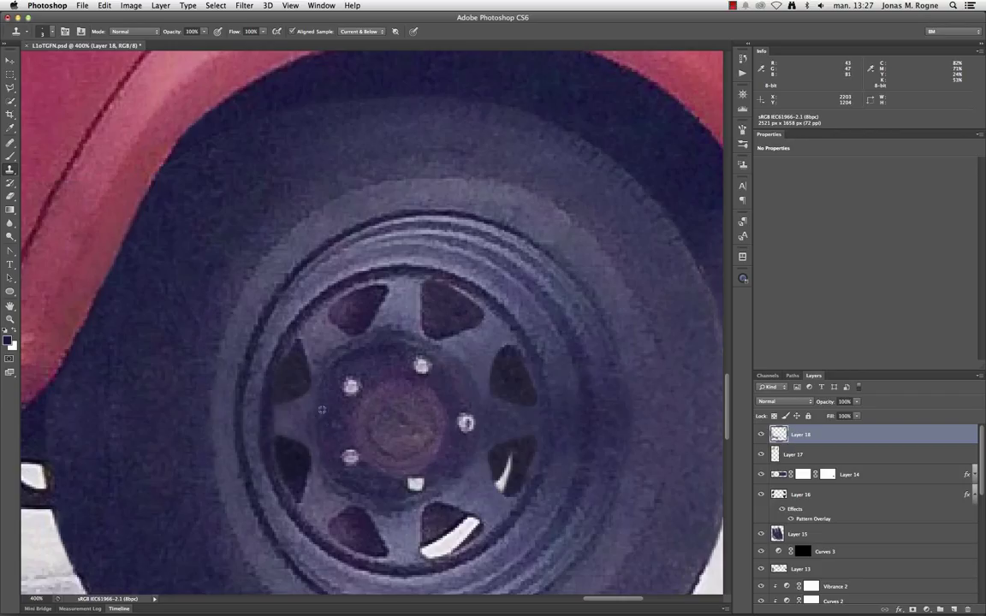
key("super+minus")
key("super+minus")
key("super+minus")
key("super+minus")
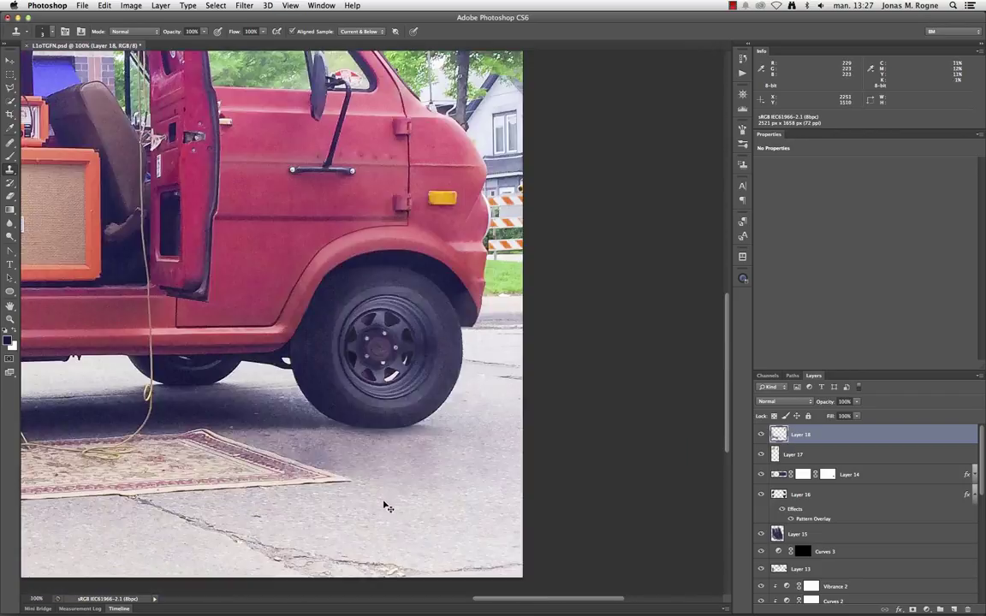
key("super+minus")
key("super+minus")
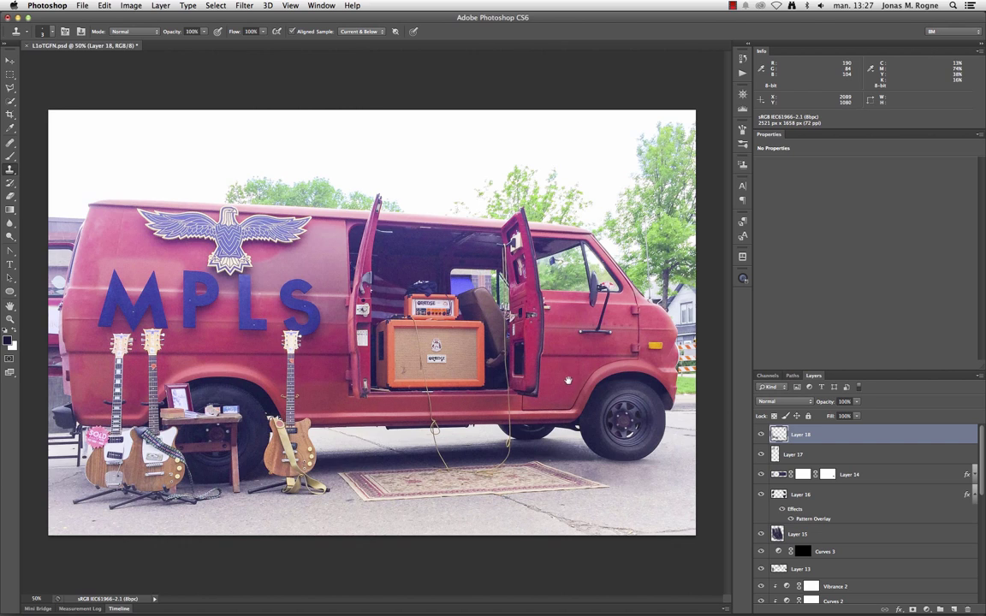
key("super+plus")
key("super+plus")
key("super+plus")
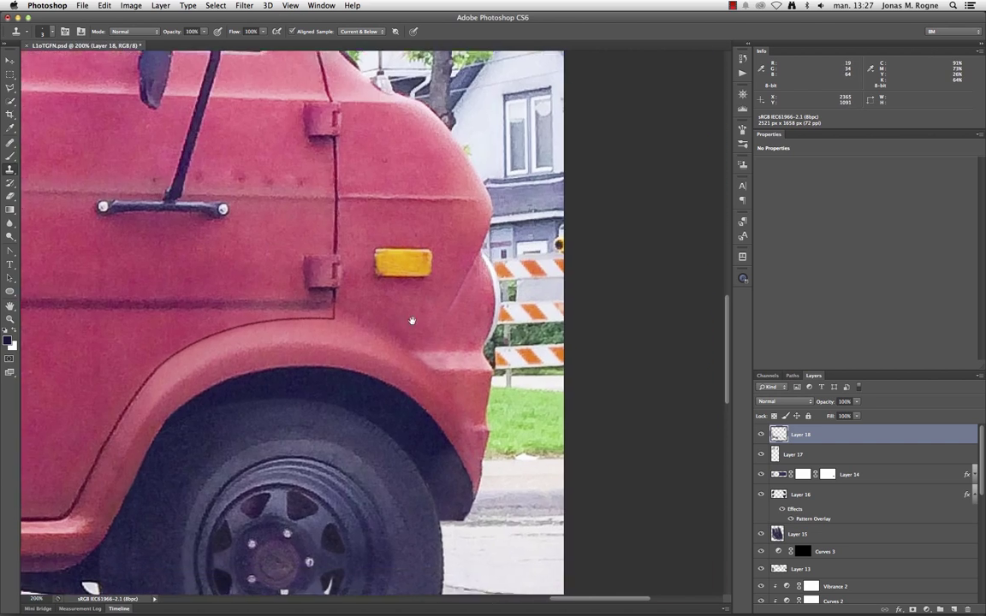
left_click_drag(412, 320, 441, 128)
- Paint a Quick Mask over the wheel hub area and convert it to a selection
key("b")
right_click(428, 374)
key("Escape")
key("q")
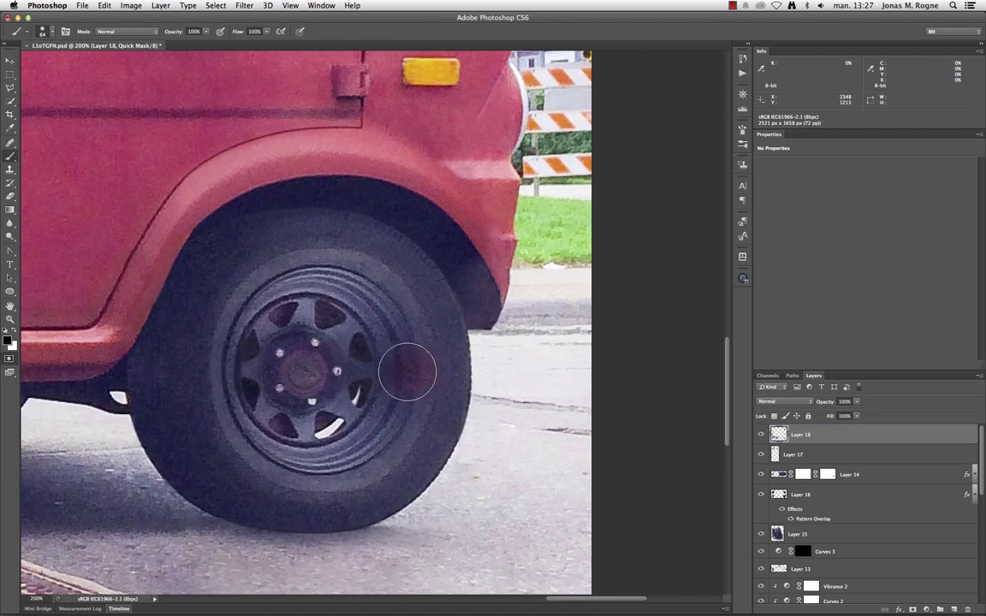
left_click_drag(407, 372, 296, 364)
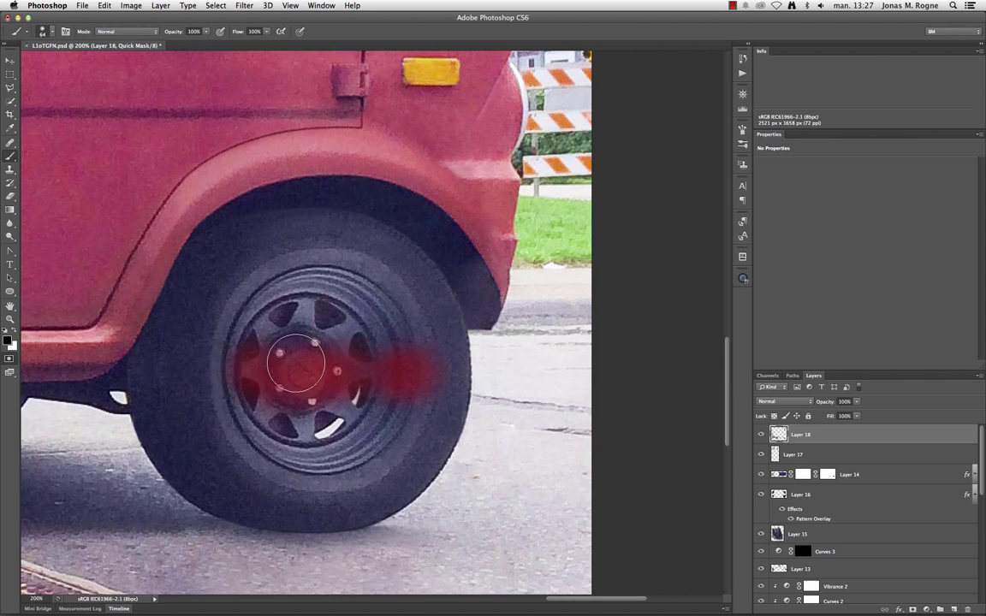
key("q")
- Add a Curves 4 adjustment on the selection, brightening midtones and adding a shadow point
left_click(925, 609)
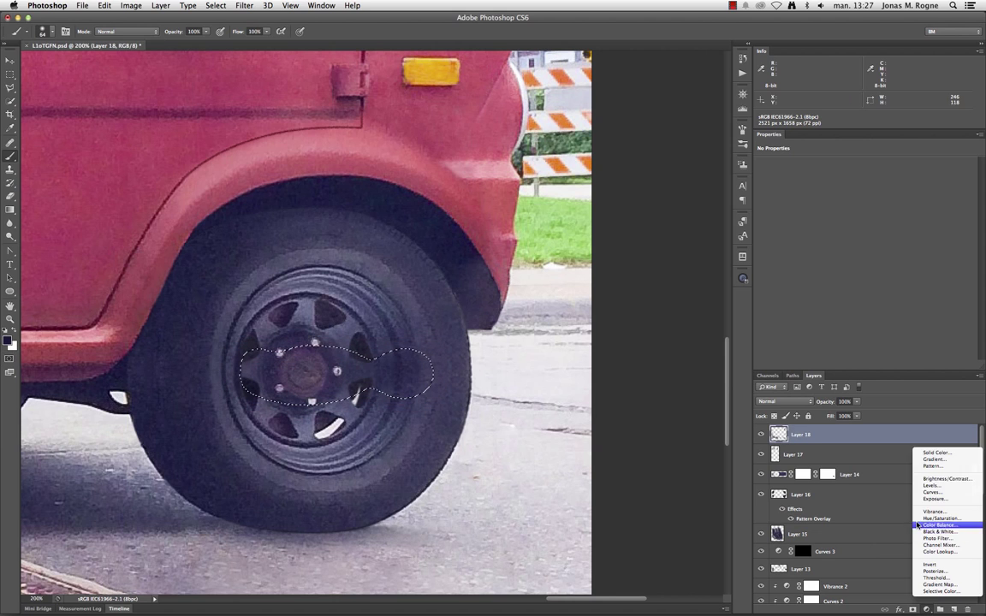
left_click(931, 492)
left_click_drag(886, 243, 886, 229)
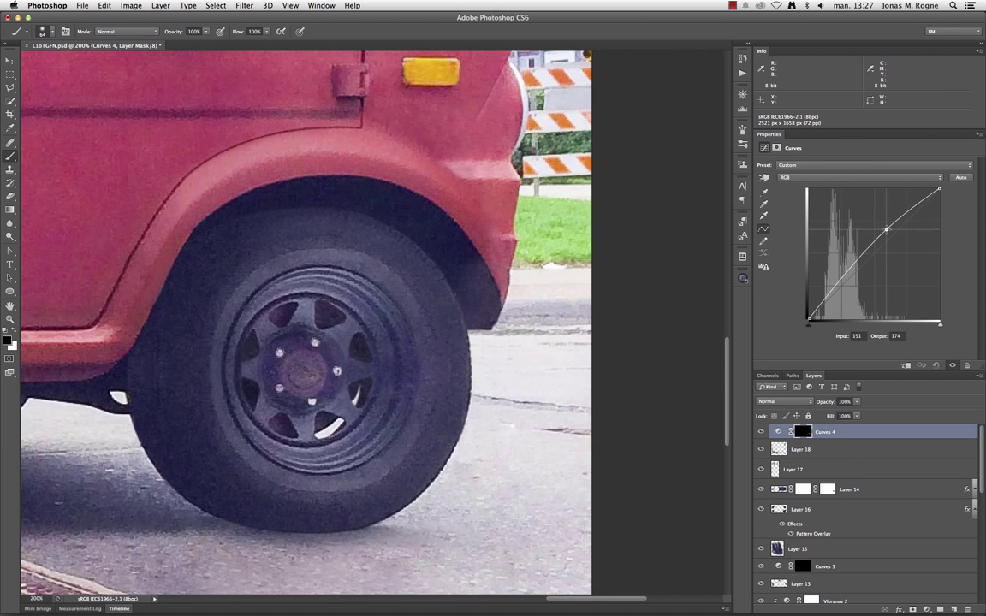
left_click(860, 177)
left_click(856, 203)
left_click(843, 177)
left_click(843, 152)
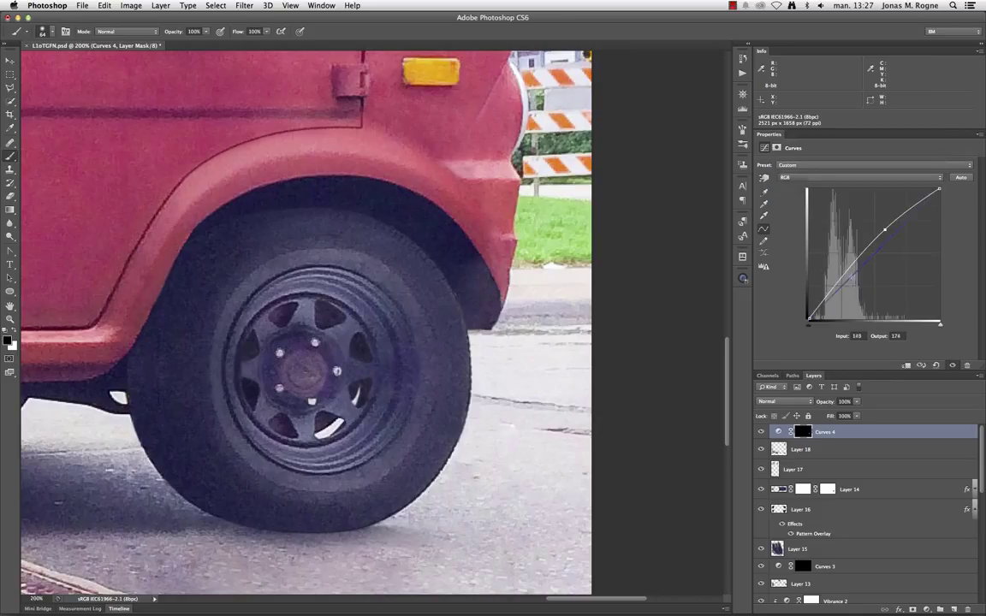
left_click_drag(834, 291, 834, 297)
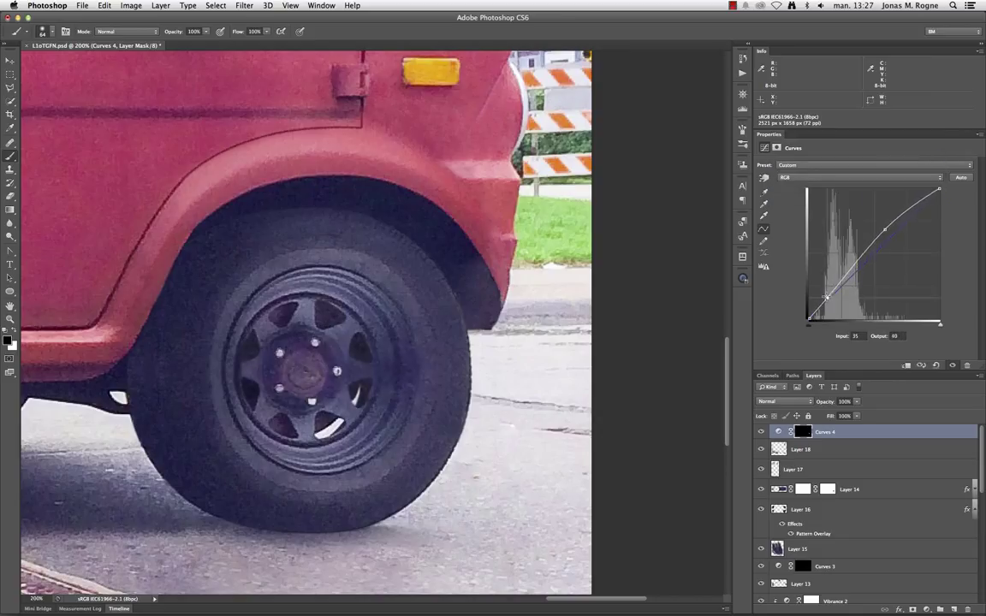
left_click_drag(887, 231, 872, 241)
left_click(824, 300)
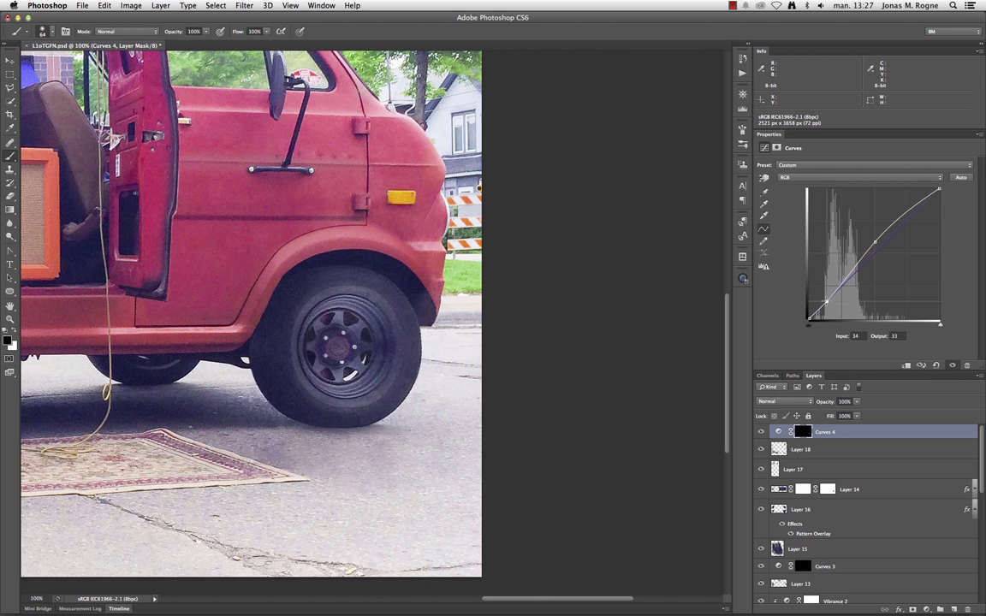
- Toggle Curves 4 to compare before and after, then recentre the view on the front wheel
left_click(761, 432)
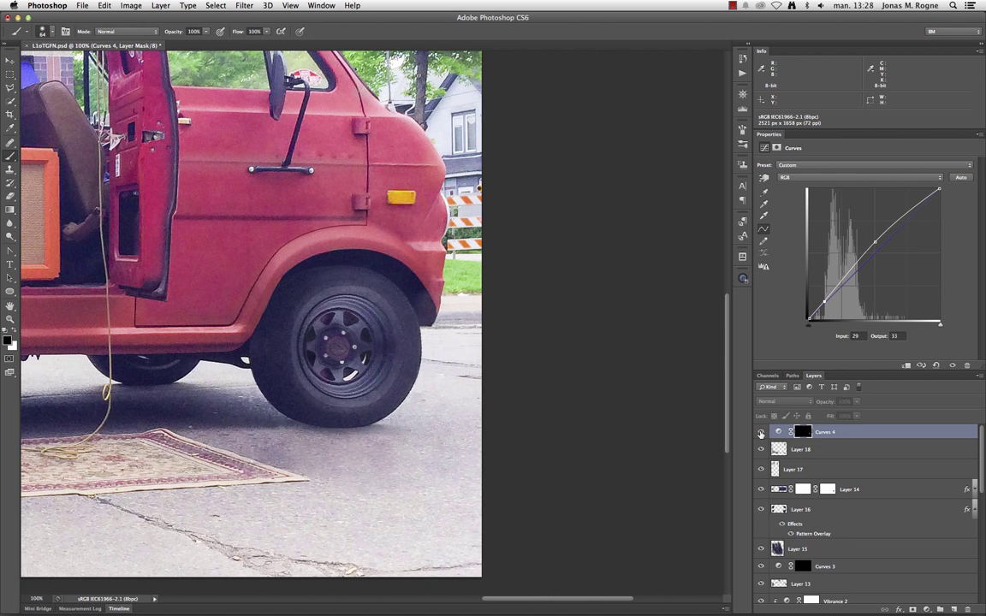
key("ctrl+minus")
key("ctrl+minus")
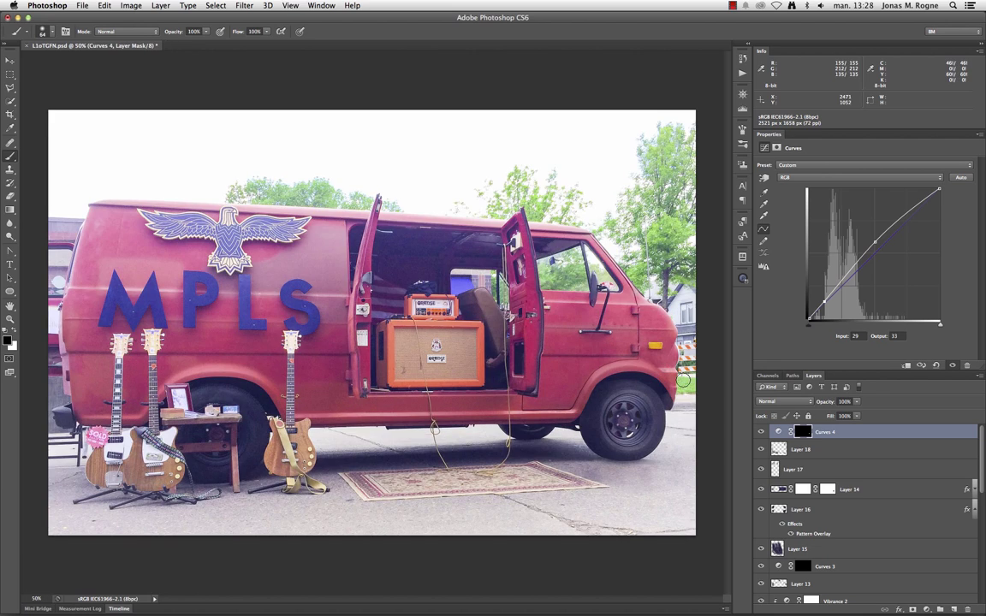
key("ctrl+plus")
key("ctrl+plus")
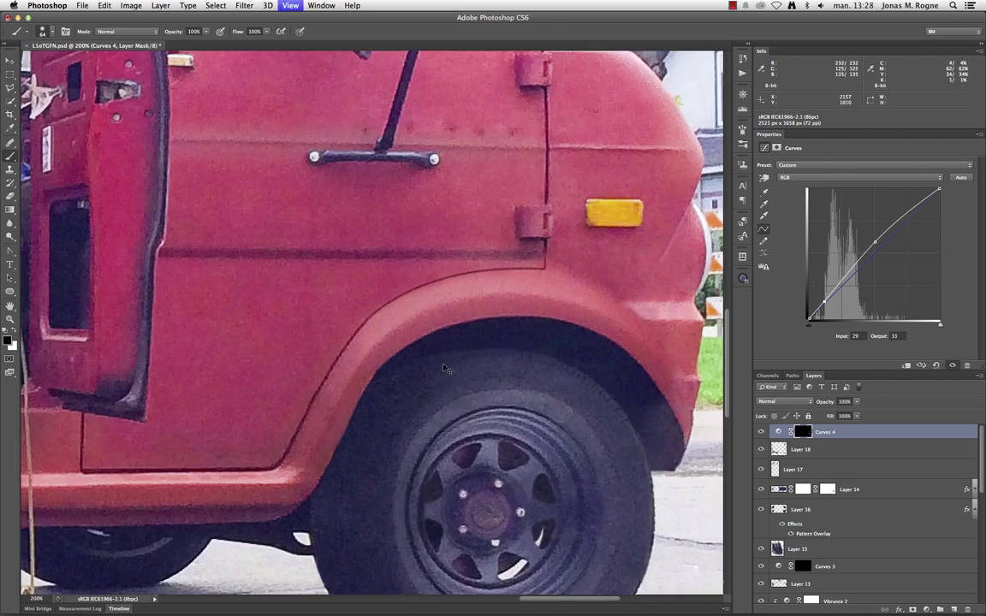
left_click_drag(598, 478, 552, 441)
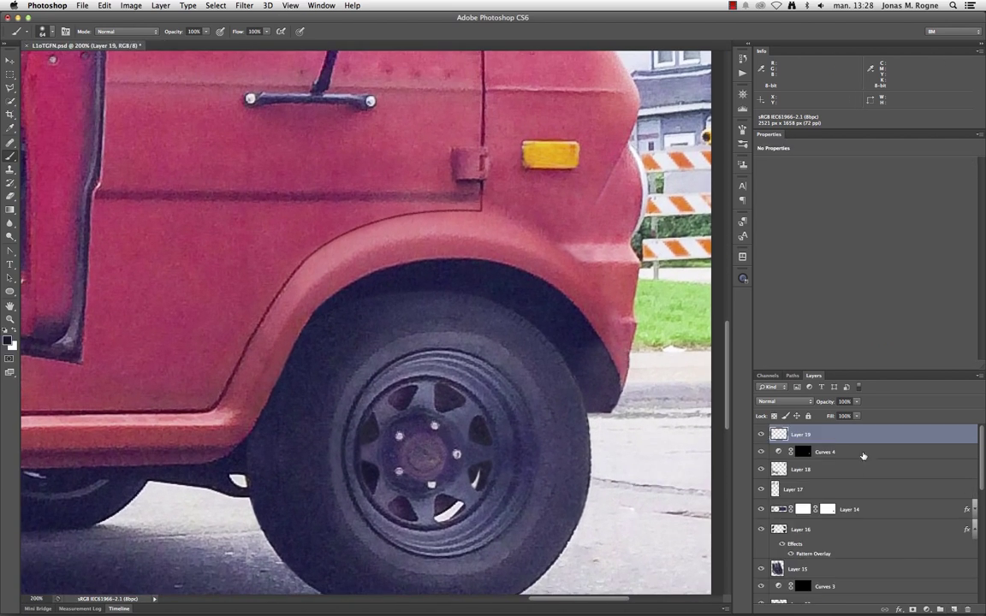
- Group the earlier retouch layers into Group 2 and toggle its visibility to compare
scroll(864, 479, "down", 10)
scroll(864, 514, "down", 2)
left_click(821, 558, "shift")
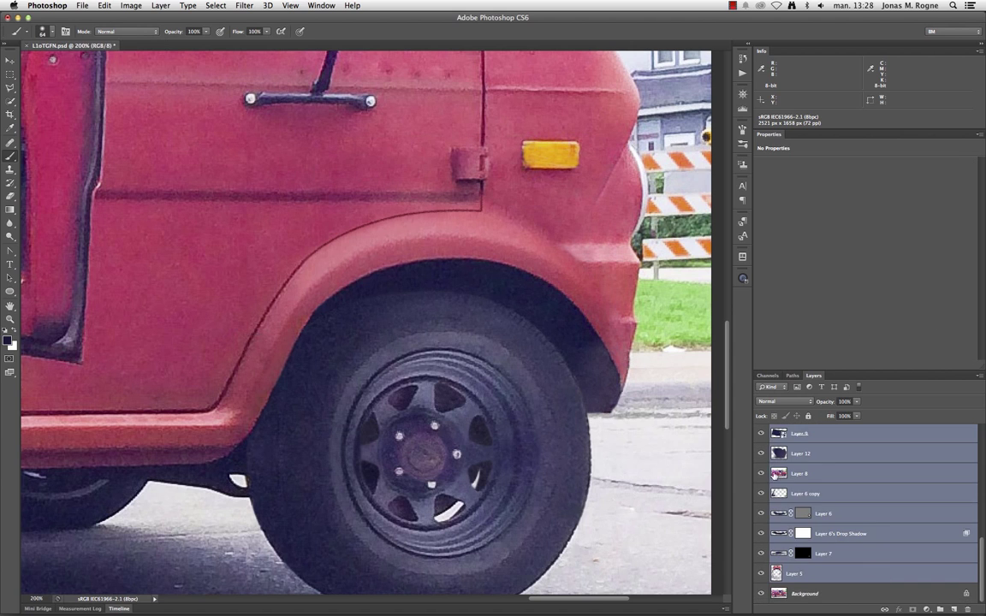
key("ctrl+g")
left_click(760, 450)
key("ctrl+minus")
key("ctrl+minus")
left_click(760, 451)
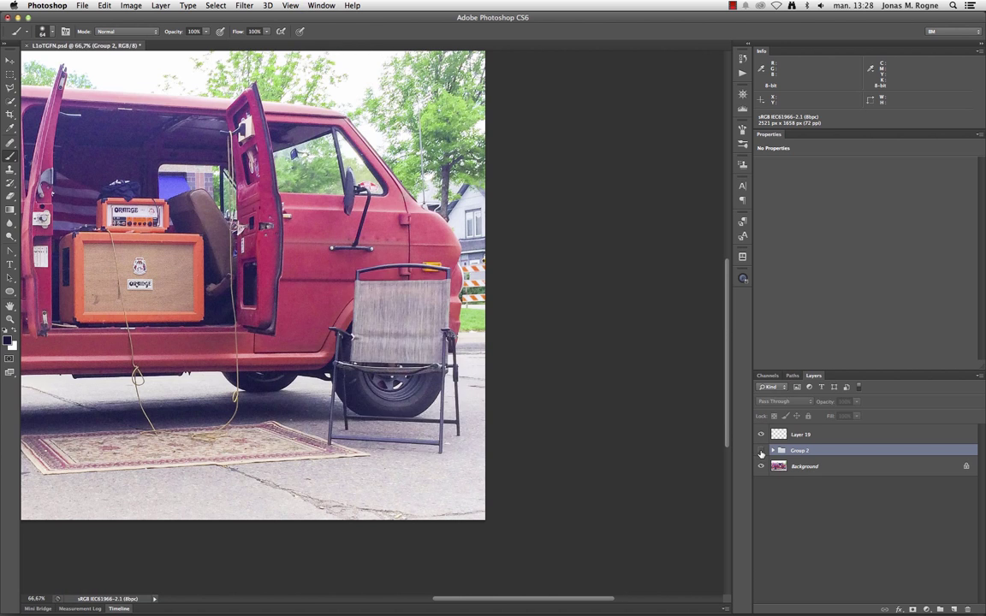
left_click(761, 450)
key("ctrl+plus")
key("ctrl+plus")
- Clone over the front wheel-arch edge on Layer 19 and set its opacity to 49%
left_click(800, 434)
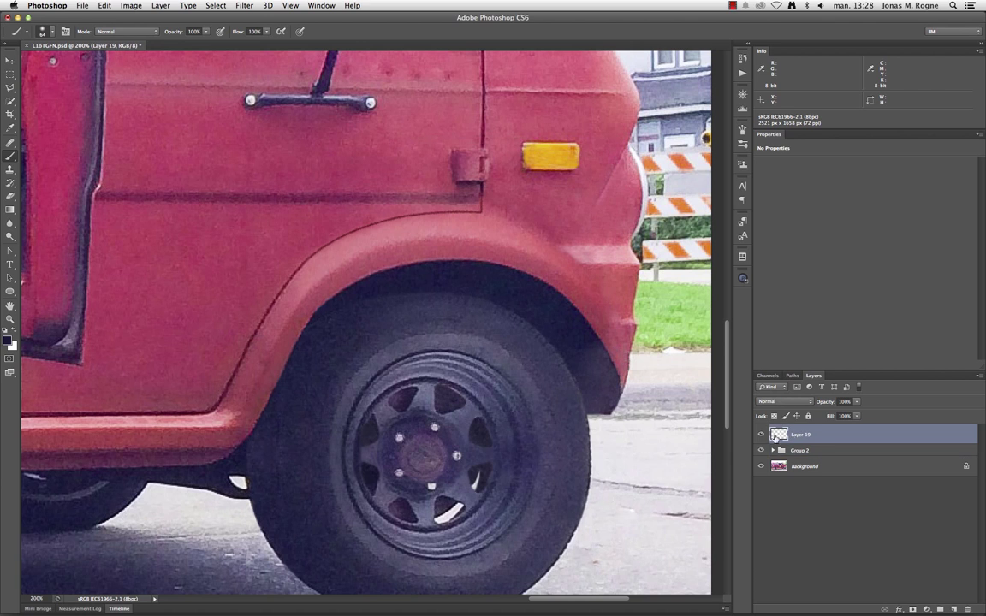
key("s")
right_click(613, 390)
key("Return")
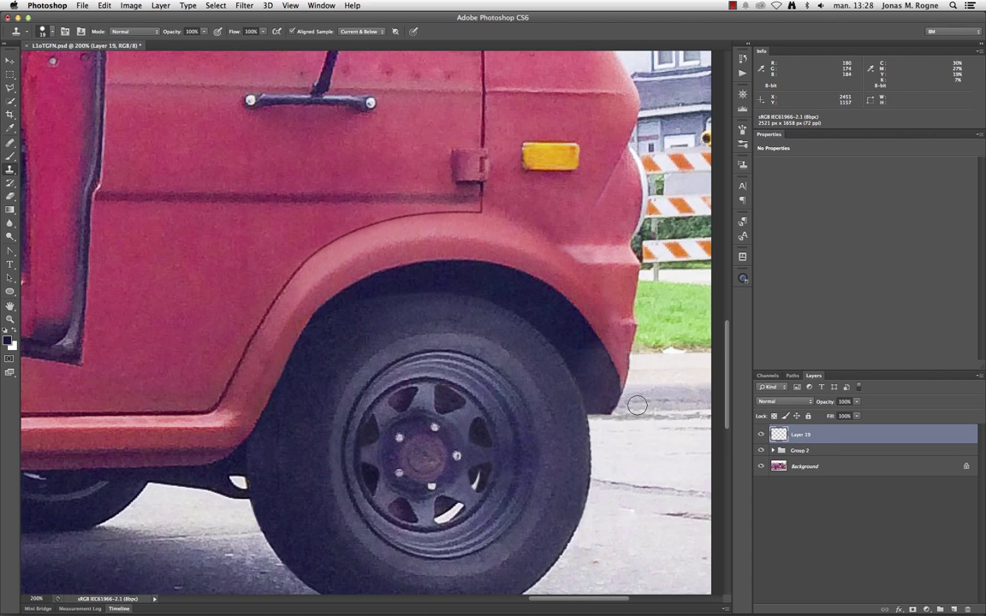
left_click_drag(579, 330, 592, 388)
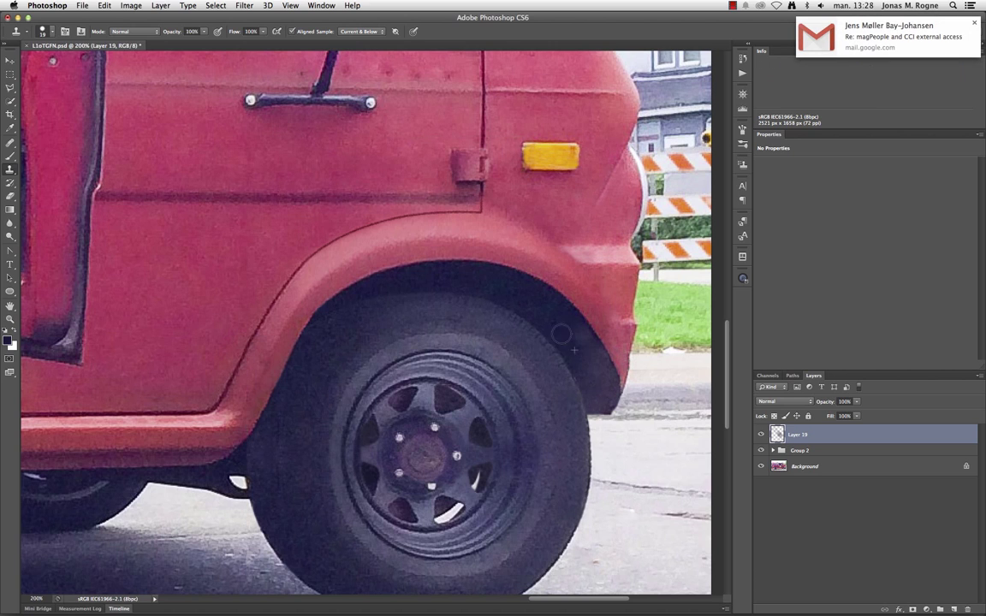
mouse_move(595, 380)
left_mouse_down()
mouse_move(594, 352)
mouse_move(604, 349)
left_mouse_up()
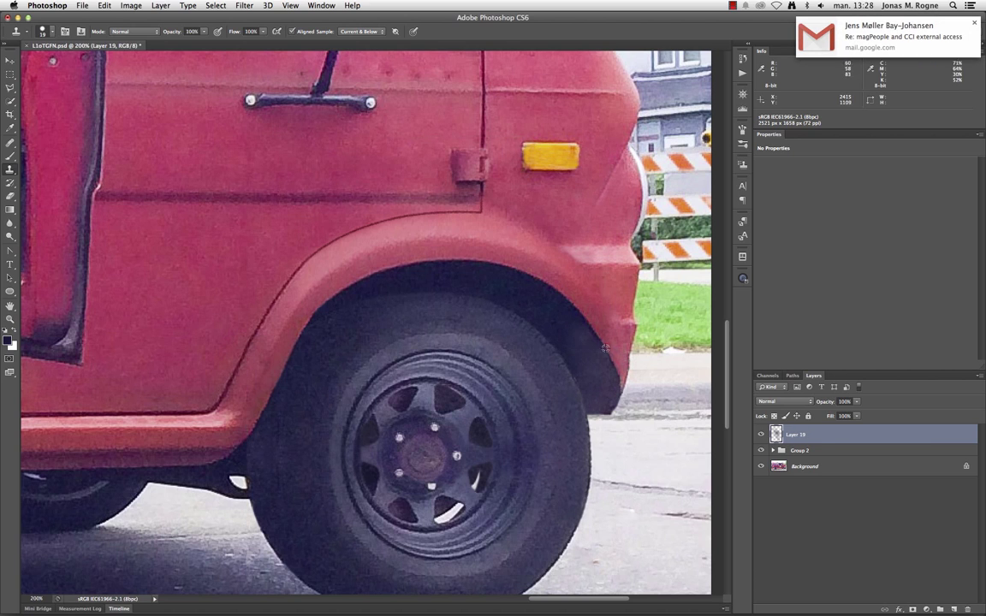
left_click(789, 438)
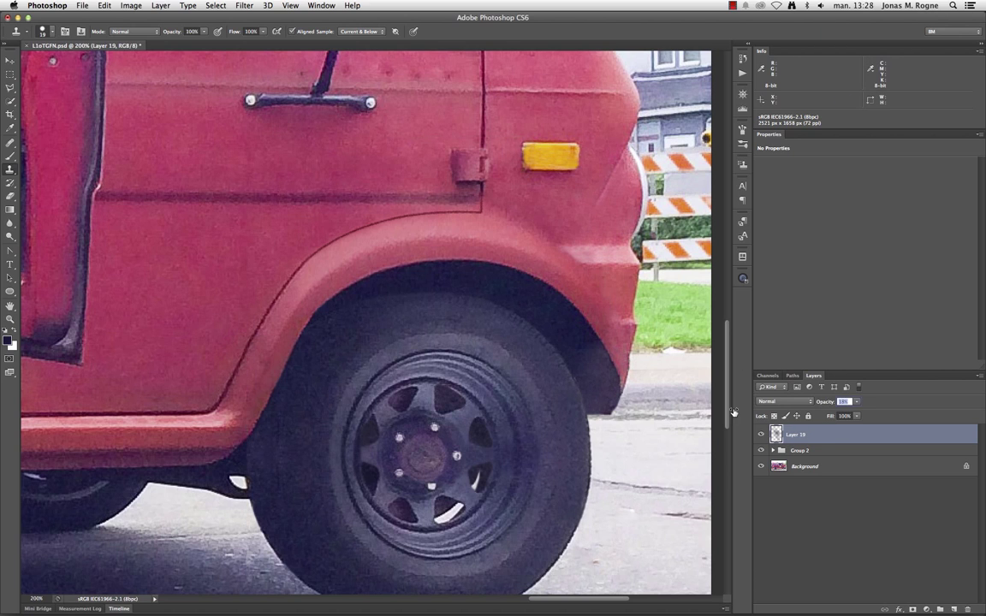
left_click(845, 401)
type("40")
key("super+0")
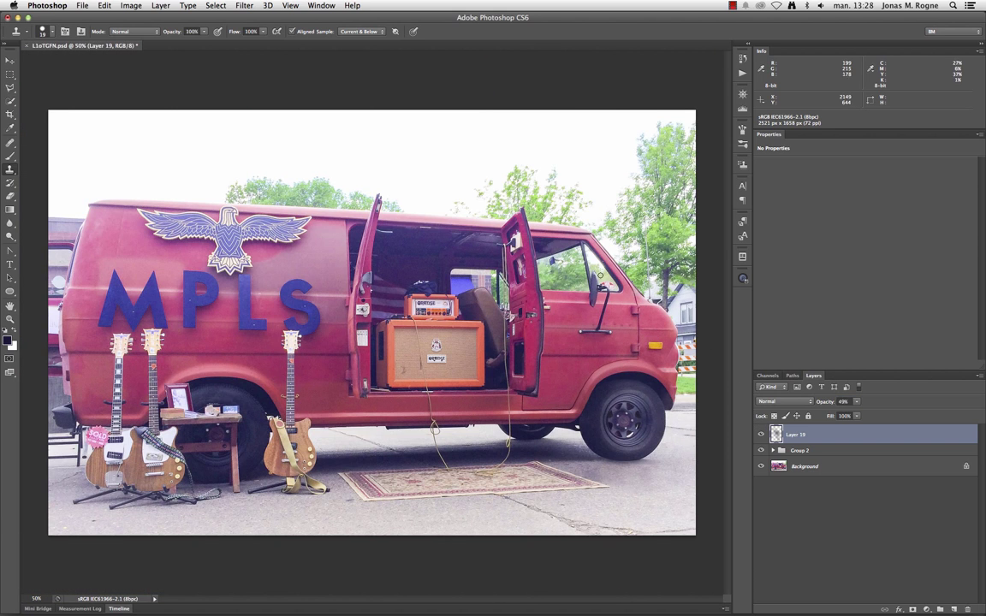
- Add a Curves 5 adjustment layer with an Auto tonal correction
key("m")
left_click(925, 608)
left_click(937, 489)
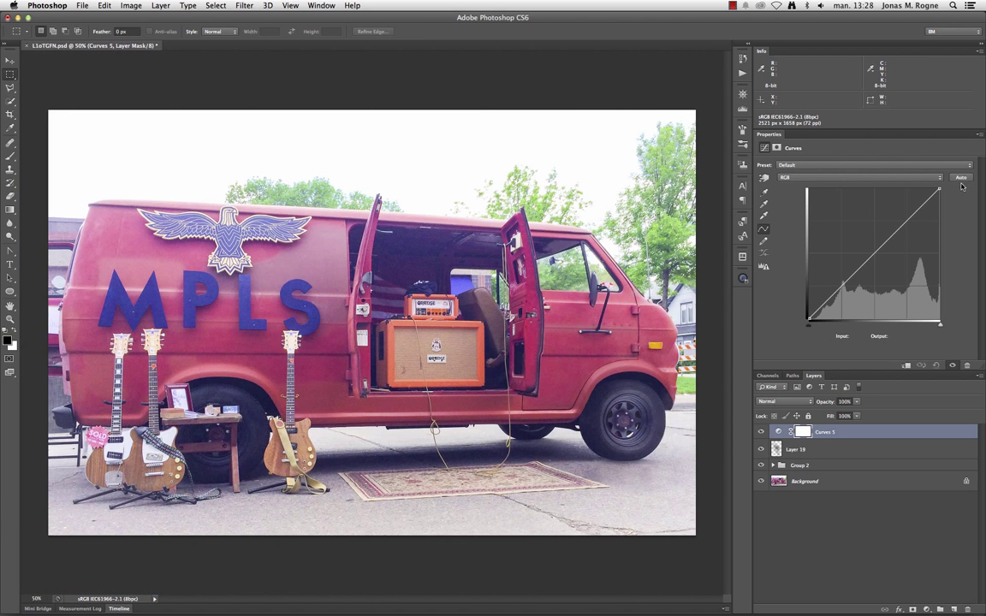
left_click(960, 179)
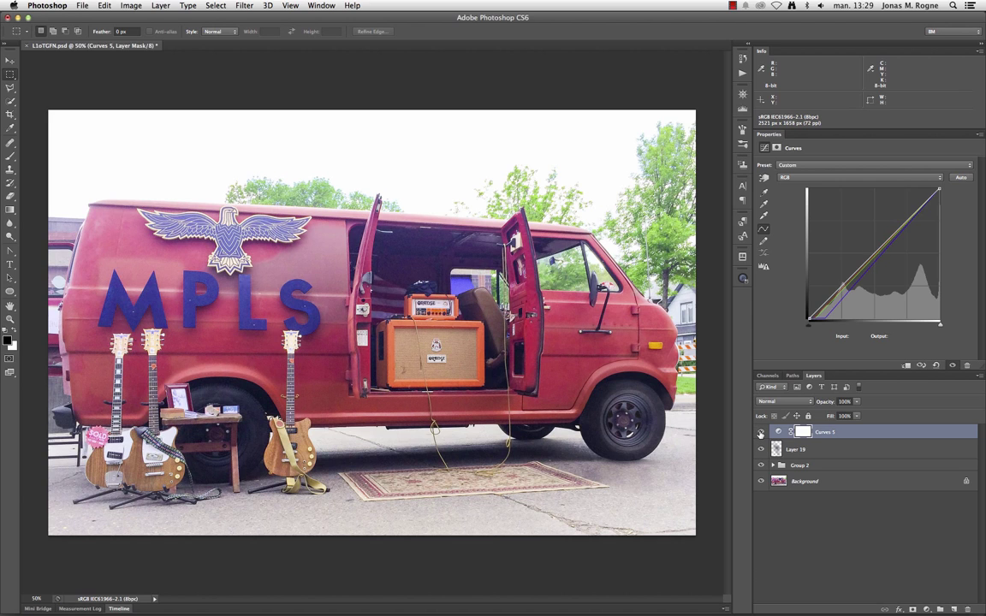
- Paint a Quick Mask over the front wheel hub to make a selection
key("q")
key("b")
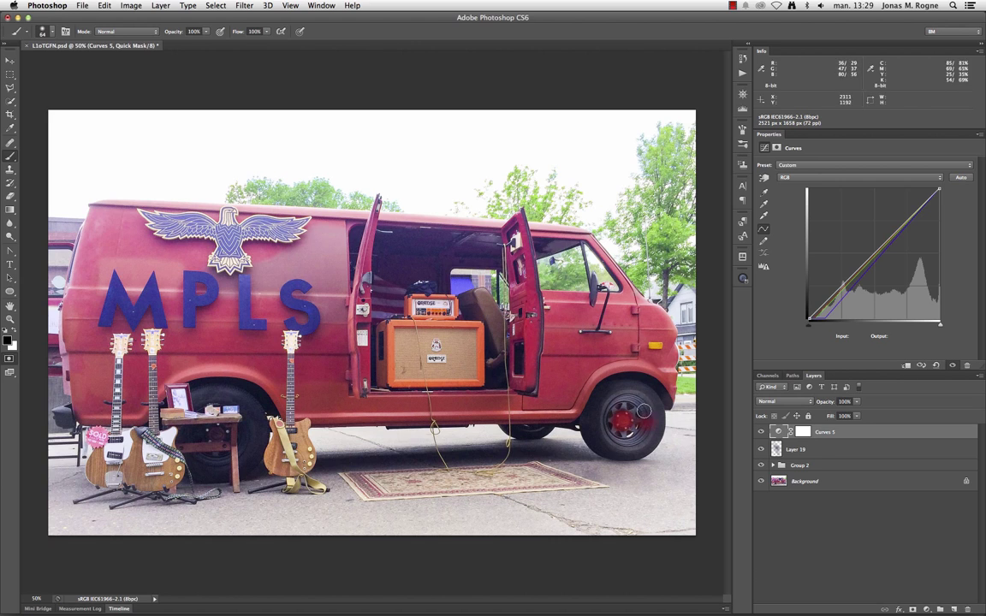
left_click_drag(644, 411, 622, 421)
key("q")
left_click(926, 608)
- Add a wheel-masked Hue/Saturation layer lowering Blues saturation to -33 at 65% opacity
left_click(937, 533)
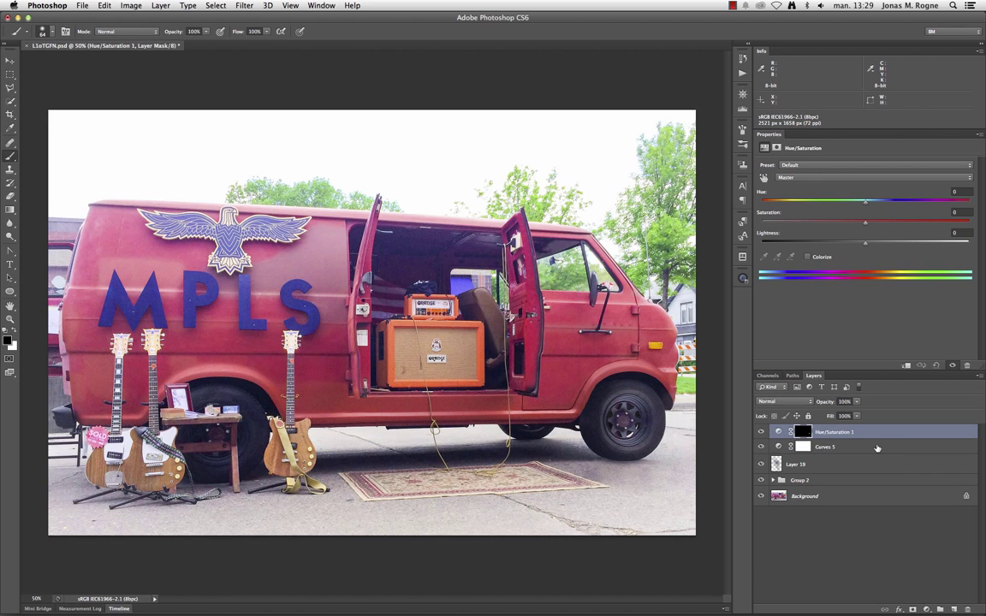
left_click(797, 178)
left_click(785, 210)
left_click(817, 223)
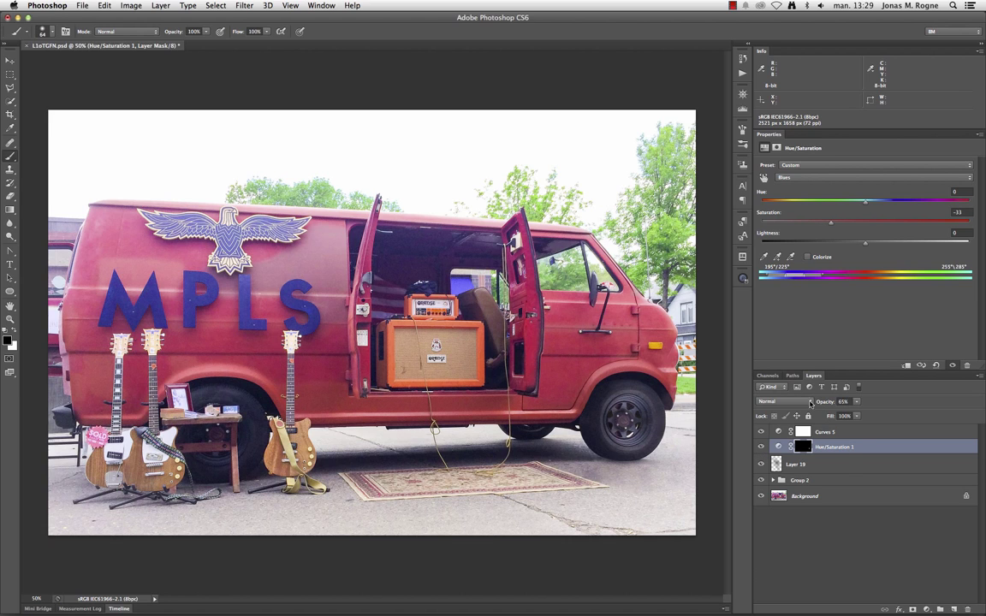
left_click(781, 432)
key("ctrl+minus")
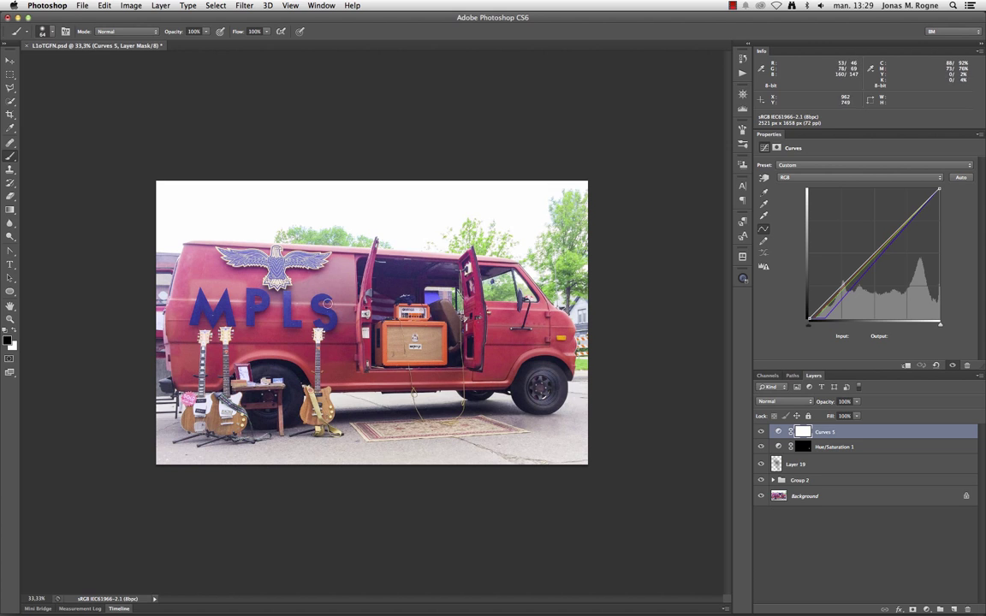
- Draw a gradient Quick Mask across the photo to make a graded selection
key("g")
key("ctrl+shift+d")
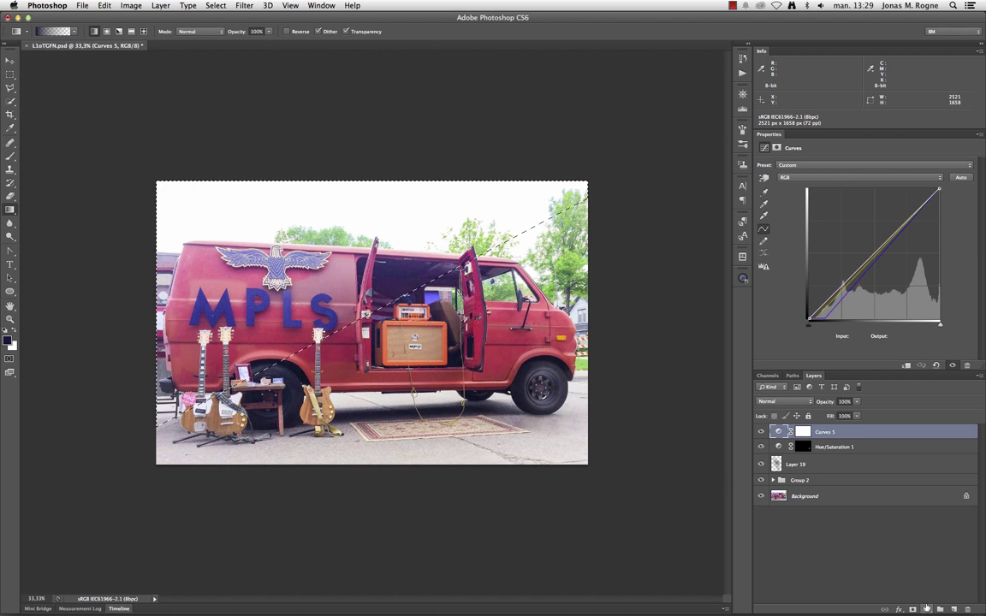
key("q")
key("x")
left_click_drag(242, 434, 245, 504)
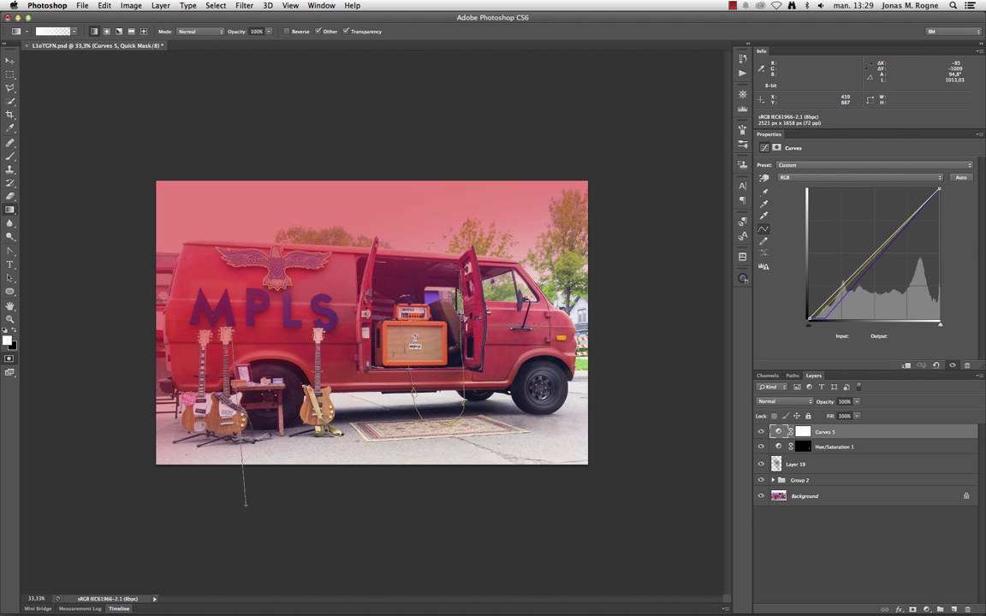
key("q")
- Add a gradient-masked Curves 6 layer that pulls the midtones down
left_click(926, 609)
left_click(946, 497)
left_click_drag(898, 231, 931, 198)
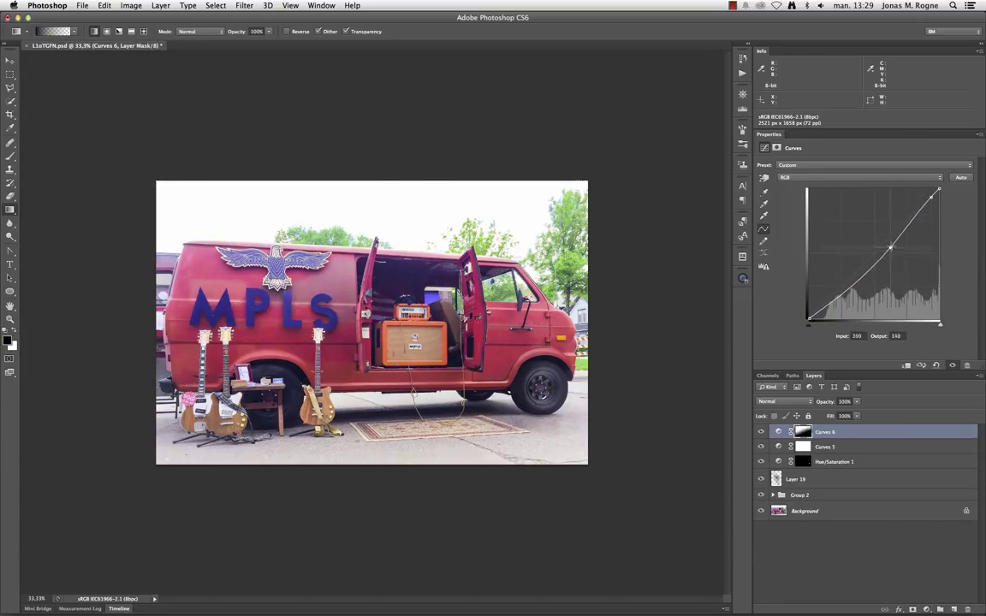
left_click_drag(890, 247, 890, 248)
left_click(930, 195)
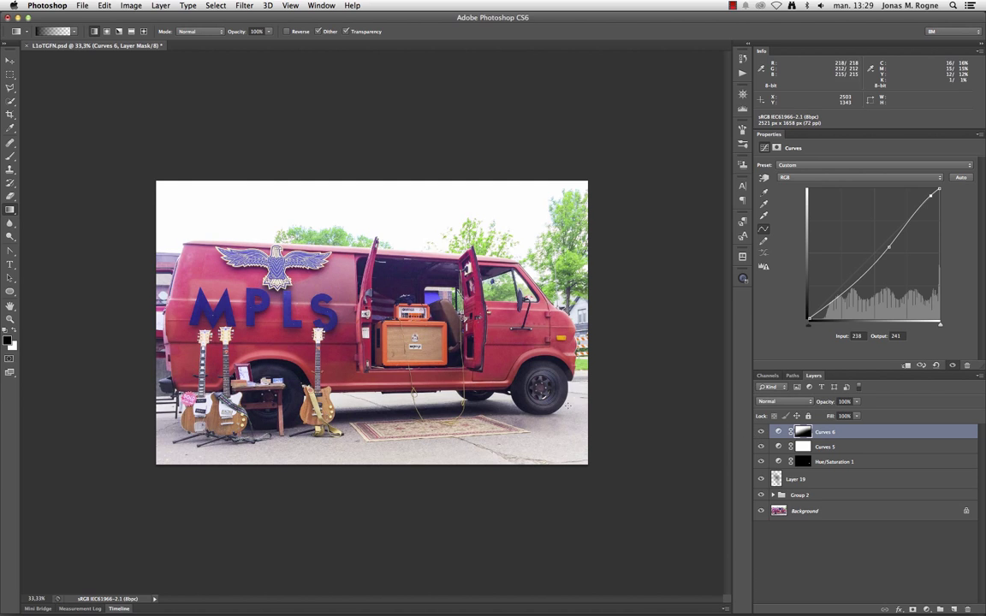
scroll(539, 407, "up", 3)
scroll(236, 296, "right", 2)
- Mask the area by the rug corner and add a brightening Curves 7 layer
key("q")
key("b")
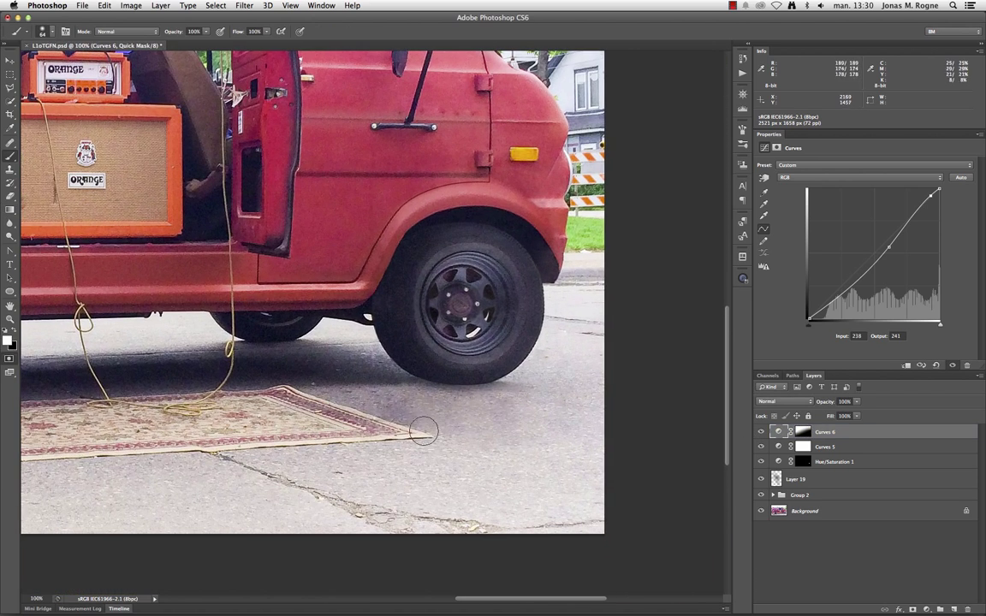
left_click_drag(386, 423, 404, 416)
key("q")
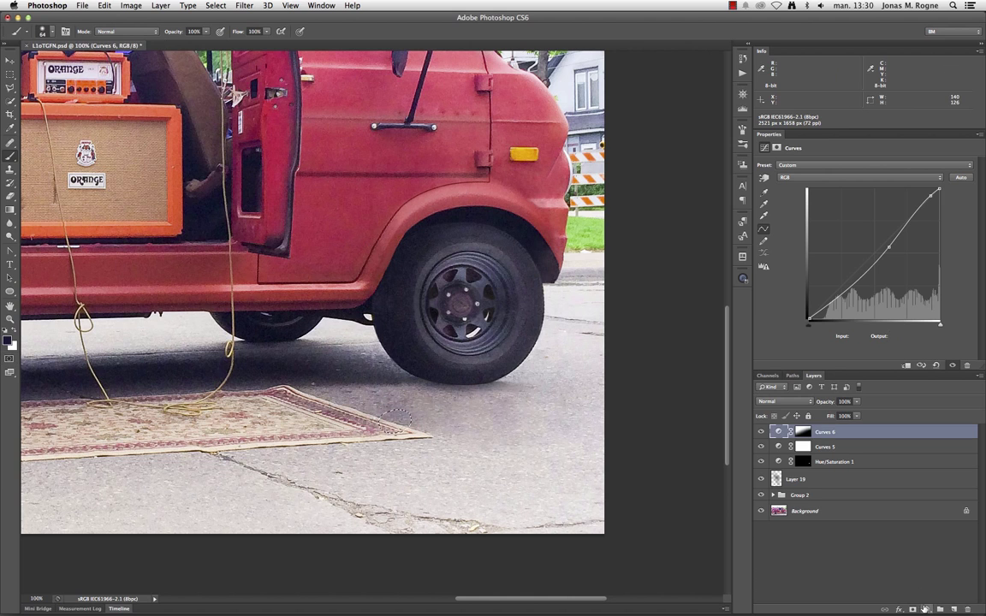
left_click(926, 608)
left_click(932, 484)
left_click_drag(888, 241, 888, 225)
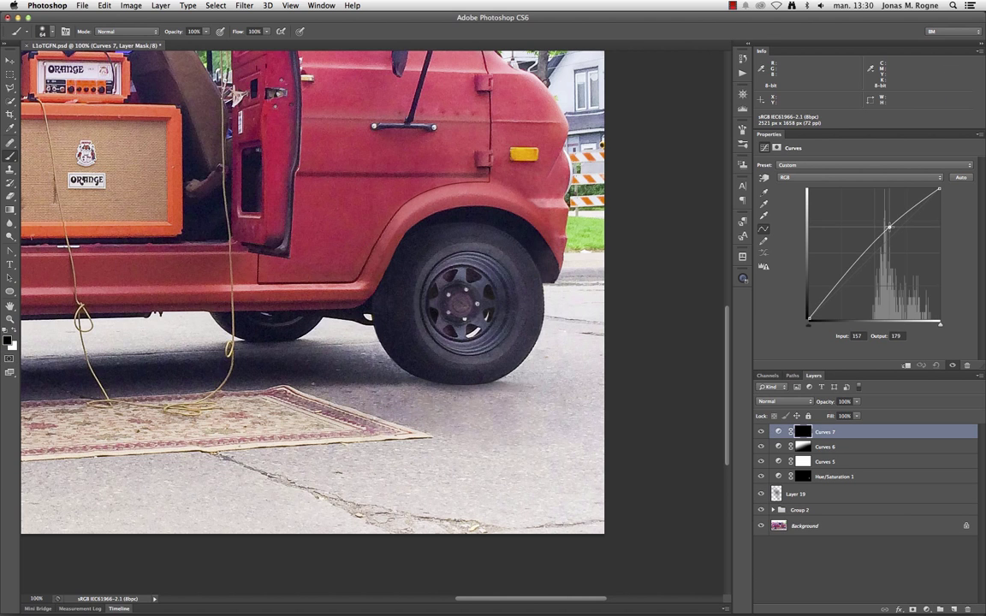
key("ctrl+minus")
key("ctrl+minus")
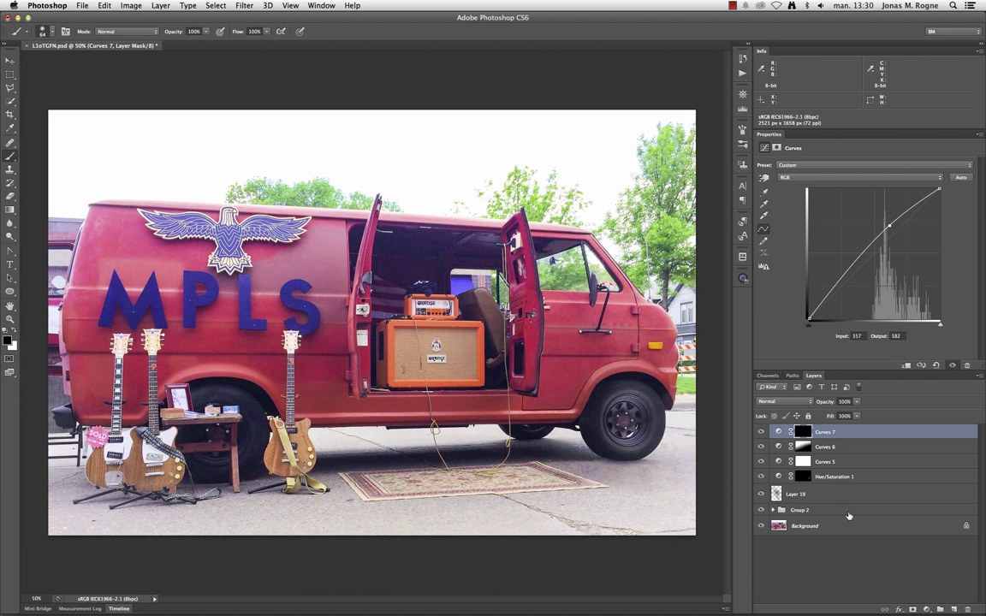
- Group the layers from Curves 7 to Group 2 into Group 3 and compare before/after
left_click(848, 512, "shift")
key("ctrl+g")
left_click(760, 431)
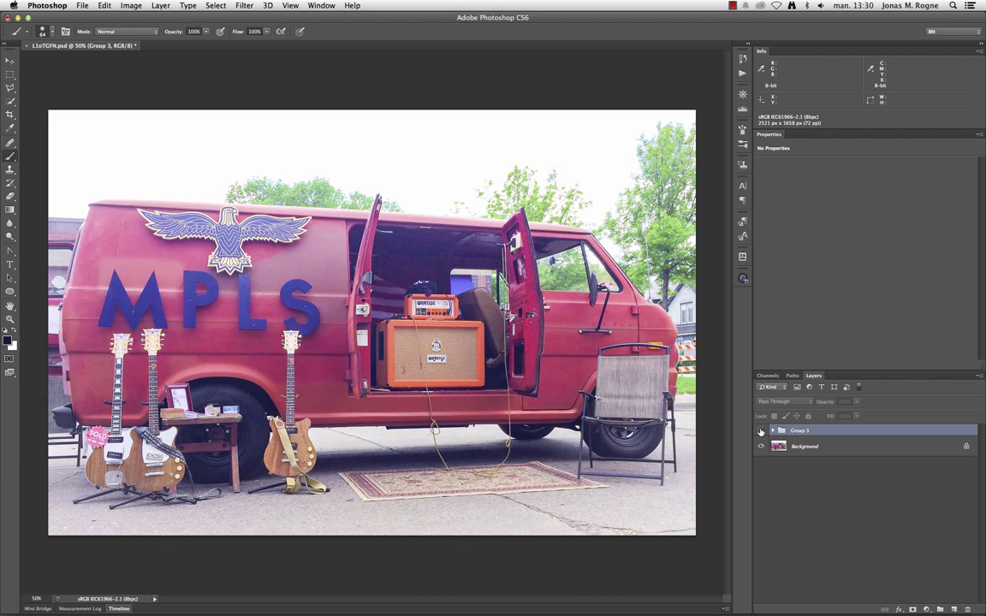
left_click(761, 430)
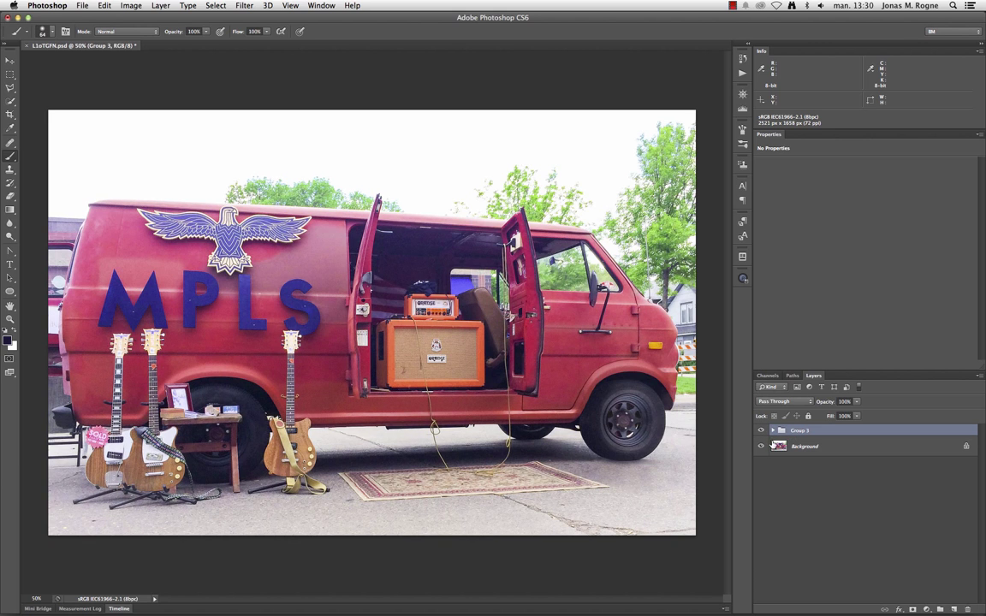